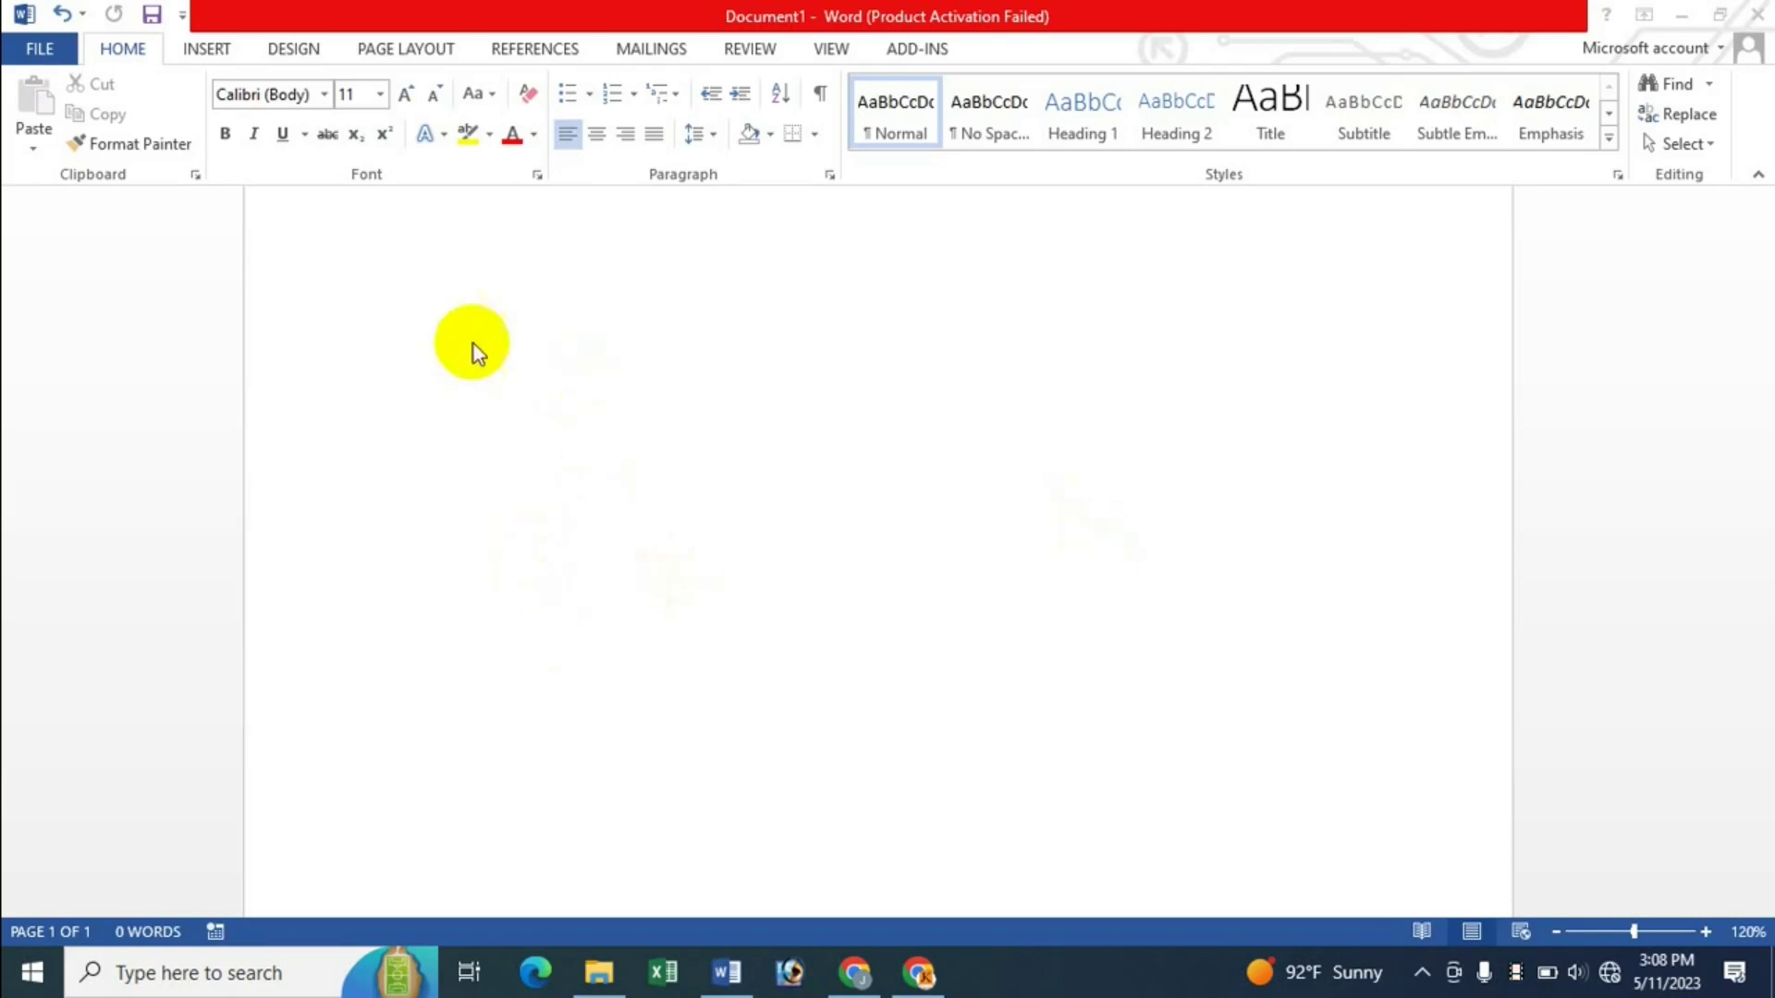
Step: Open the Shapes gallery from the Insert ribbon on the blank page
{"action": "left_click", "coordinate": [197, 51]}
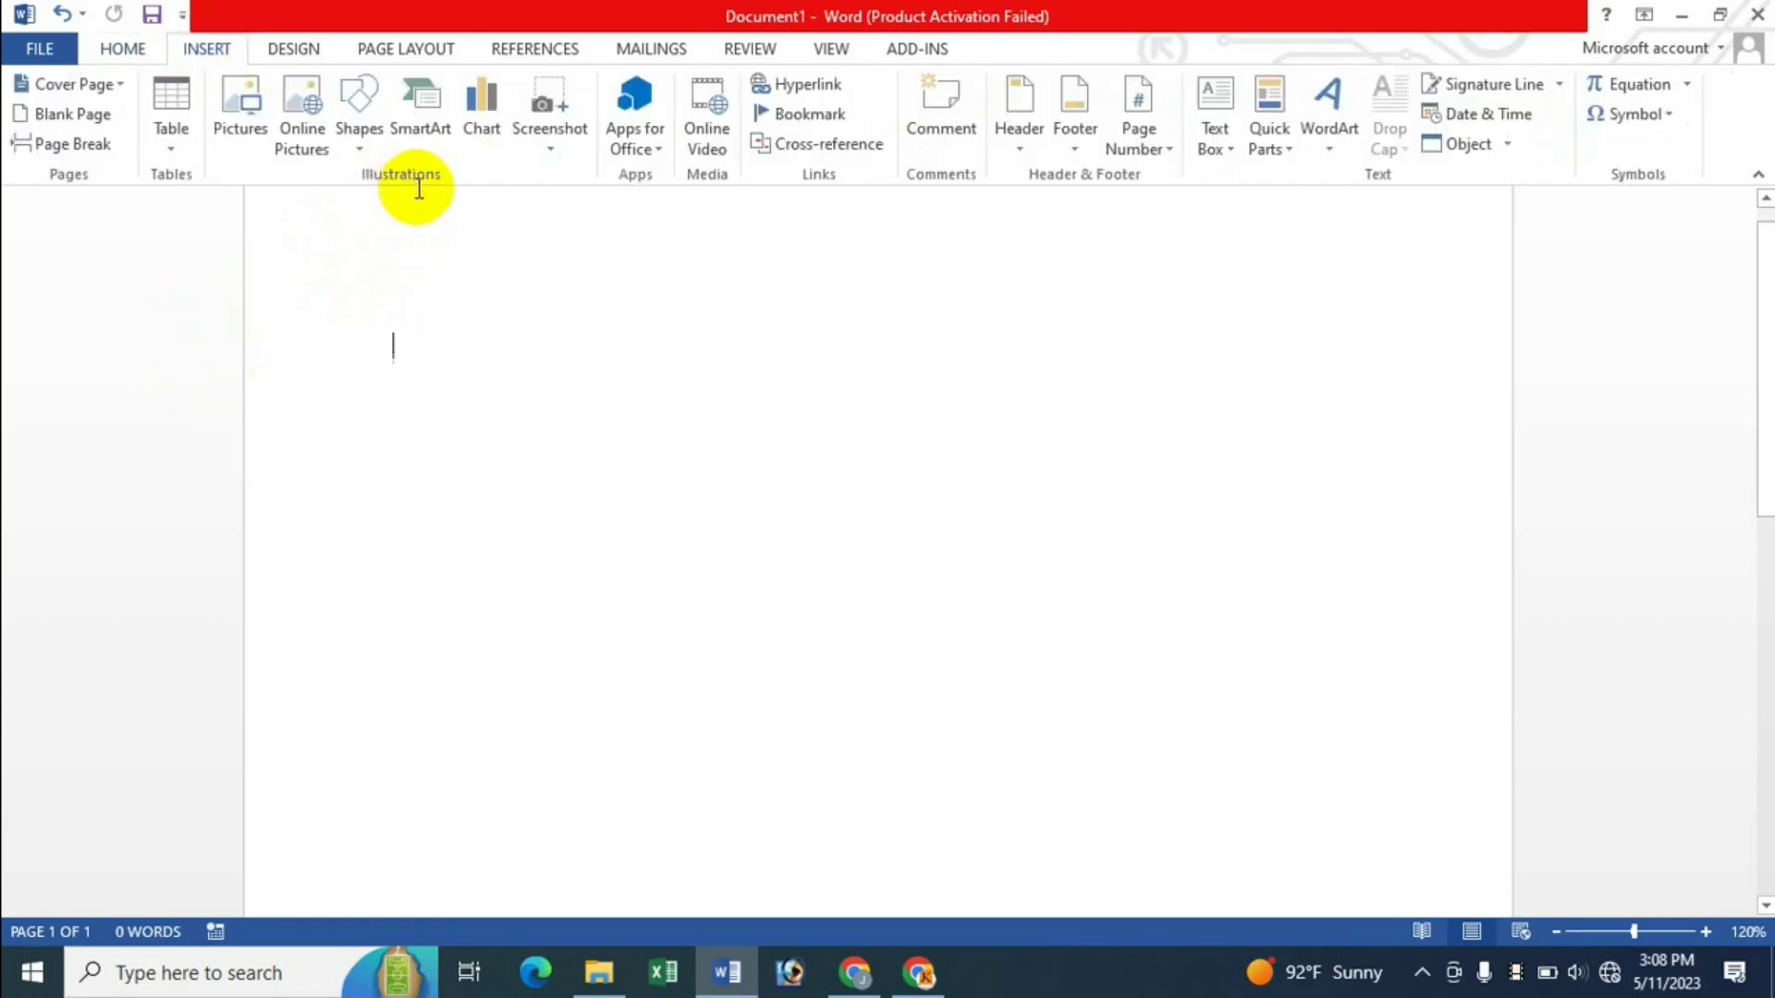
{"action": "left_click", "coordinate": [360, 153]}
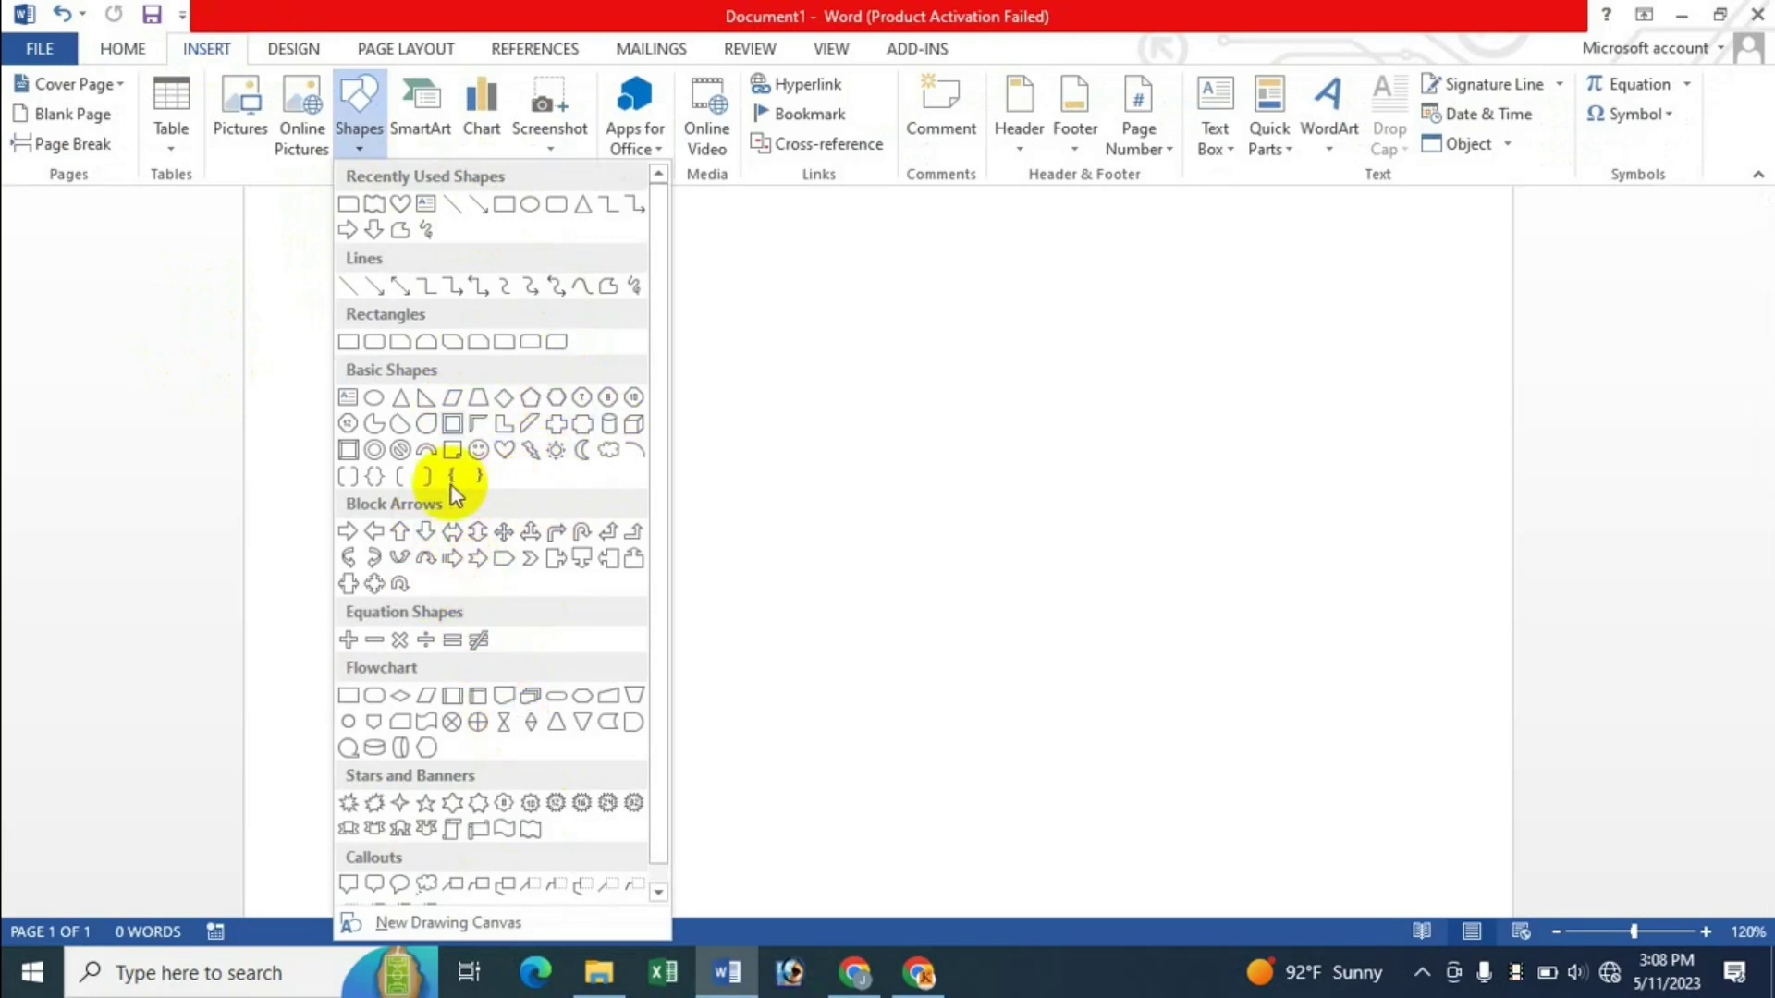
Step: Draw a blue 1.46" by 1.59" trapezoid and move it right toward the page centre
{"action": "left_click", "coordinate": [479, 399]}
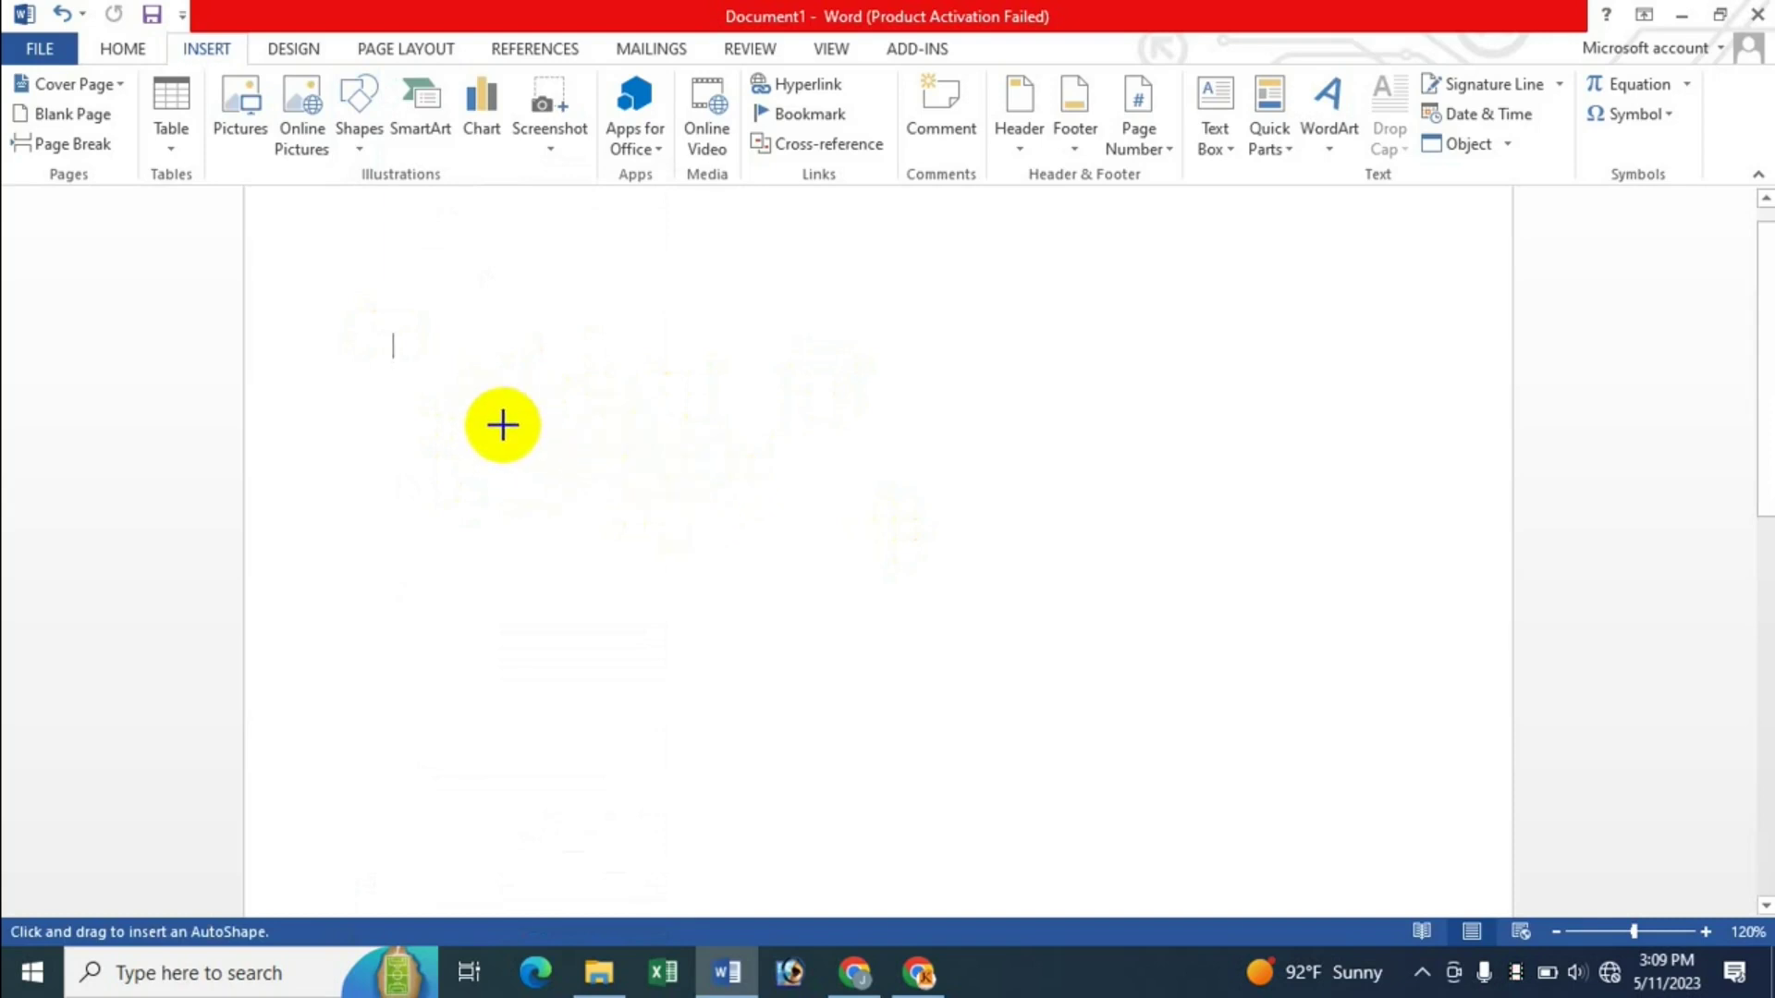
{"action": "mouse_move", "coordinate": [413, 344]}
{"action": "left_mouse_down"}
{"action": "mouse_move", "coordinate": [637, 569]}
{"action": "mouse_move", "coordinate": [653, 564]}
{"action": "left_mouse_up"}
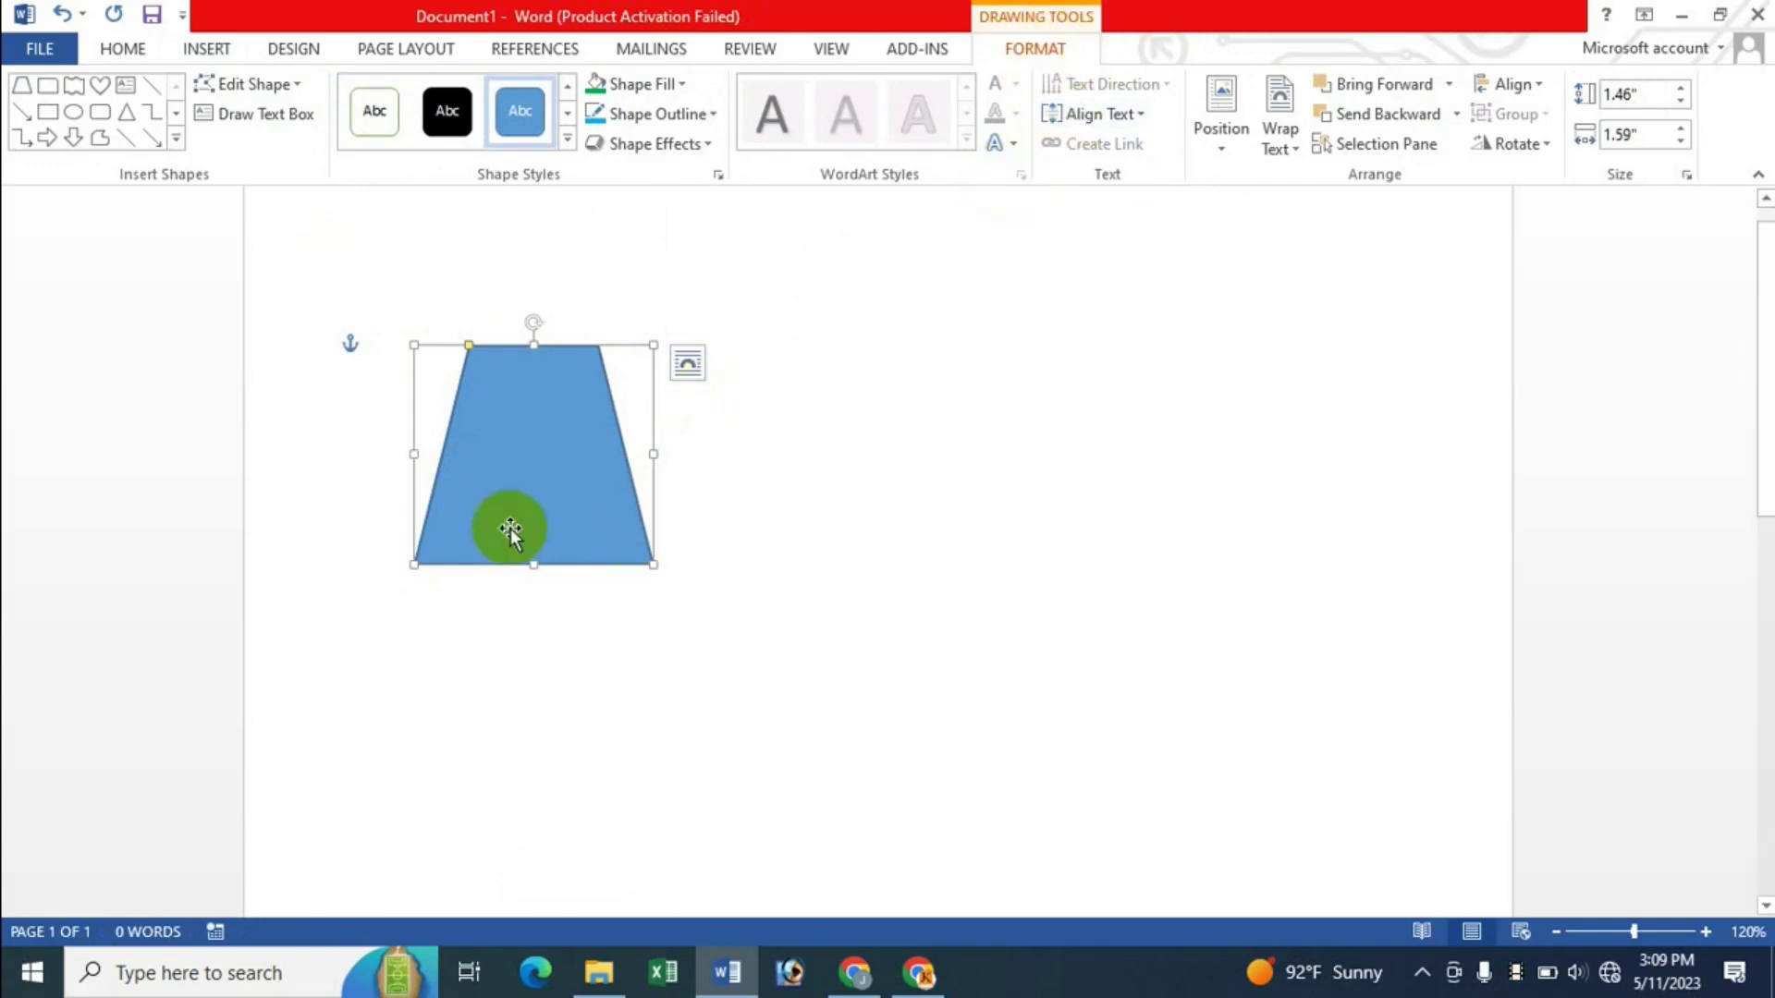
{"action": "left_click_drag", "start_coordinate": [537, 470], "coordinate": [645, 473]}
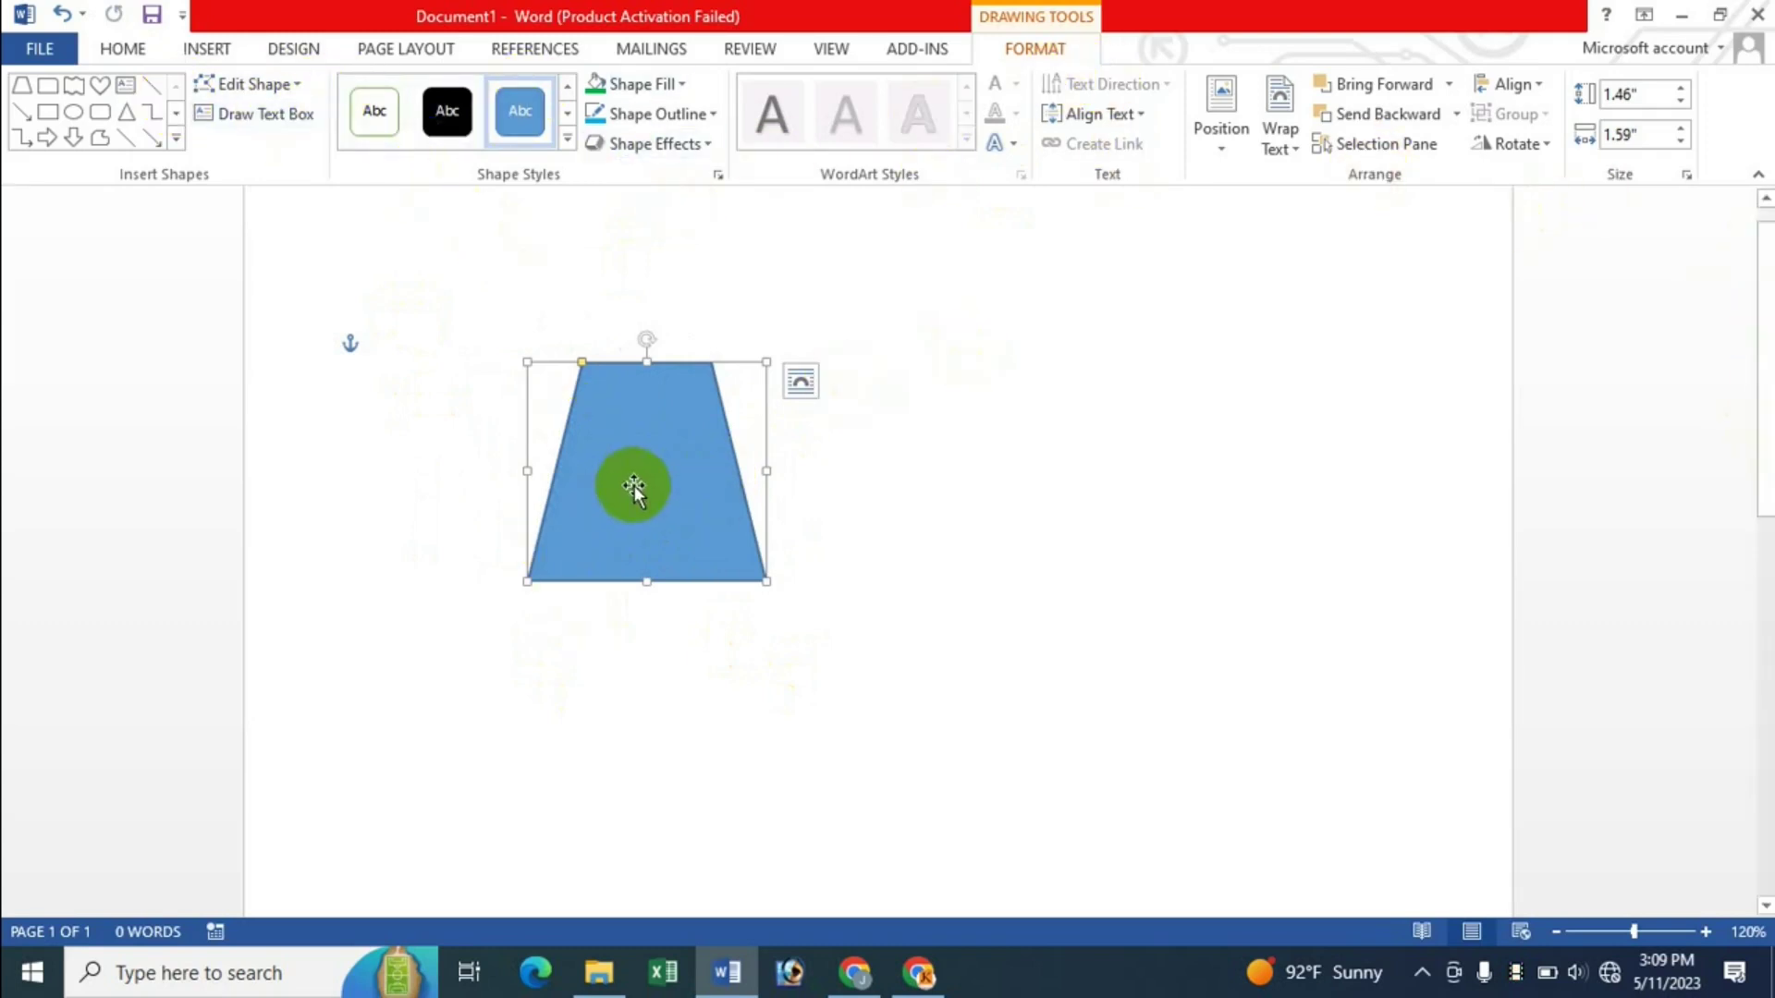
{"action": "left_click_drag", "start_coordinate": [625, 485], "coordinate": [702, 456]}
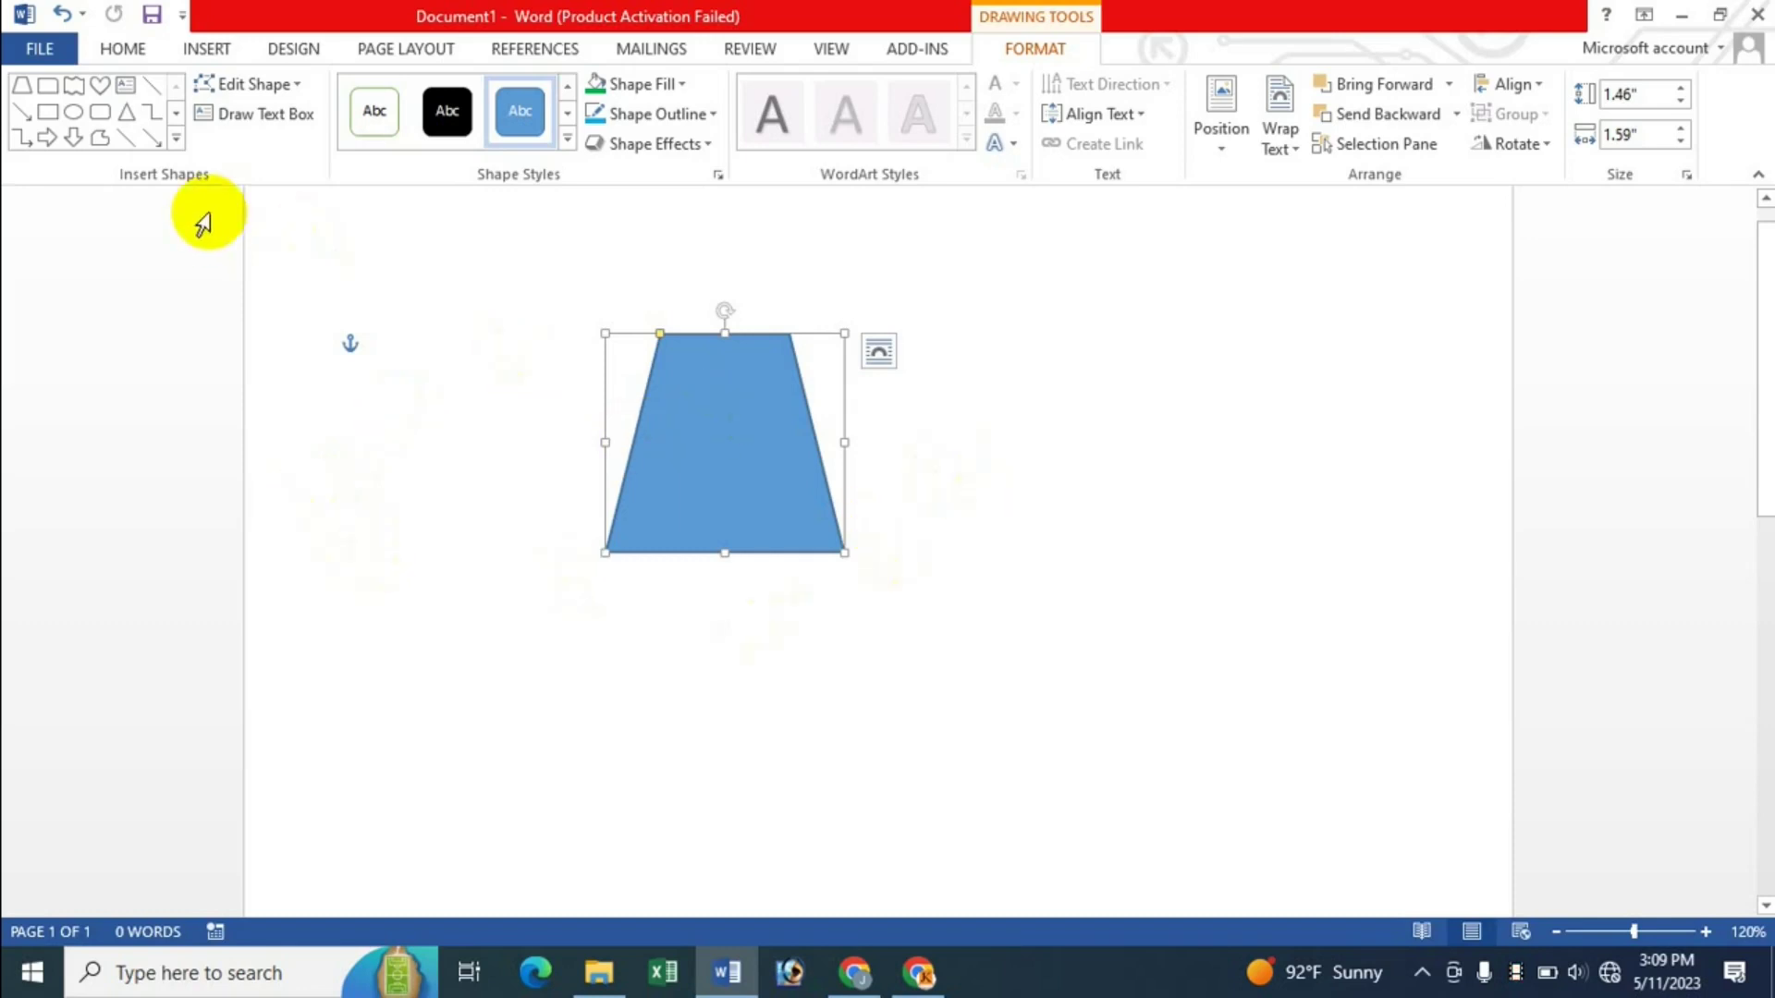
Step: Draw a 1.85" by 1.86" Snip Same Side Corner Rectangle right of the trapezoid, nudged slightly left
{"action": "left_click", "coordinate": [175, 142]}
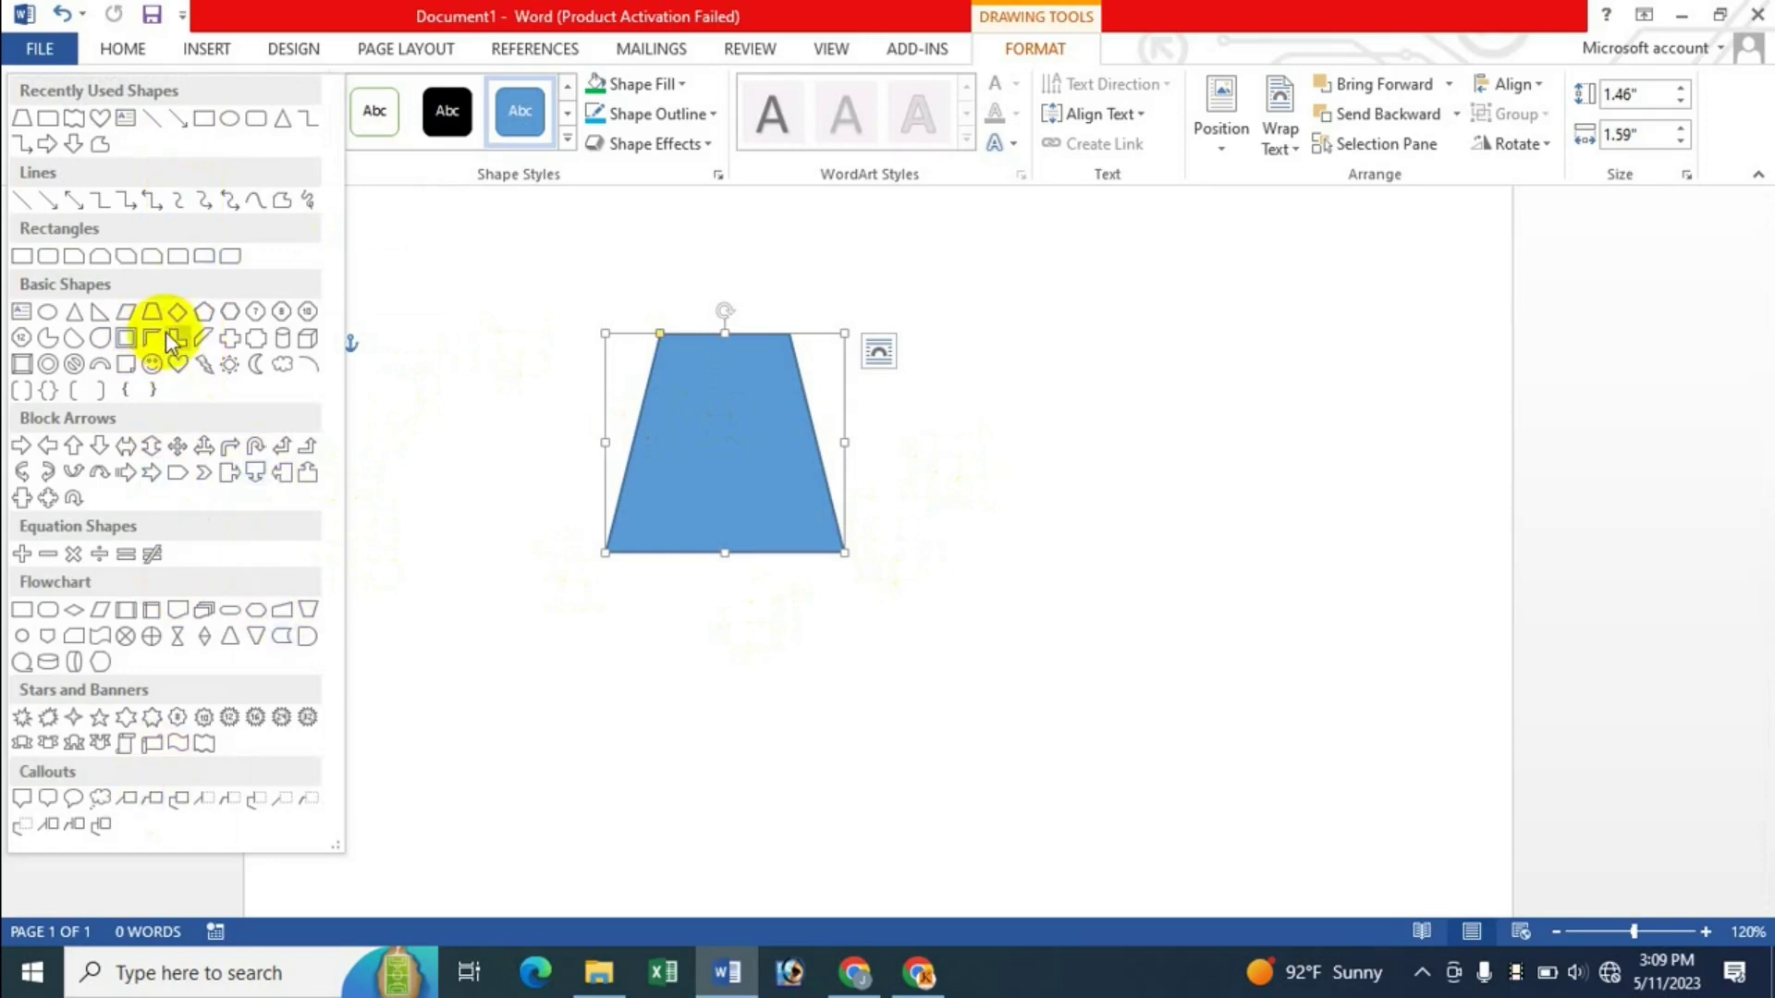
{"action": "left_click", "coordinate": [99, 257]}
{"action": "left_click_drag", "start_coordinate": [1130, 410], "coordinate": [1346, 642]}
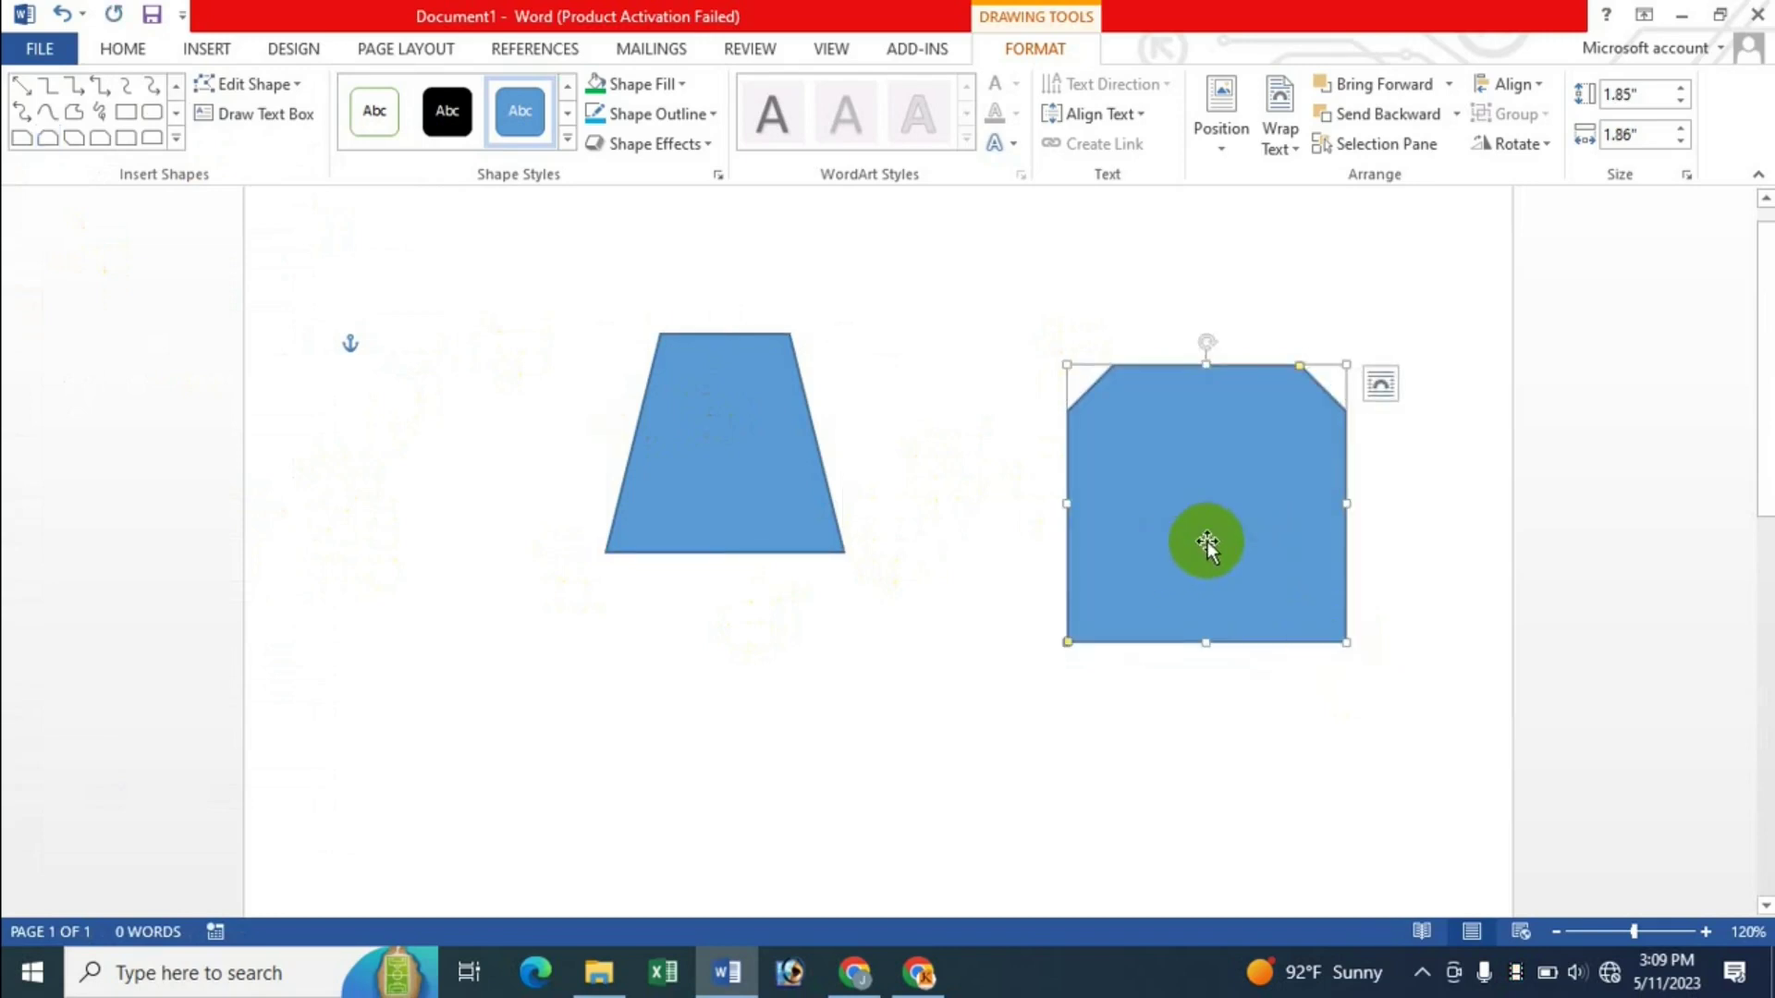
{"action": "left_click", "coordinate": [176, 139]}
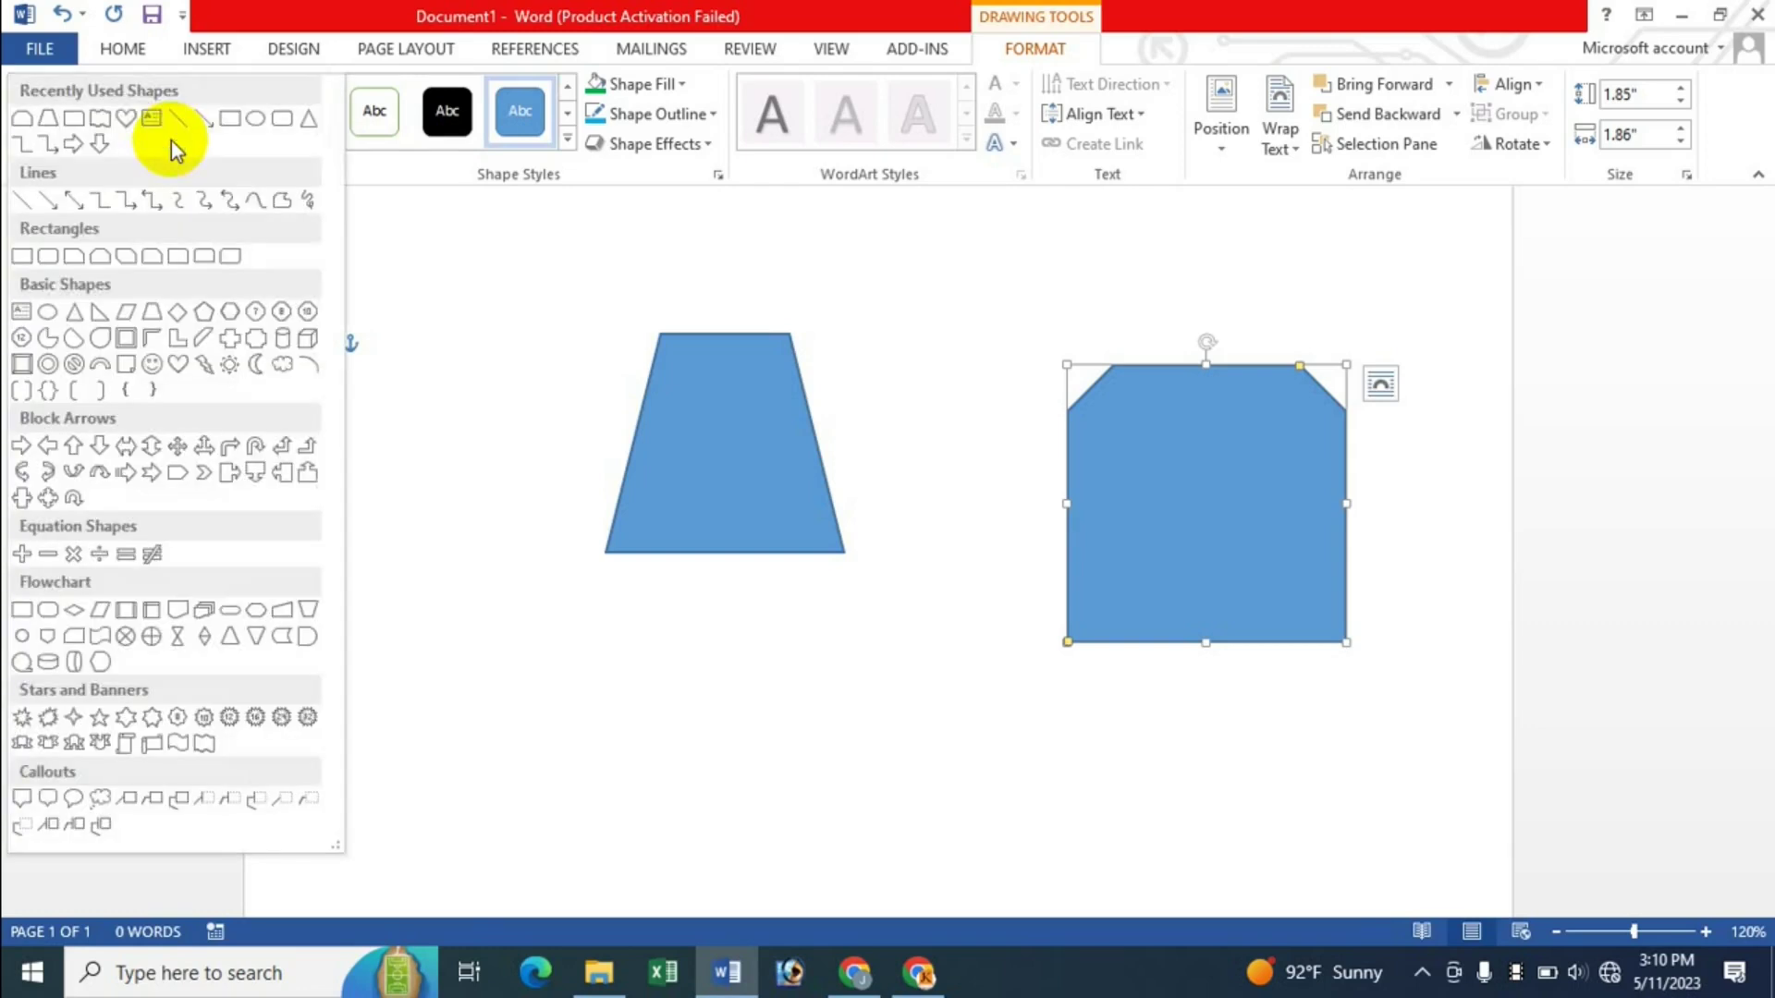
{"action": "left_click", "coordinate": [319, 23]}
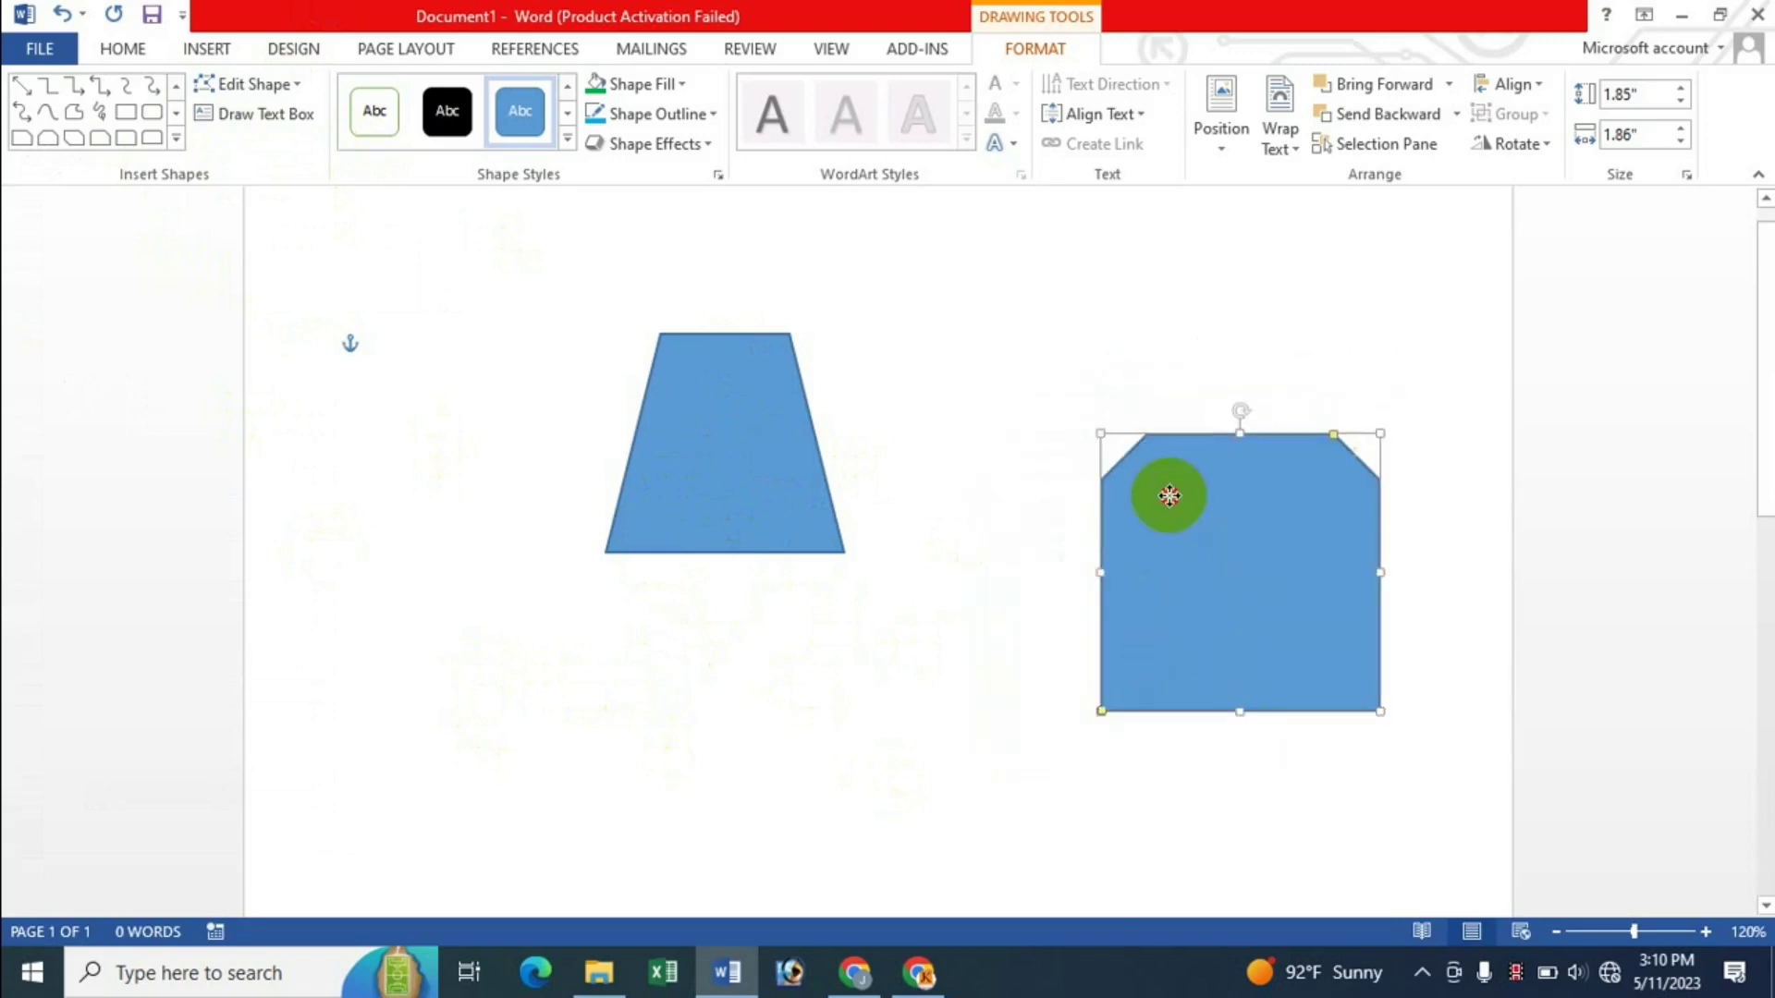
{"action": "left_click_drag", "start_coordinate": [1175, 523], "coordinate": [1103, 523]}
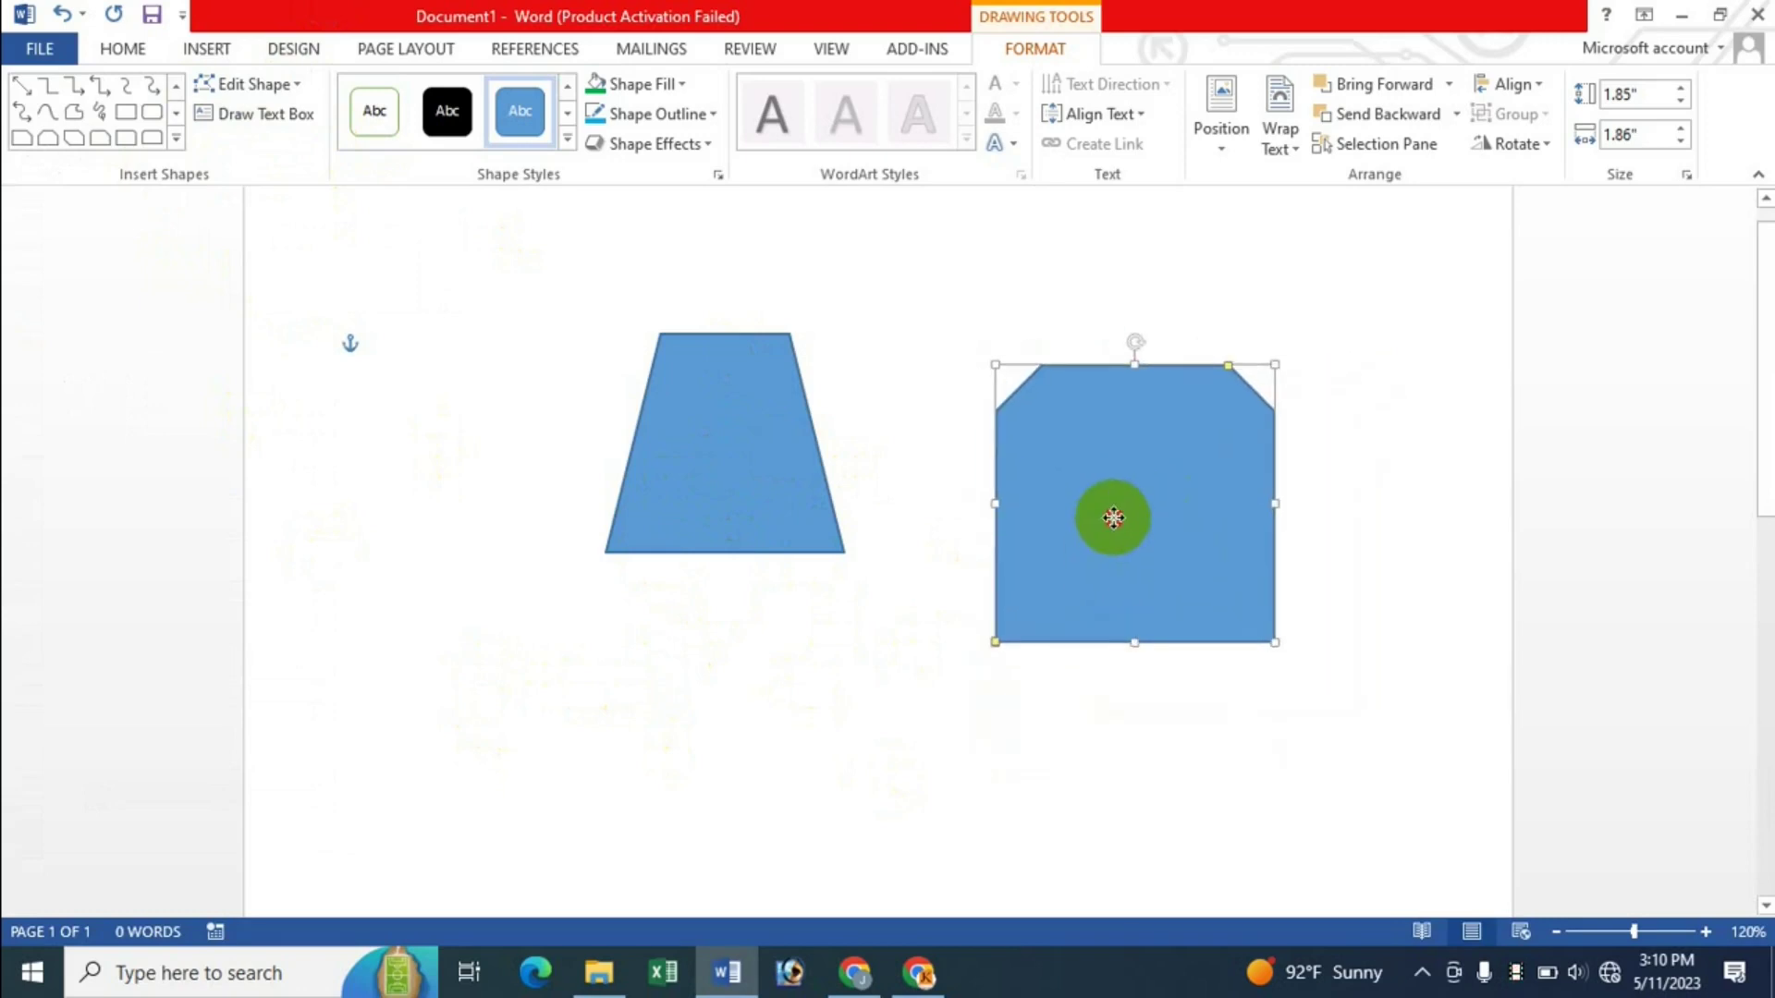
Step: Change the second shape to Snip Diagonal Corner Rectangle, then to Flowchart: Direct Access Storage
{"action": "left_click", "coordinate": [289, 85]}
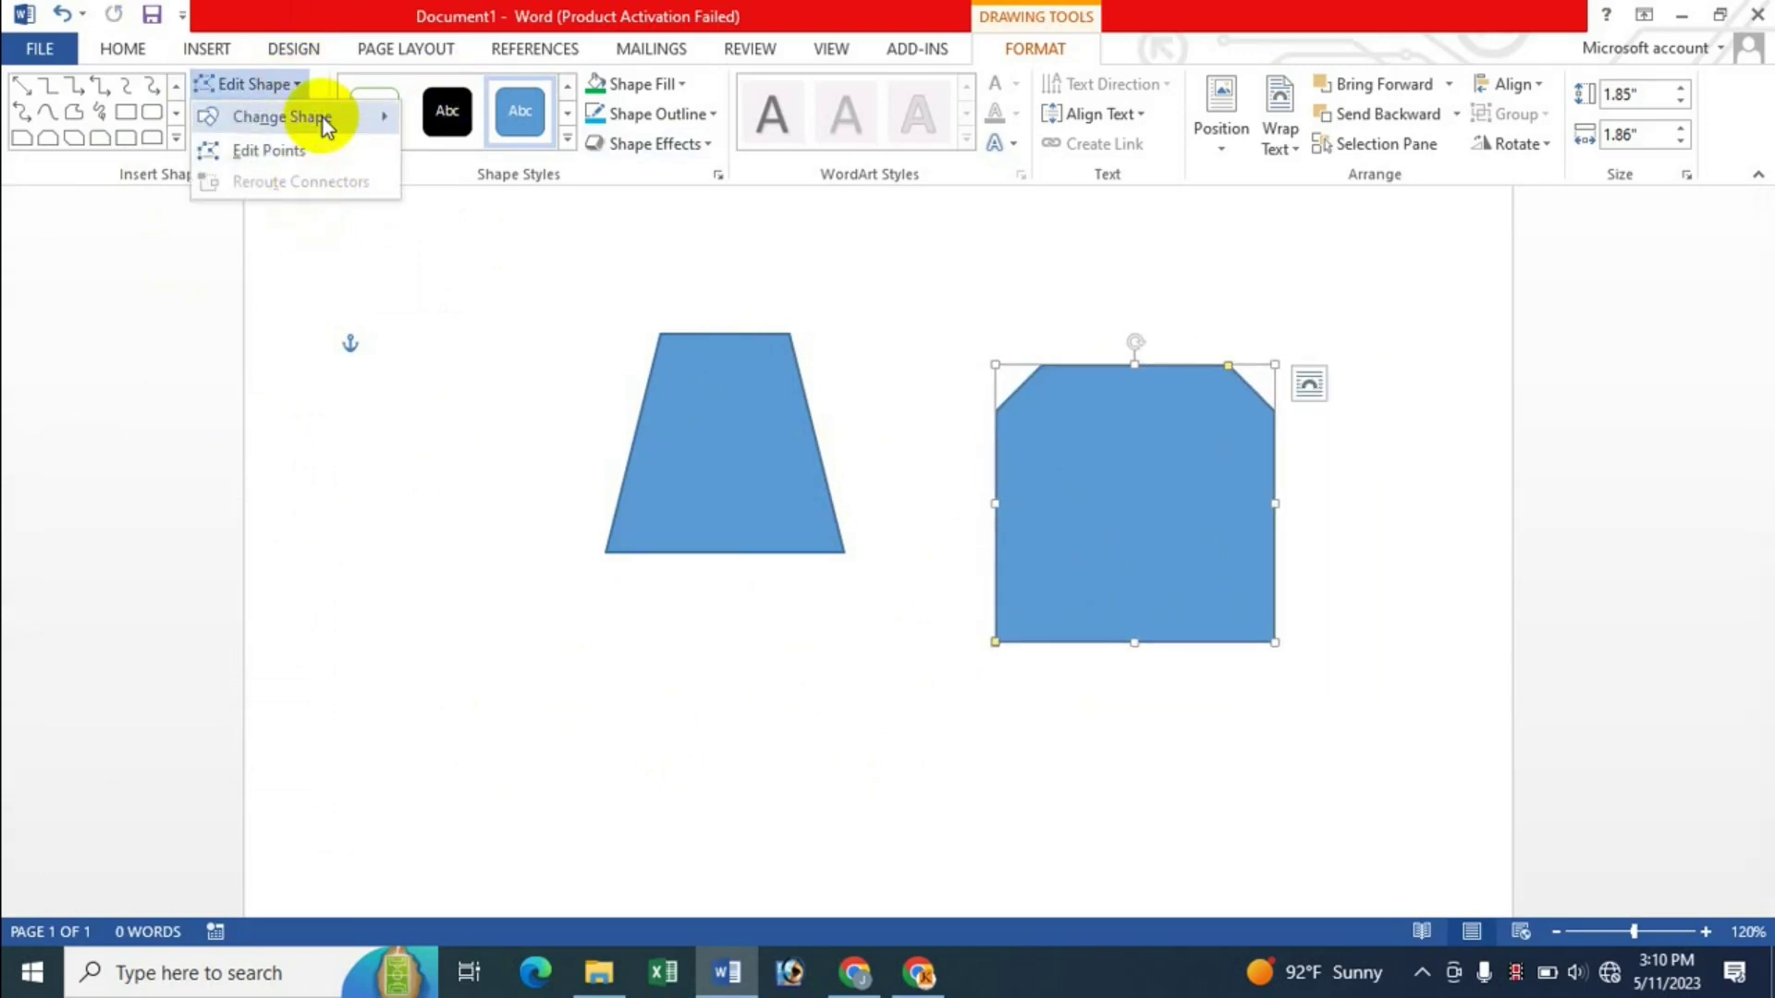
{"action": "left_click", "coordinate": [323, 118]}
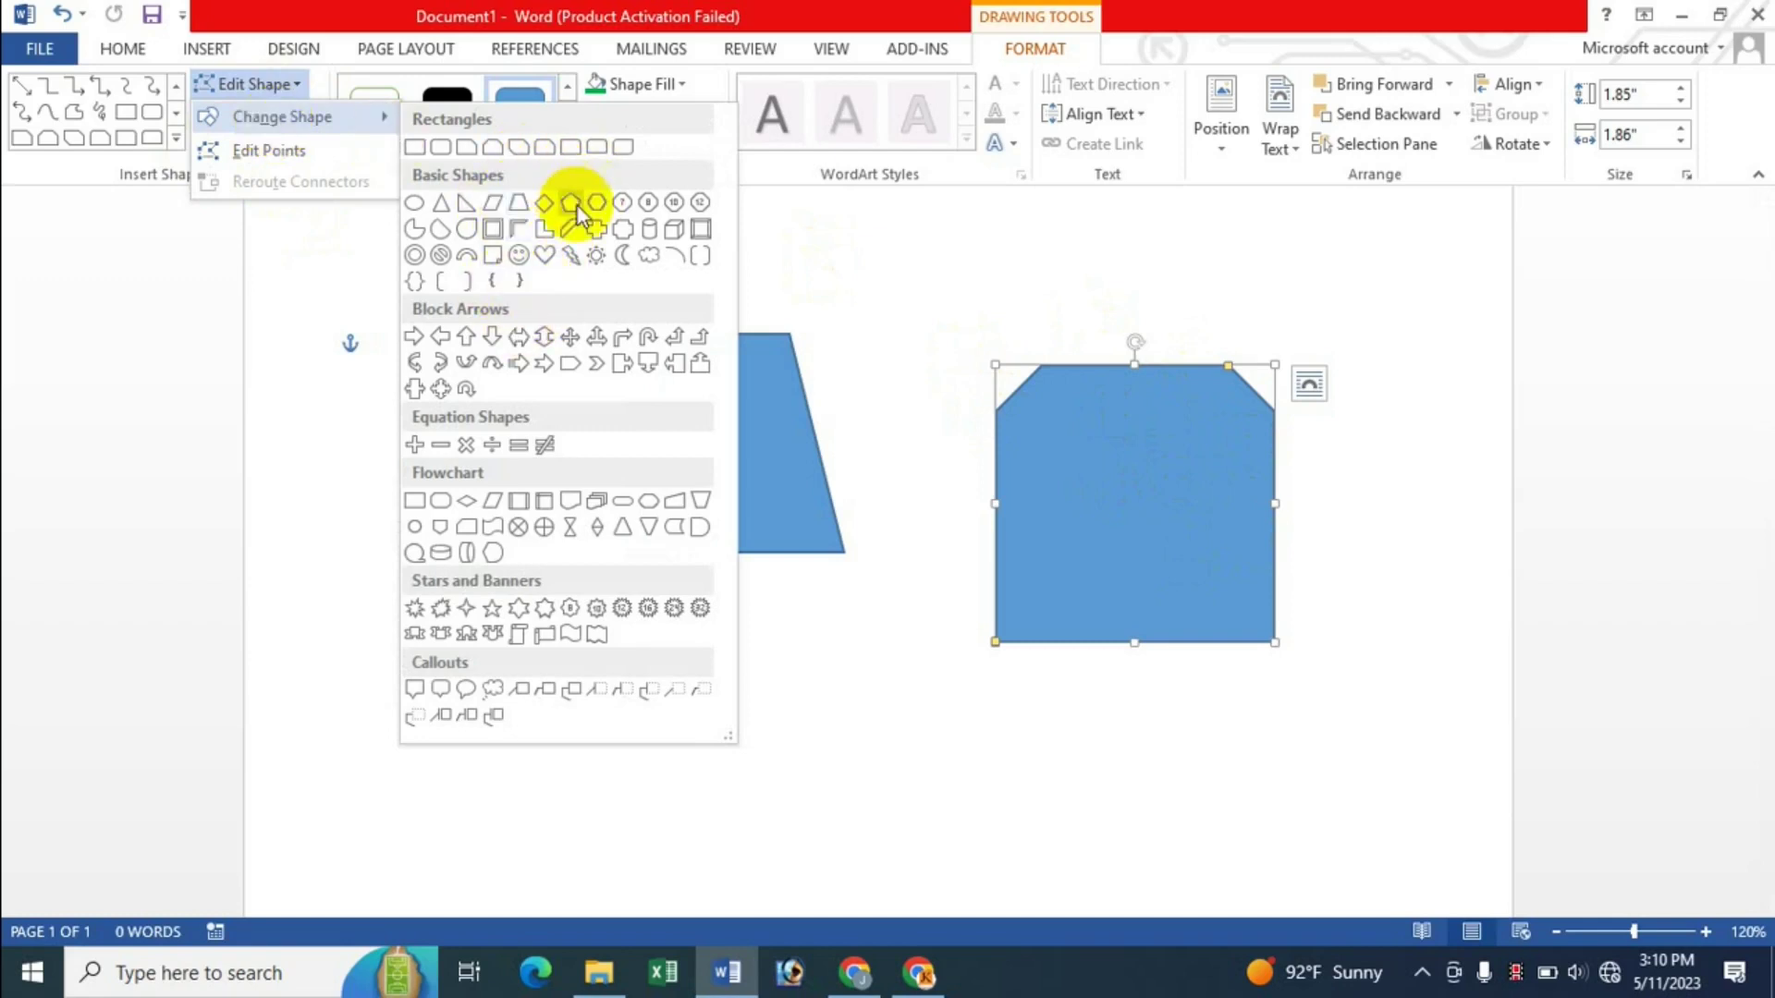
{"action": "left_click", "coordinate": [520, 148]}
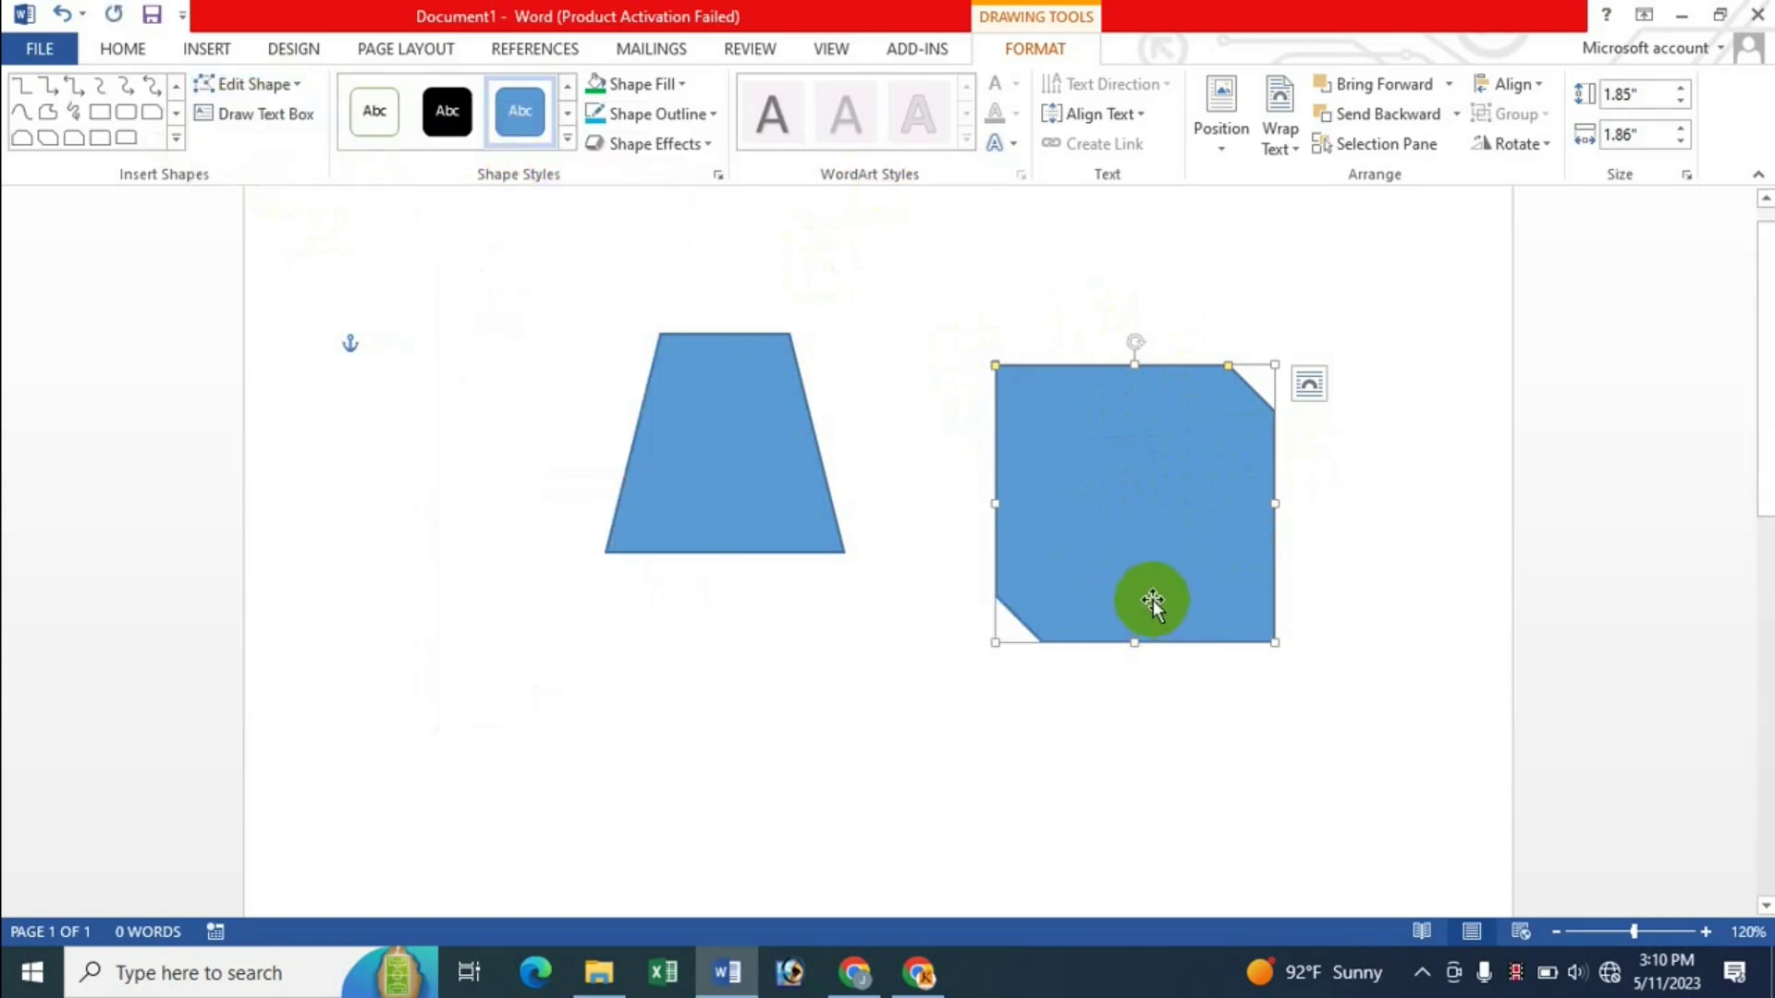
{"action": "left_click", "coordinate": [278, 84]}
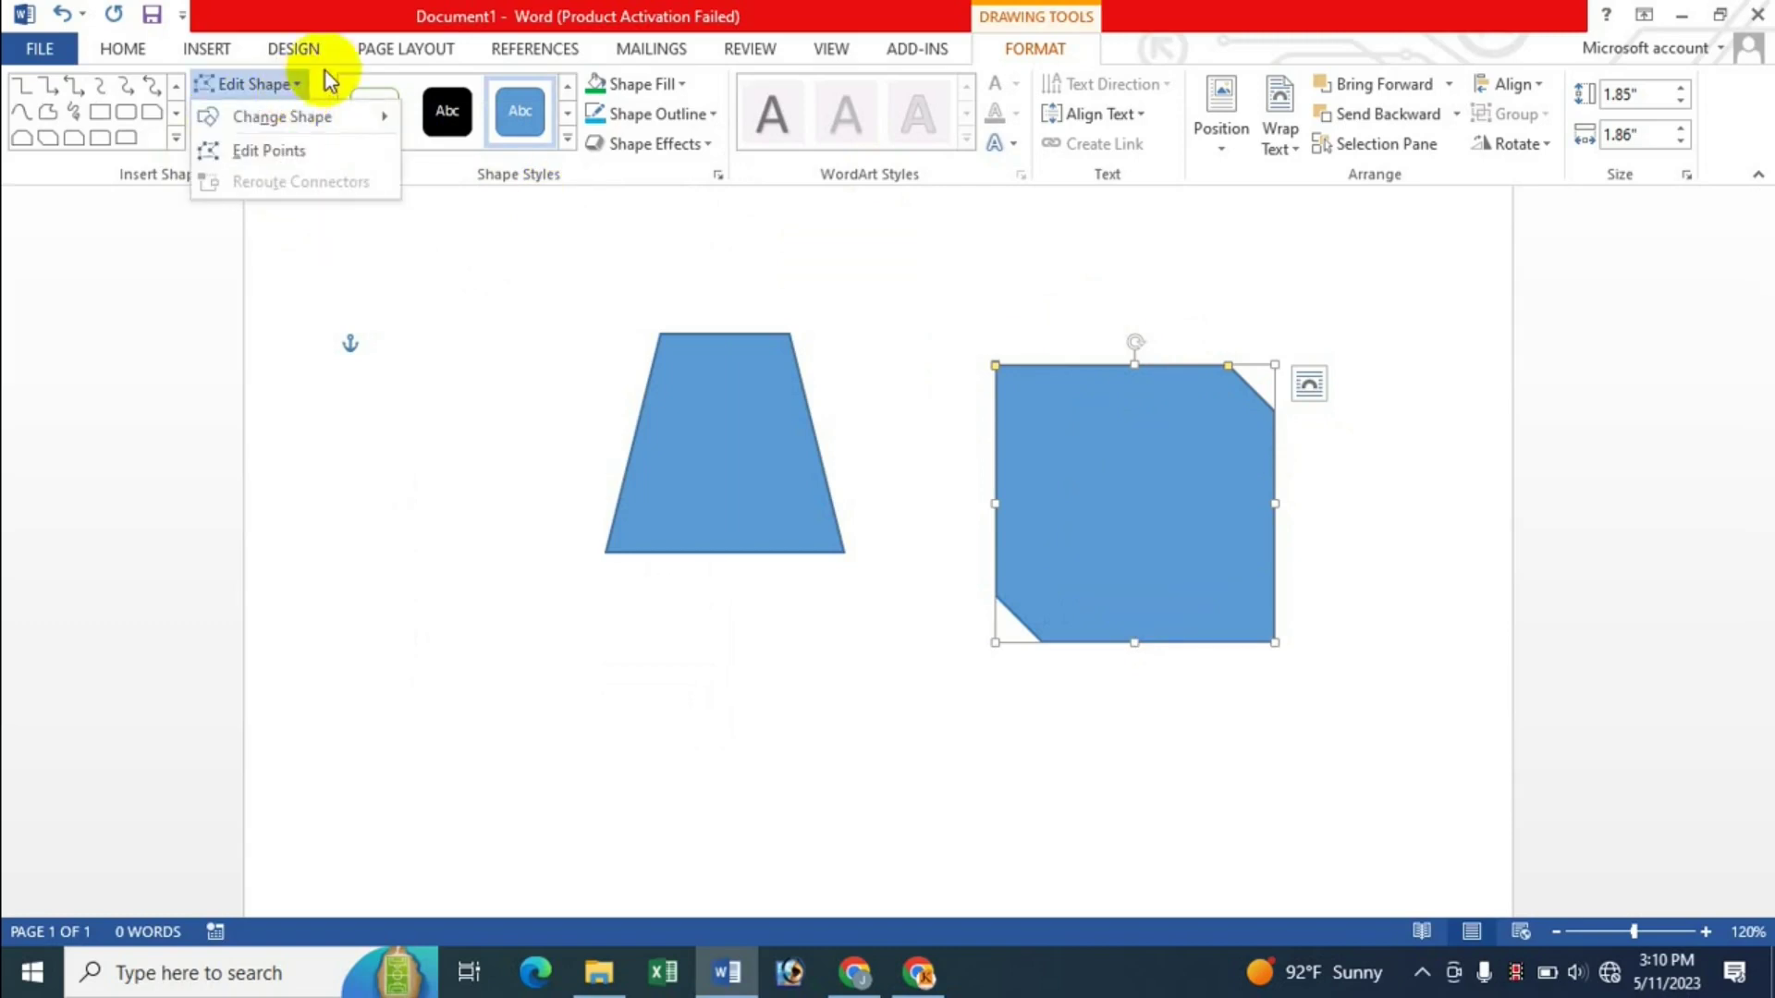
{"action": "left_click", "coordinate": [310, 117]}
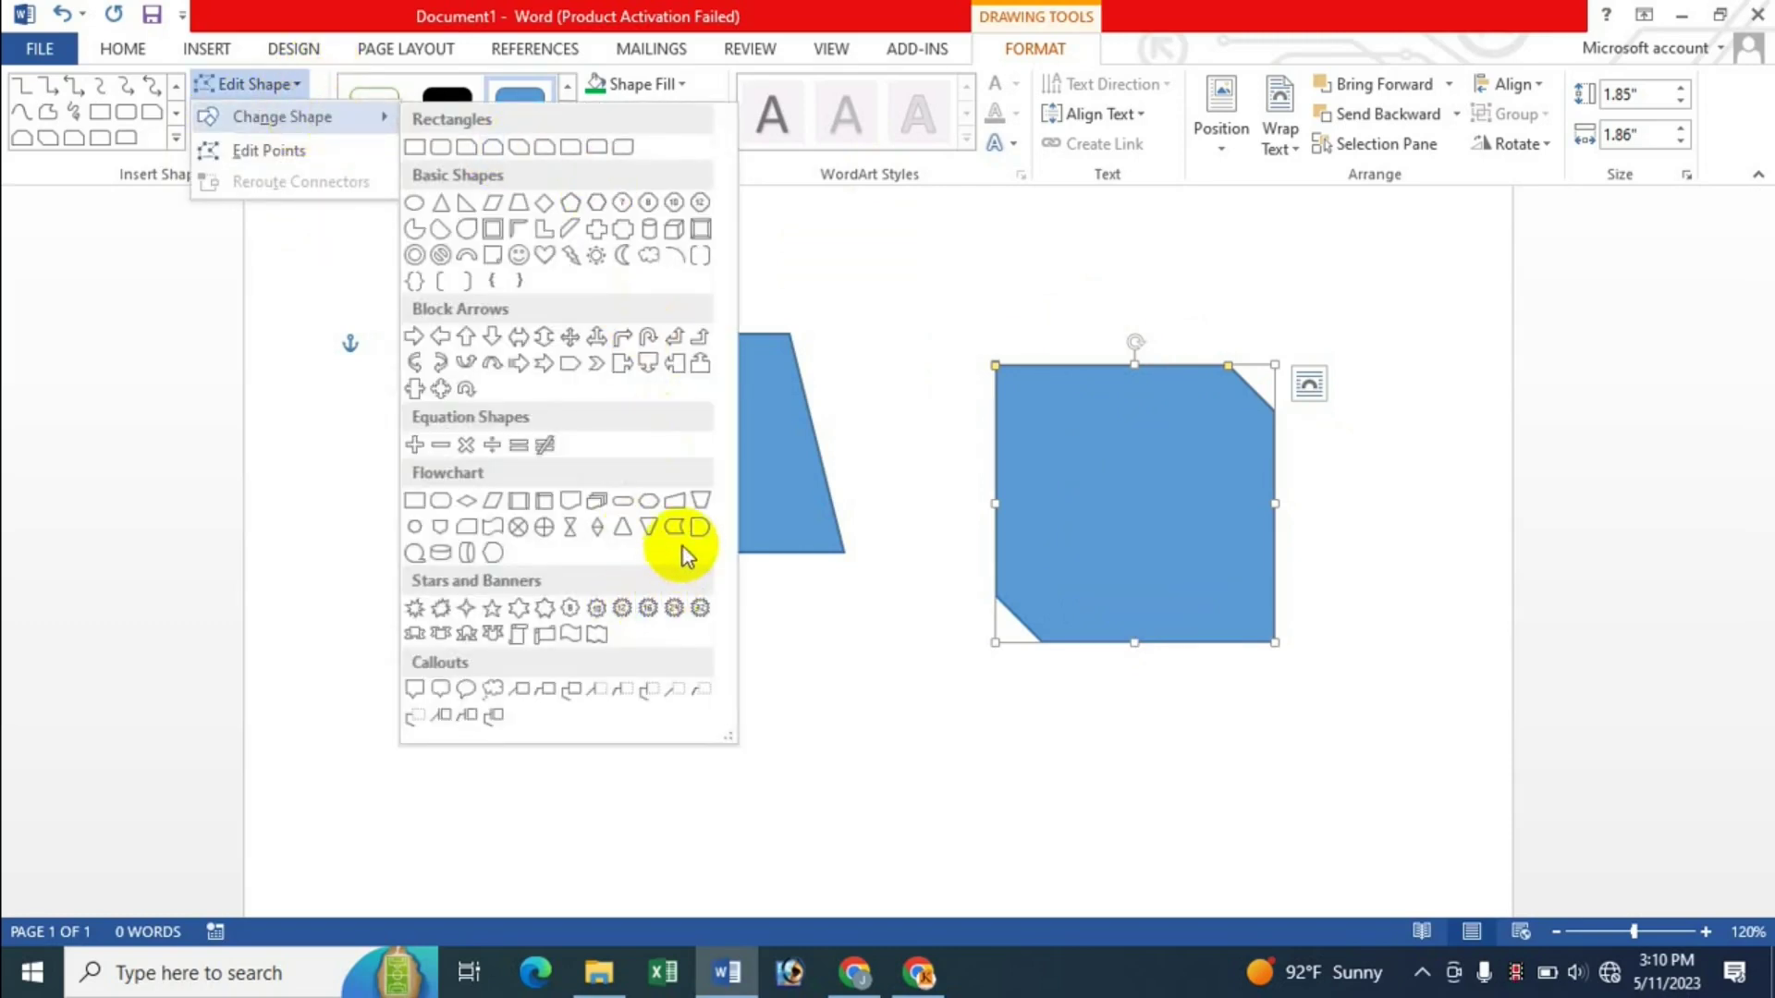
{"action": "left_click", "coordinate": [674, 525]}
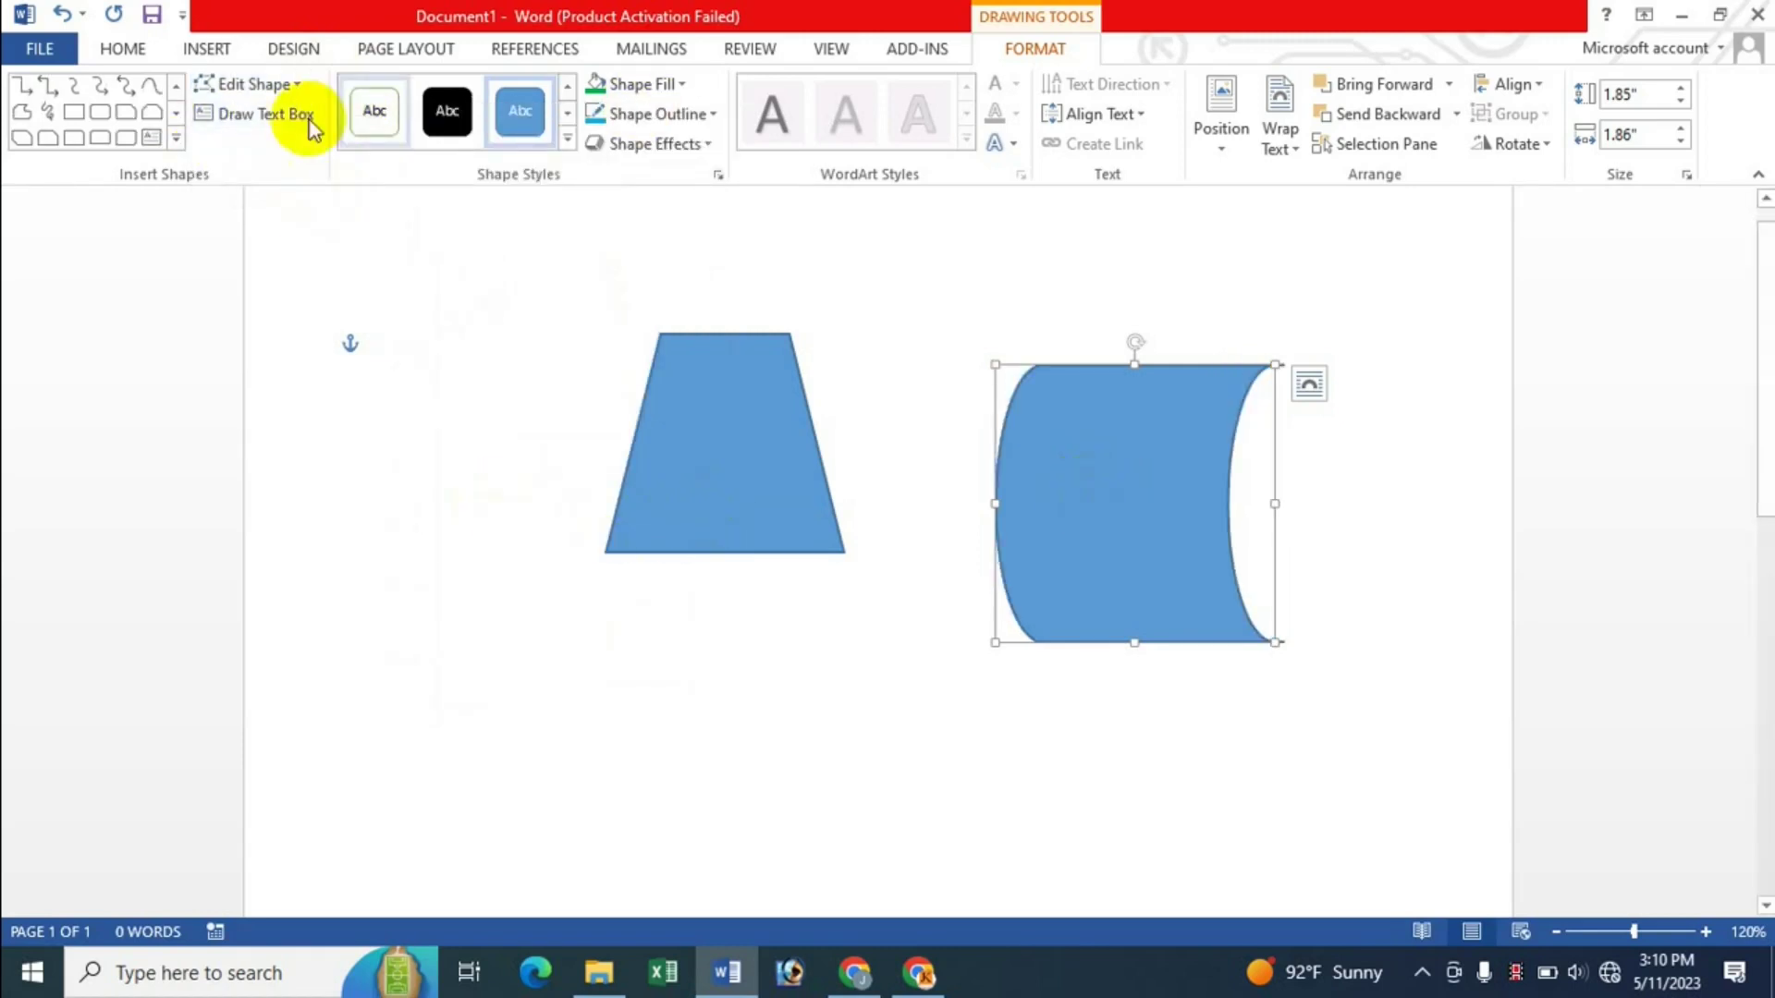
{"action": "left_click", "coordinate": [298, 88]}
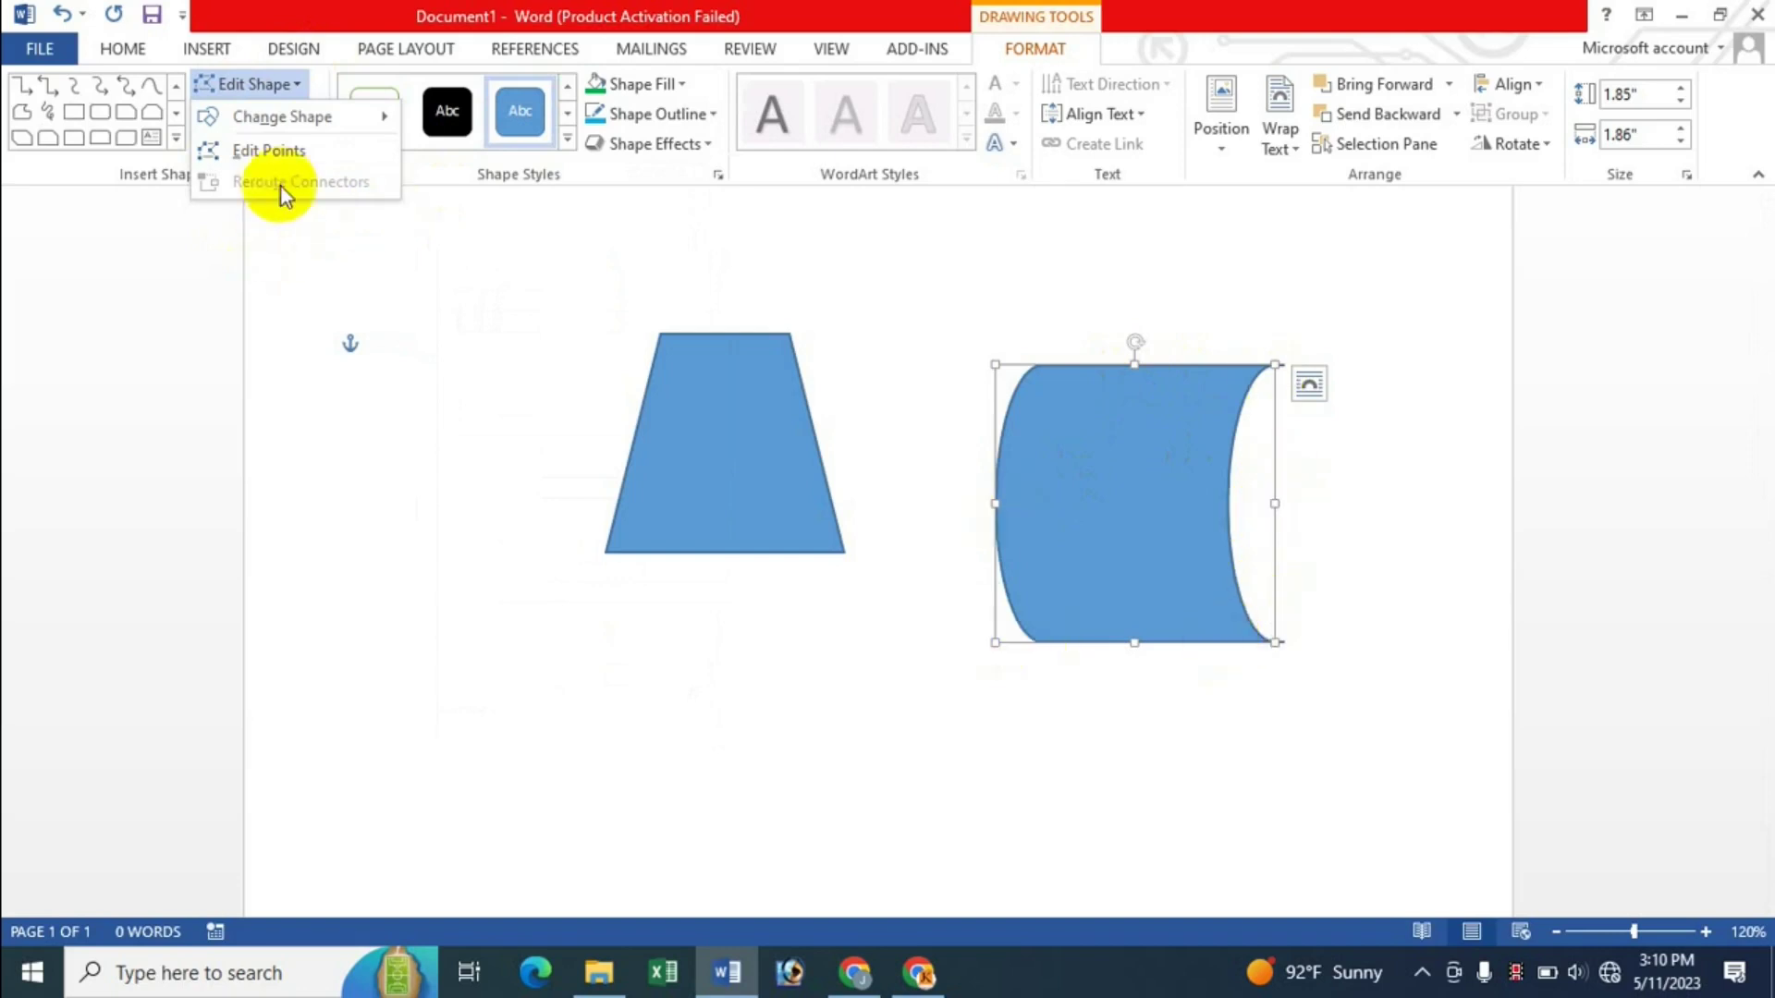
Step: Drag the storage shape's points outward into a 2.17" by 2.48" freeform with a concave right side
{"action": "left_click", "coordinate": [268, 152]}
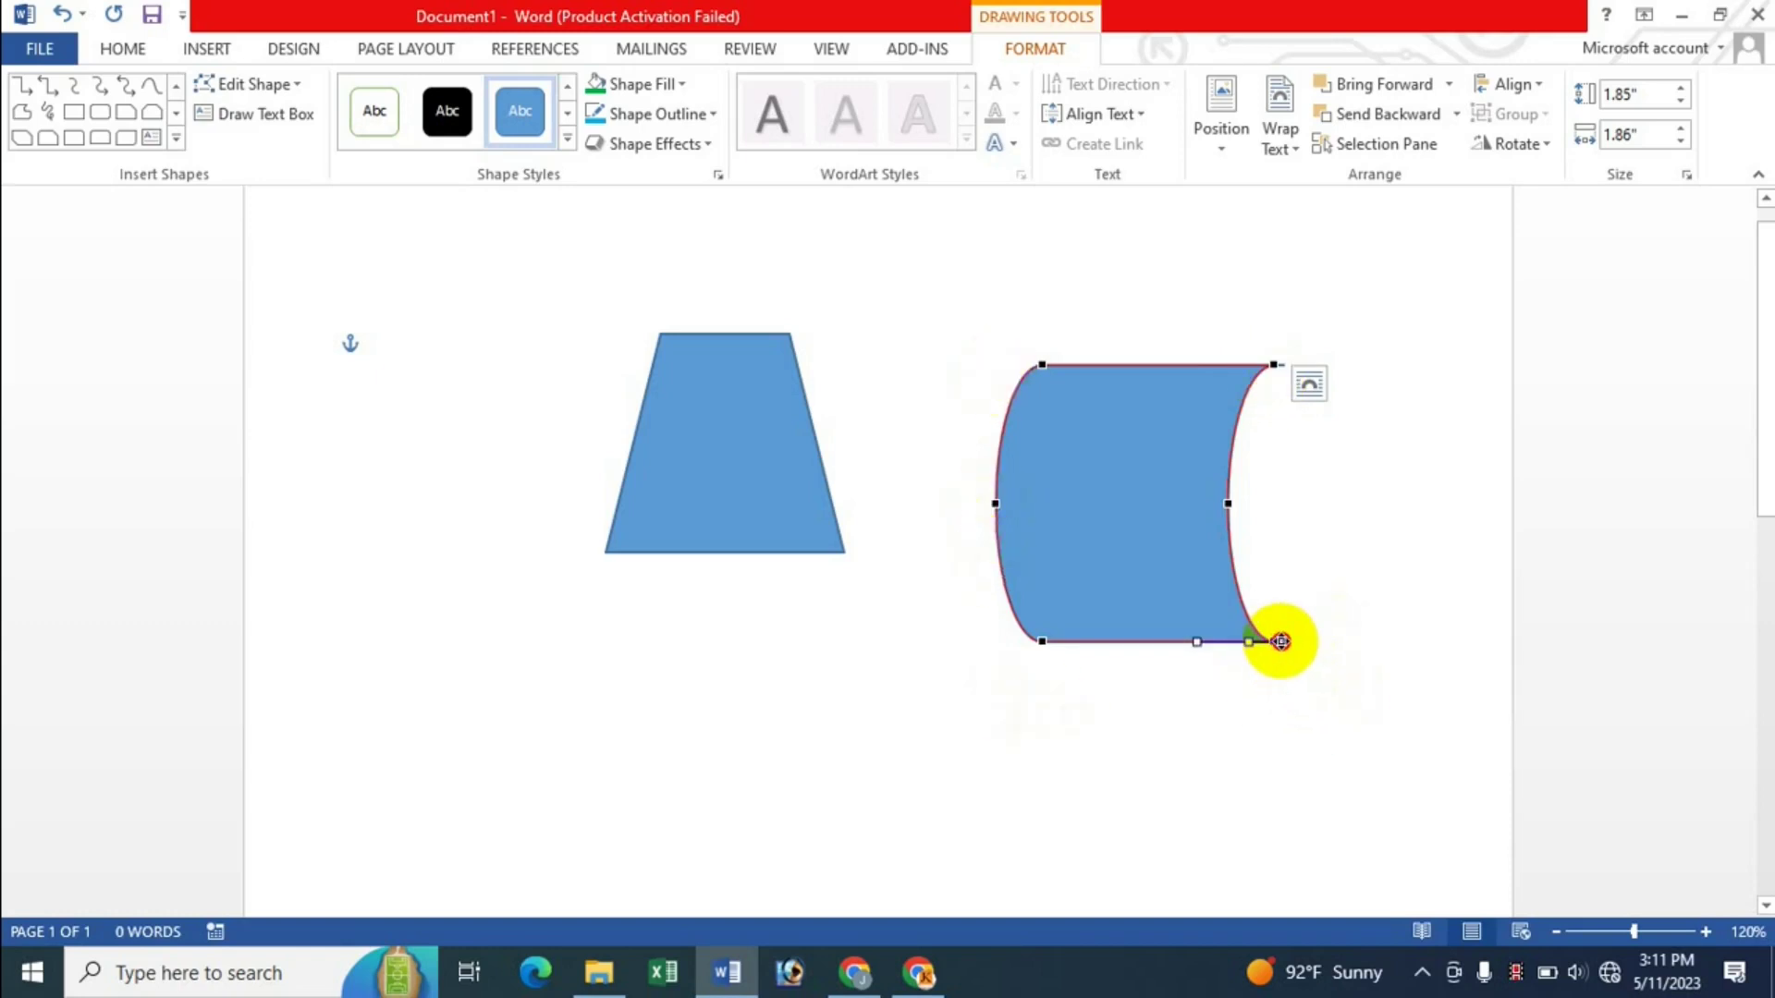
{"action": "left_click_drag", "start_coordinate": [1280, 641], "coordinate": [1331, 625]}
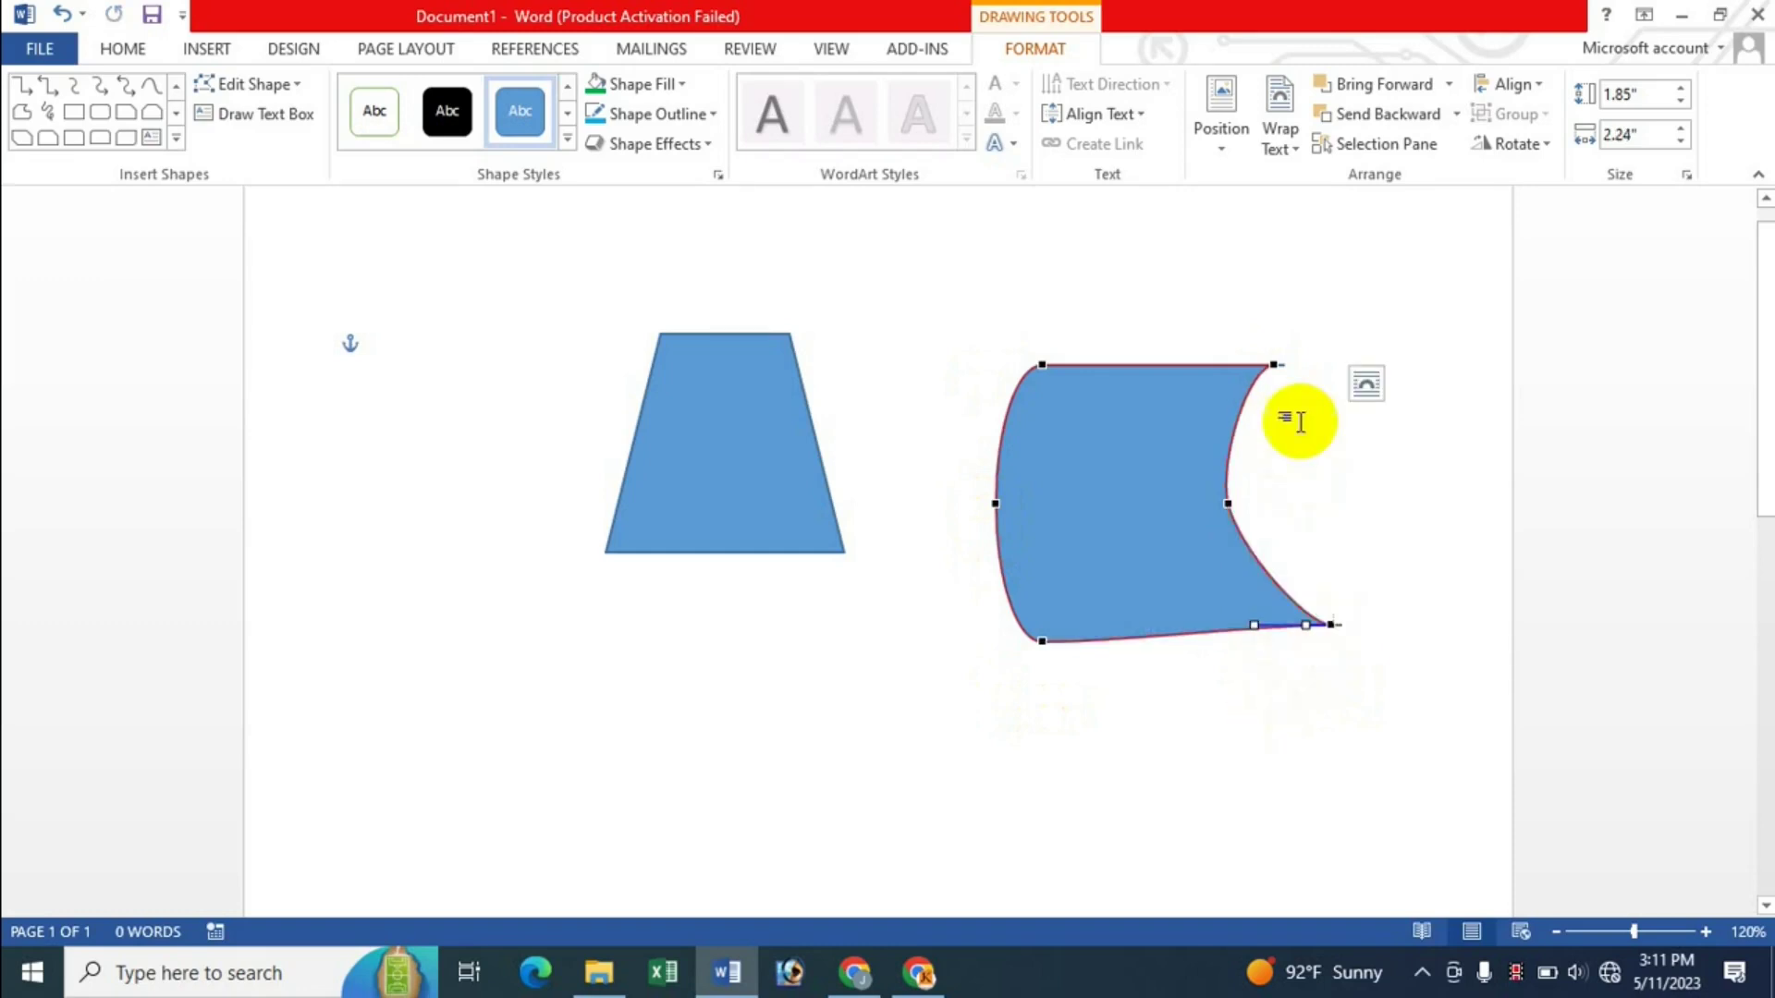
{"action": "left_click_drag", "start_coordinate": [1275, 365], "coordinate": [1313, 398]}
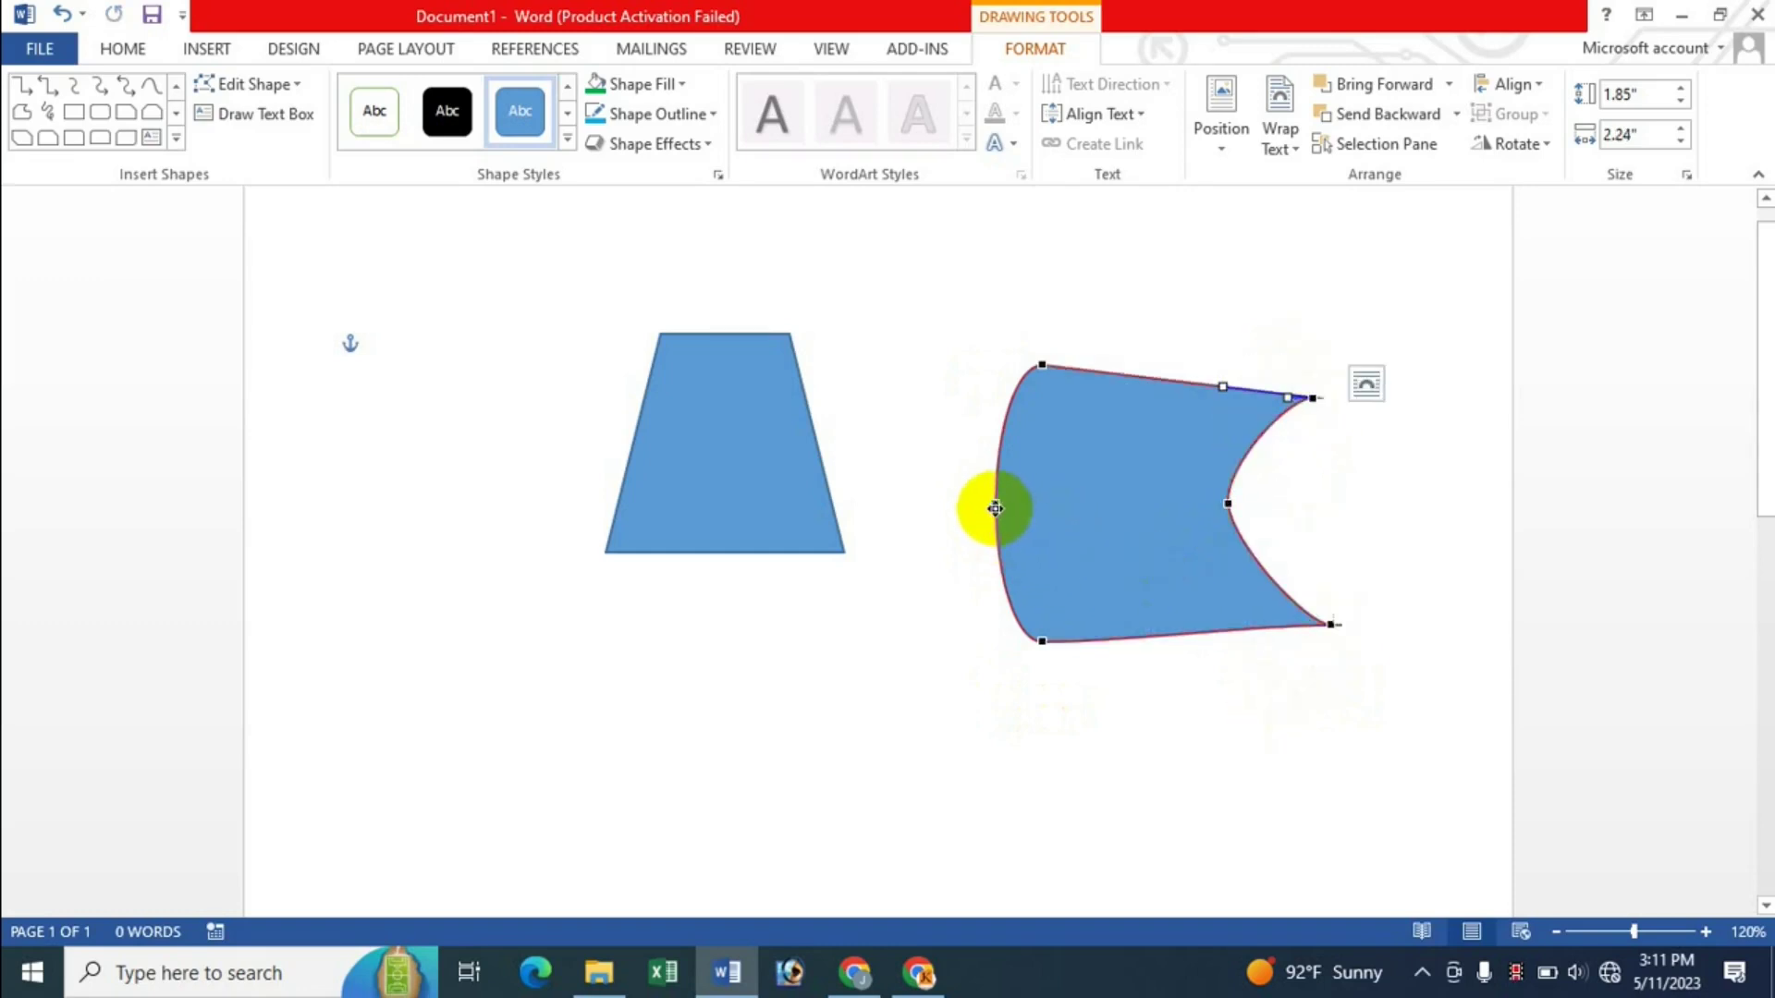
{"action": "left_click_drag", "start_coordinate": [995, 509], "coordinate": [961, 507]}
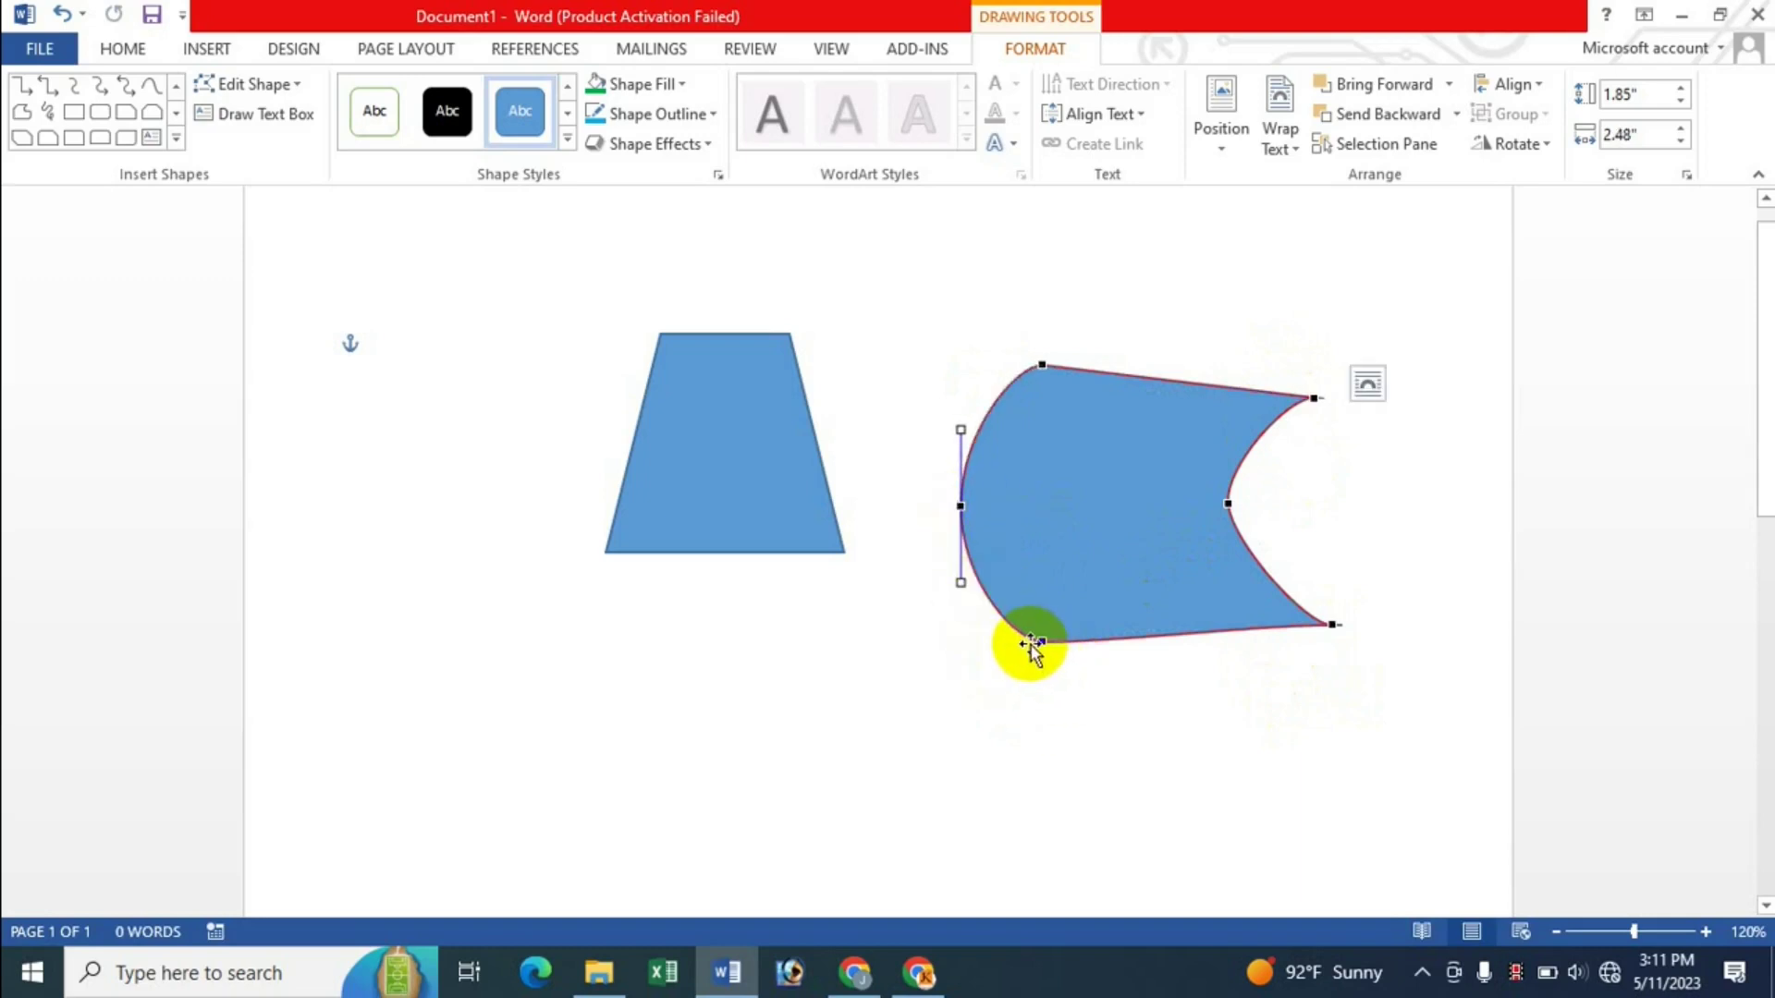
{"action": "left_click_drag", "start_coordinate": [1043, 642], "coordinate": [1043, 670]}
{"action": "mouse_move", "coordinate": [1044, 365]}
{"action": "left_mouse_down"}
{"action": "mouse_move", "coordinate": [1055, 396]}
{"action": "mouse_move", "coordinate": [1063, 347]}
{"action": "left_mouse_up"}
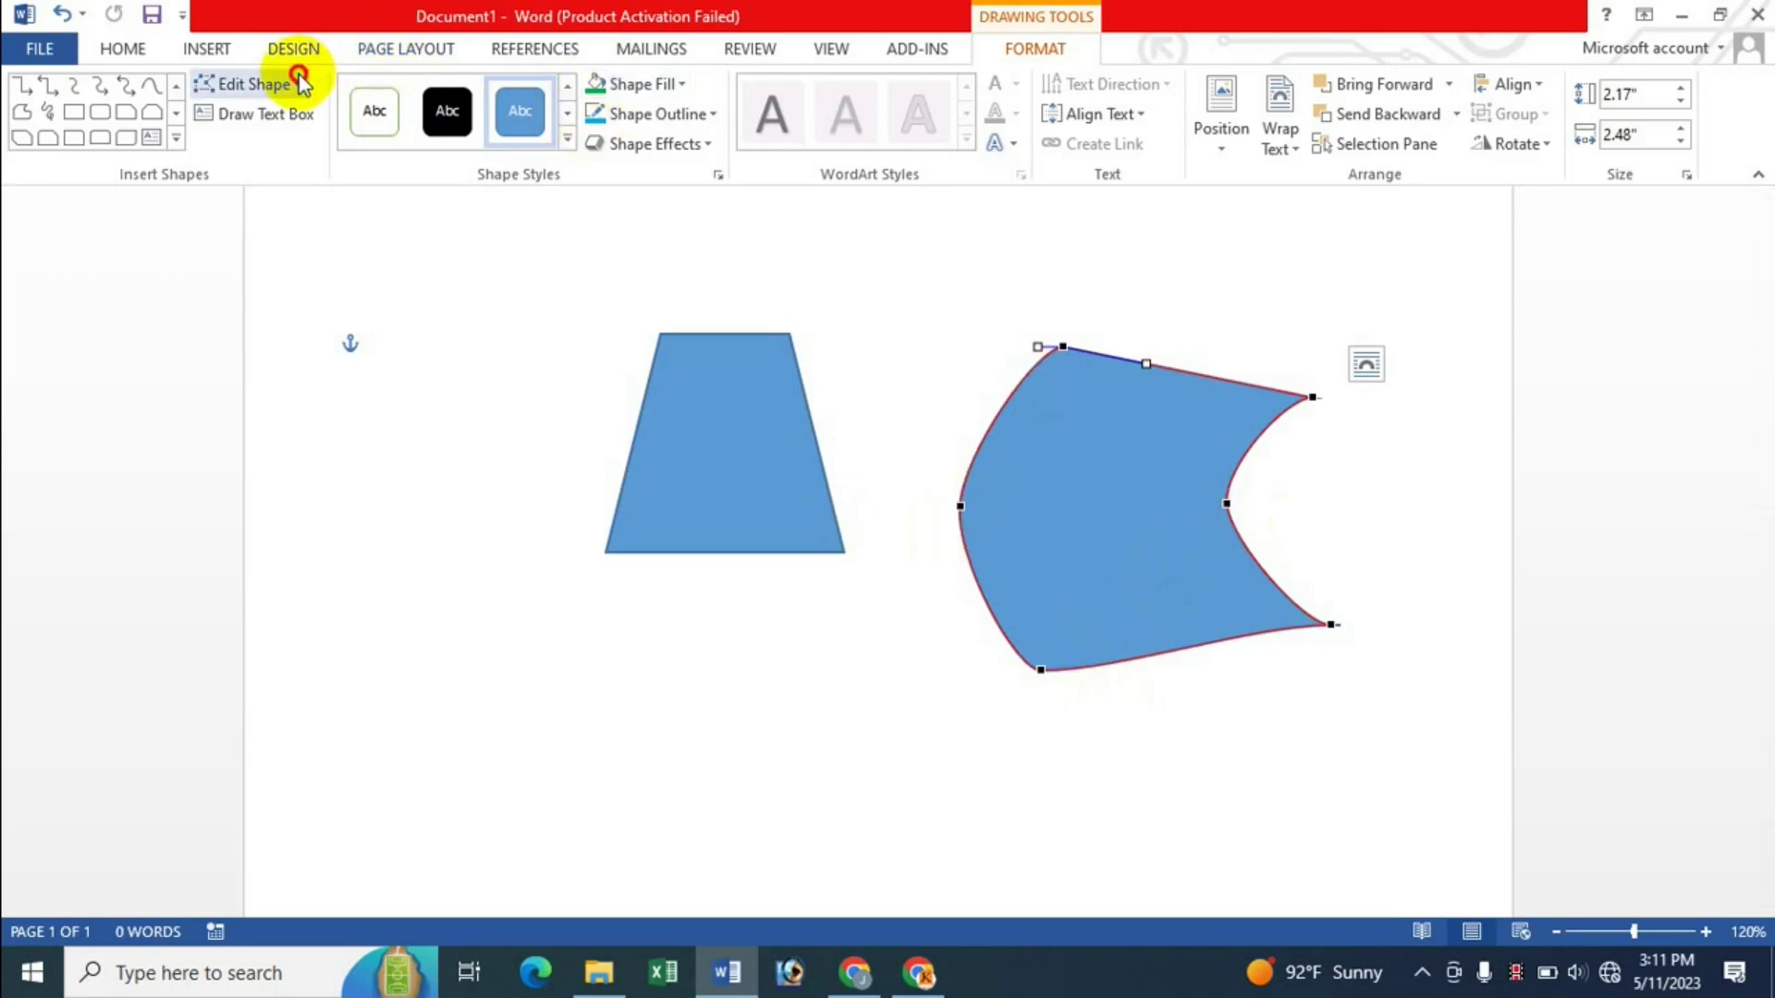
{"action": "left_click", "coordinate": [254, 84]}
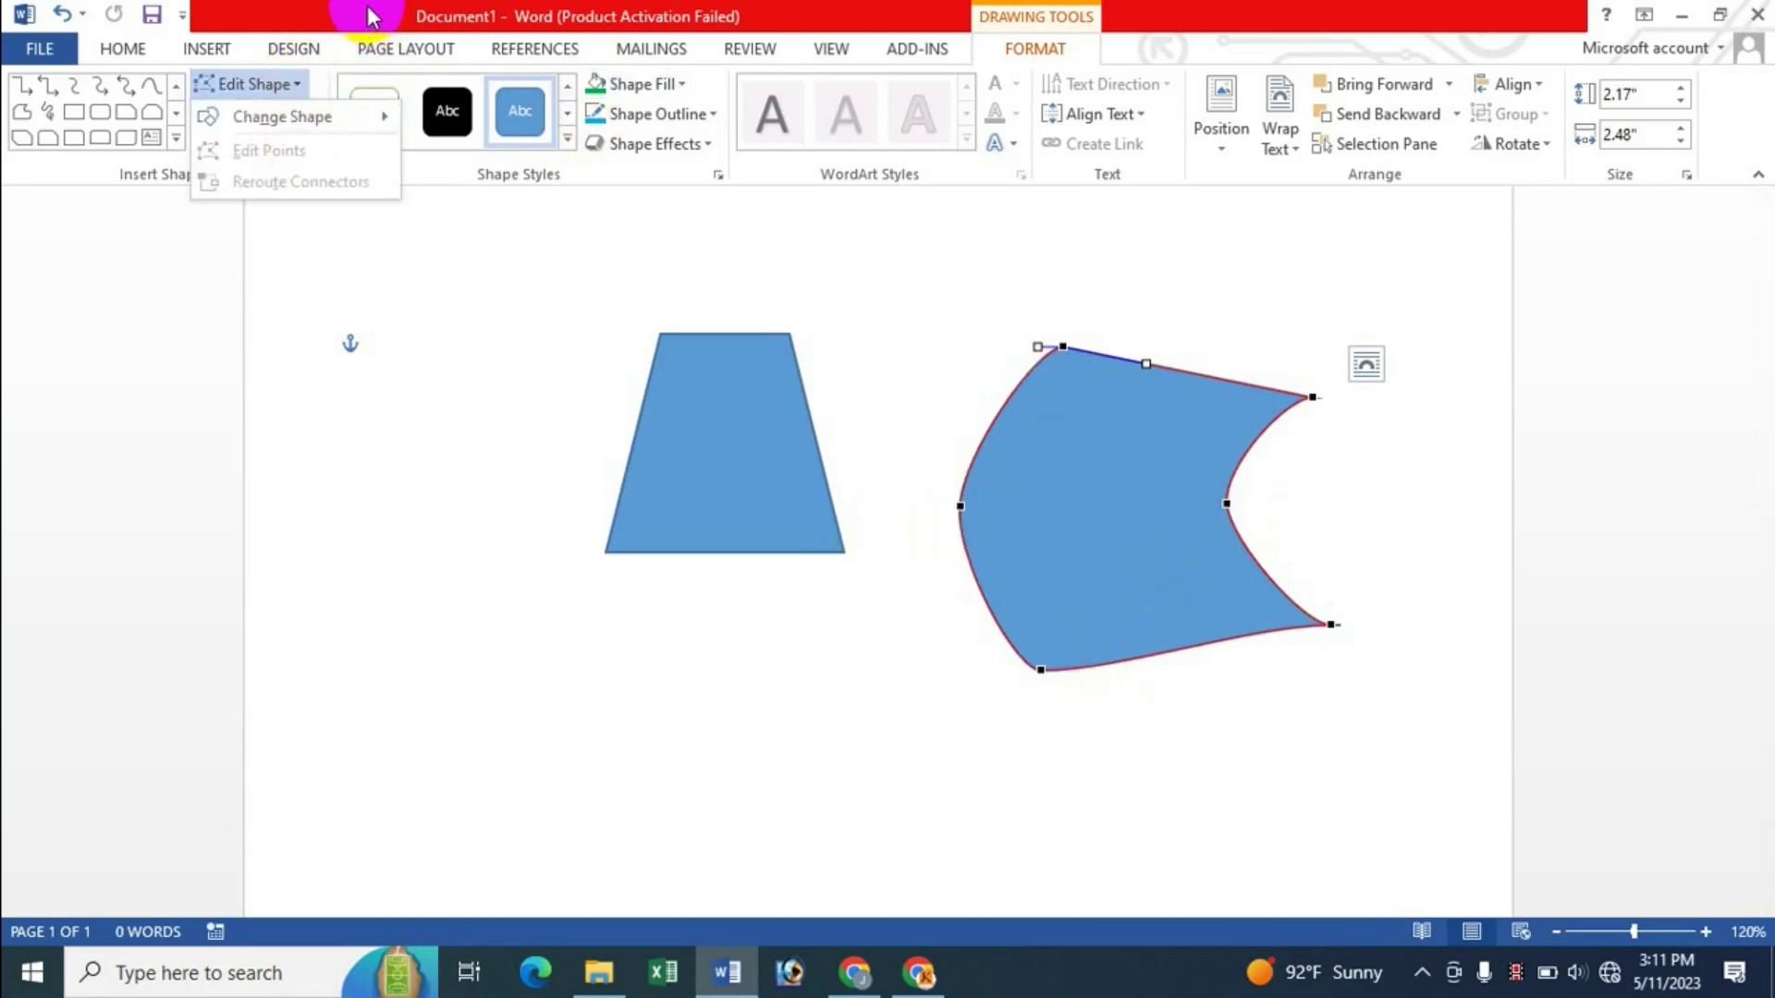
{"action": "left_click", "coordinate": [347, 16]}
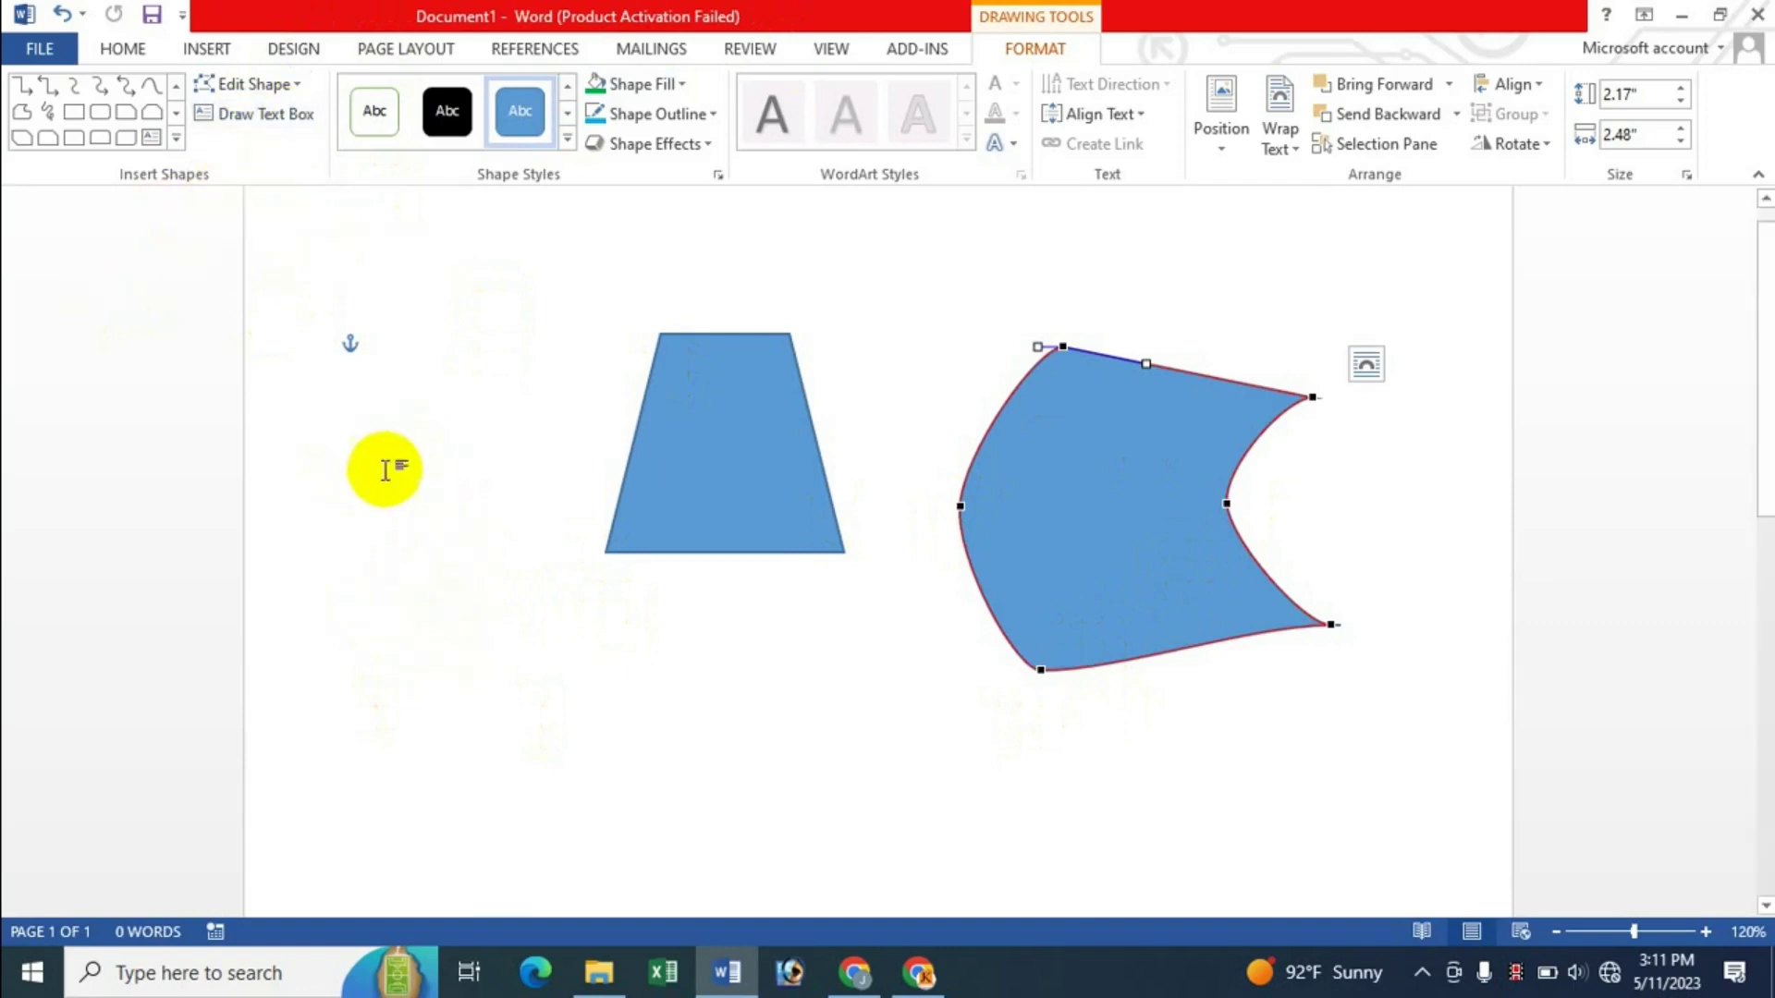
Step: Draw a text box left of the trapezoid, type a person's name, and widen it to 1.91"
{"action": "left_click", "coordinate": [258, 120]}
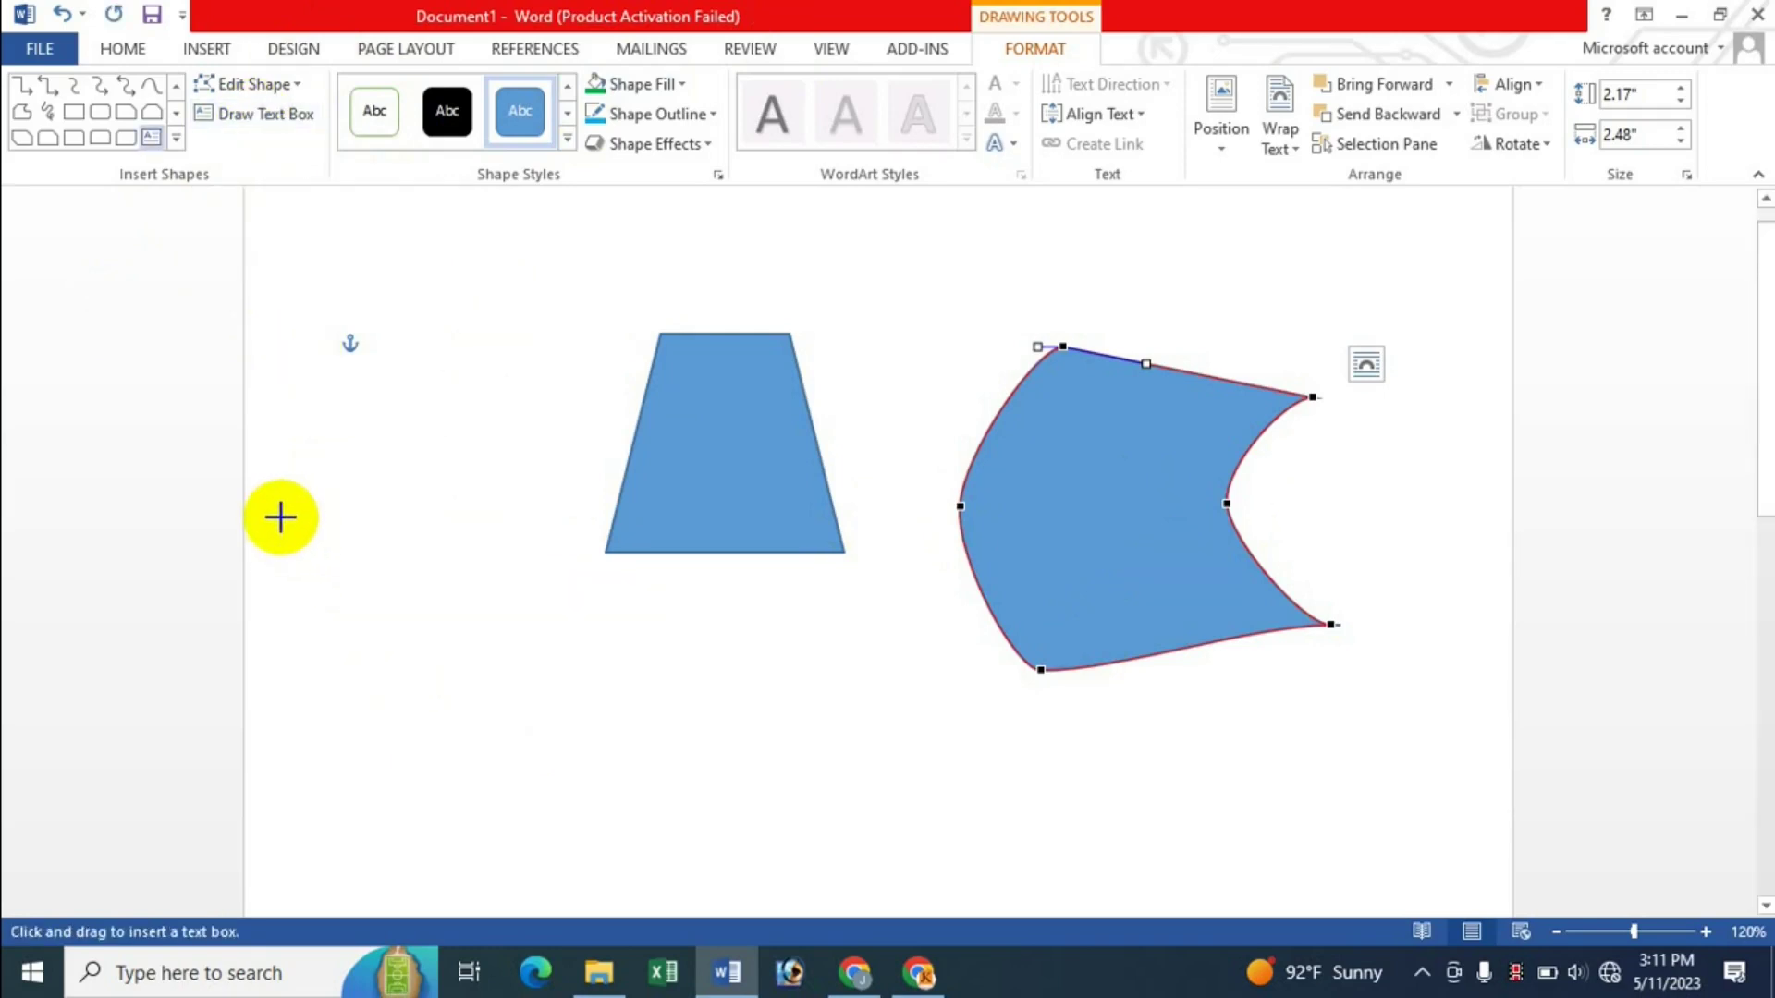
{"action": "left_click_drag", "start_coordinate": [275, 513], "coordinate": [495, 786]}
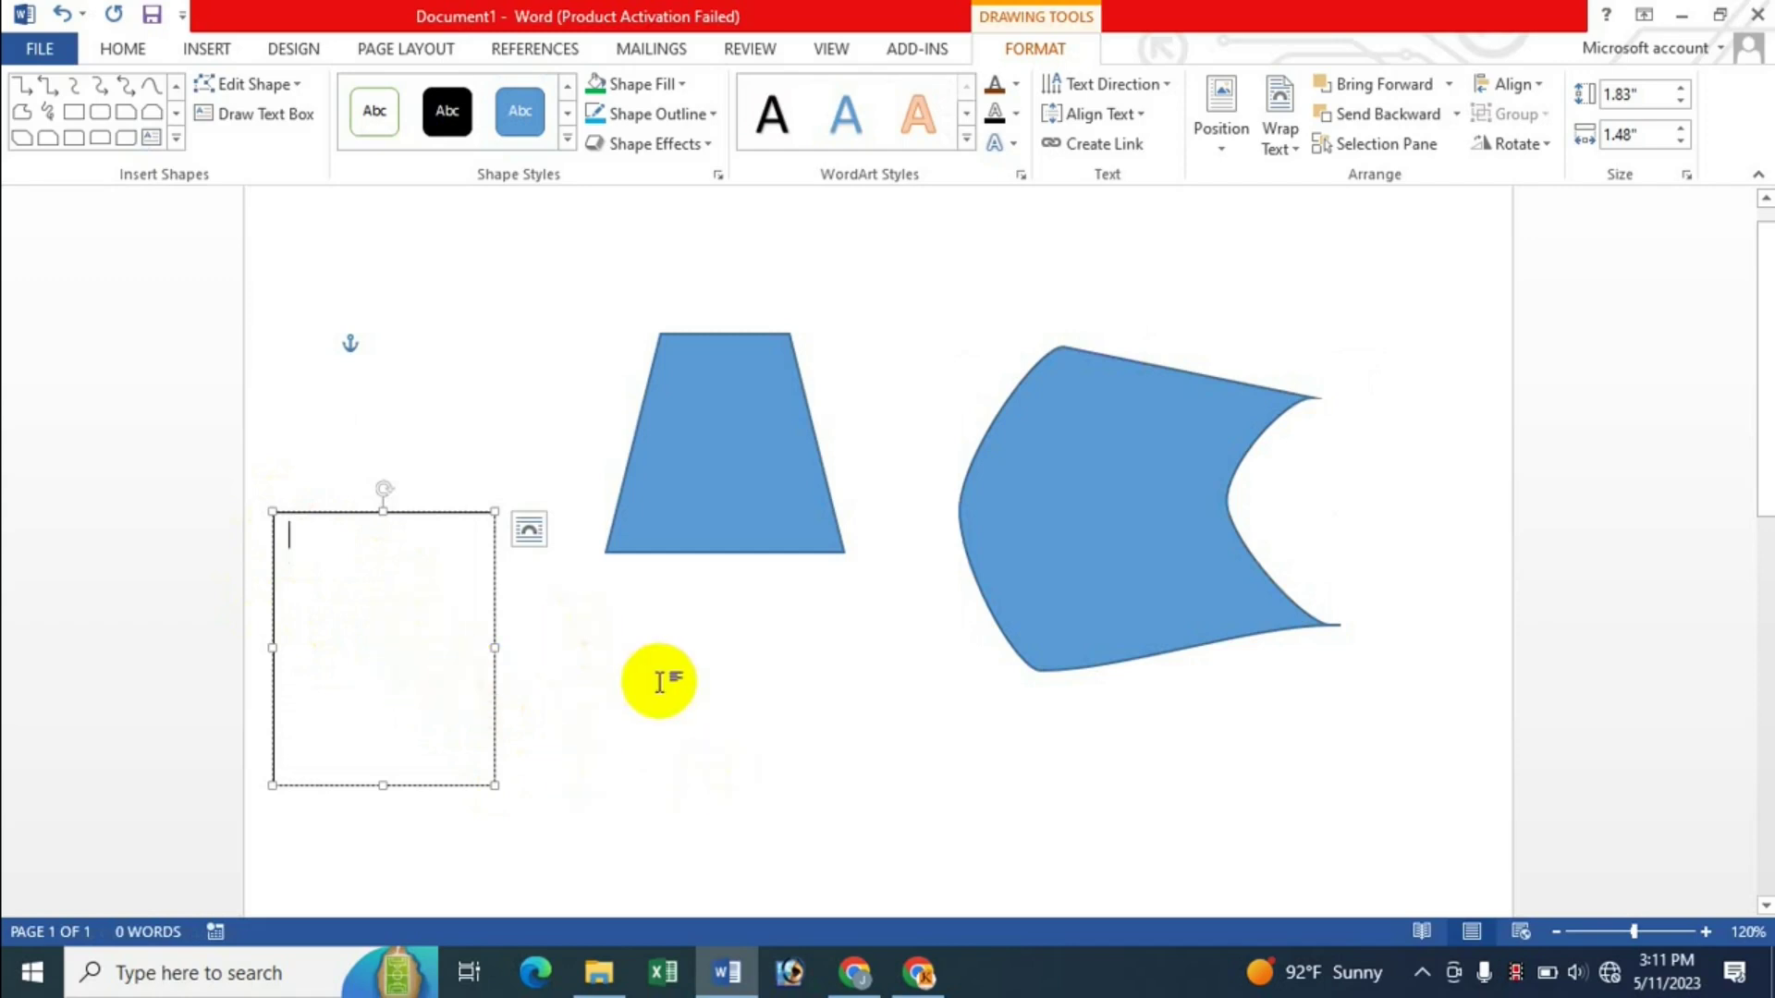
{"action": "type", "text": "Jasim Uddin"}
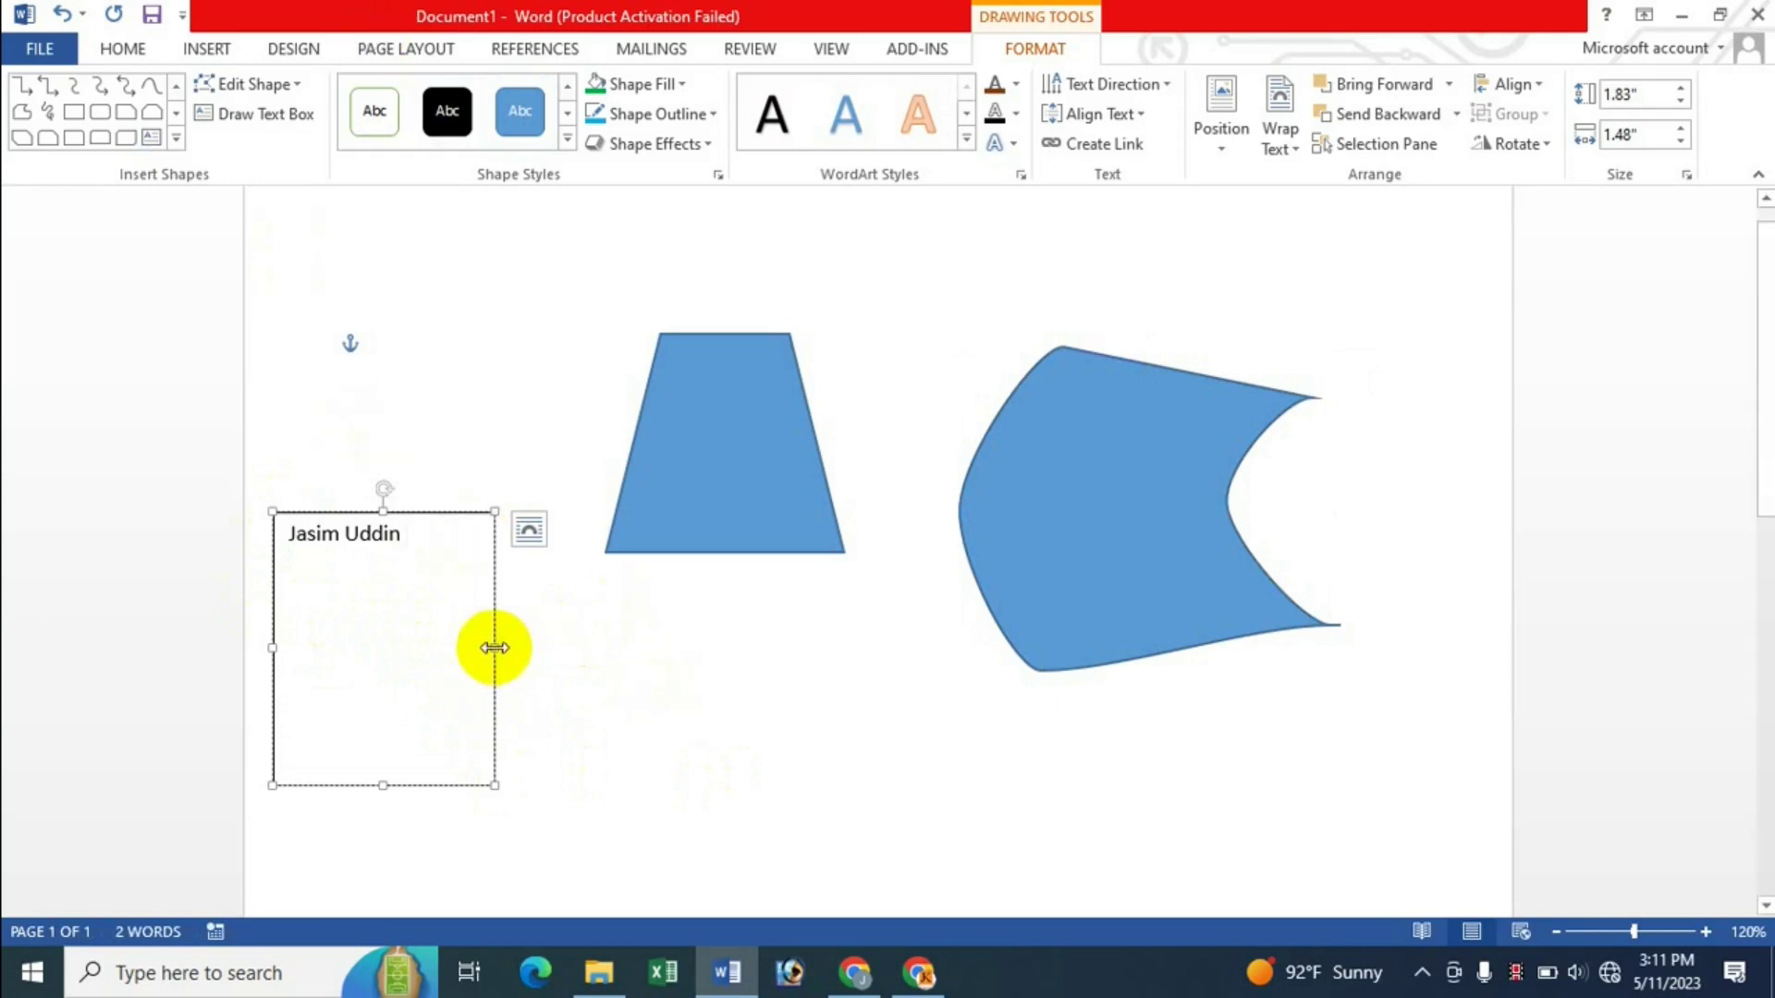
{"action": "left_click_drag", "start_coordinate": [494, 648], "coordinate": [559, 647]}
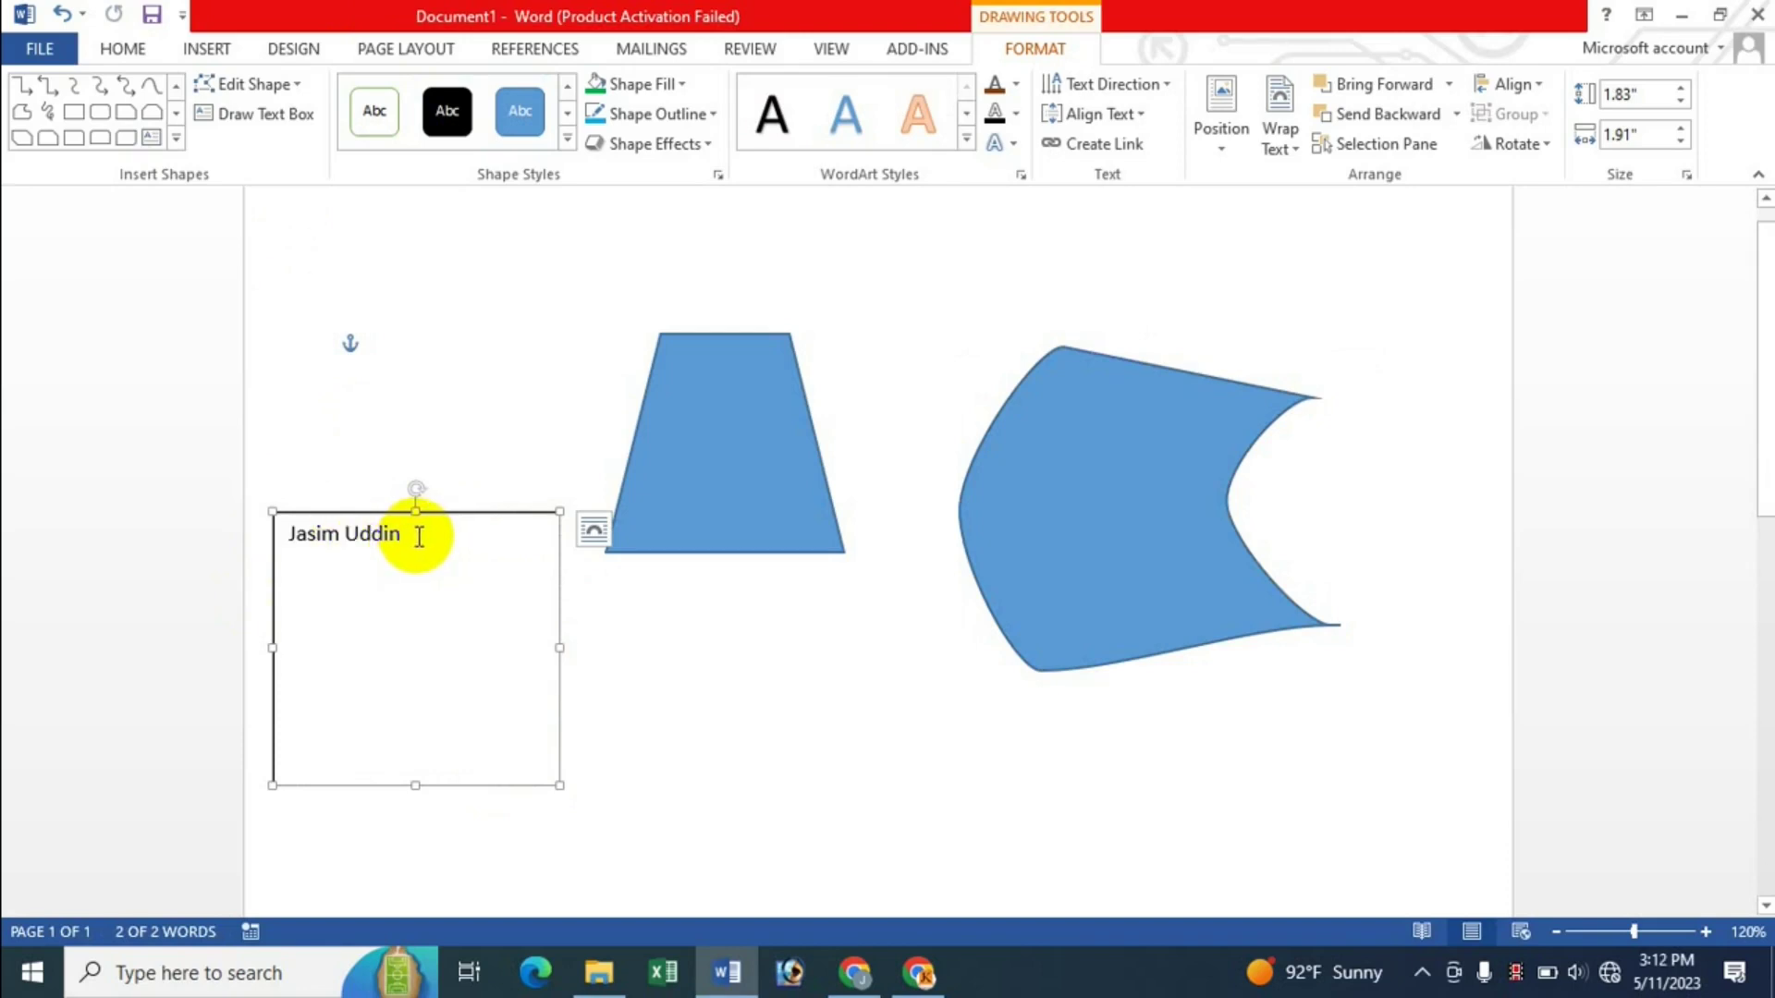
{"action": "left_click_drag", "start_coordinate": [419, 536], "coordinate": [308, 525]}
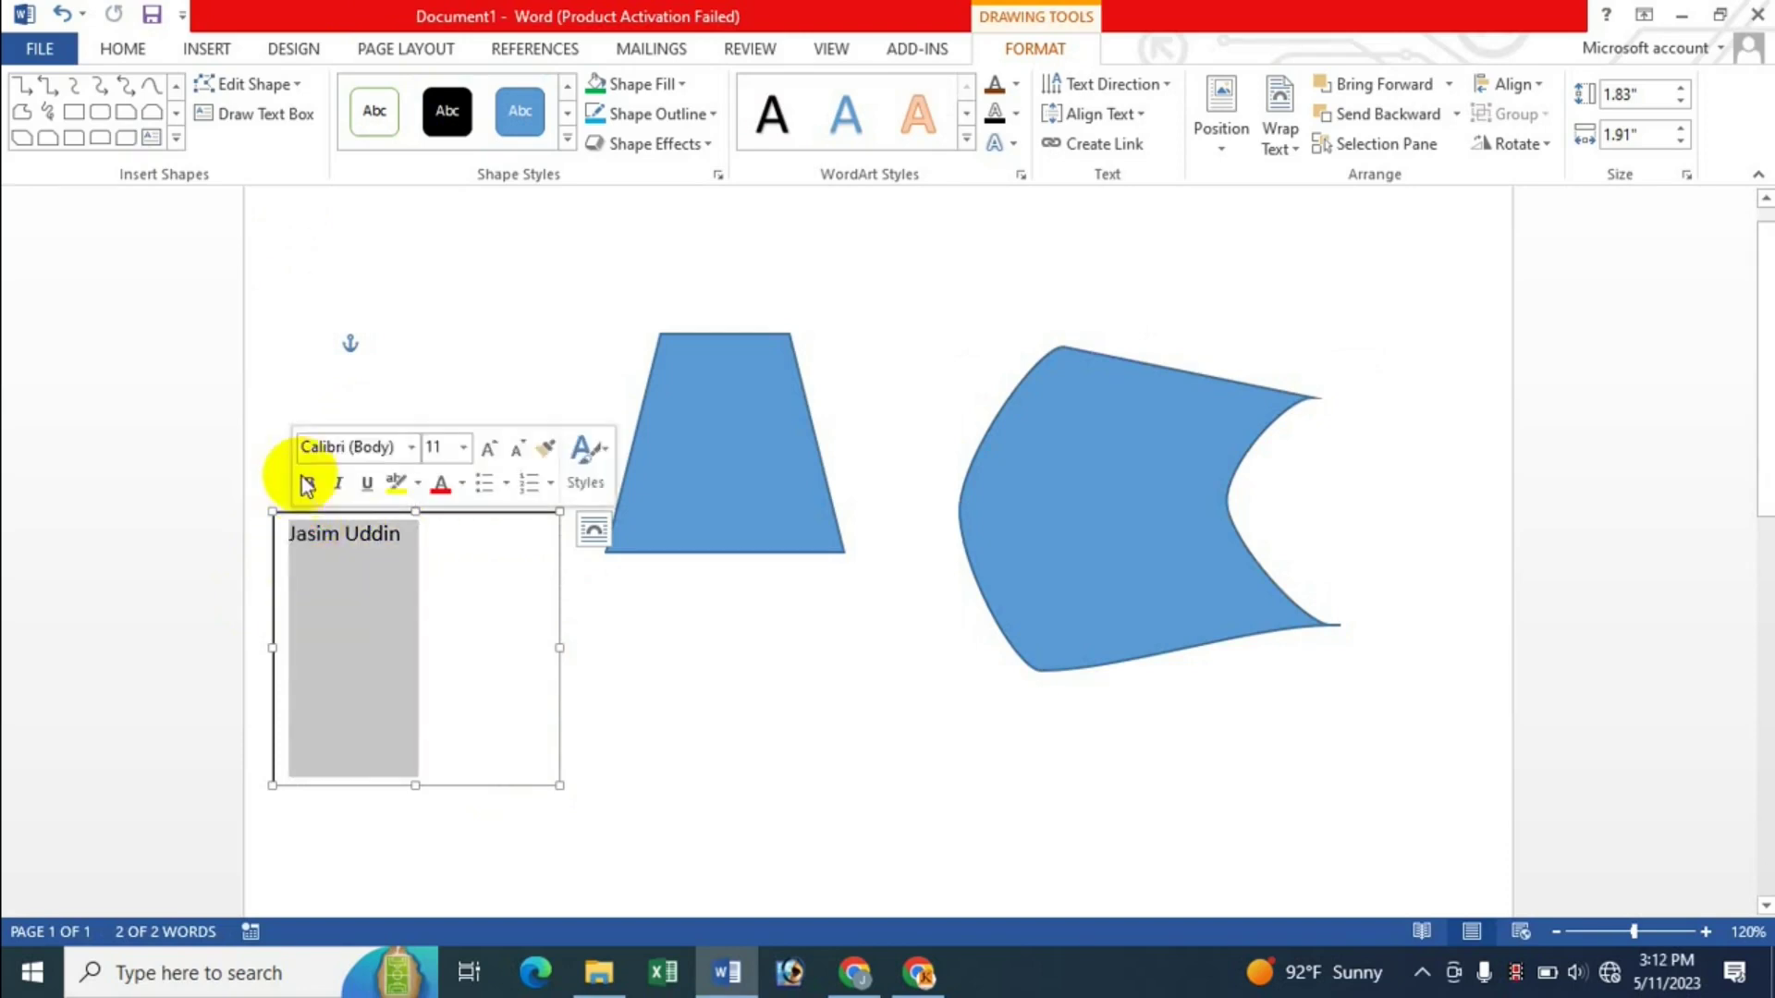
Step: Format the name in the text box as 24 pt, bold, italic and red
{"action": "left_click", "coordinate": [123, 48]}
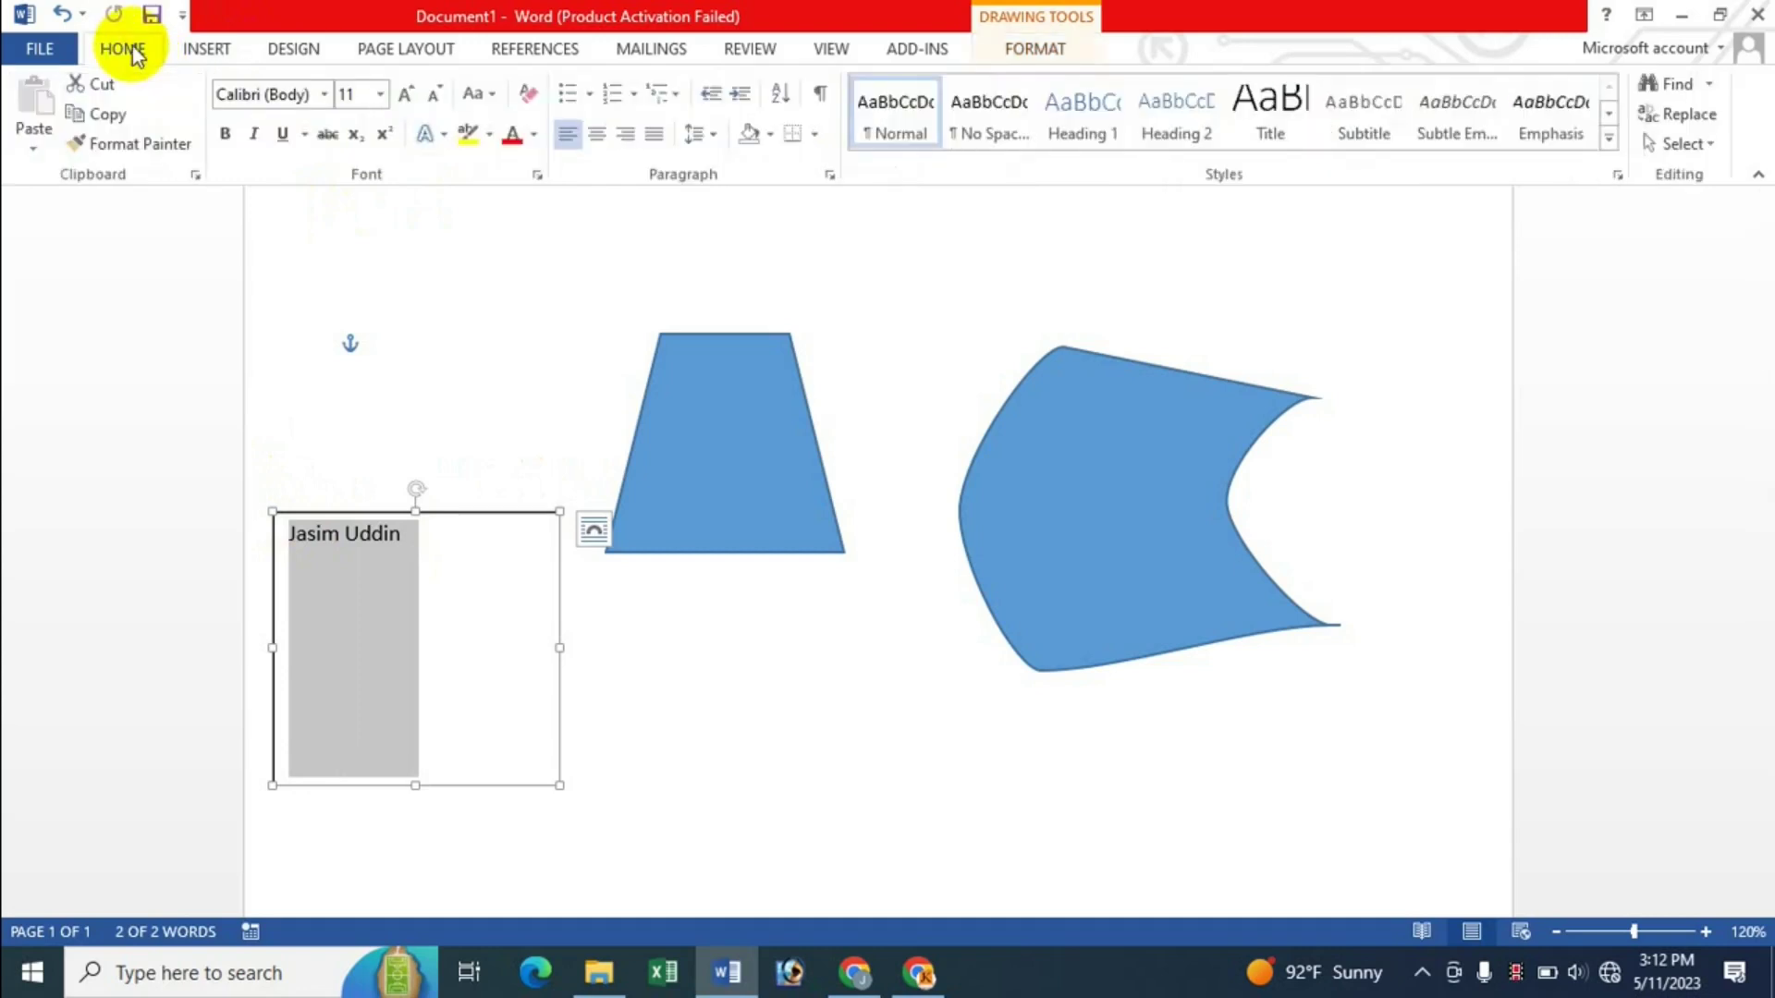
{"action": "left_click", "coordinate": [409, 98]}
{"action": "left_click", "coordinate": [408, 98]}
{"action": "left_click", "coordinate": [409, 98]}
{"action": "left_click", "coordinate": [409, 98]}
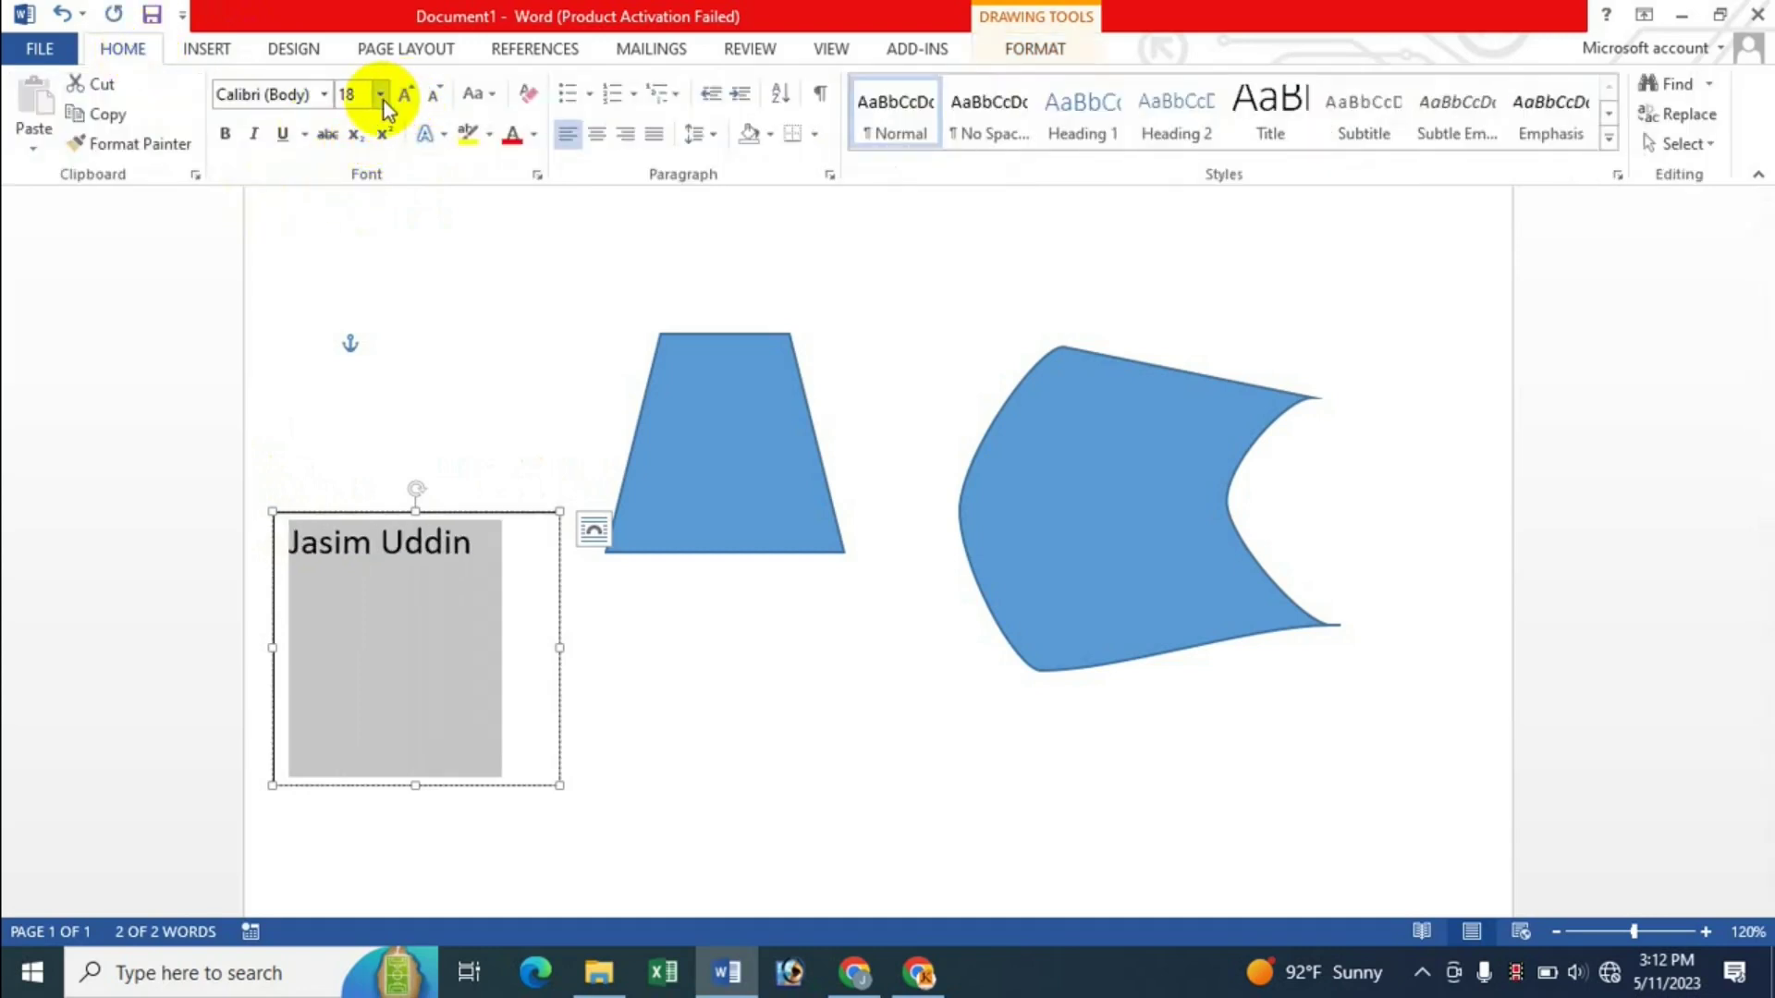
{"action": "left_click", "coordinate": [380, 94]}
{"action": "left_click", "coordinate": [354, 380]}
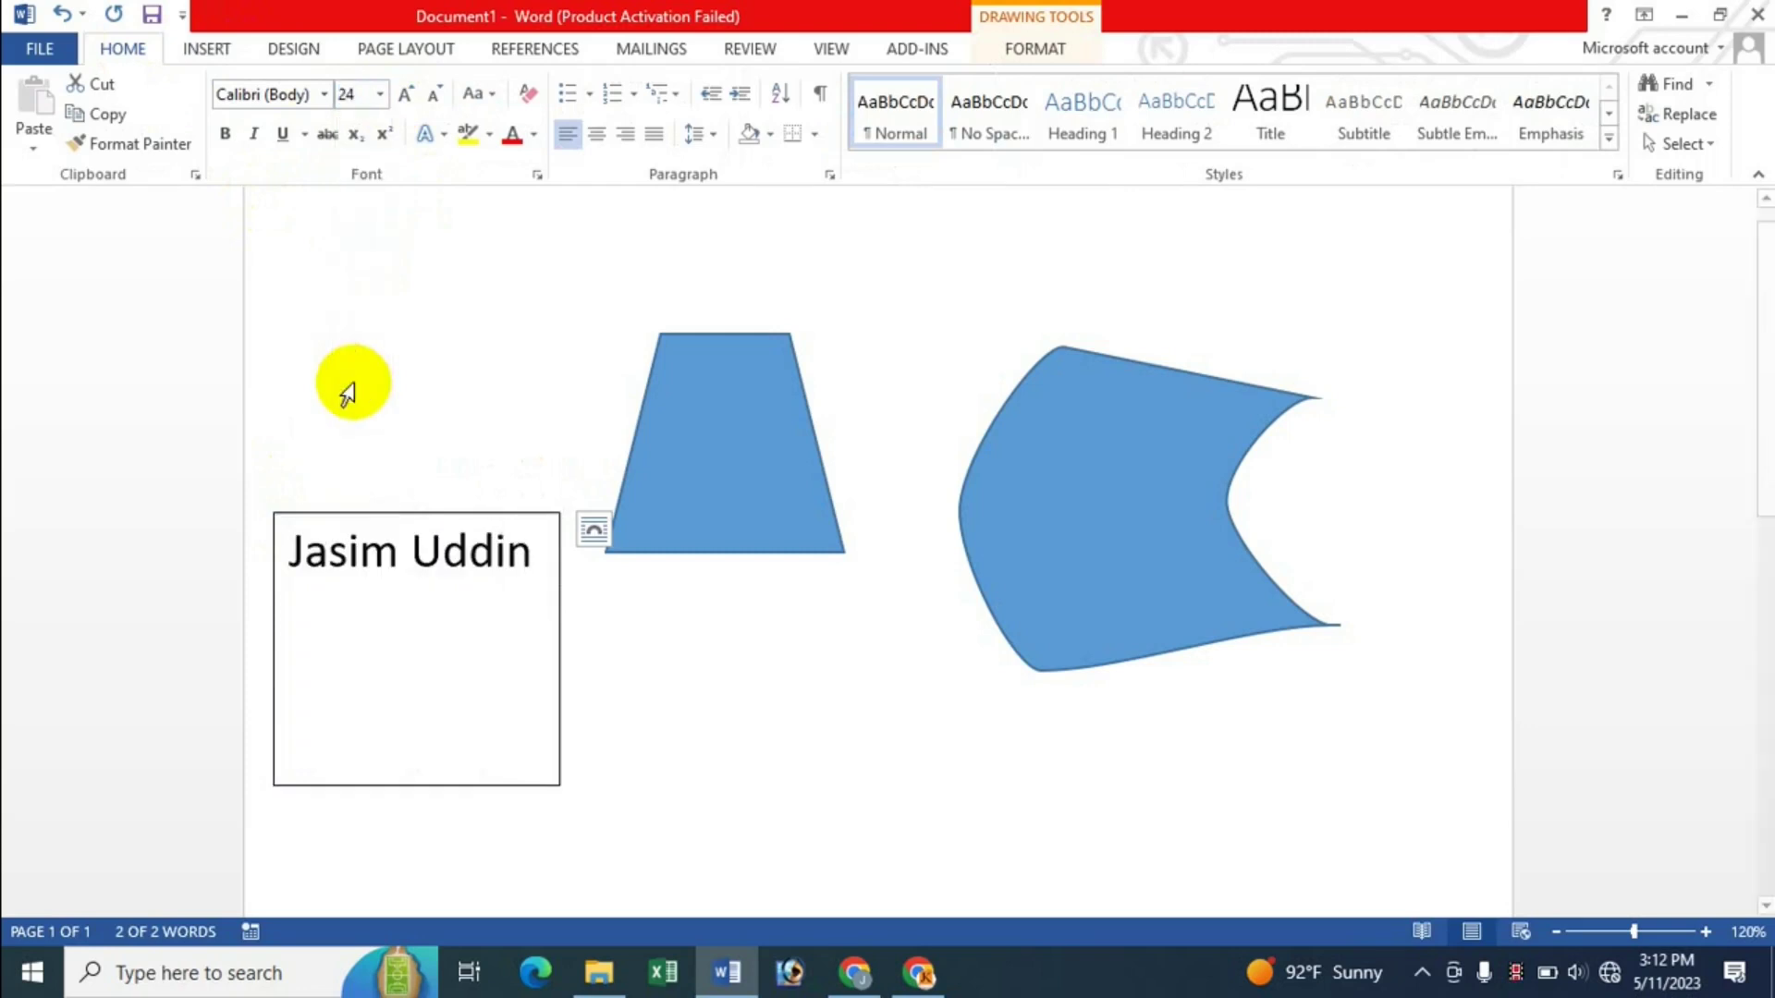
{"action": "left_click", "coordinate": [224, 134]}
{"action": "left_click", "coordinate": [253, 134]}
{"action": "left_click", "coordinate": [512, 136]}
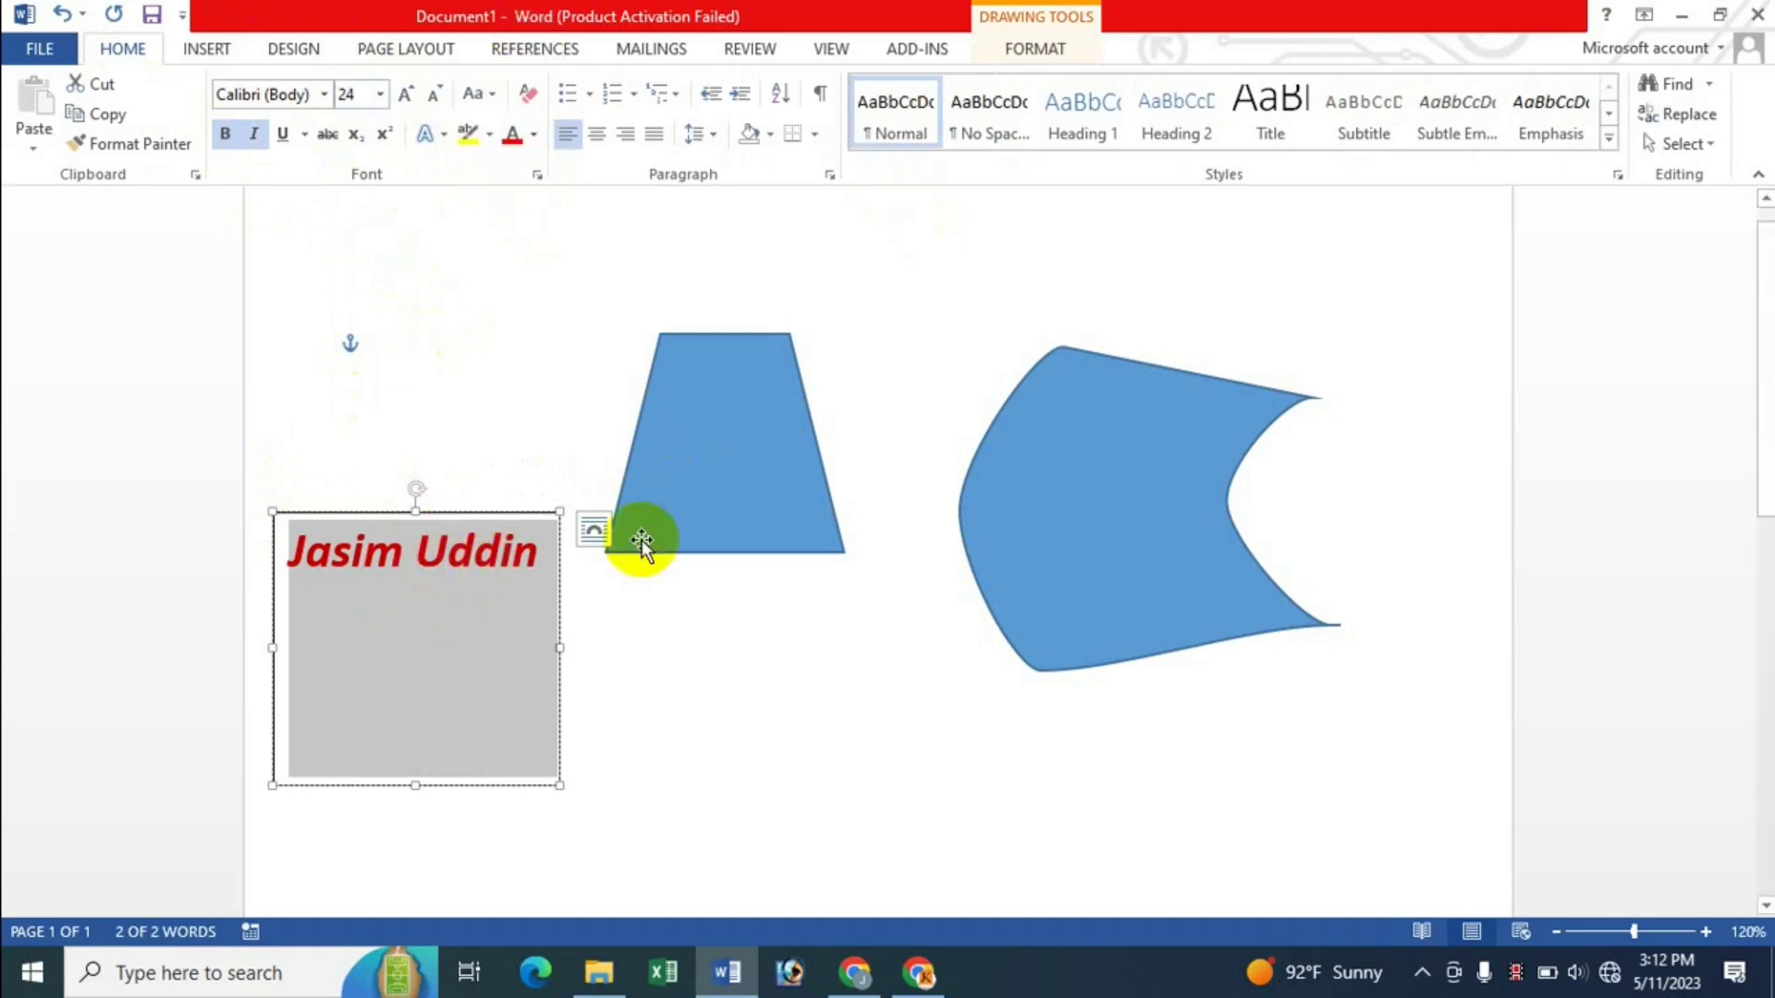
{"action": "left_click", "coordinate": [1041, 48]}
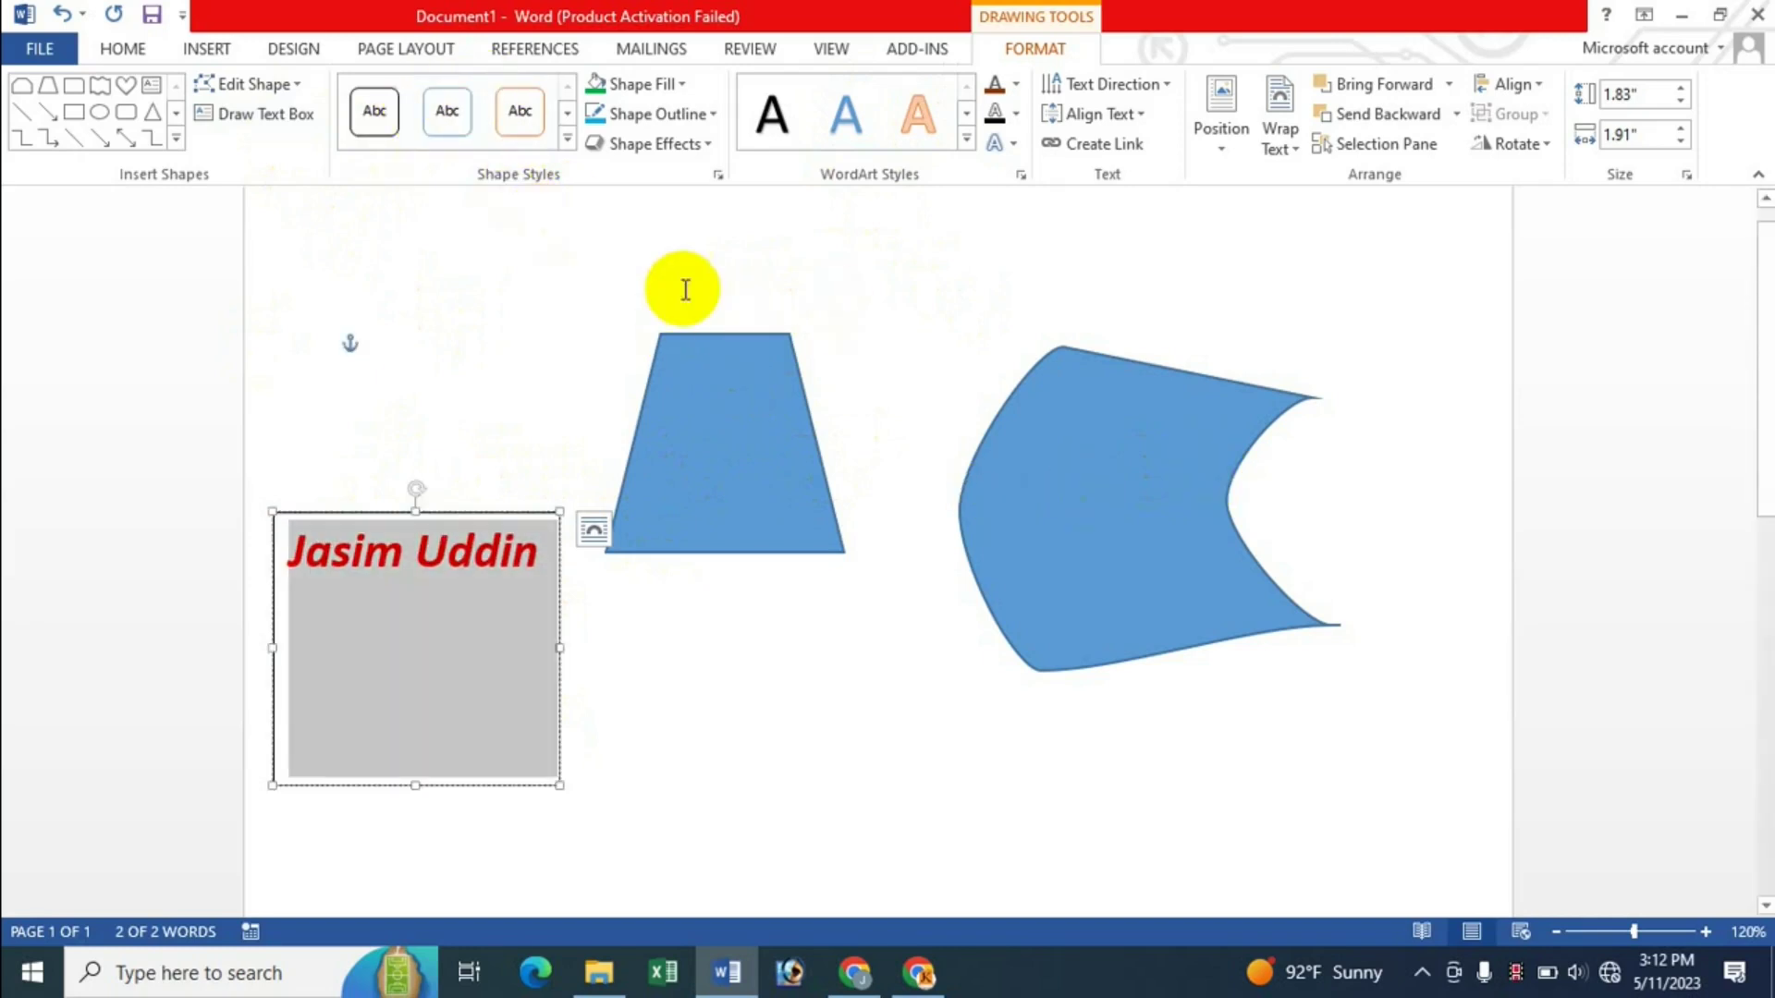
Step: Give the trapezoid a gold gradient shape style and the curved shape an orange style
{"action": "left_click_drag", "start_coordinate": [771, 402], "coordinate": [775, 430]}
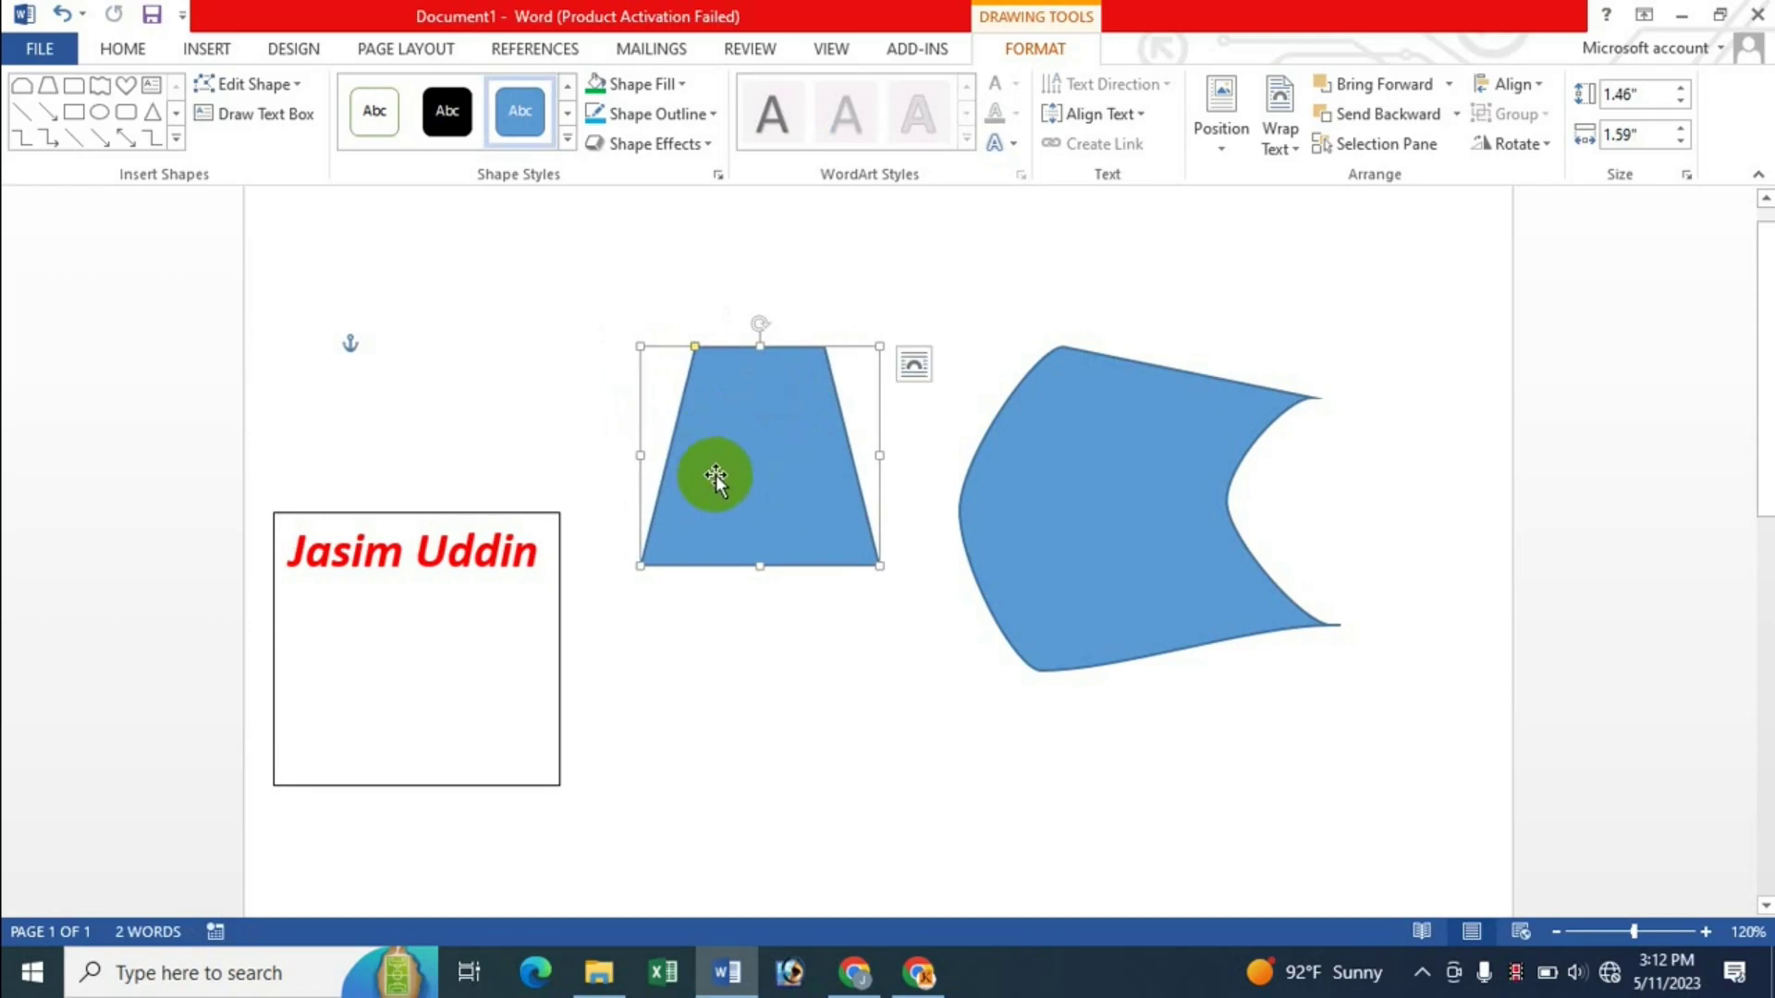
{"action": "left_click", "coordinate": [567, 139]}
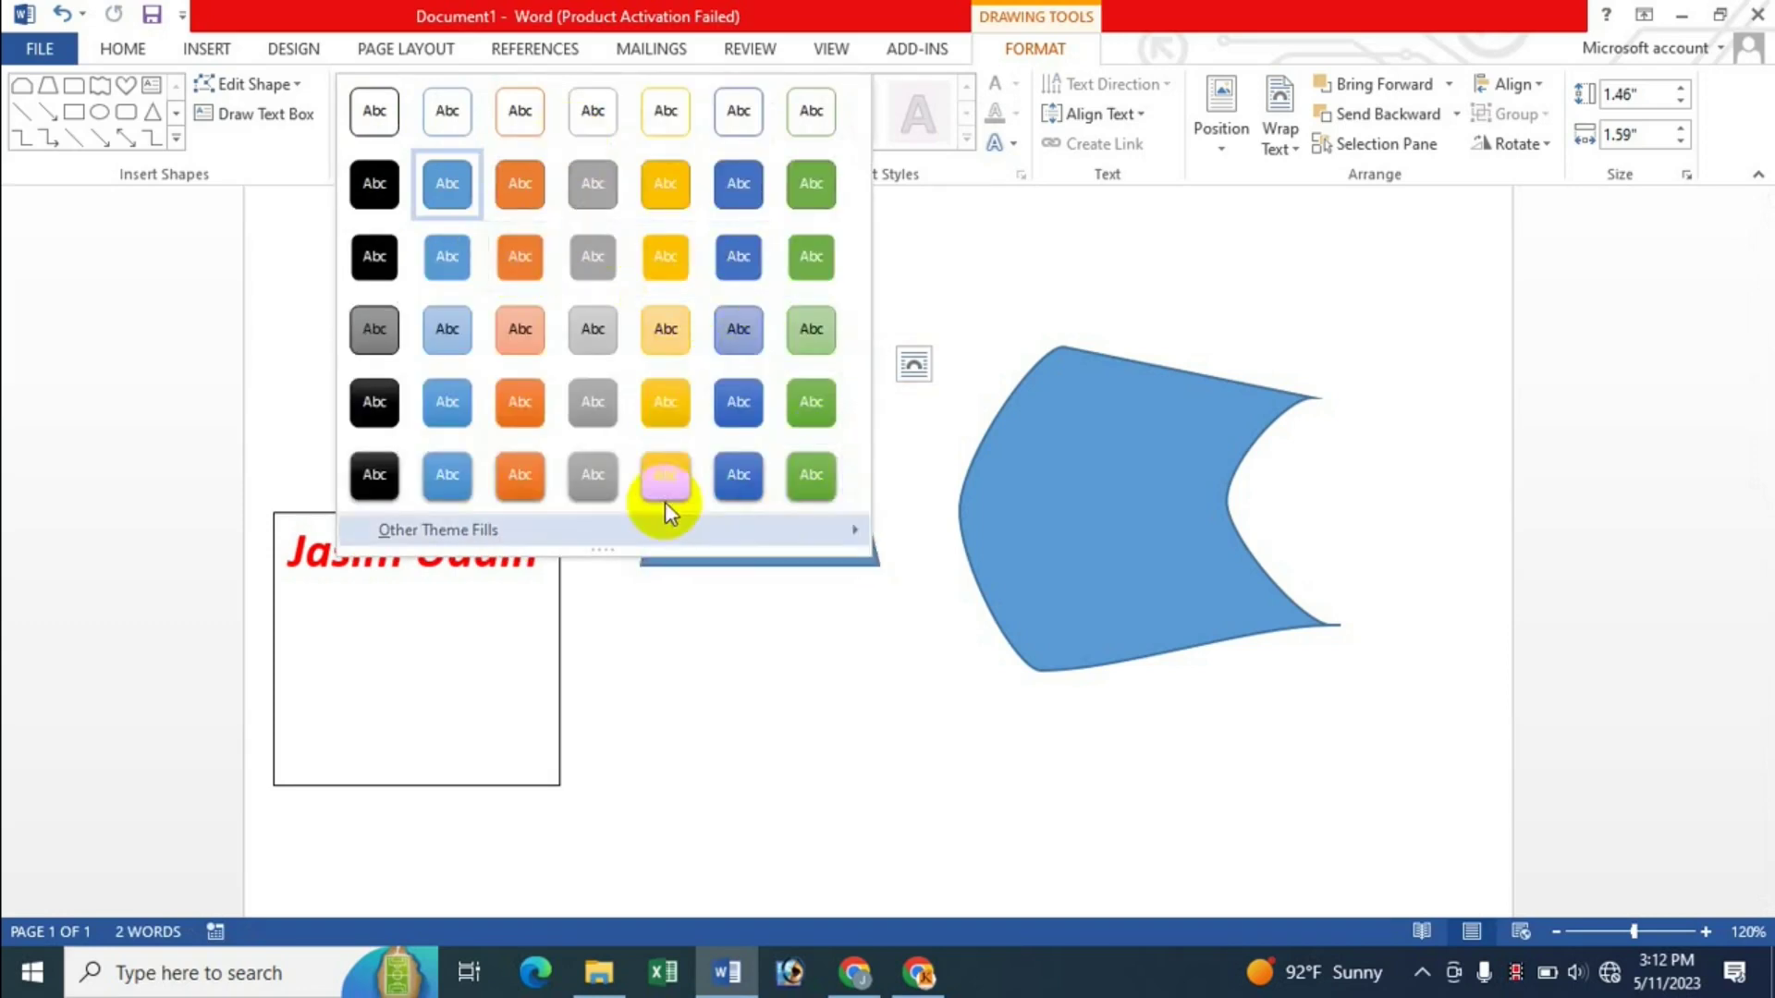
{"action": "left_click", "coordinate": [663, 407]}
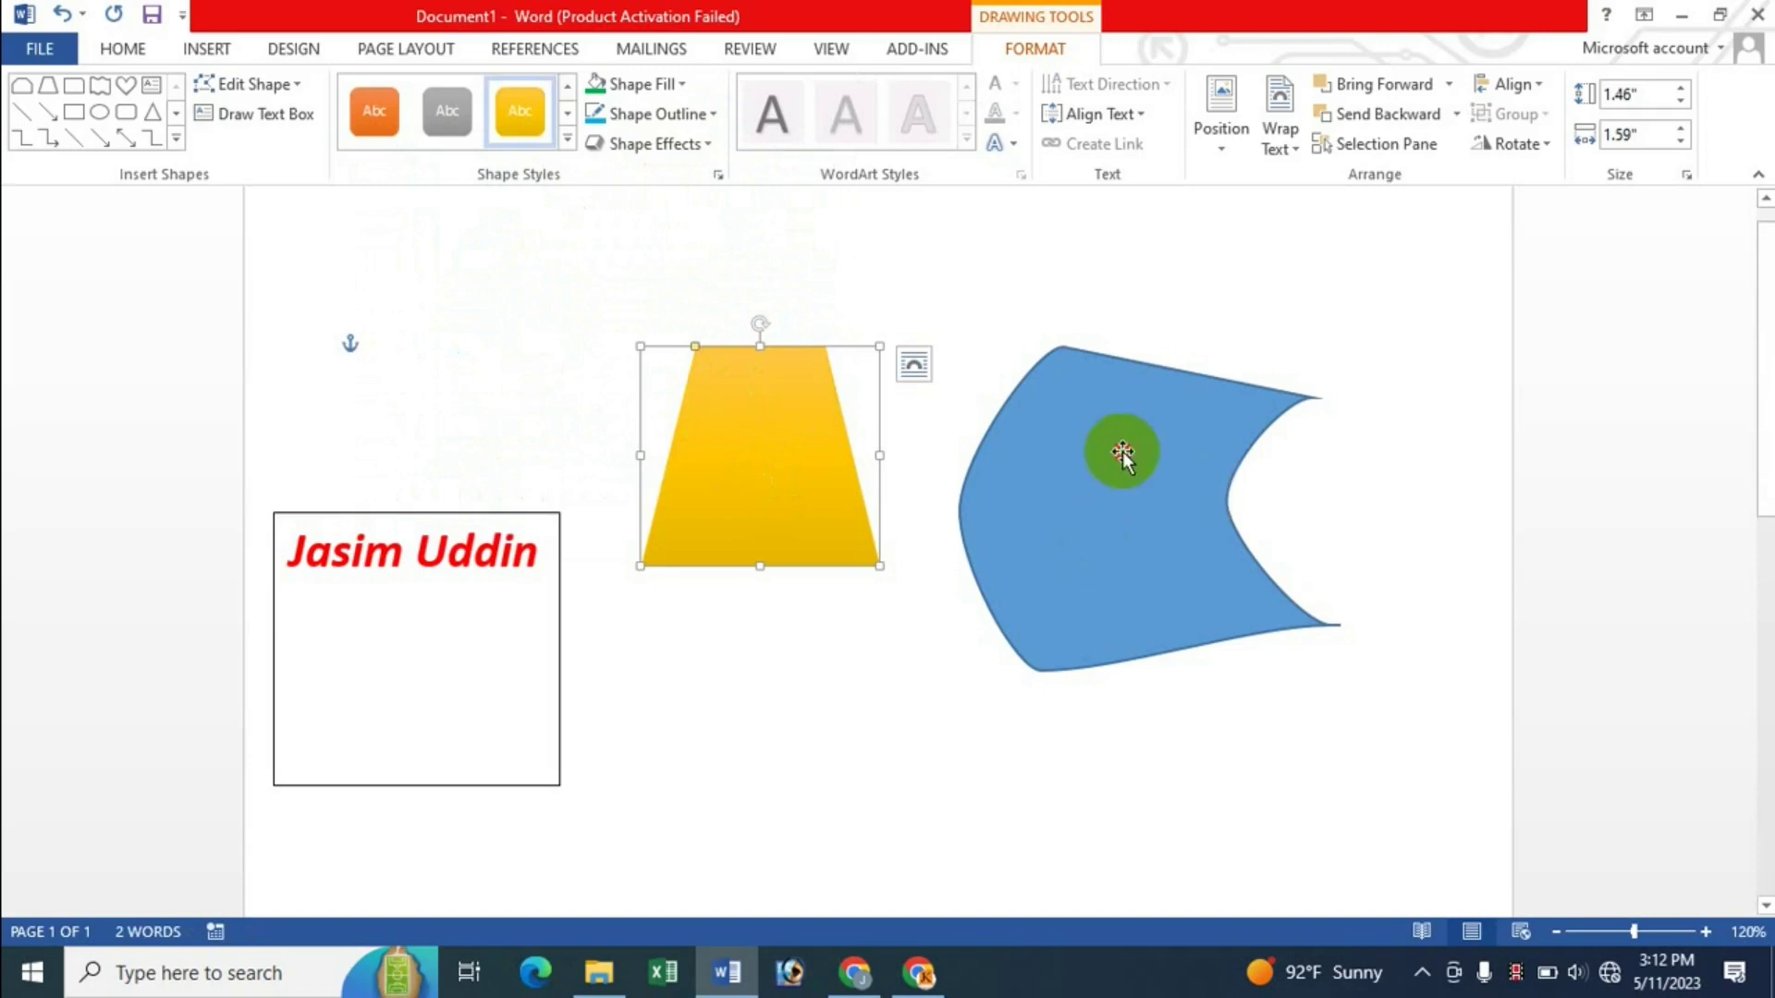
{"action": "left_click", "coordinate": [1122, 451]}
{"action": "left_click", "coordinate": [569, 141]}
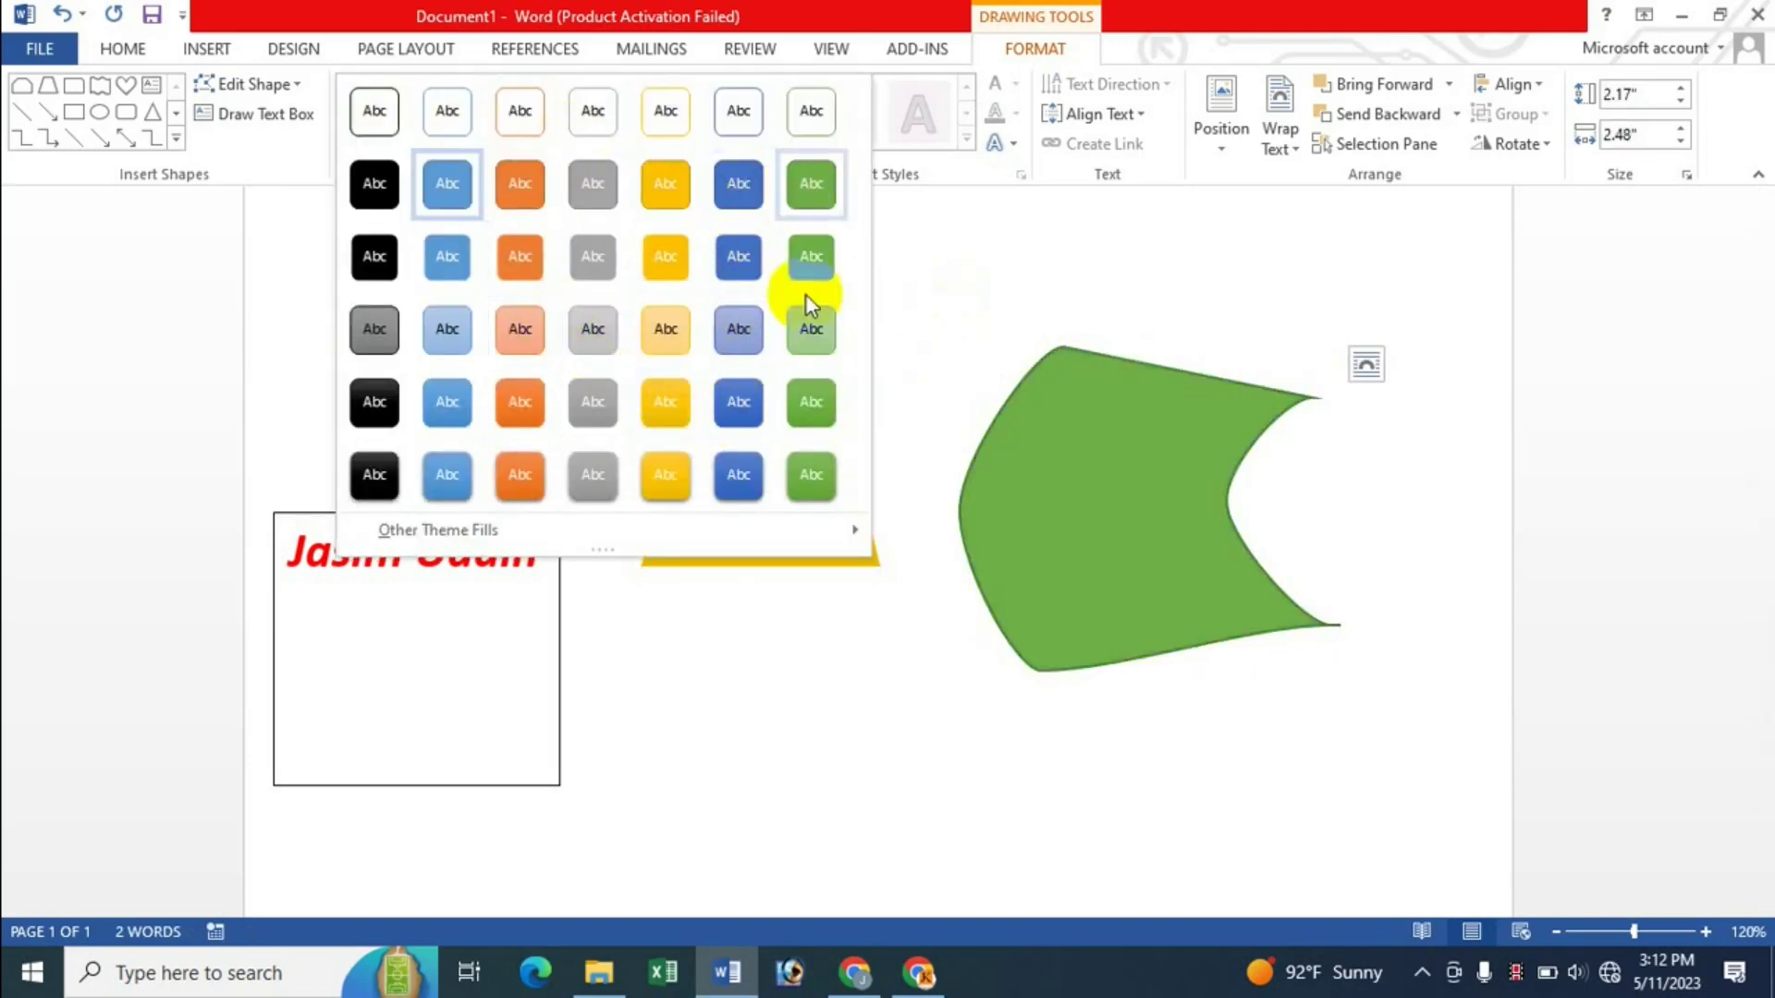
{"action": "left_click", "coordinate": [515, 475]}
Step: Select both the trapezoid and curved shape together and apply the green shape style to them
{"action": "left_click", "coordinate": [1094, 521]}
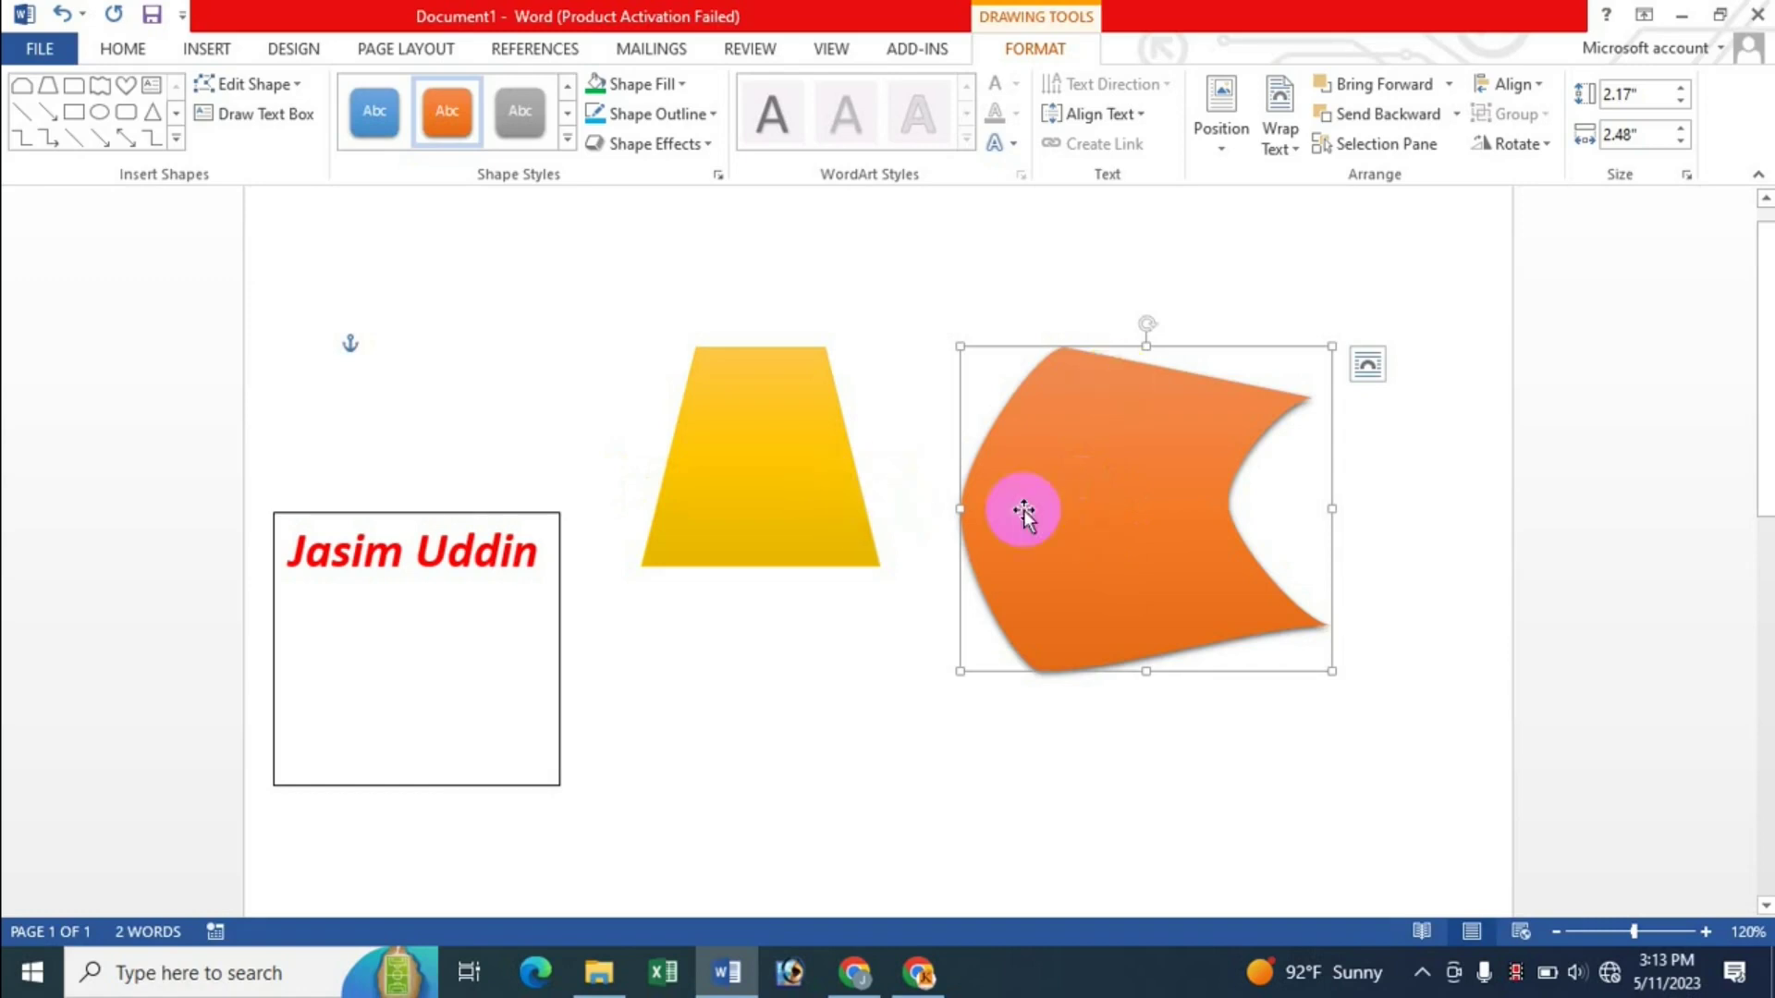
{"action": "left_click", "coordinate": [780, 460]}
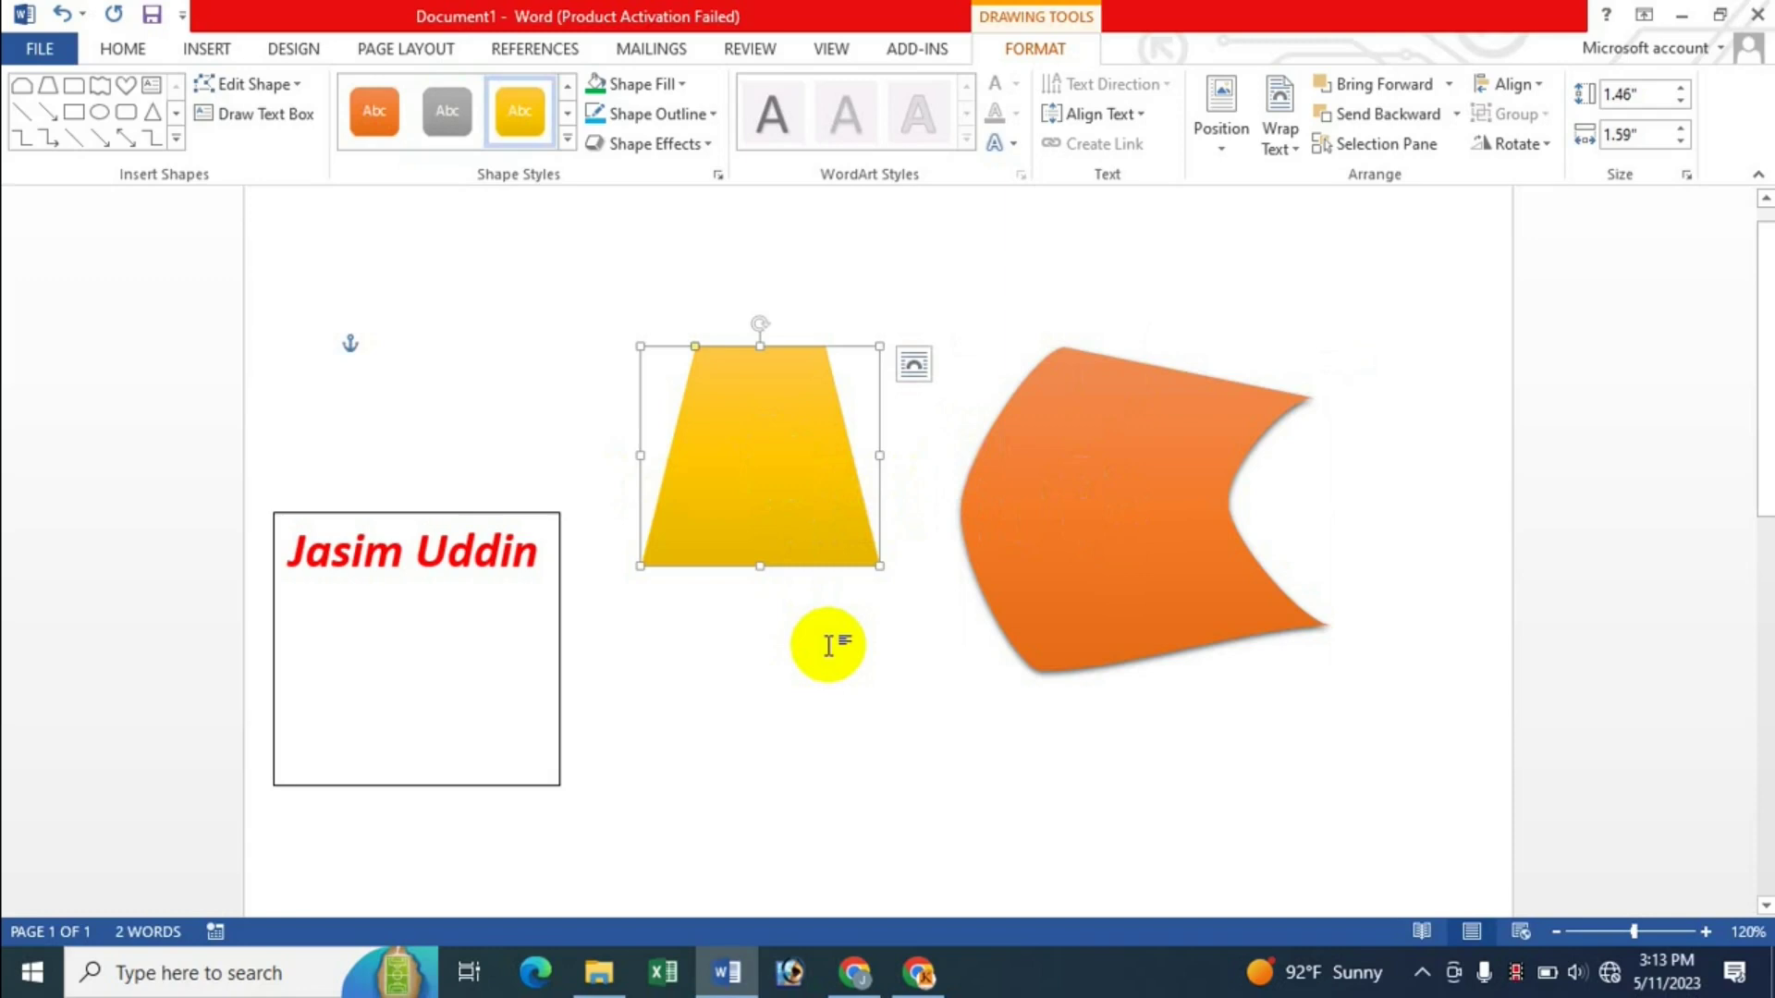
{"action": "left_click", "coordinate": [913, 364]}
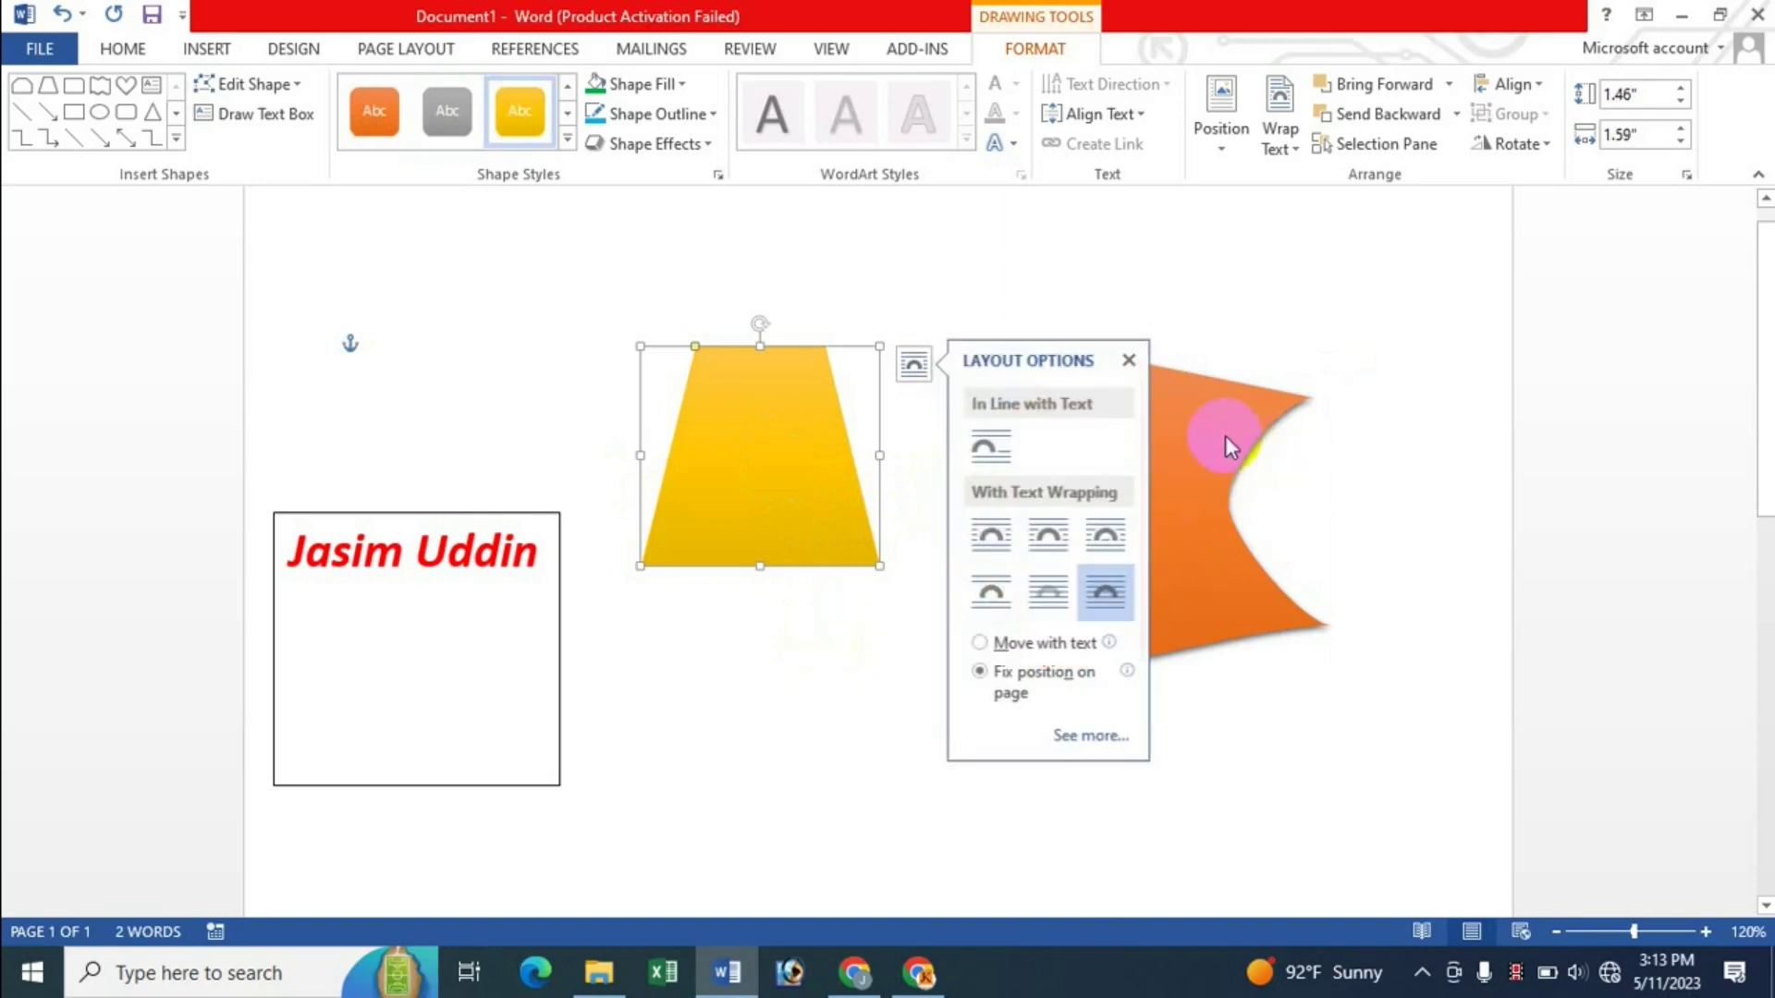
{"action": "left_click", "coordinate": [1212, 429]}
{"action": "left_click", "coordinate": [1212, 429], "text": "shift"}
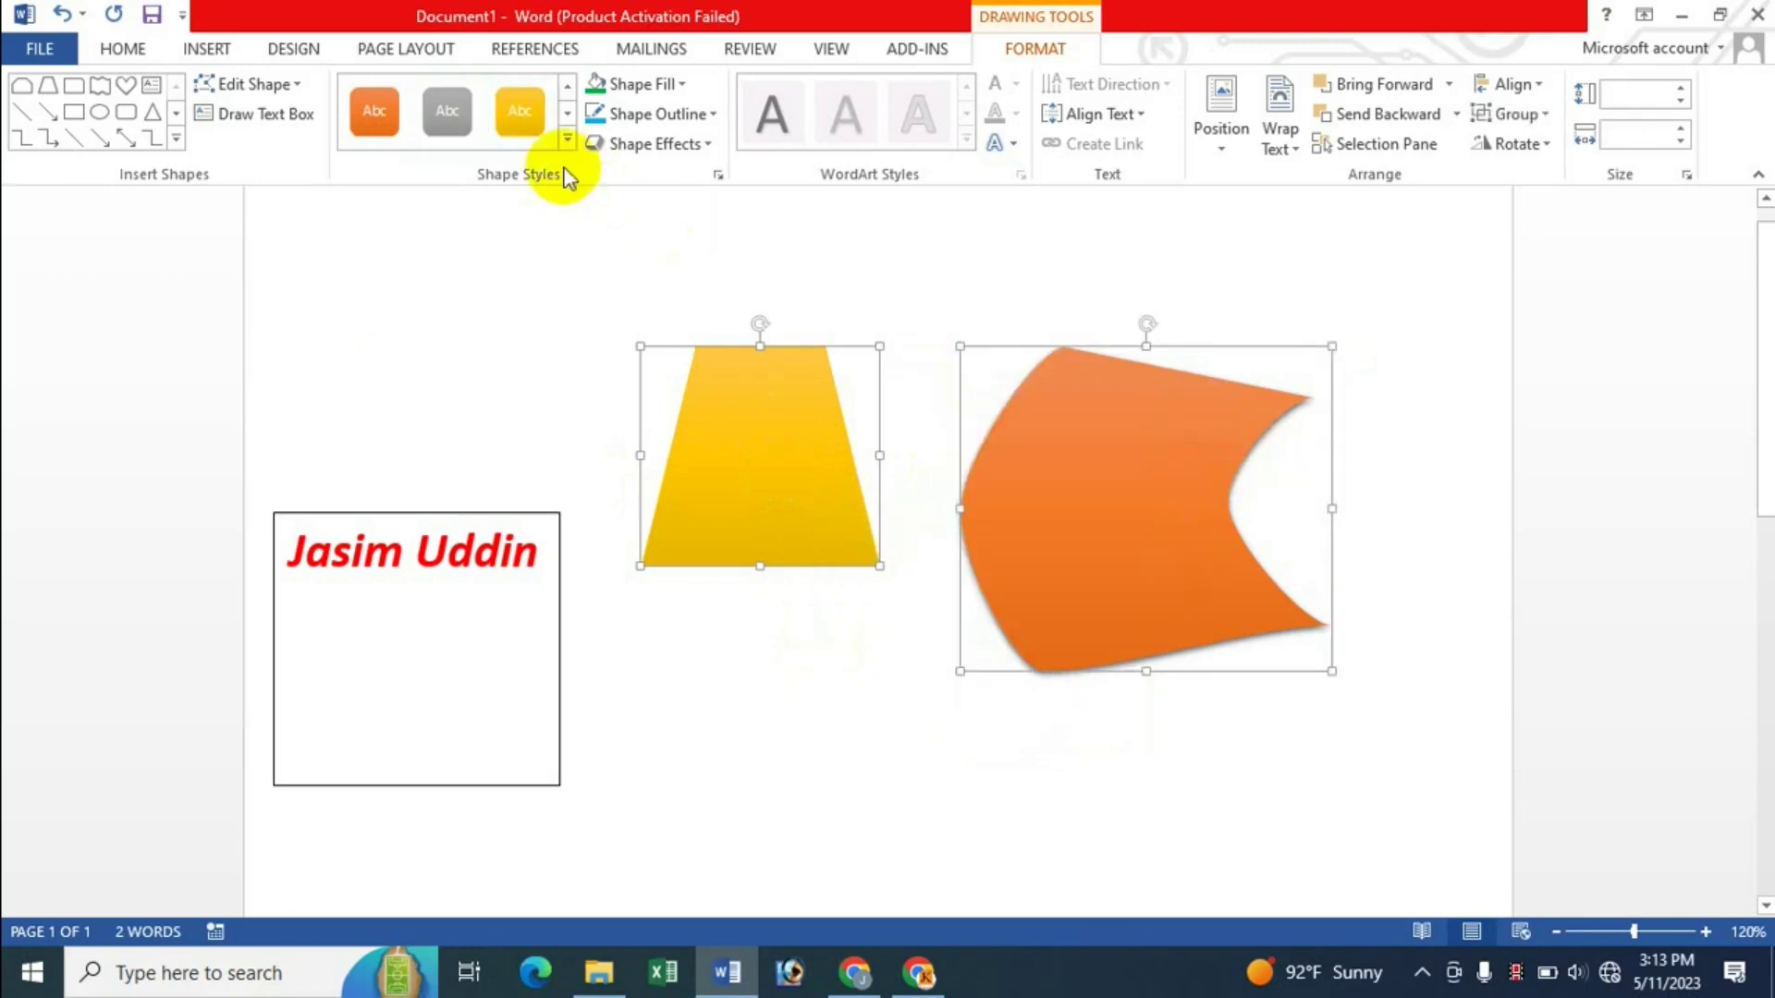
{"action": "left_click", "coordinate": [567, 138]}
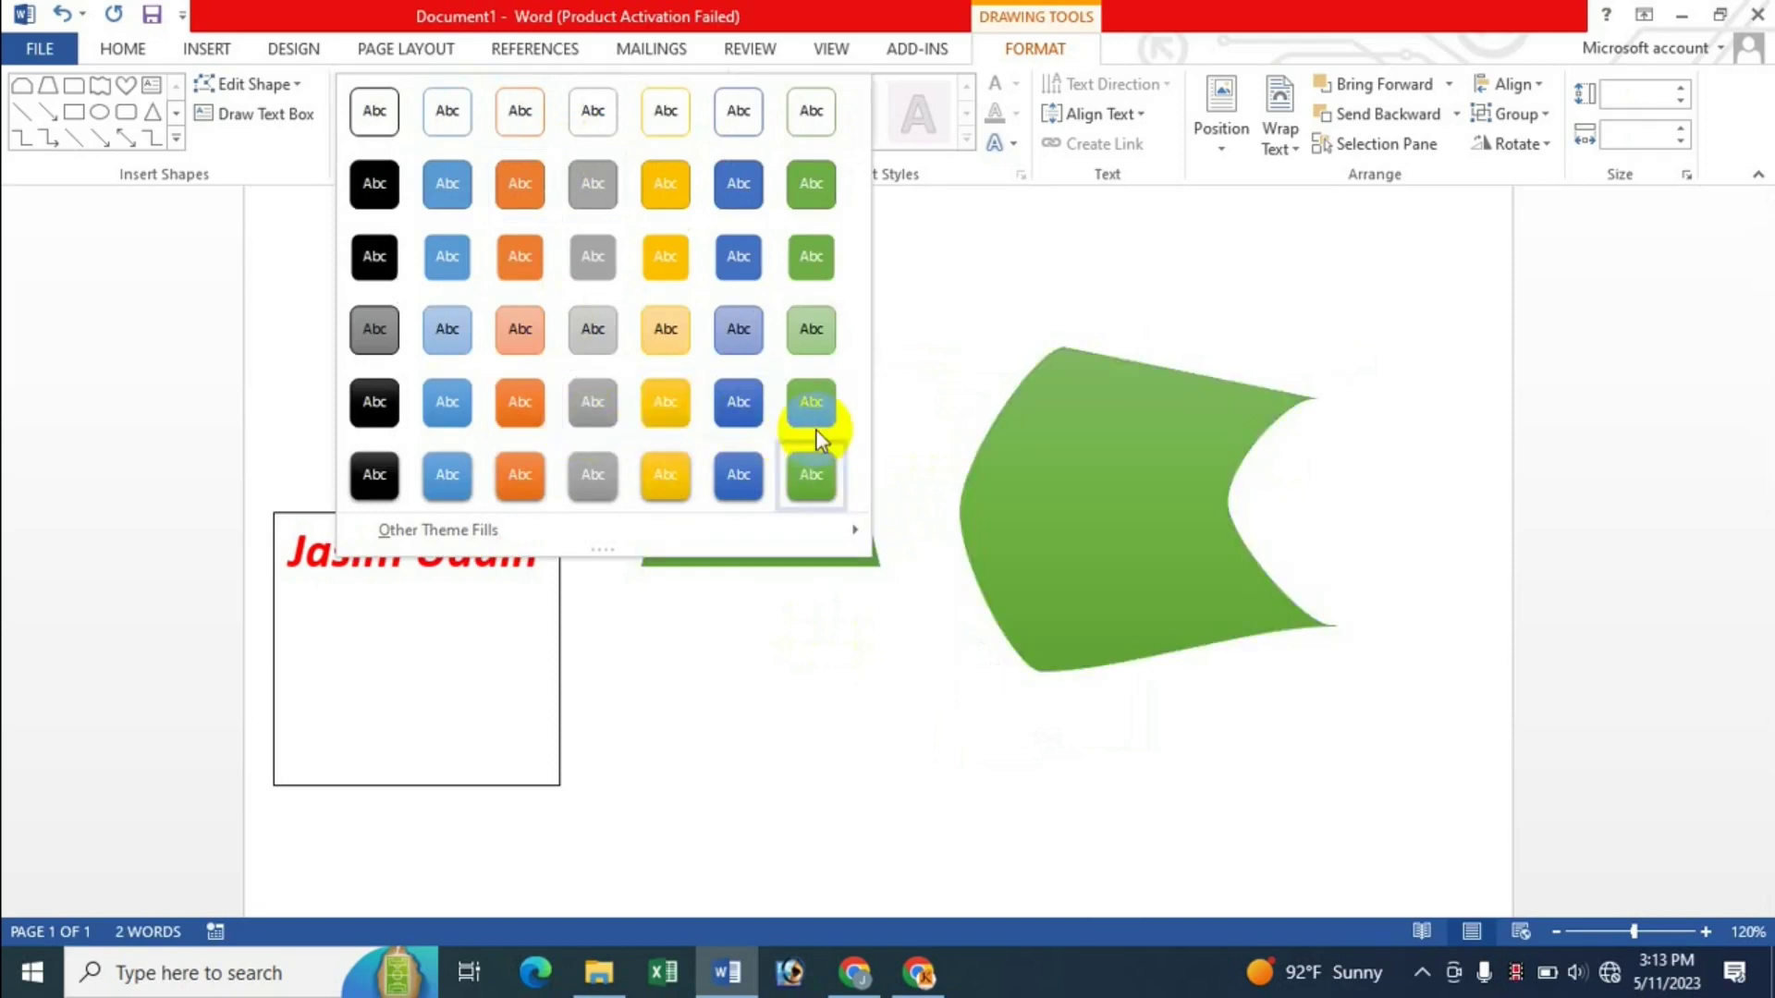
{"action": "left_click", "coordinate": [802, 259]}
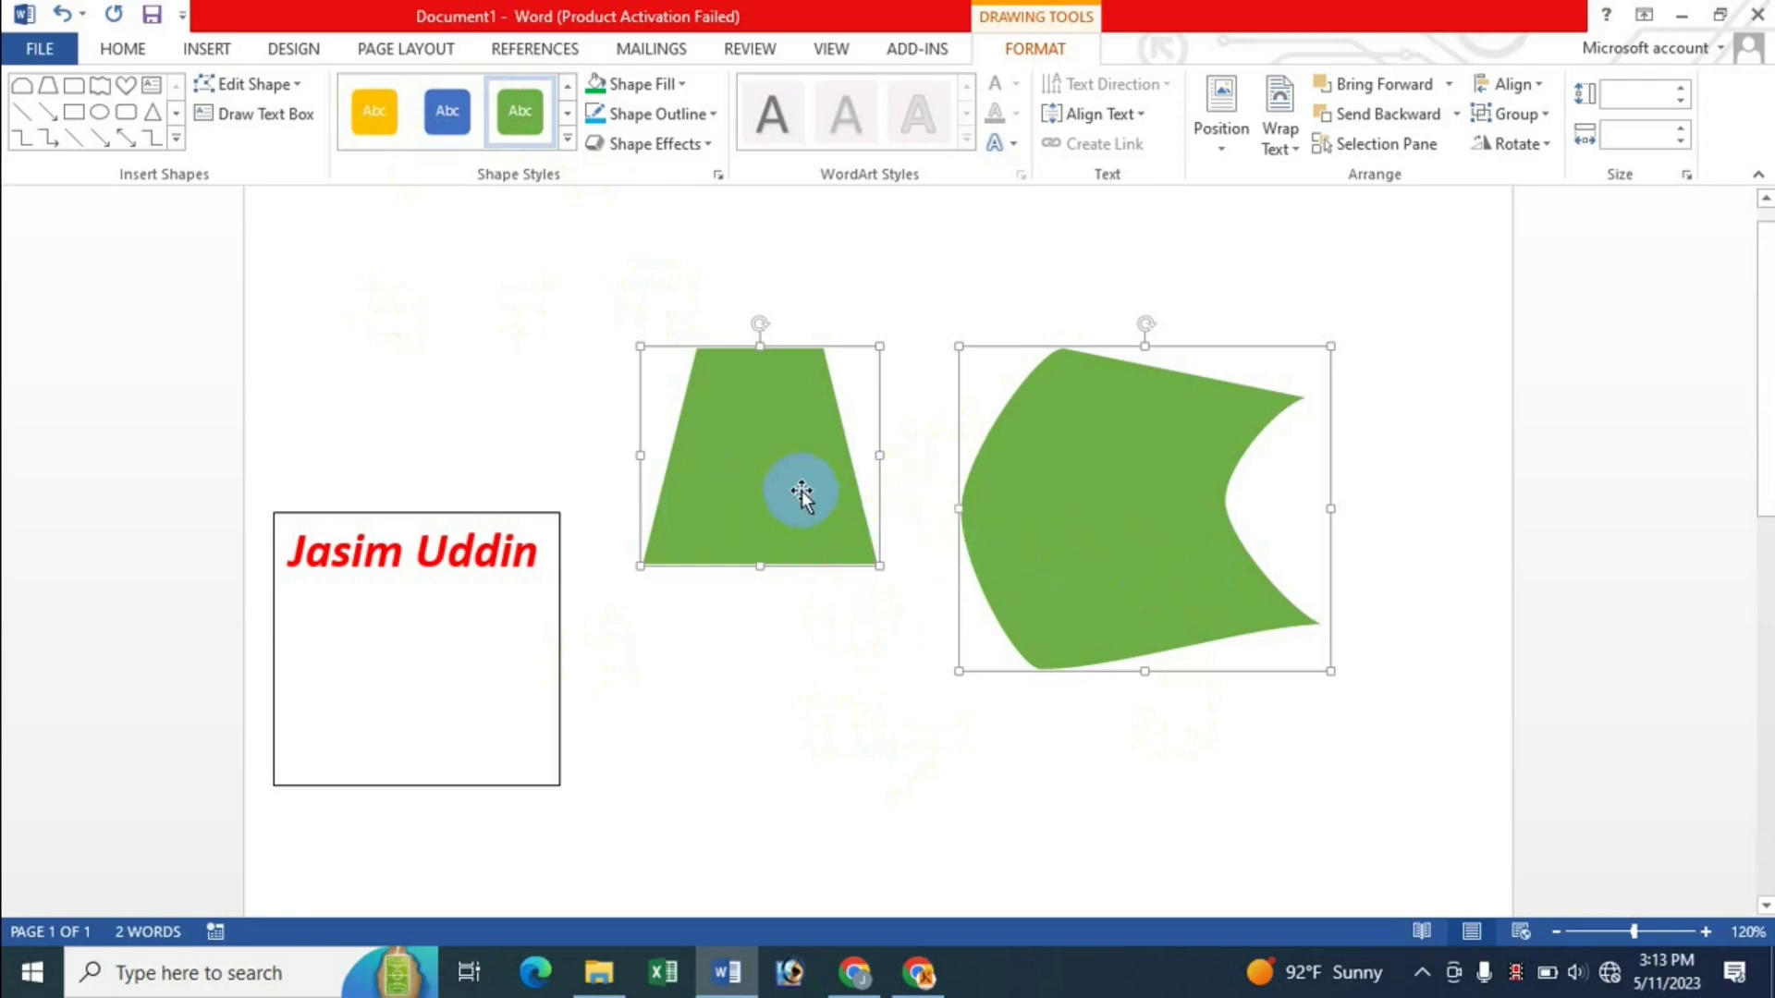
{"action": "left_click", "coordinate": [799, 566]}
{"action": "left_click", "coordinate": [1440, 563]}
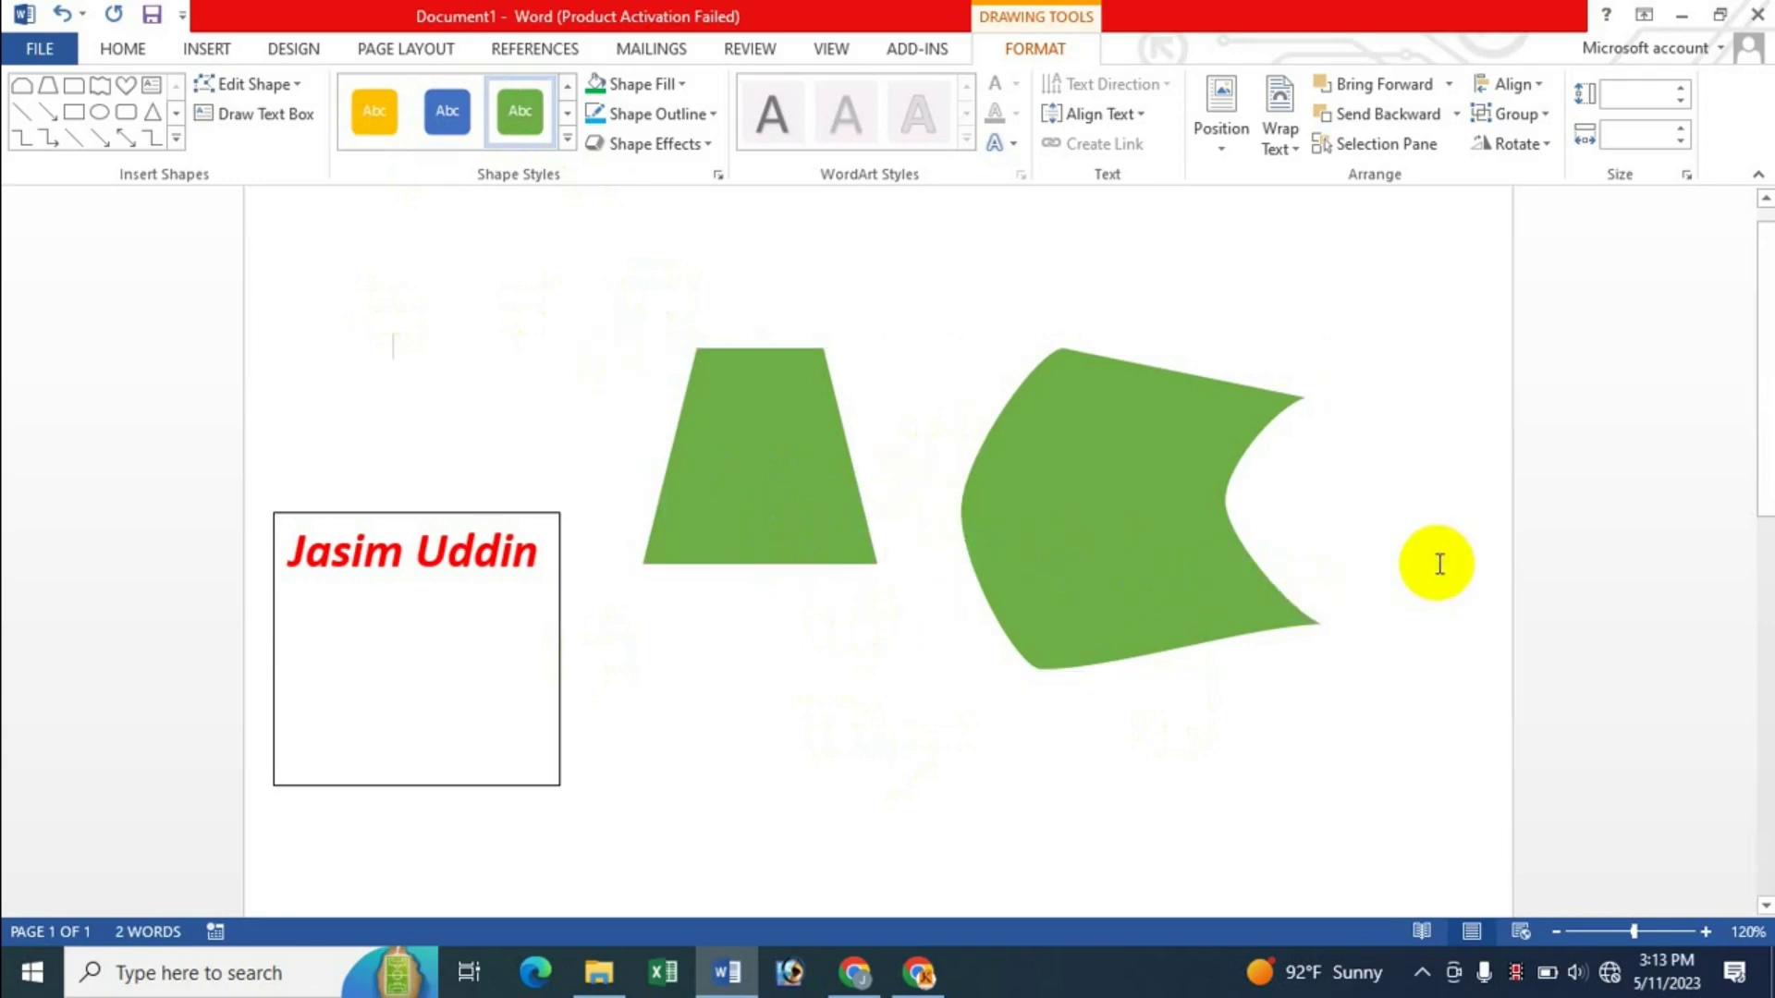
{"action": "left_click", "coordinate": [797, 464]}
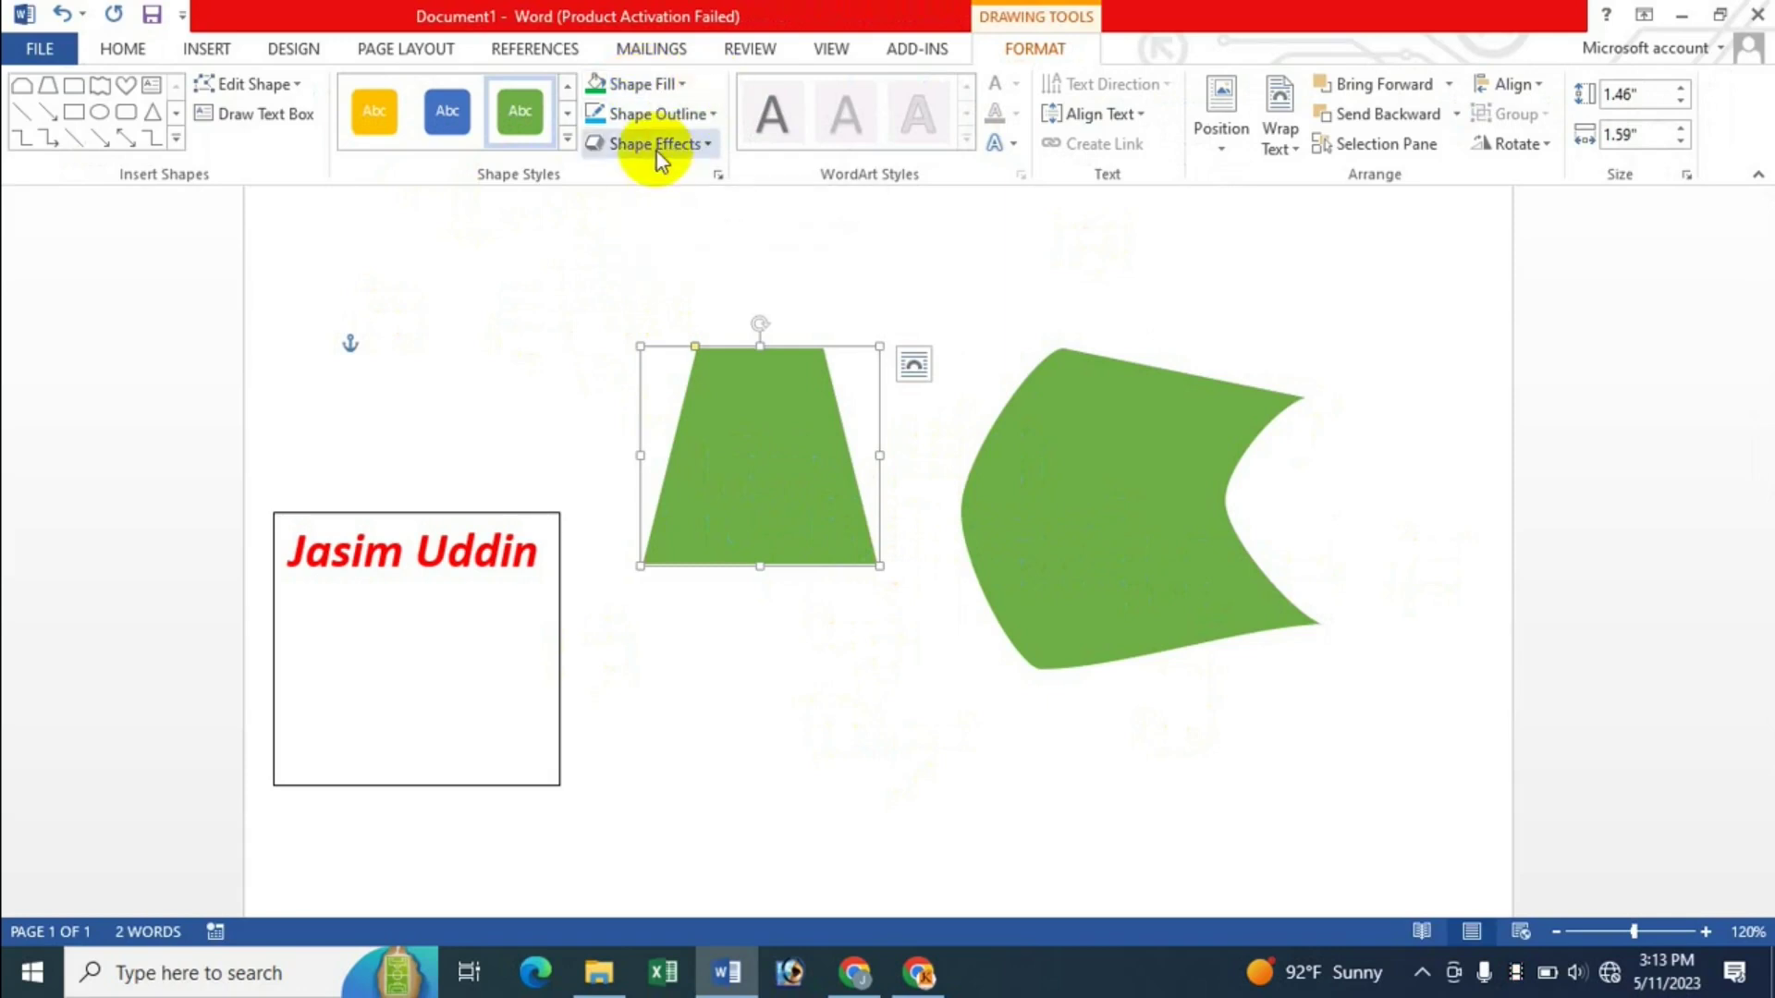
Step: Refill the trapezoid, trying dark orange first, then a light aqua colour from More Fill Colors' Standard swatches
{"action": "left_click", "coordinate": [790, 463]}
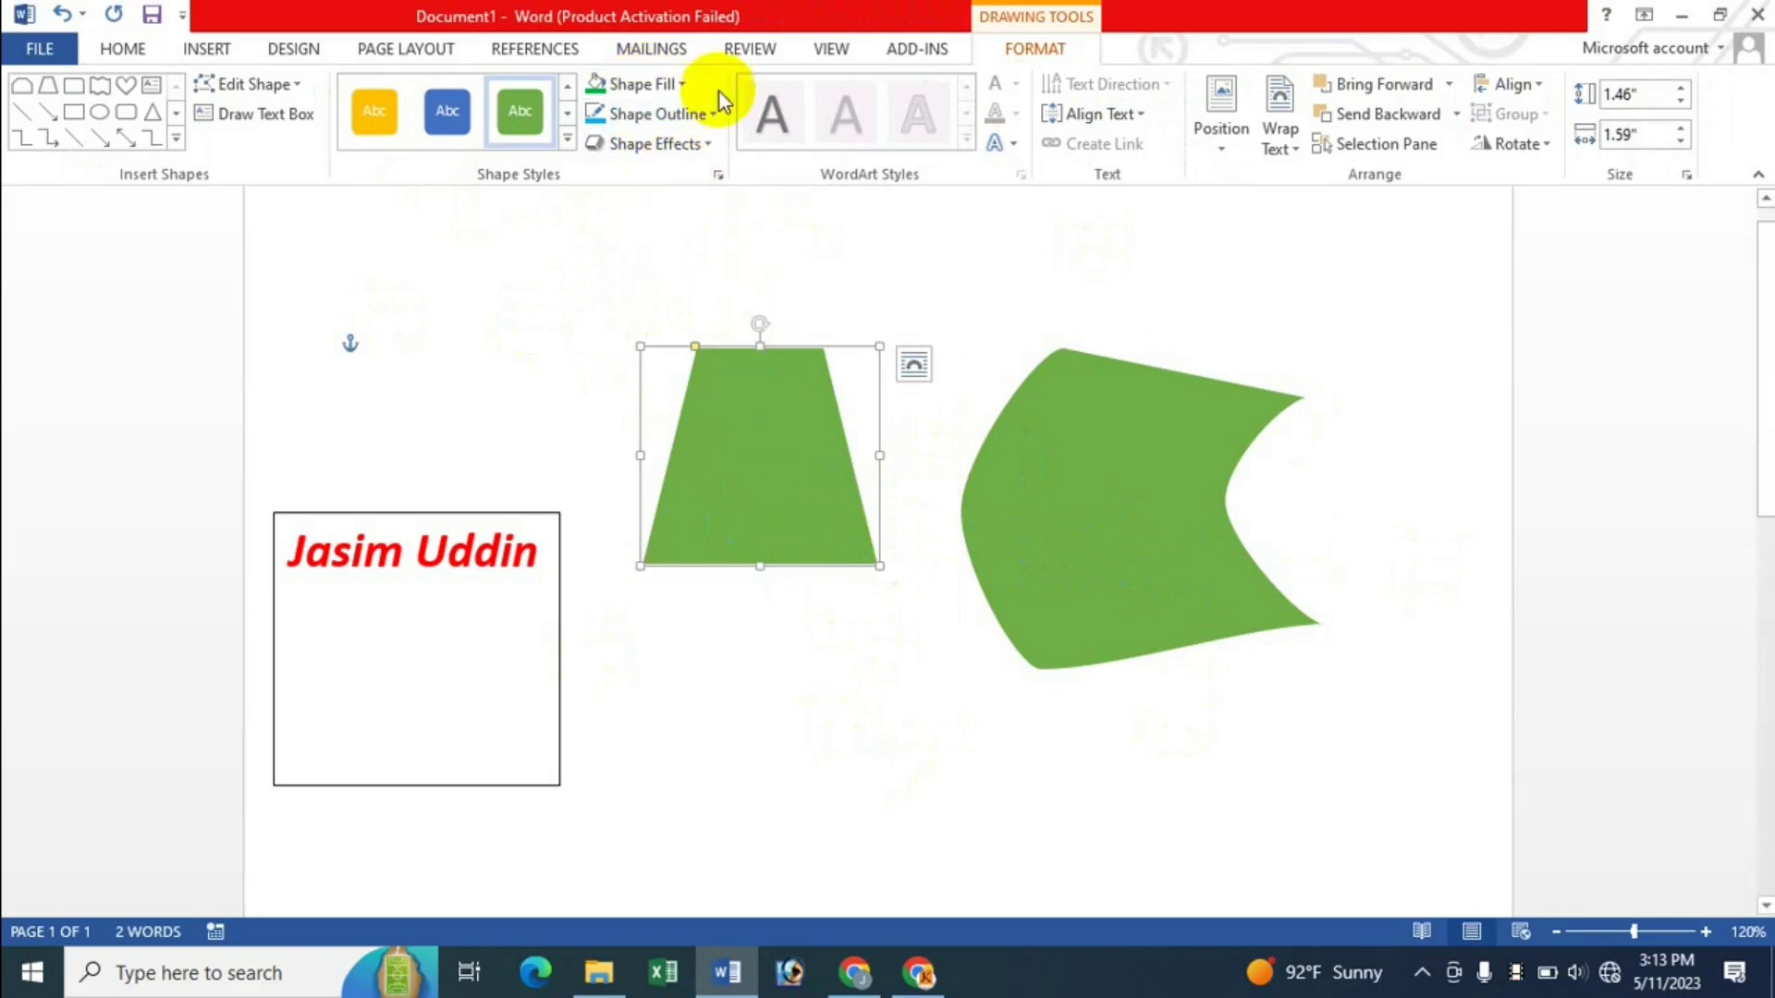
{"action": "left_click", "coordinate": [788, 446]}
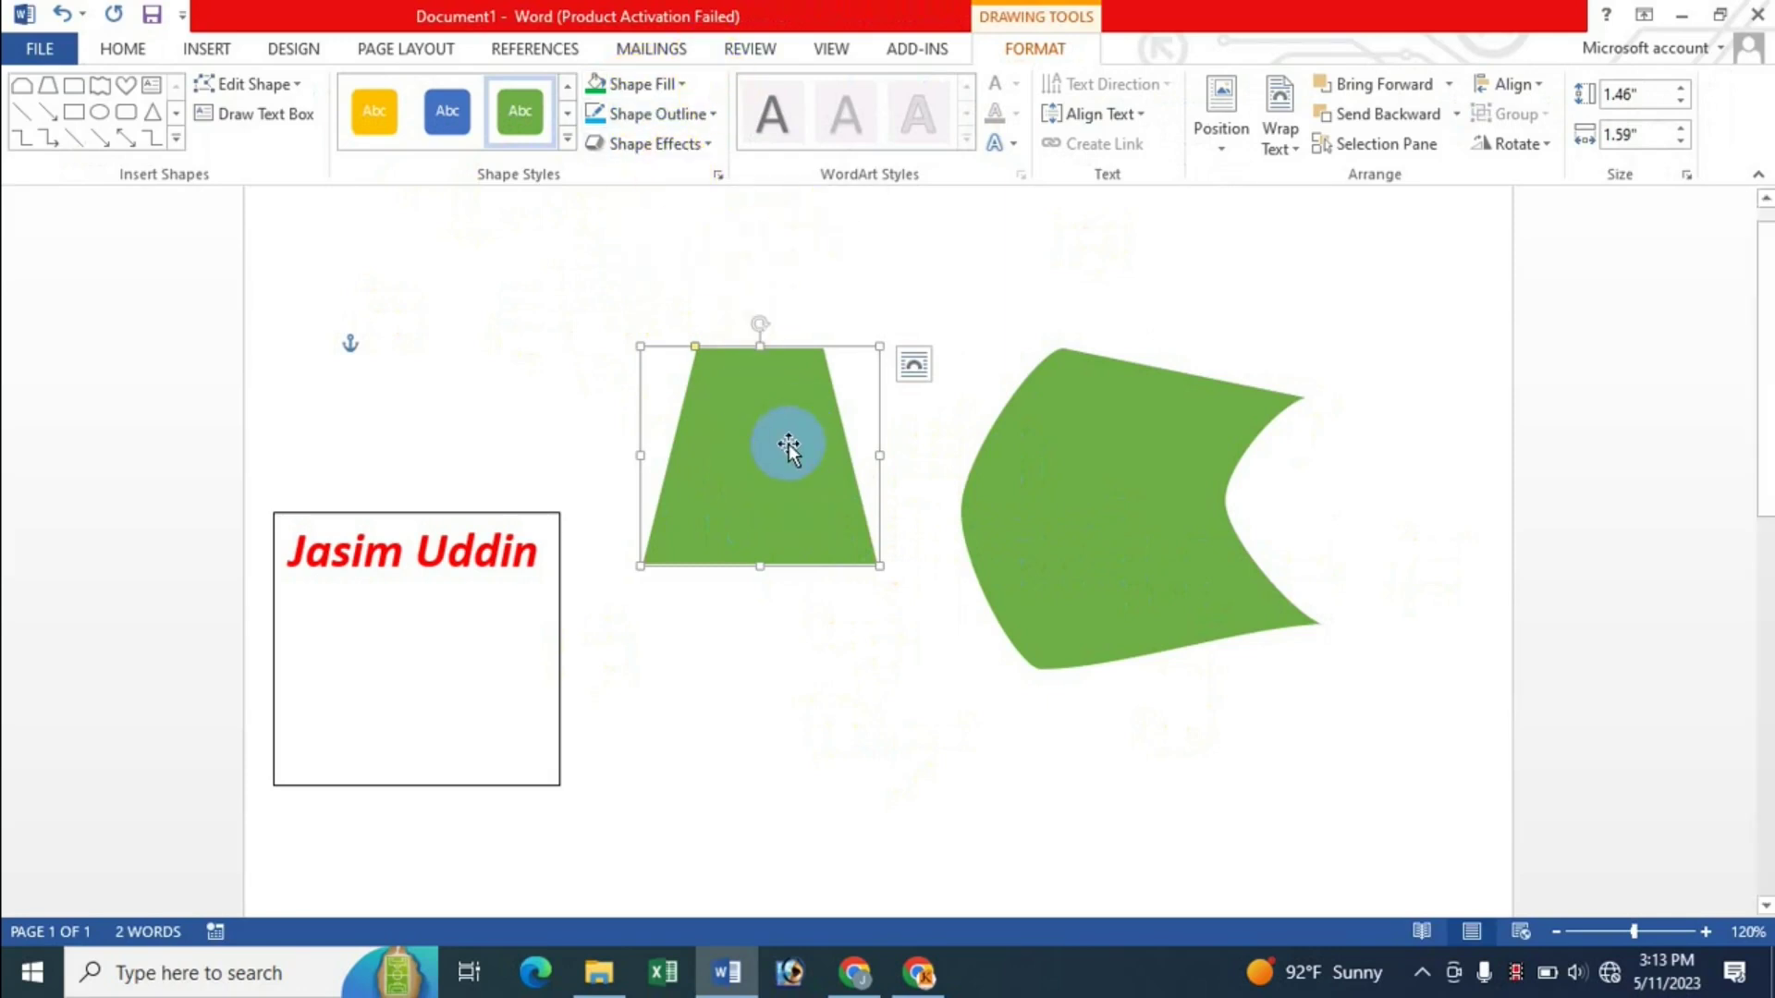
{"action": "left_click", "coordinate": [684, 85]}
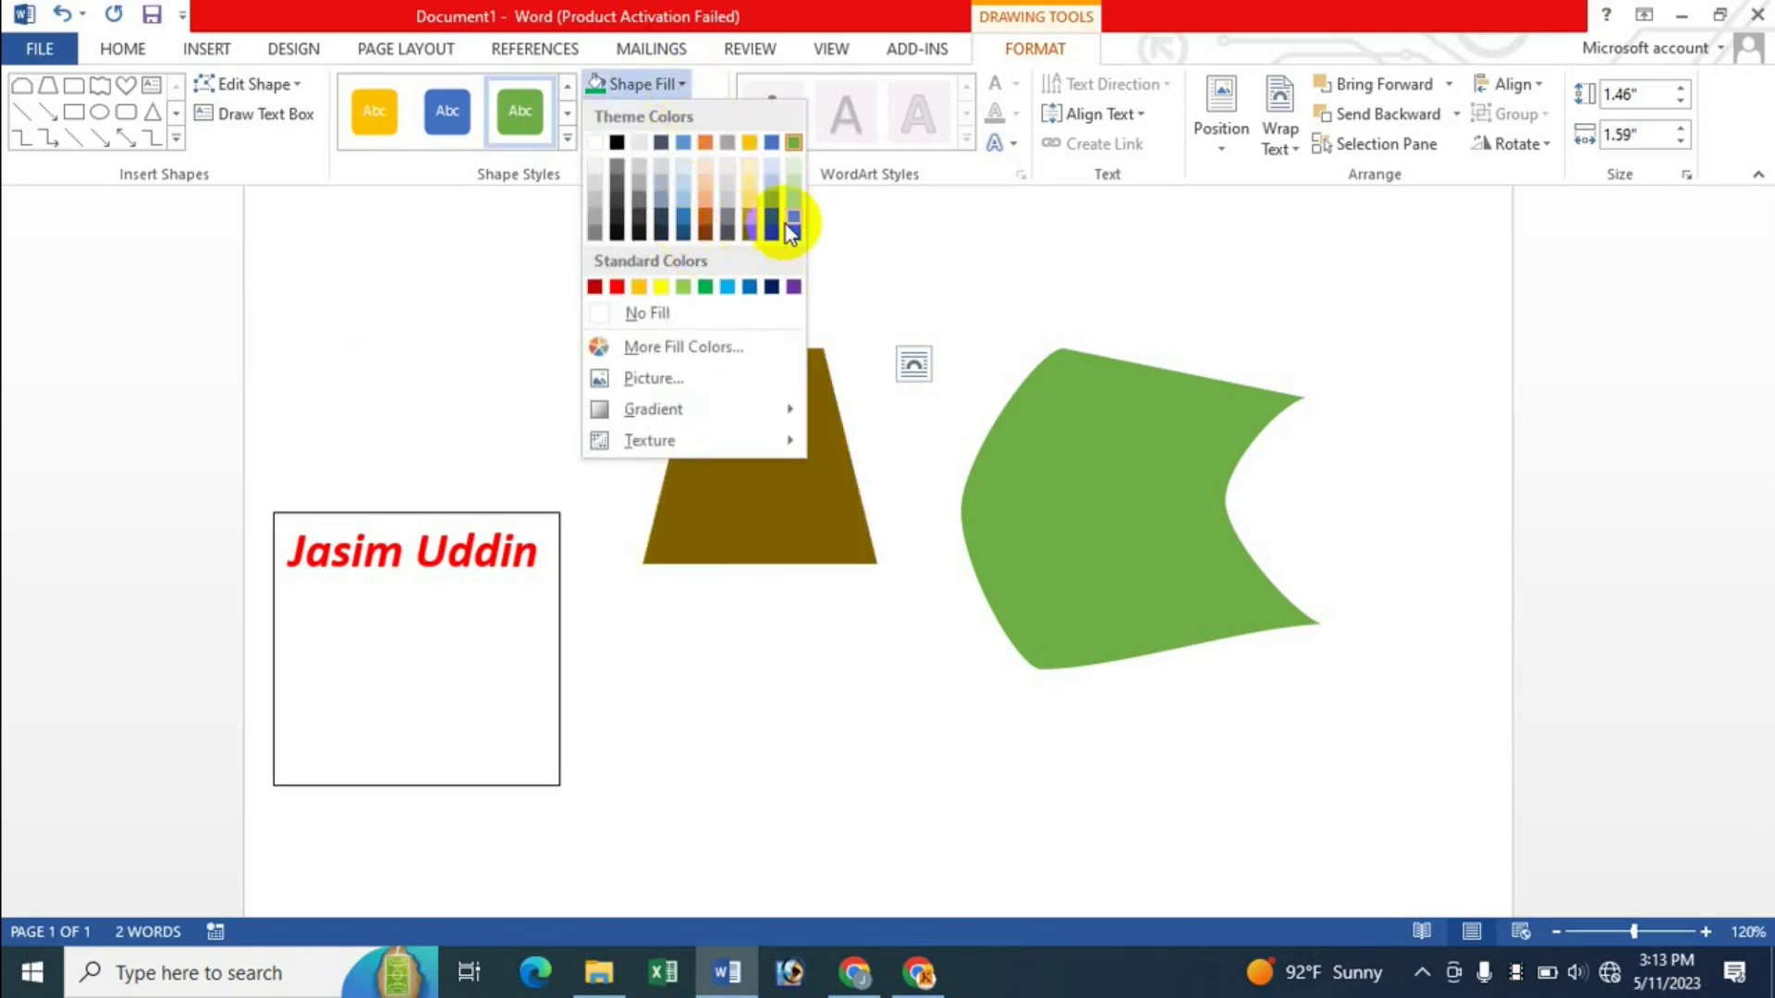
{"action": "left_click", "coordinate": [708, 238]}
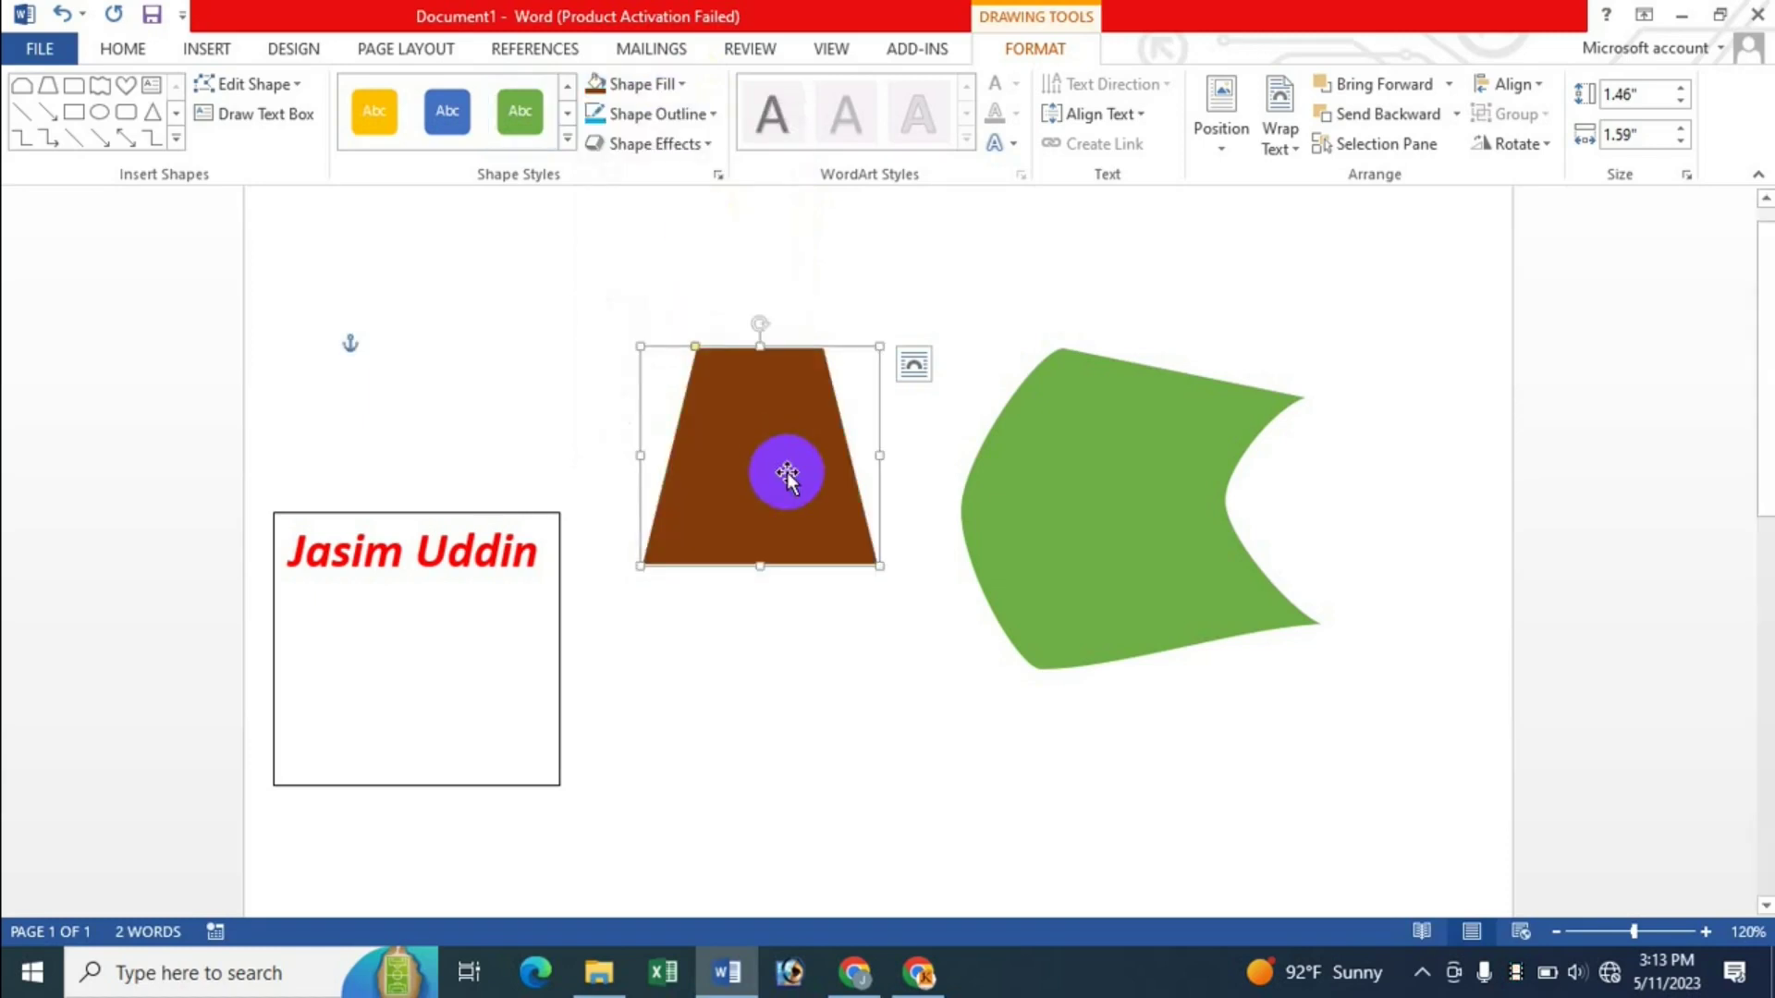
{"action": "left_click", "coordinate": [677, 83]}
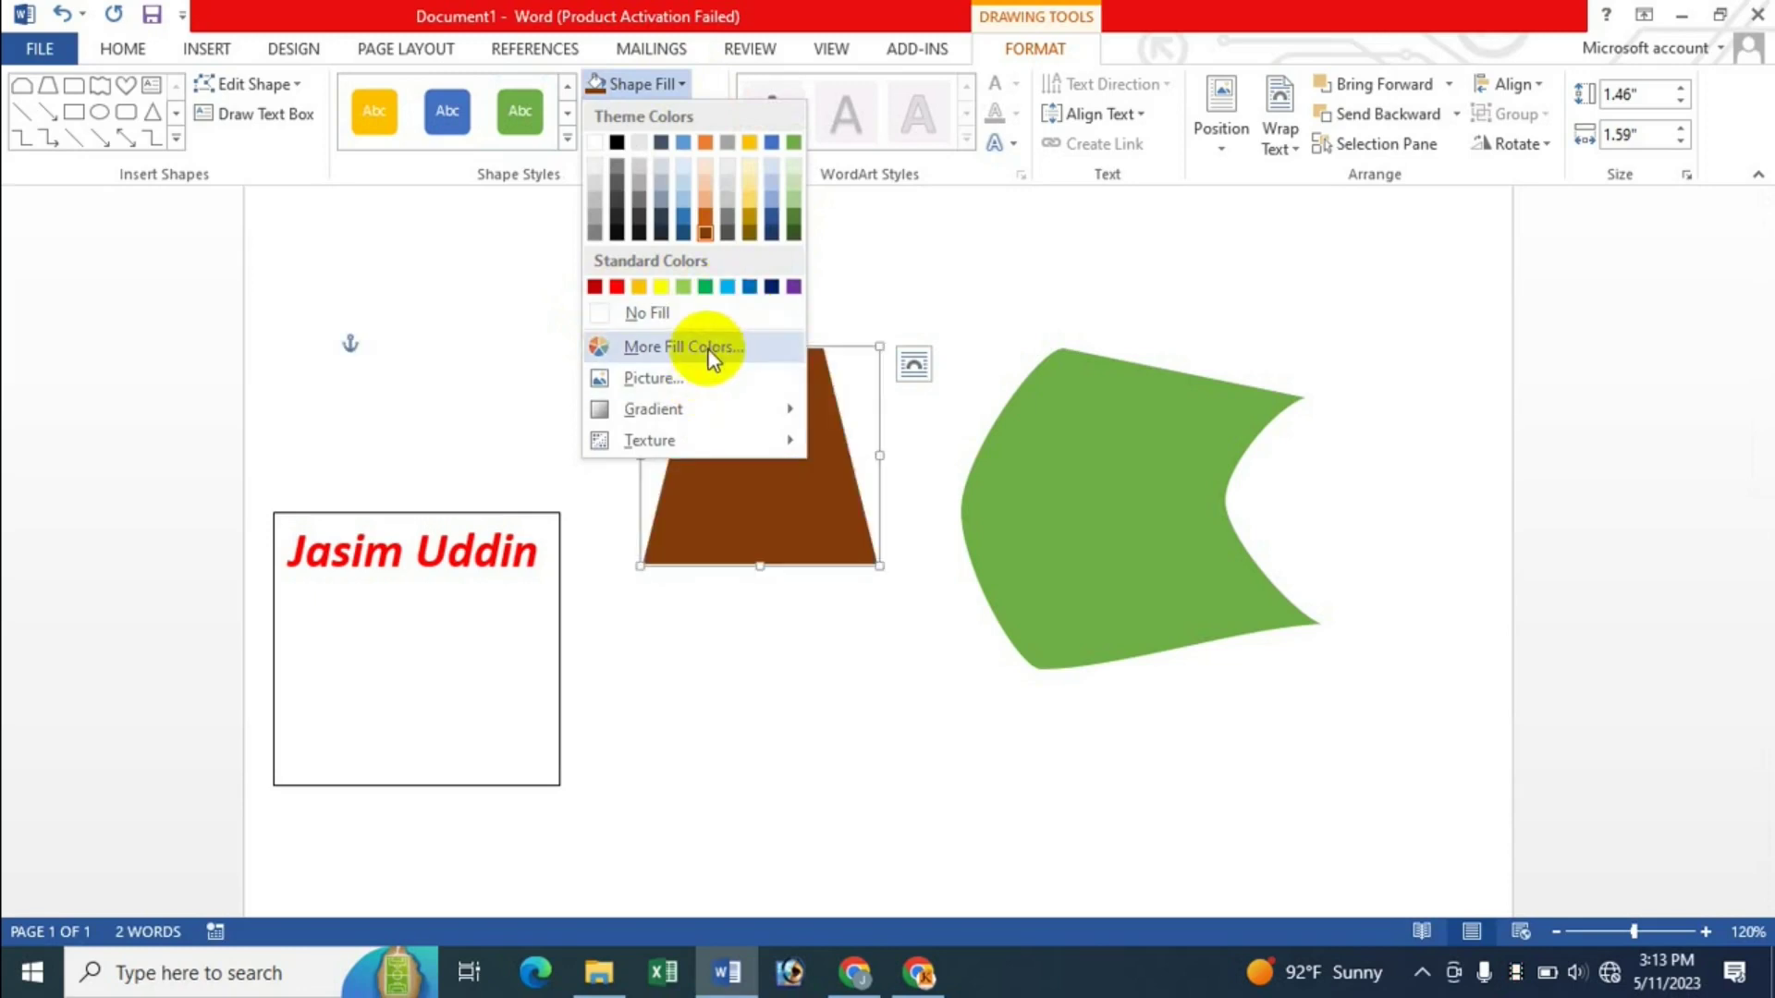
{"action": "left_click", "coordinate": [873, 349]}
{"action": "left_click", "coordinate": [1069, 421]}
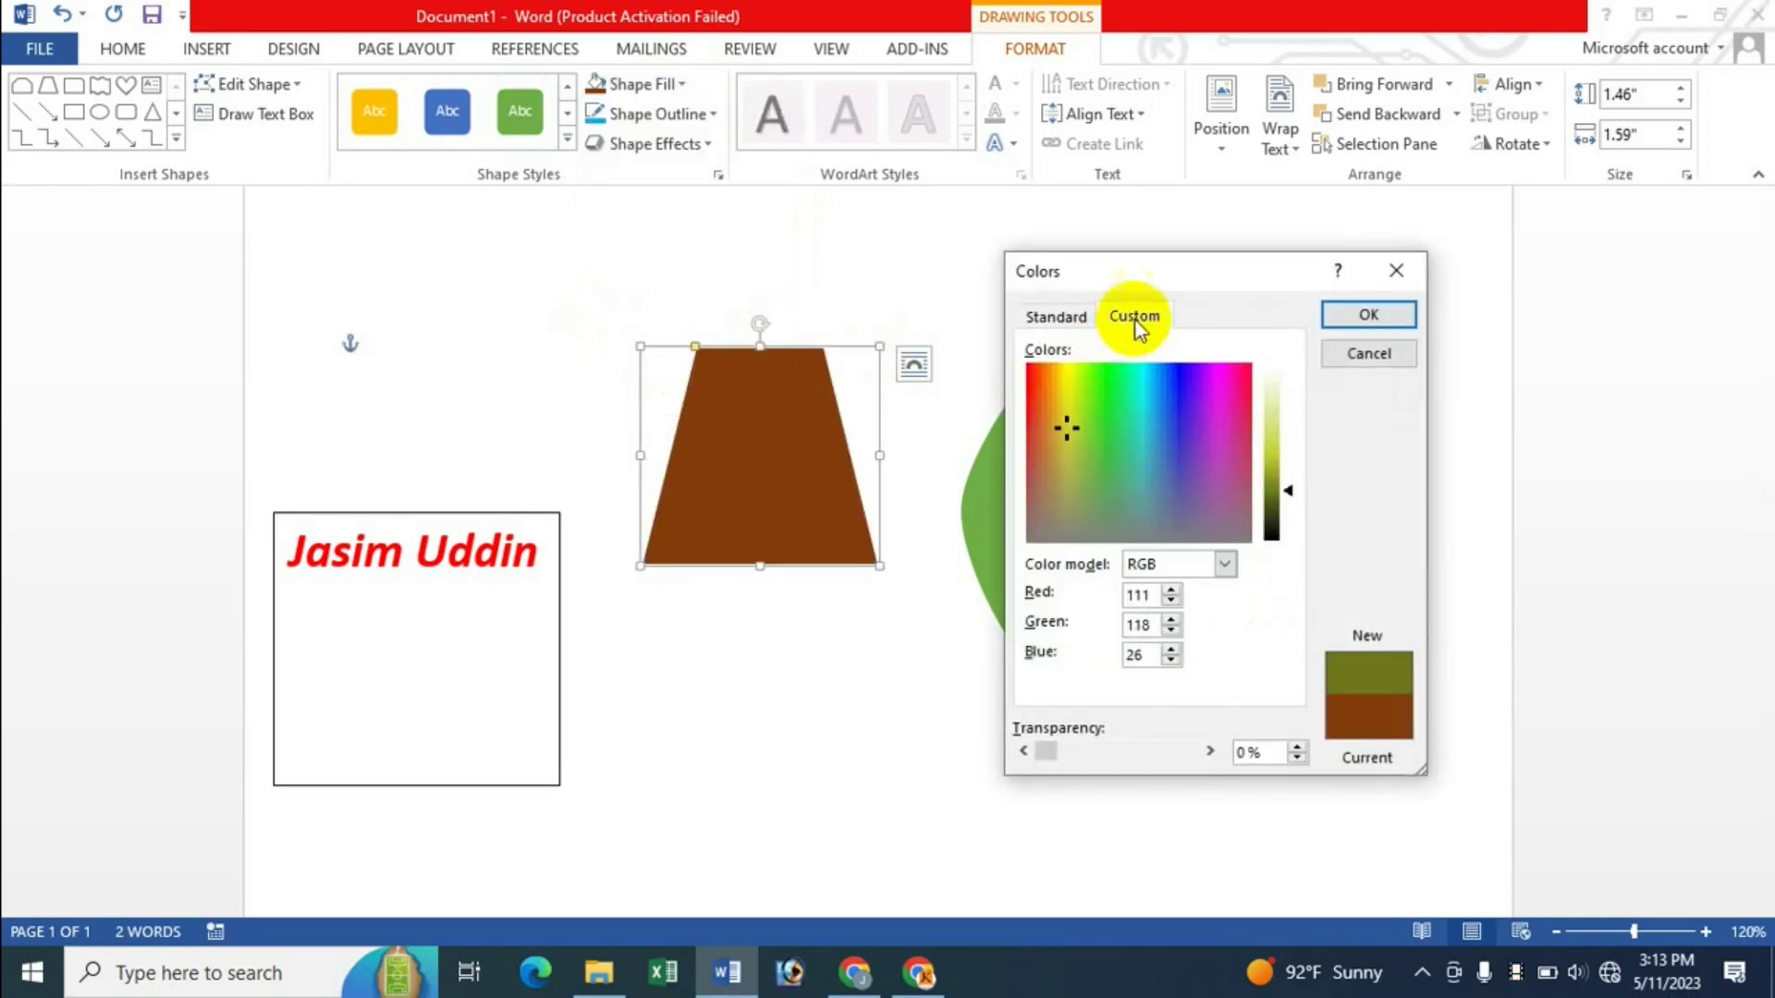
{"action": "left_click", "coordinate": [1053, 316]}
{"action": "left_click", "coordinate": [1110, 438]}
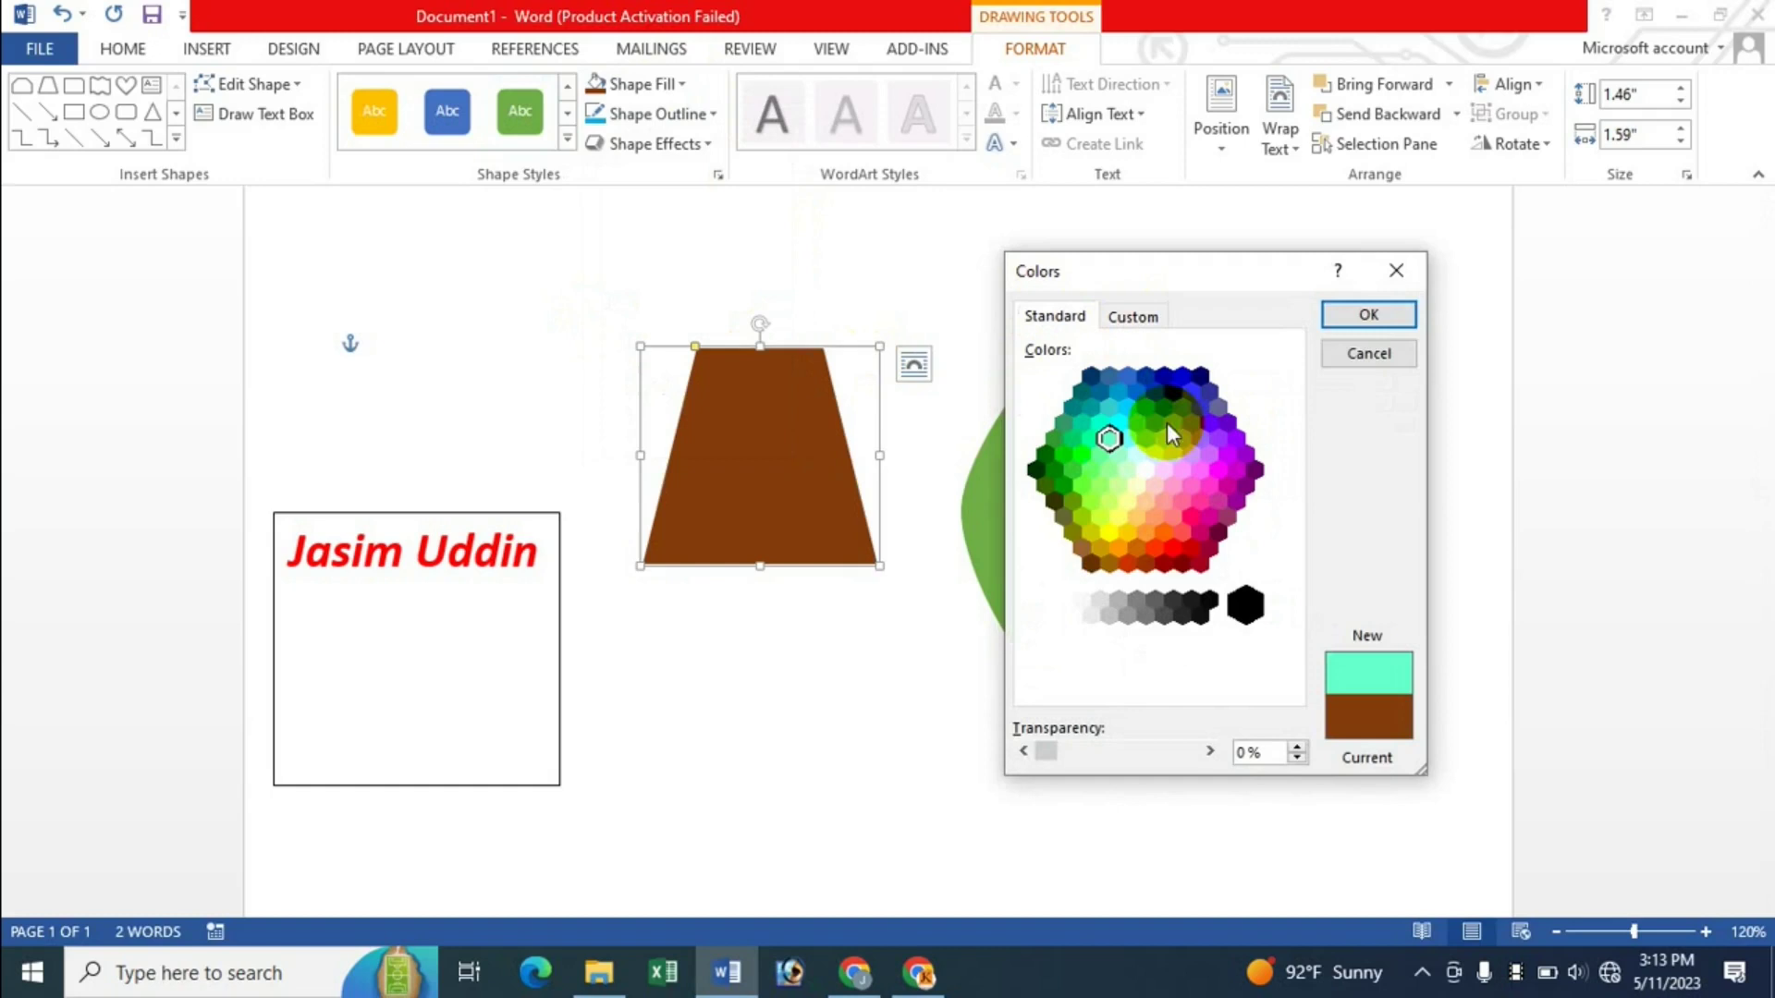
{"action": "left_click", "coordinate": [1367, 315]}
{"action": "left_click", "coordinate": [684, 85]}
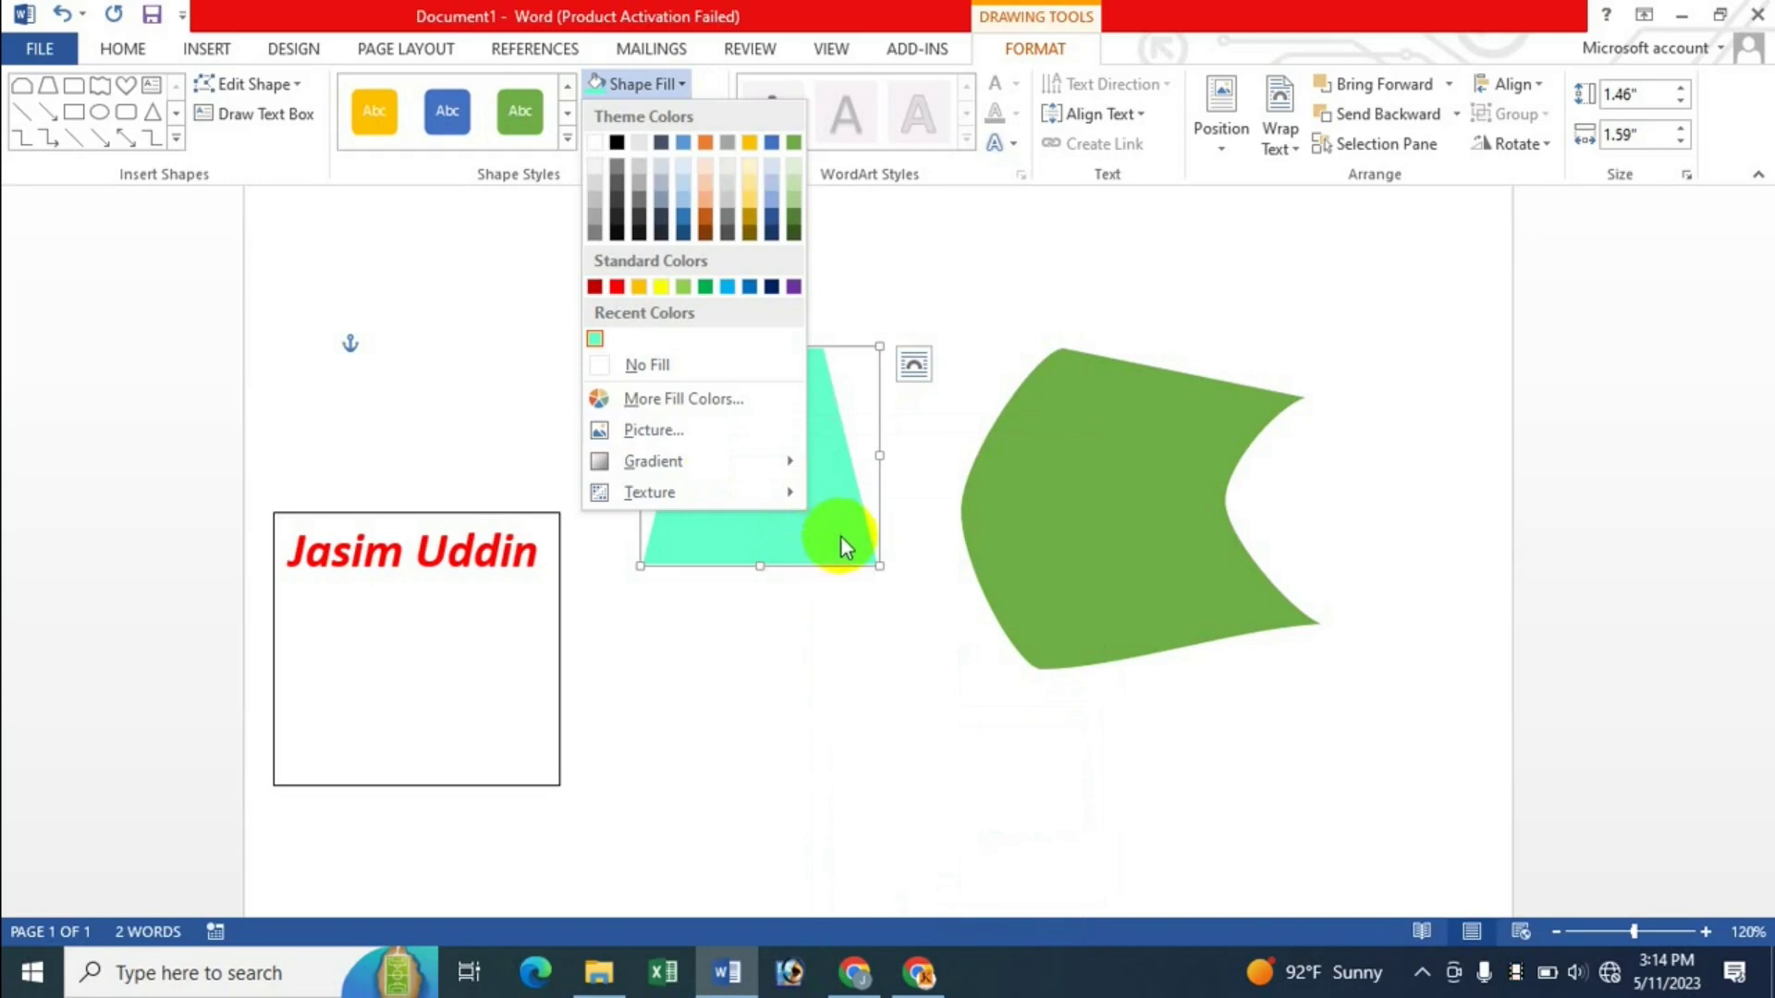
Step: Fill the trapezoid with photo 3 from D:\Icche BD\Icche All Photo\Good
{"action": "left_click", "coordinate": [674, 432]}
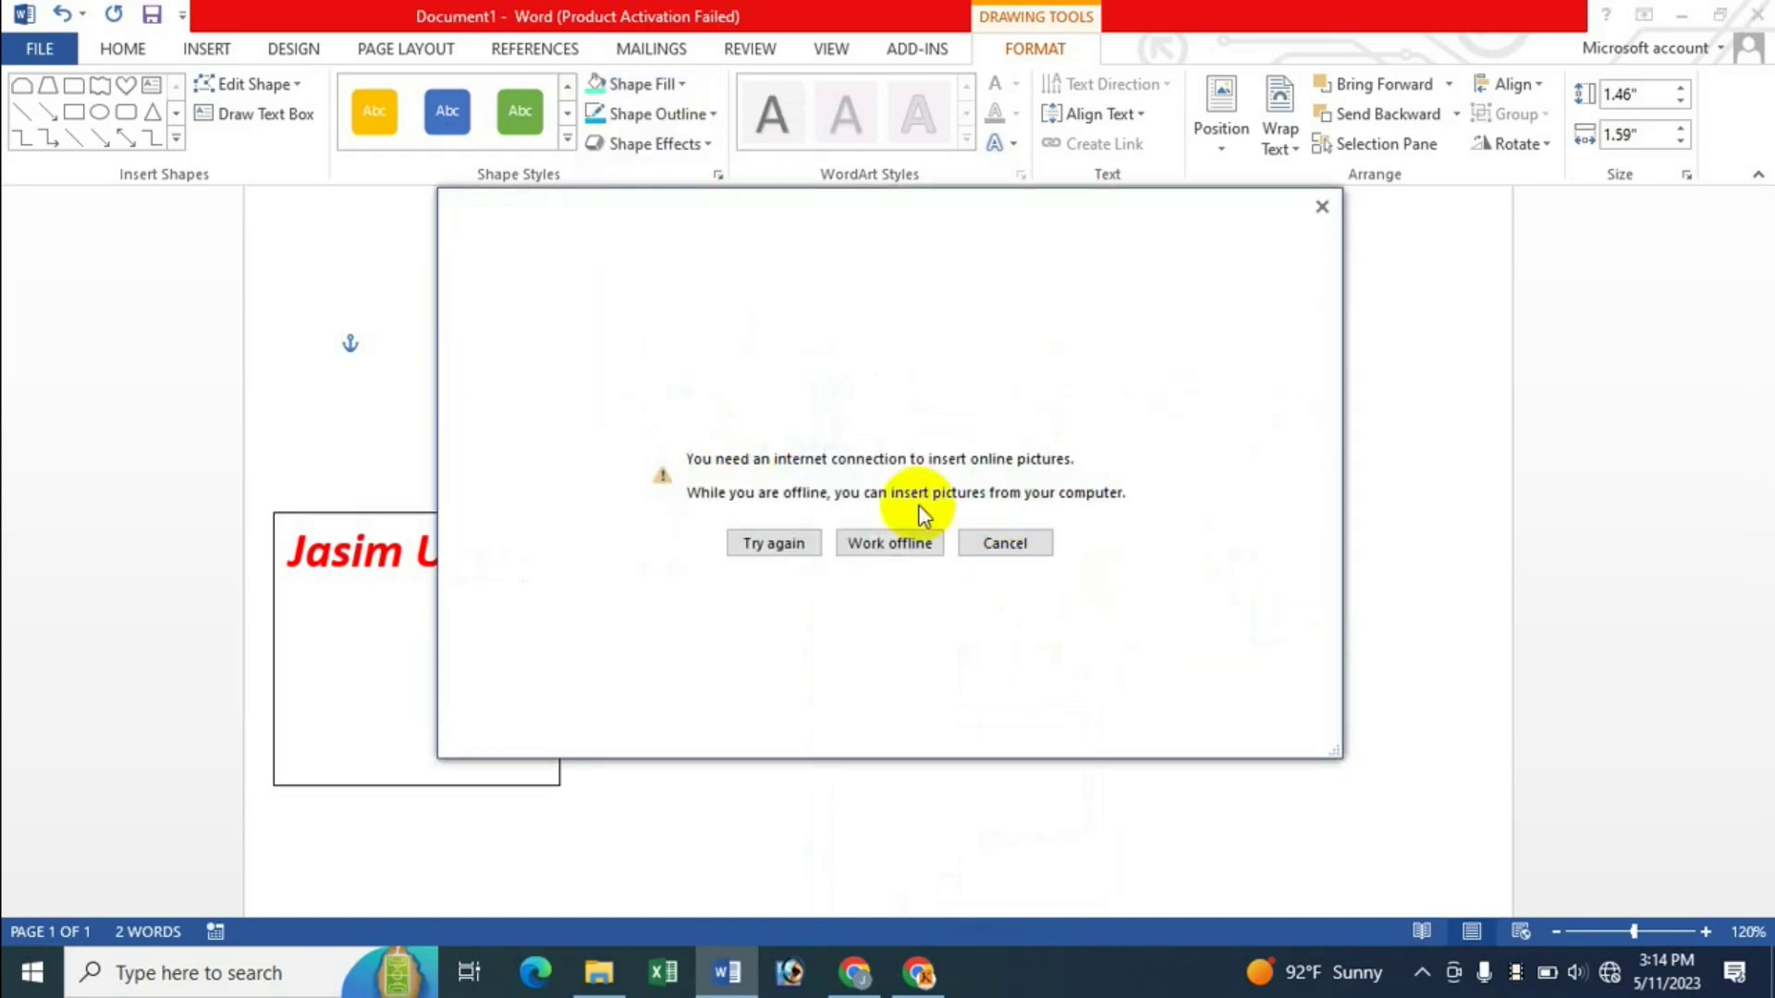
{"action": "left_click", "coordinate": [753, 550]}
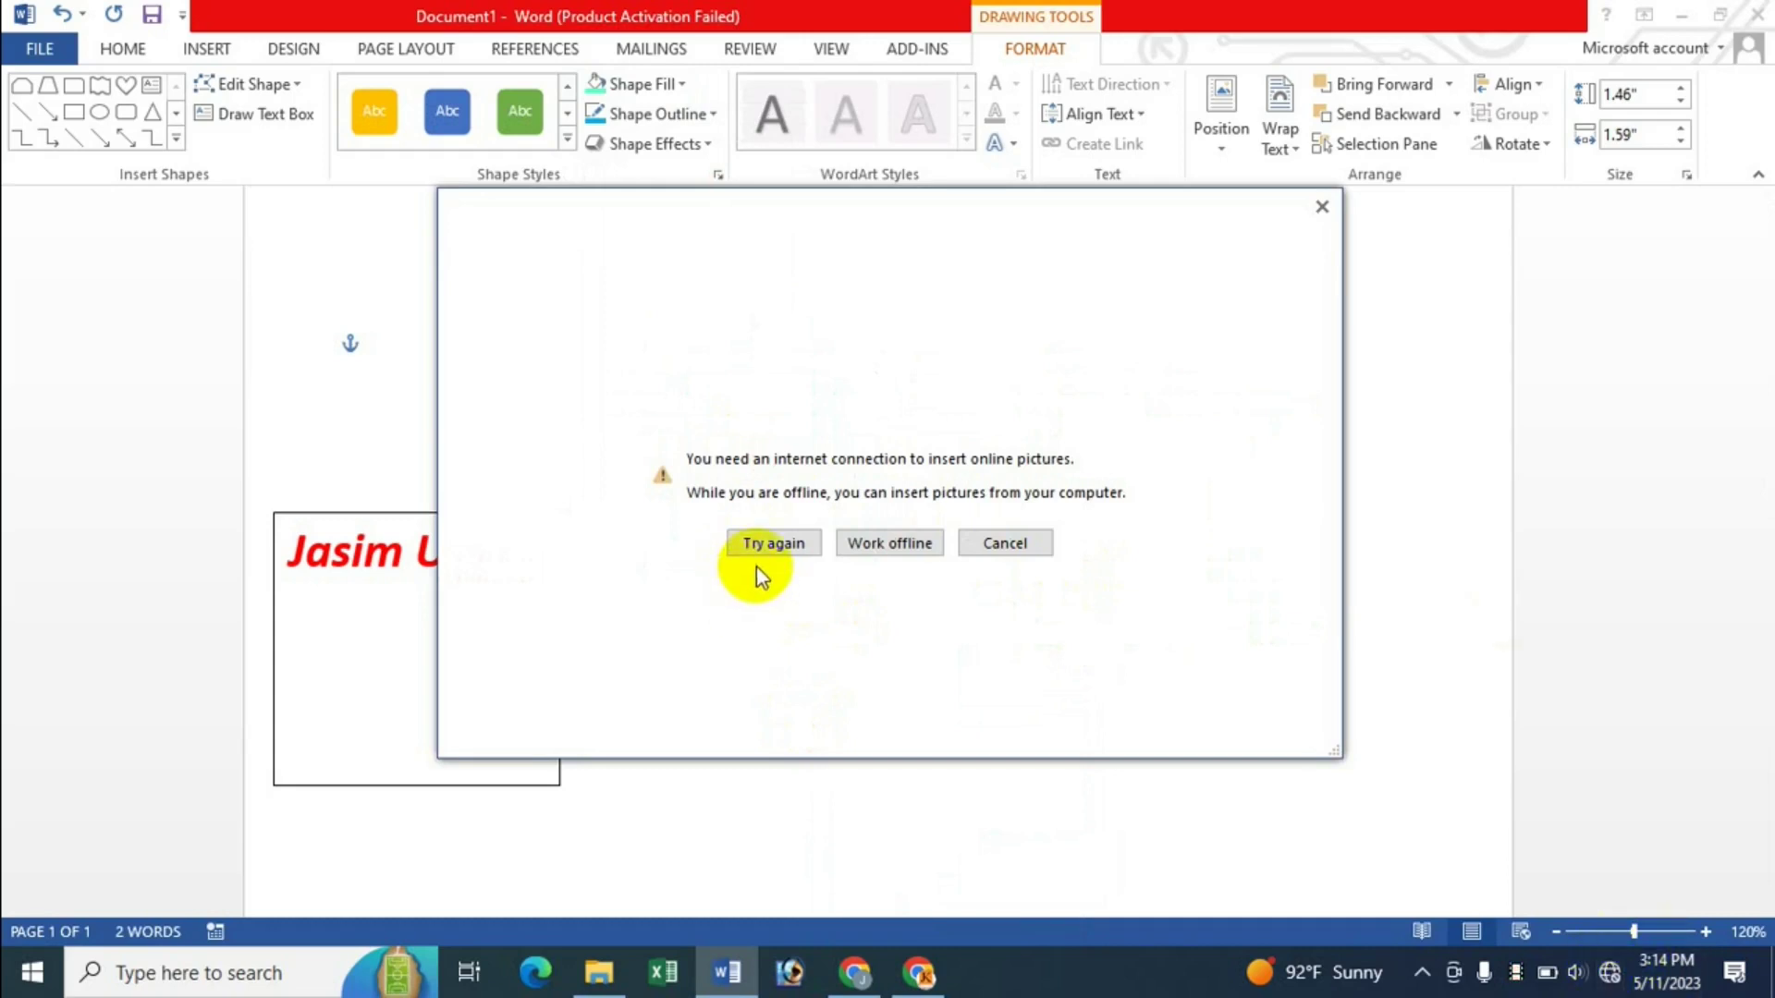
{"action": "left_click", "coordinate": [924, 541]}
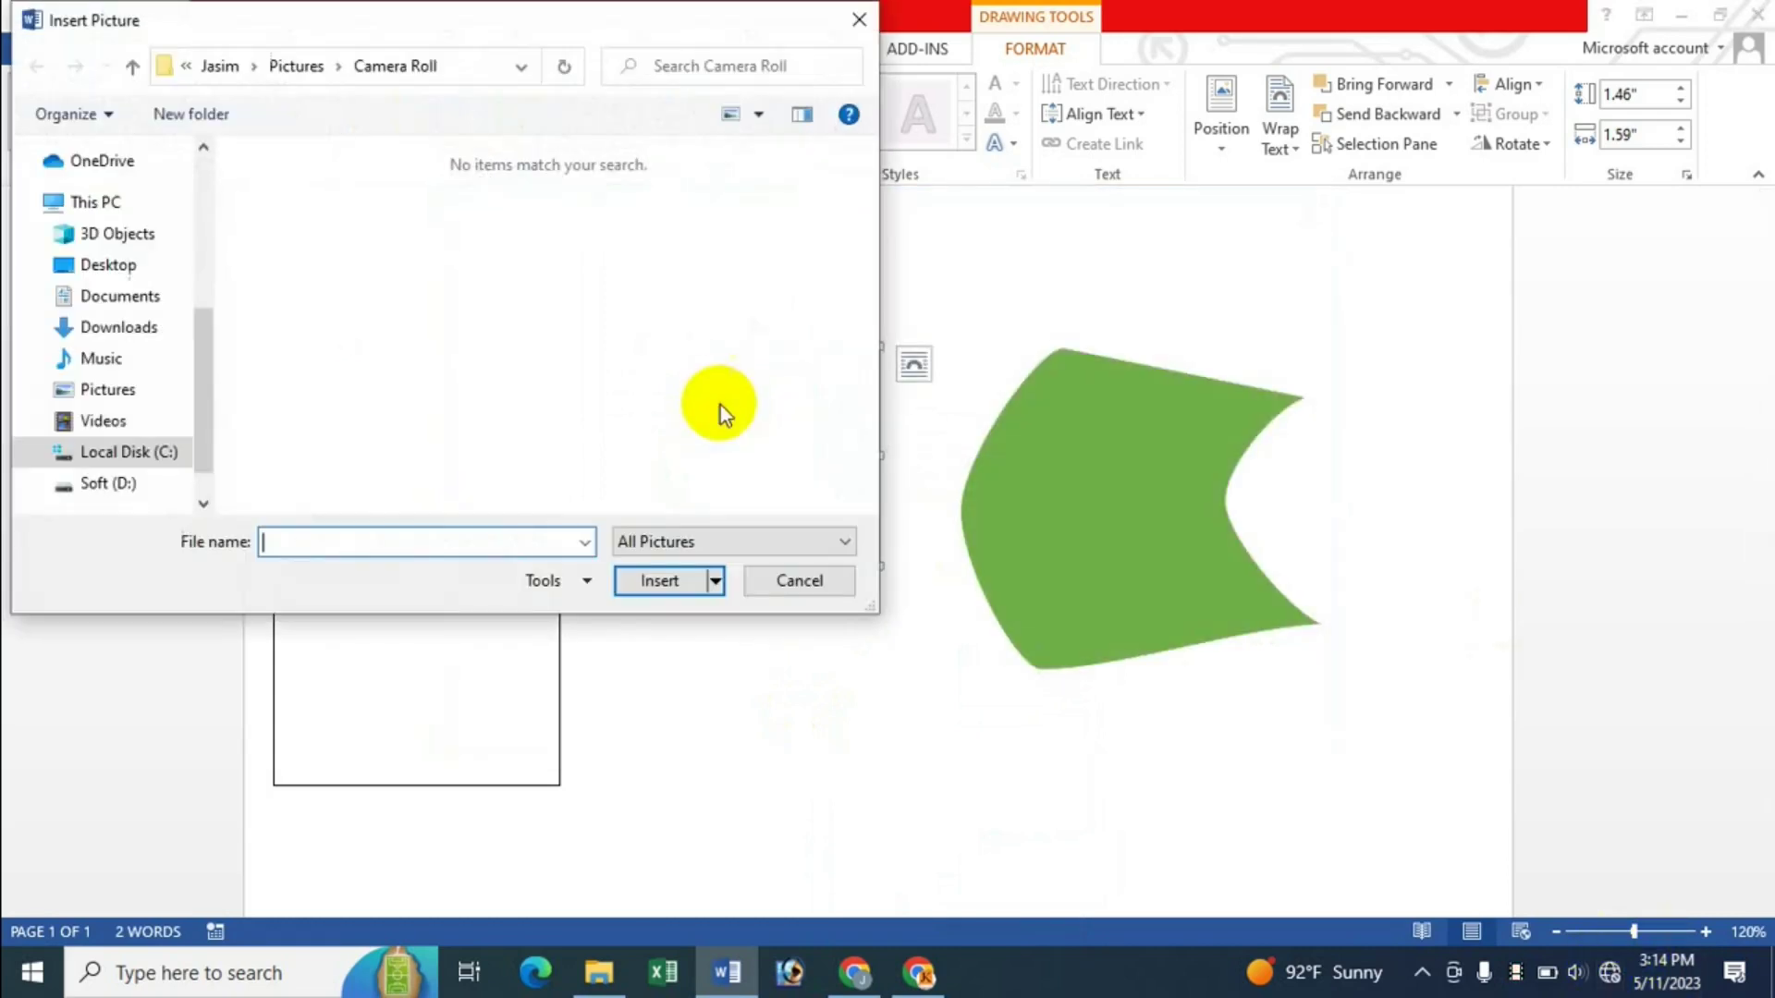
{"action": "left_click", "coordinate": [129, 485]}
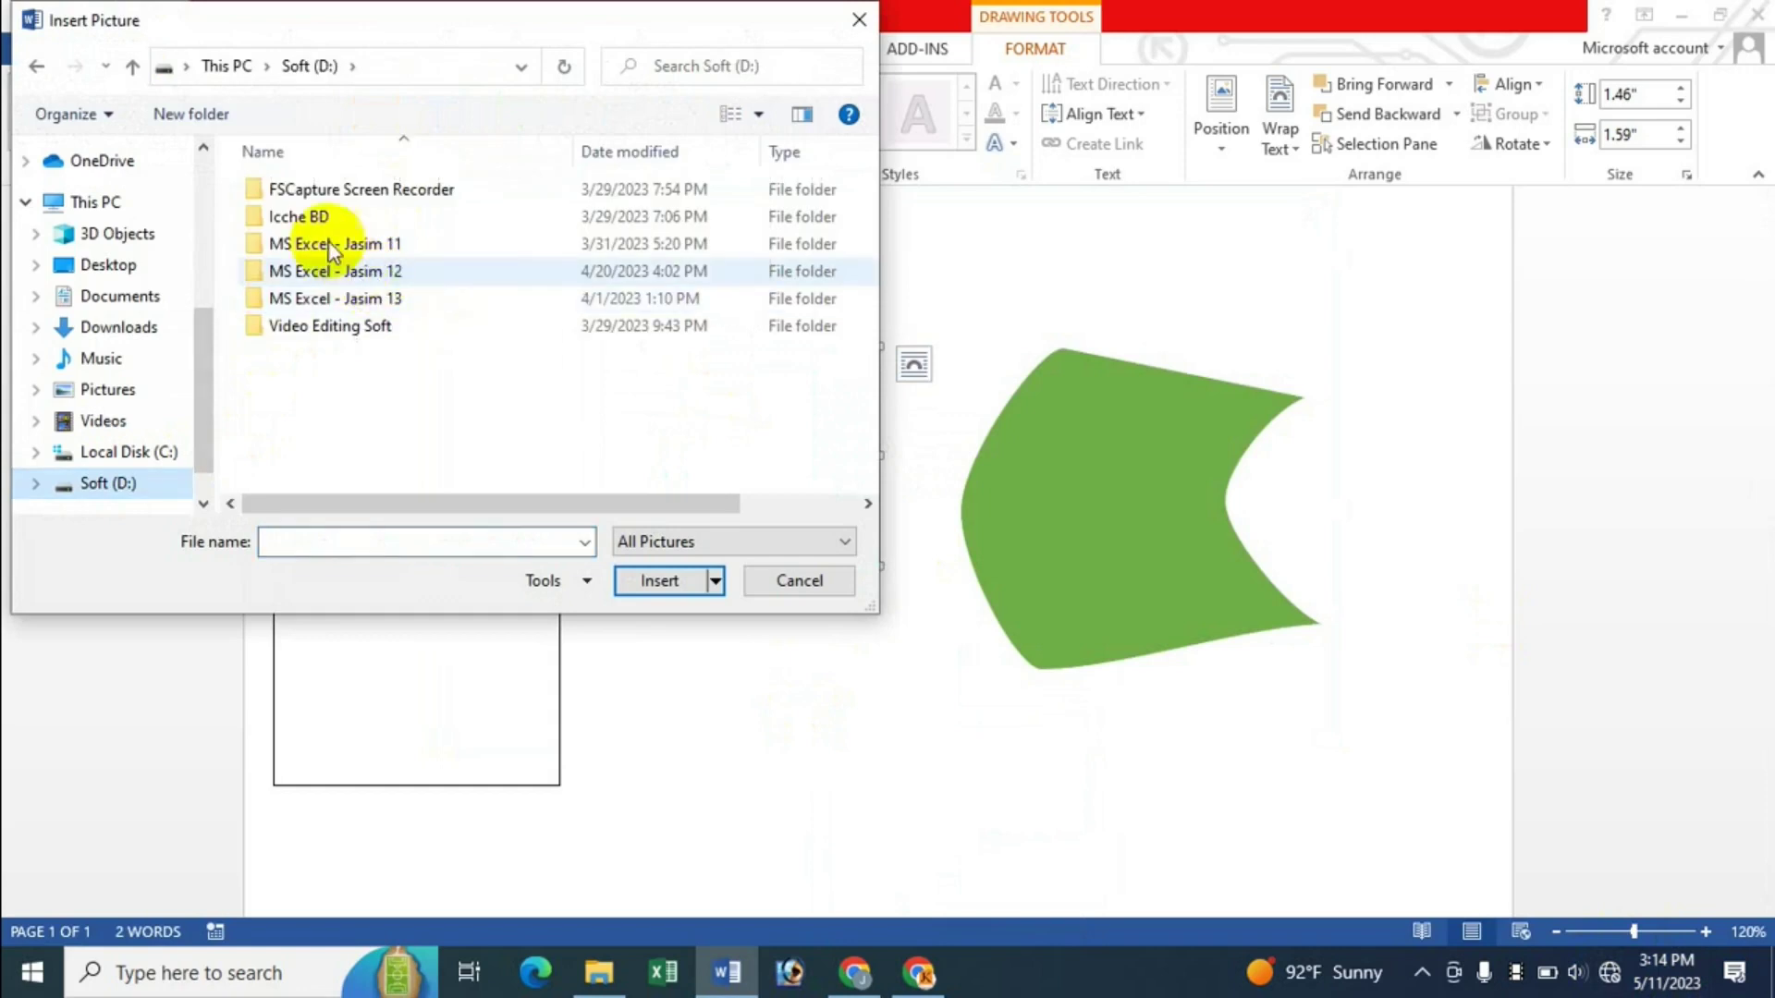
{"action": "double_click", "coordinate": [305, 216]}
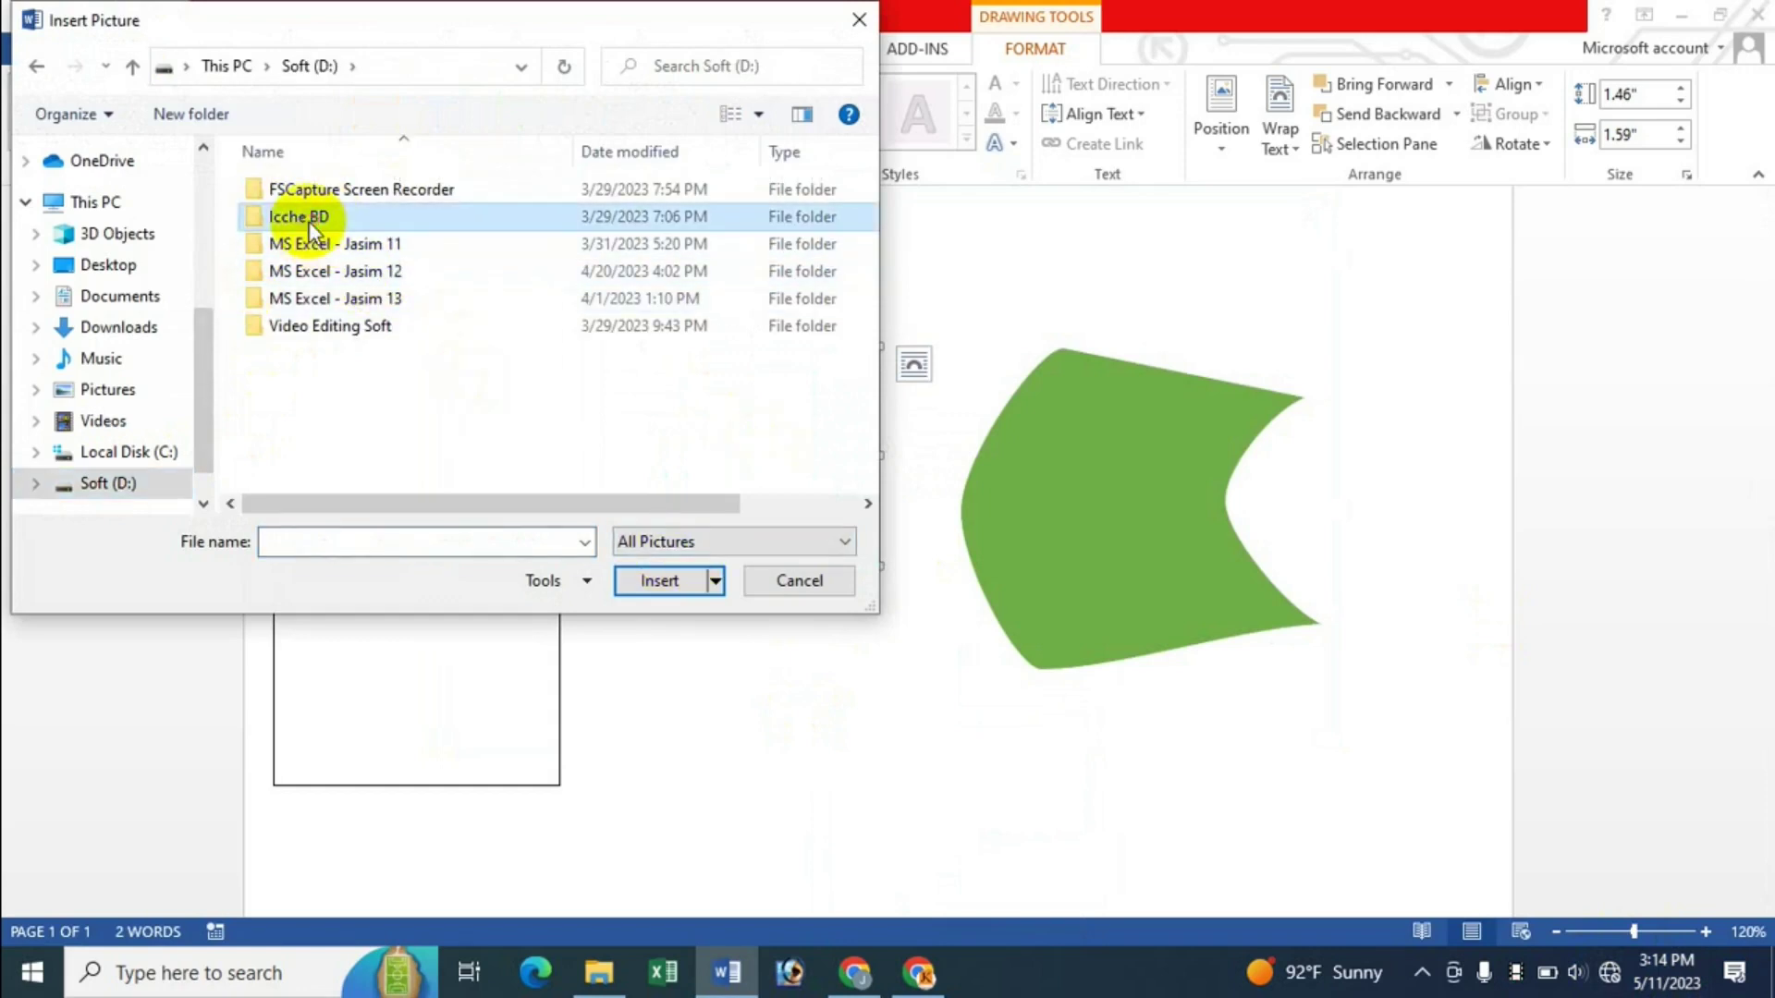
{"action": "double_click", "coordinate": [338, 271]}
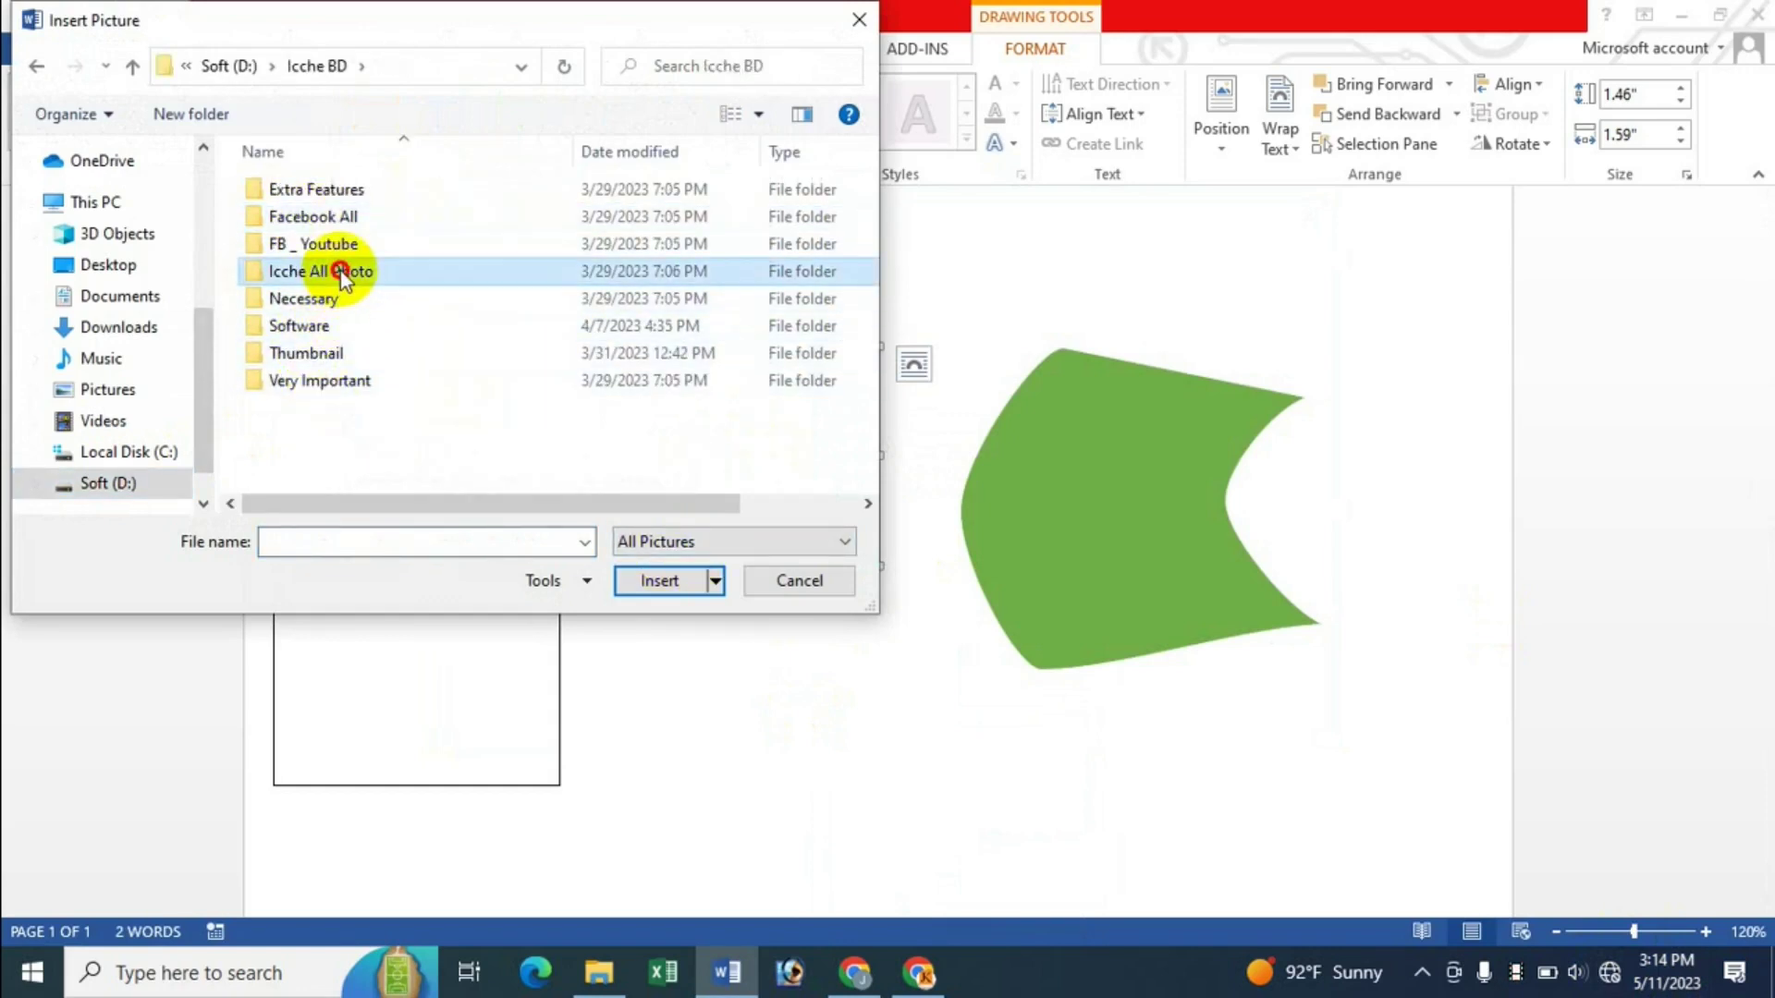
{"action": "double_click", "coordinate": [294, 383]}
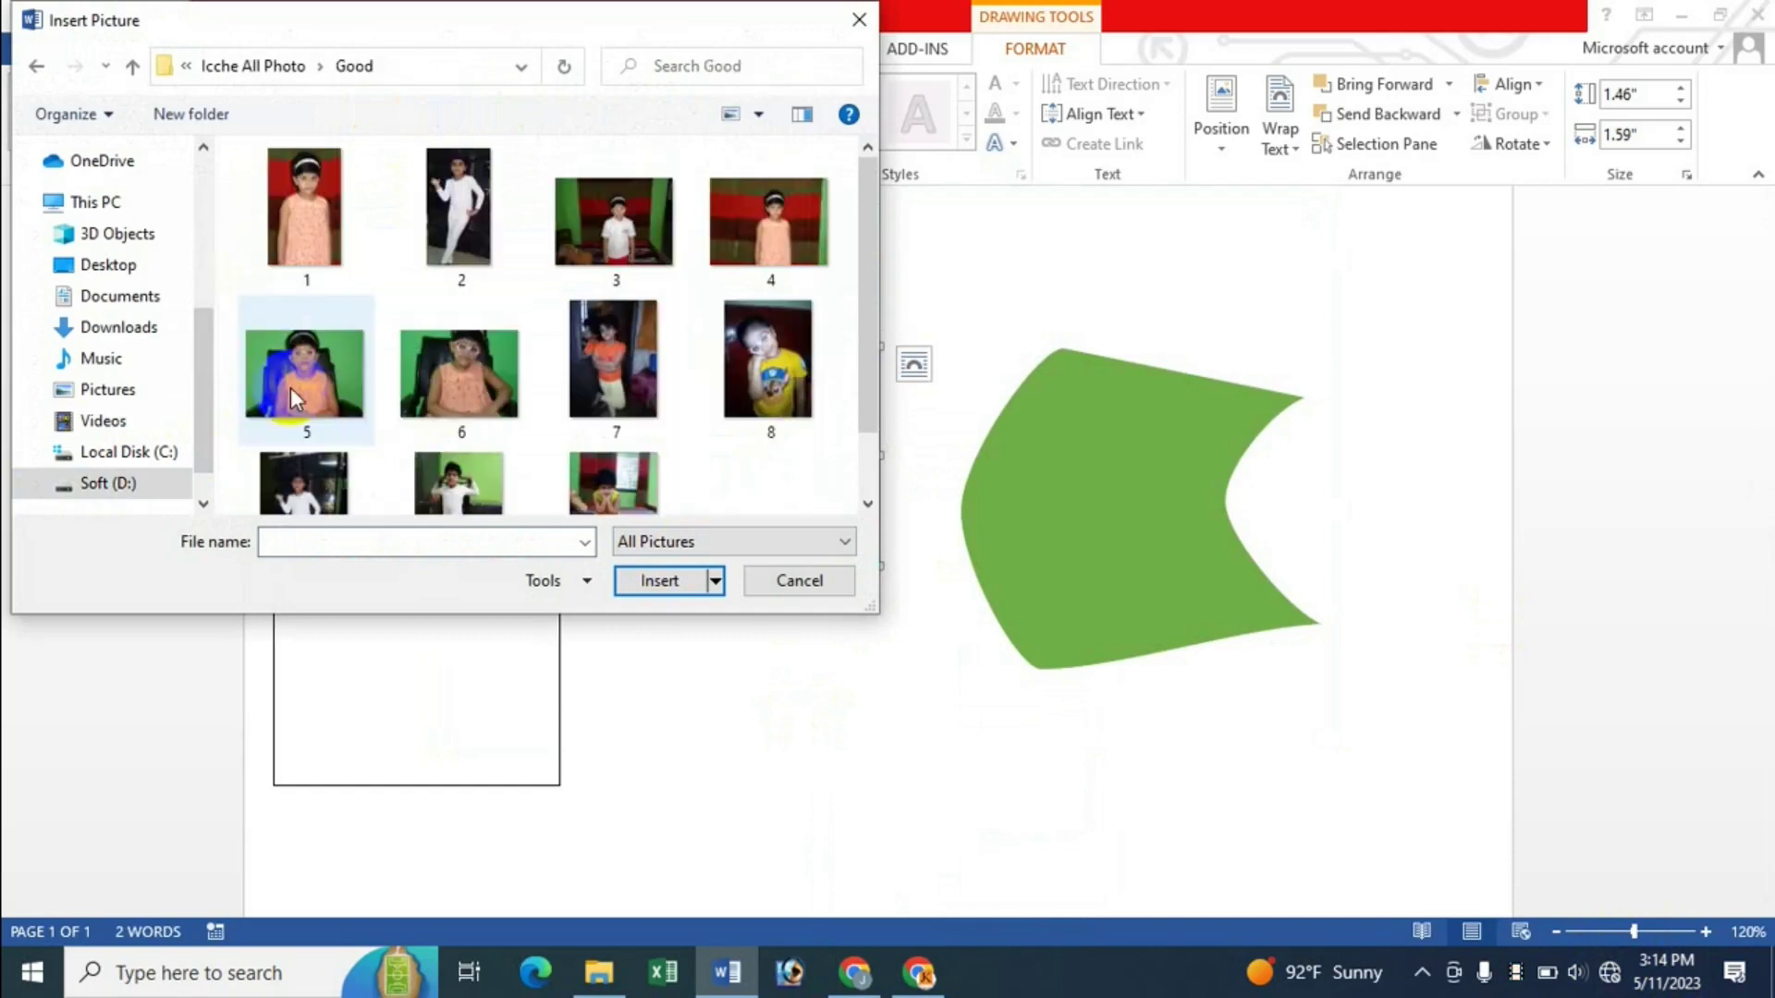
{"action": "left_click", "coordinate": [613, 227]}
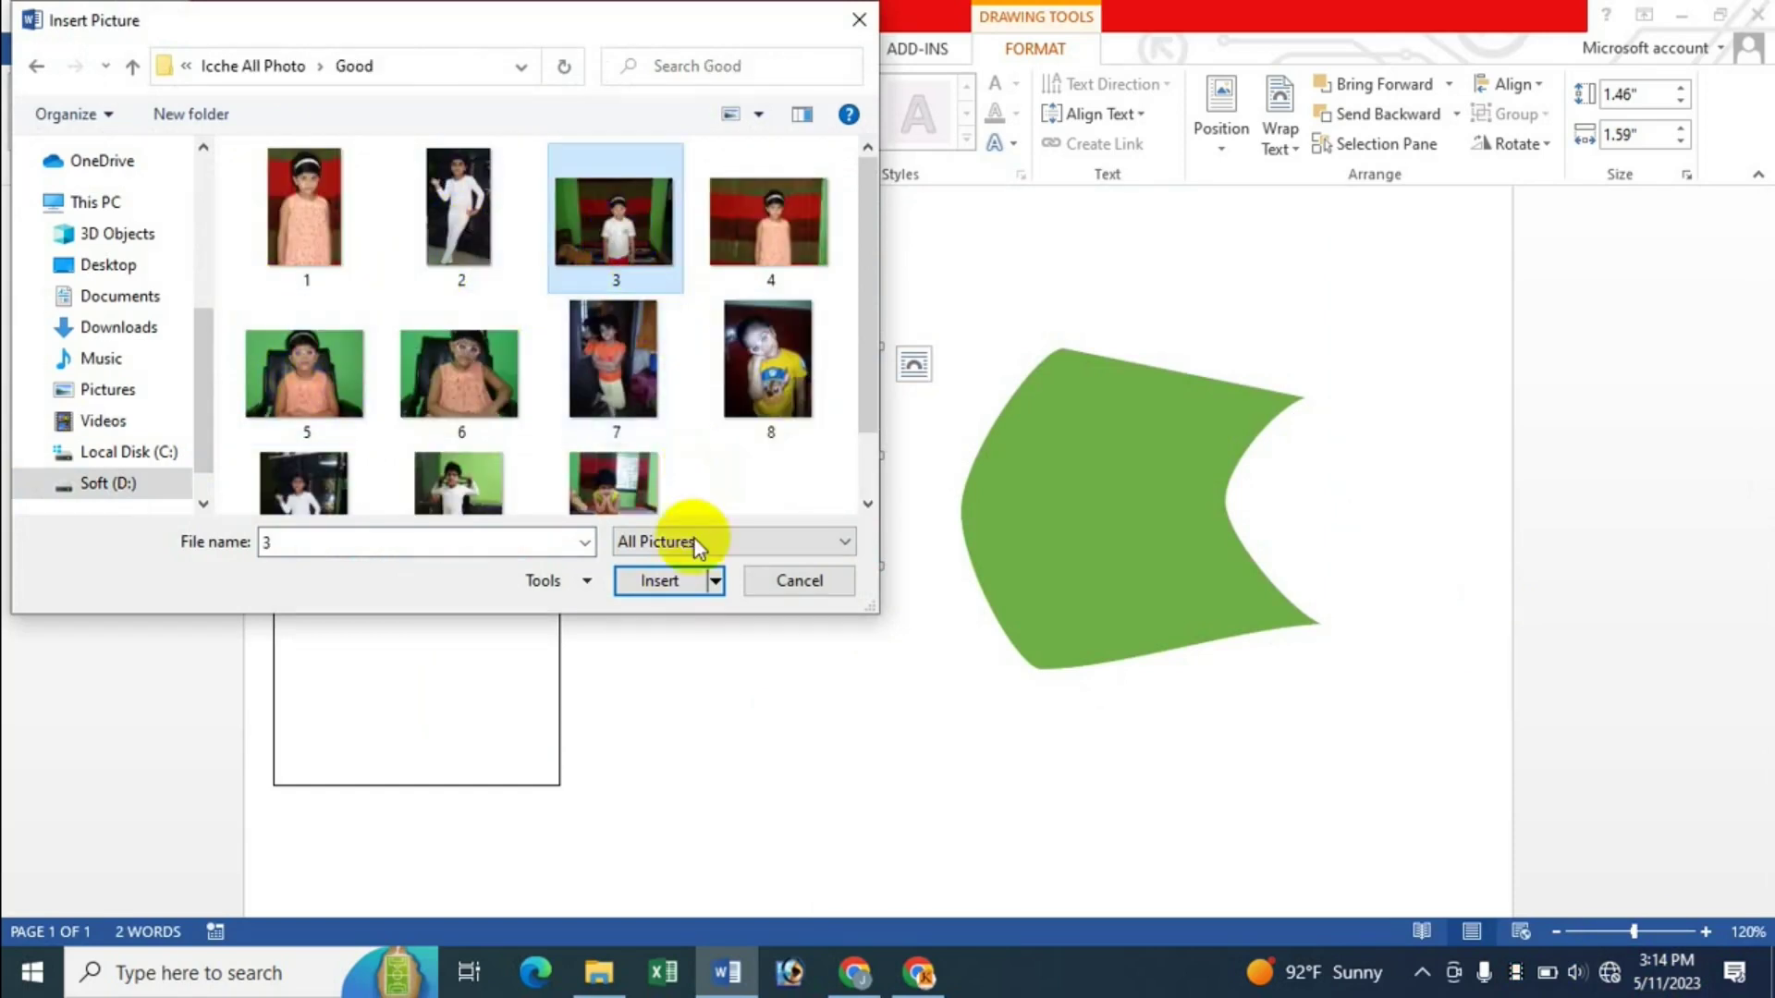
{"action": "left_click", "coordinate": [668, 580]}
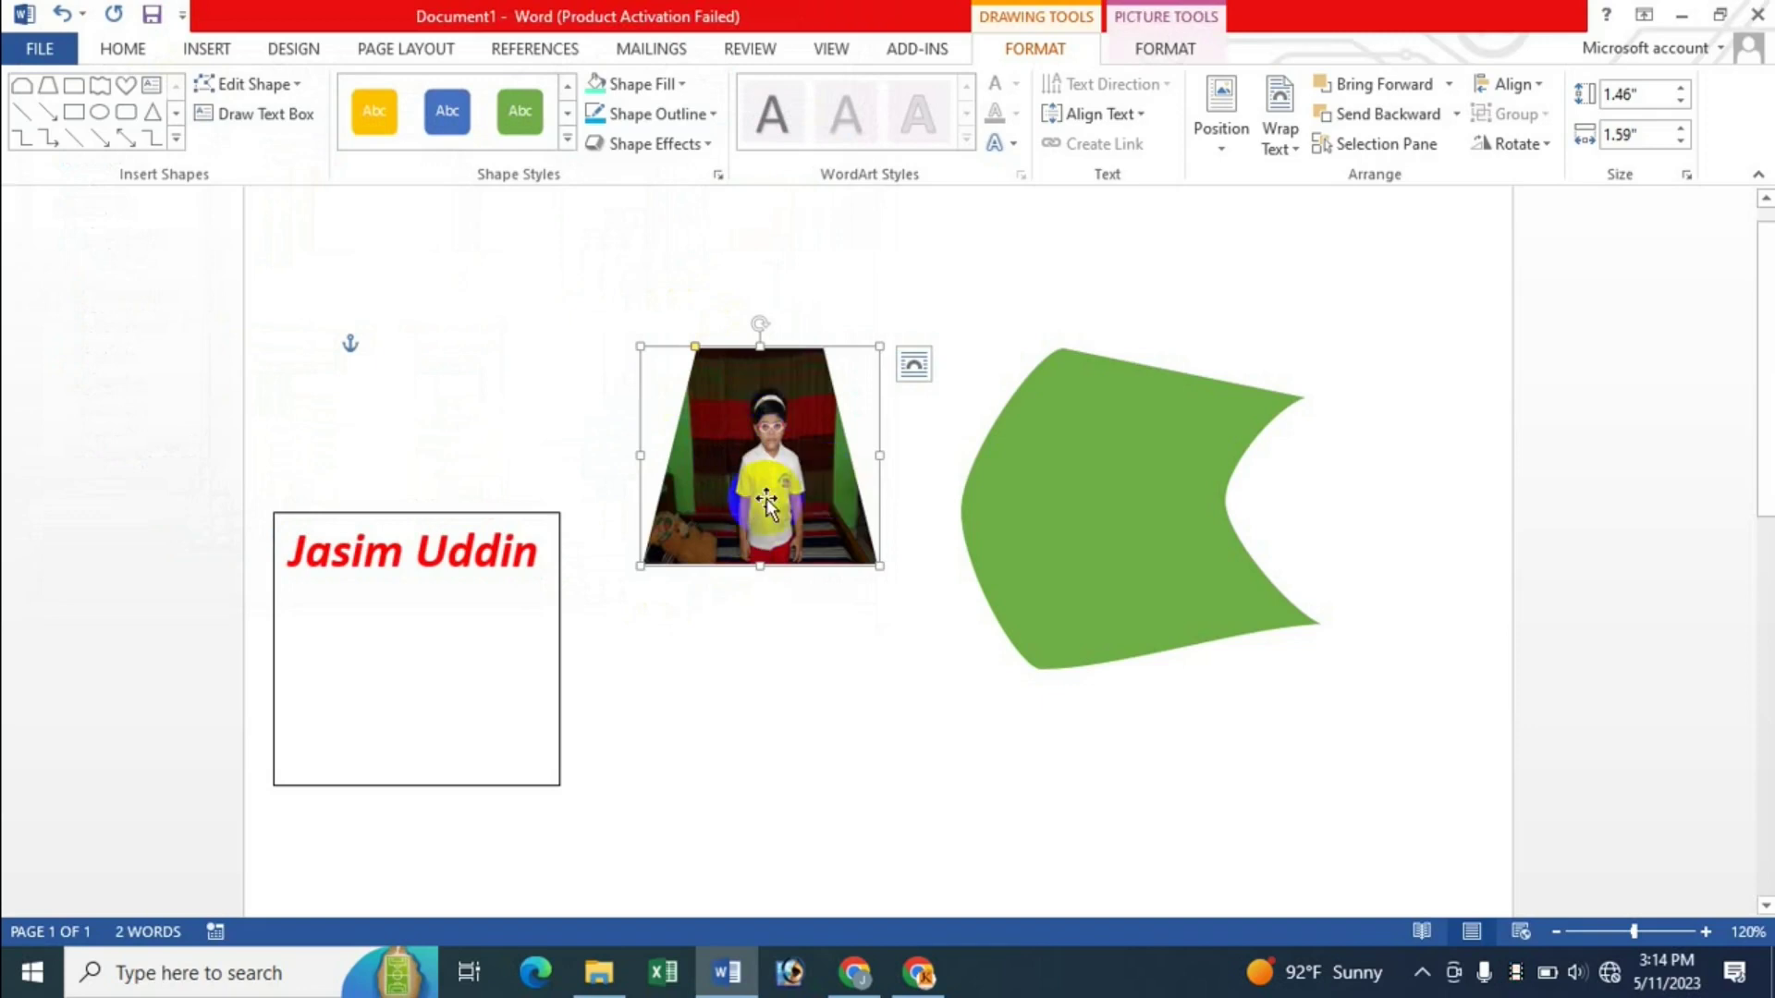
Step: Try a dark blue gradient on the trapezoid, then fill it with the Purple mesh texture
{"action": "left_click", "coordinate": [683, 84]}
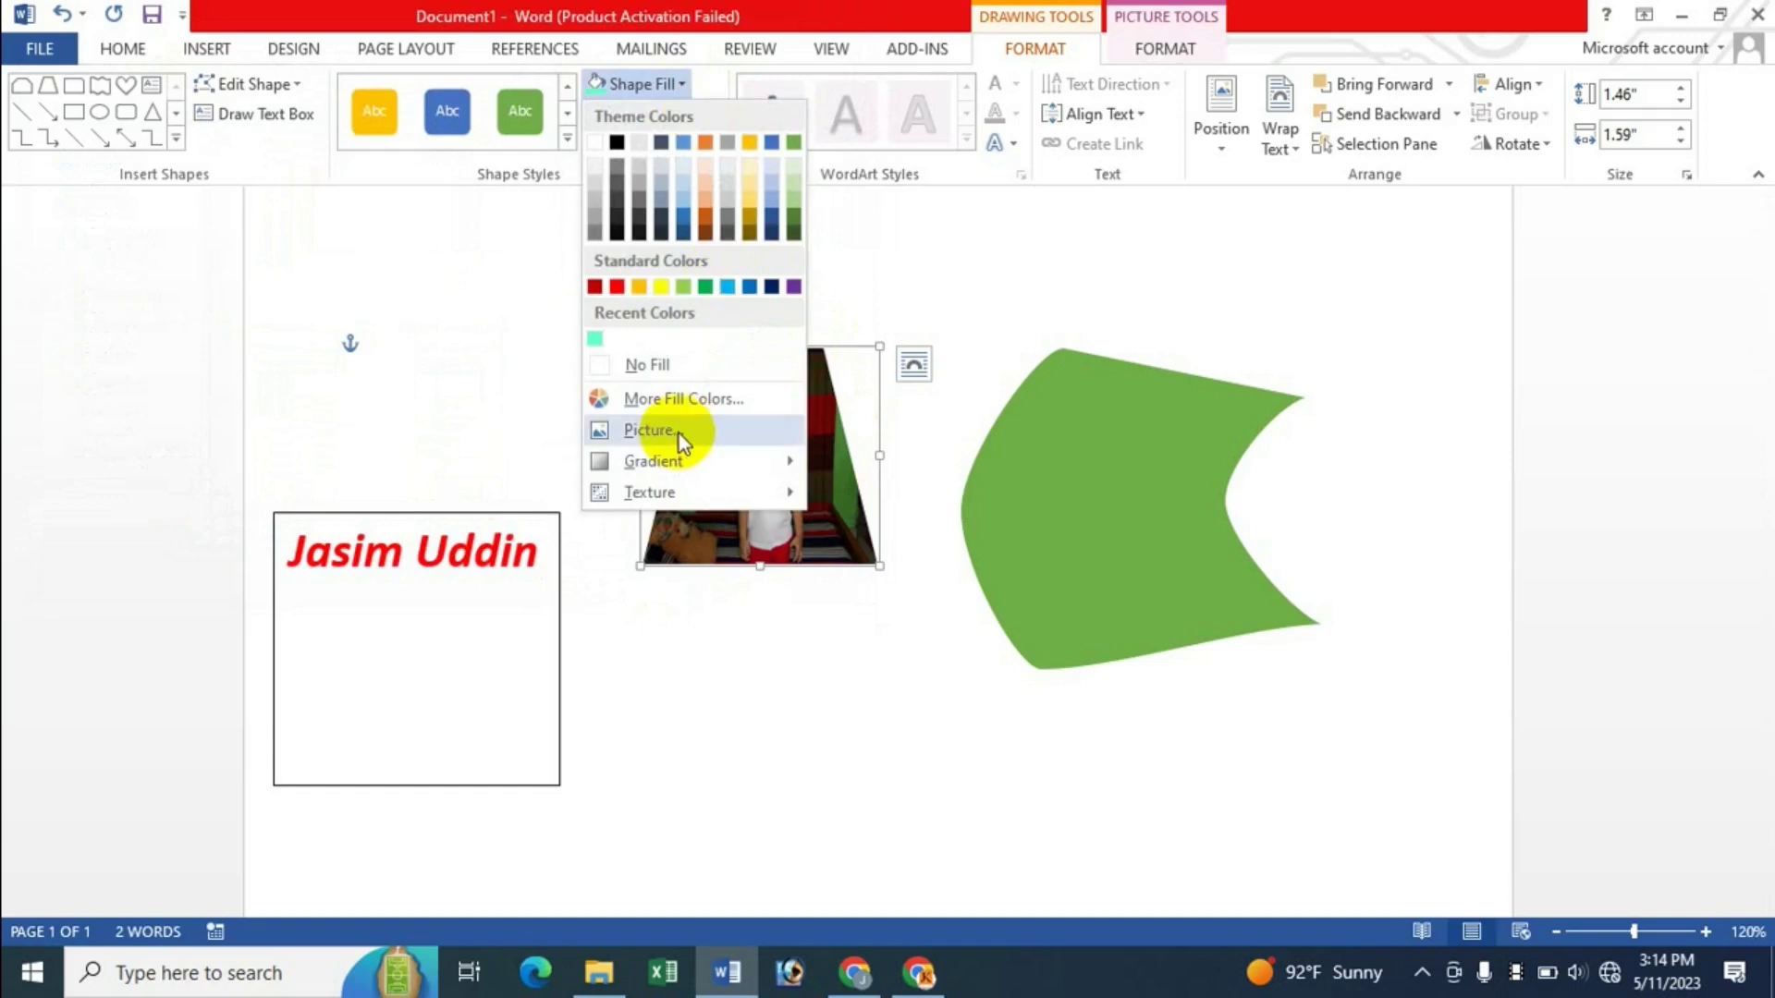
{"action": "mouse_move", "coordinate": [680, 460]}
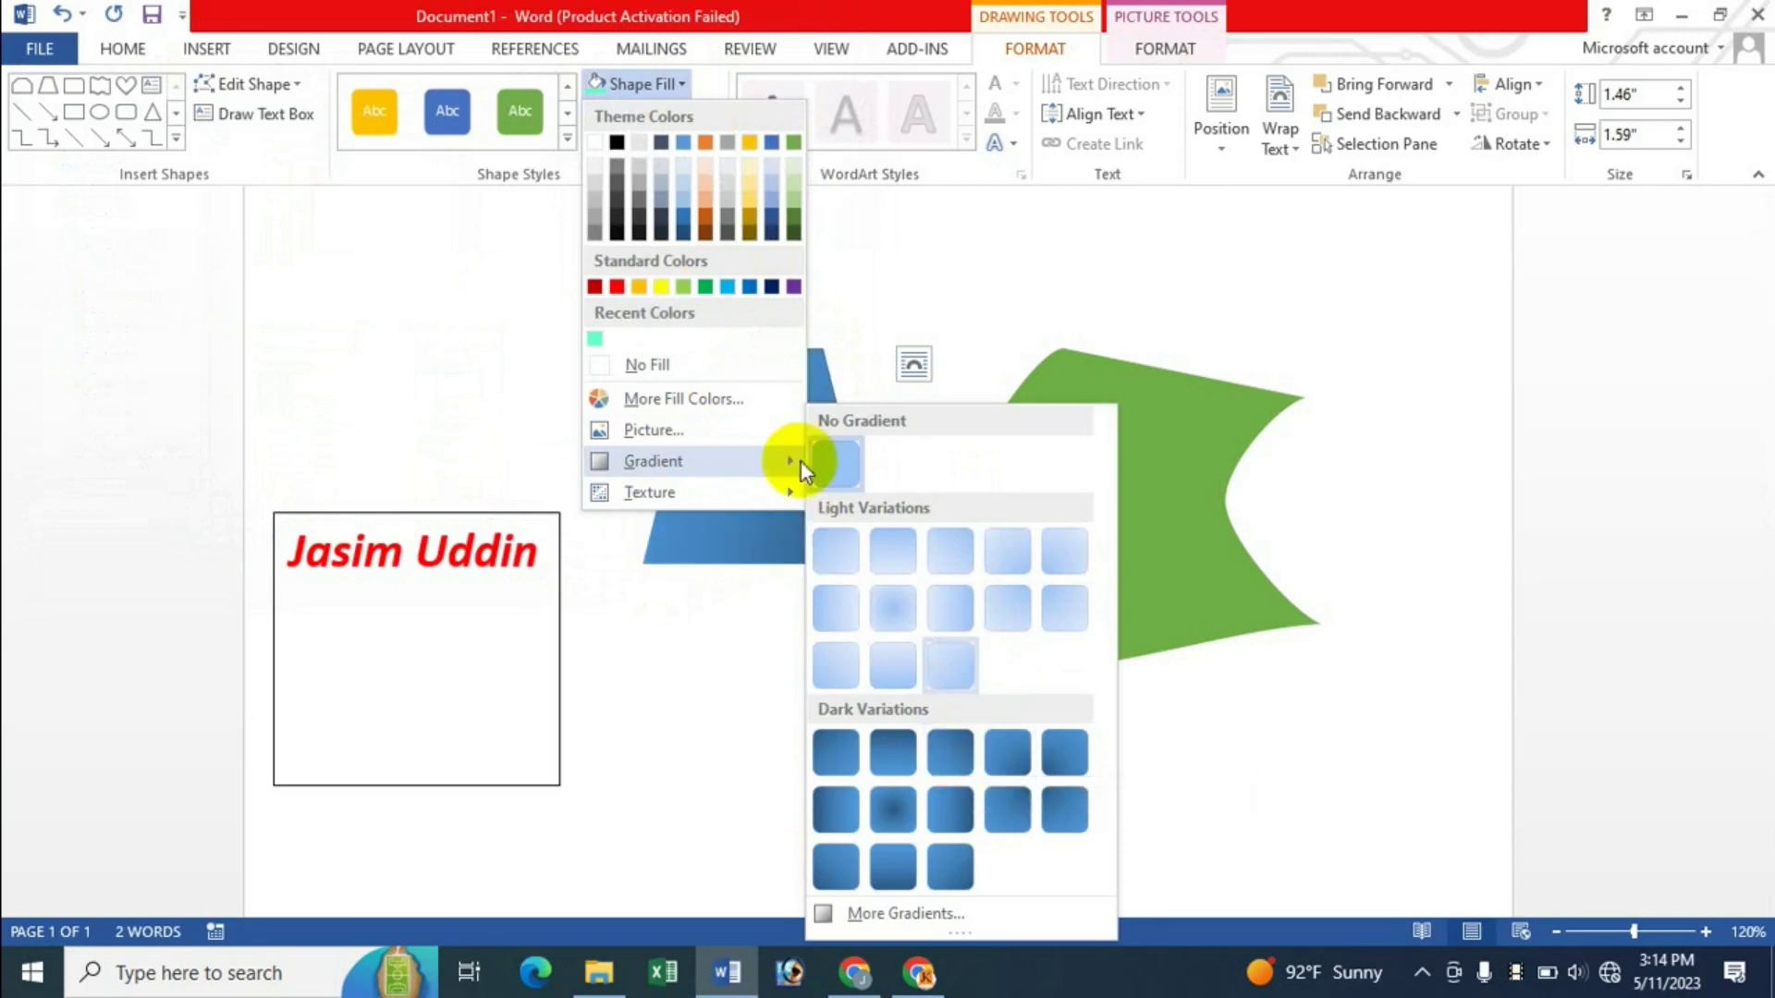
{"action": "left_click", "coordinate": [952, 754]}
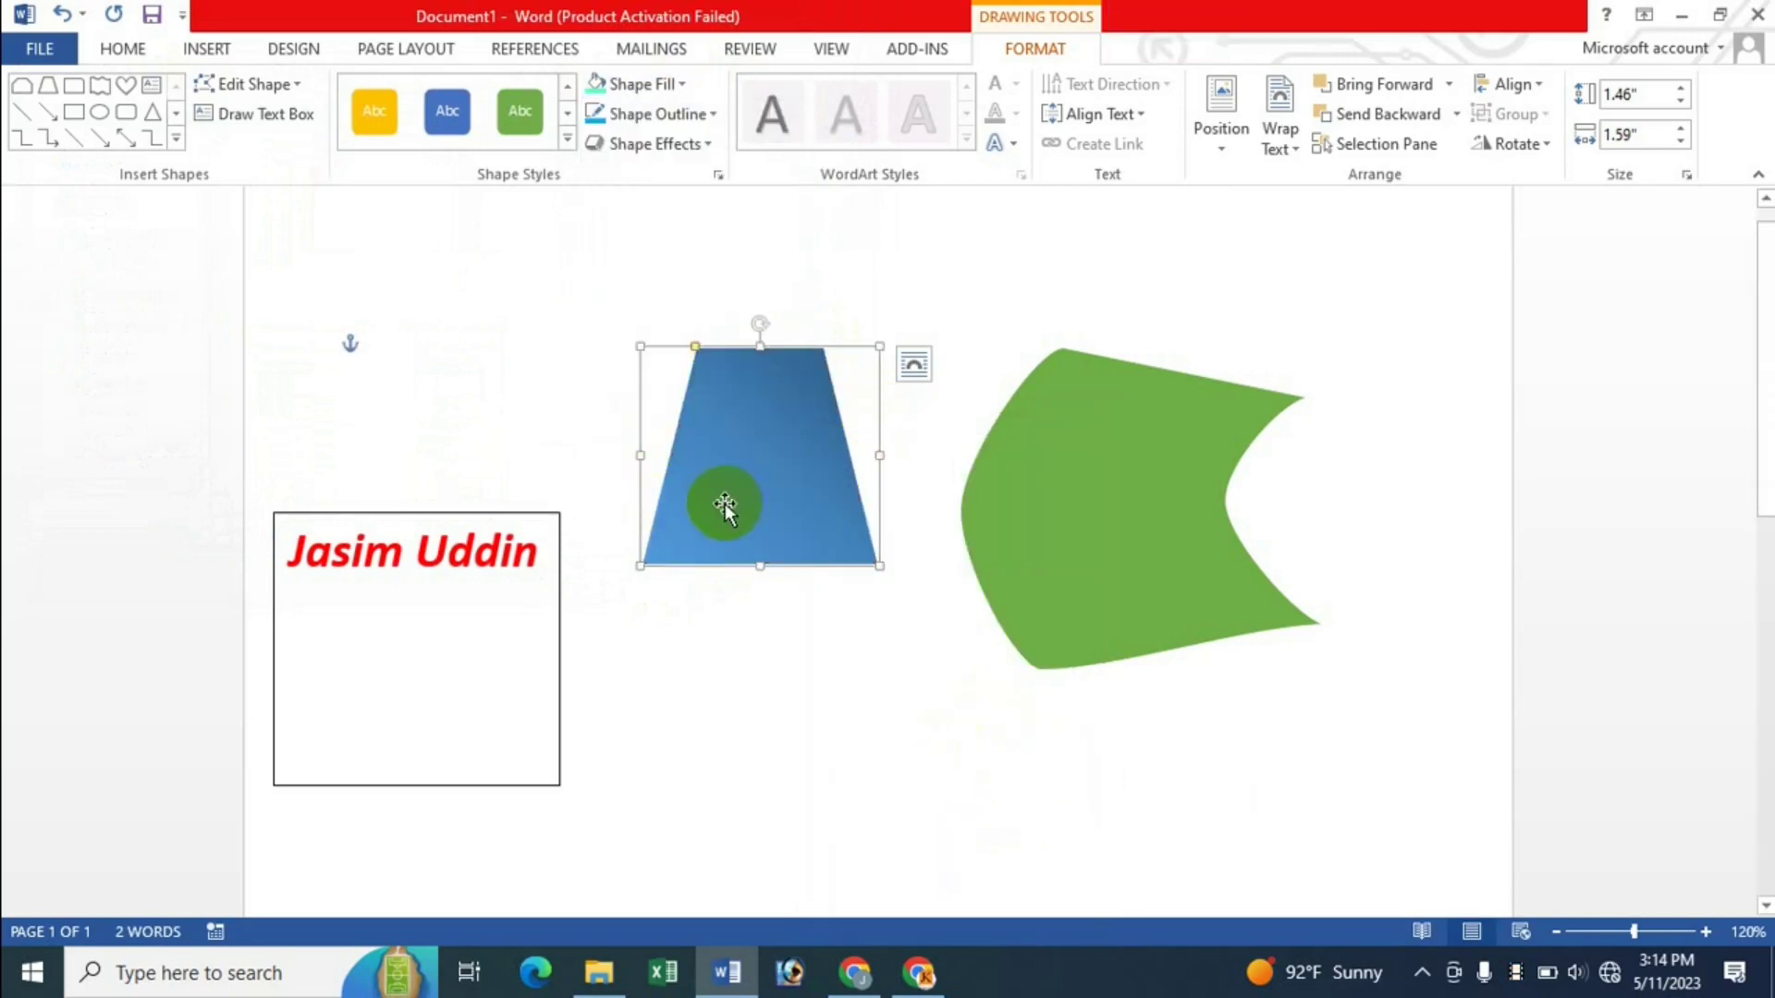
{"action": "left_click", "coordinate": [694, 85]}
{"action": "mouse_move", "coordinate": [649, 492]}
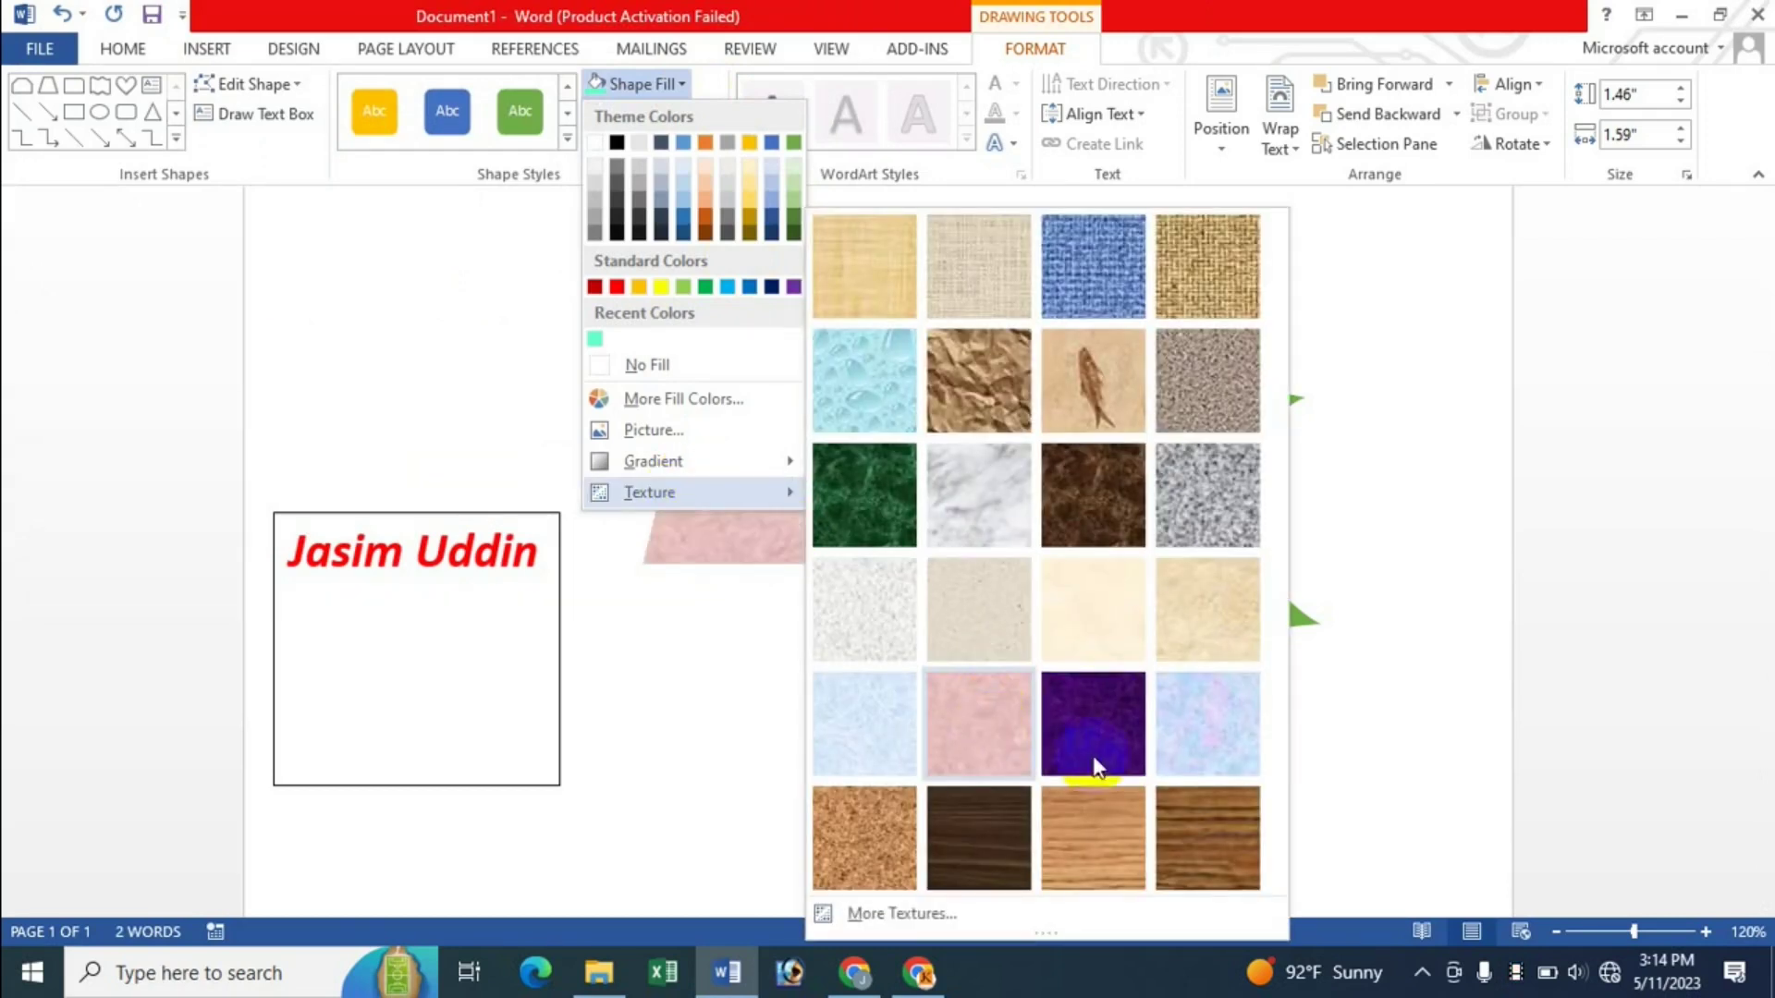
{"action": "left_click", "coordinate": [1115, 739]}
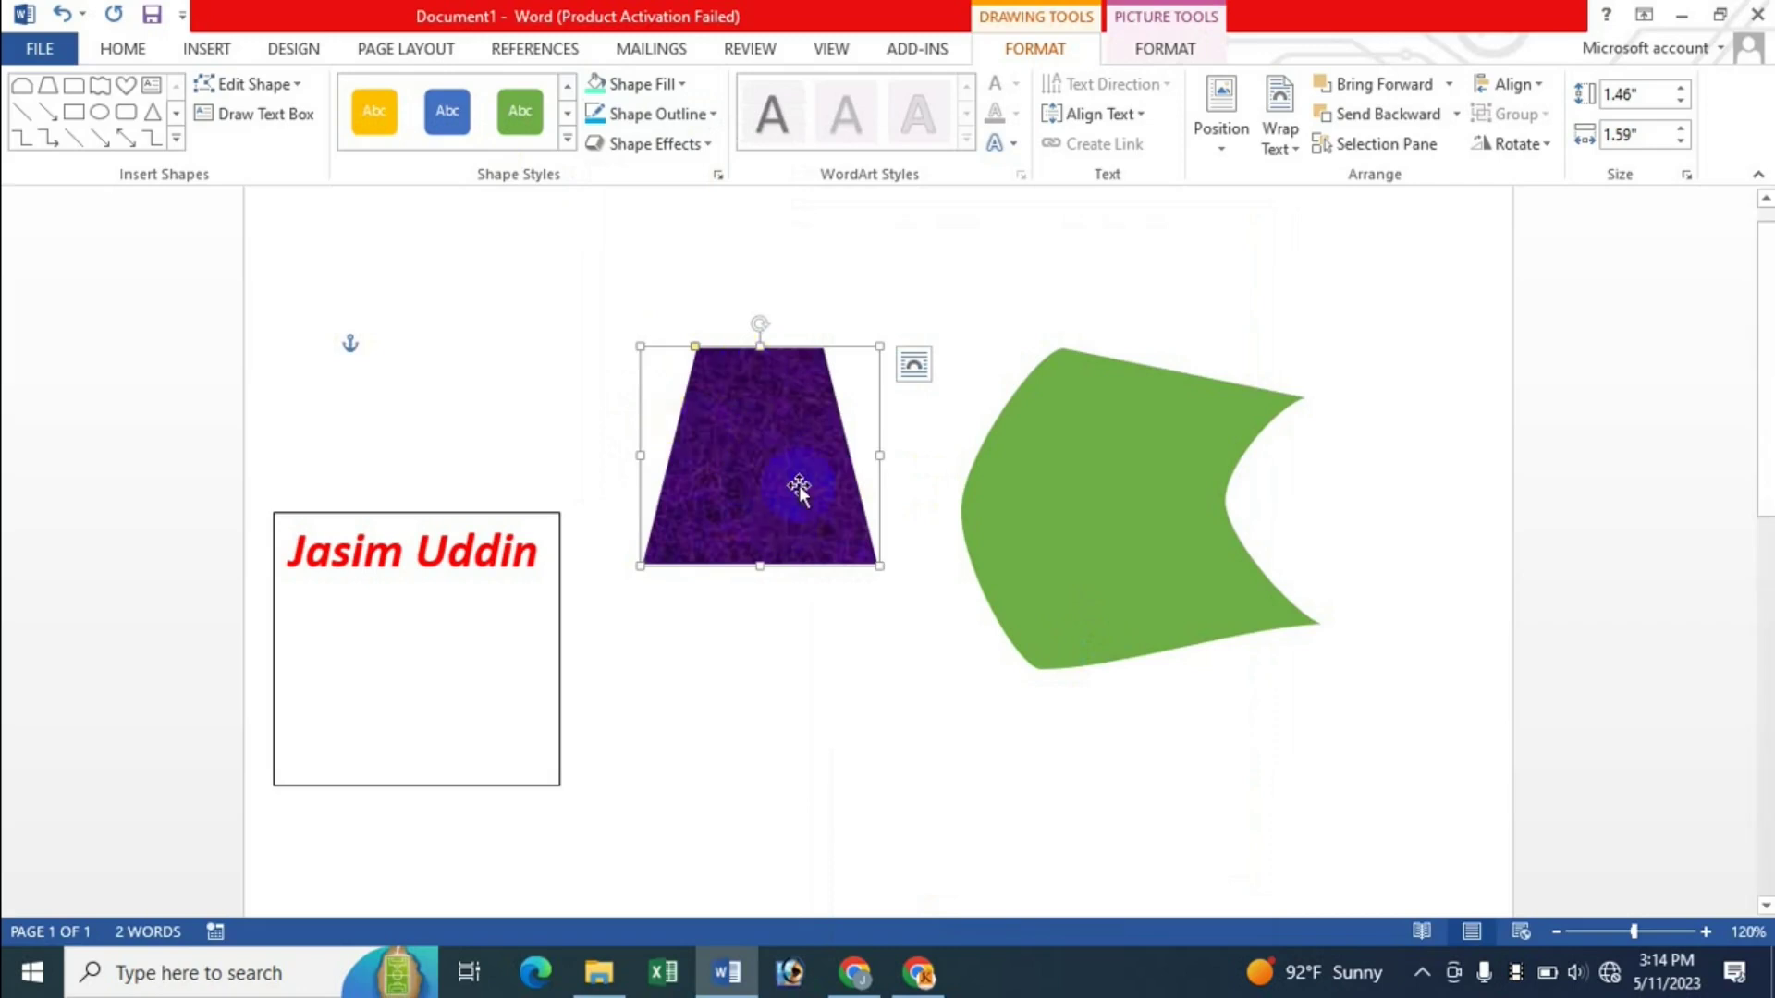
{"action": "left_click", "coordinate": [689, 84]}
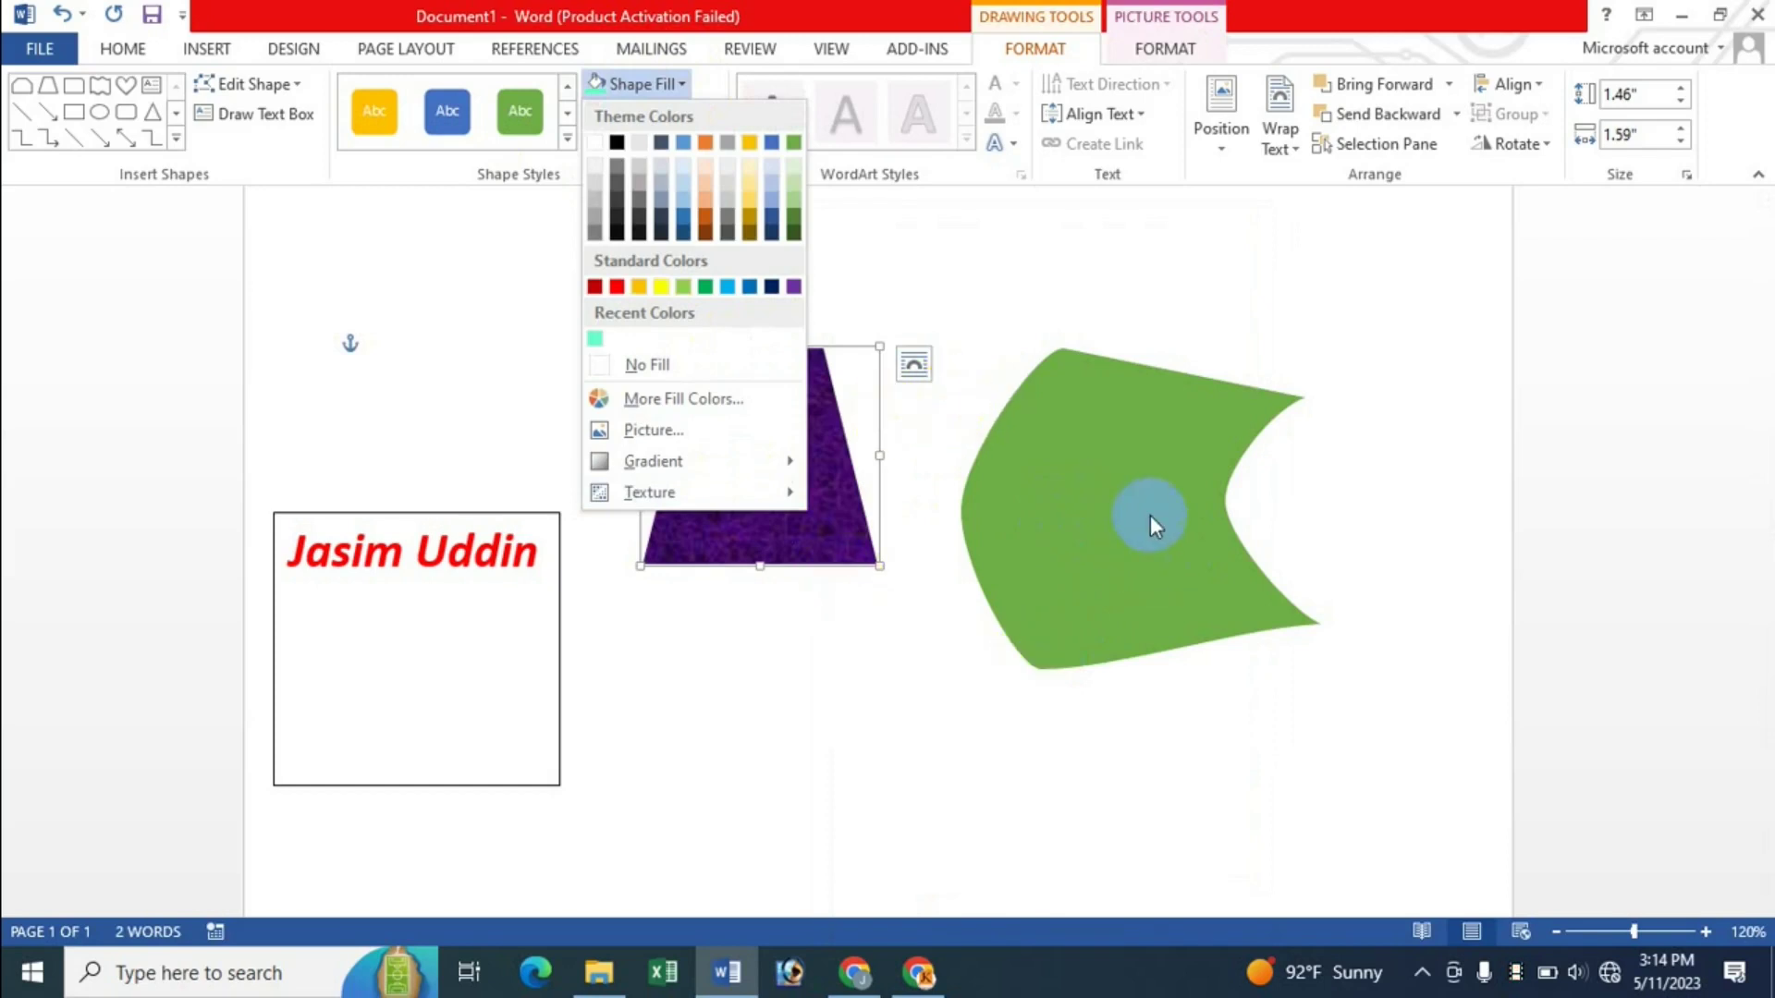
{"action": "left_click", "coordinate": [723, 491]}
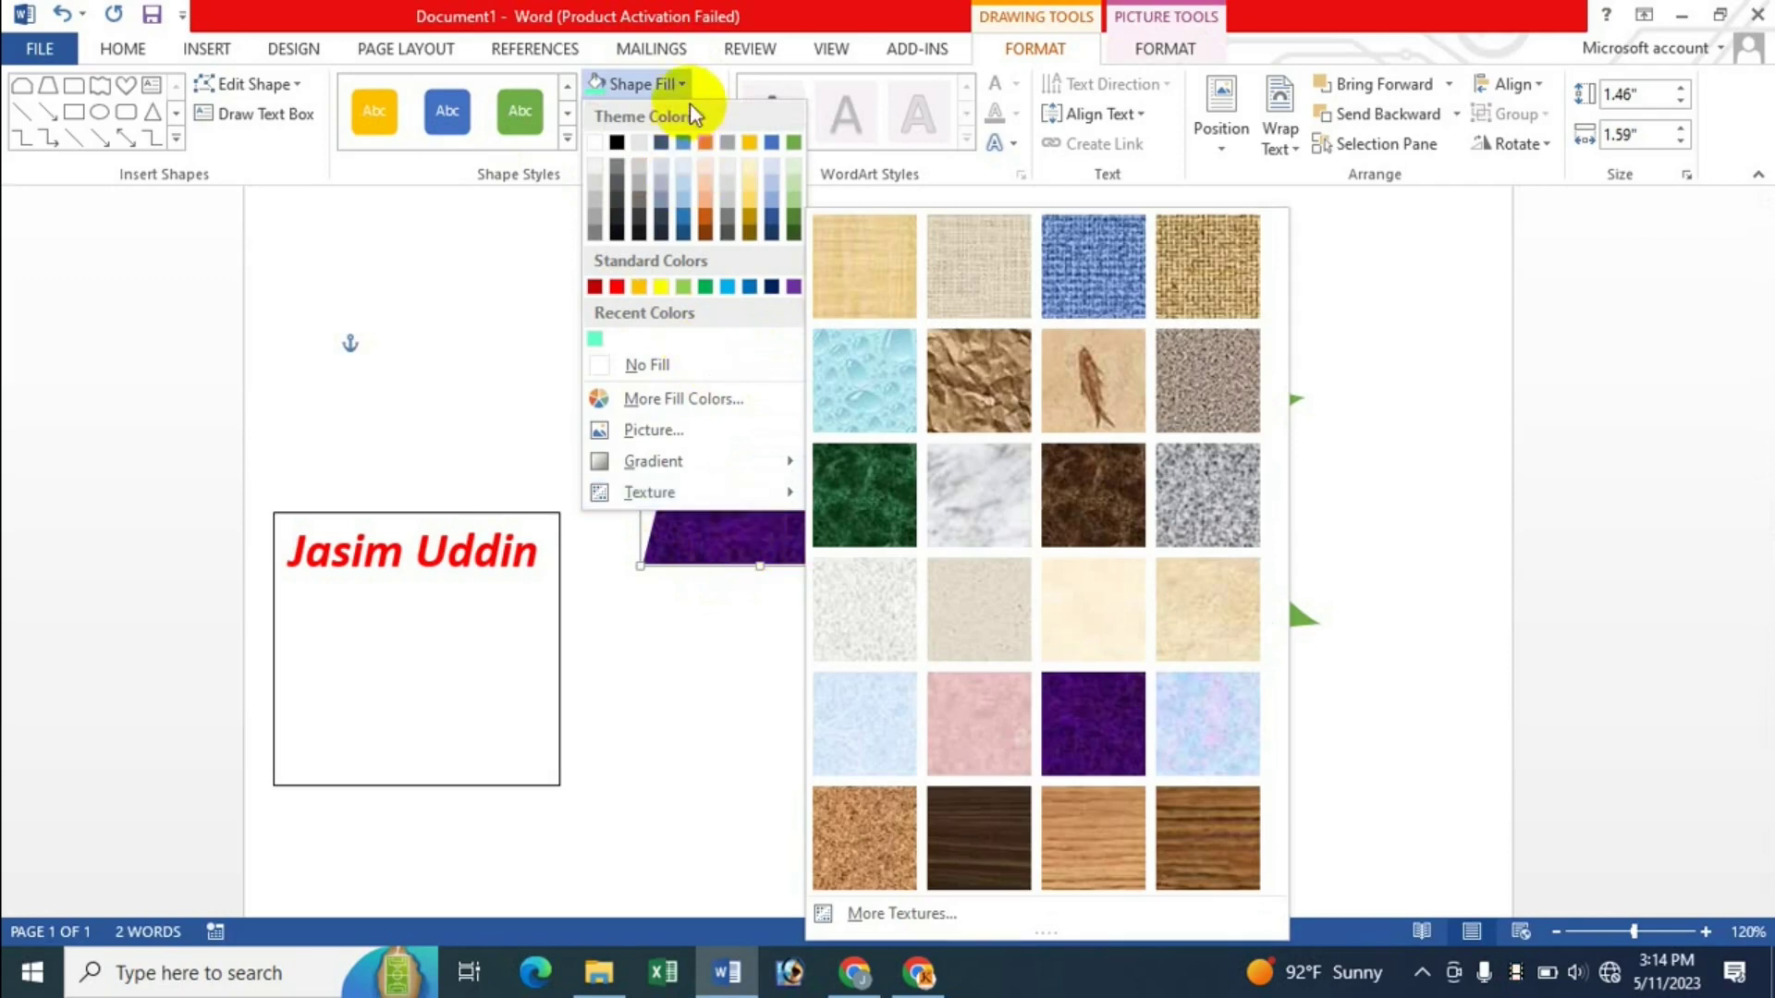
{"action": "left_click", "coordinate": [795, 20]}
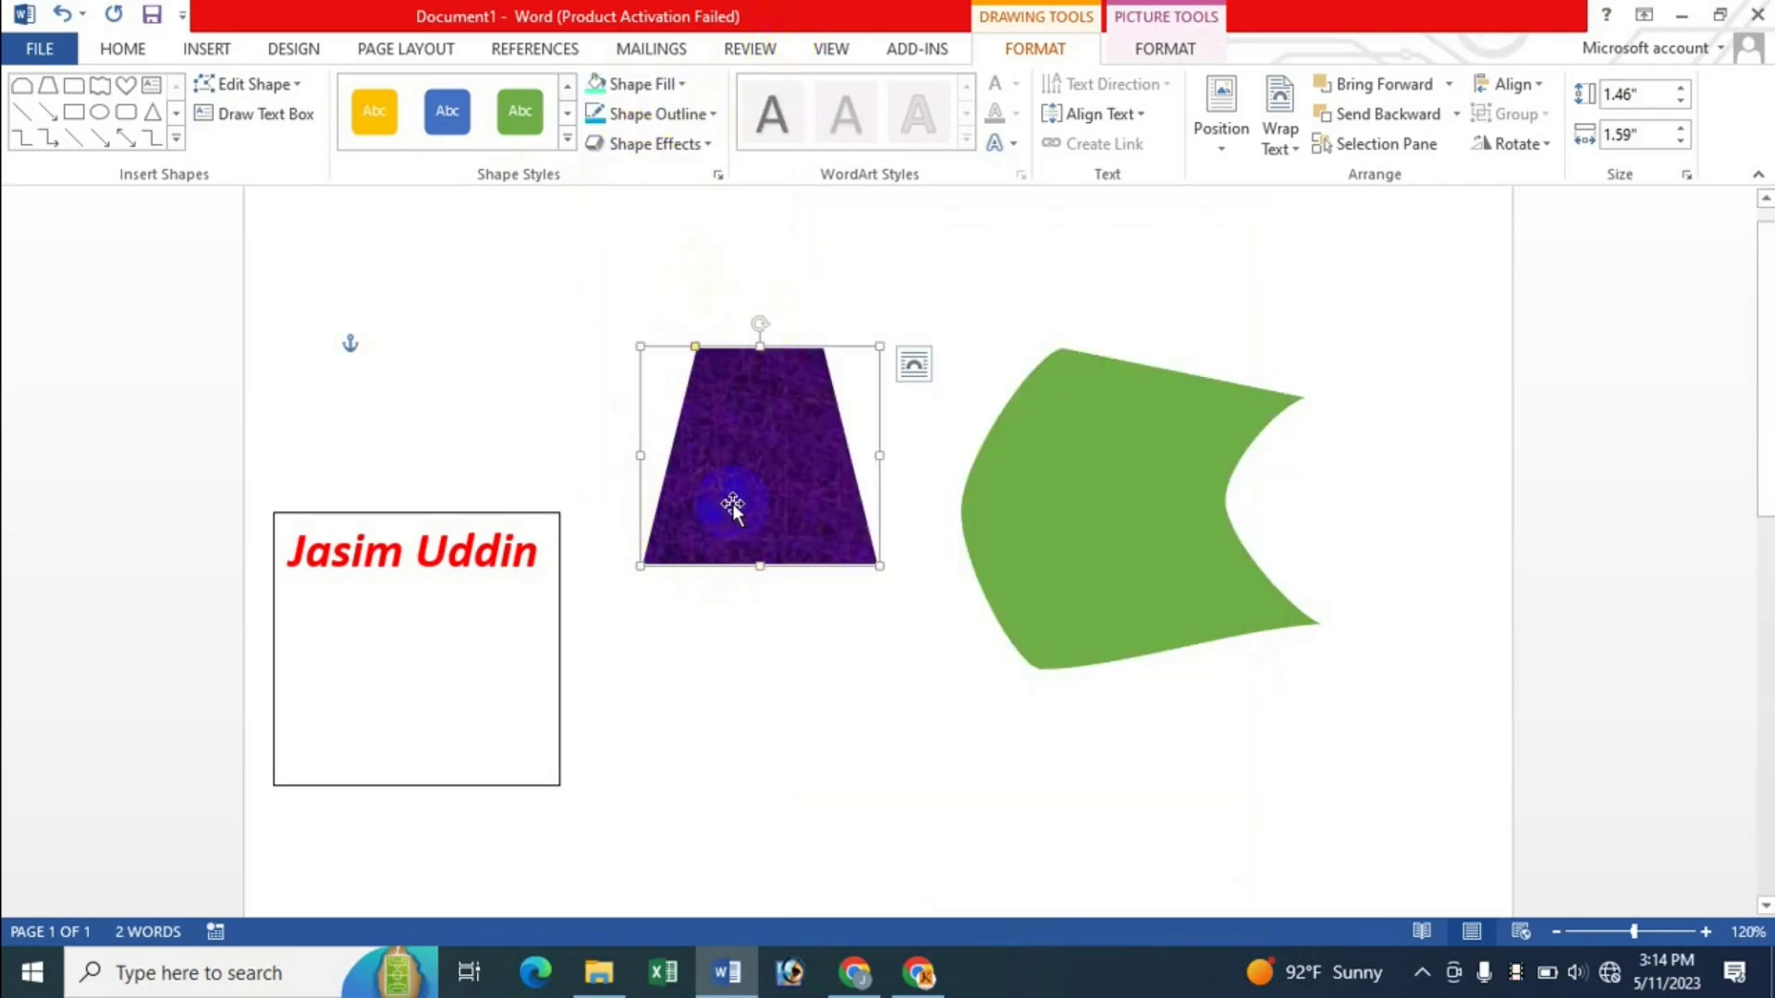
{"action": "left_click", "coordinate": [712, 113]}
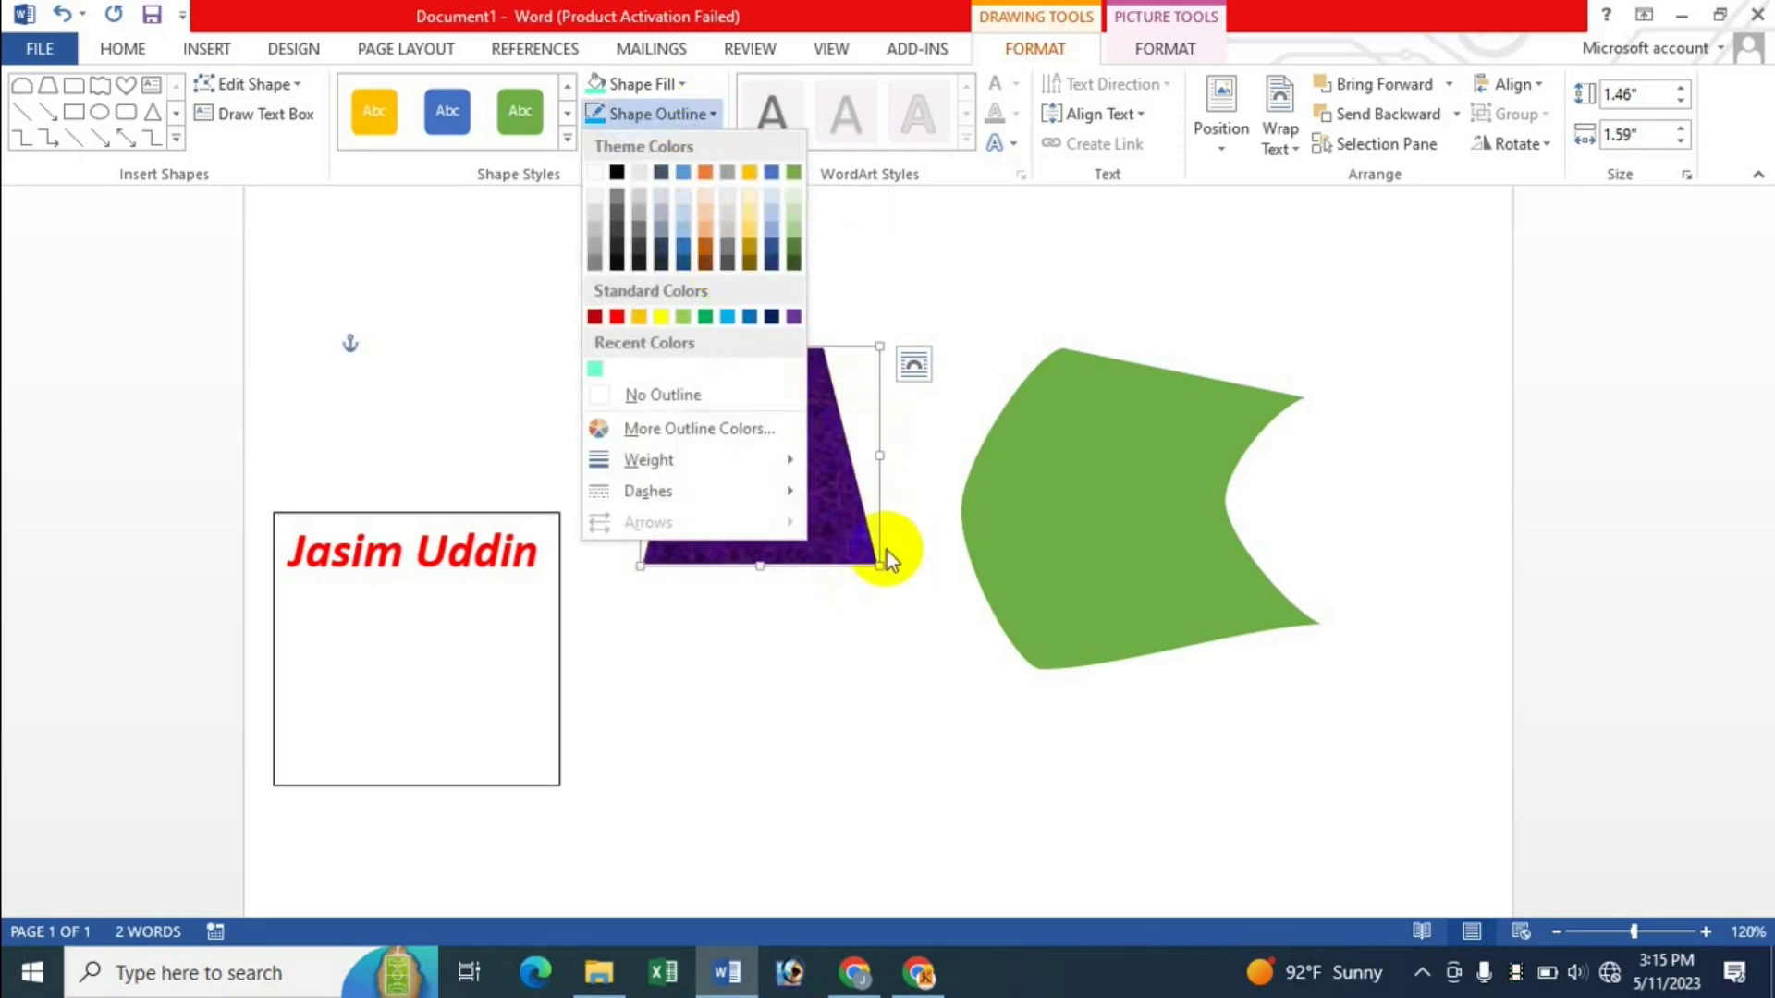
{"action": "left_click", "coordinate": [1093, 516]}
{"action": "left_click", "coordinate": [1101, 487]}
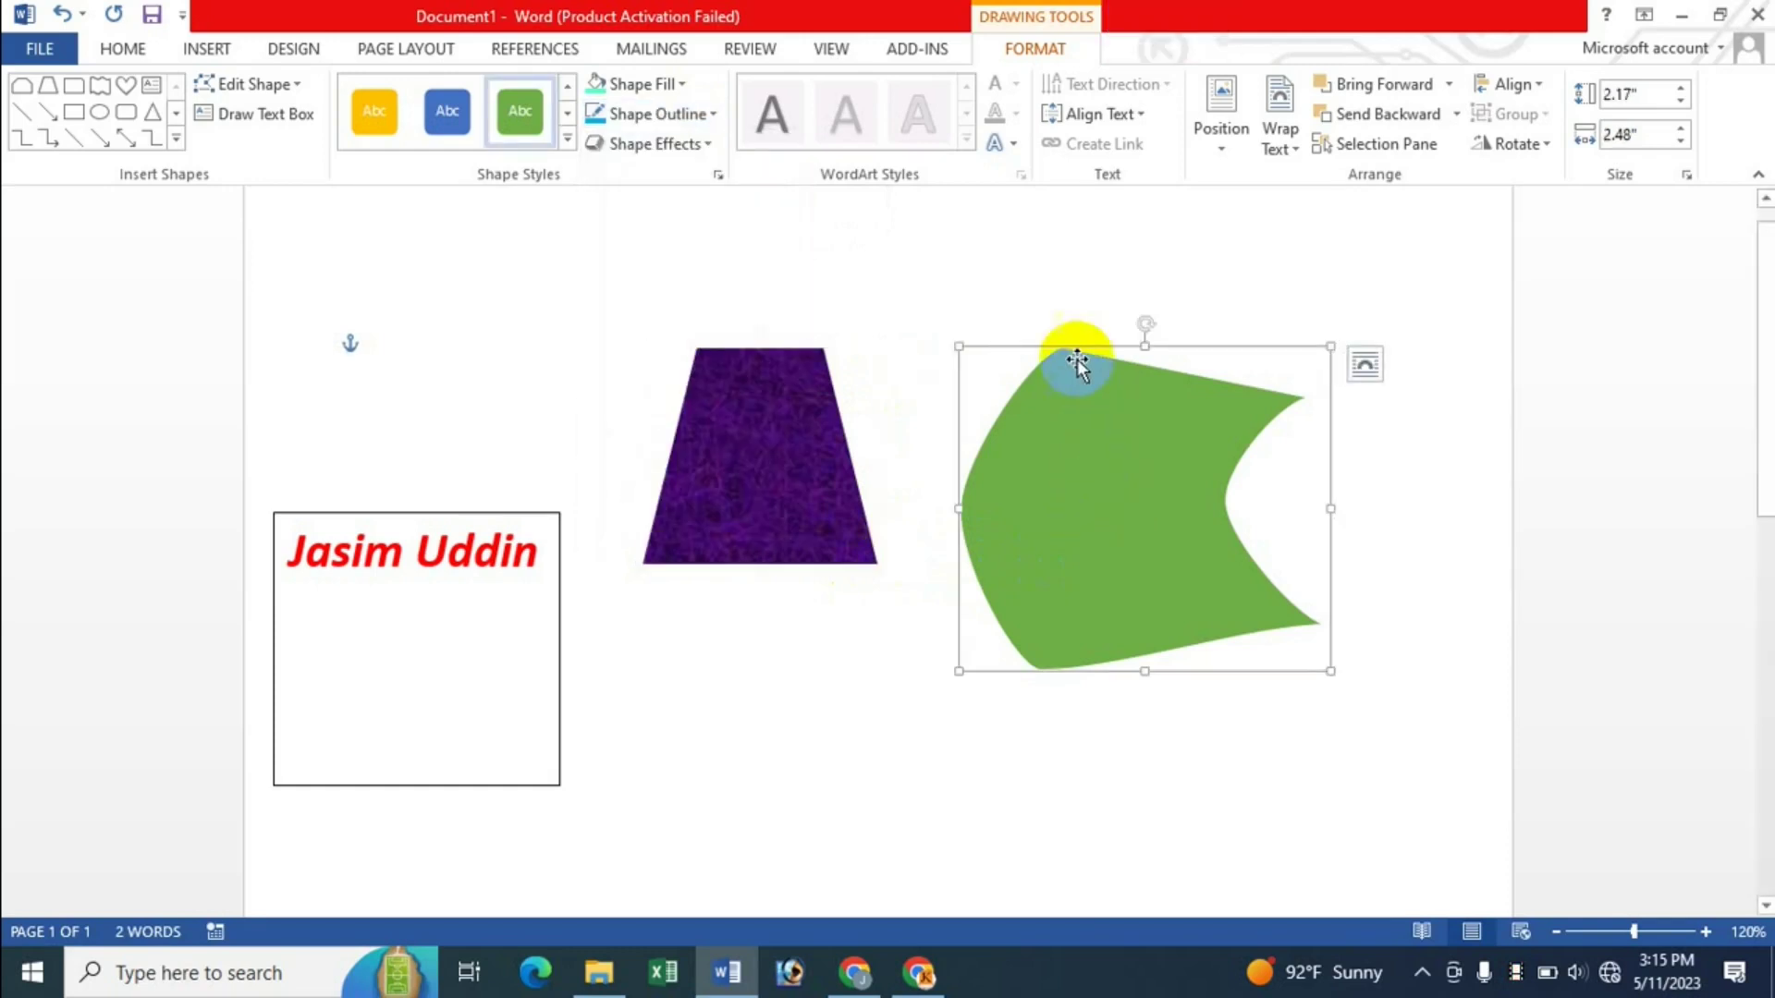
{"action": "left_click", "coordinate": [713, 114]}
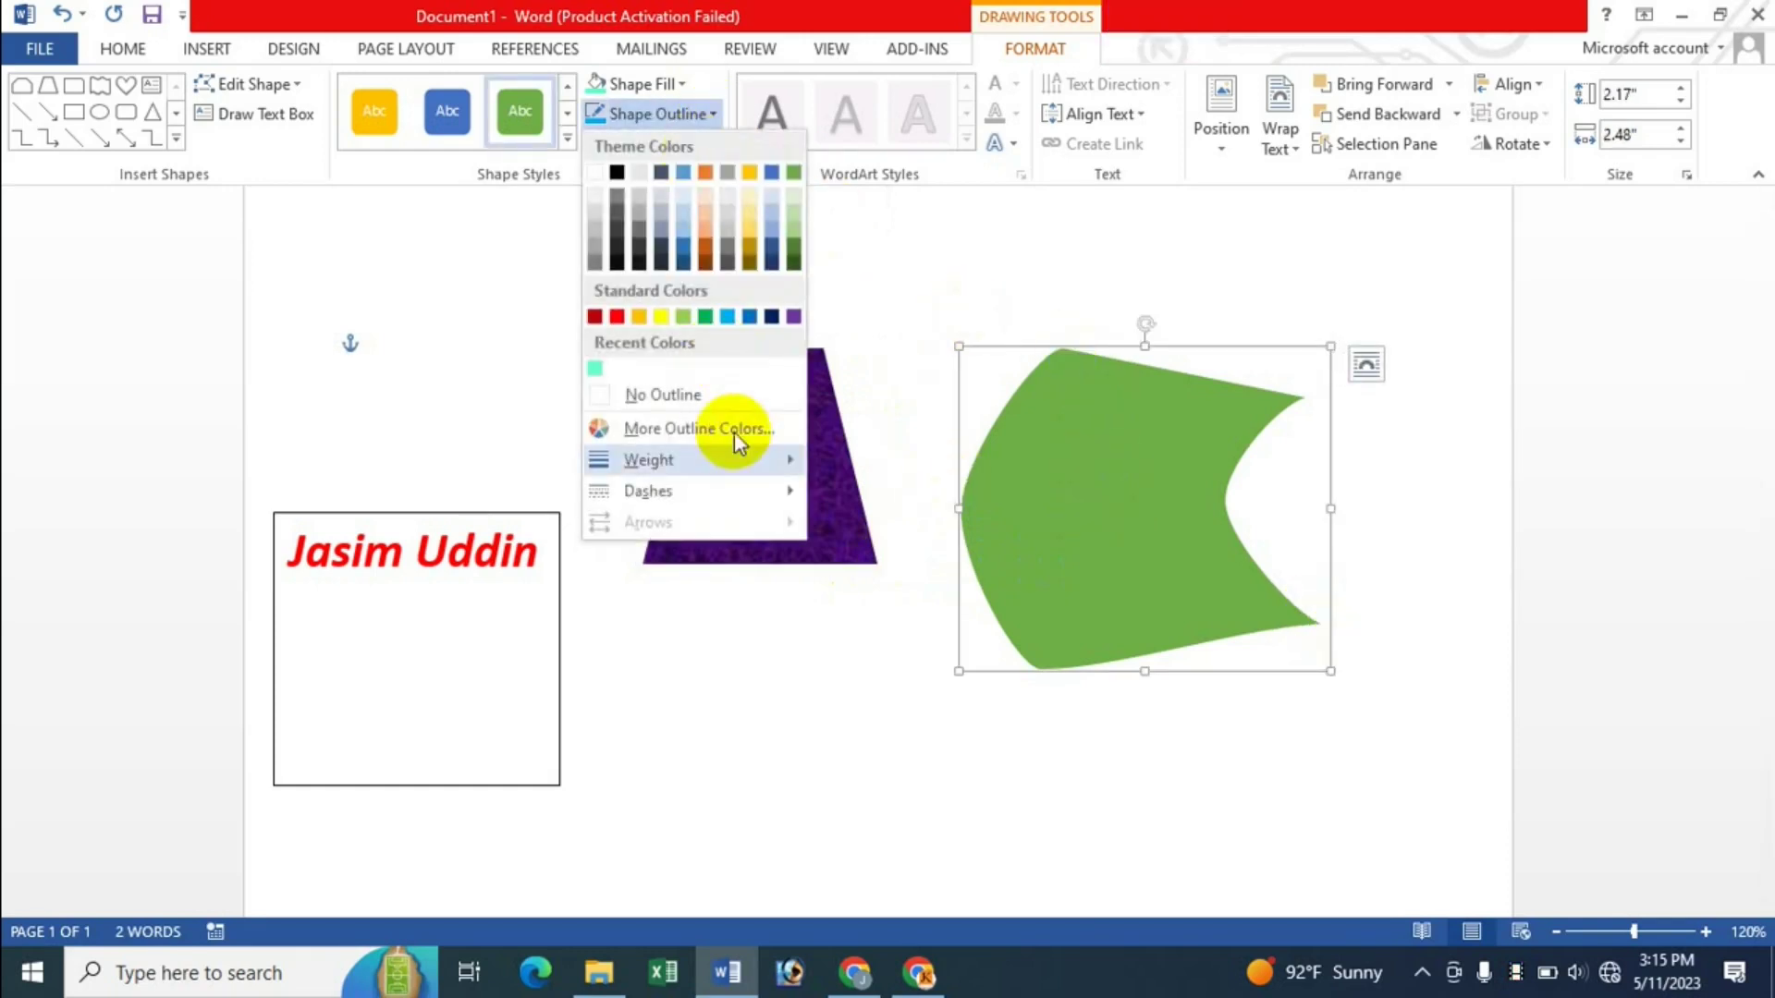
{"action": "left_click", "coordinate": [750, 266]}
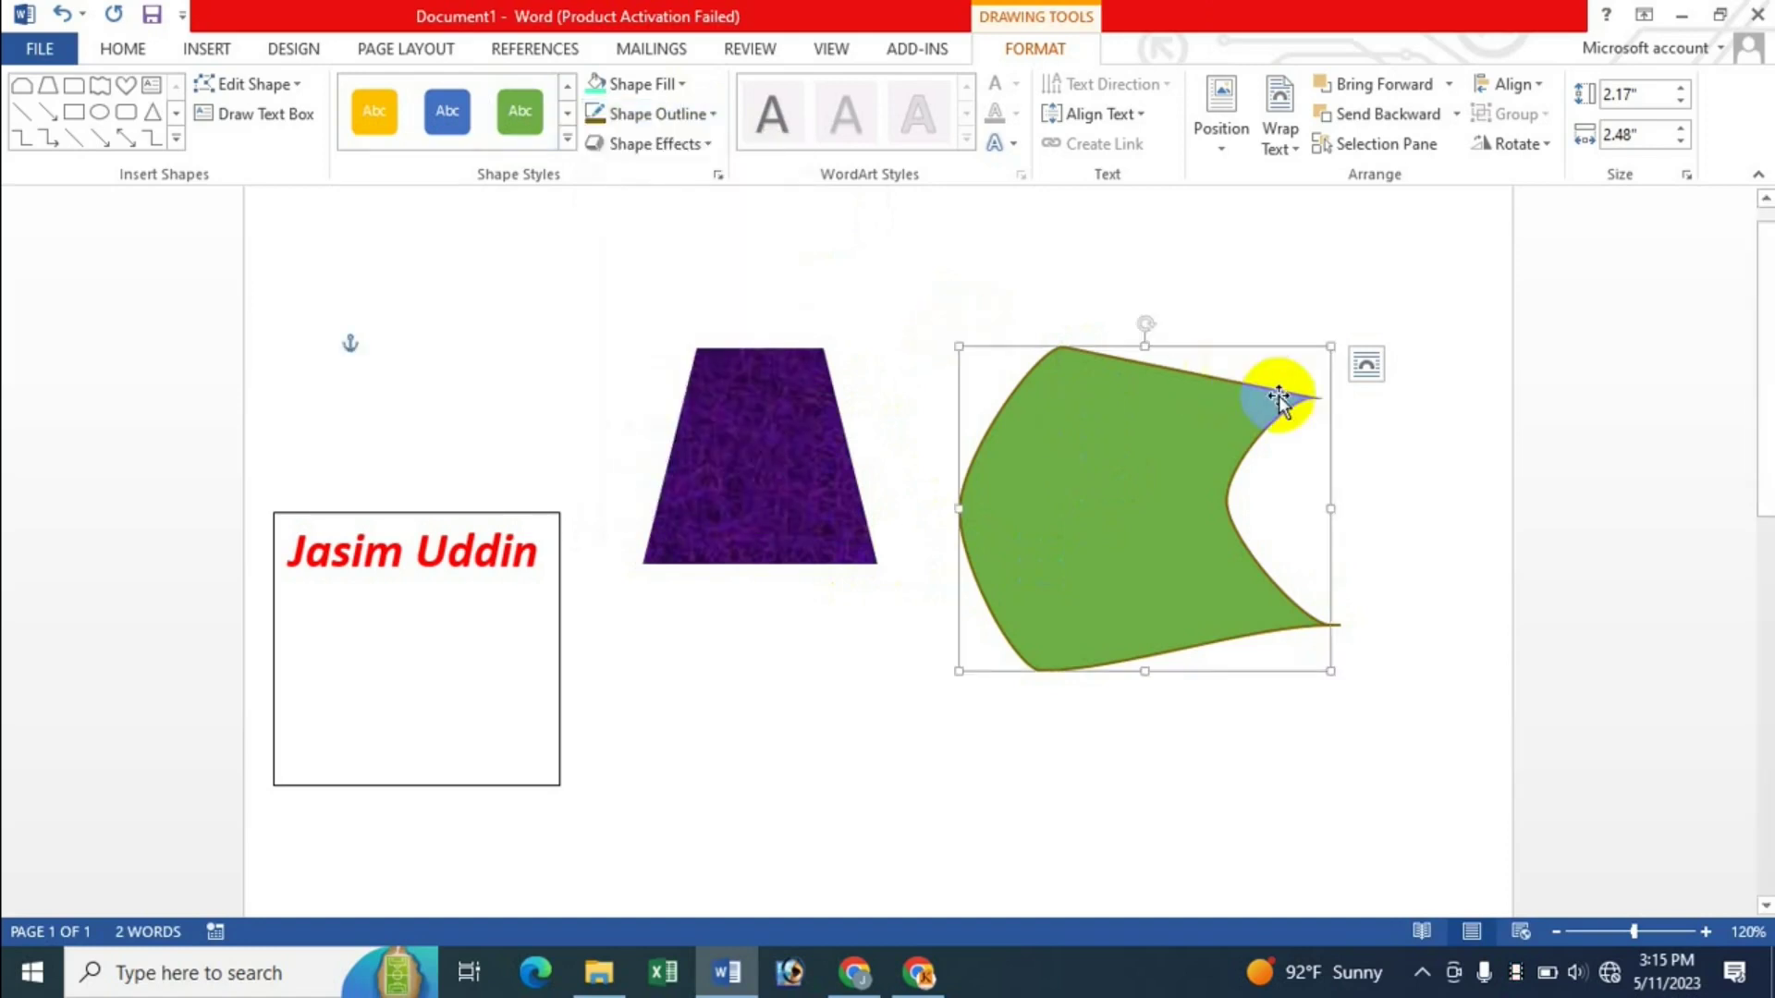
{"action": "left_click", "coordinate": [711, 115]}
{"action": "mouse_move", "coordinate": [649, 458]}
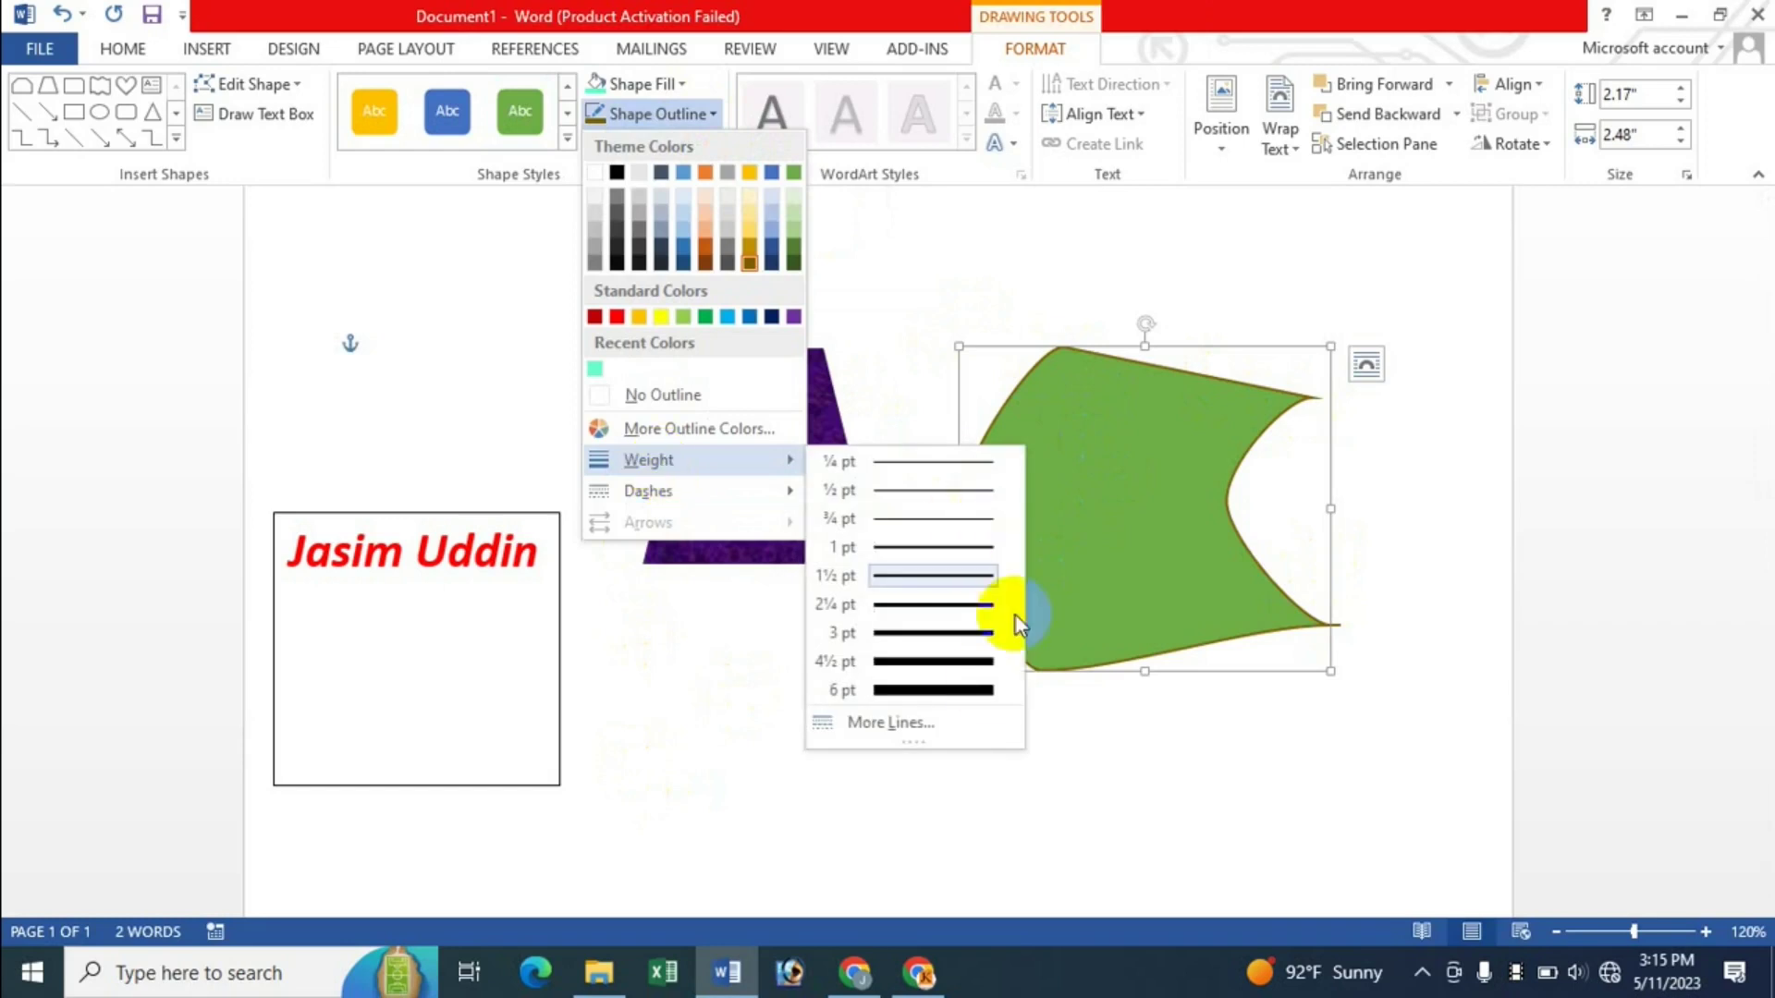
{"action": "left_click", "coordinate": [951, 689]}
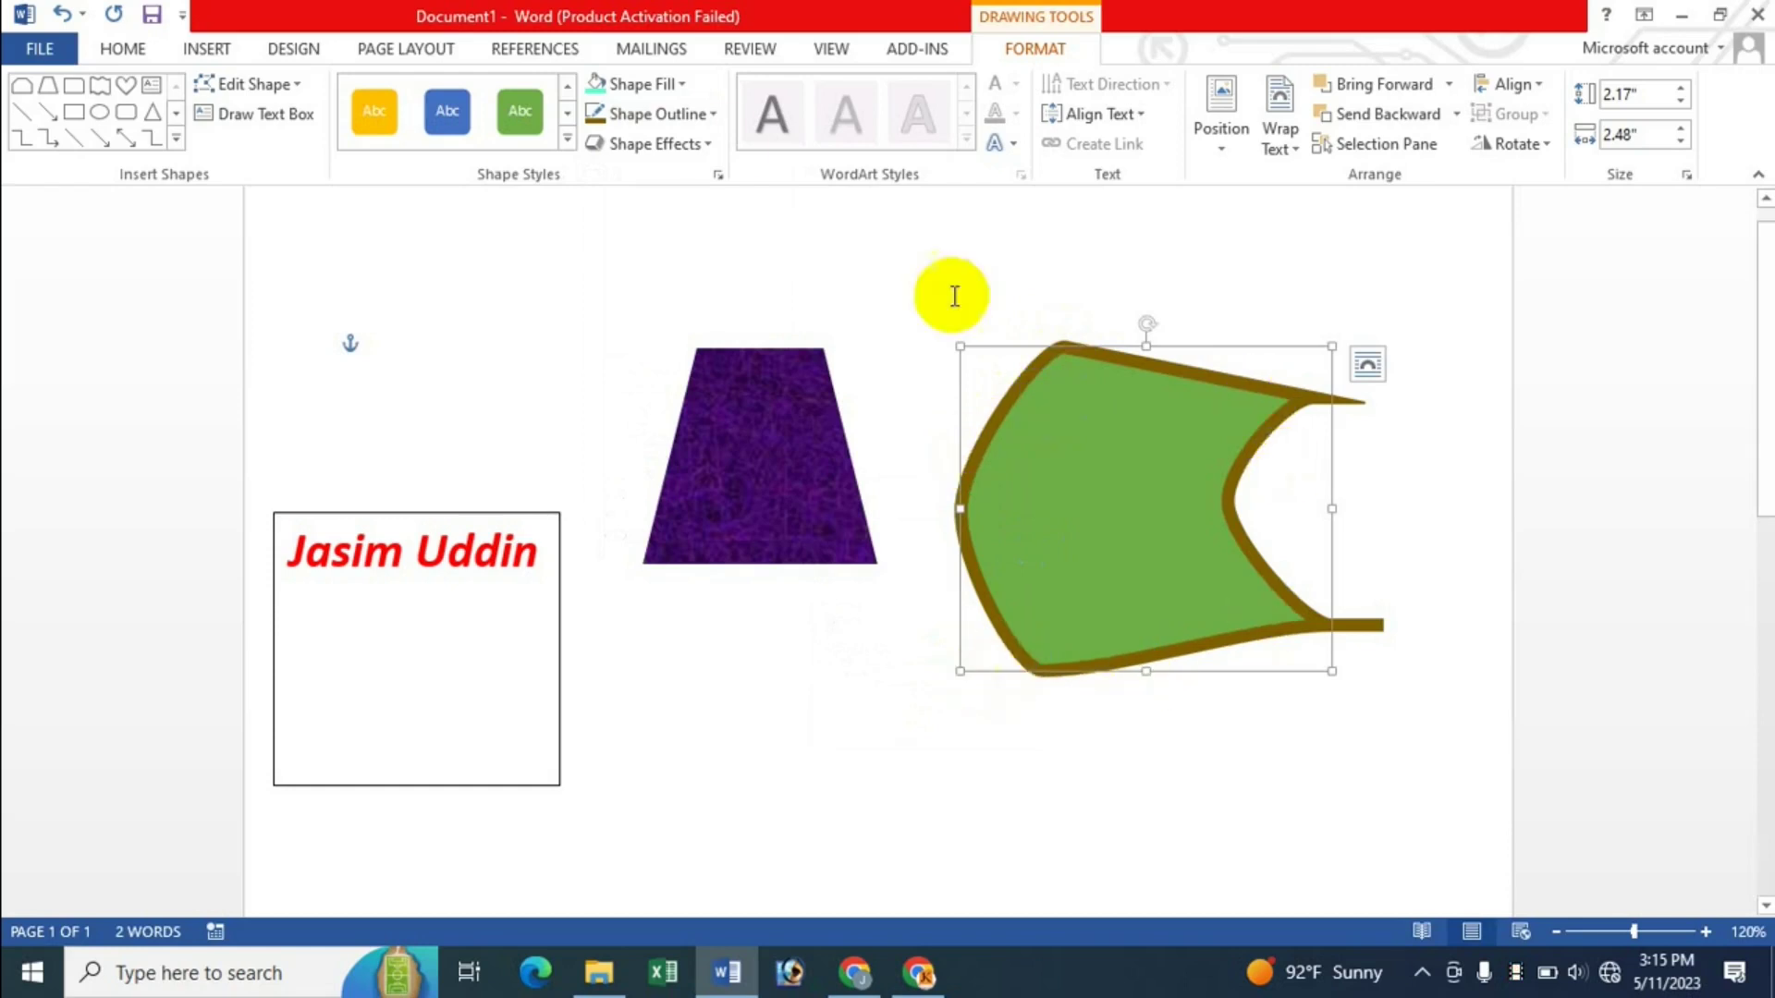
{"action": "left_click", "coordinate": [710, 114]}
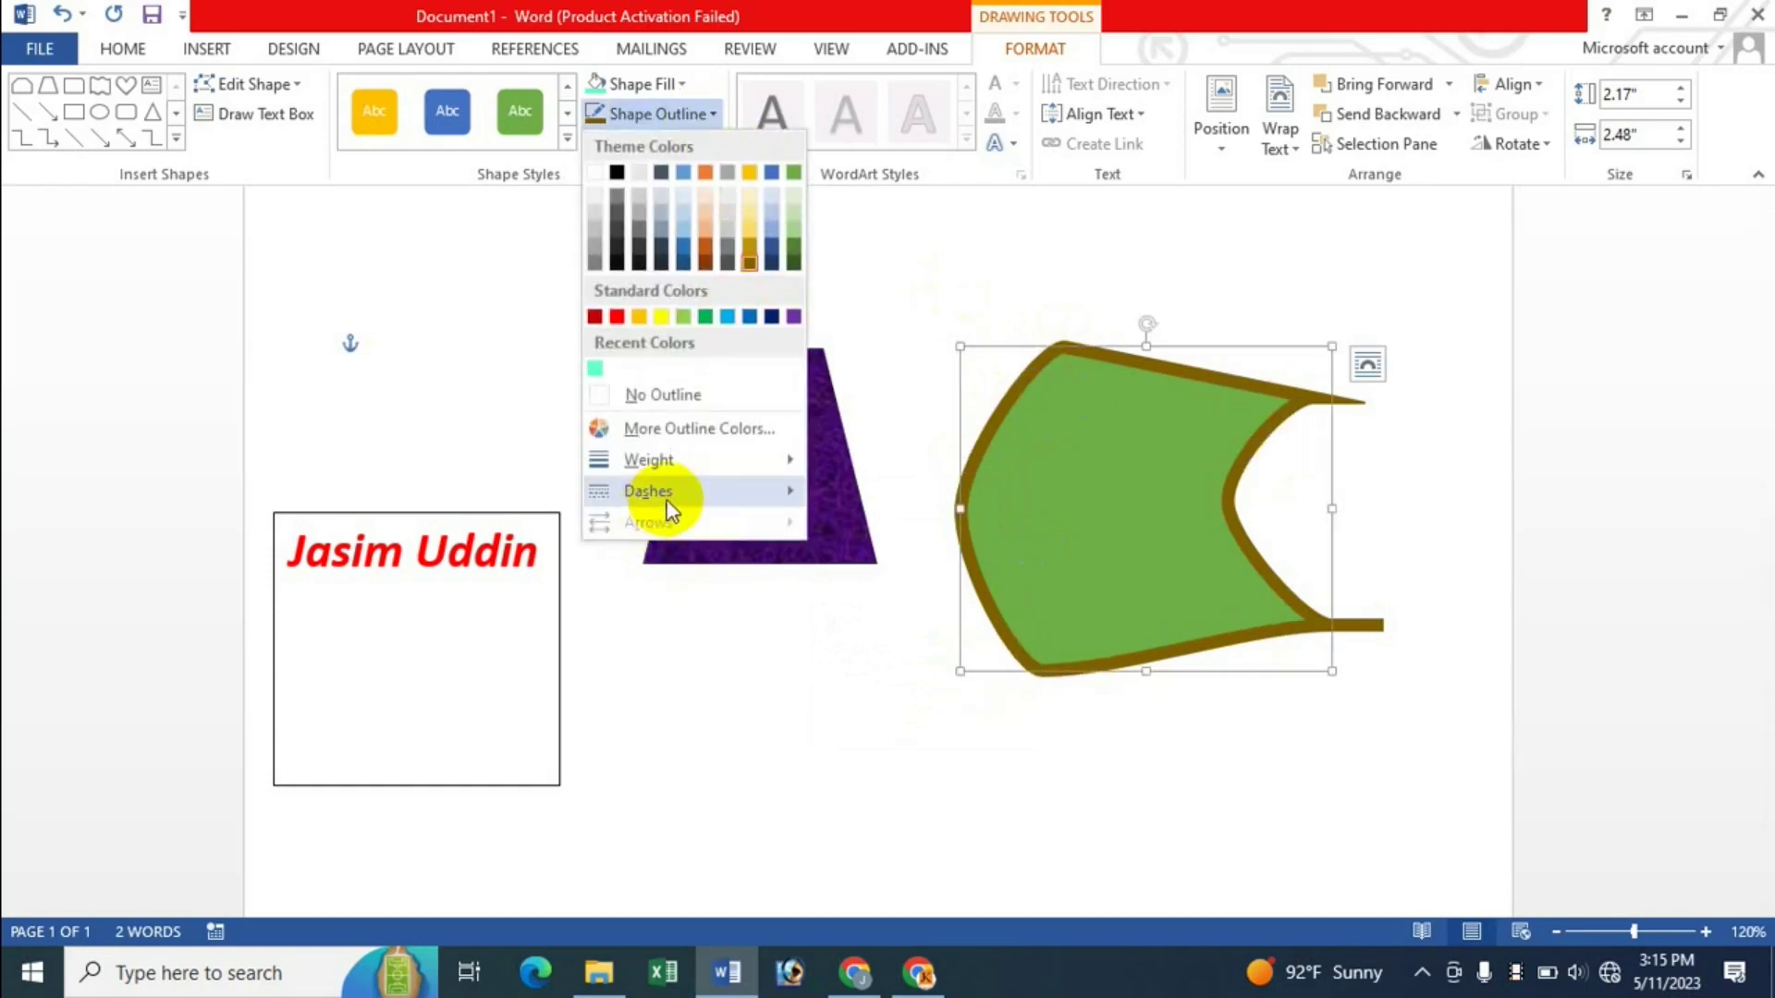
{"action": "mouse_move", "coordinate": [647, 491]}
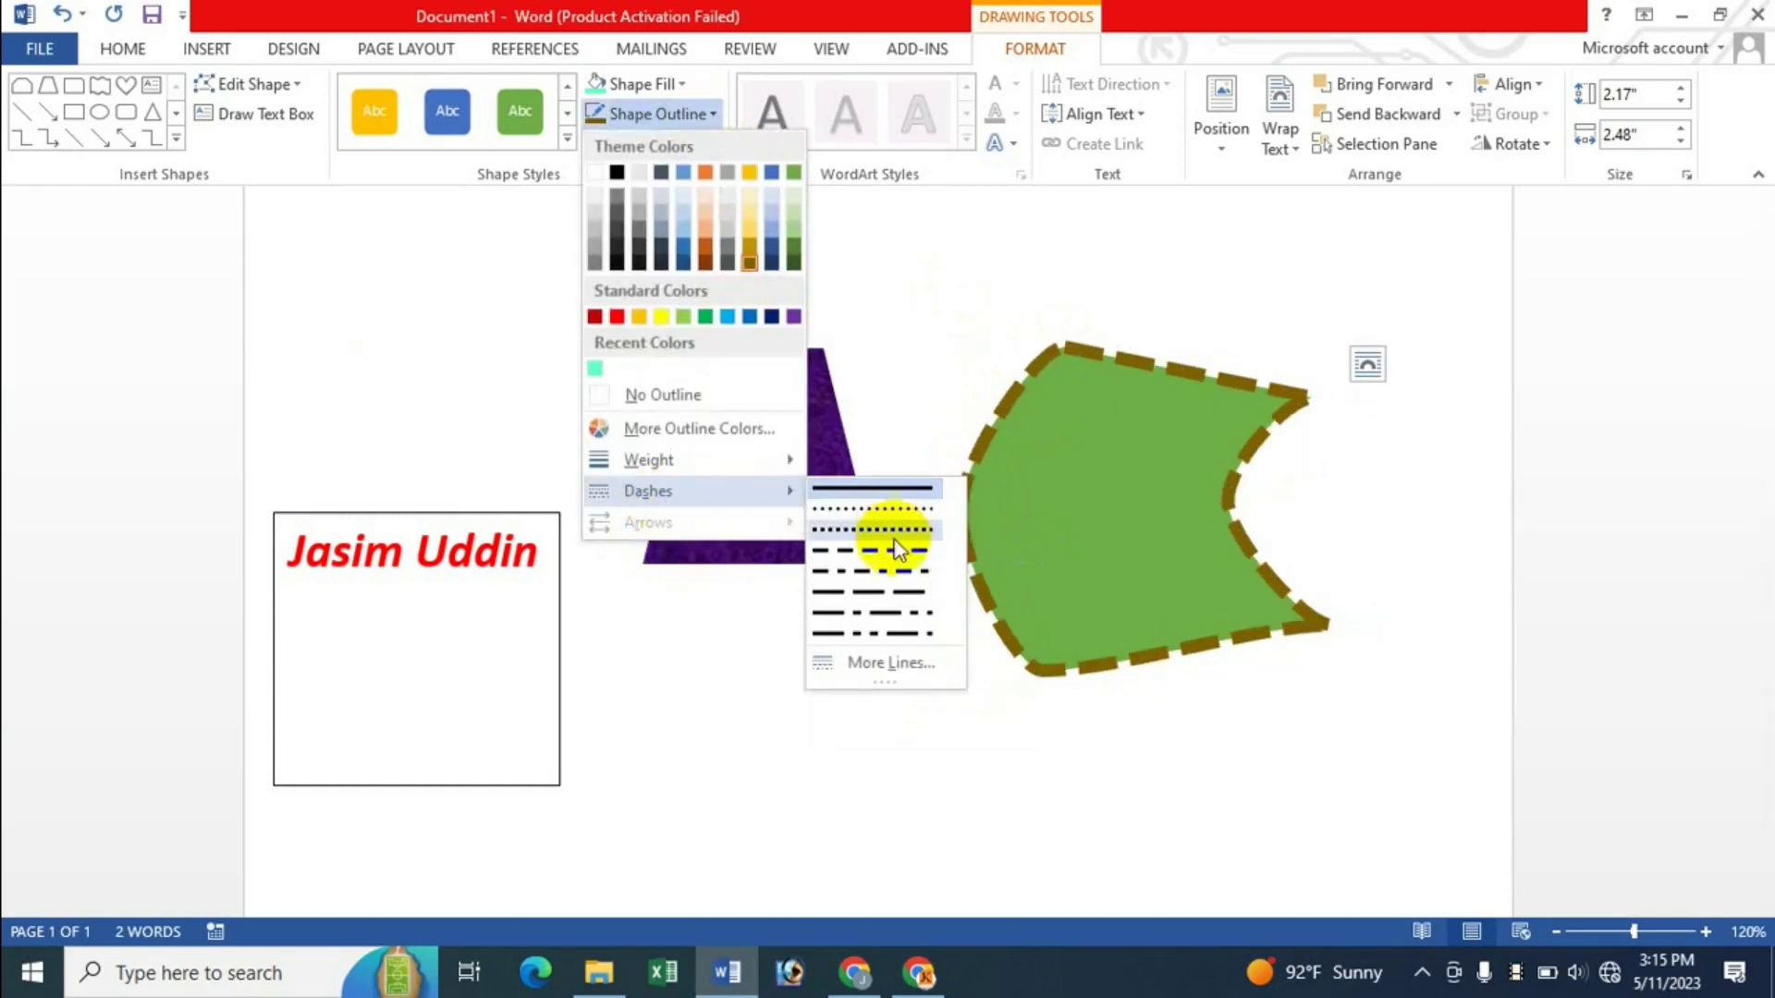
{"action": "left_click", "coordinate": [897, 554]}
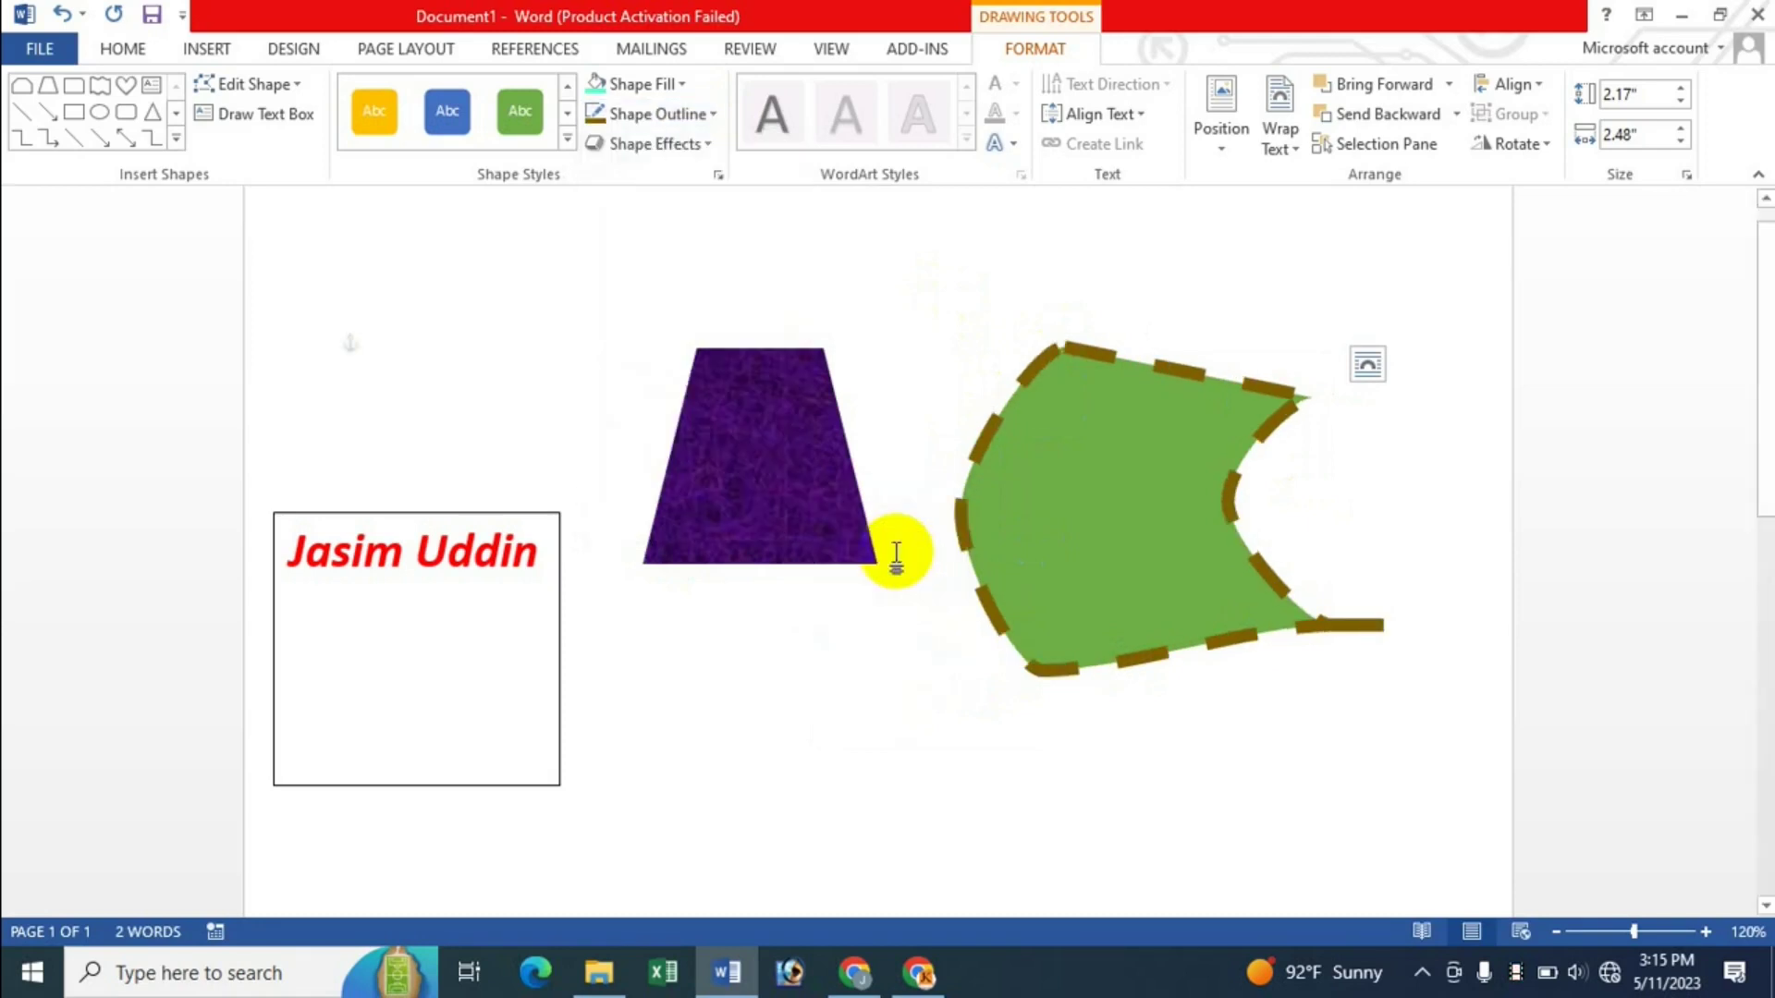
{"action": "left_click", "coordinate": [666, 114]}
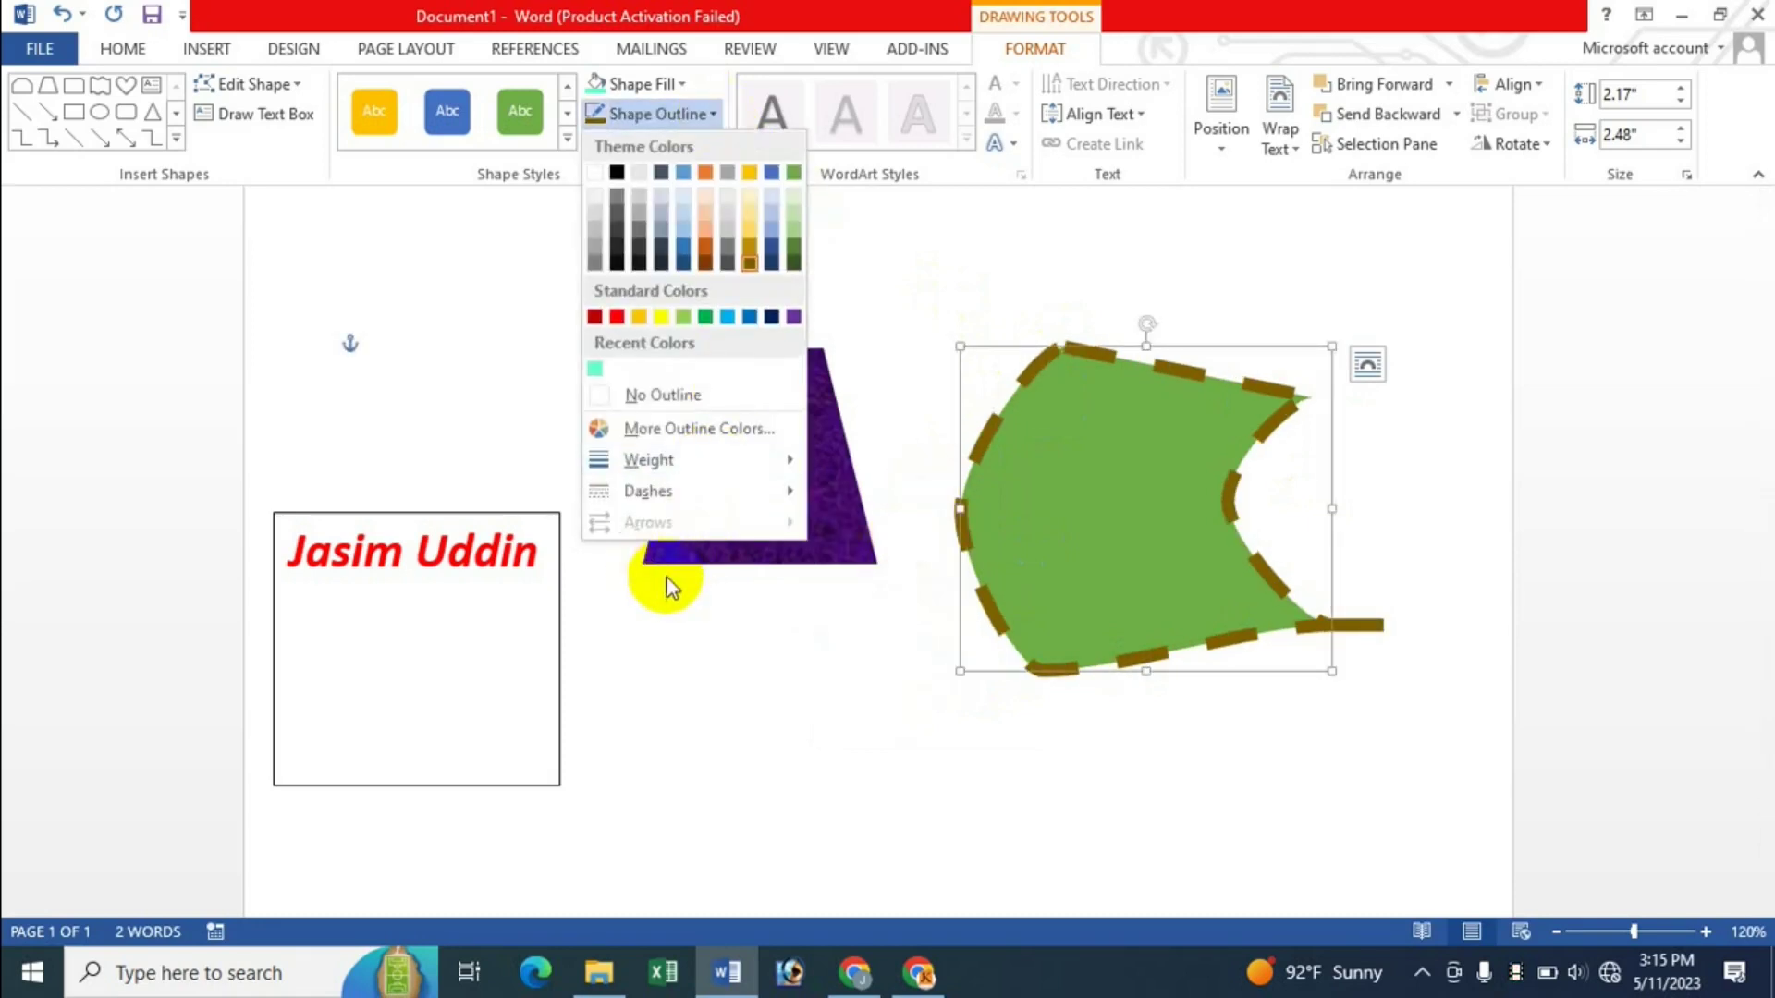
{"action": "left_click", "coordinate": [726, 434]}
{"action": "left_click", "coordinate": [1056, 316]}
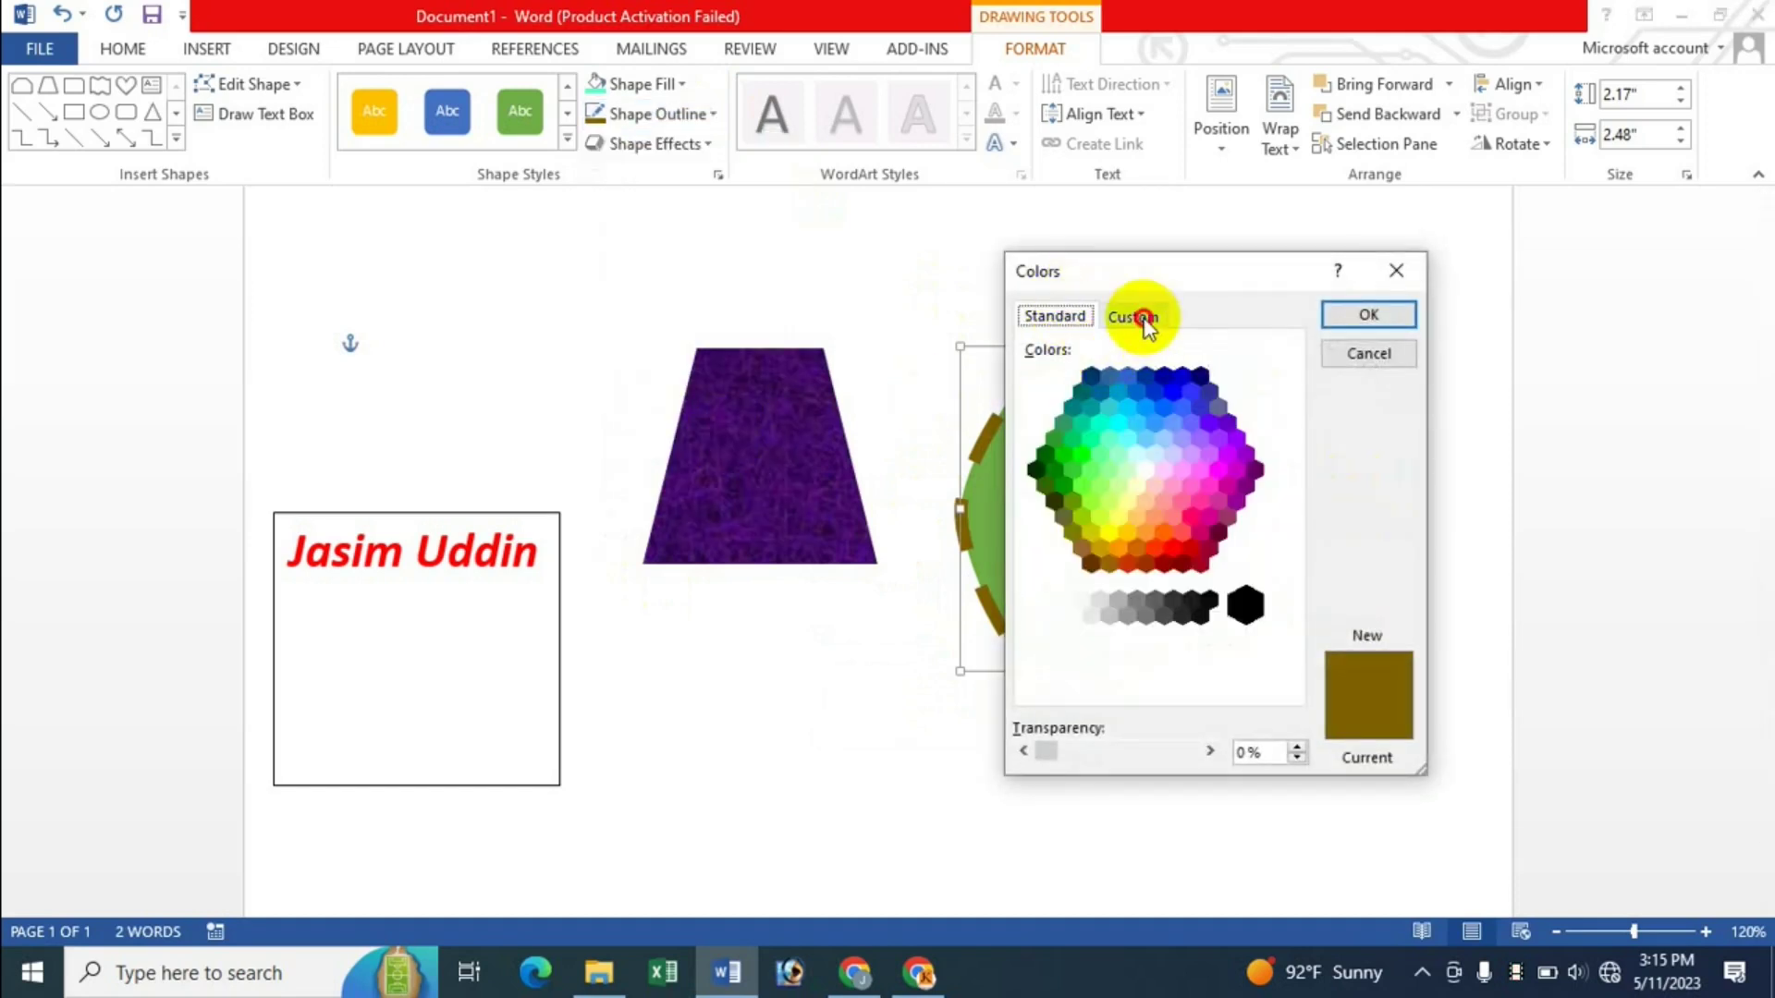
{"action": "left_click", "coordinate": [1145, 317]}
{"action": "left_click", "coordinate": [1094, 422]}
{"action": "left_click", "coordinate": [1367, 314]}
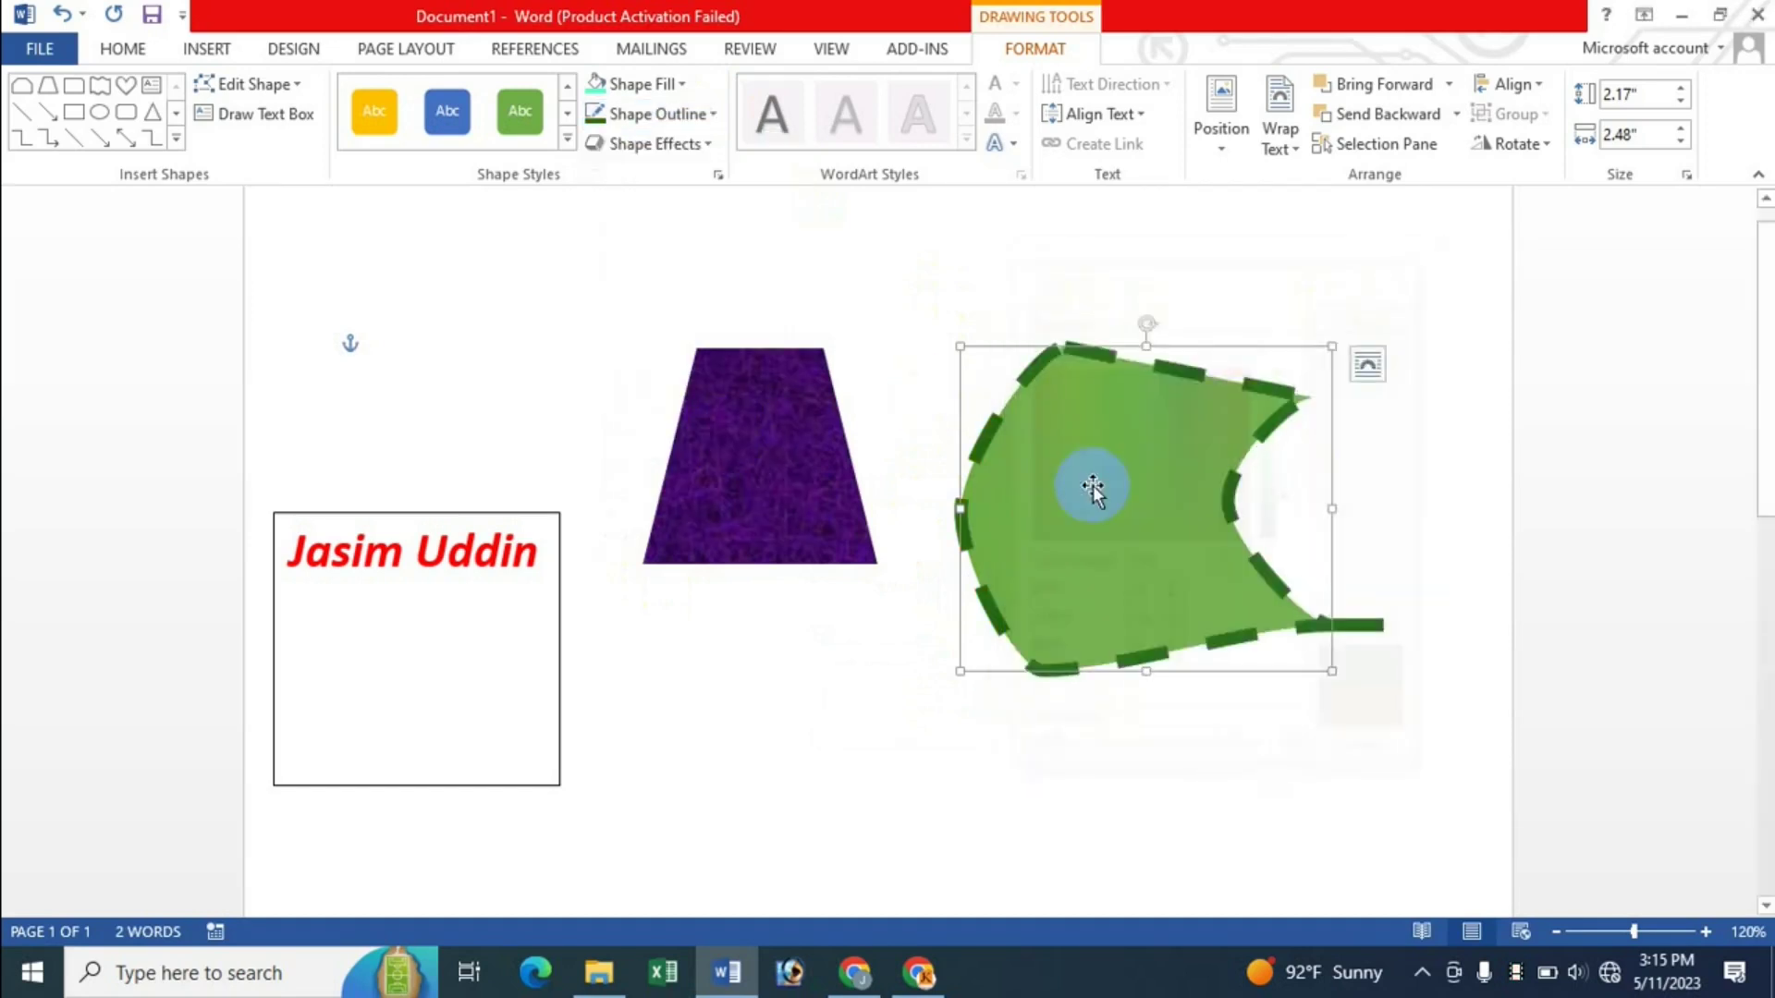
{"action": "left_click", "coordinate": [711, 113]}
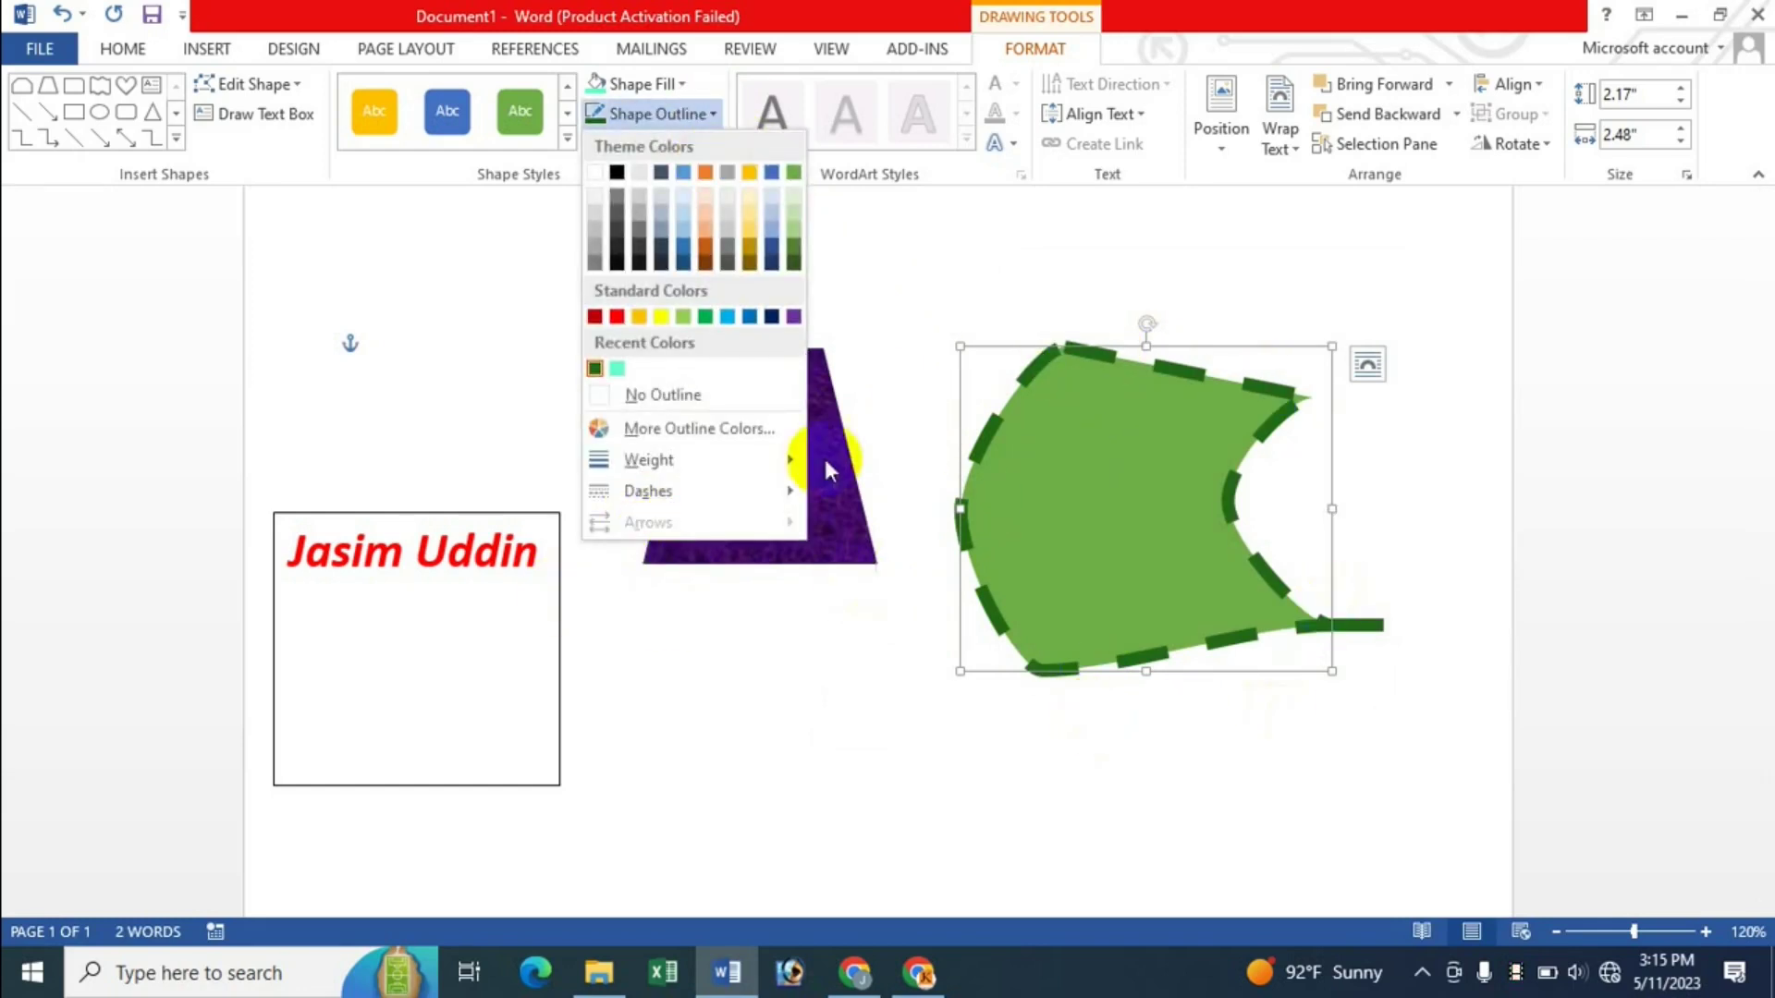
{"action": "left_click", "coordinate": [669, 398]}
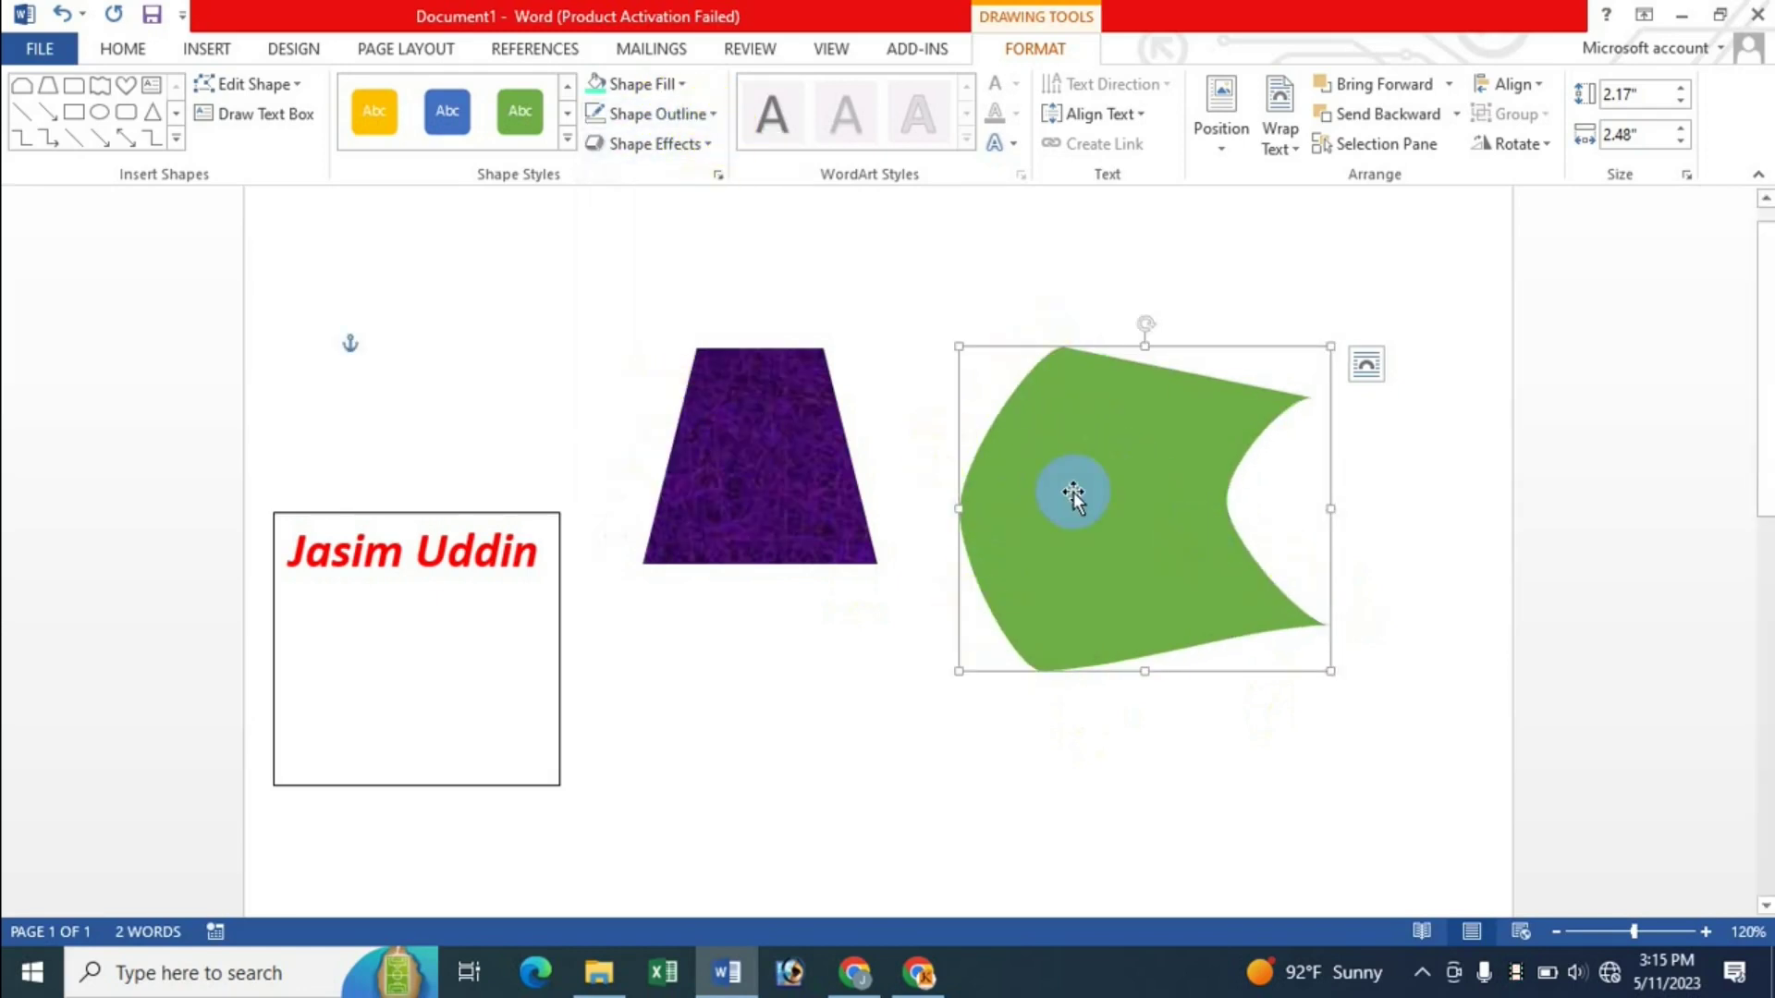
Step: Give the green curved shape a Perspective shadow preset
{"action": "left_click", "coordinate": [706, 146]}
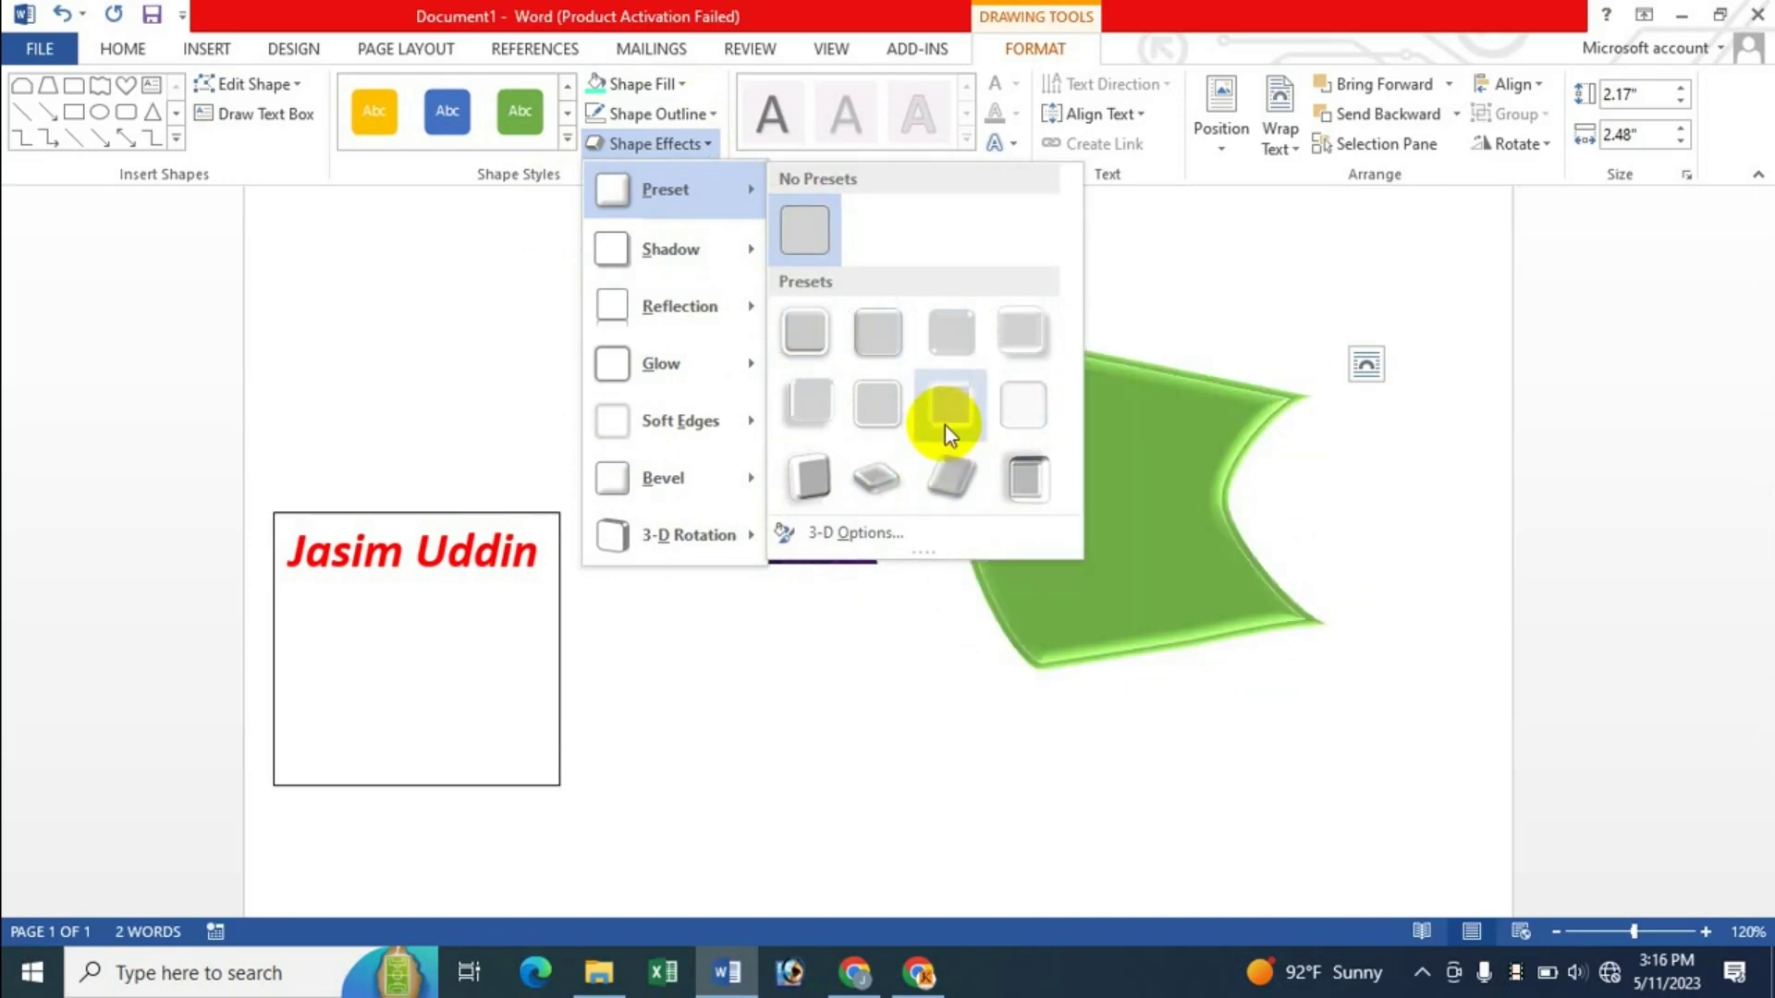
{"action": "mouse_move", "coordinate": [671, 250]}
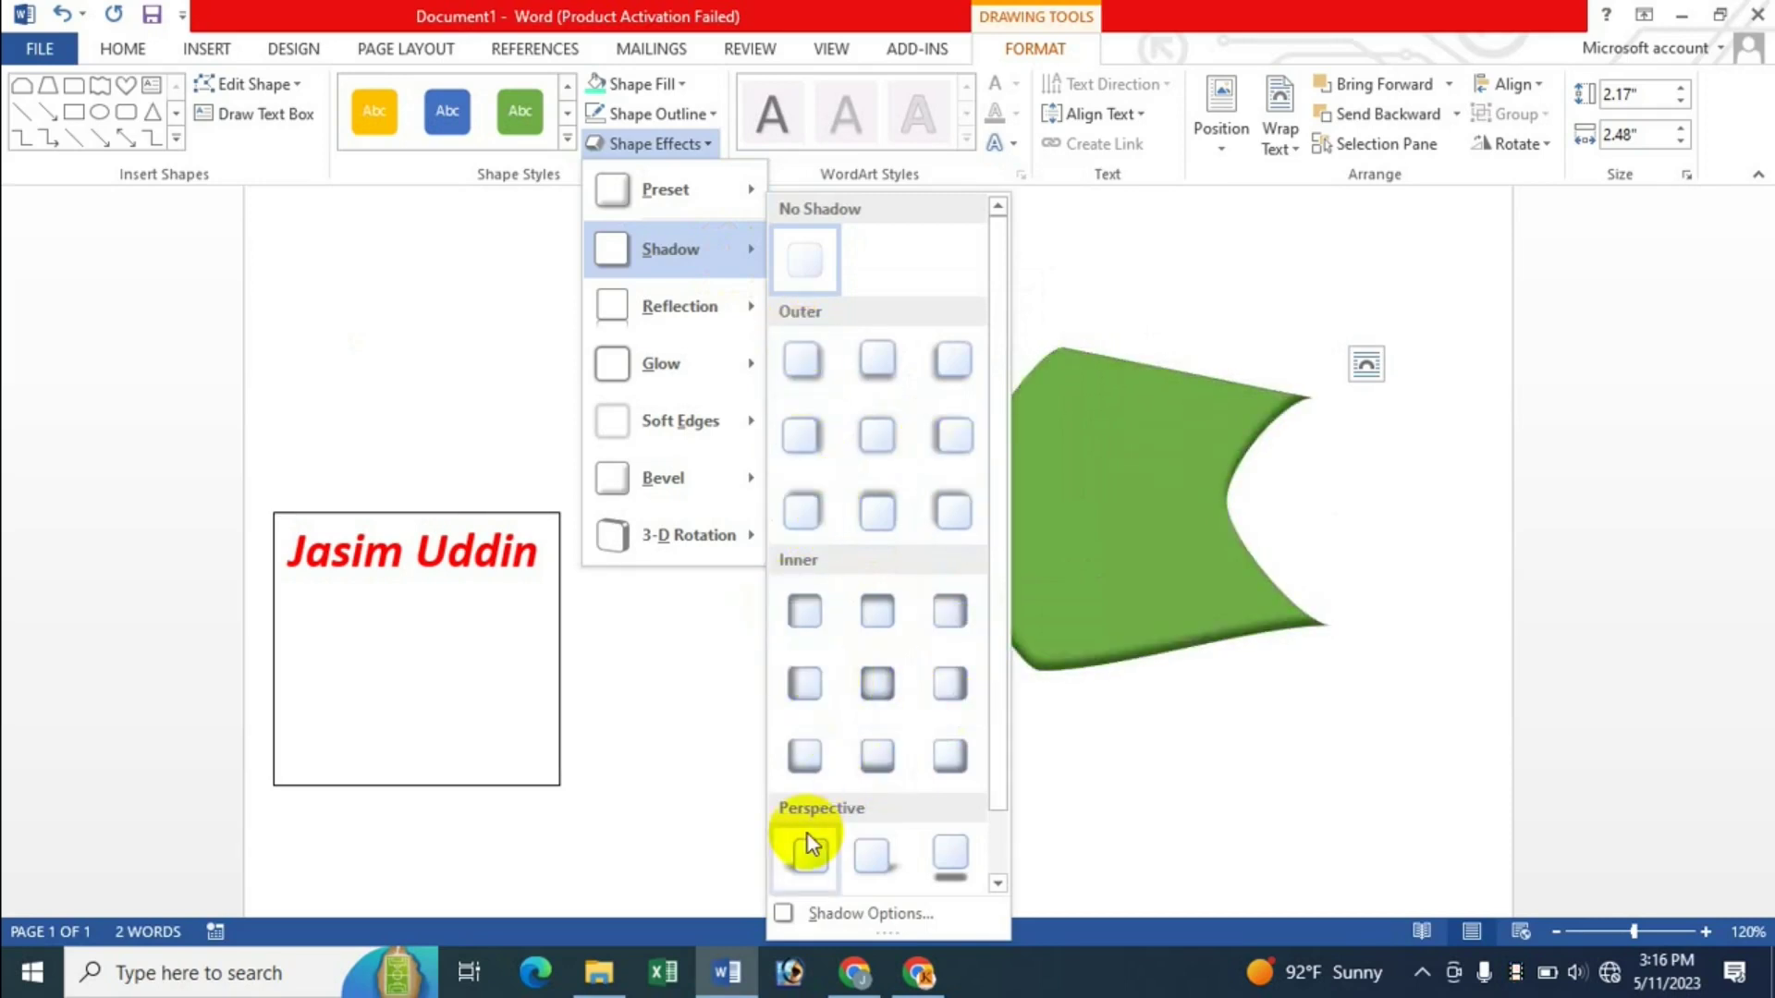
{"action": "left_click", "coordinate": [941, 853]}
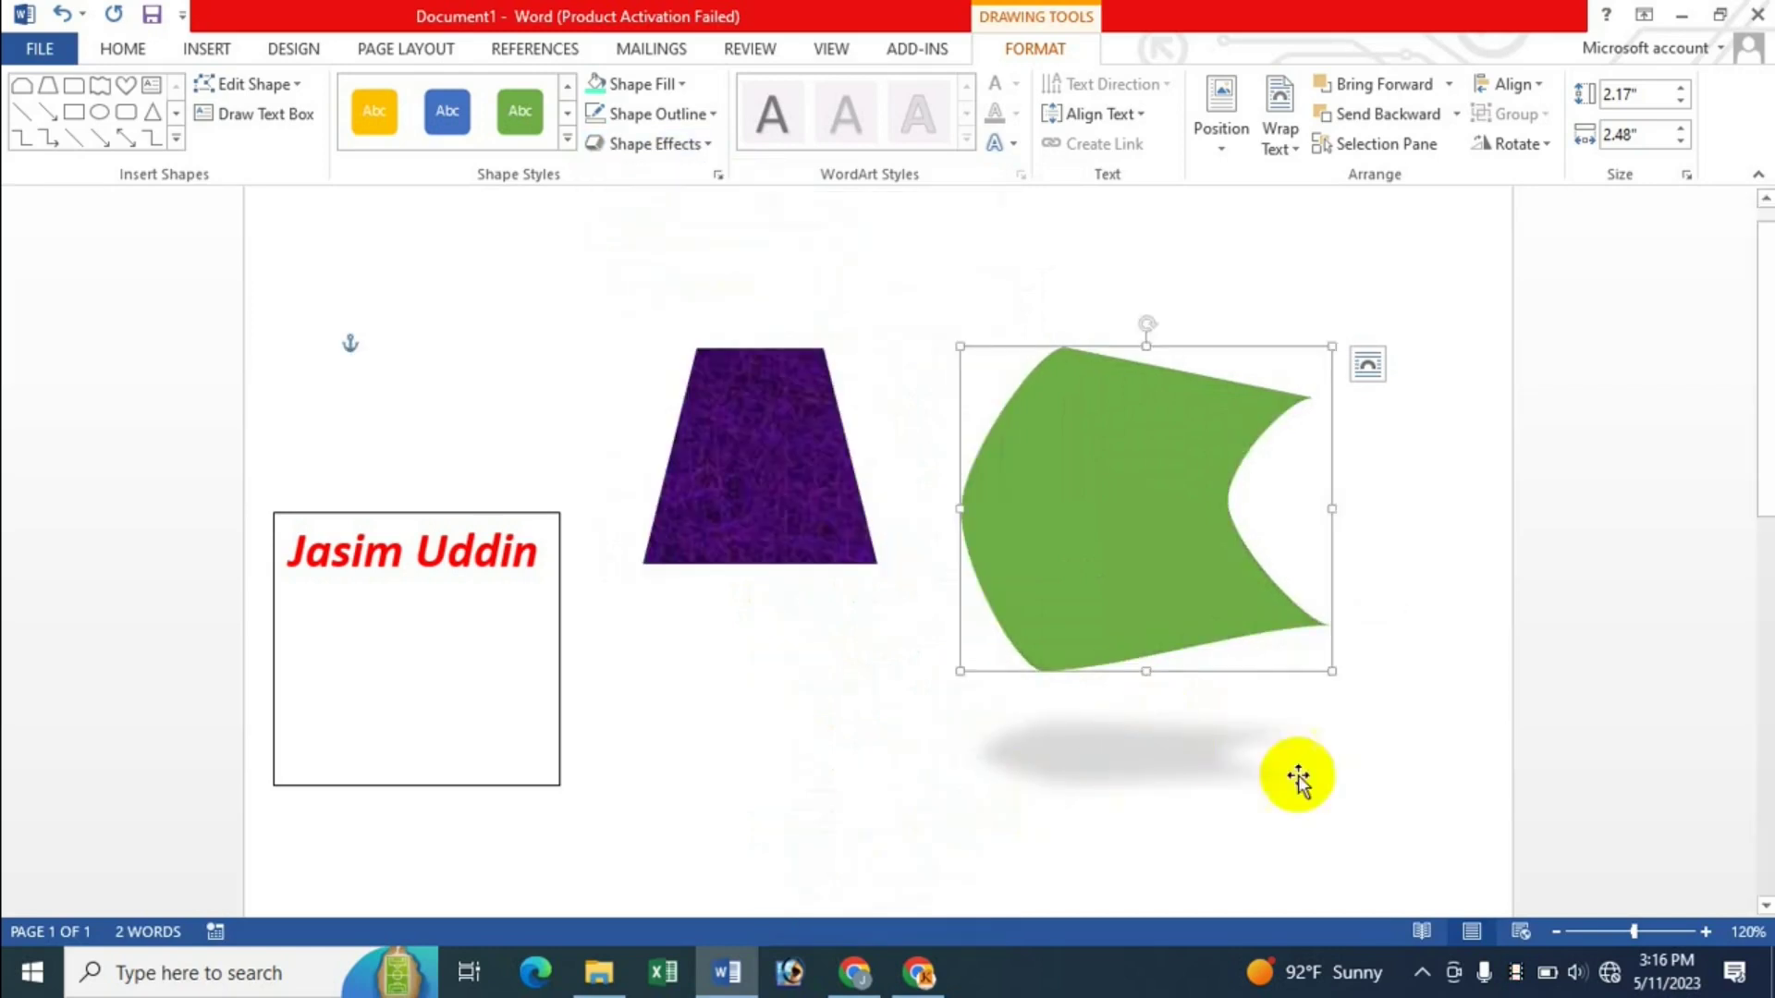
{"action": "left_click", "coordinate": [698, 144]}
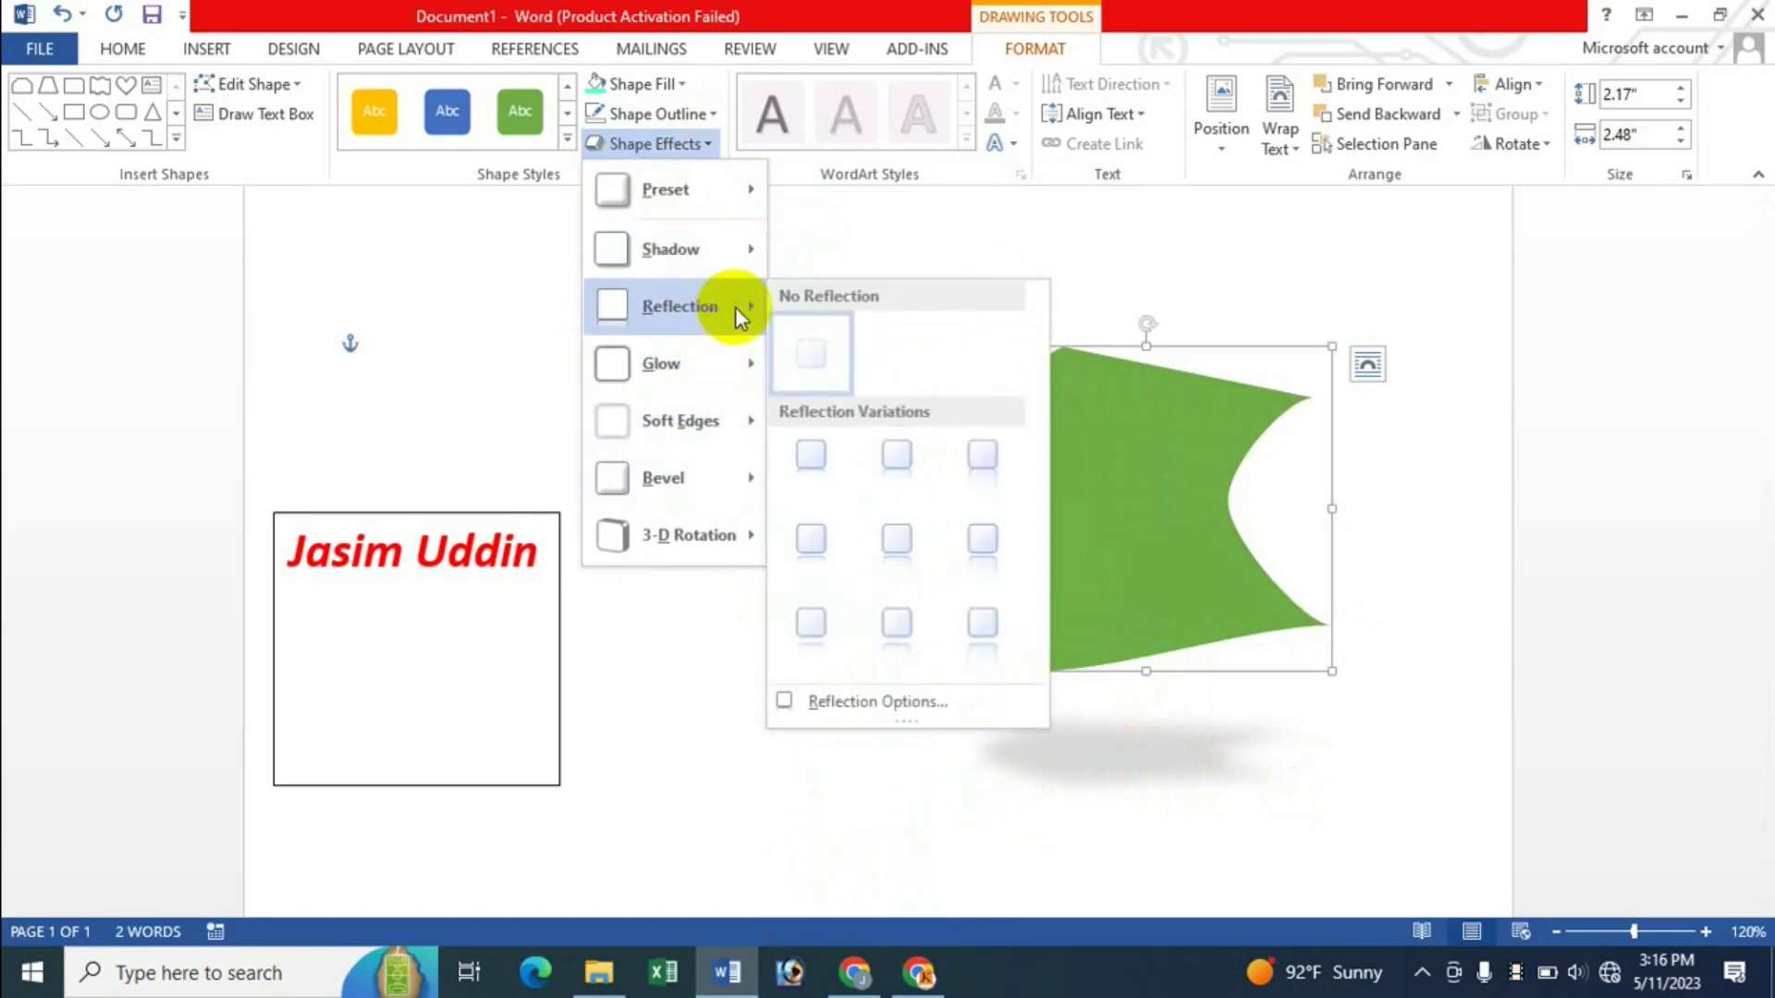
{"action": "mouse_move", "coordinate": [680, 307]}
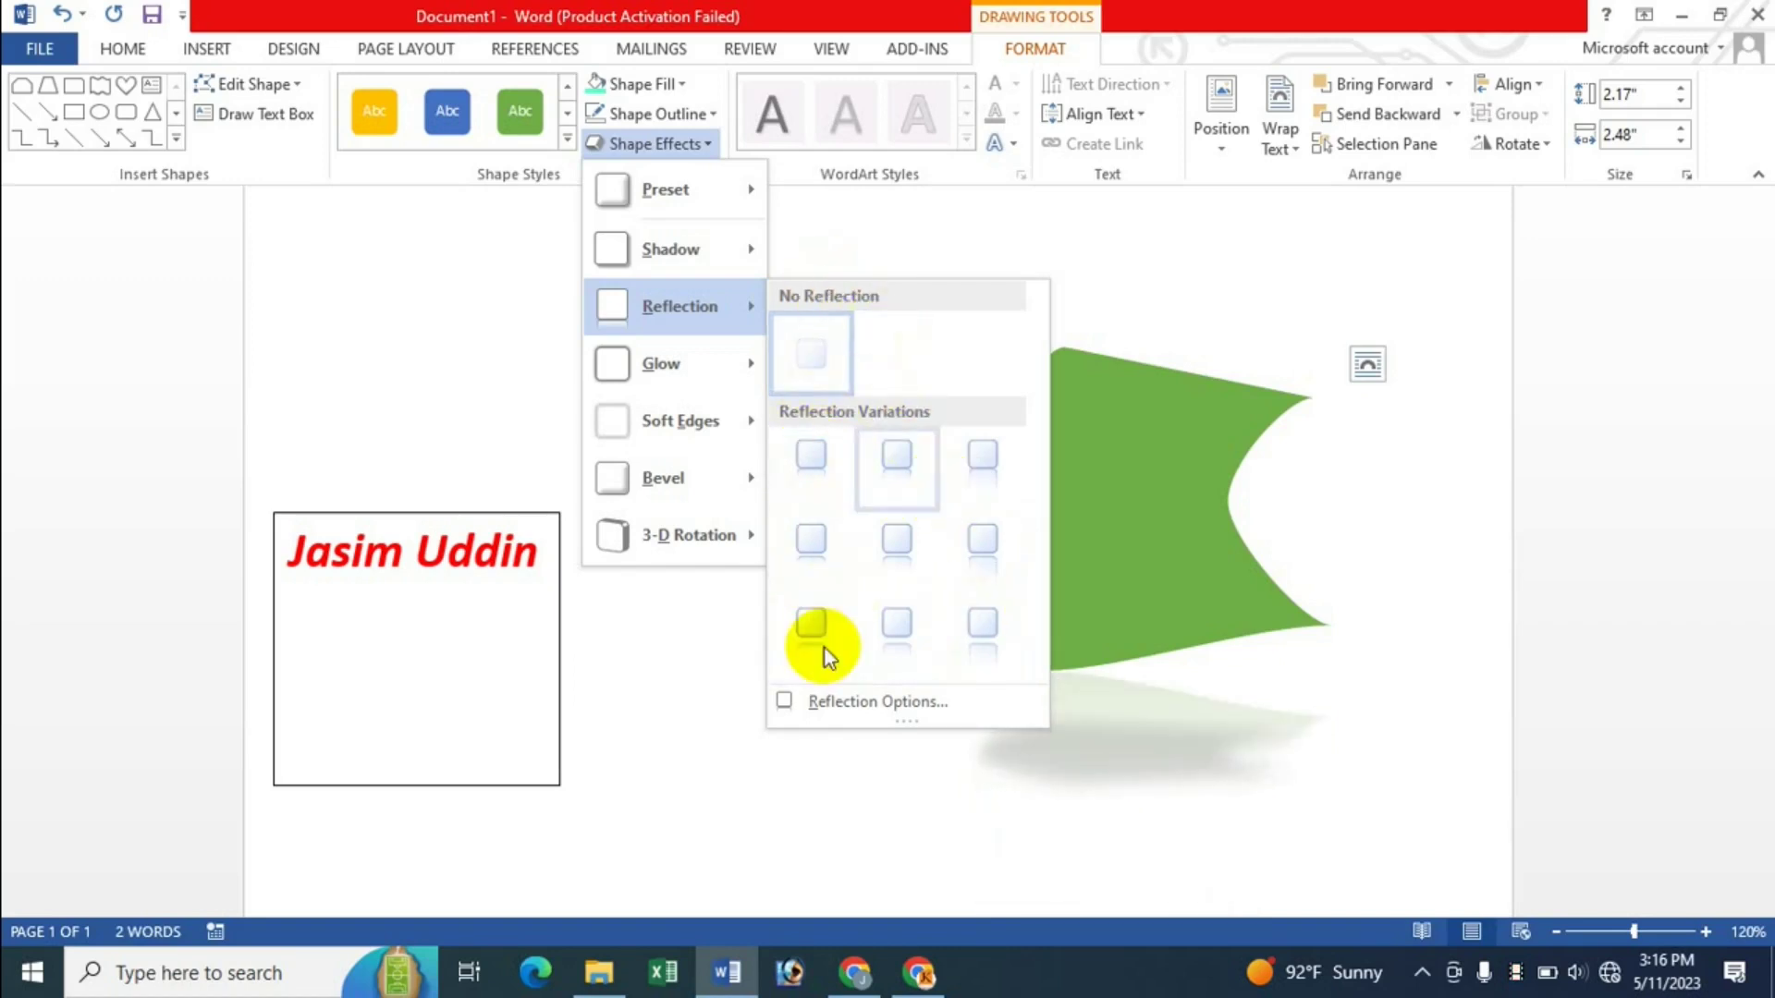
Step: Check the reflection settings, then give the green shape an orange glow
{"action": "left_click", "coordinate": [902, 703]}
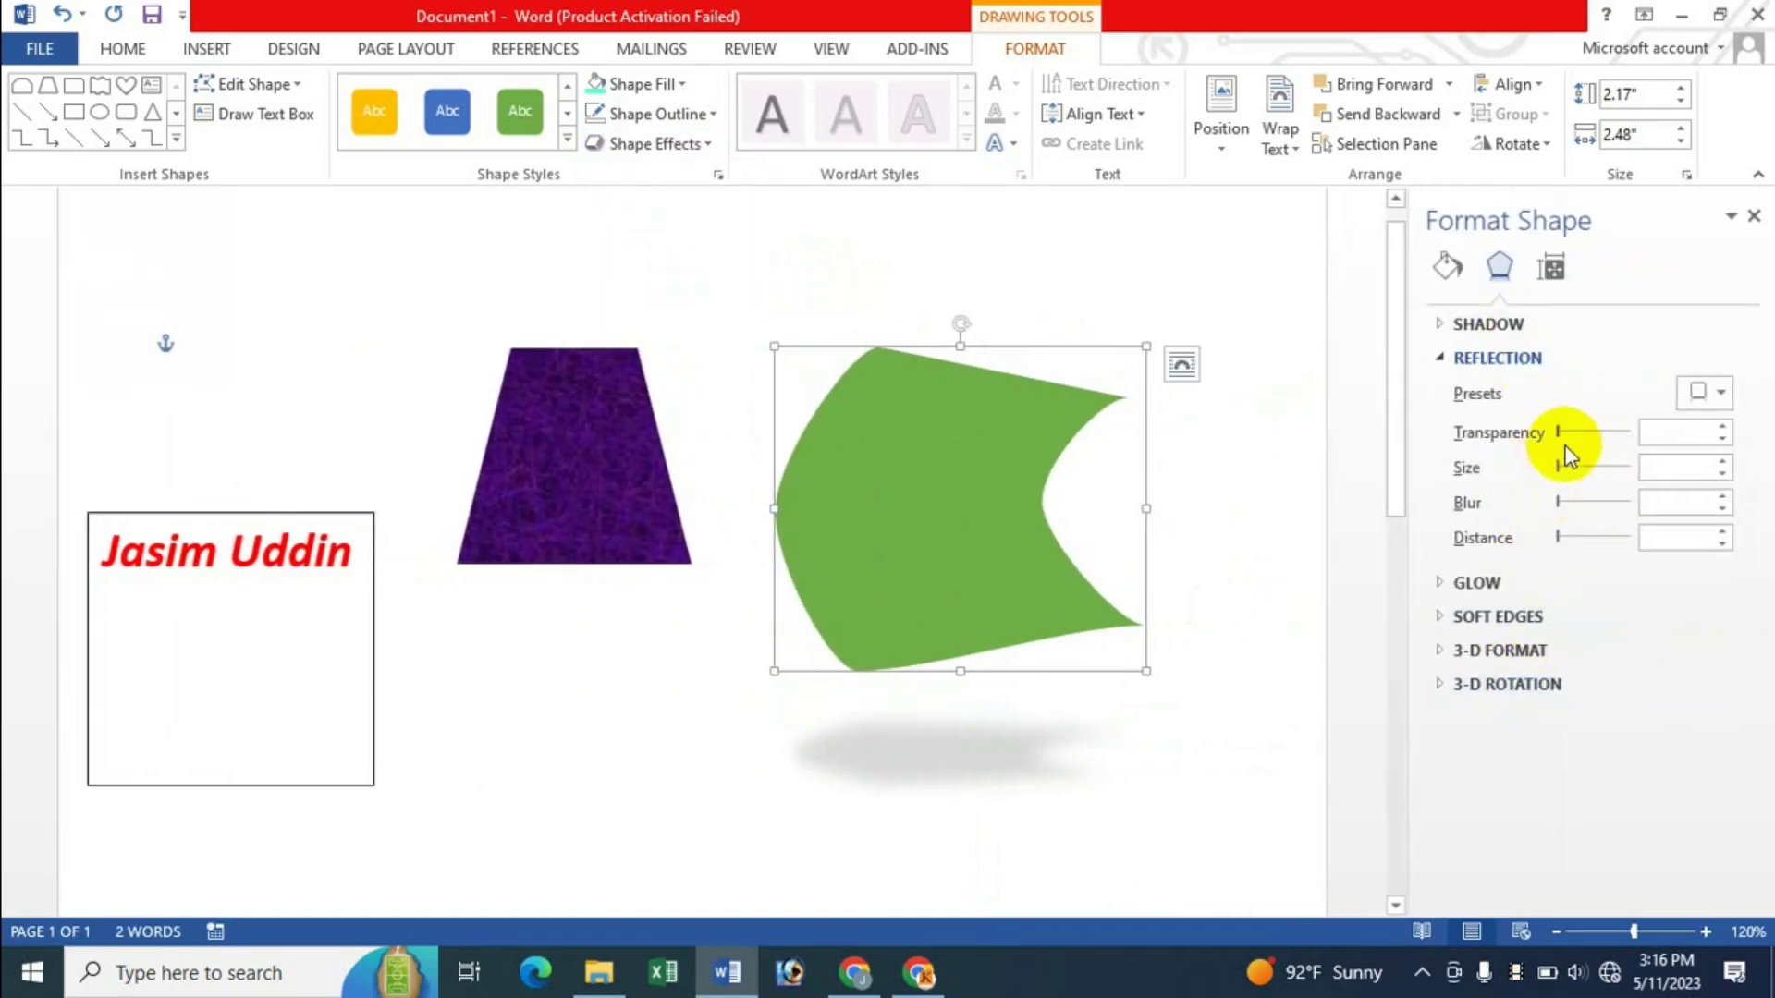
{"action": "left_click", "coordinate": [1755, 215]}
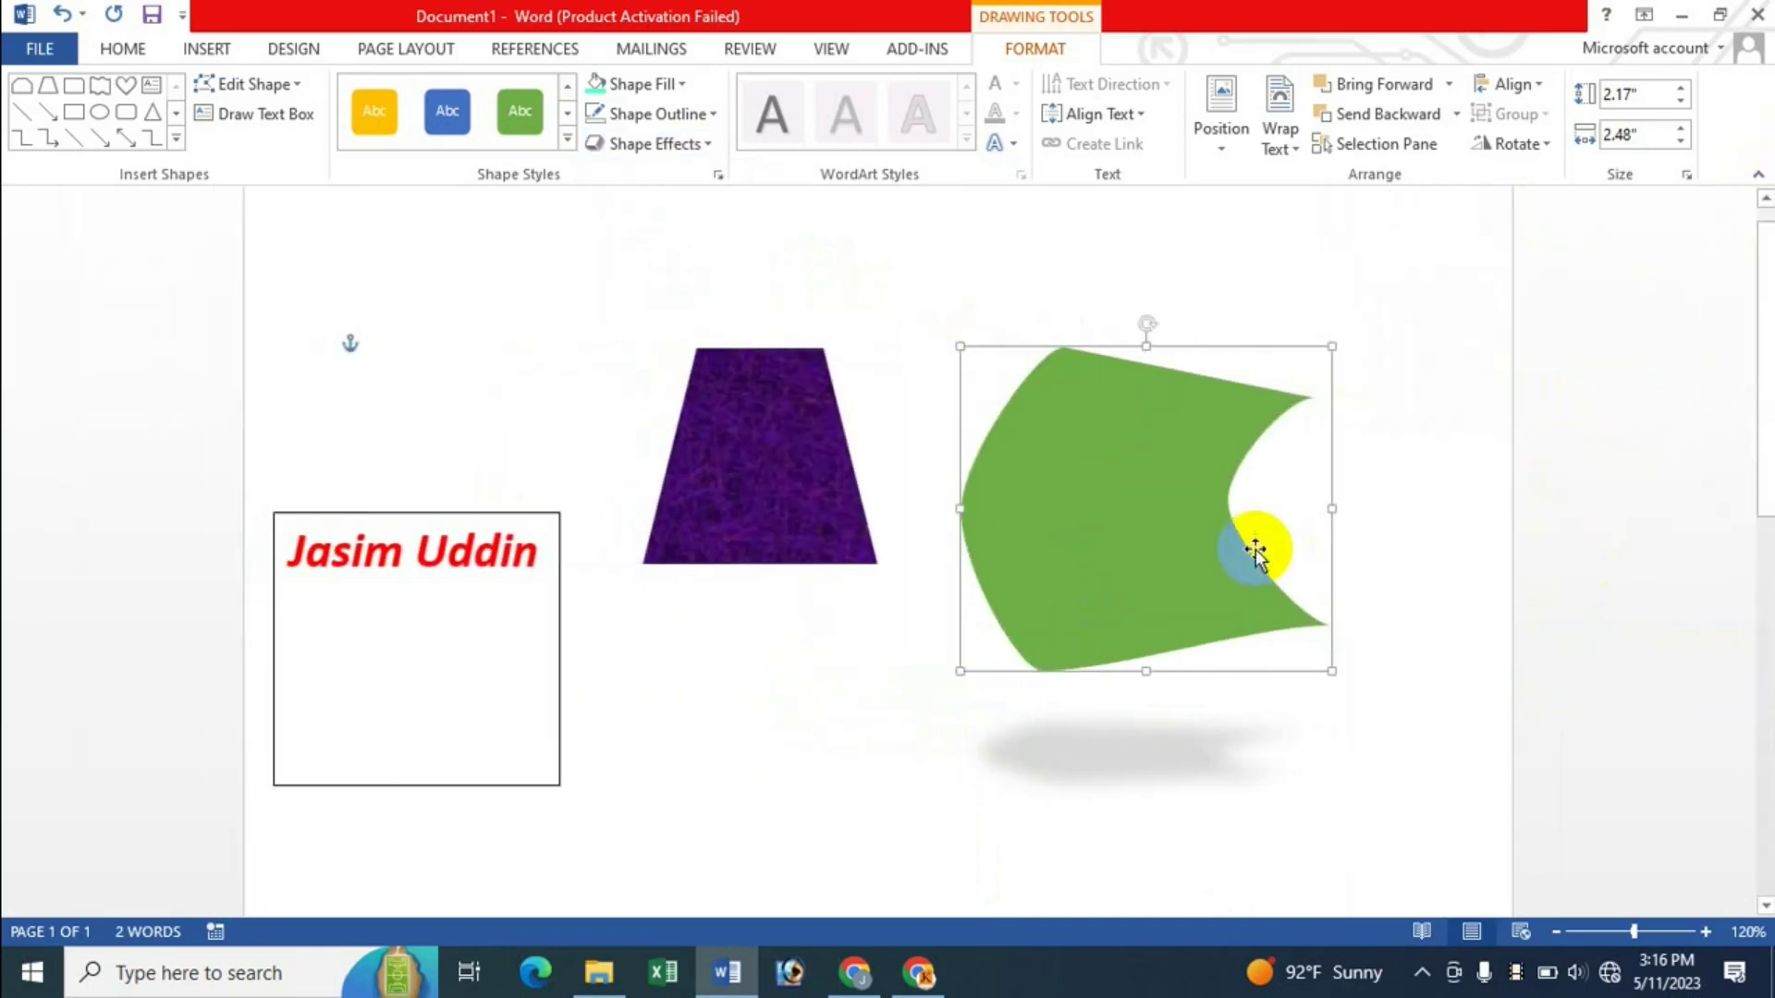
{"action": "left_click", "coordinate": [708, 146]}
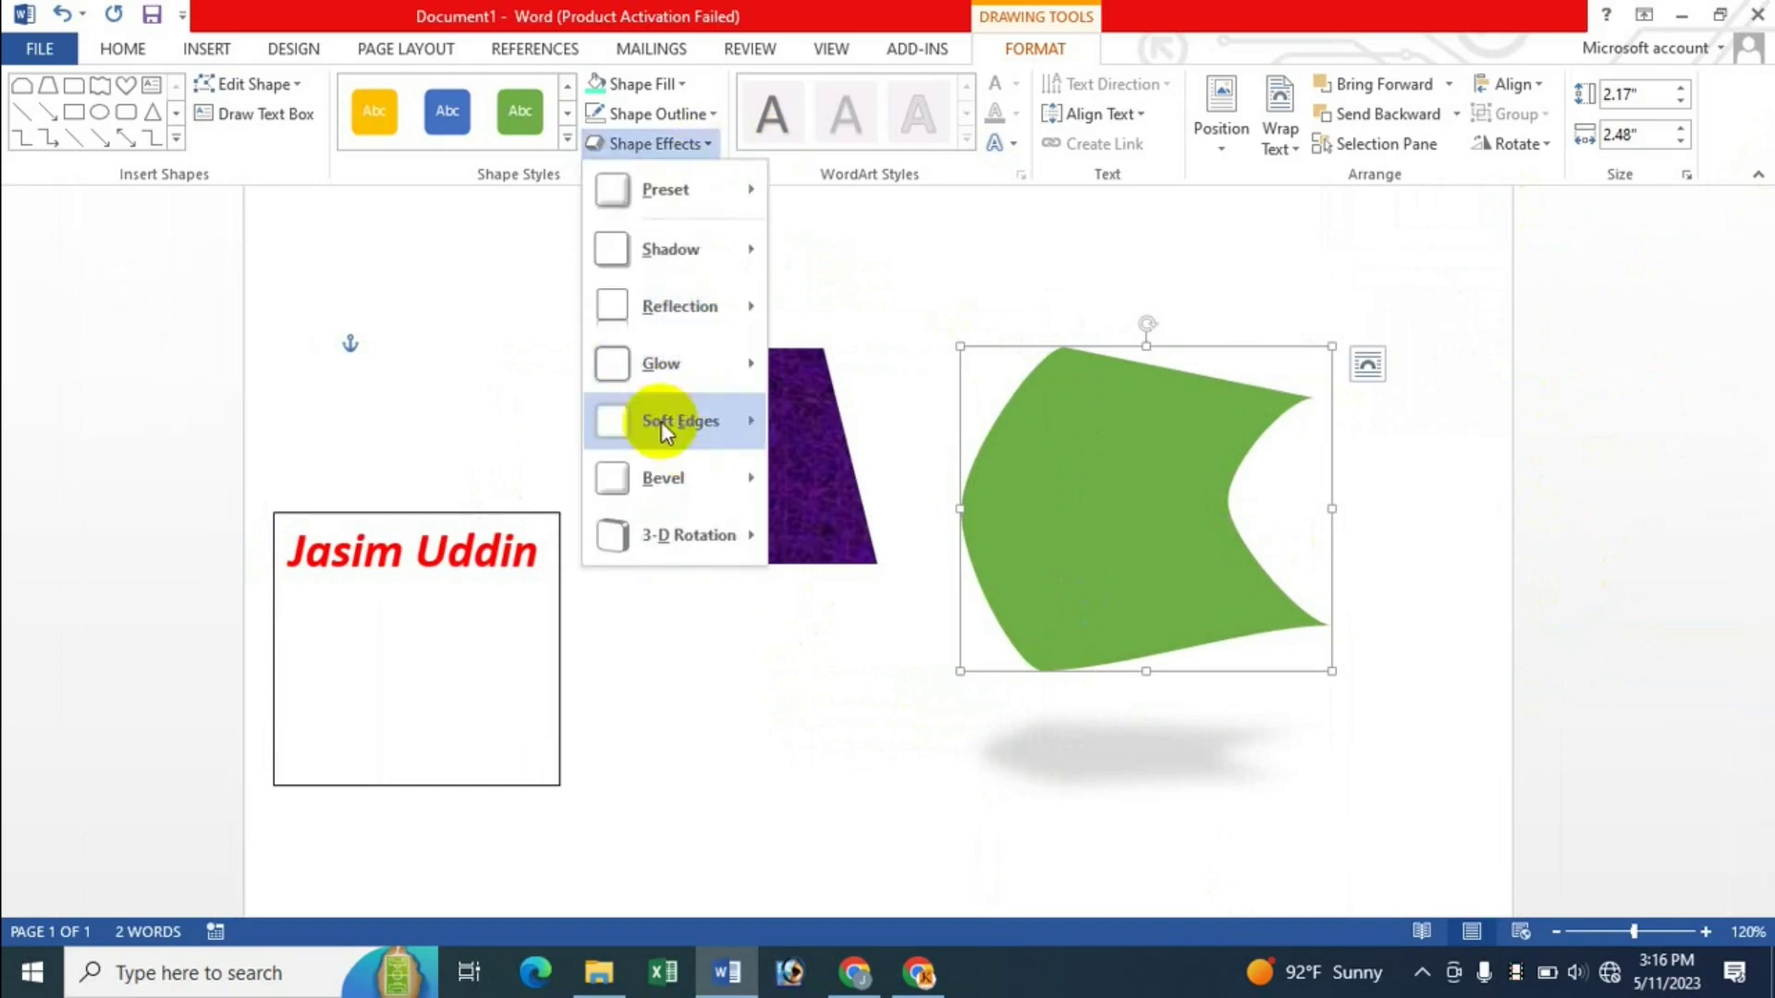
{"action": "mouse_move", "coordinate": [662, 363]}
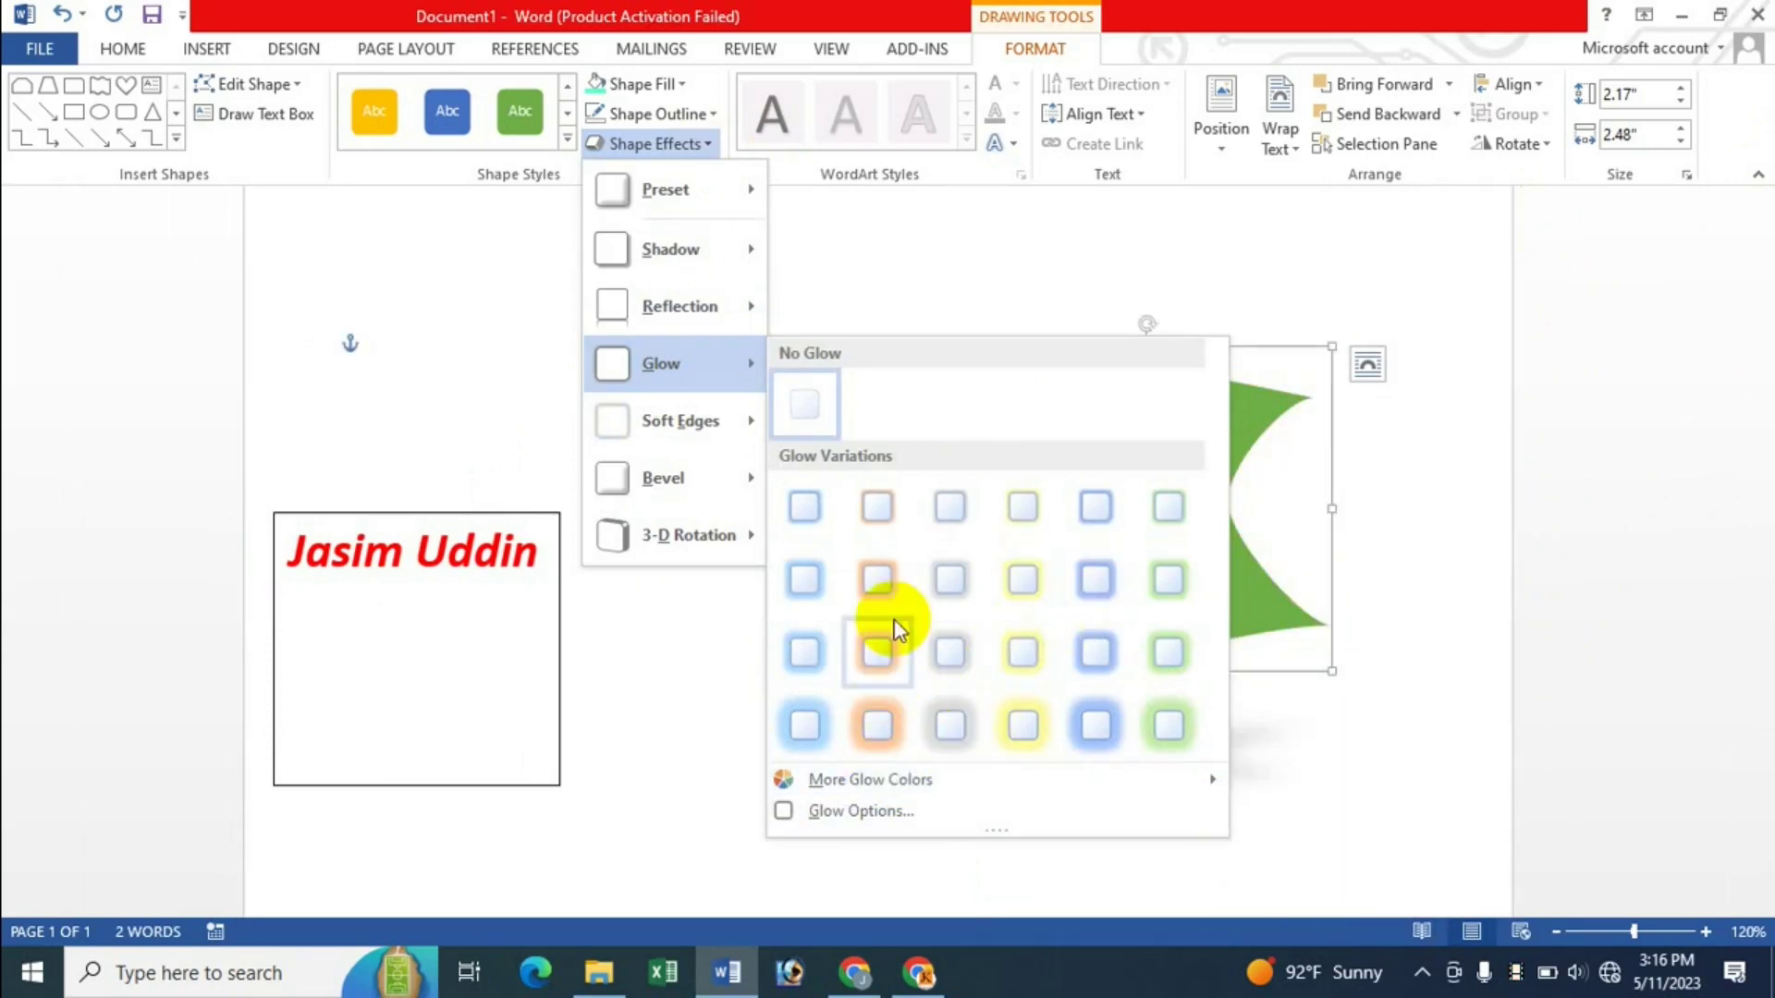
{"action": "left_click", "coordinate": [886, 581]}
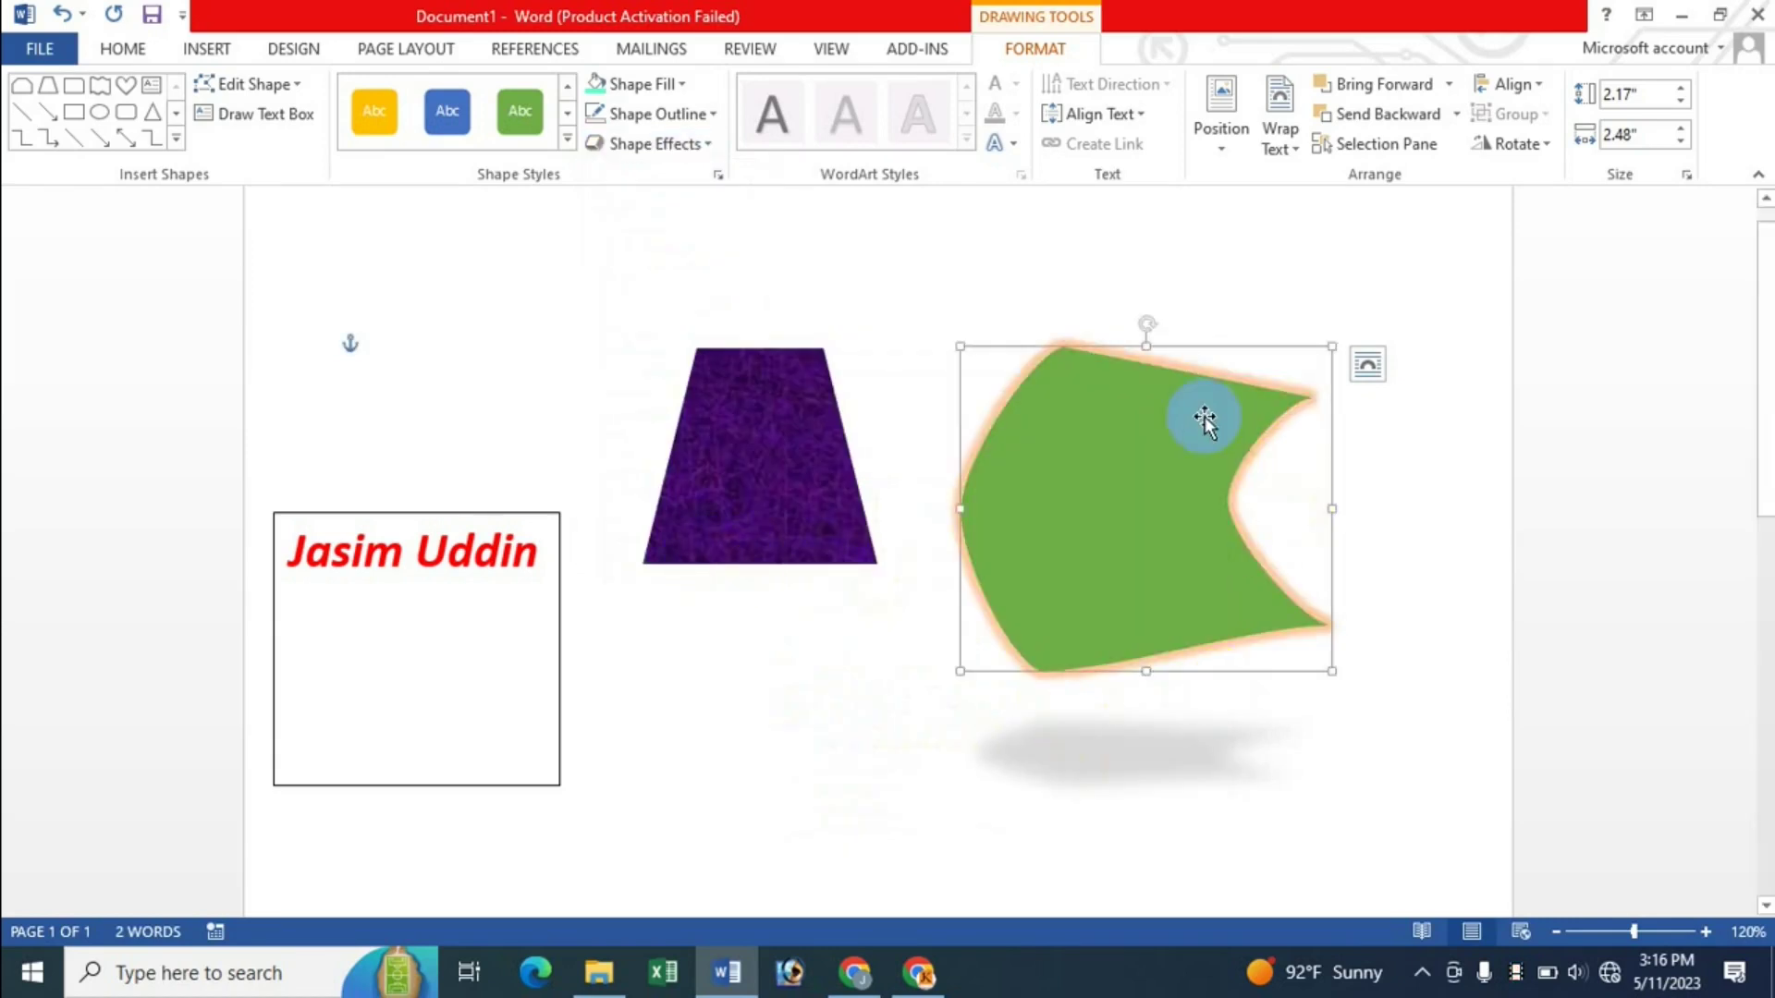
Step: Add a bevel and a 3-D rotation tilt to the green shape
{"action": "left_click", "coordinate": [708, 145]}
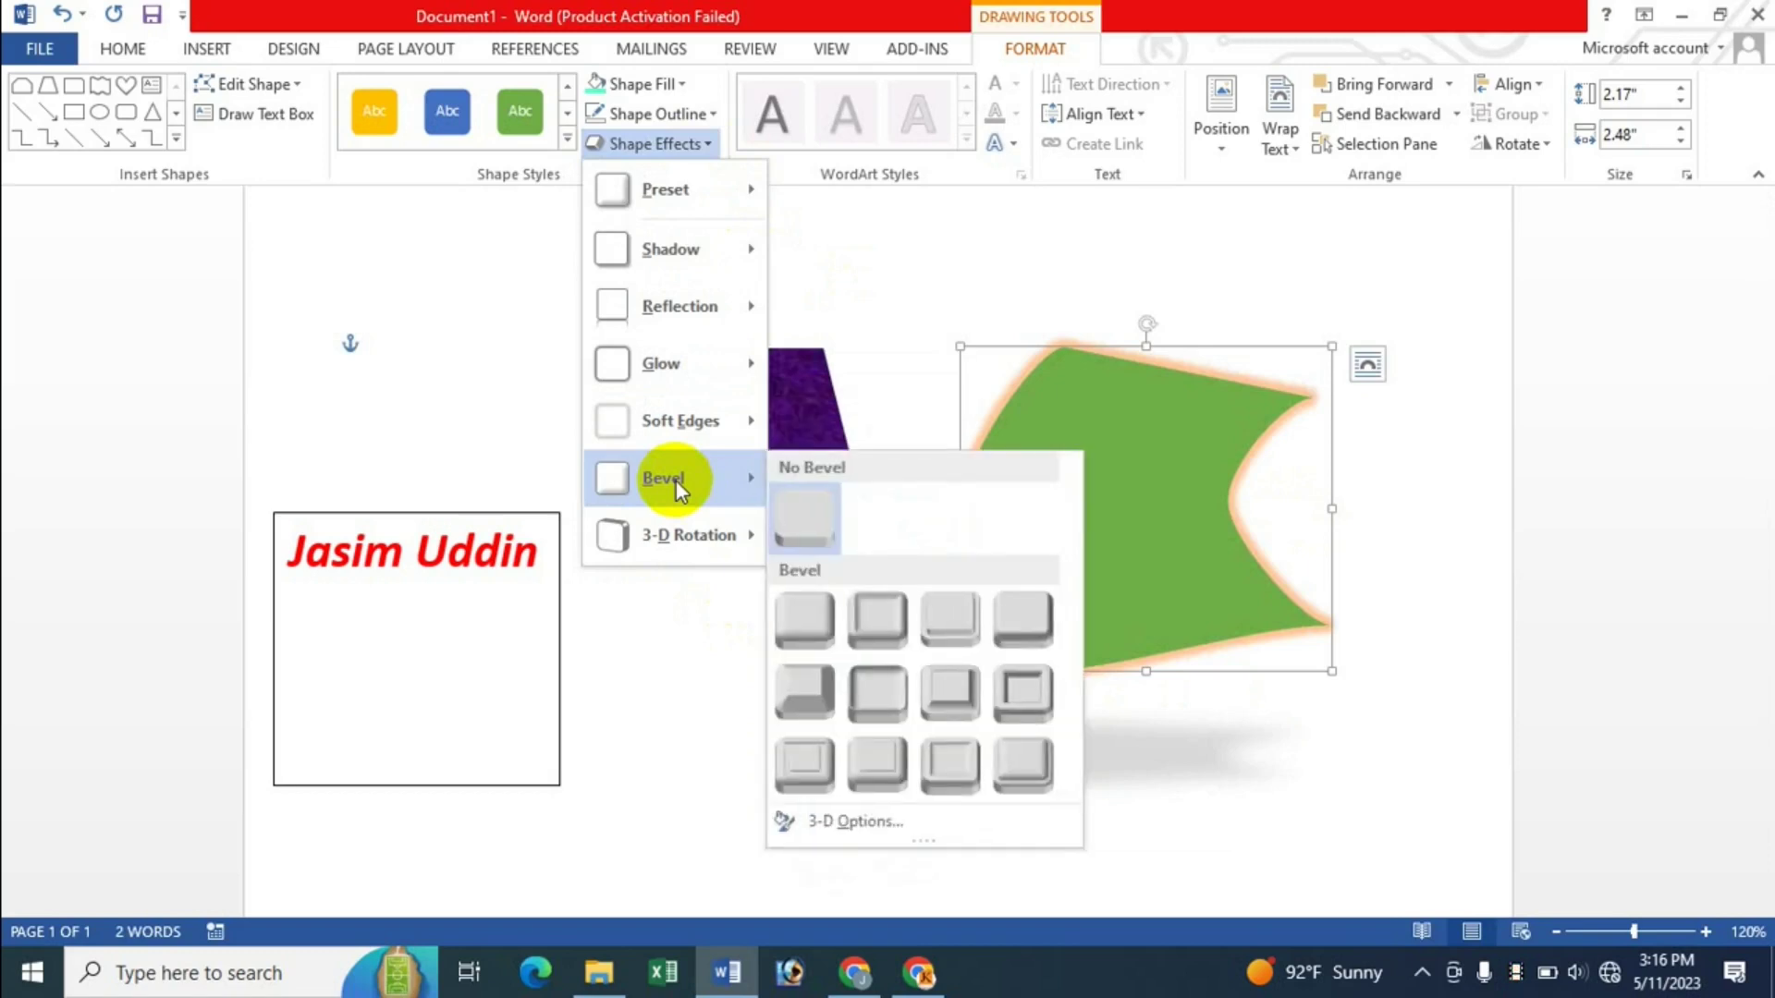
{"action": "mouse_move", "coordinate": [663, 477]}
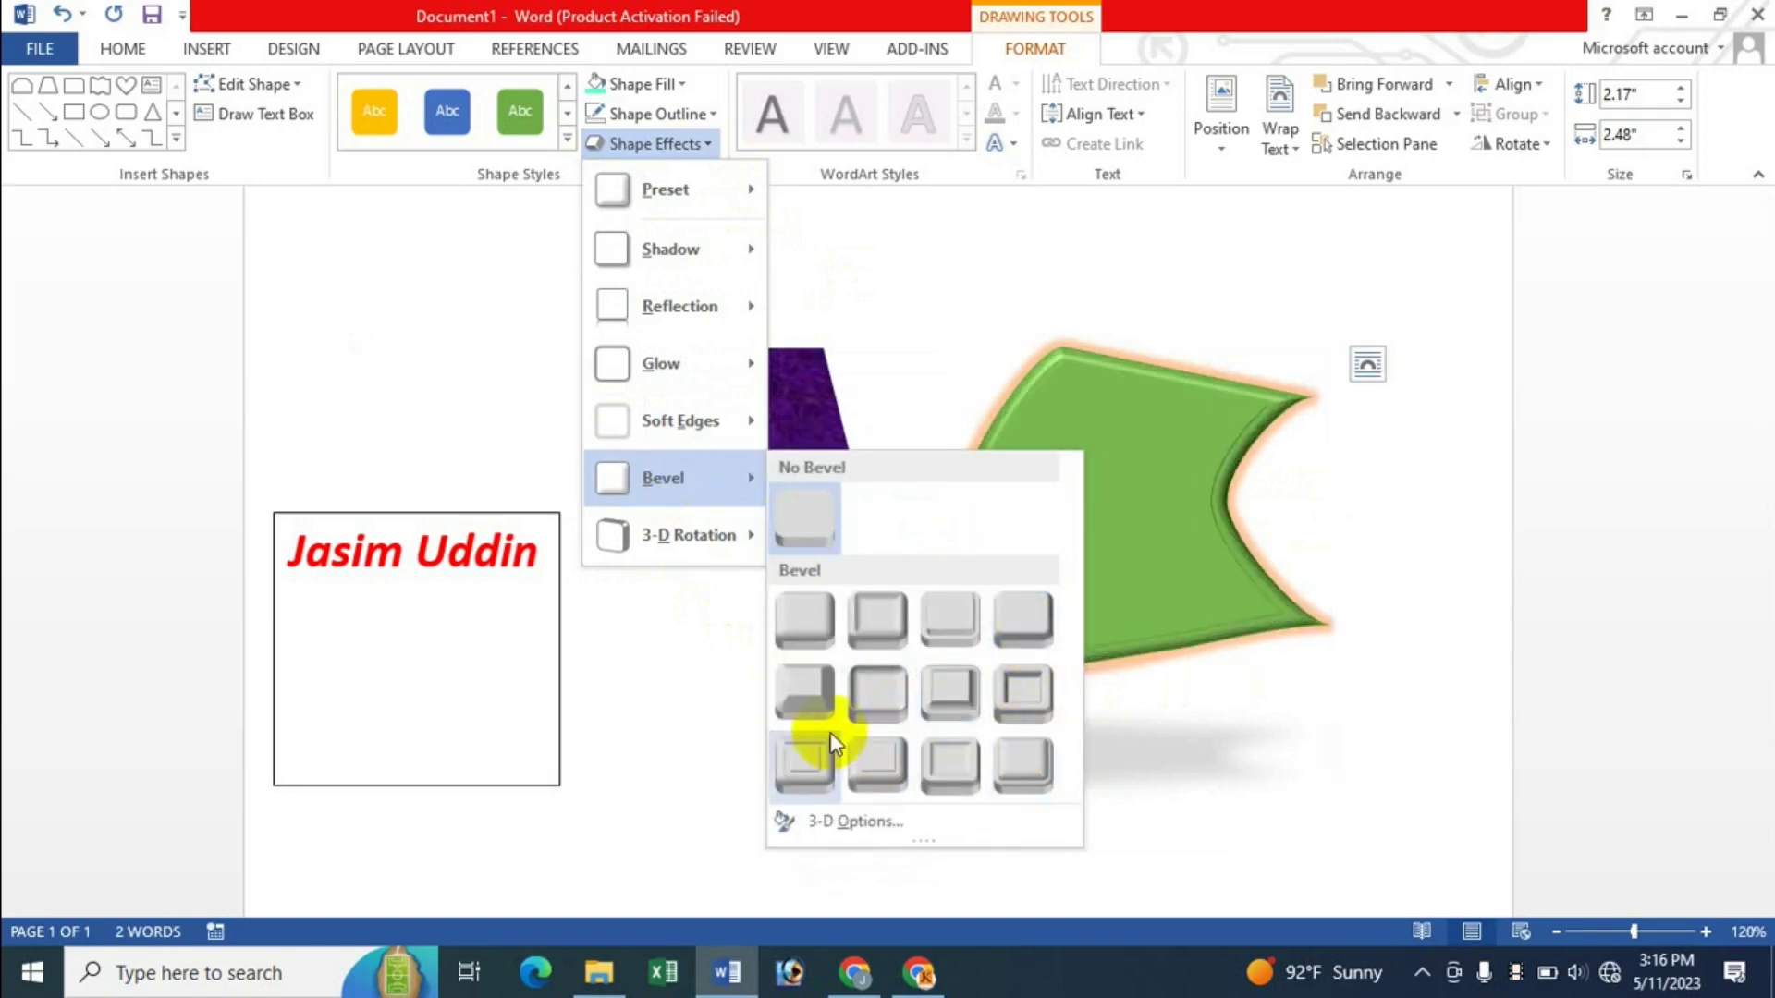
{"action": "left_click", "coordinate": [952, 774]}
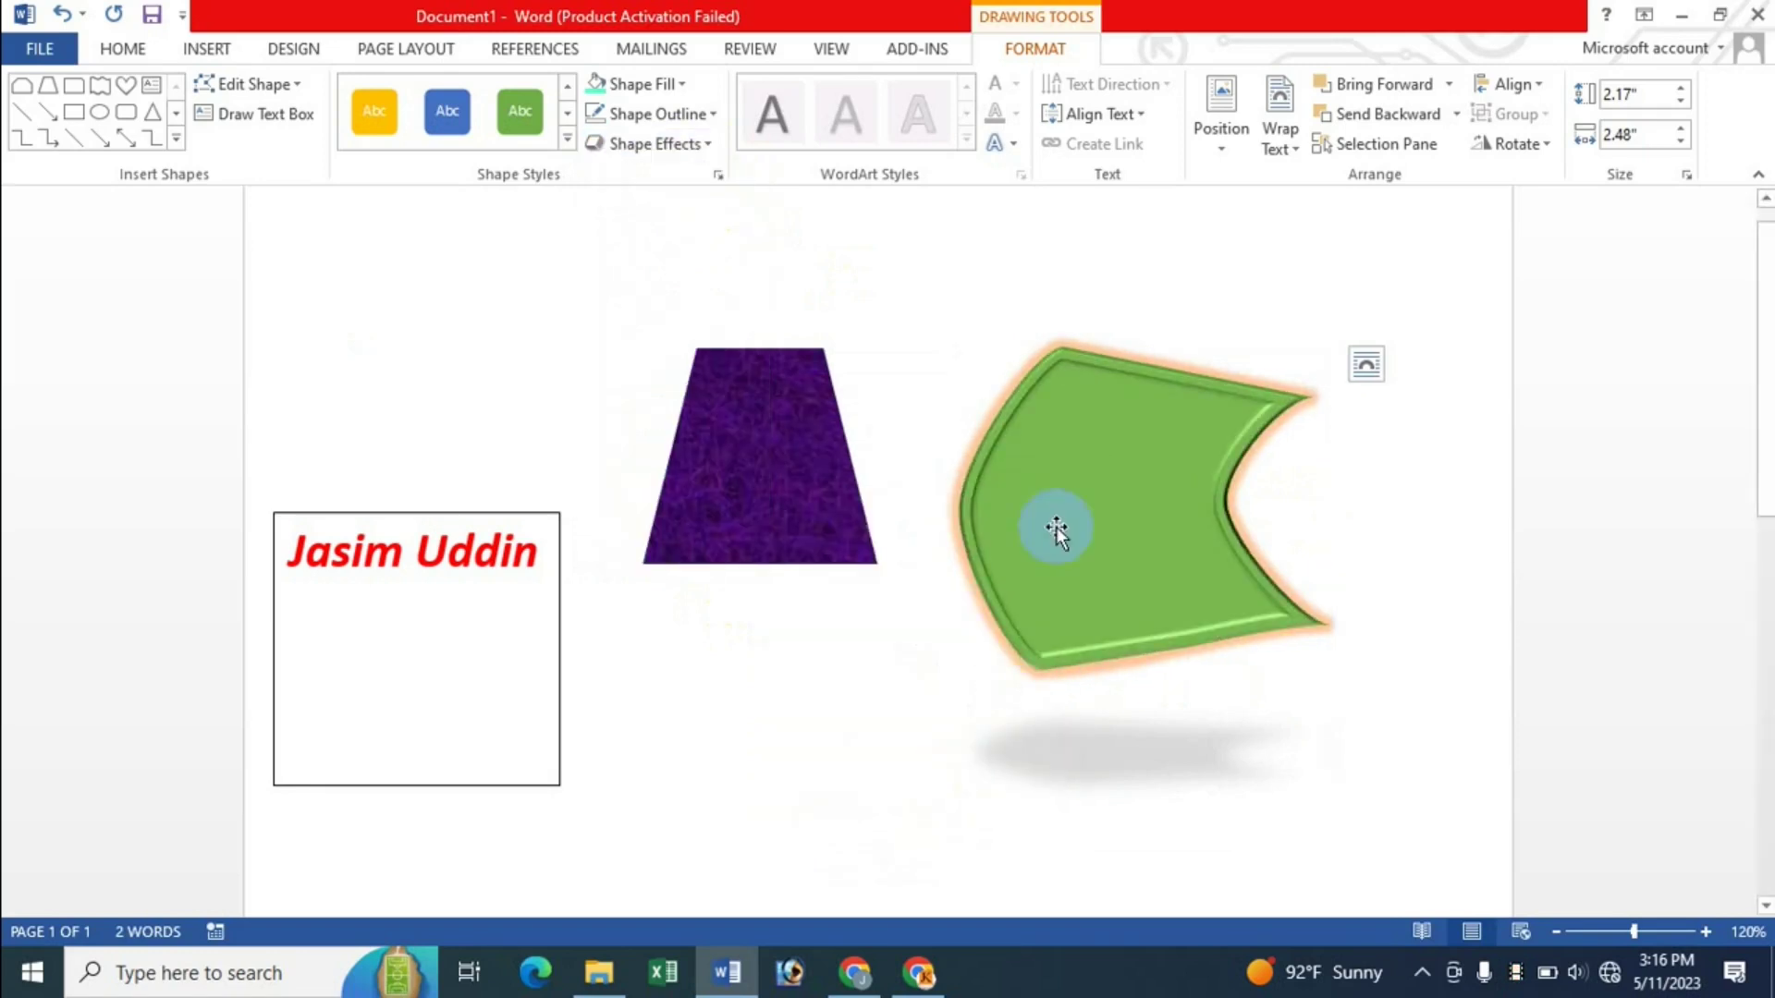
{"action": "left_click", "coordinate": [706, 146]}
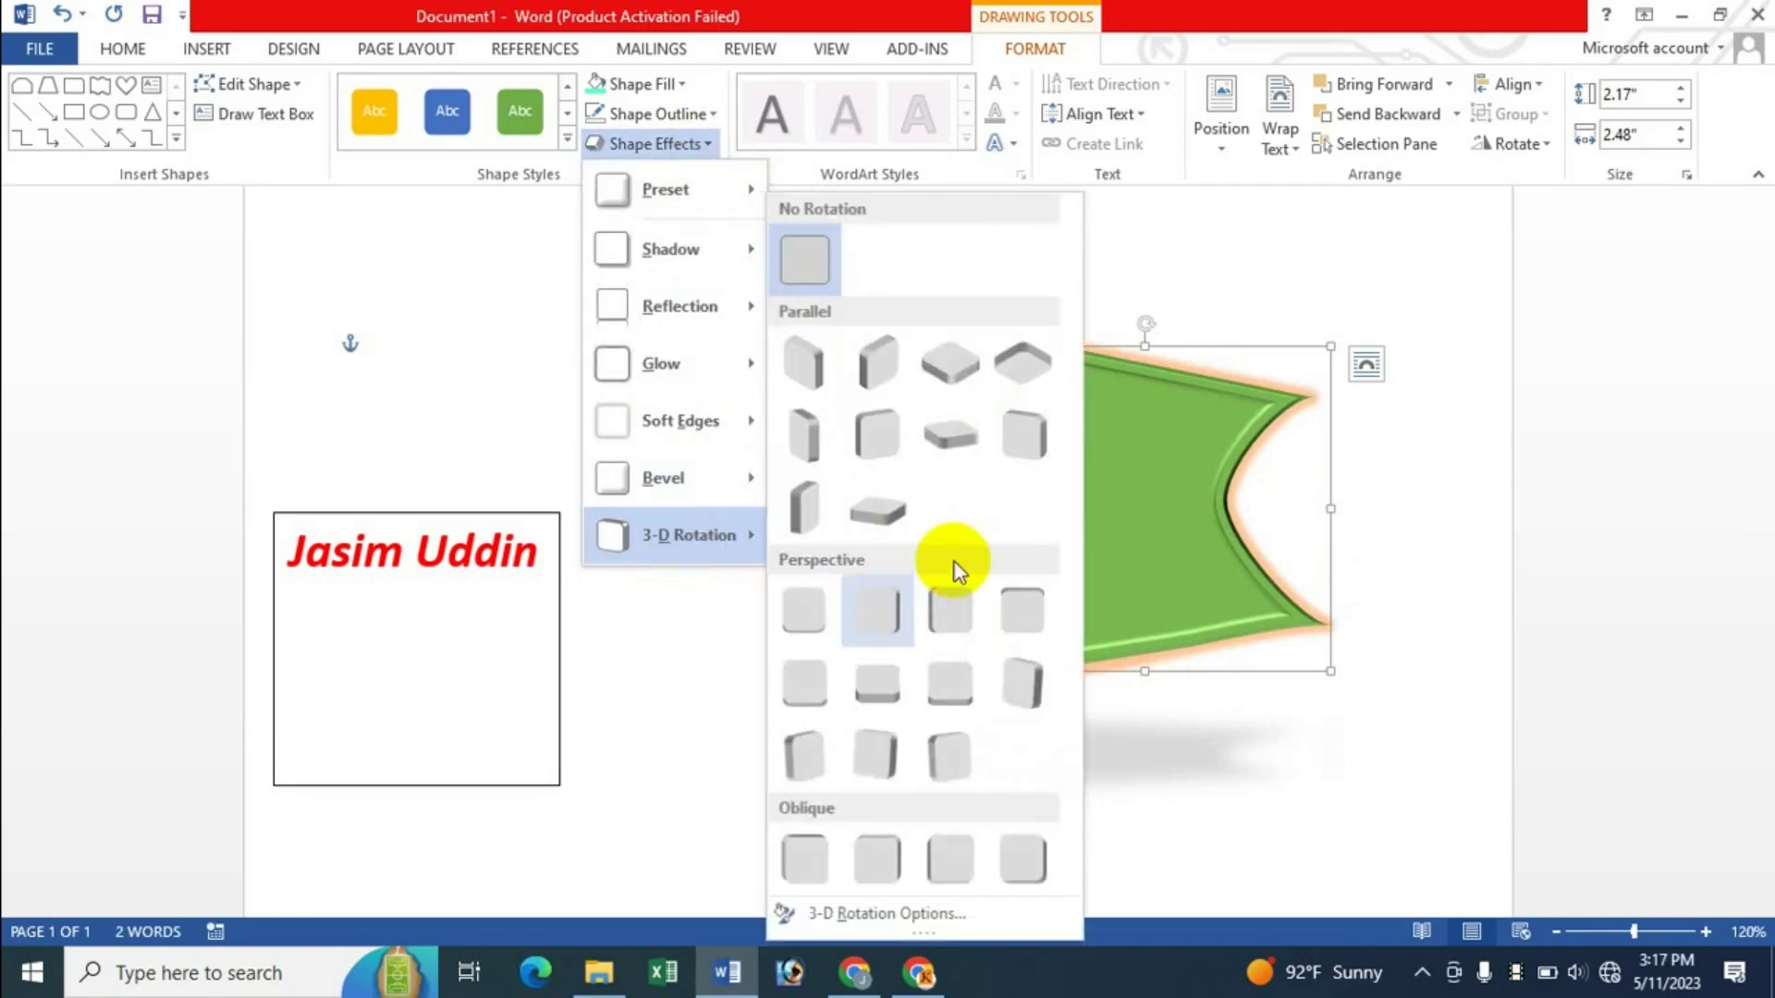
{"action": "mouse_move", "coordinate": [688, 536]}
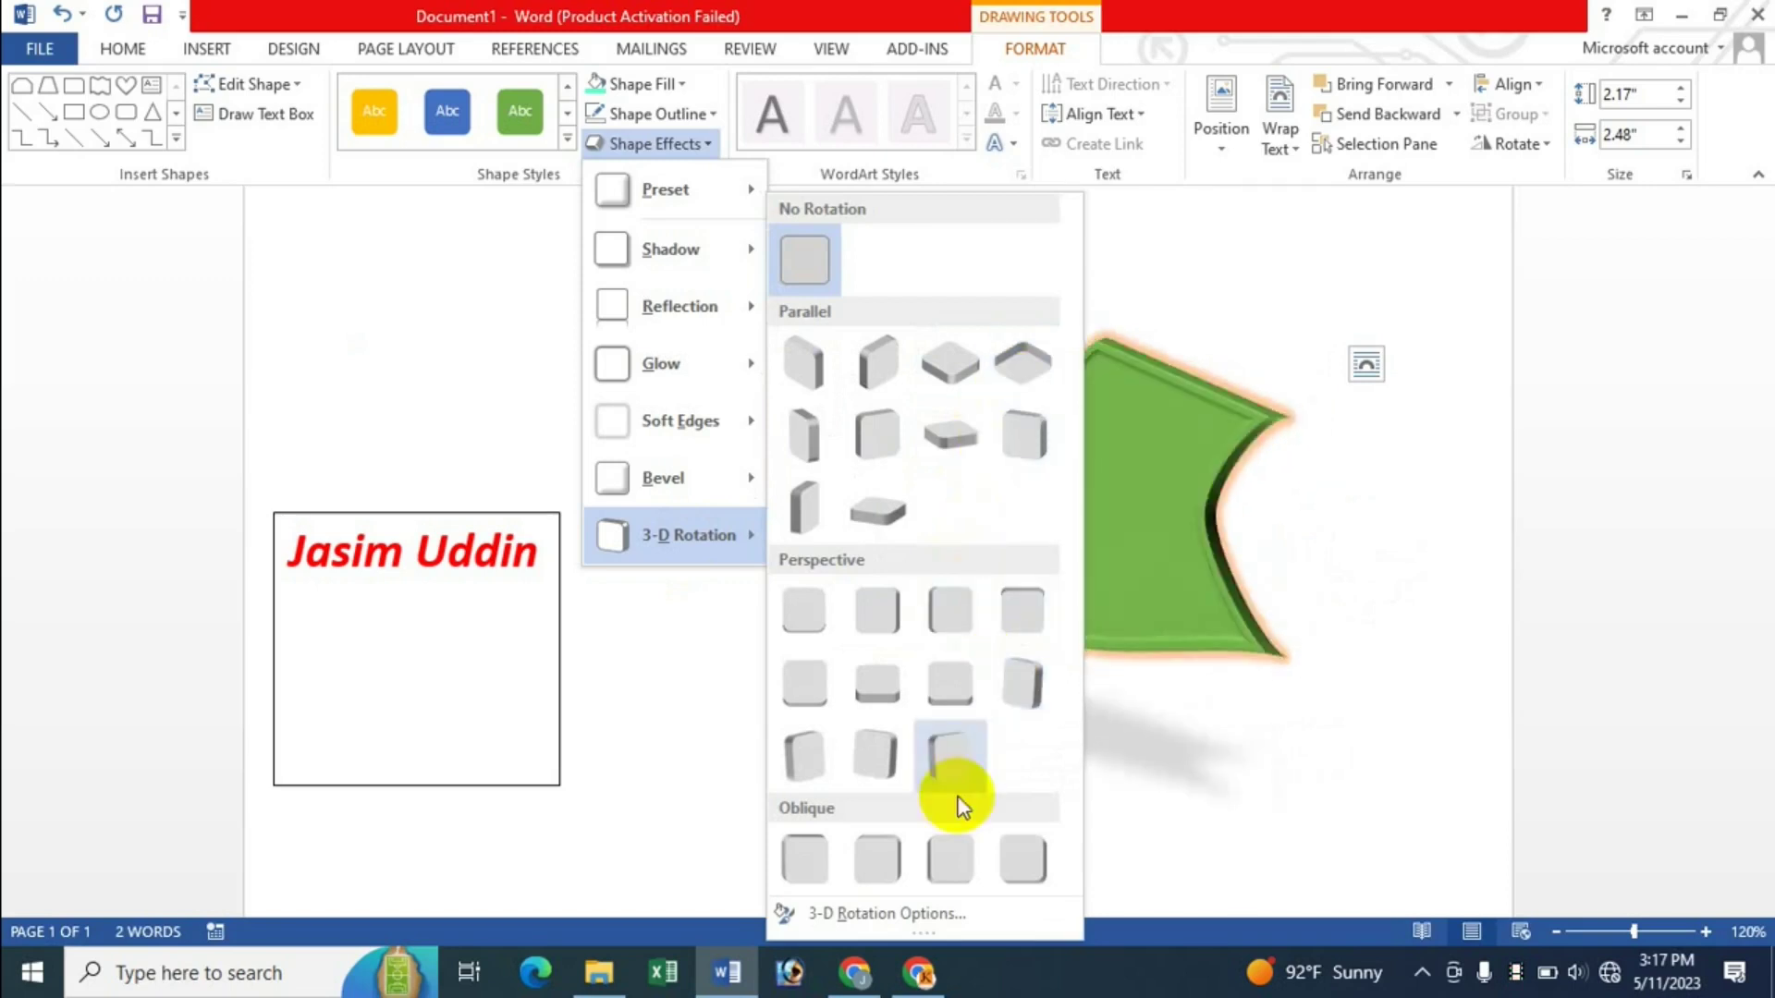
{"action": "left_click", "coordinate": [1017, 377]}
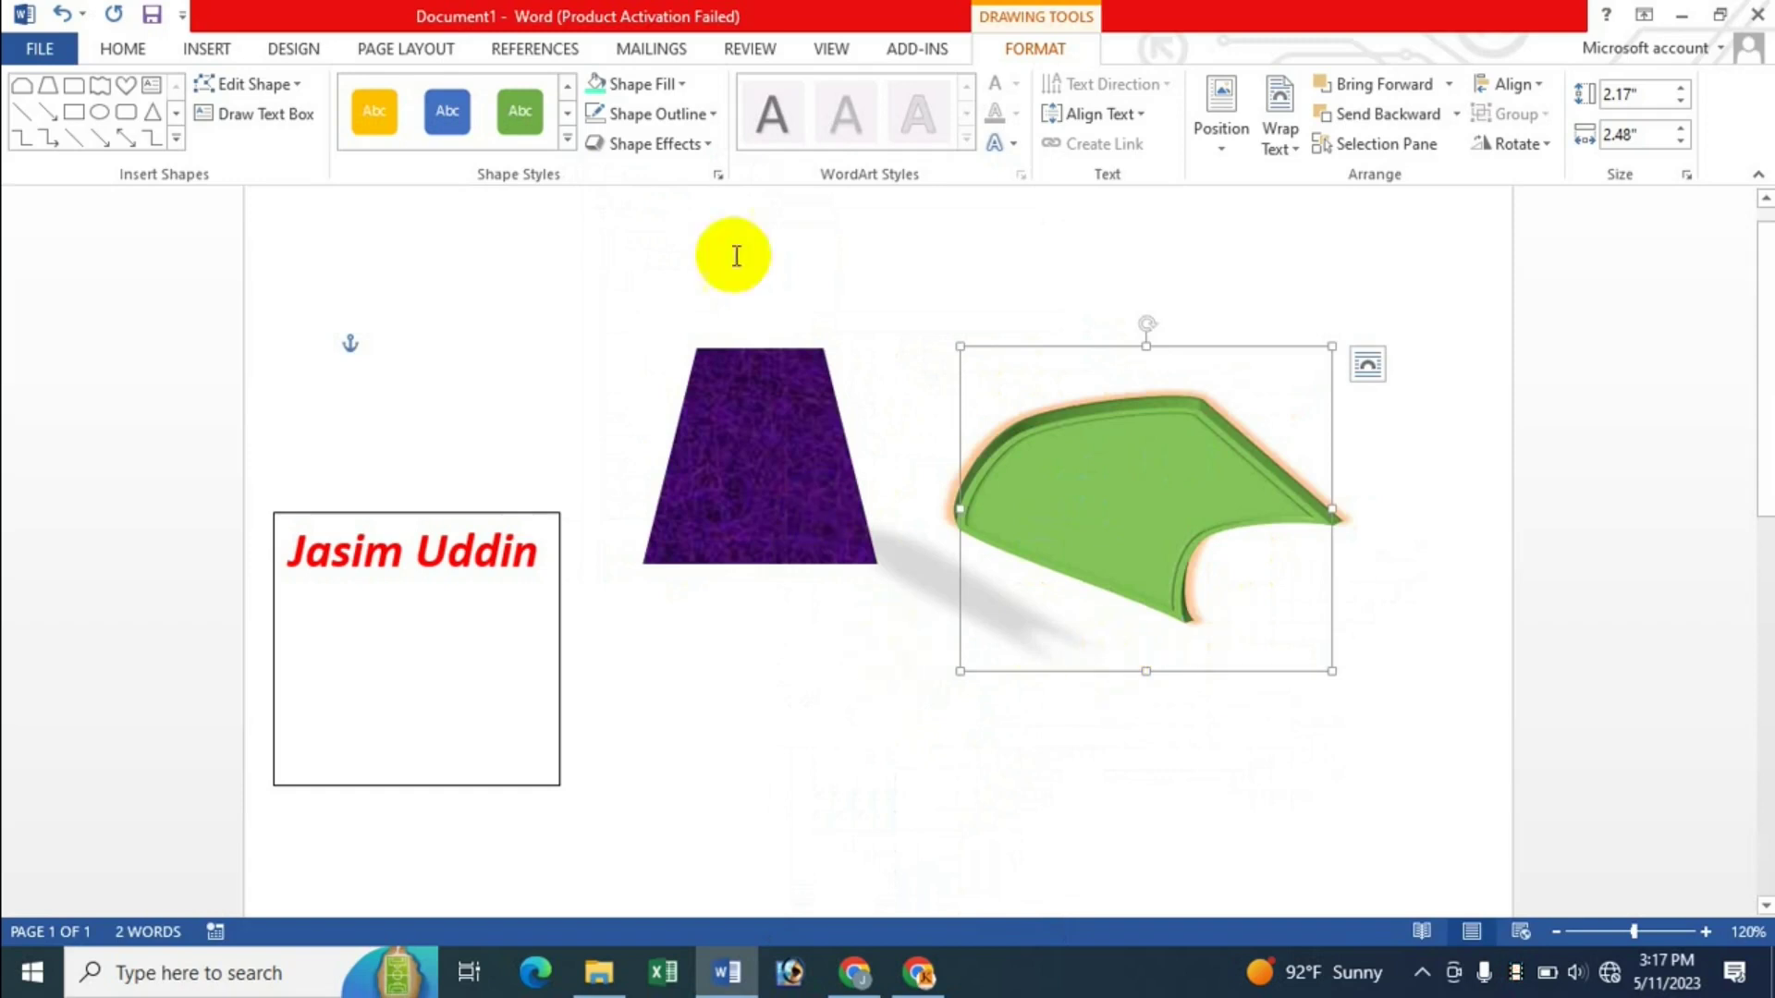
{"action": "left_click", "coordinate": [702, 148]}
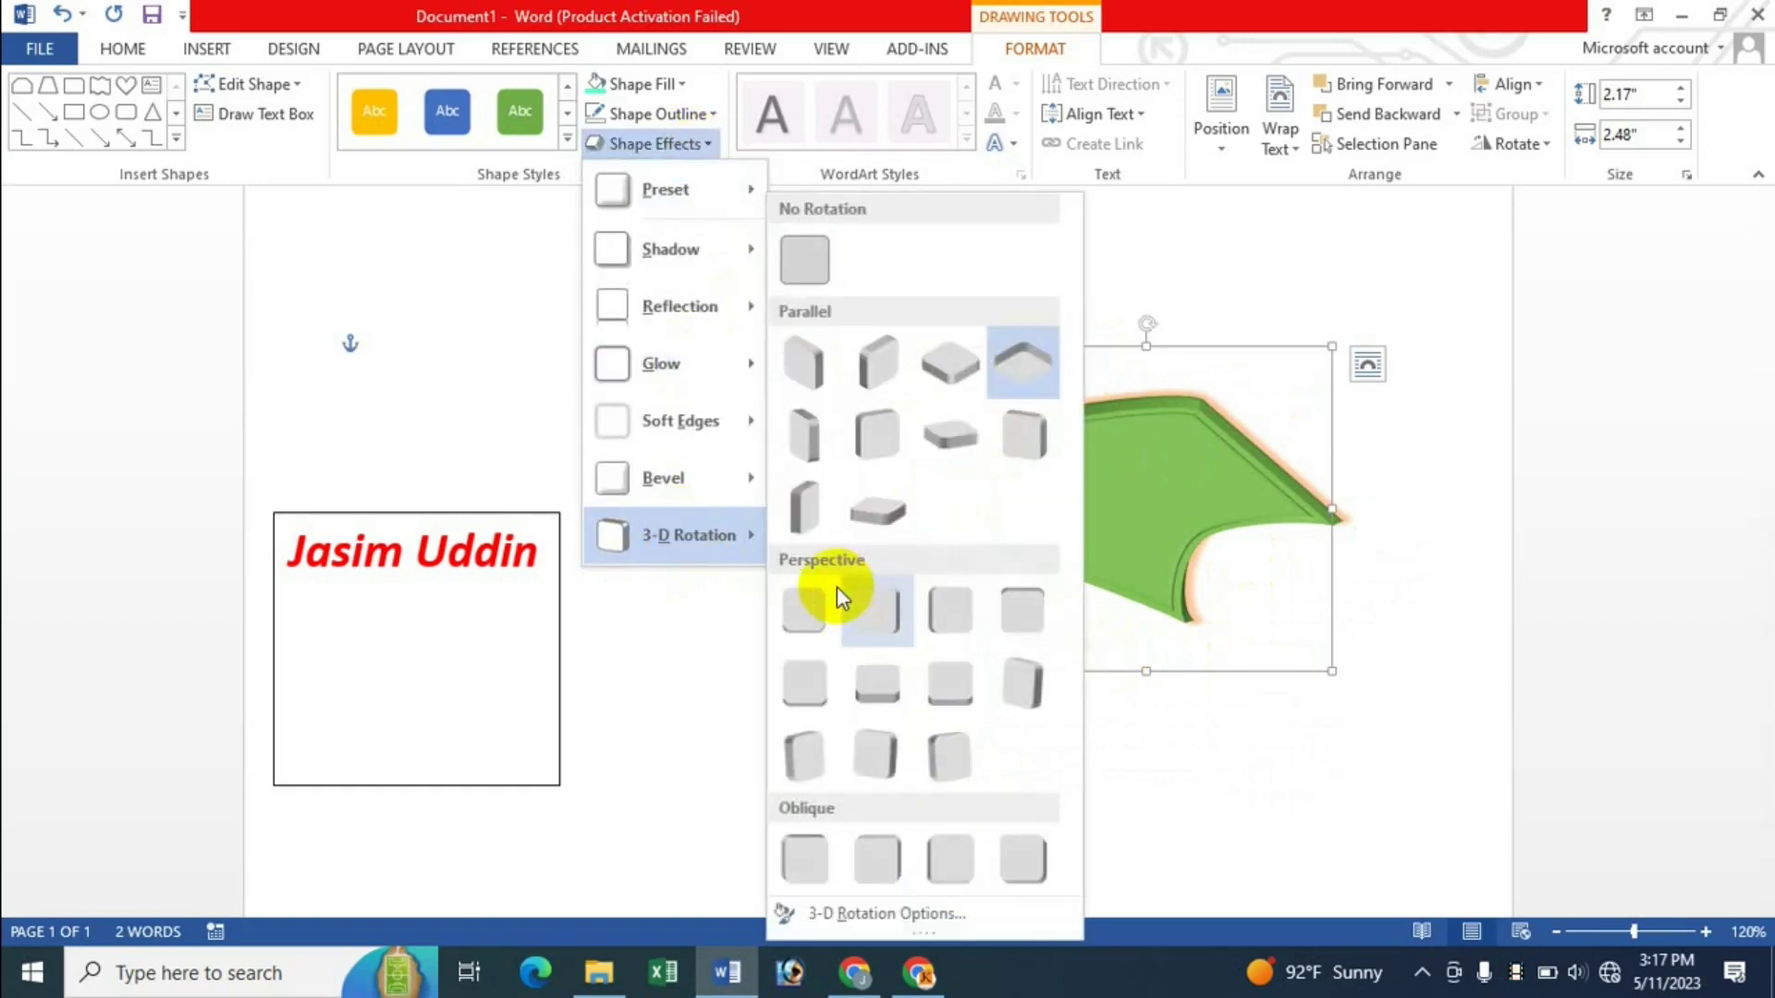
{"action": "mouse_move", "coordinate": [666, 191]}
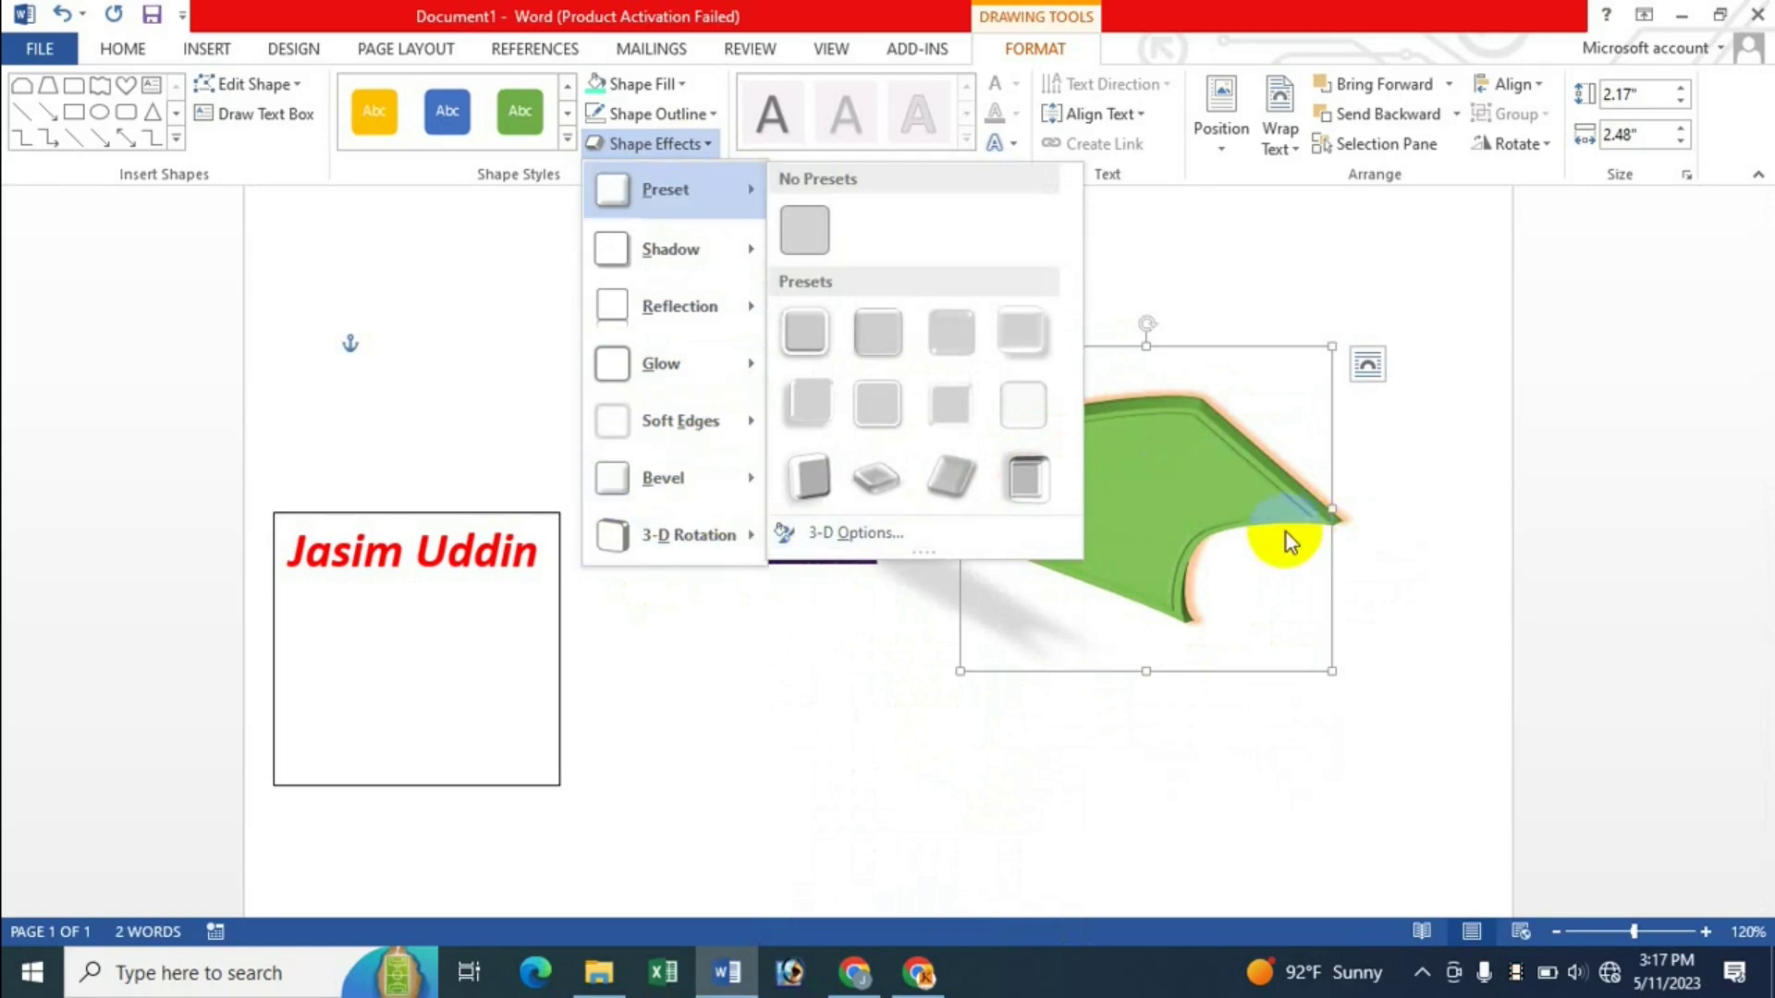
{"action": "left_click", "coordinate": [1280, 482]}
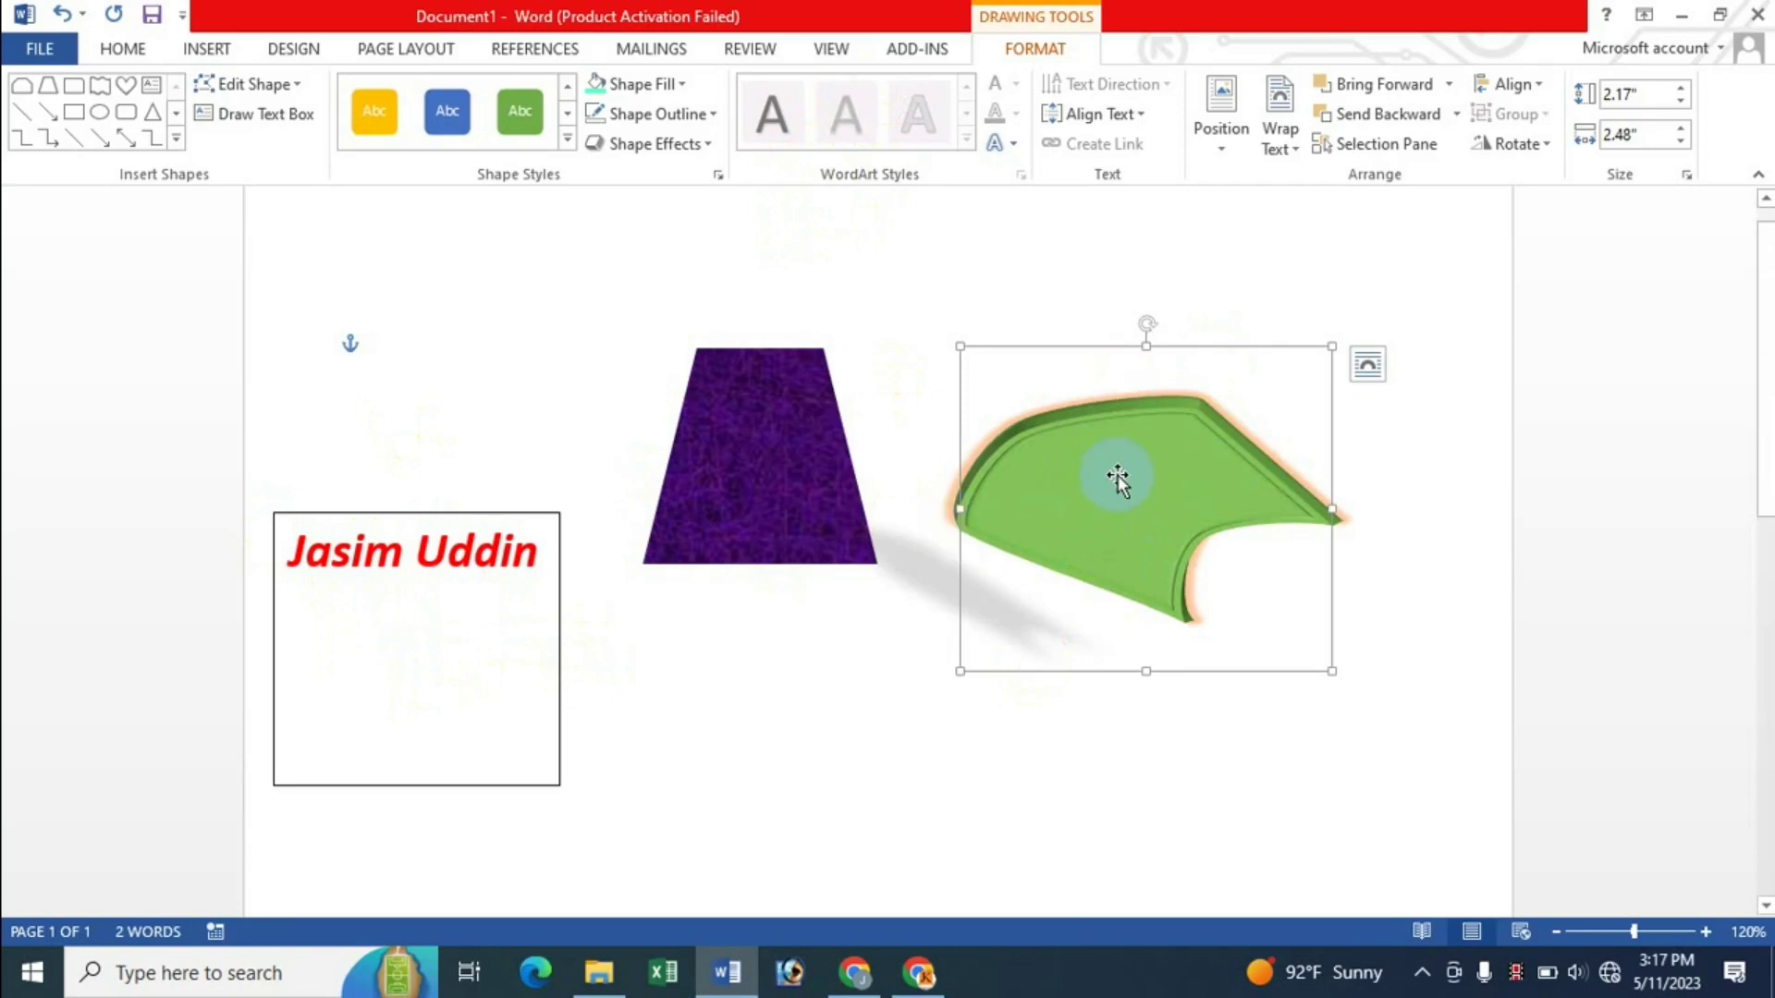
Step: Type a two-word name into the green shape and set it to font size 20
{"action": "type", "text": "Jasim Uddin"}
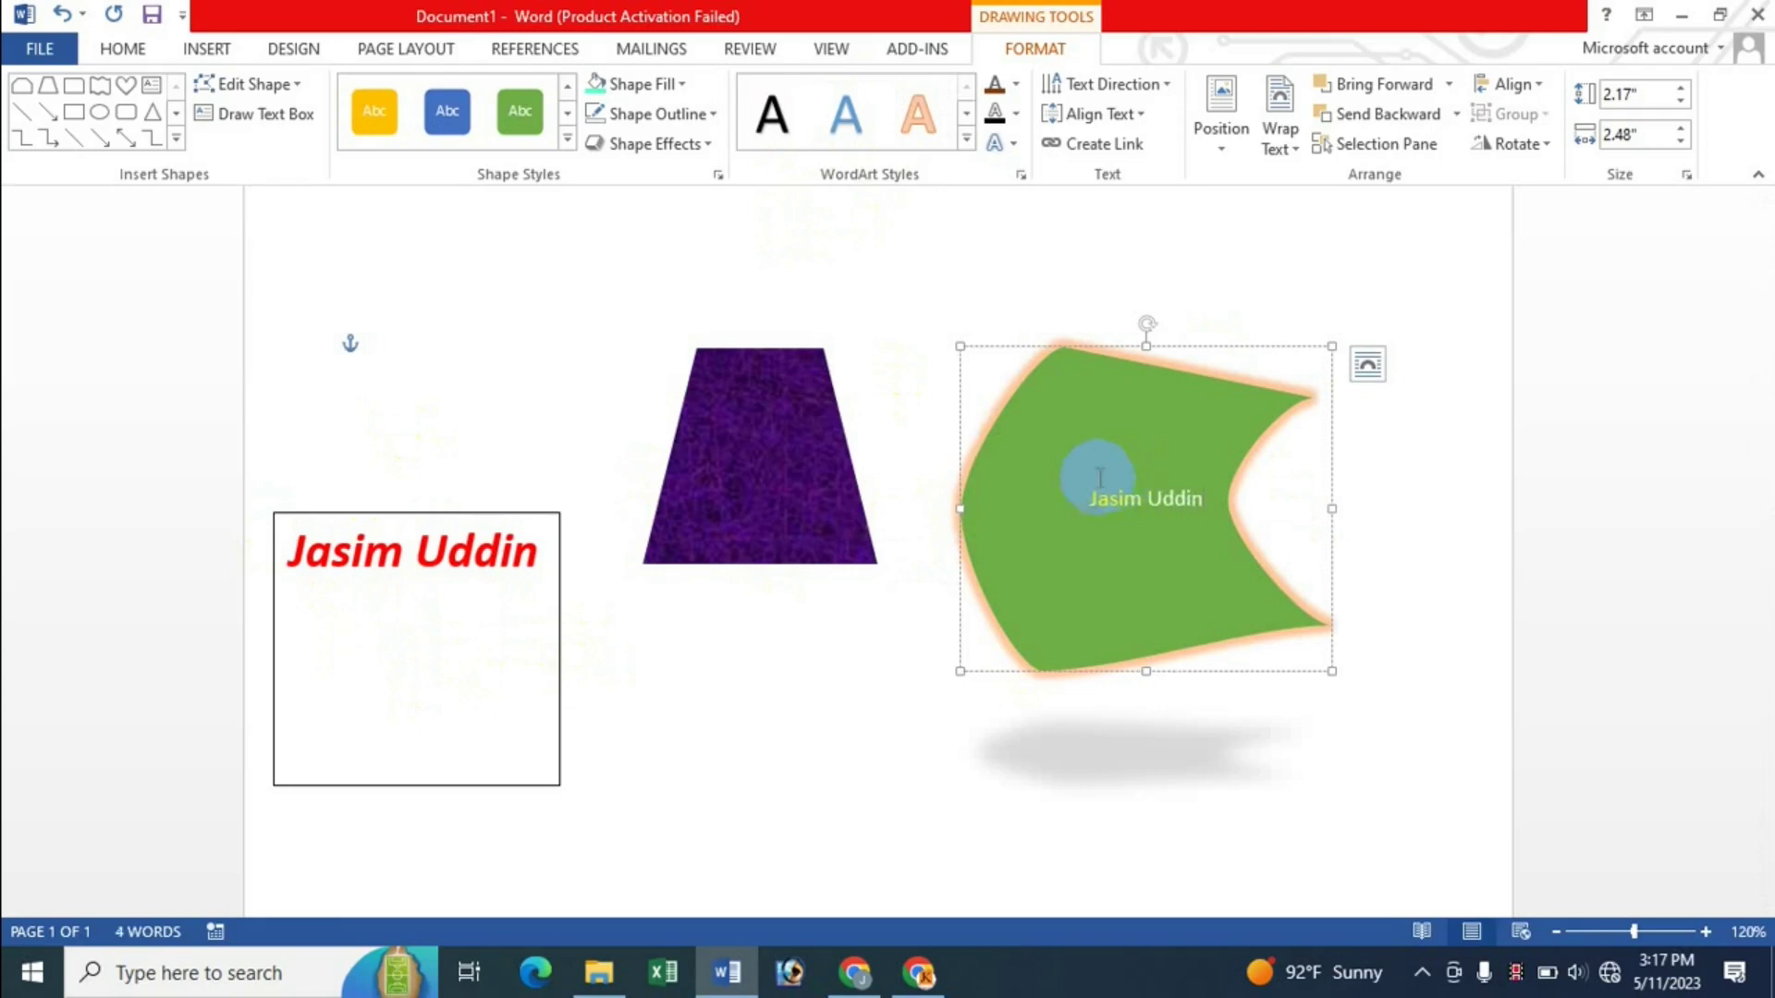
{"action": "left_click_drag", "start_coordinate": [1090, 504], "coordinate": [1212, 502]}
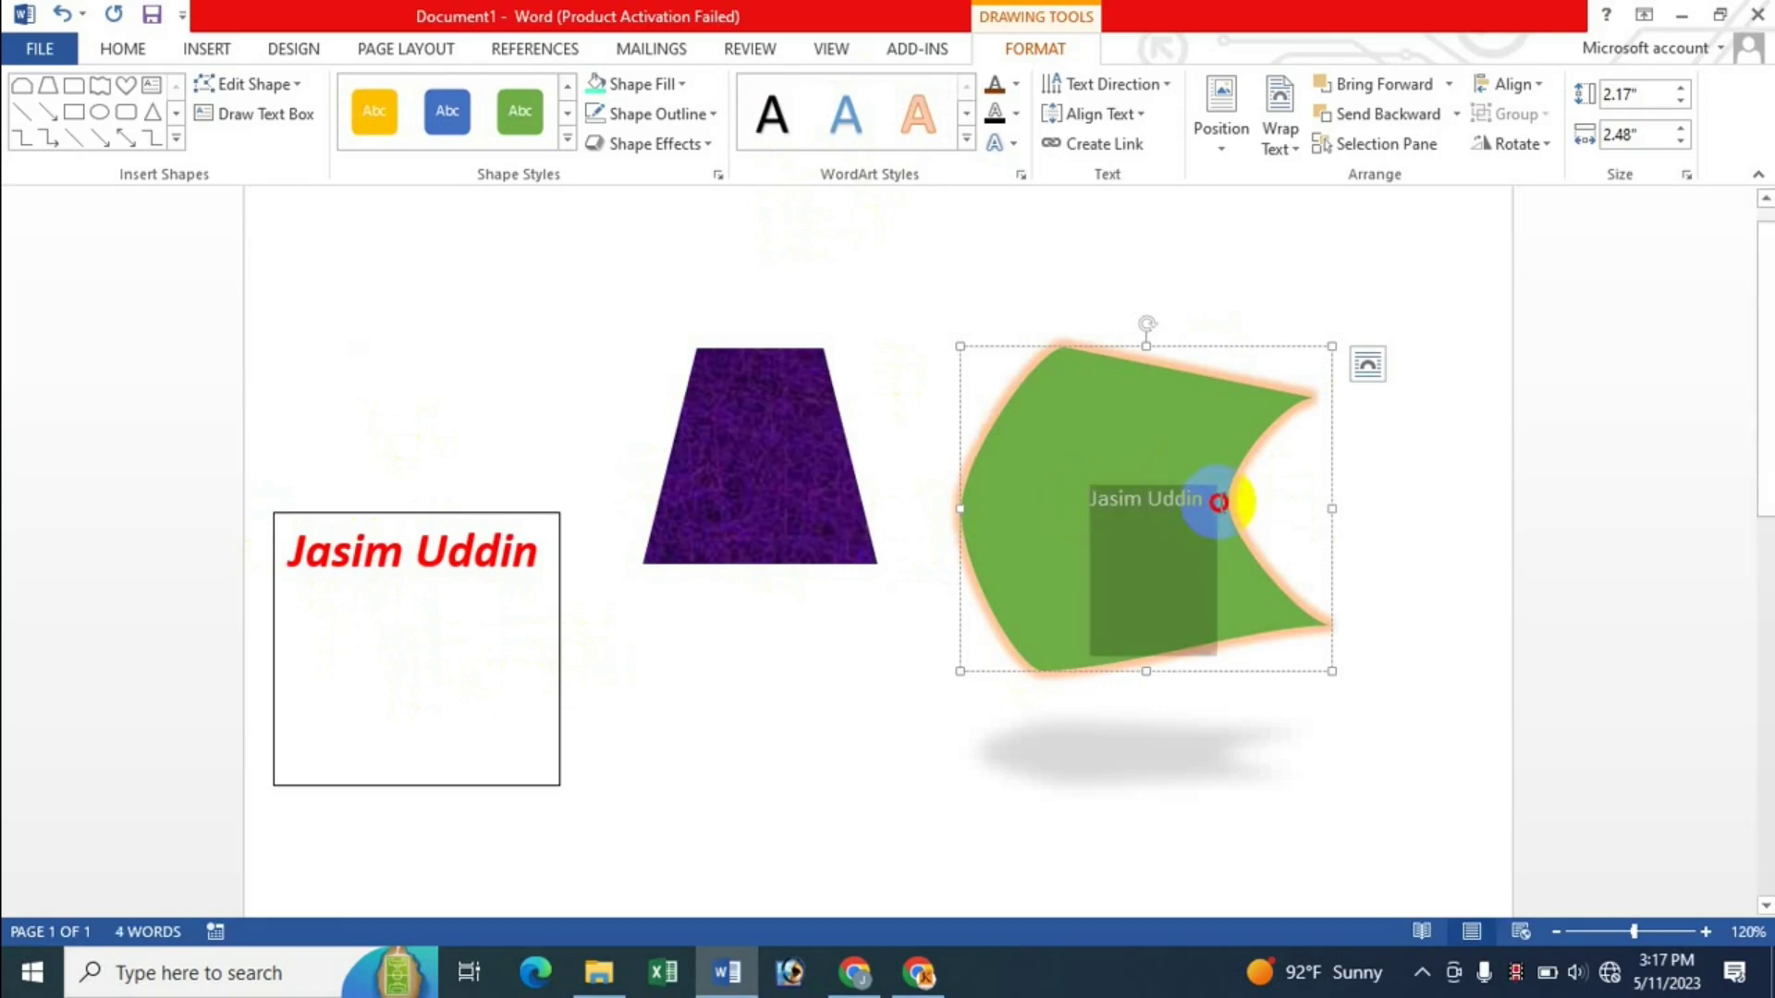
{"action": "left_click", "coordinate": [129, 48]}
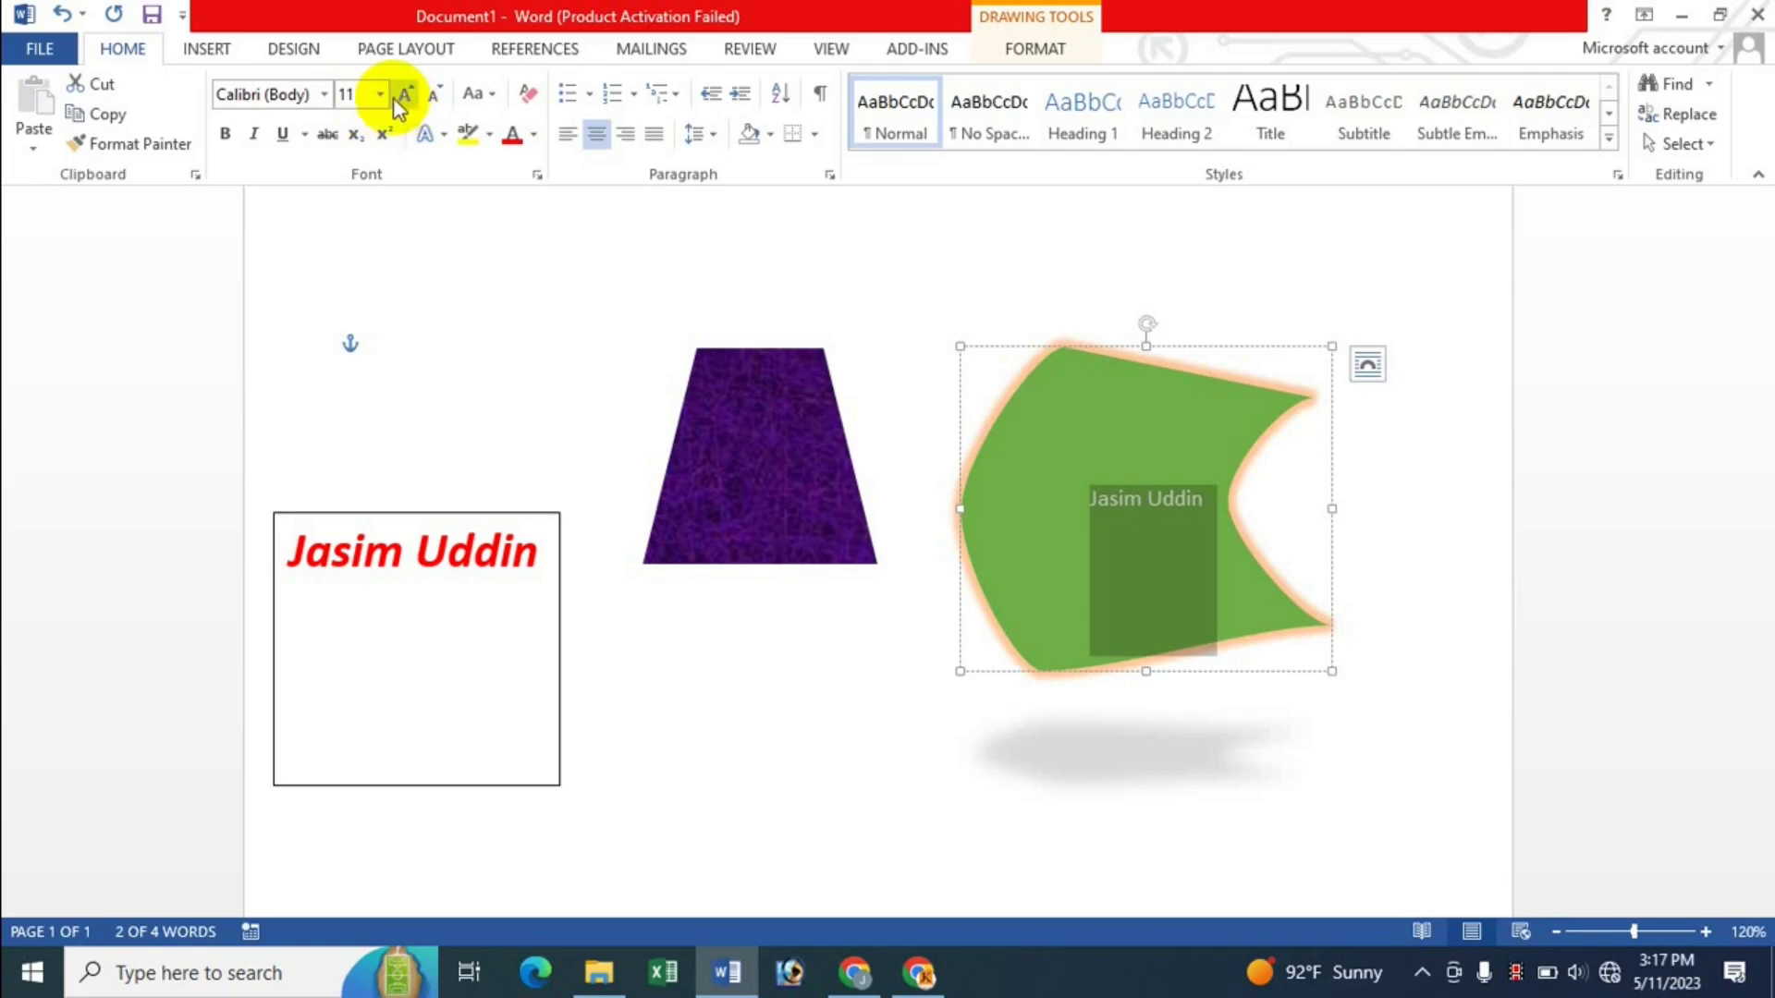
{"action": "left_click", "coordinate": [380, 95]}
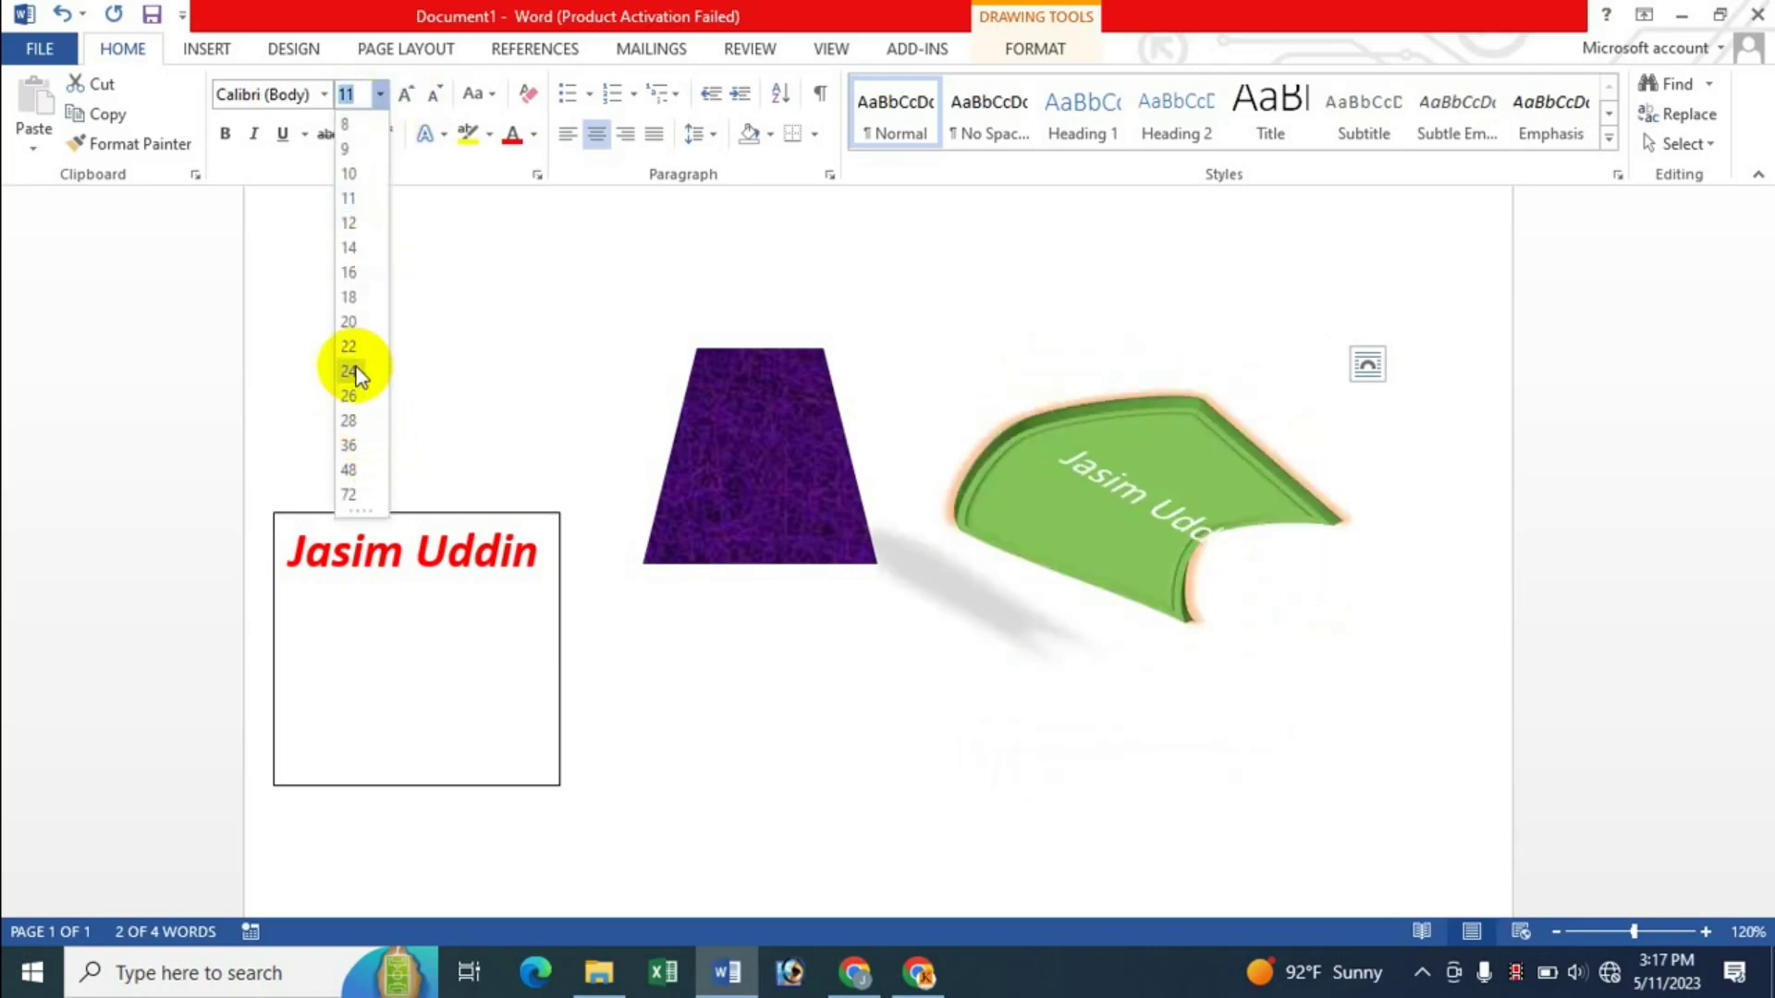
{"action": "left_click", "coordinate": [355, 324]}
{"action": "left_click", "coordinate": [1045, 519]}
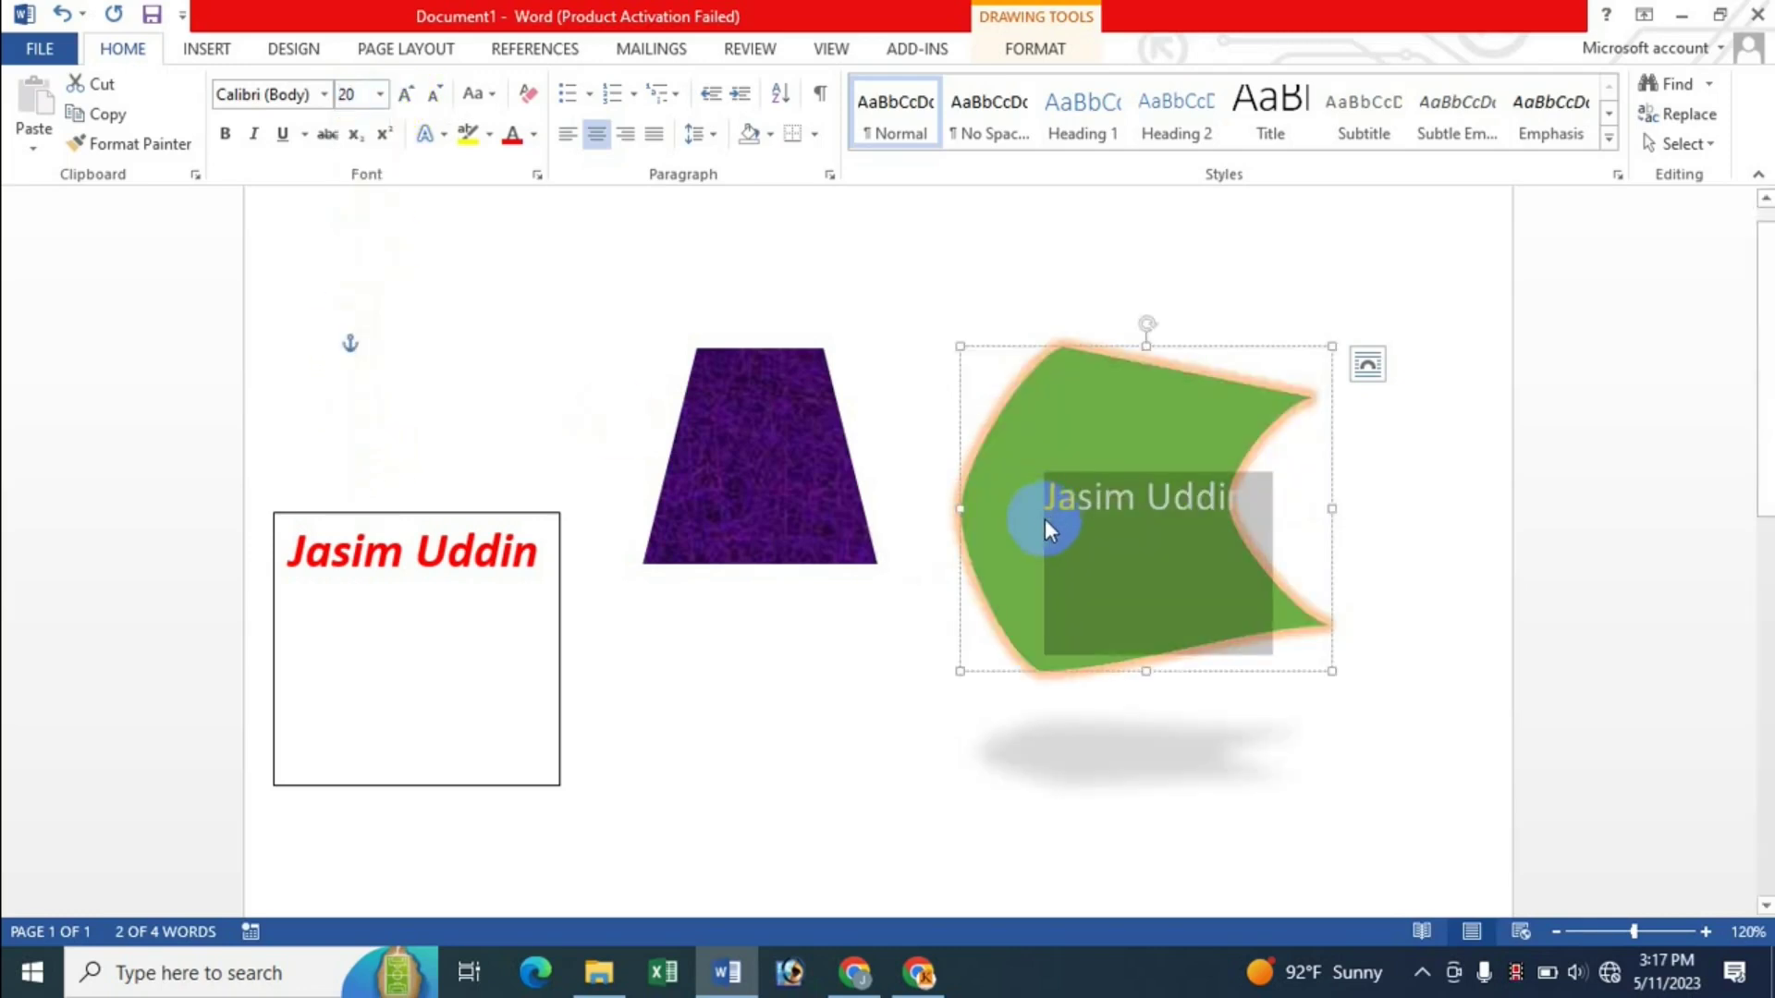
Step: Reselect the green shape as a whole and bring up the WordArt Styles gallery
{"action": "left_click", "coordinate": [1134, 411]}
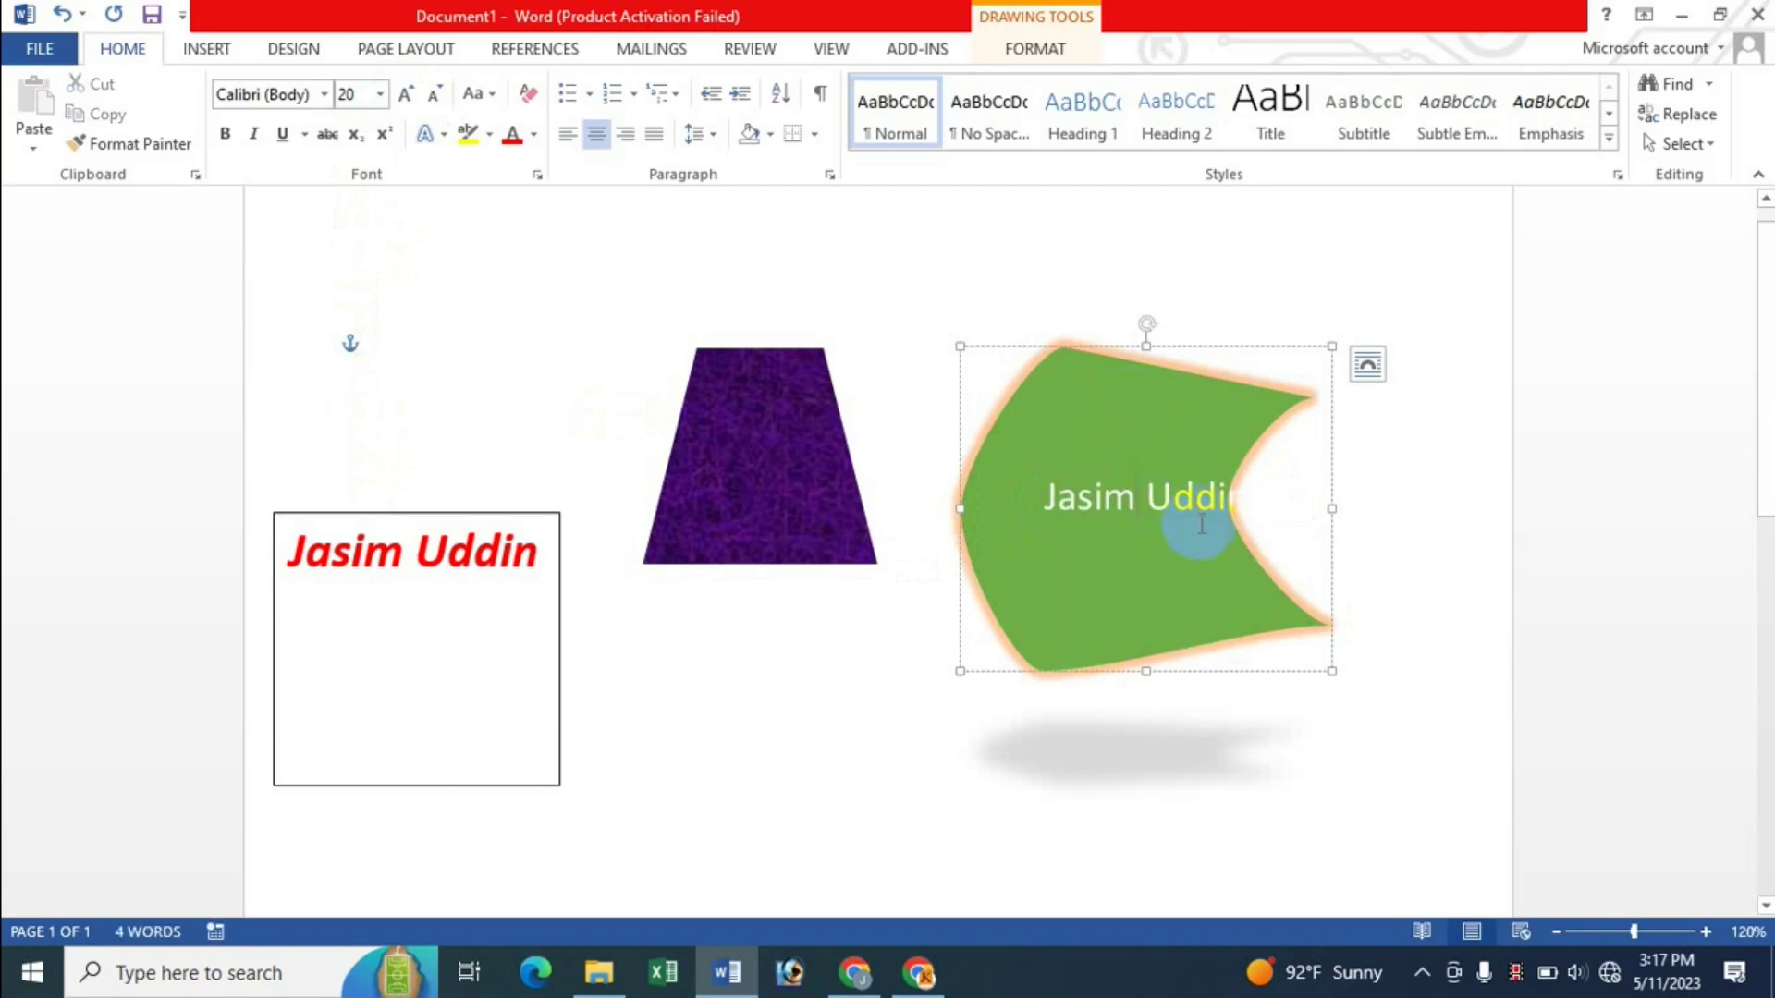
{"action": "left_click", "coordinate": [1348, 507]}
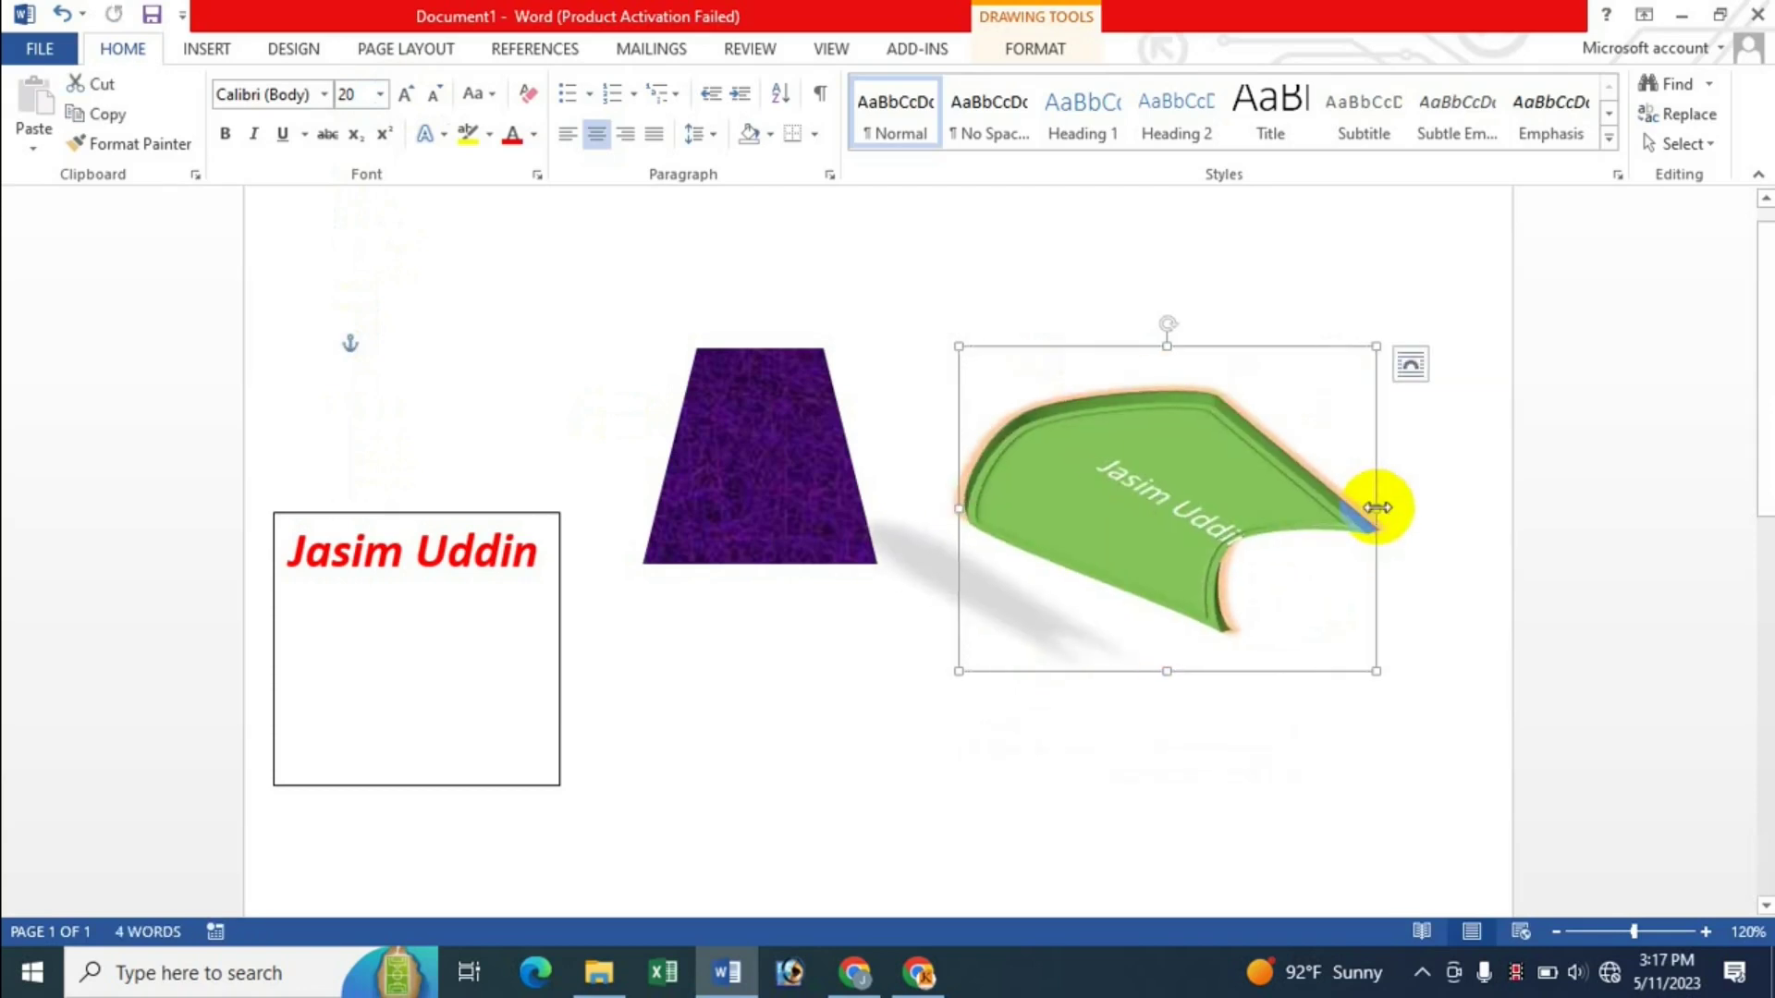
{"action": "left_click", "coordinate": [1165, 524]}
{"action": "left_click", "coordinate": [1165, 524]}
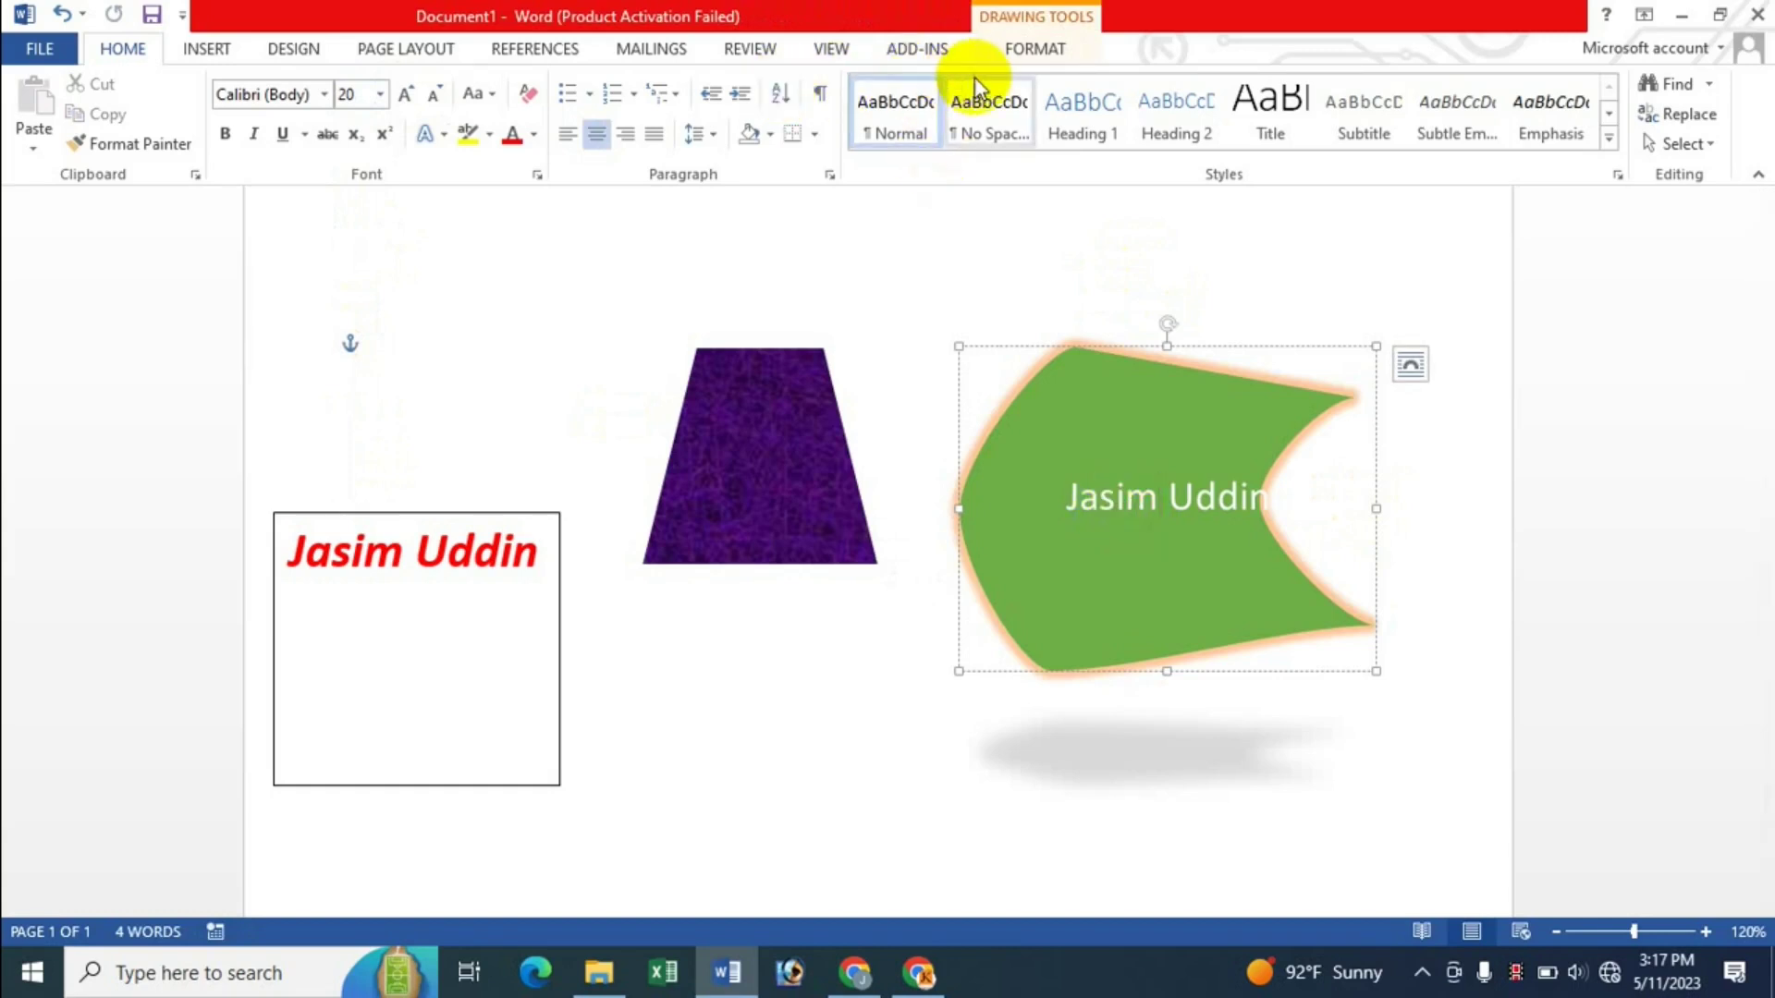
{"action": "left_click", "coordinate": [1032, 51]}
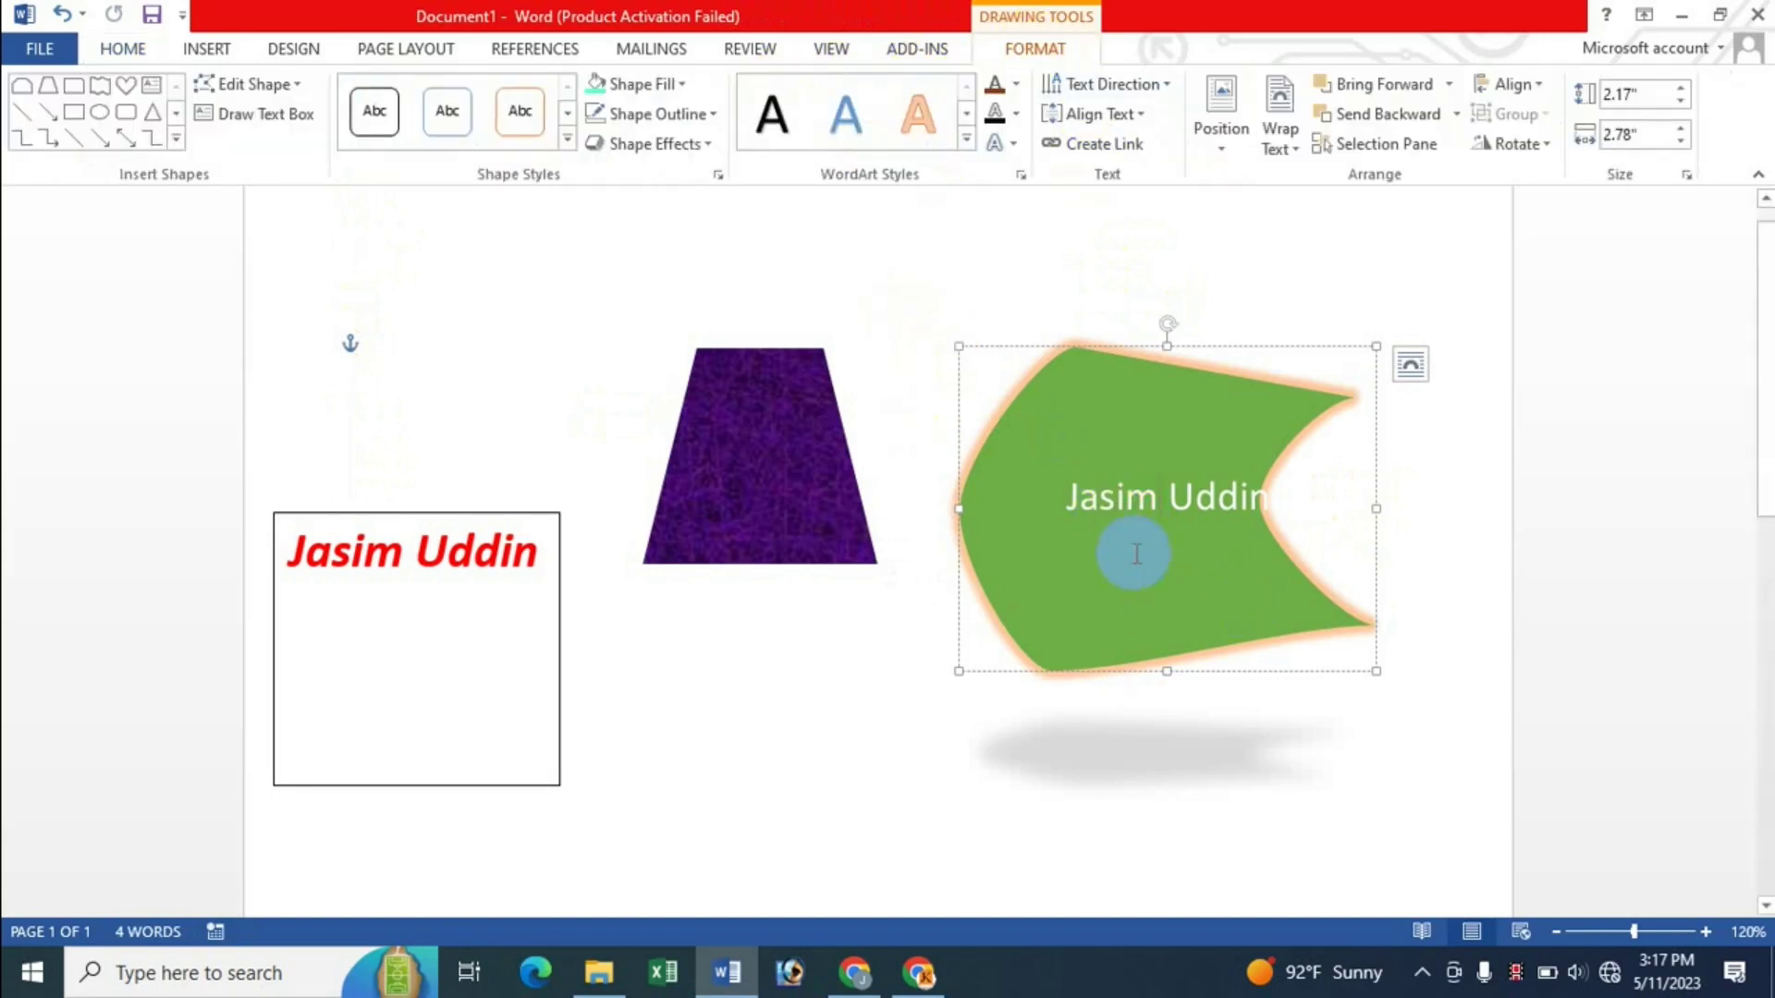
{"action": "left_click", "coordinate": [1089, 363]}
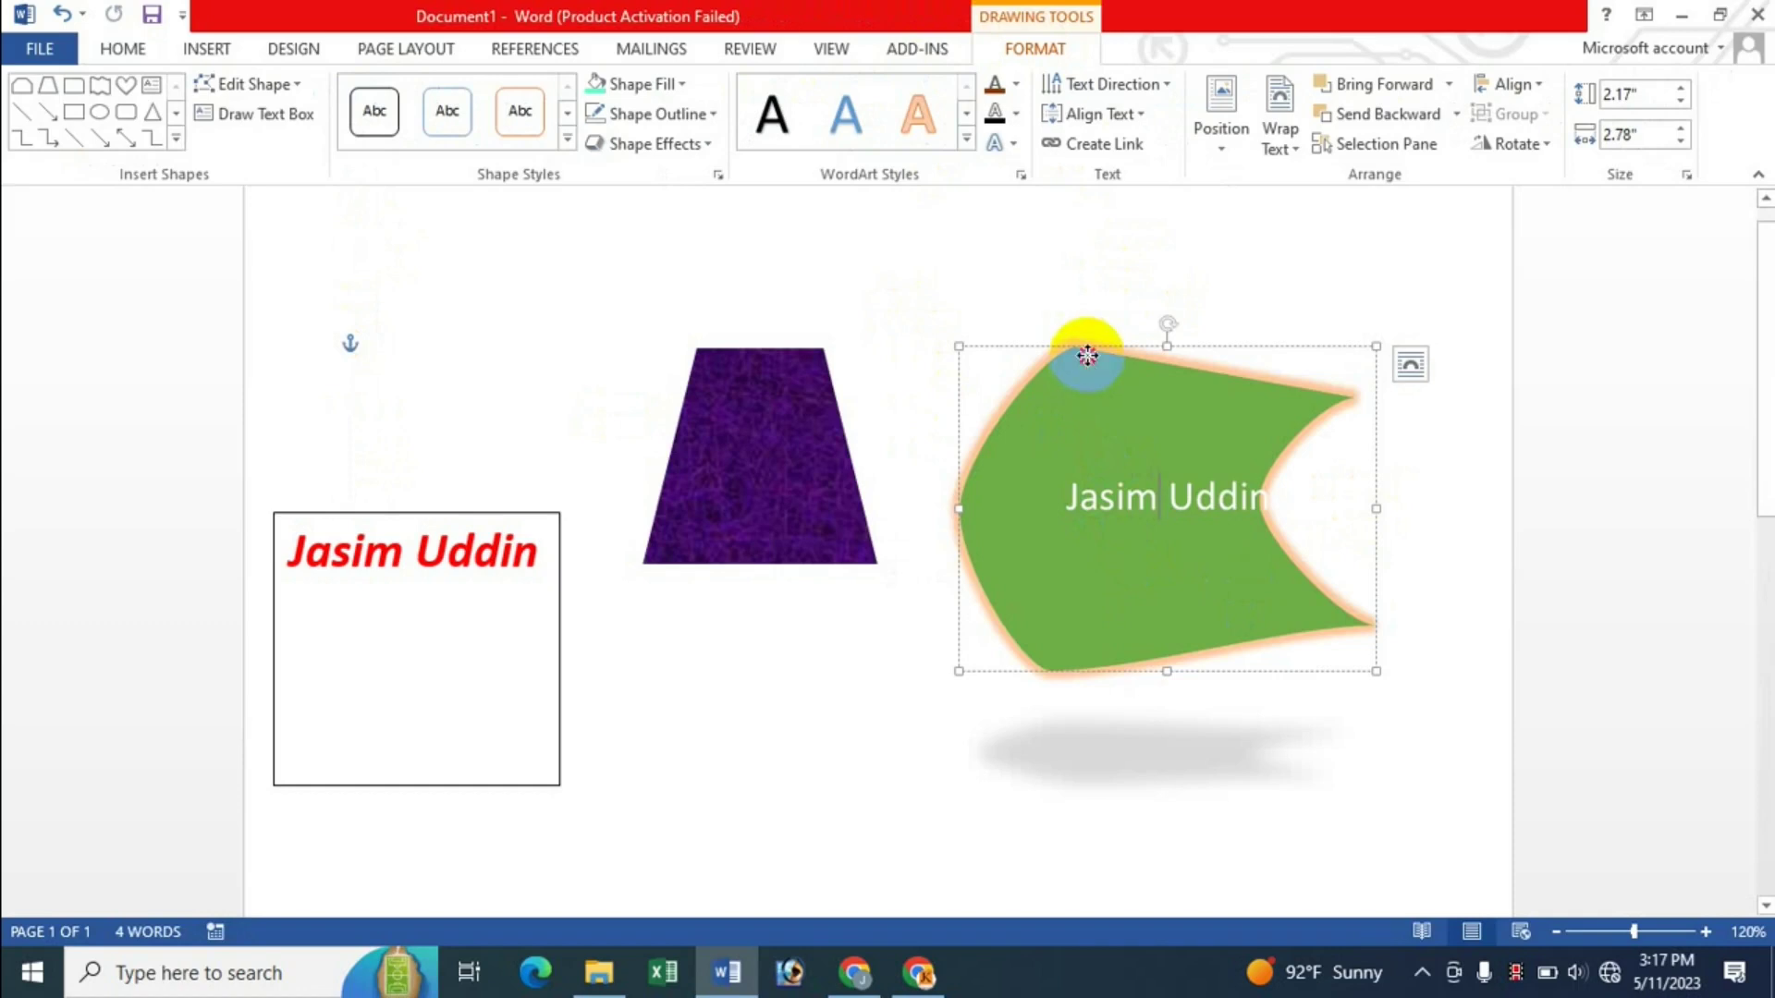
{"action": "left_click", "coordinate": [967, 141]}
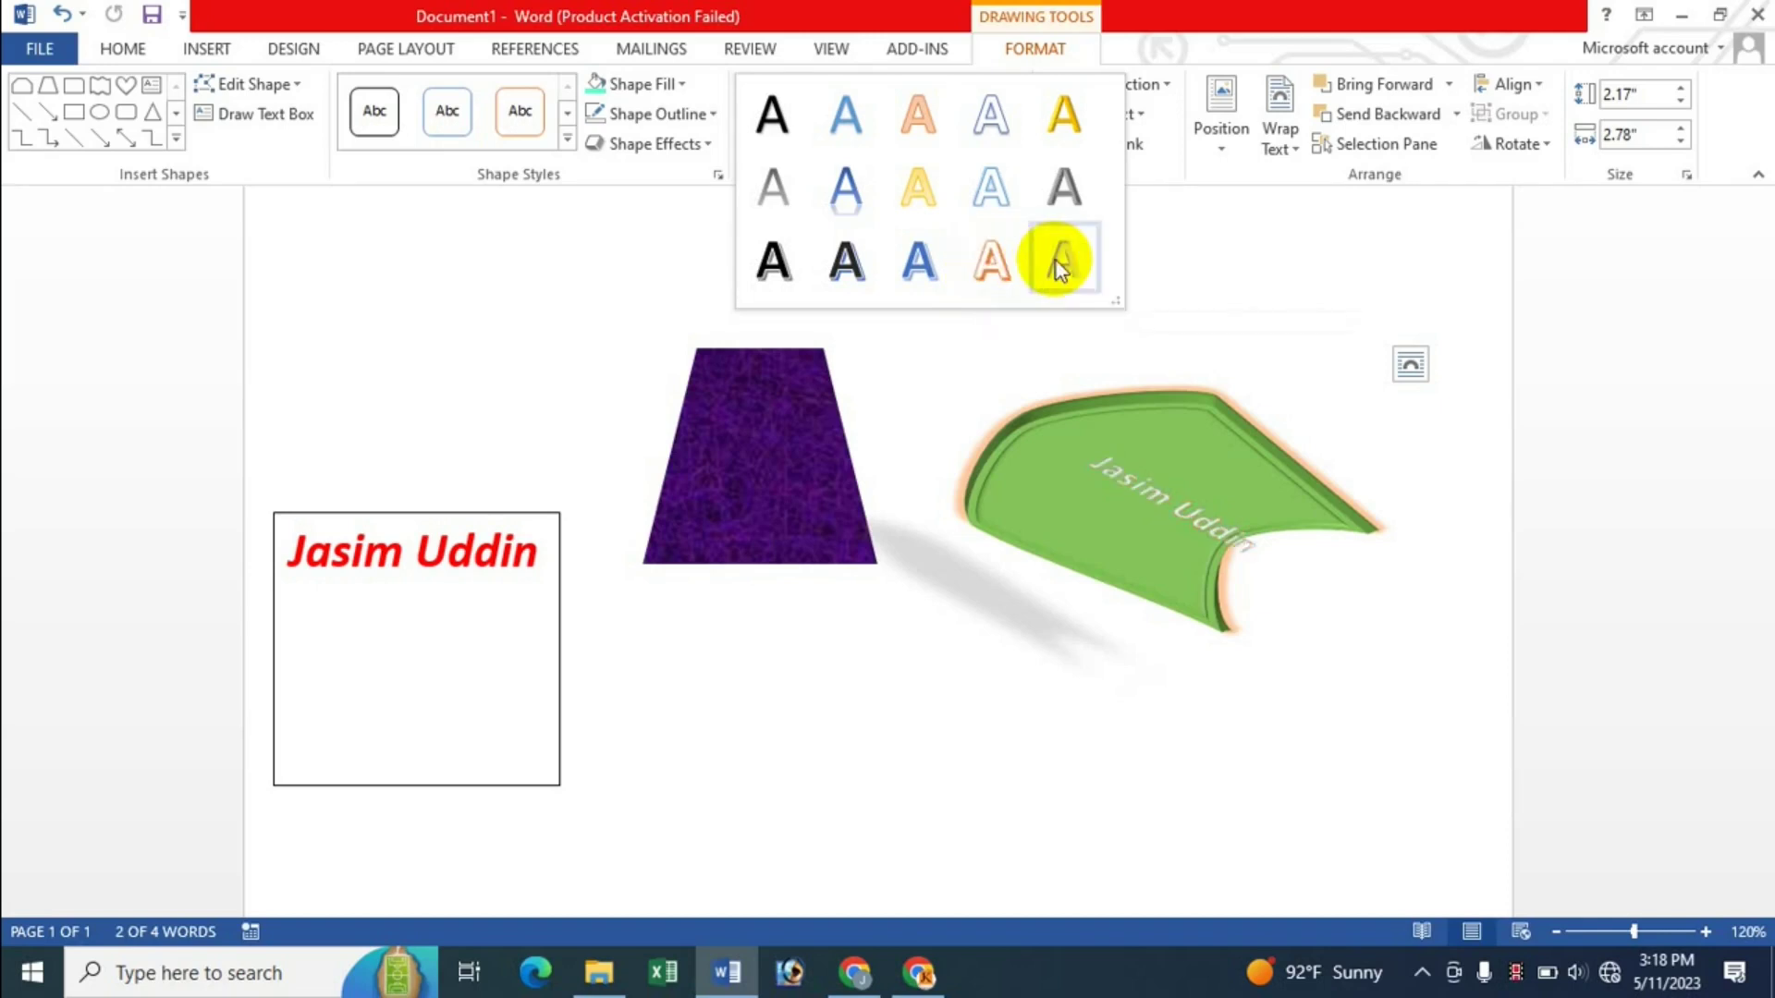
Step: Apply a blue WordArt style to the green shape's text
{"action": "left_click", "coordinate": [860, 278]}
{"action": "left_click", "coordinate": [1141, 261]}
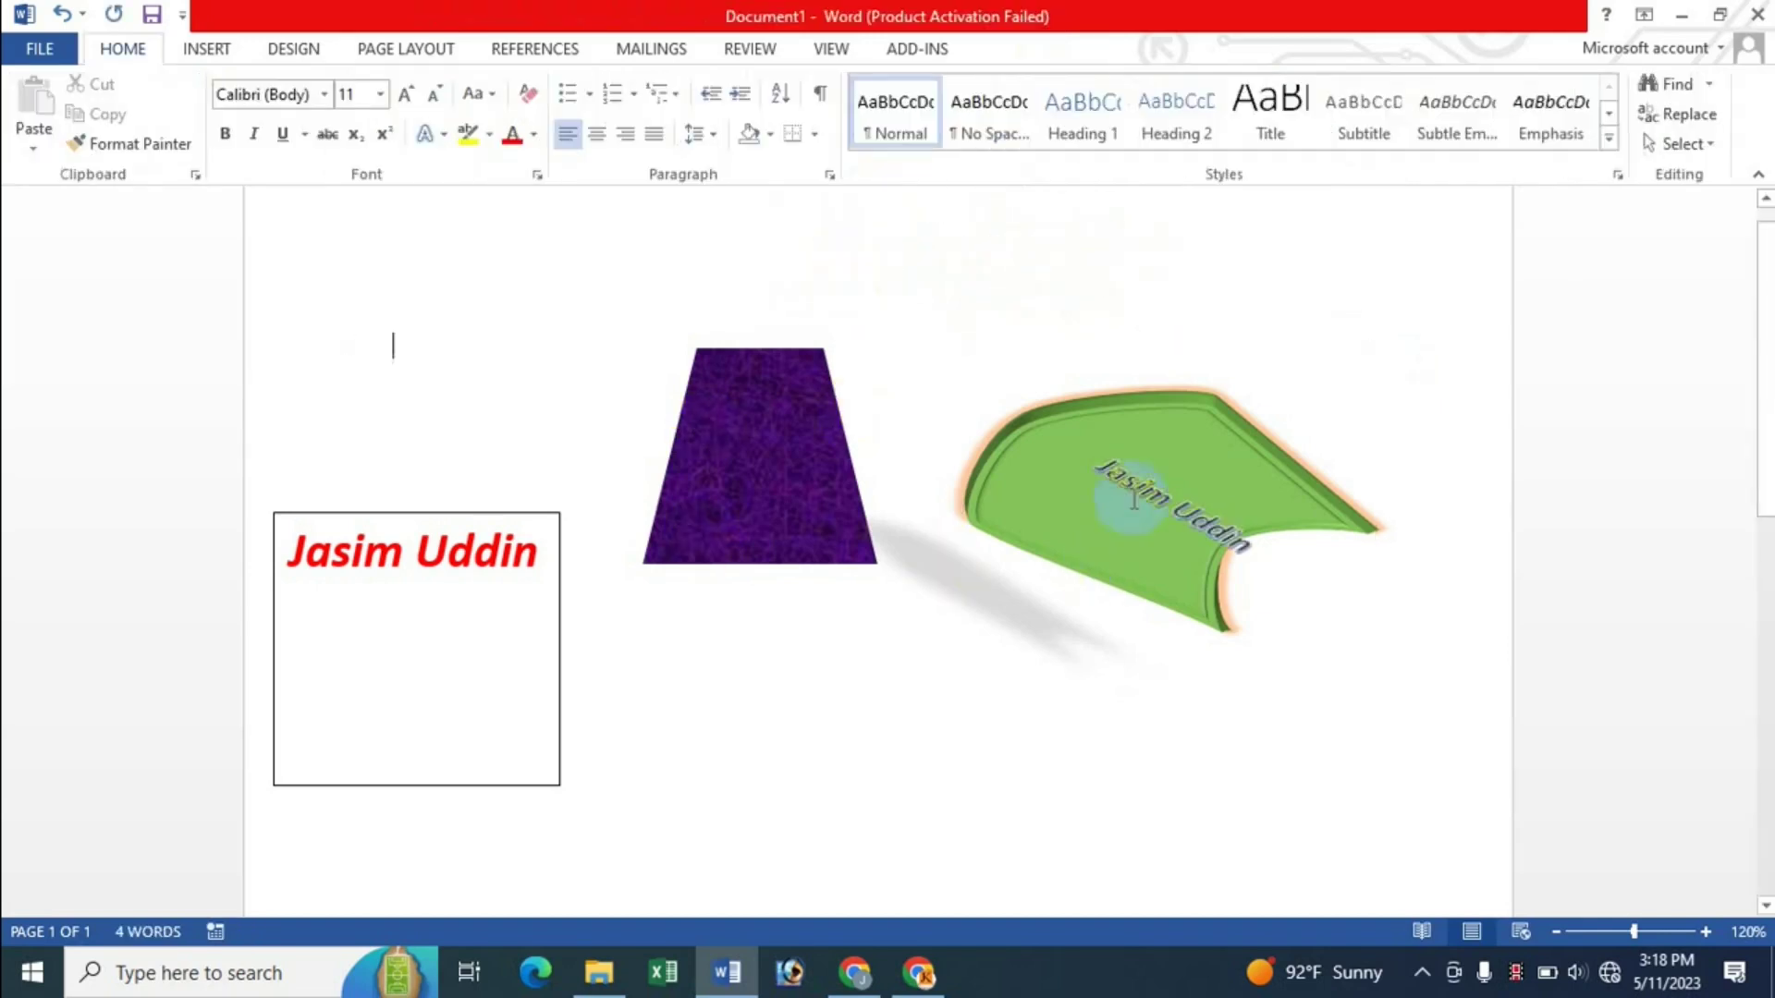
{"action": "left_click", "coordinate": [1189, 445]}
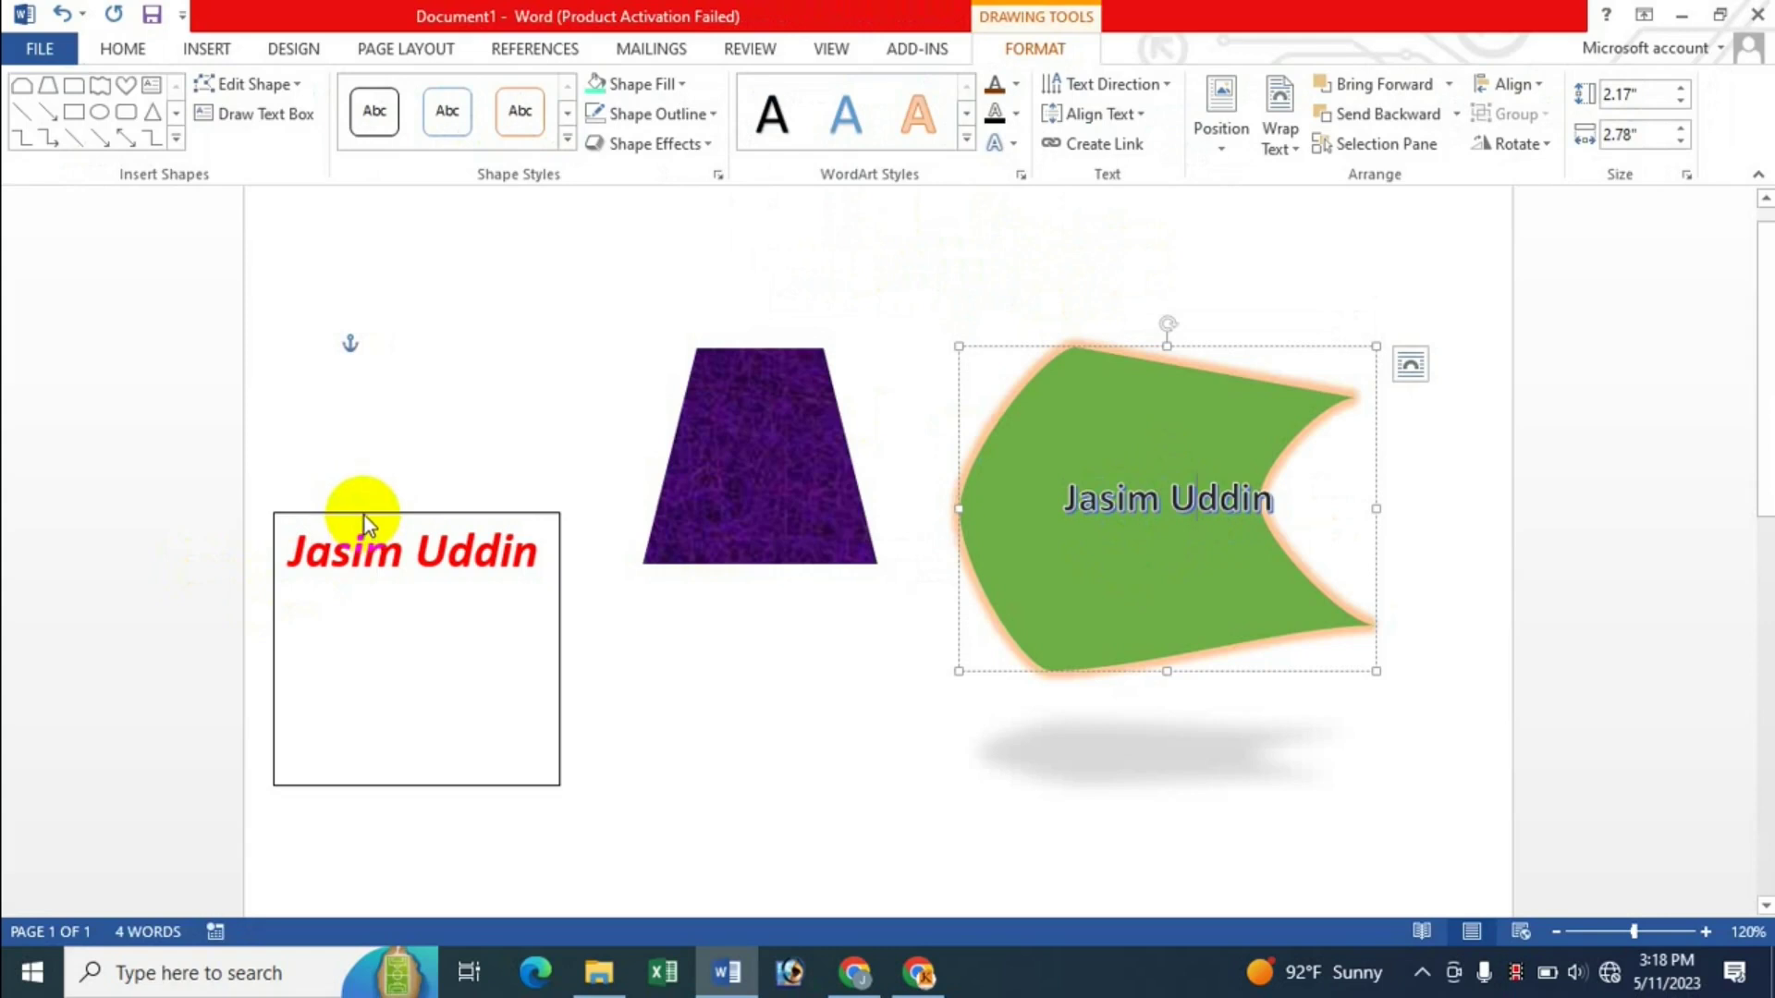
Step: Apply a blue WordArt style to the name in the left text box
{"action": "left_click", "coordinate": [296, 552]}
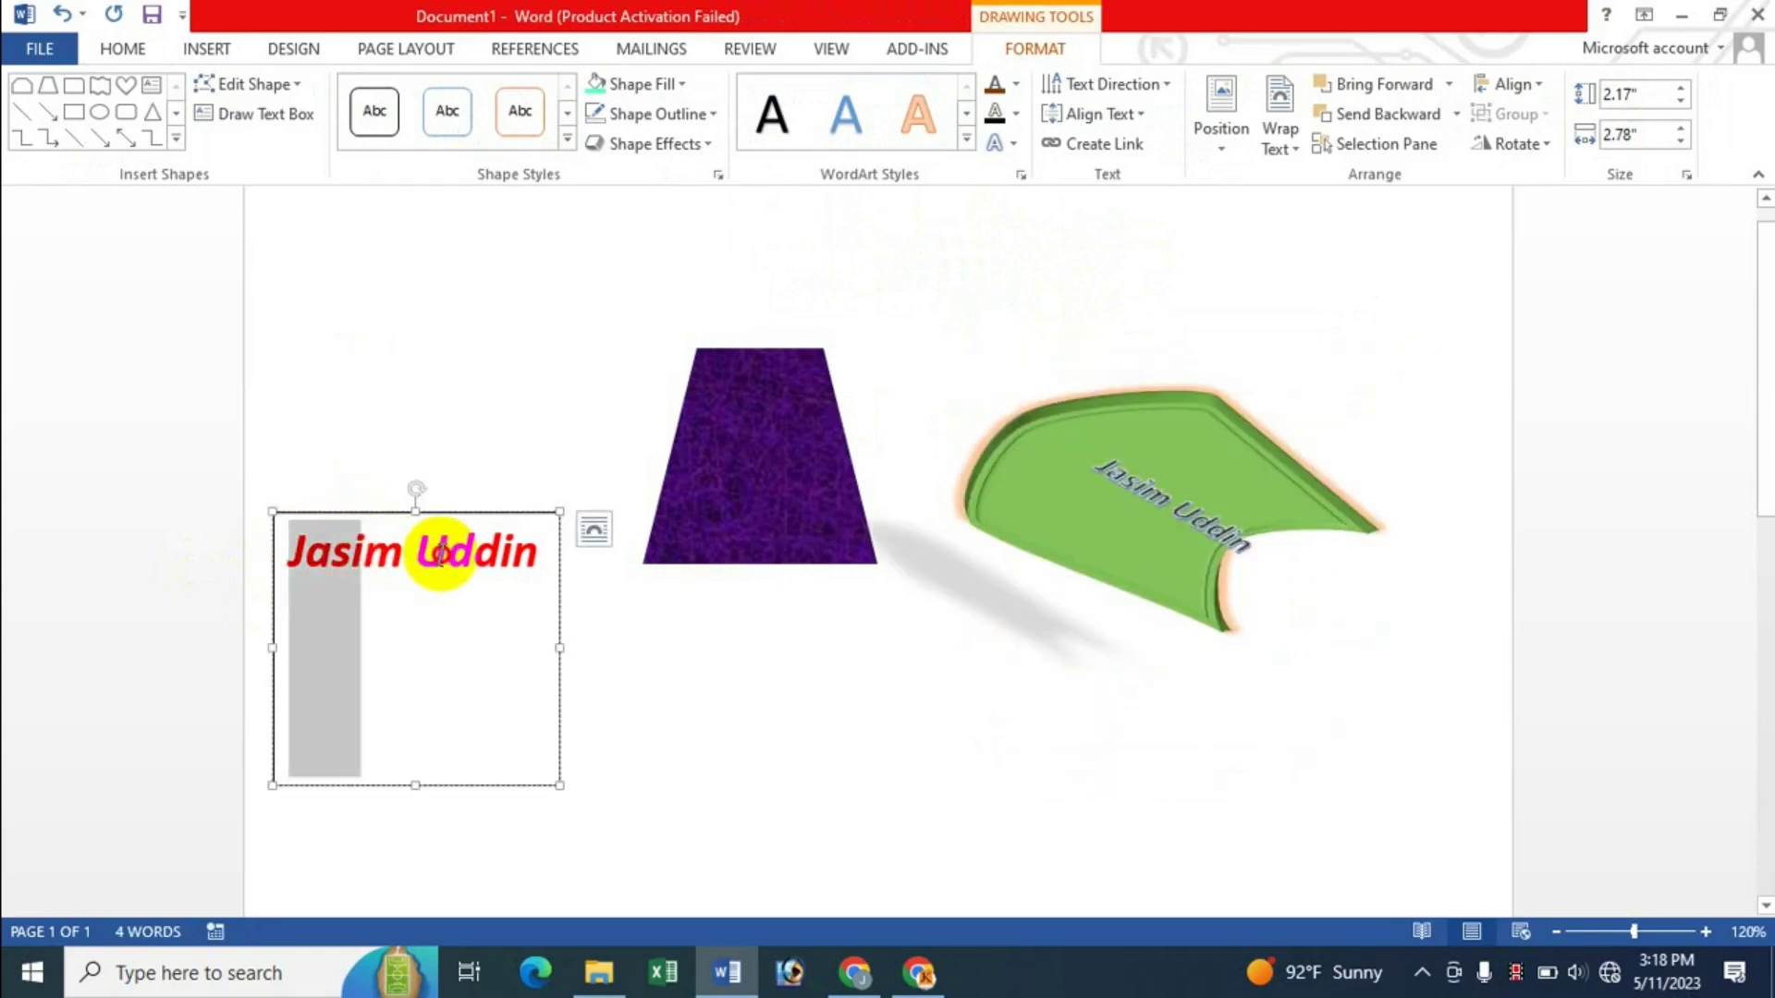
{"action": "left_click", "coordinate": [967, 138]}
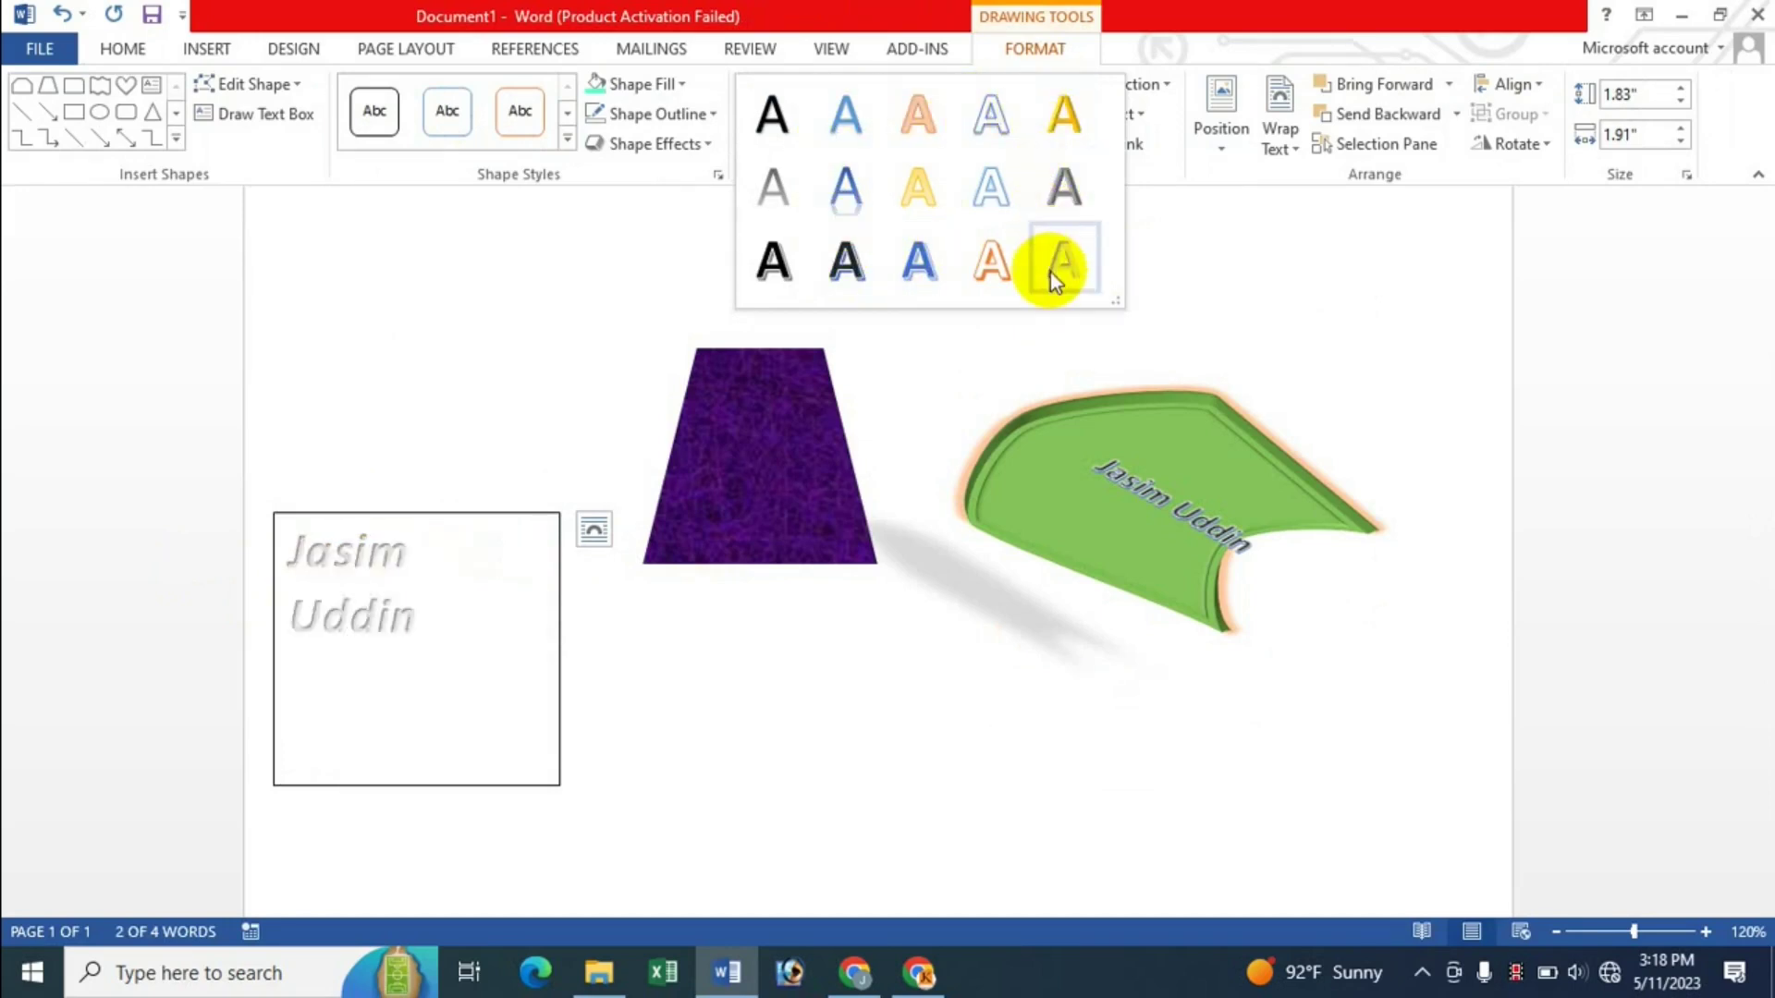
{"action": "left_click", "coordinate": [911, 269]}
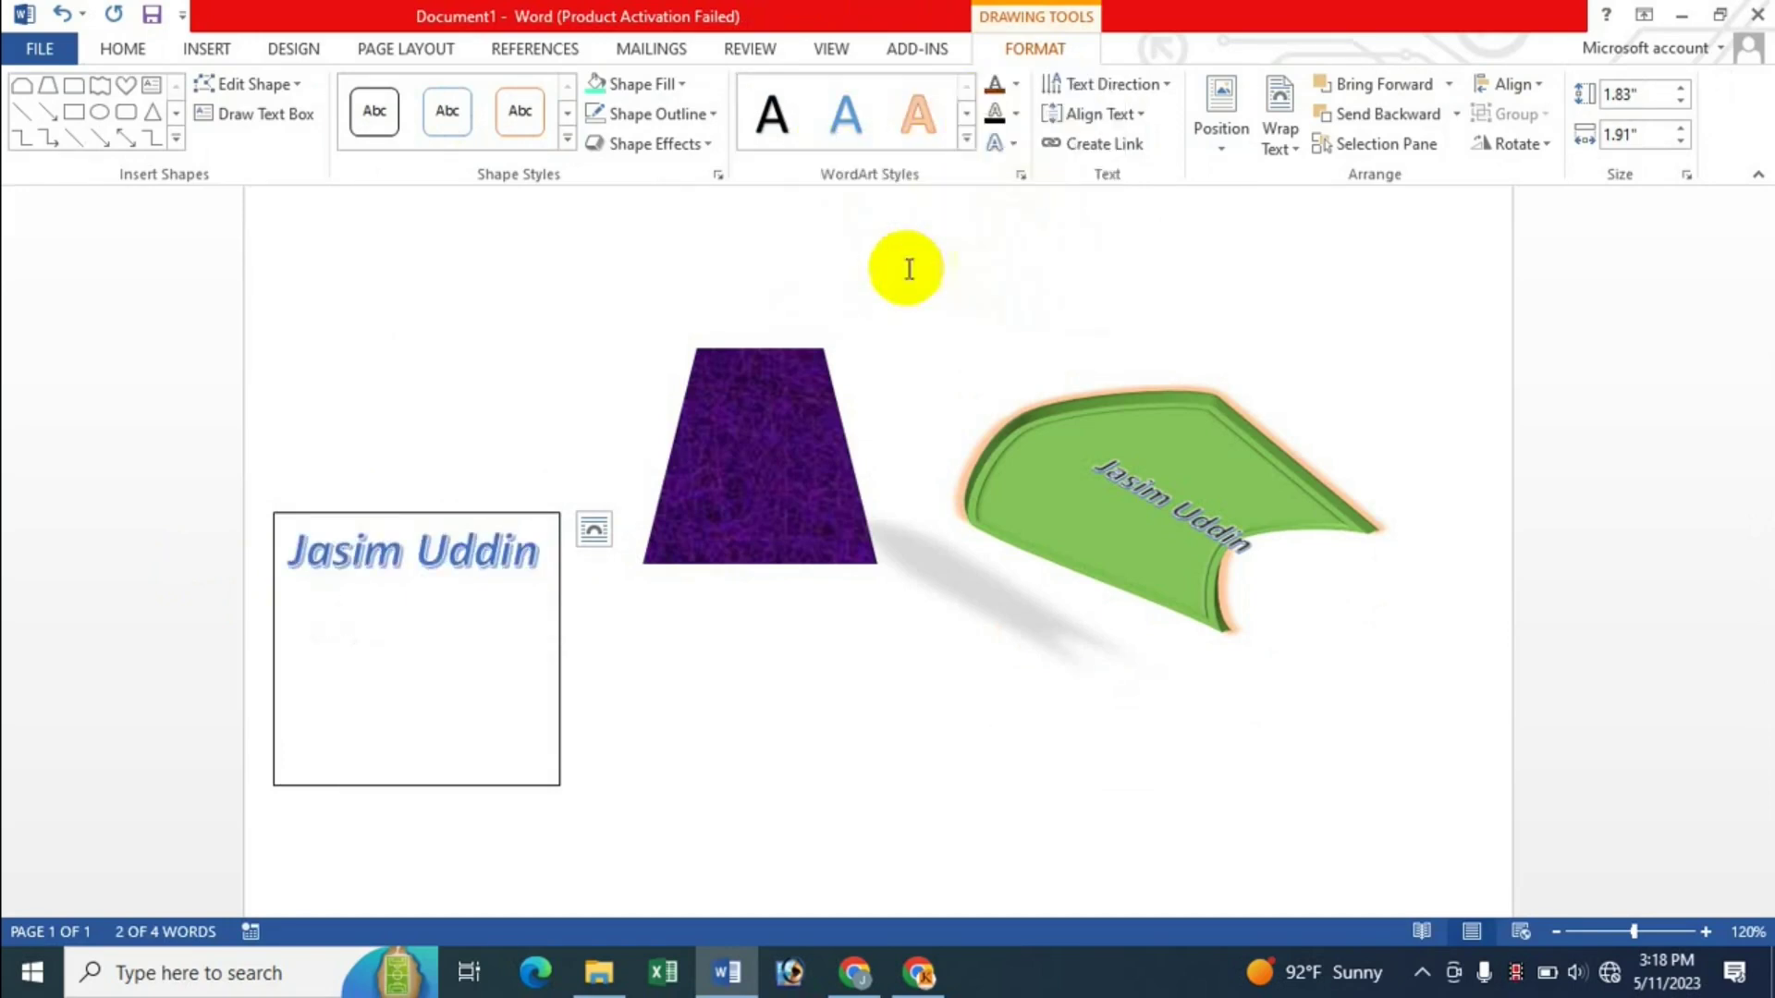
{"action": "left_click", "coordinate": [424, 596]}
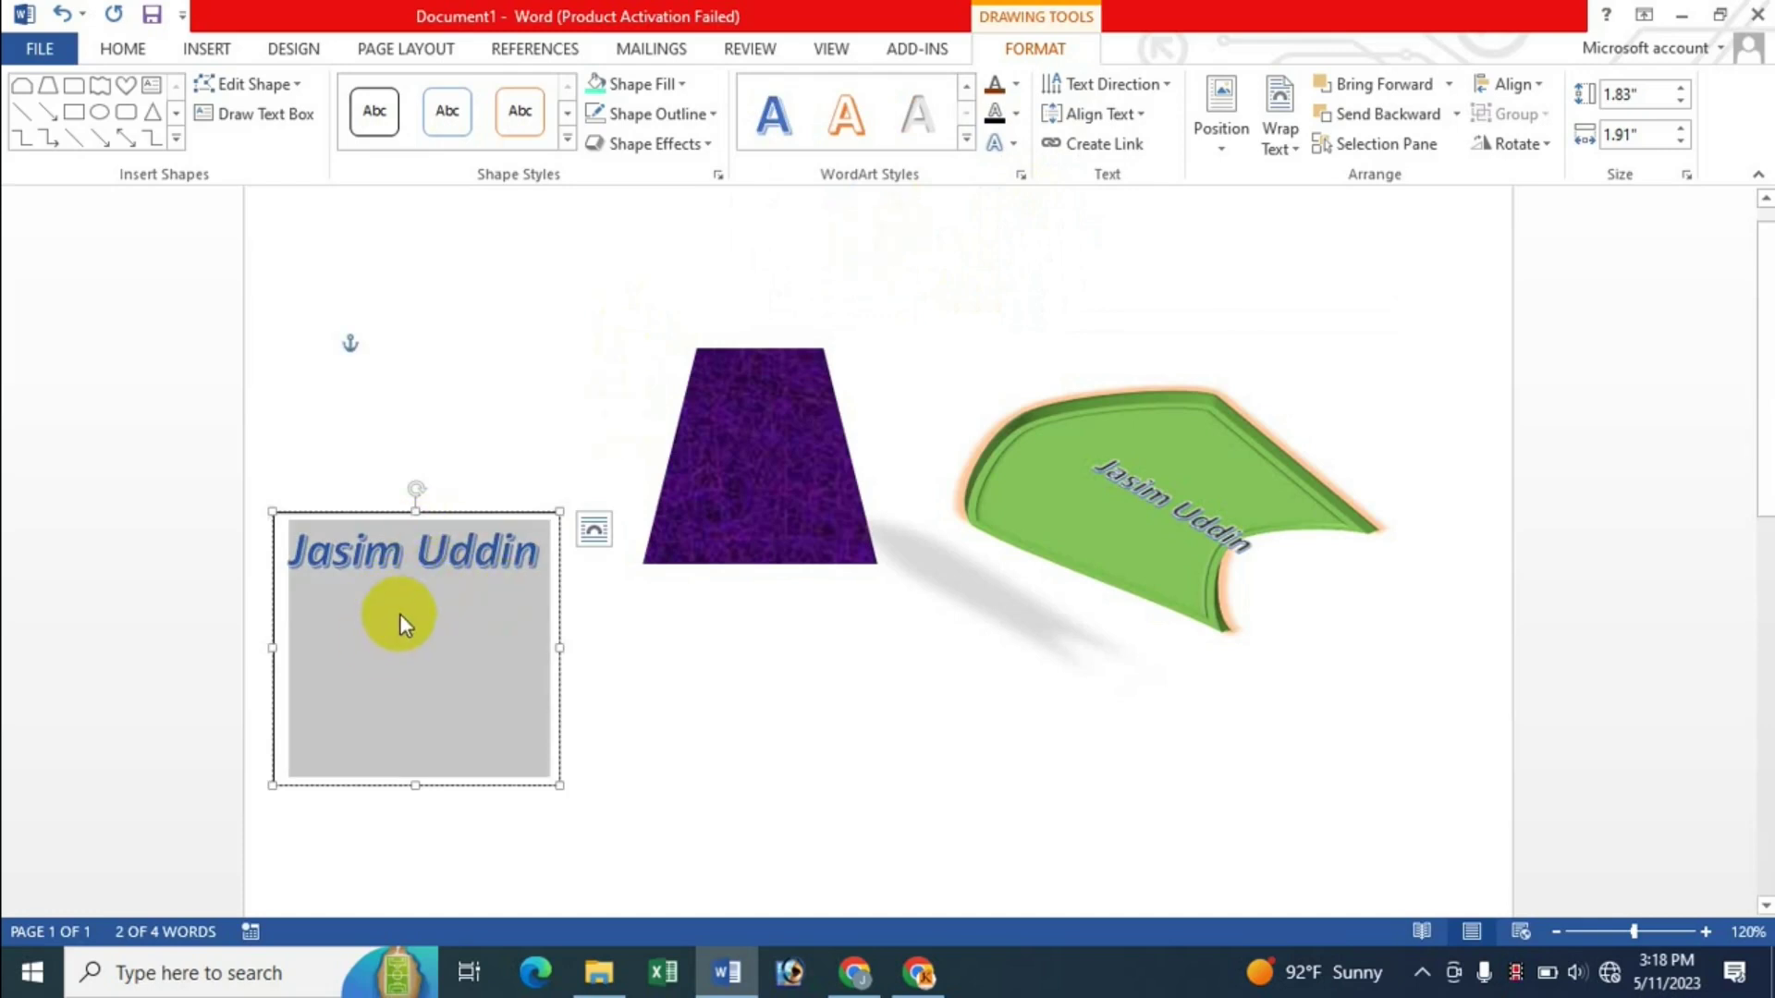
Step: Give the text box's name a light aqua fill via More Fill Colors
{"action": "left_click", "coordinate": [1017, 89]}
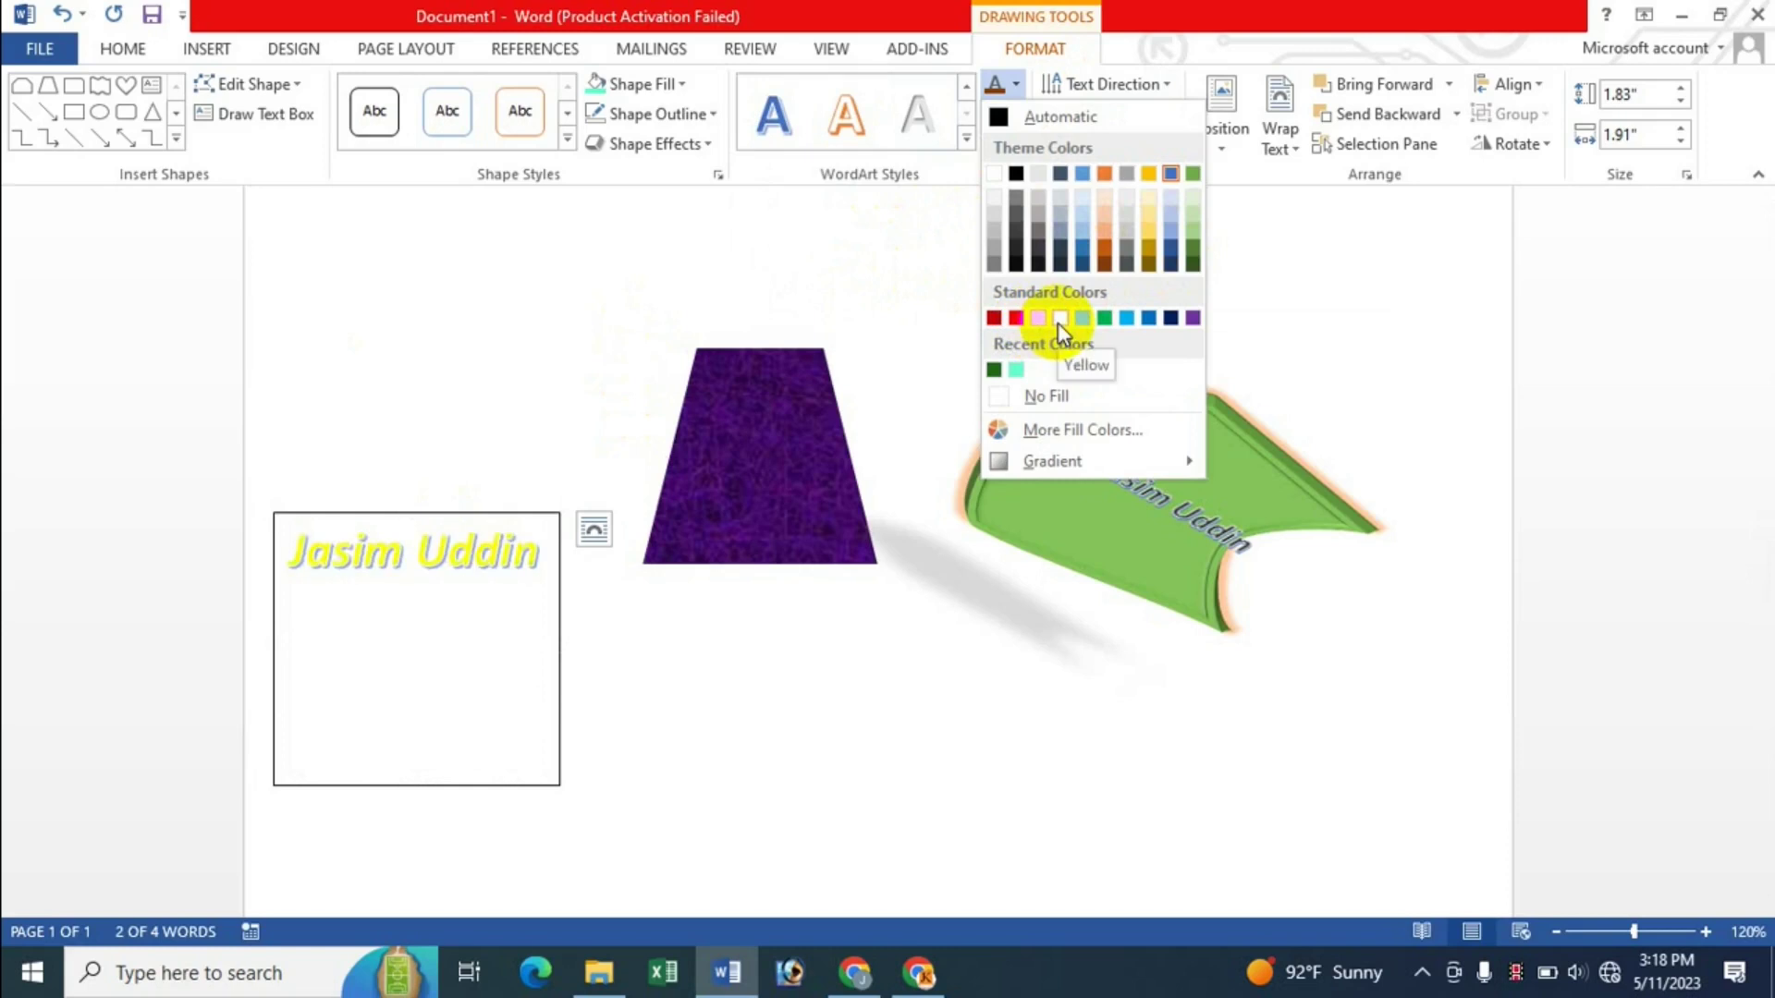
{"action": "mouse_move", "coordinate": [1052, 461]}
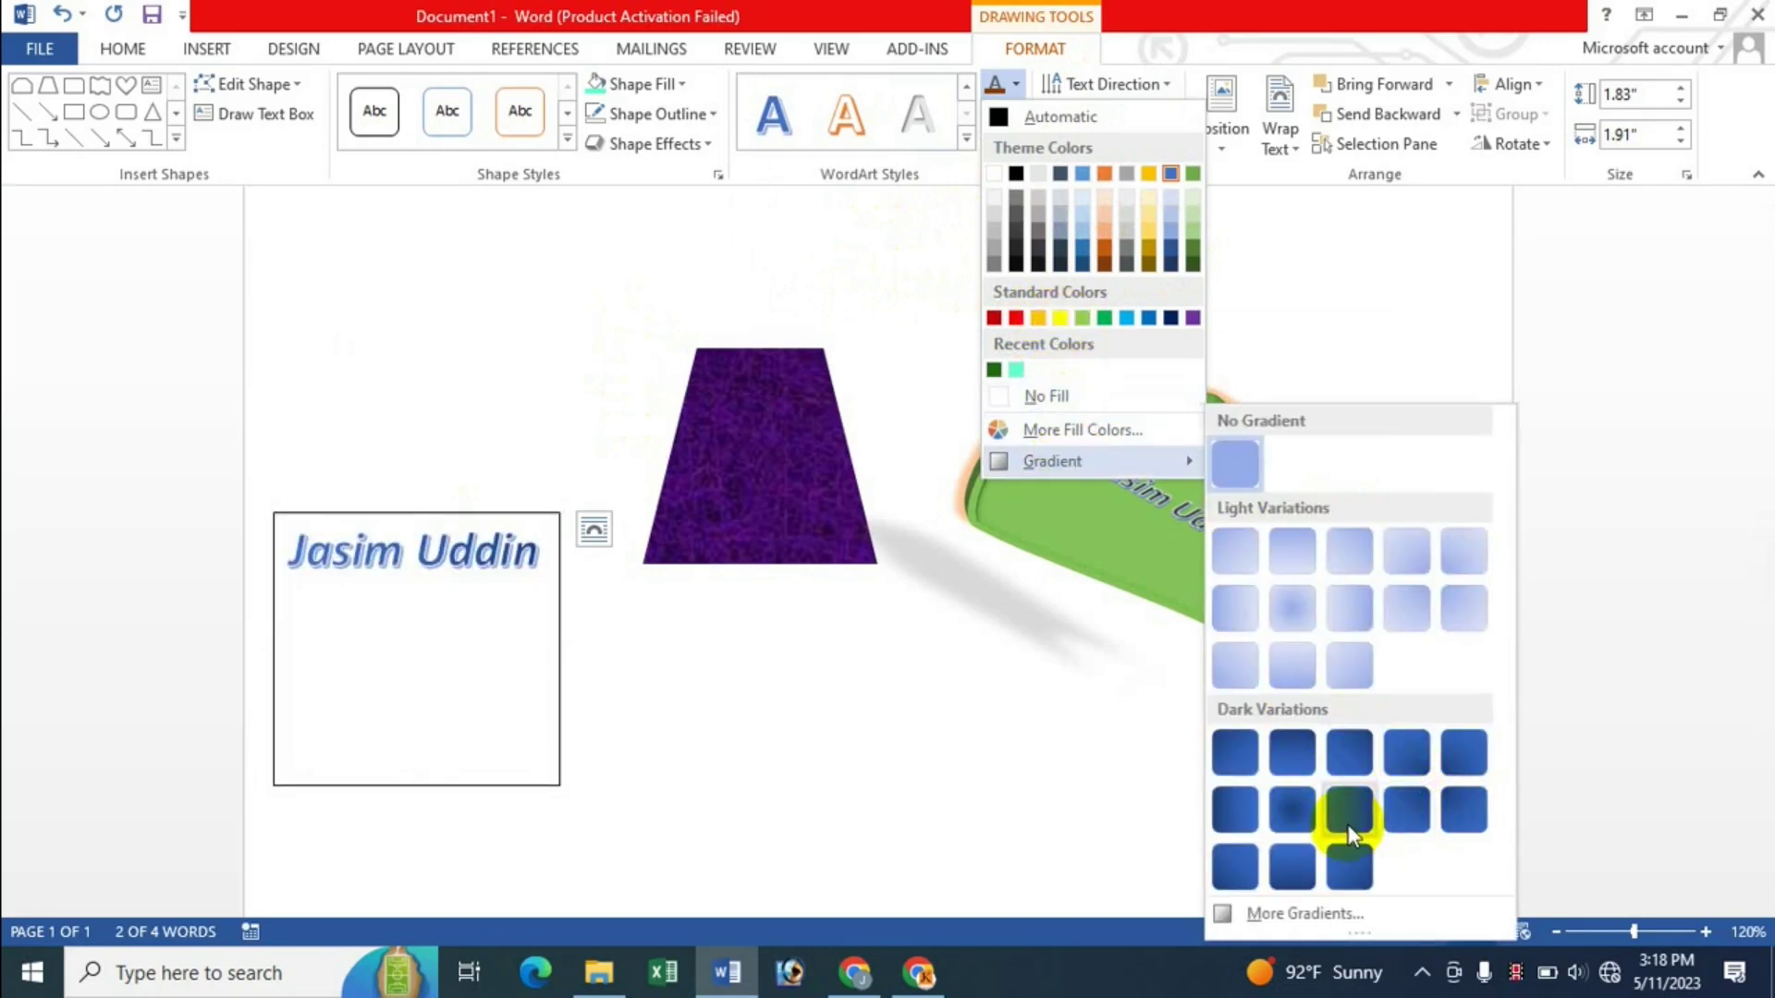
{"action": "left_click", "coordinate": [1072, 431]}
{"action": "left_click_drag", "start_coordinate": [1163, 479], "coordinate": [1057, 431]}
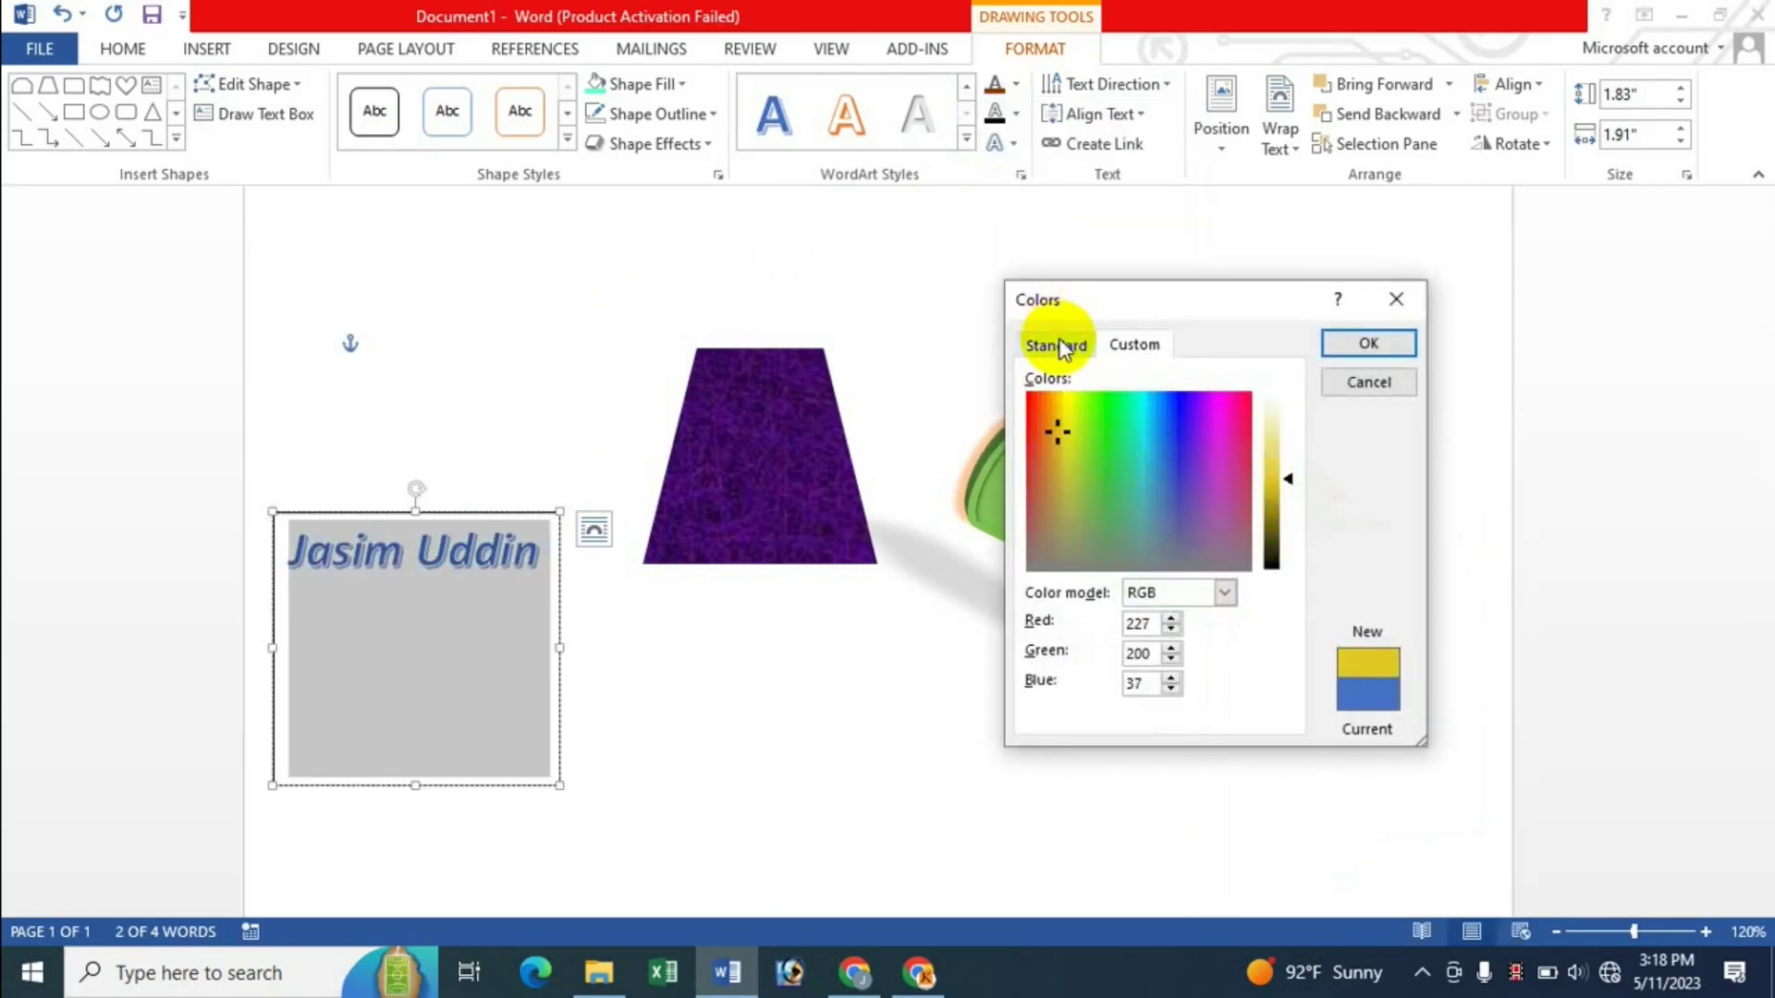
{"action": "left_click", "coordinate": [1059, 346]}
{"action": "left_click", "coordinate": [1366, 343]}
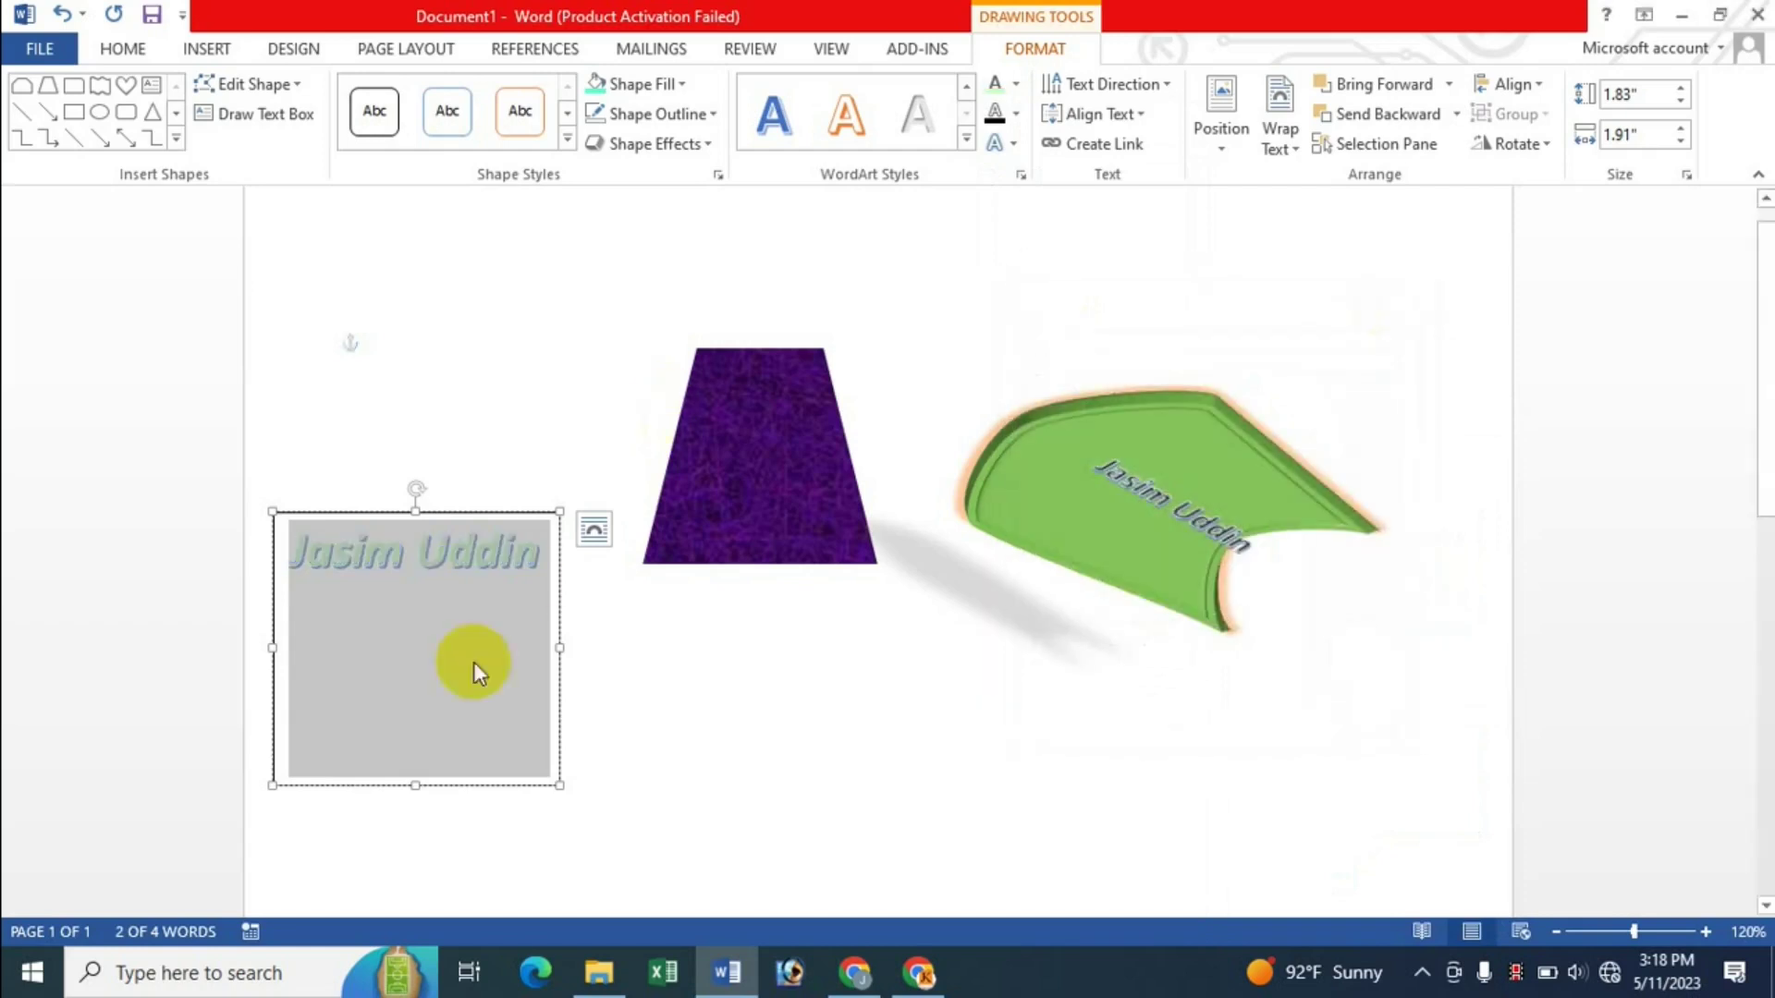
Step: Set the text box name's outline weight to 6 pt
{"action": "left_click", "coordinate": [1017, 83]}
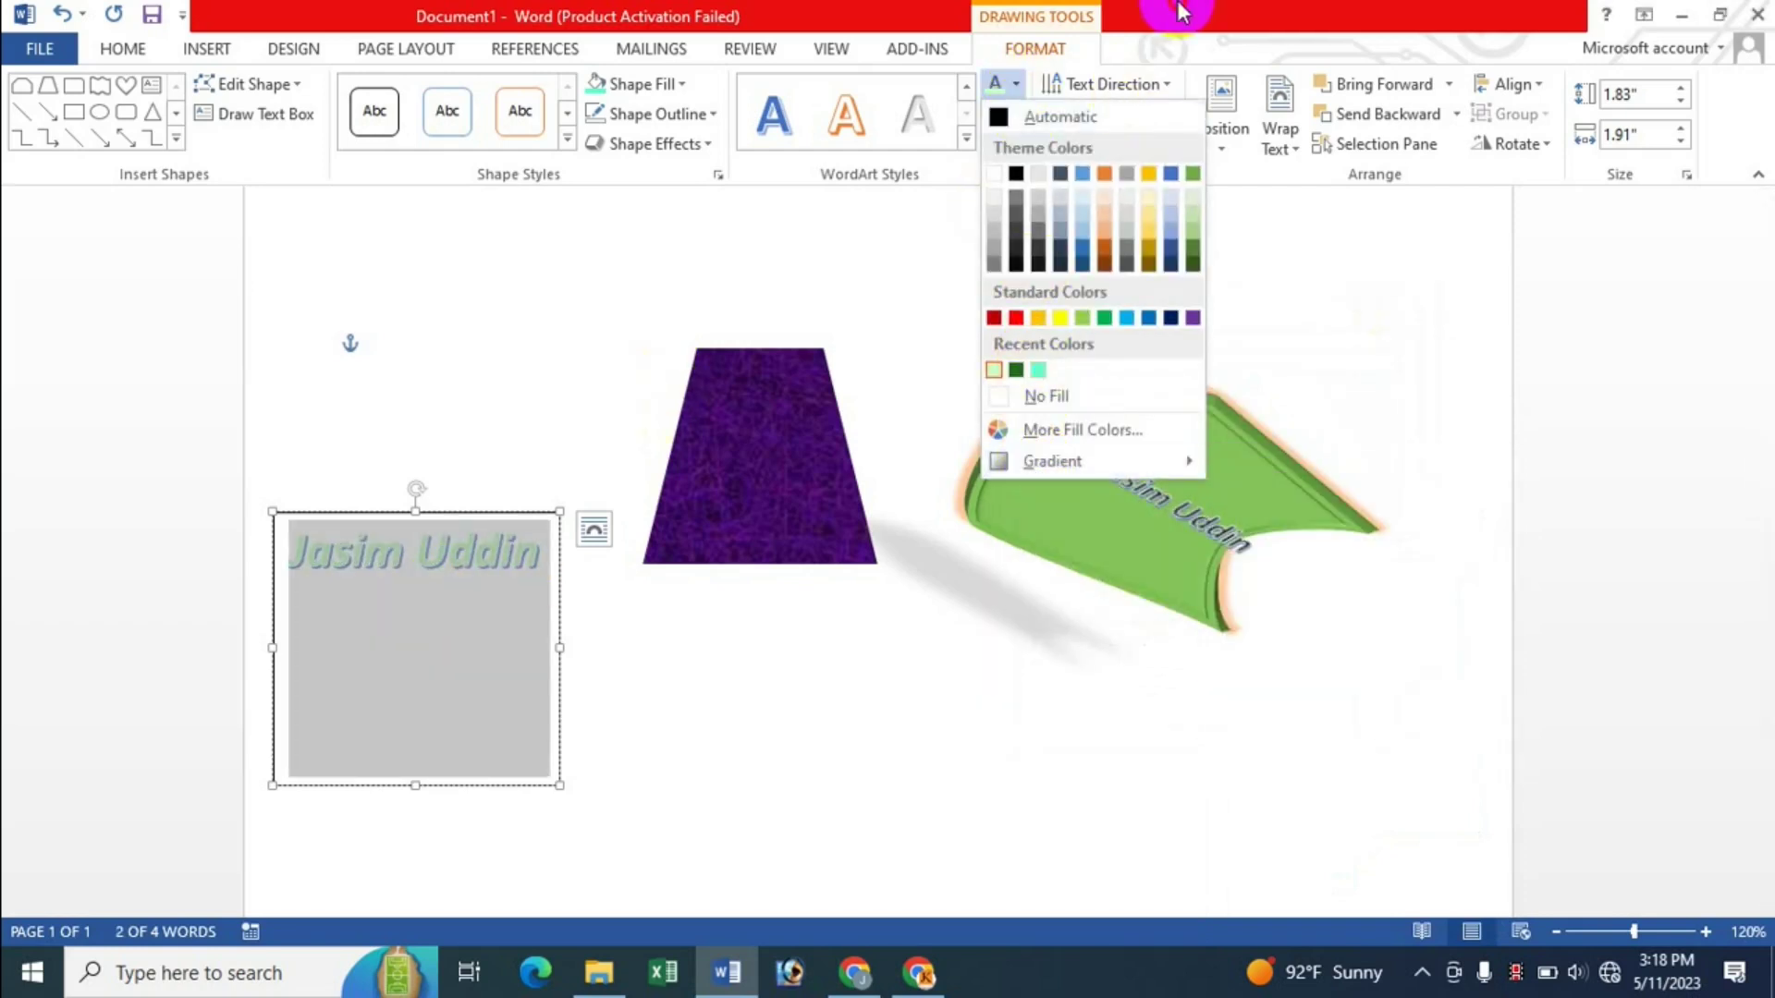
{"action": "left_click", "coordinate": [1017, 83]}
{"action": "left_click", "coordinate": [1016, 113]}
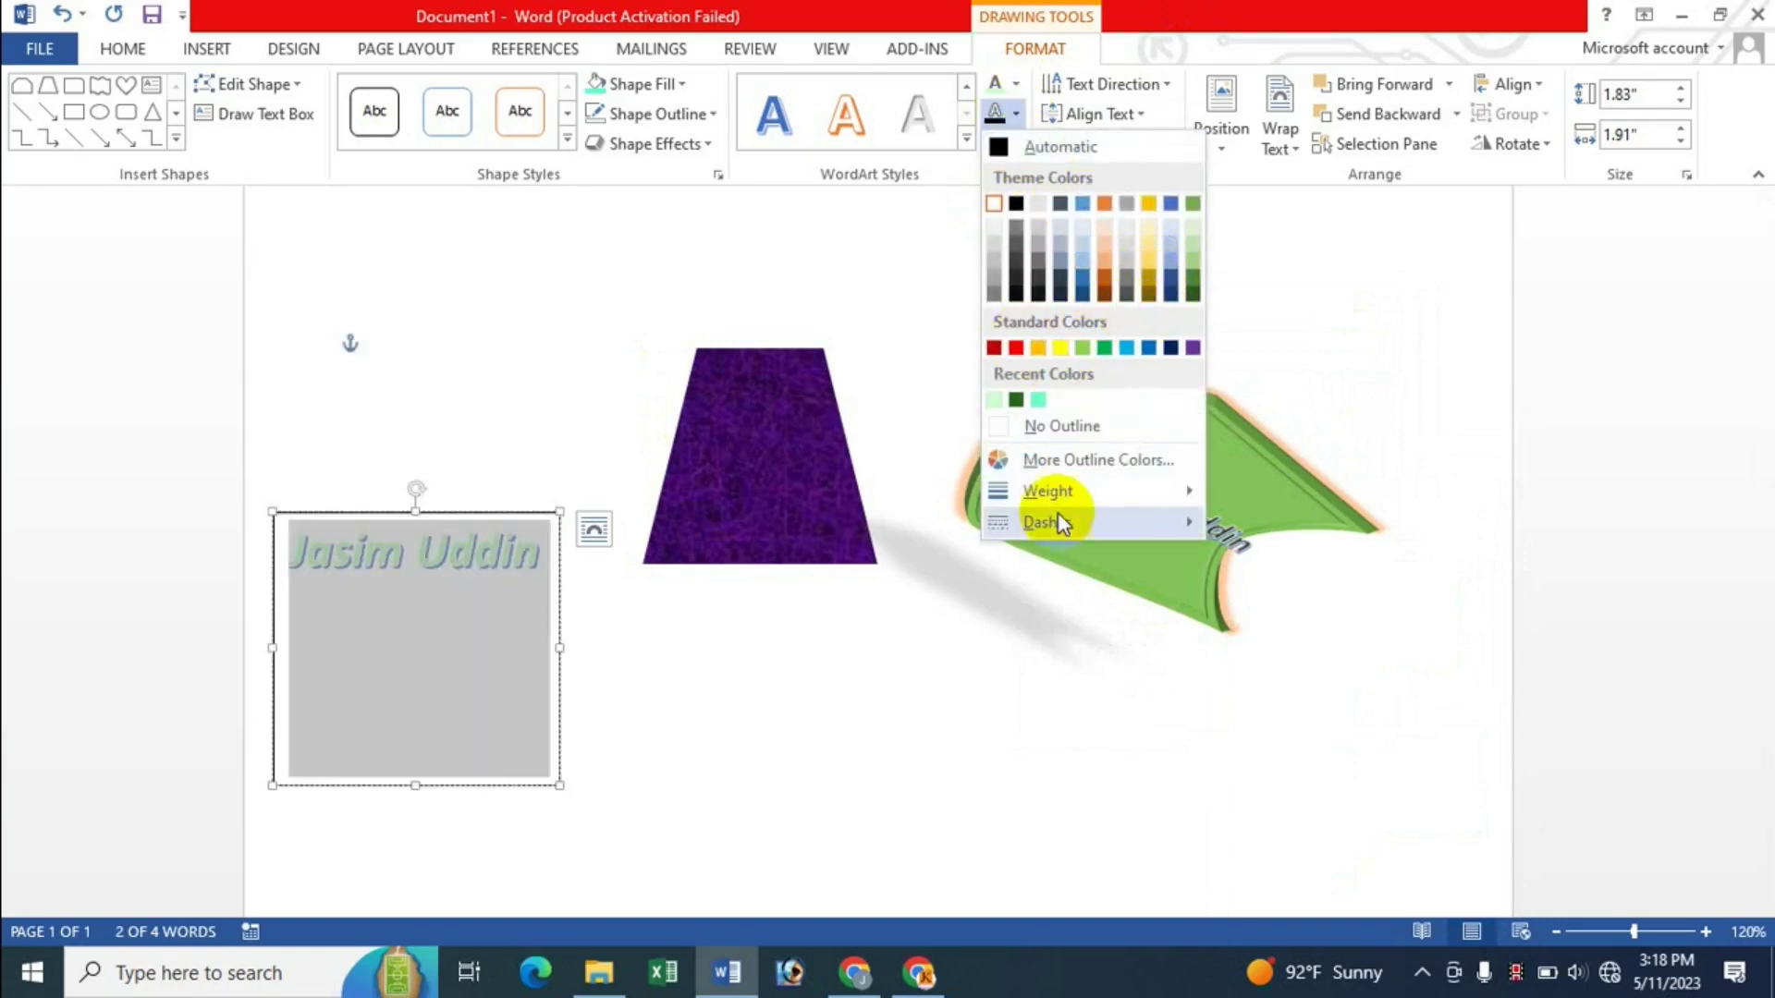
{"action": "mouse_move", "coordinate": [1048, 491]}
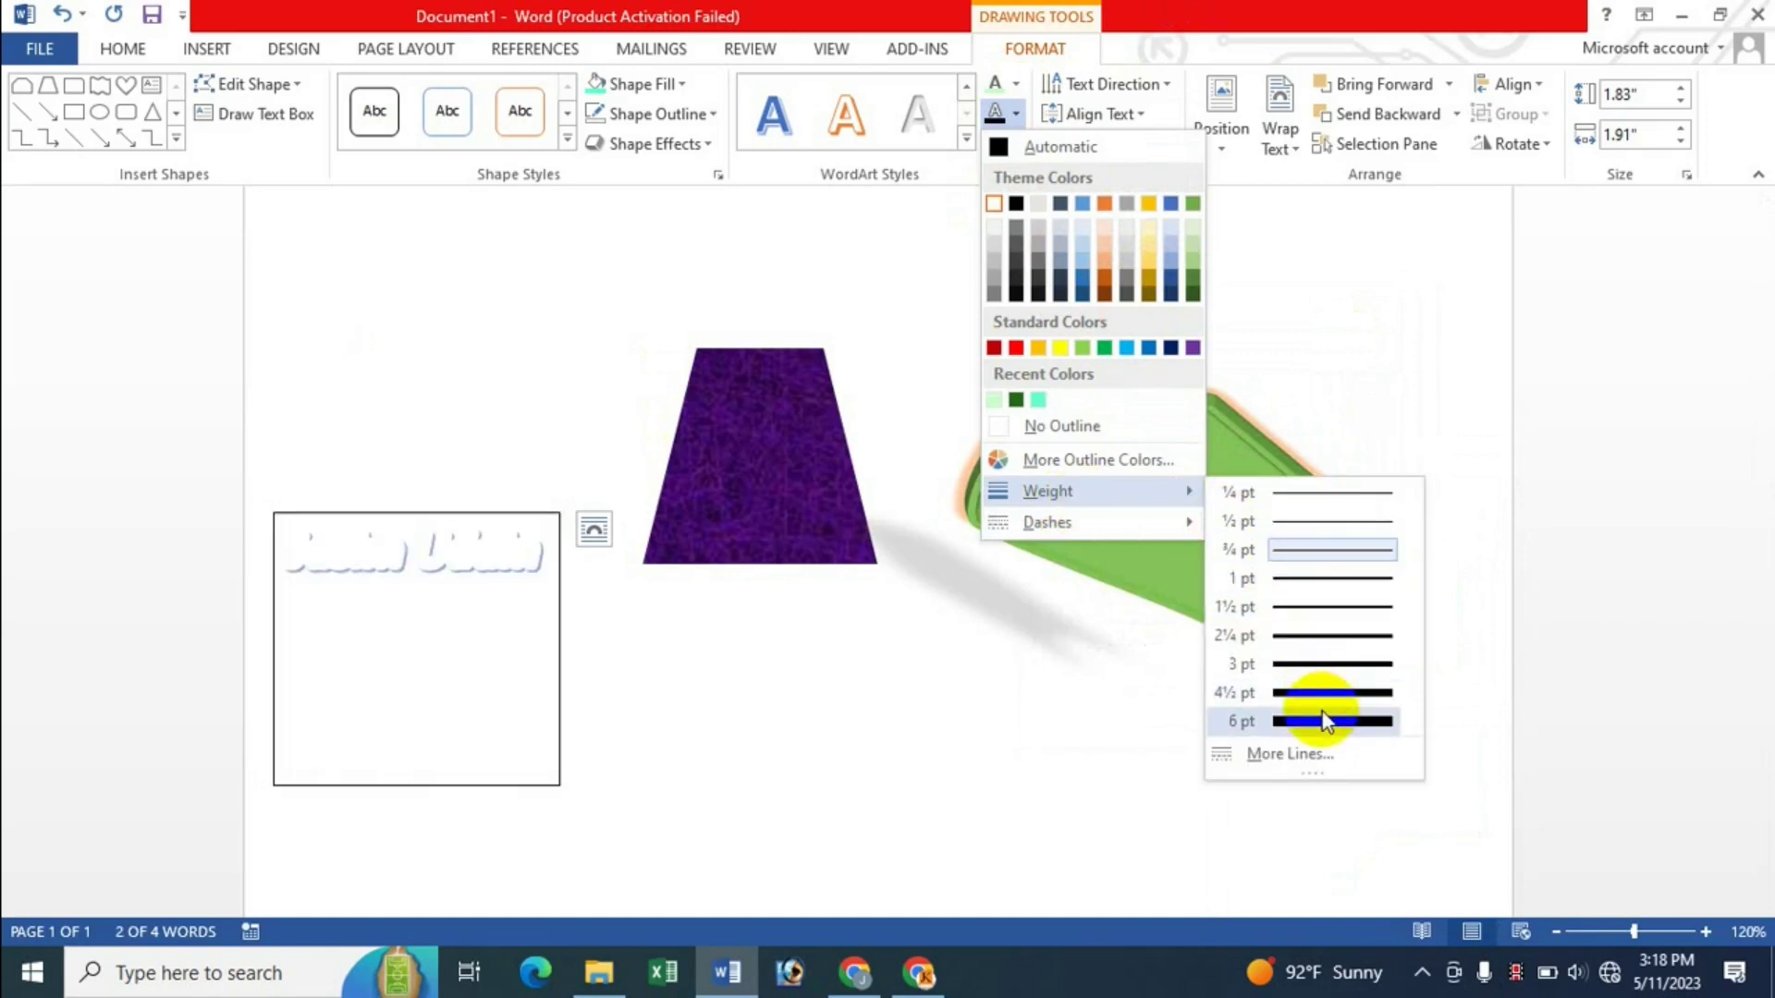
{"action": "left_click", "coordinate": [1324, 668]}
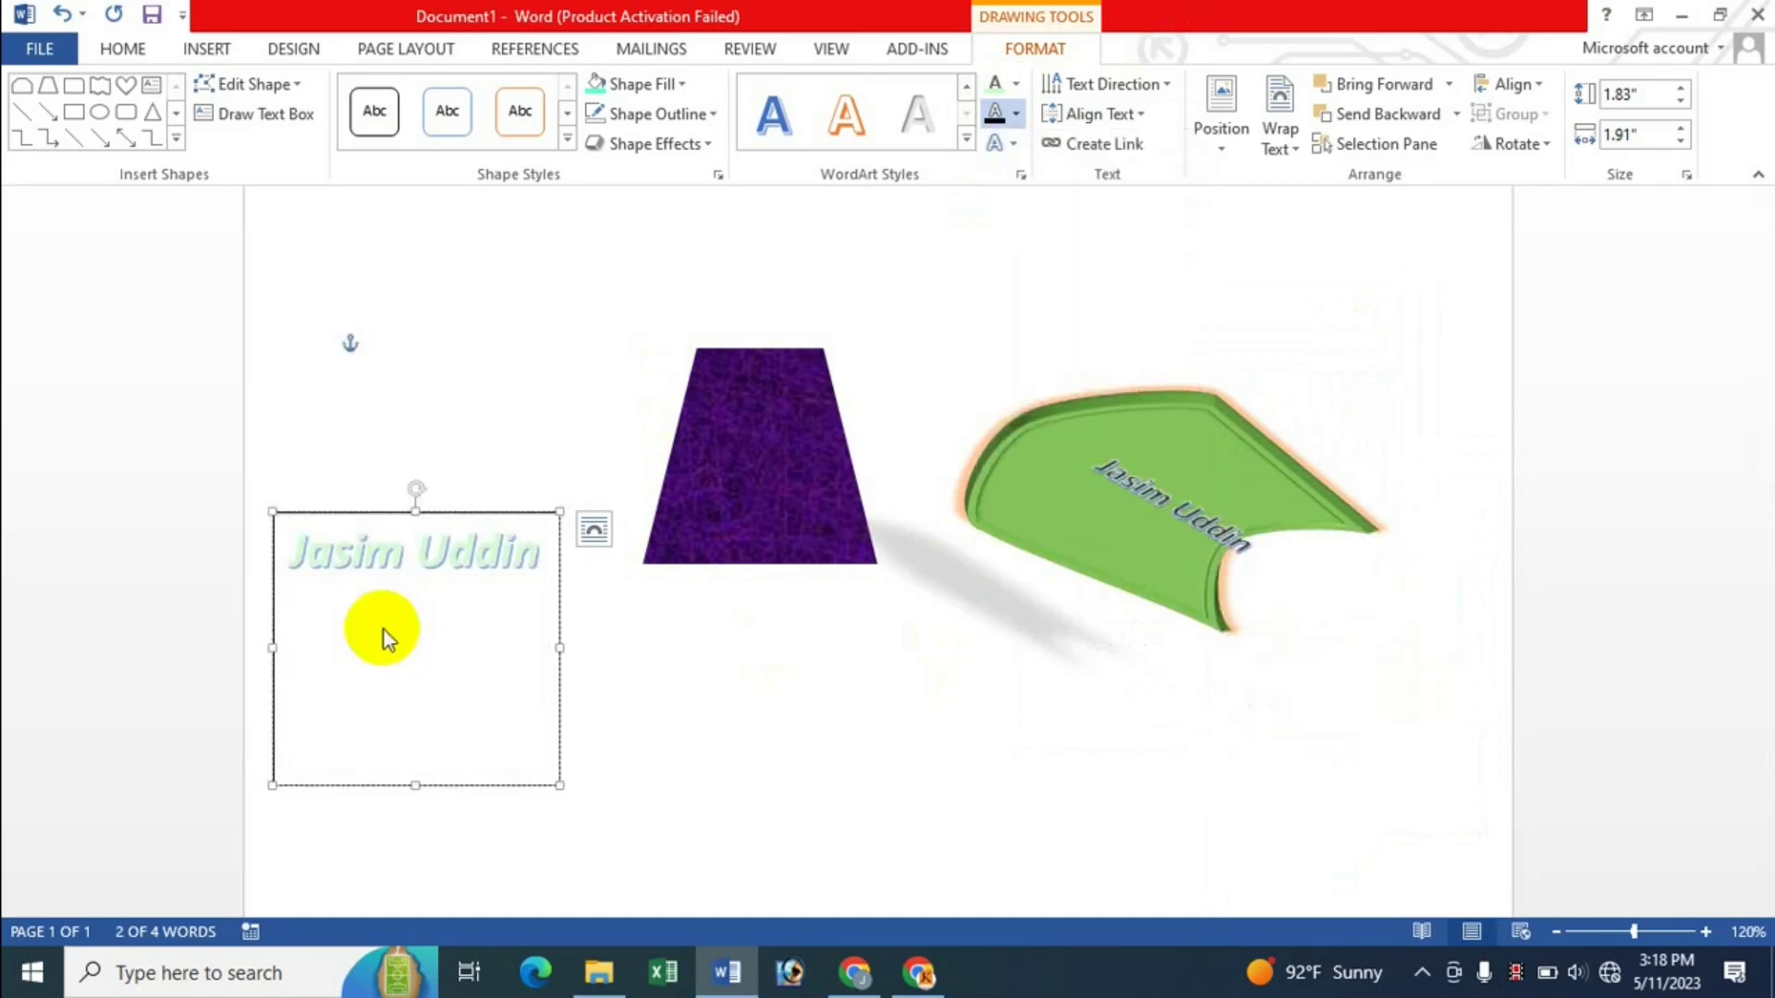
Step: Give the green shape's text a 3 pt outline
{"action": "left_click", "coordinate": [1076, 471]}
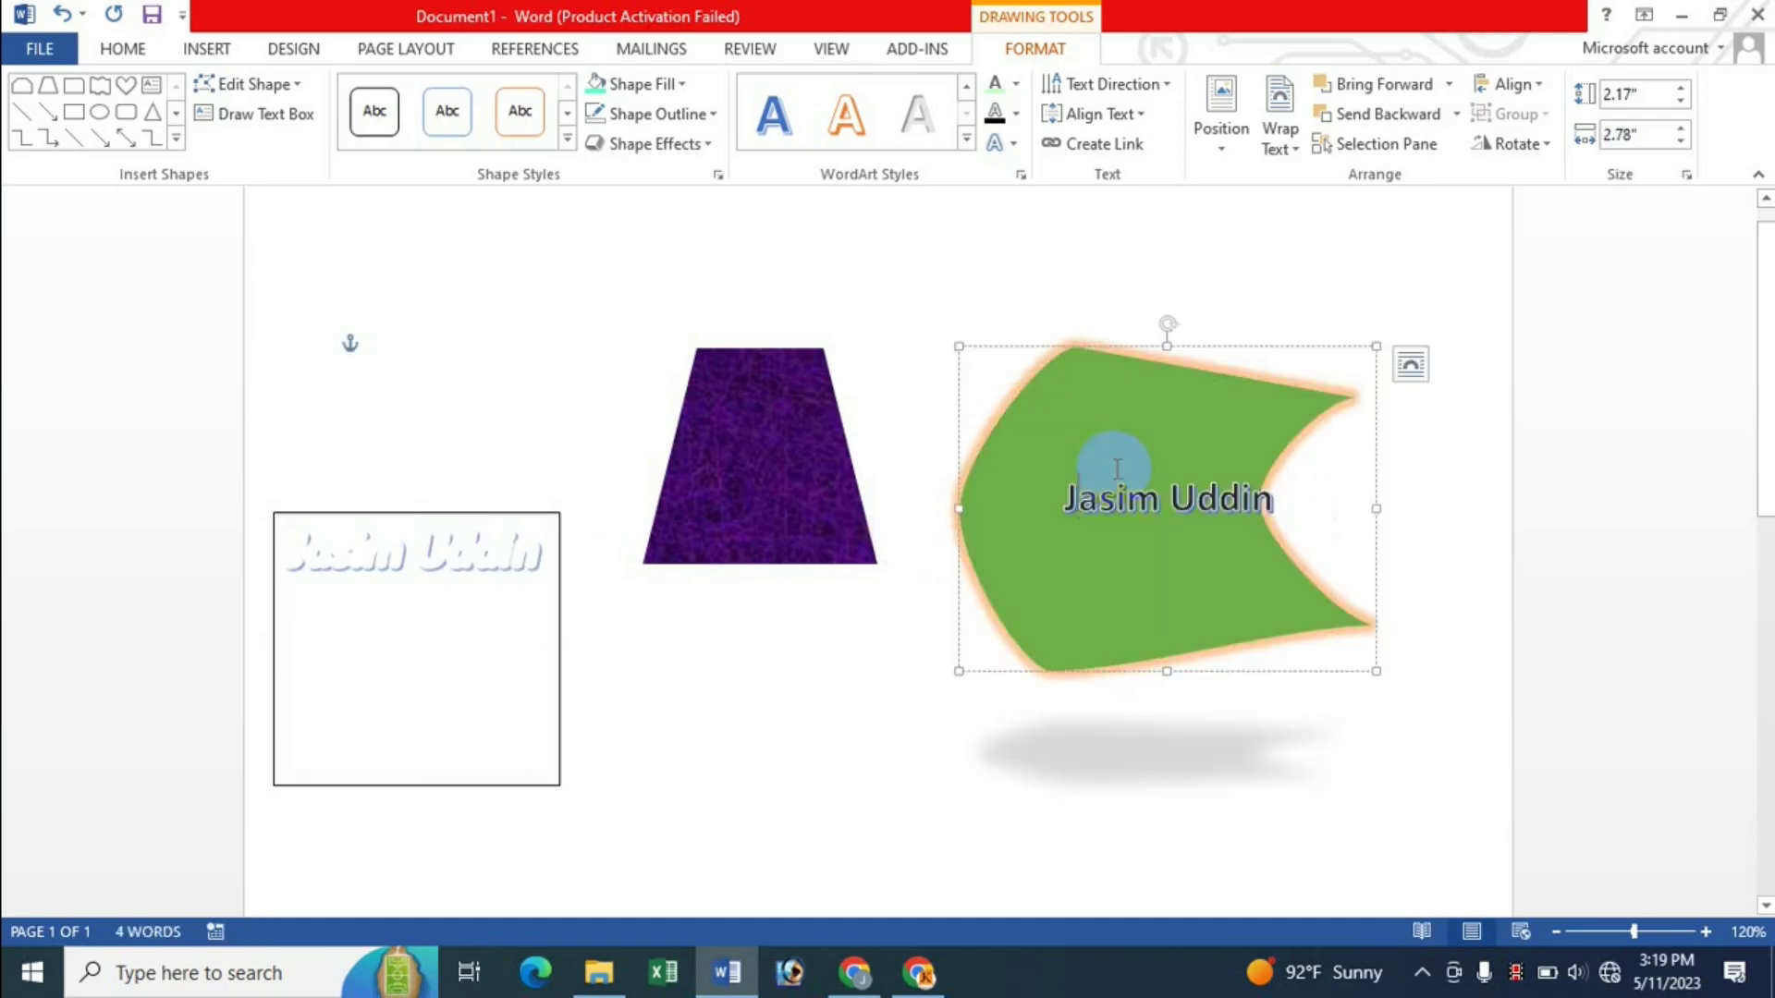
{"action": "left_click_drag", "start_coordinate": [1063, 499], "coordinate": [1281, 518]}
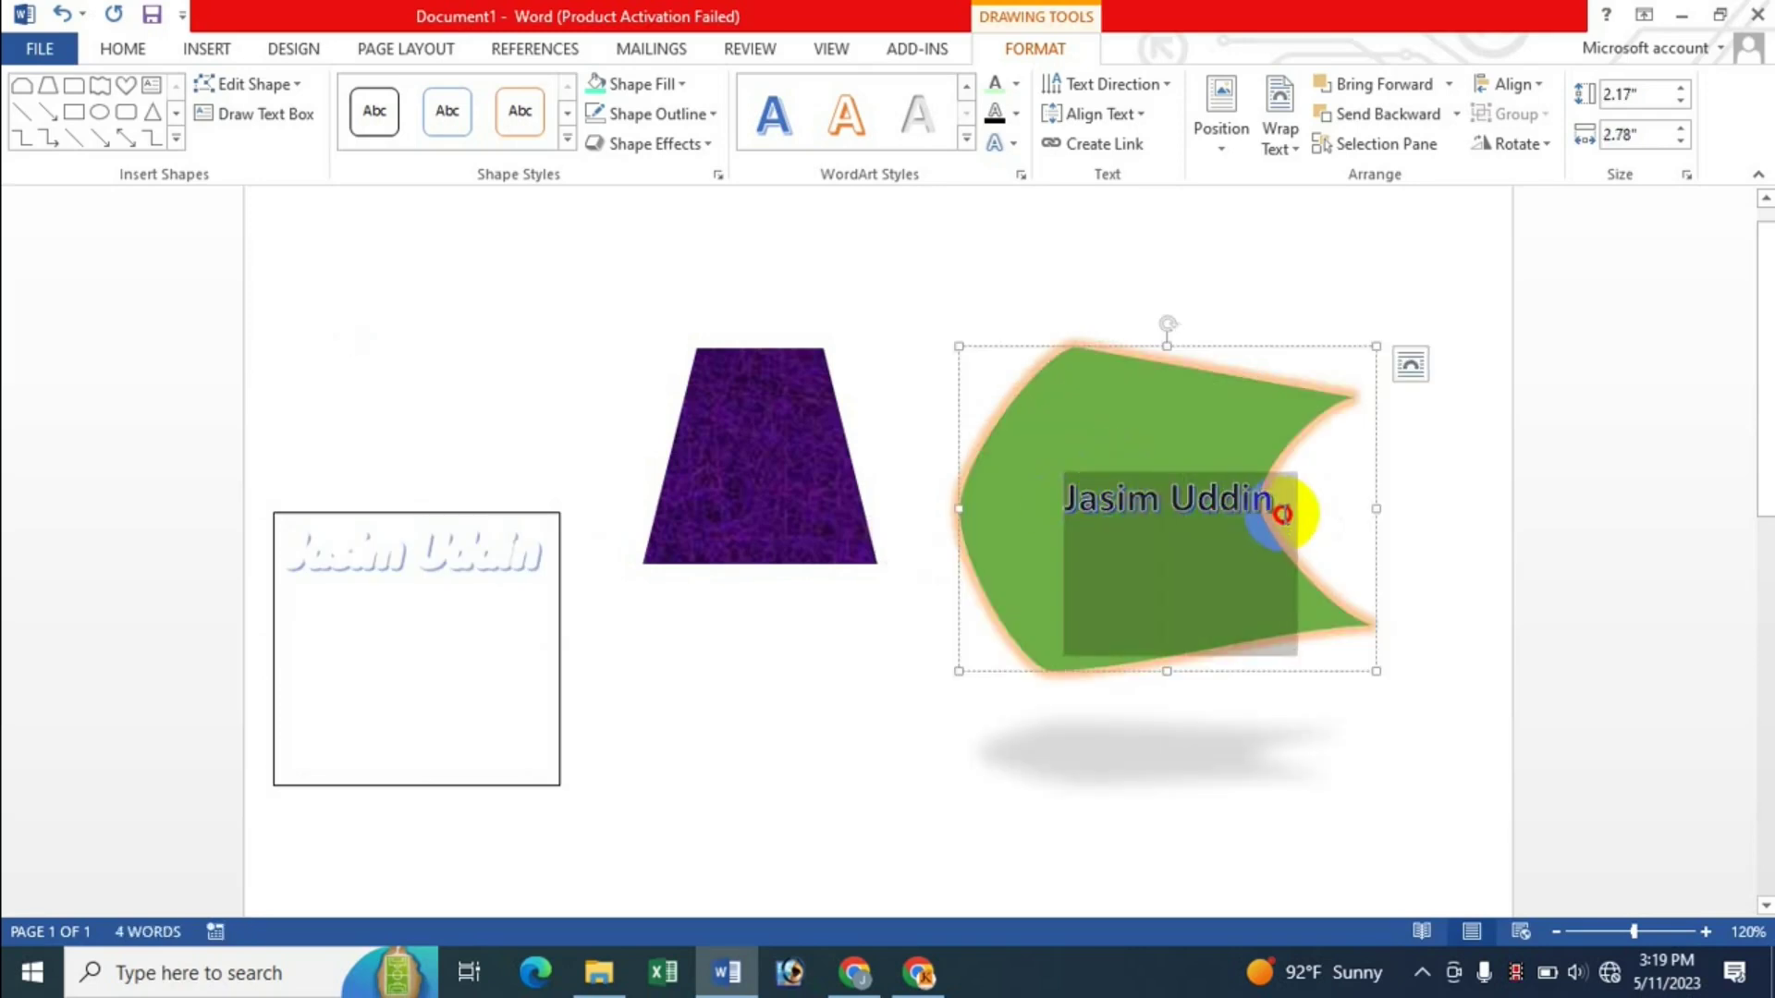
{"action": "left_click", "coordinate": [1017, 115]}
{"action": "mouse_move", "coordinate": [1090, 490]}
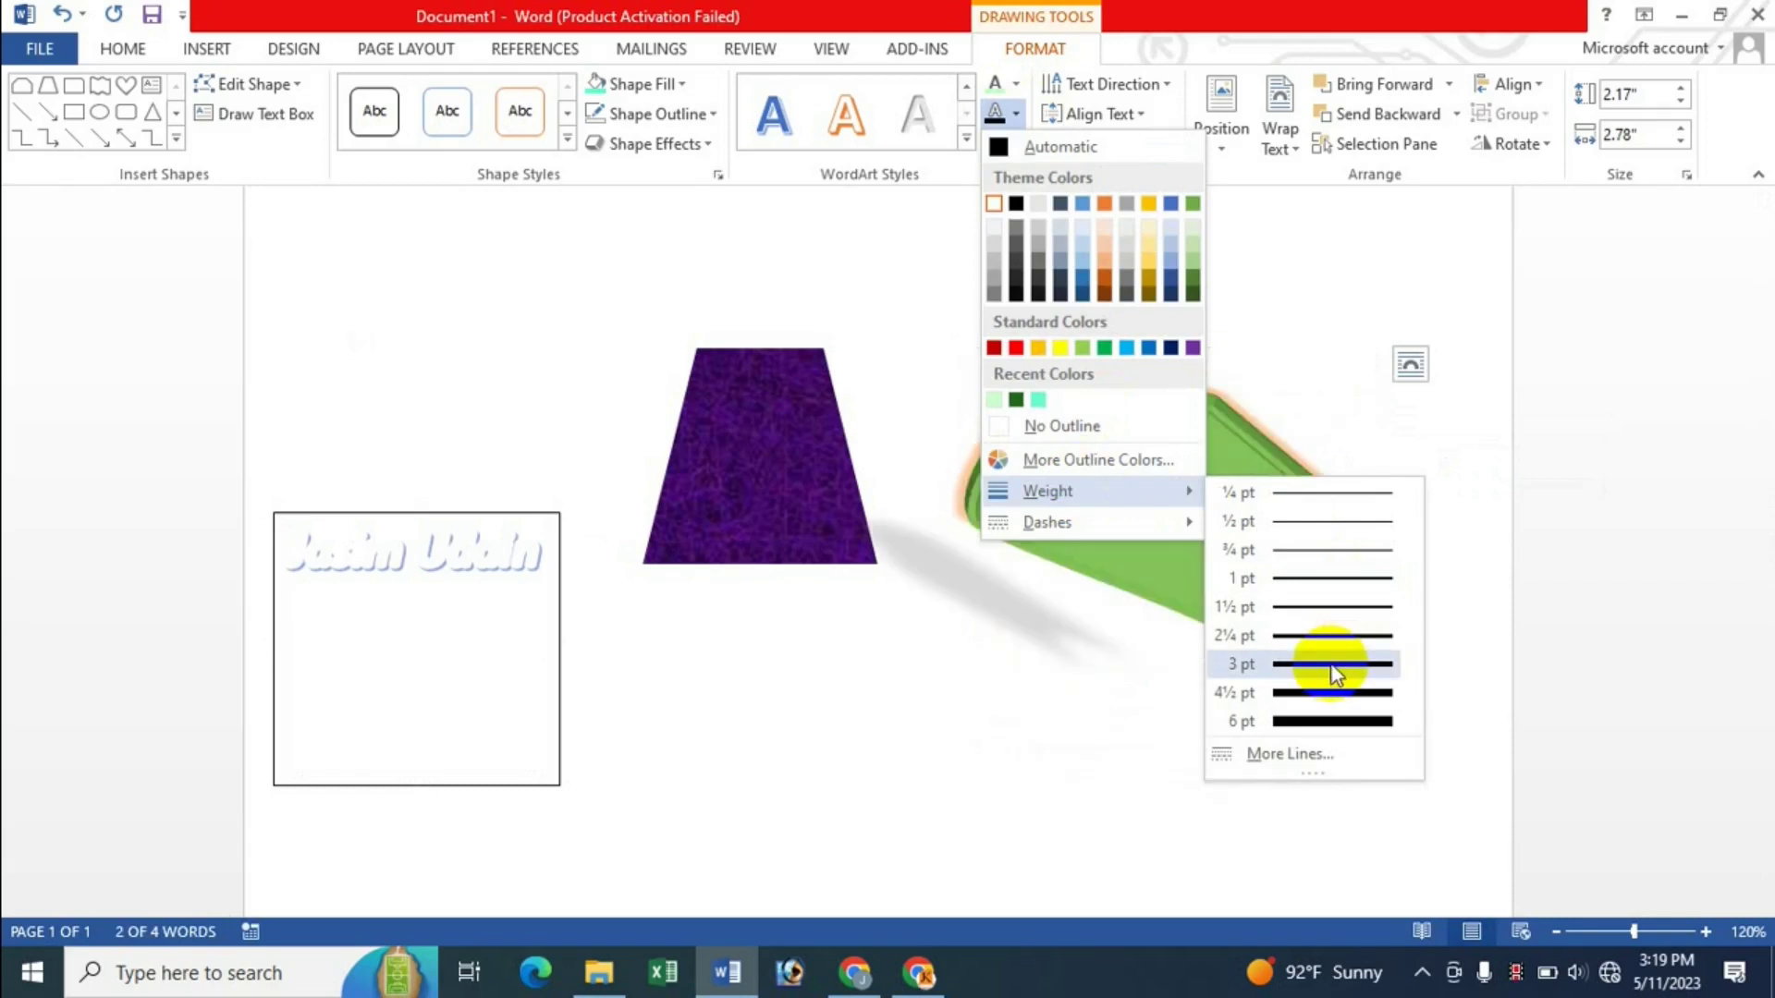
{"action": "left_click", "coordinate": [1331, 666]}
{"action": "left_click", "coordinate": [1155, 530]}
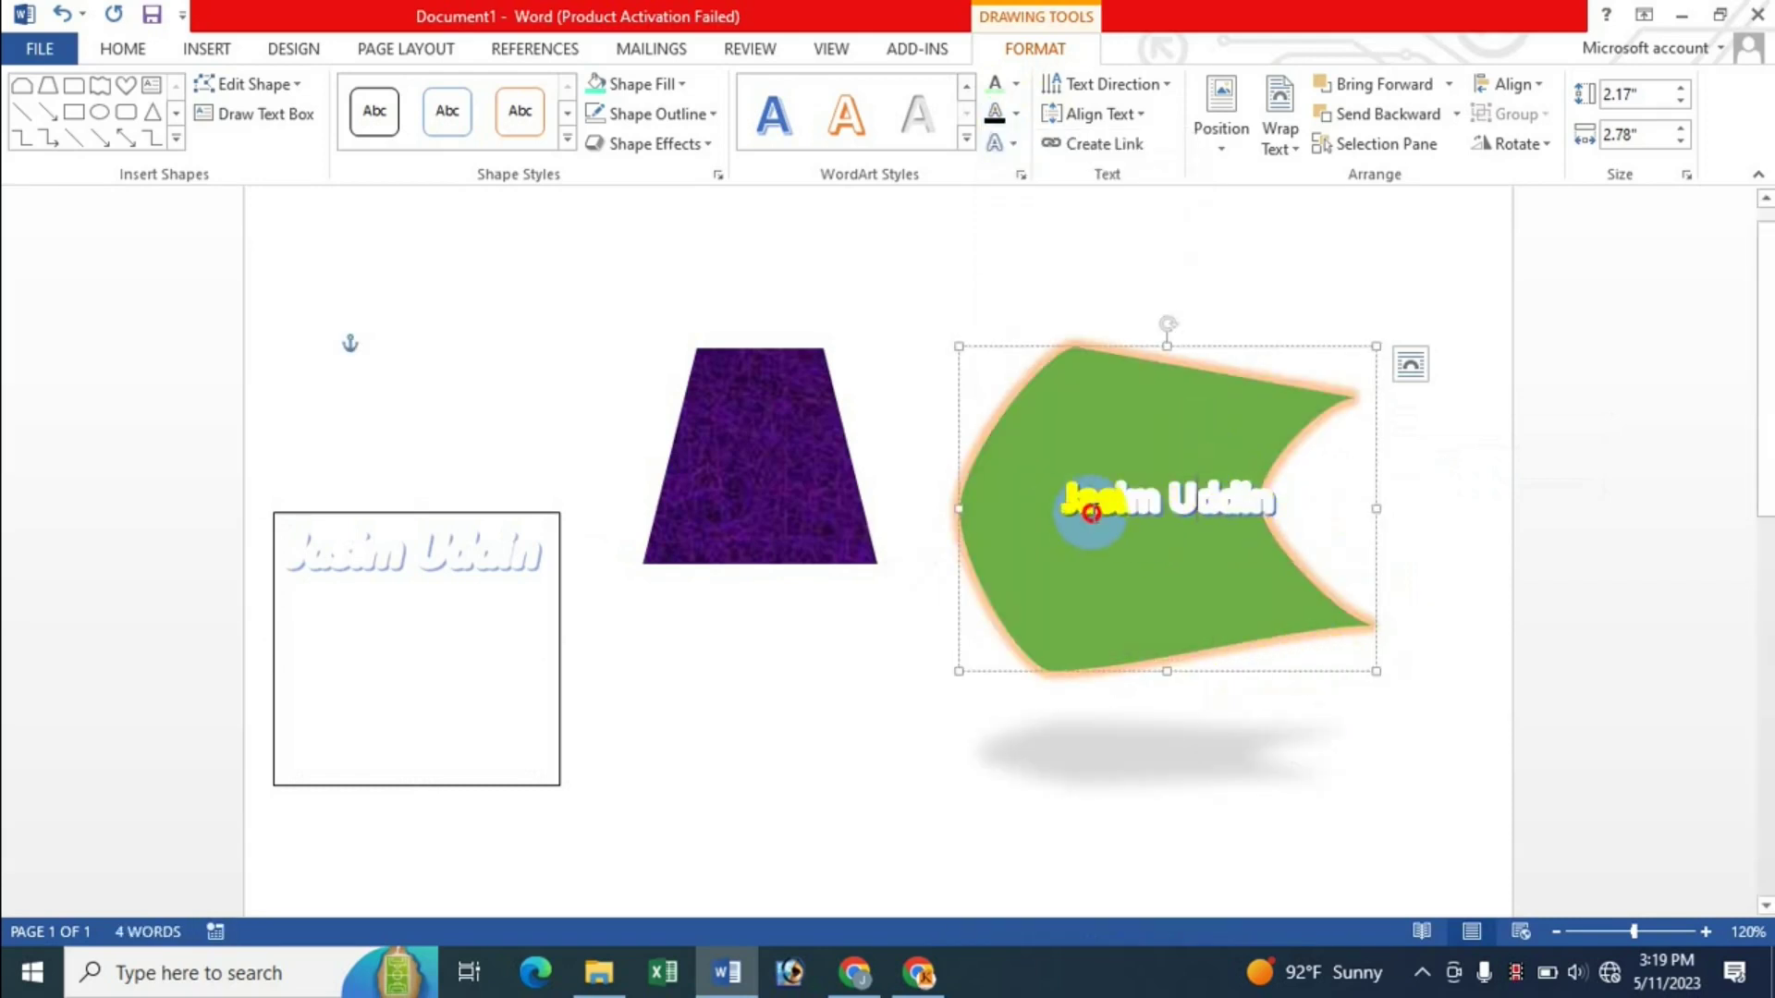
{"action": "left_click_drag", "start_coordinate": [1090, 514], "coordinate": [1220, 412]}
{"action": "left_click", "coordinate": [1019, 112]}
{"action": "mouse_move", "coordinate": [1046, 491]}
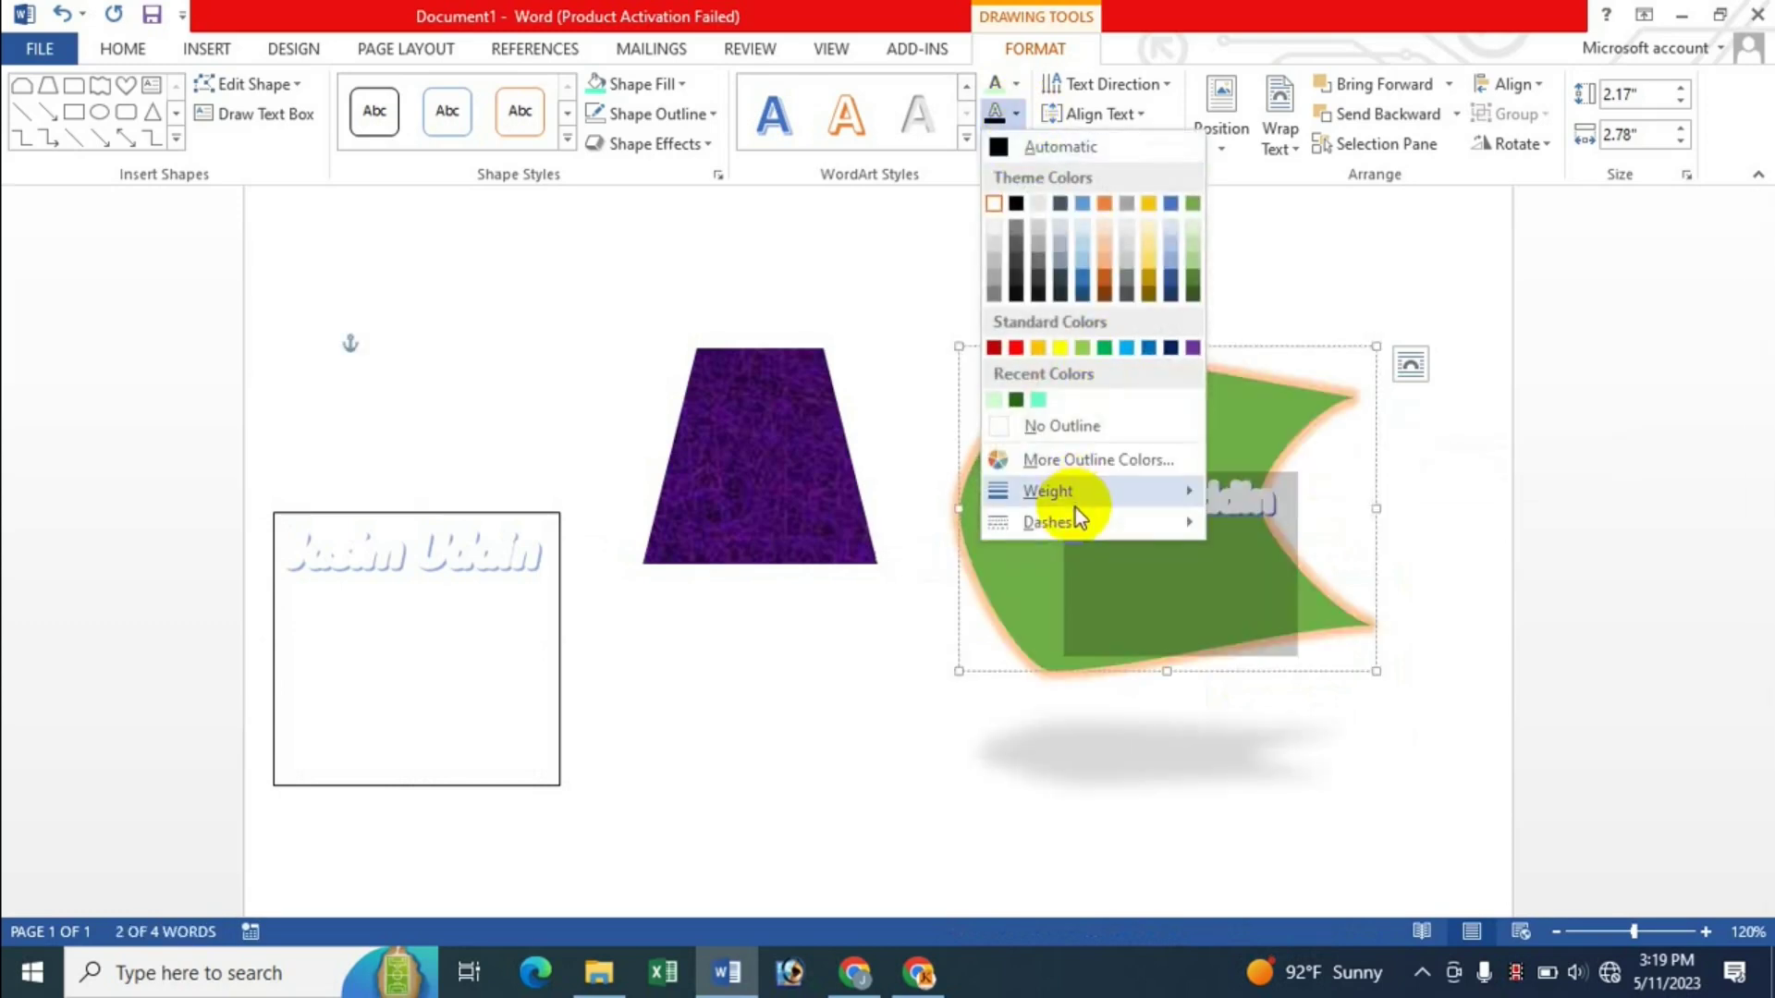
{"action": "left_click", "coordinate": [1303, 667]}
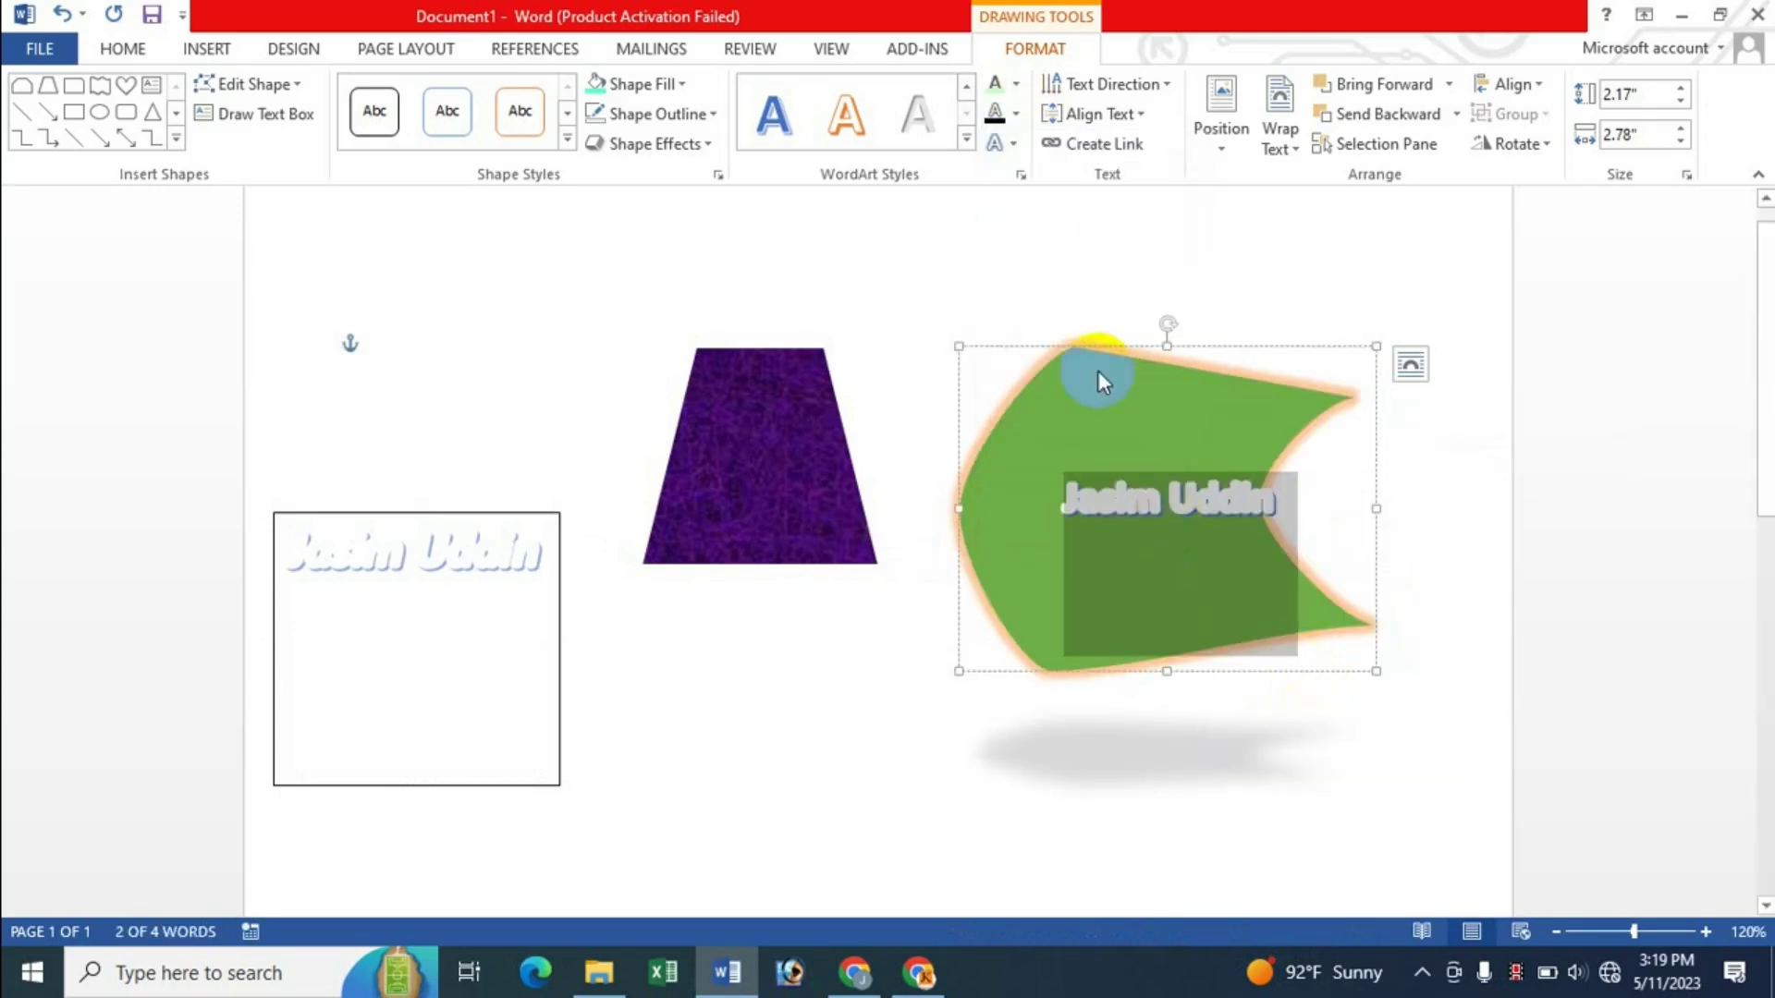
Step: Change the green shape's text outline to a dashed style
{"action": "left_click", "coordinate": [1017, 112]}
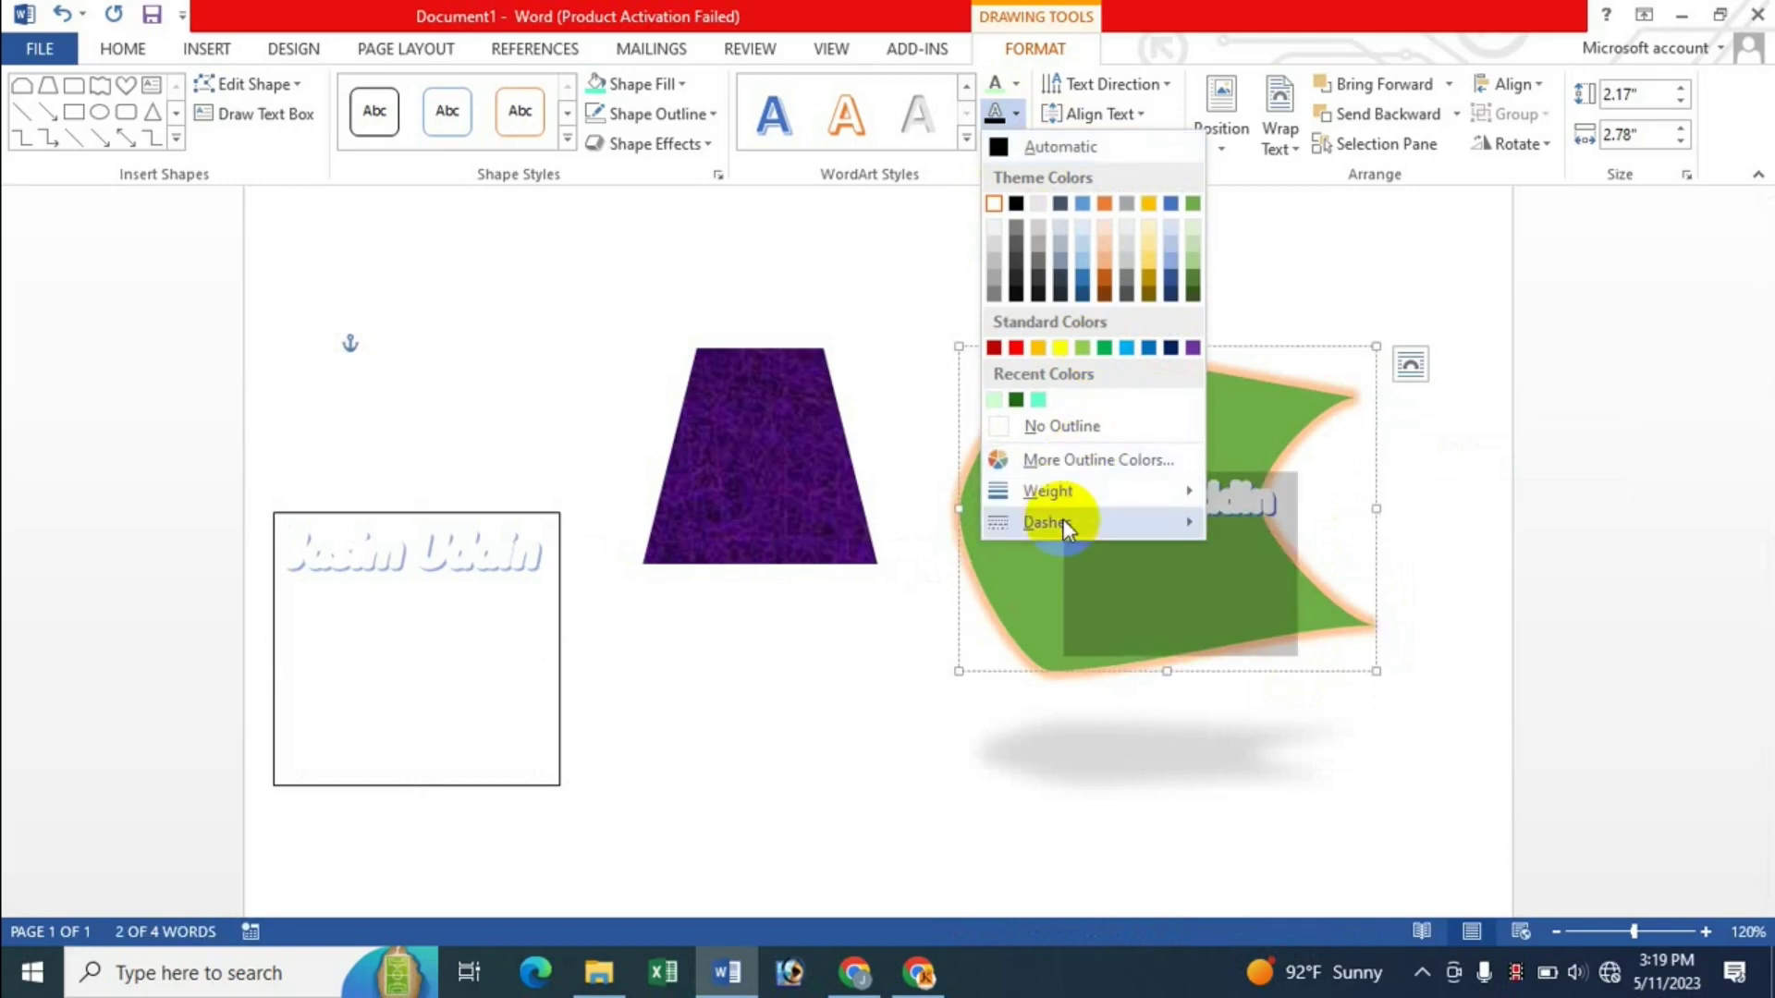
{"action": "mouse_move", "coordinate": [1046, 521]}
{"action": "left_click", "coordinate": [1288, 588]}
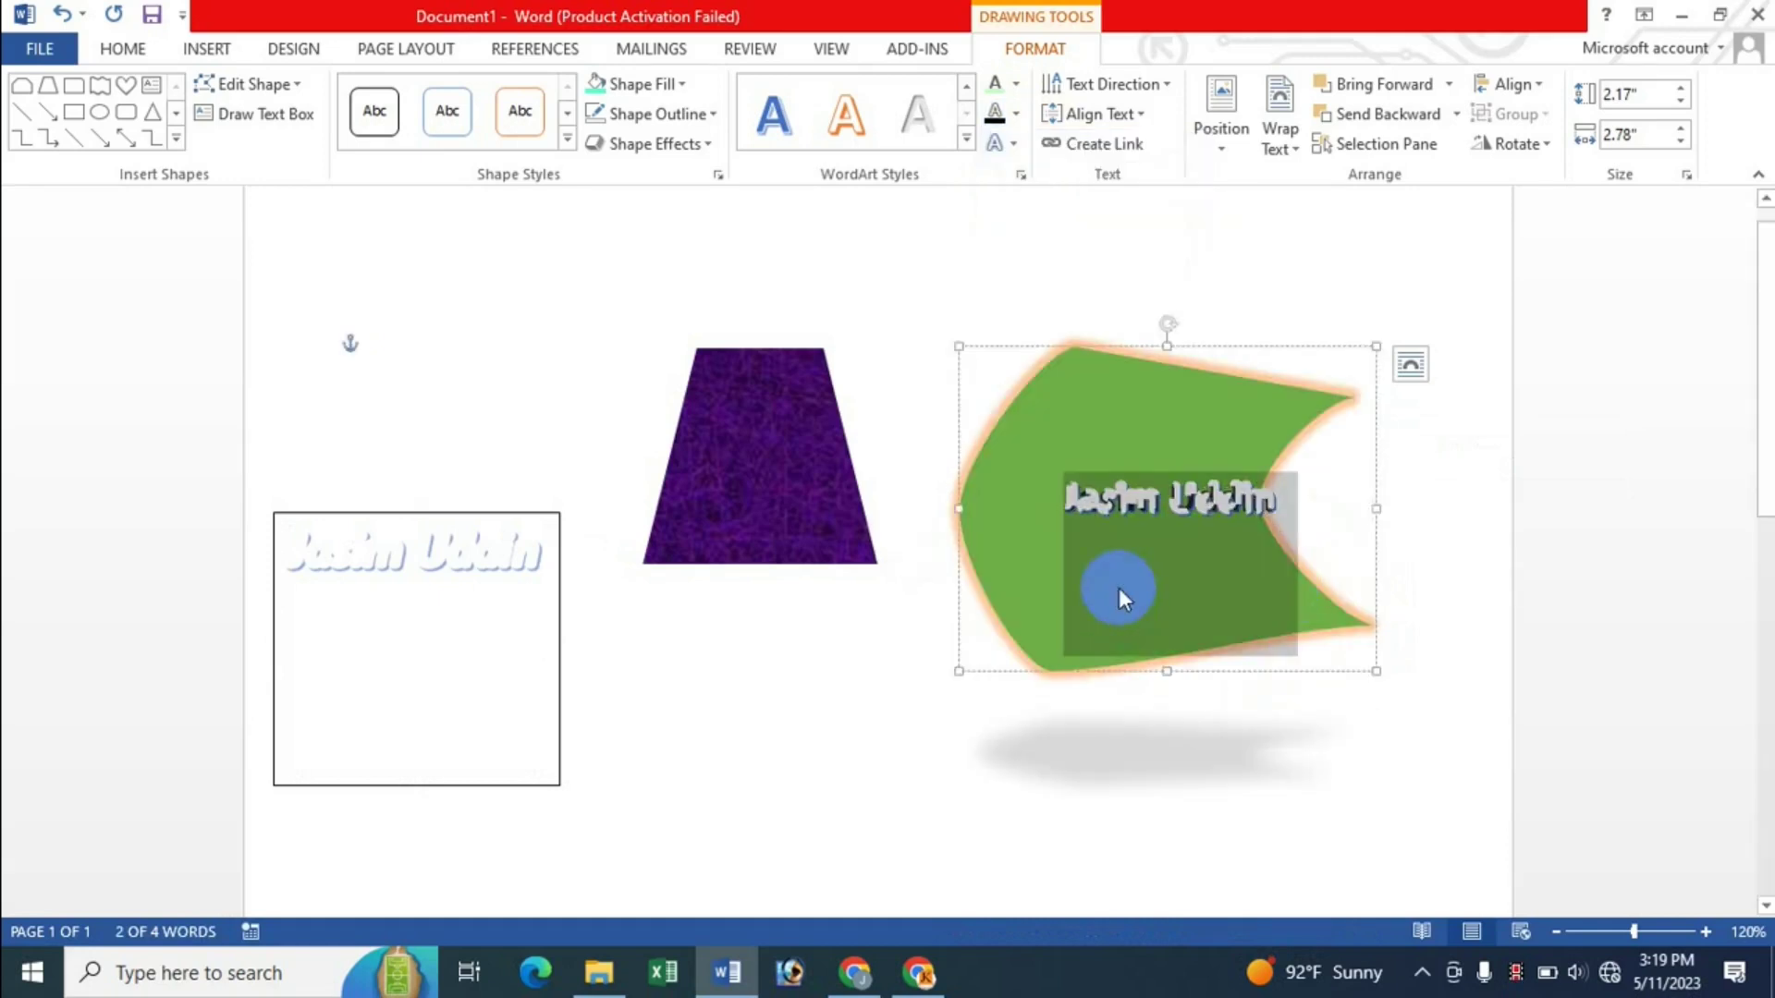
{"action": "left_click", "coordinate": [1043, 504]}
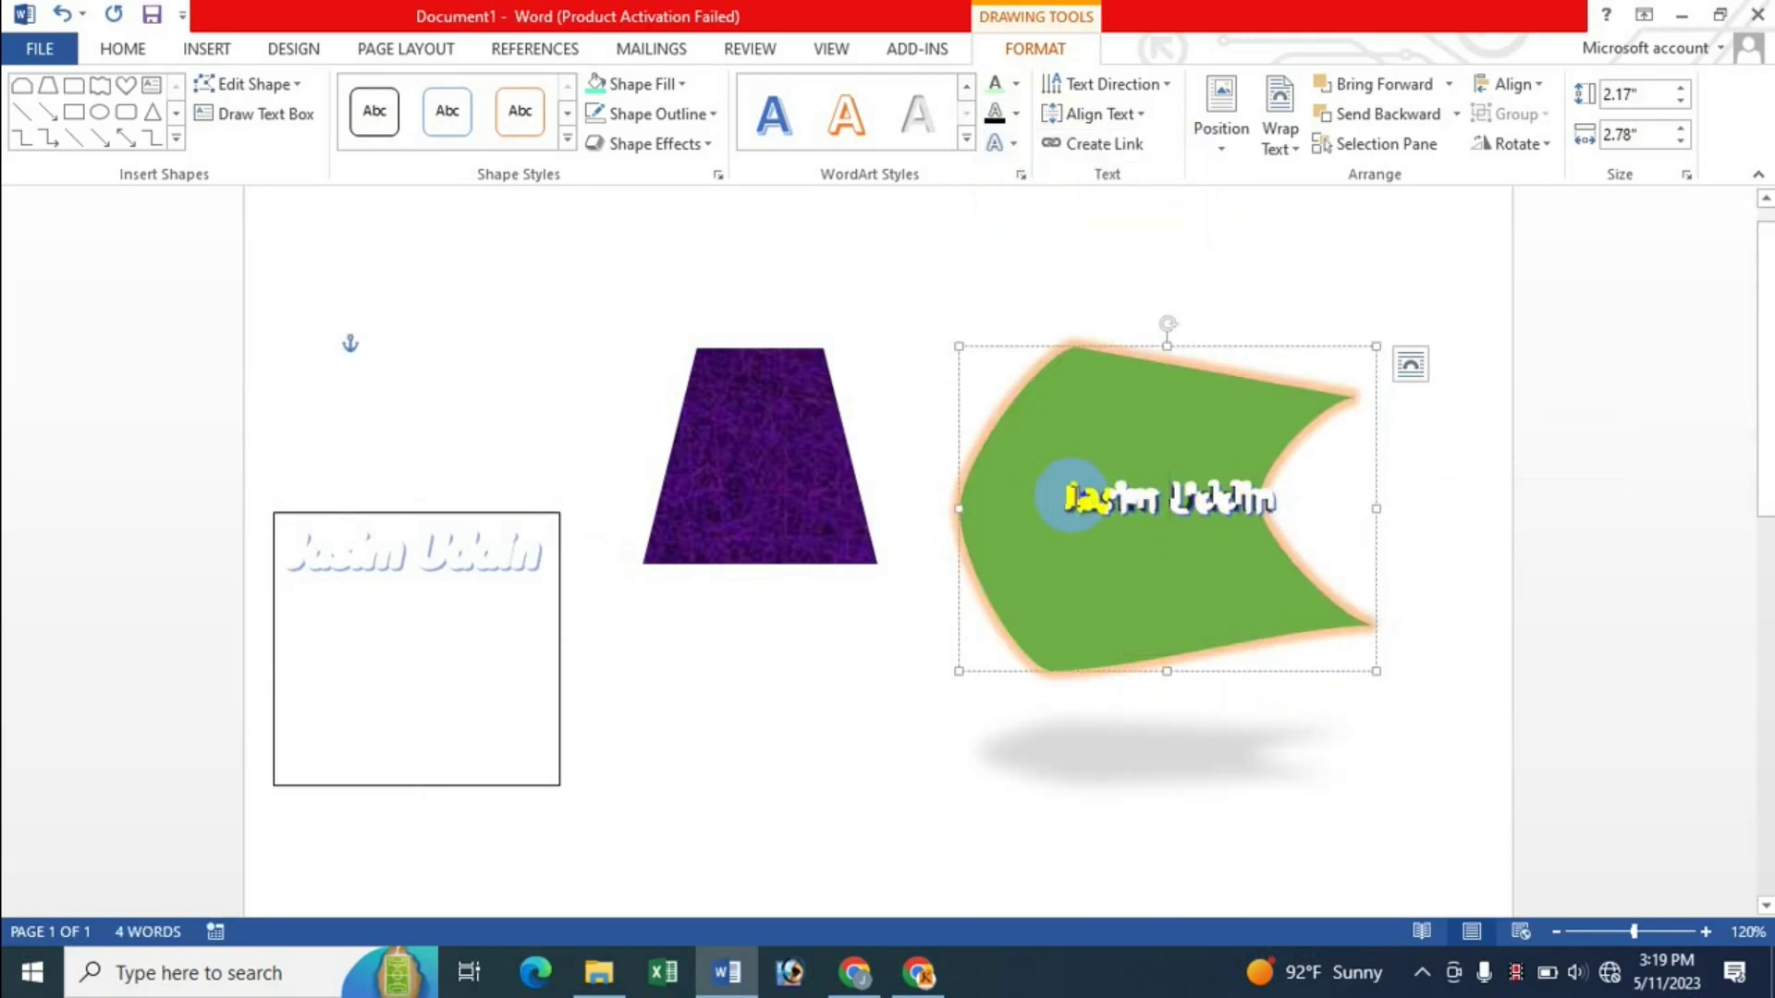
{"action": "left_click_drag", "start_coordinate": [1070, 499], "coordinate": [1296, 495]}
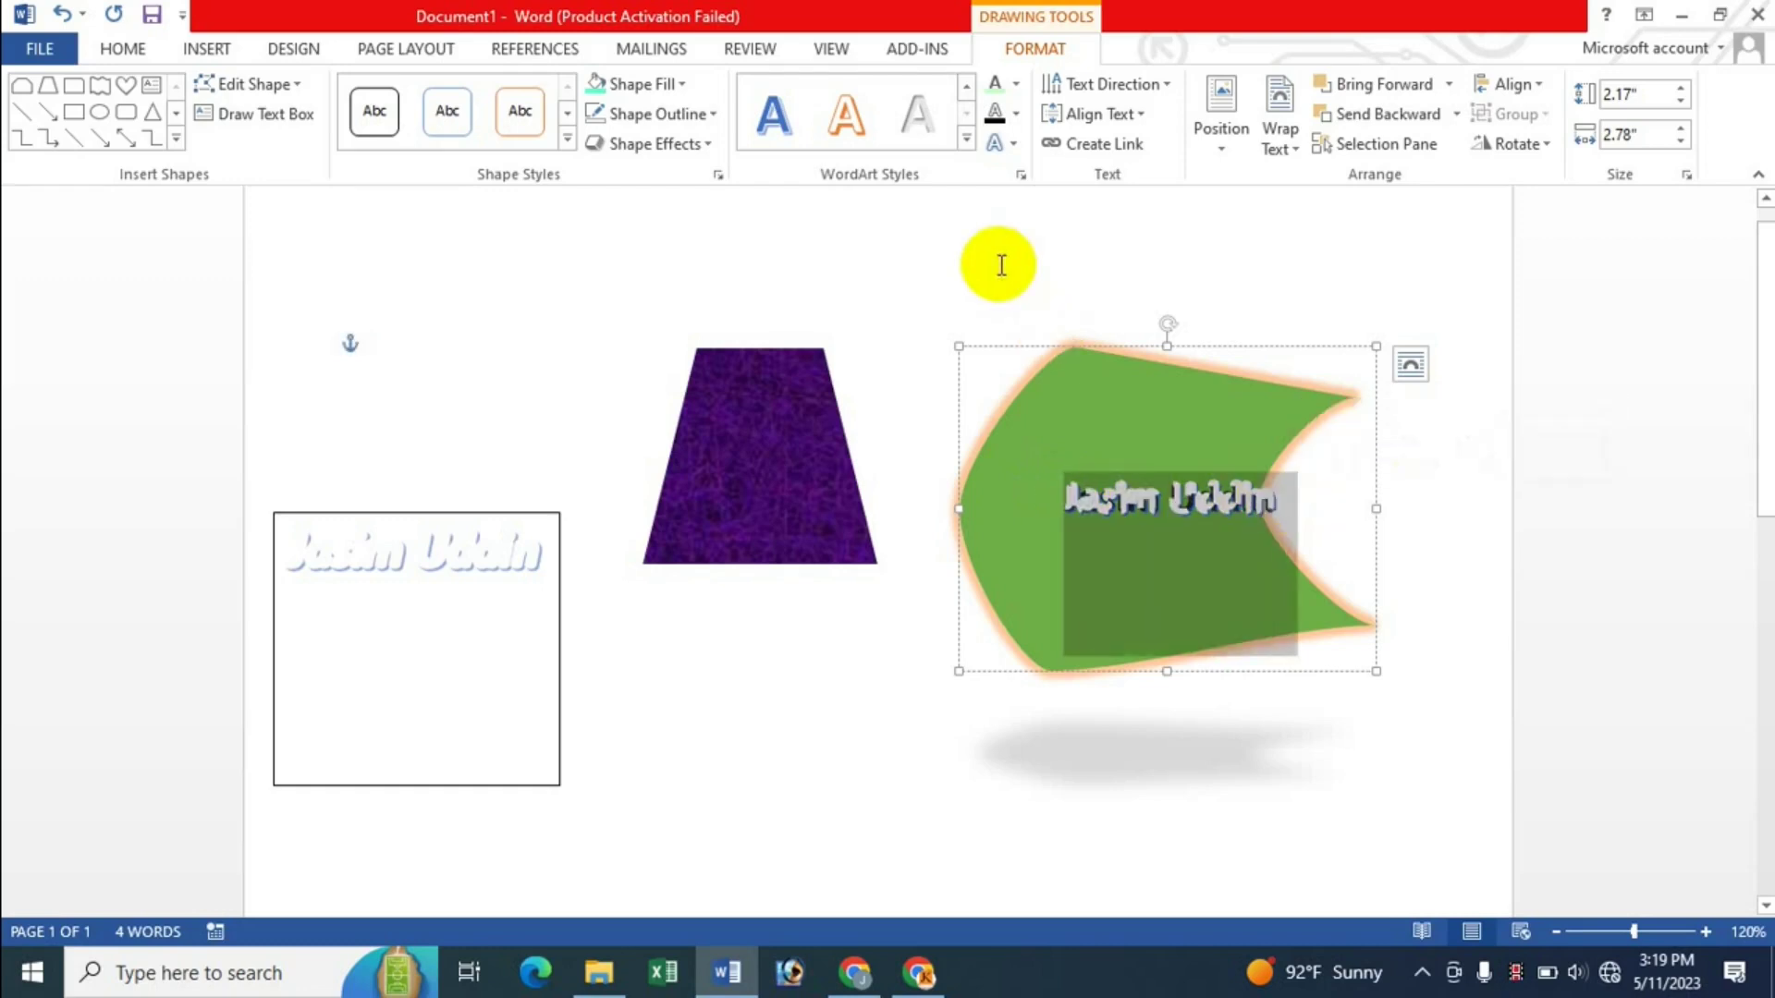
{"action": "left_click", "coordinate": [1017, 112]}
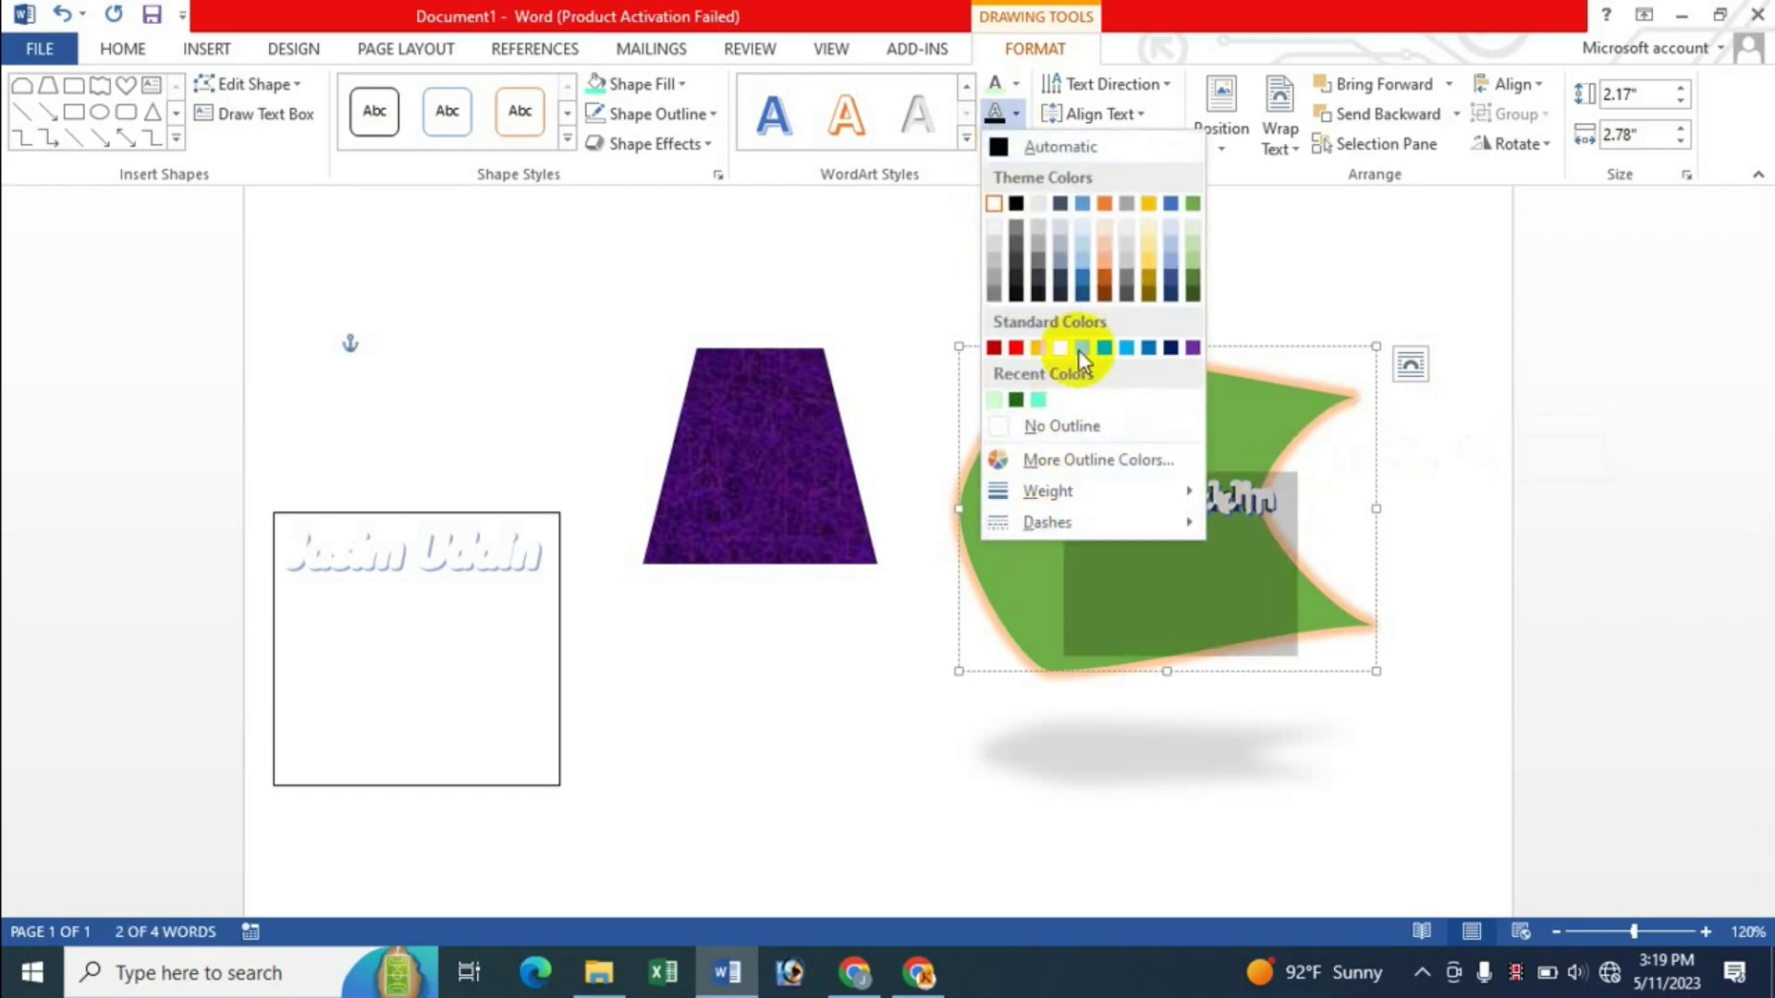
{"action": "left_click", "coordinate": [1150, 19]}
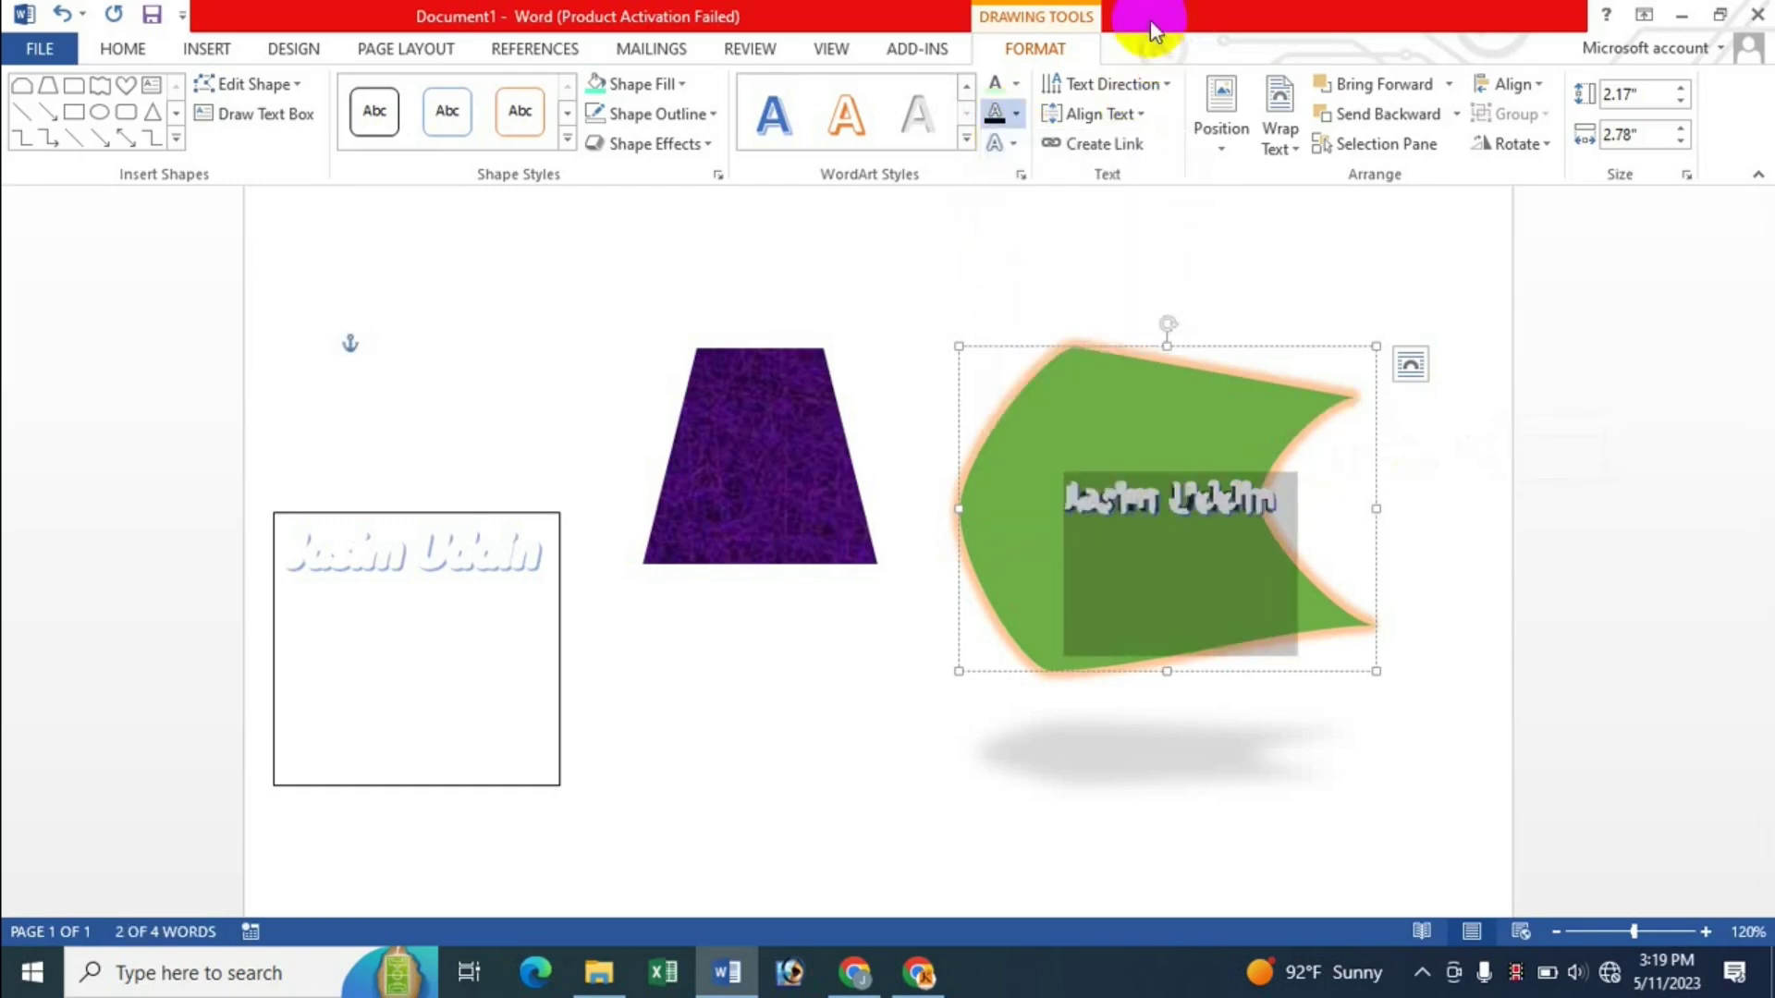
{"action": "left_click", "coordinate": [1013, 144]}
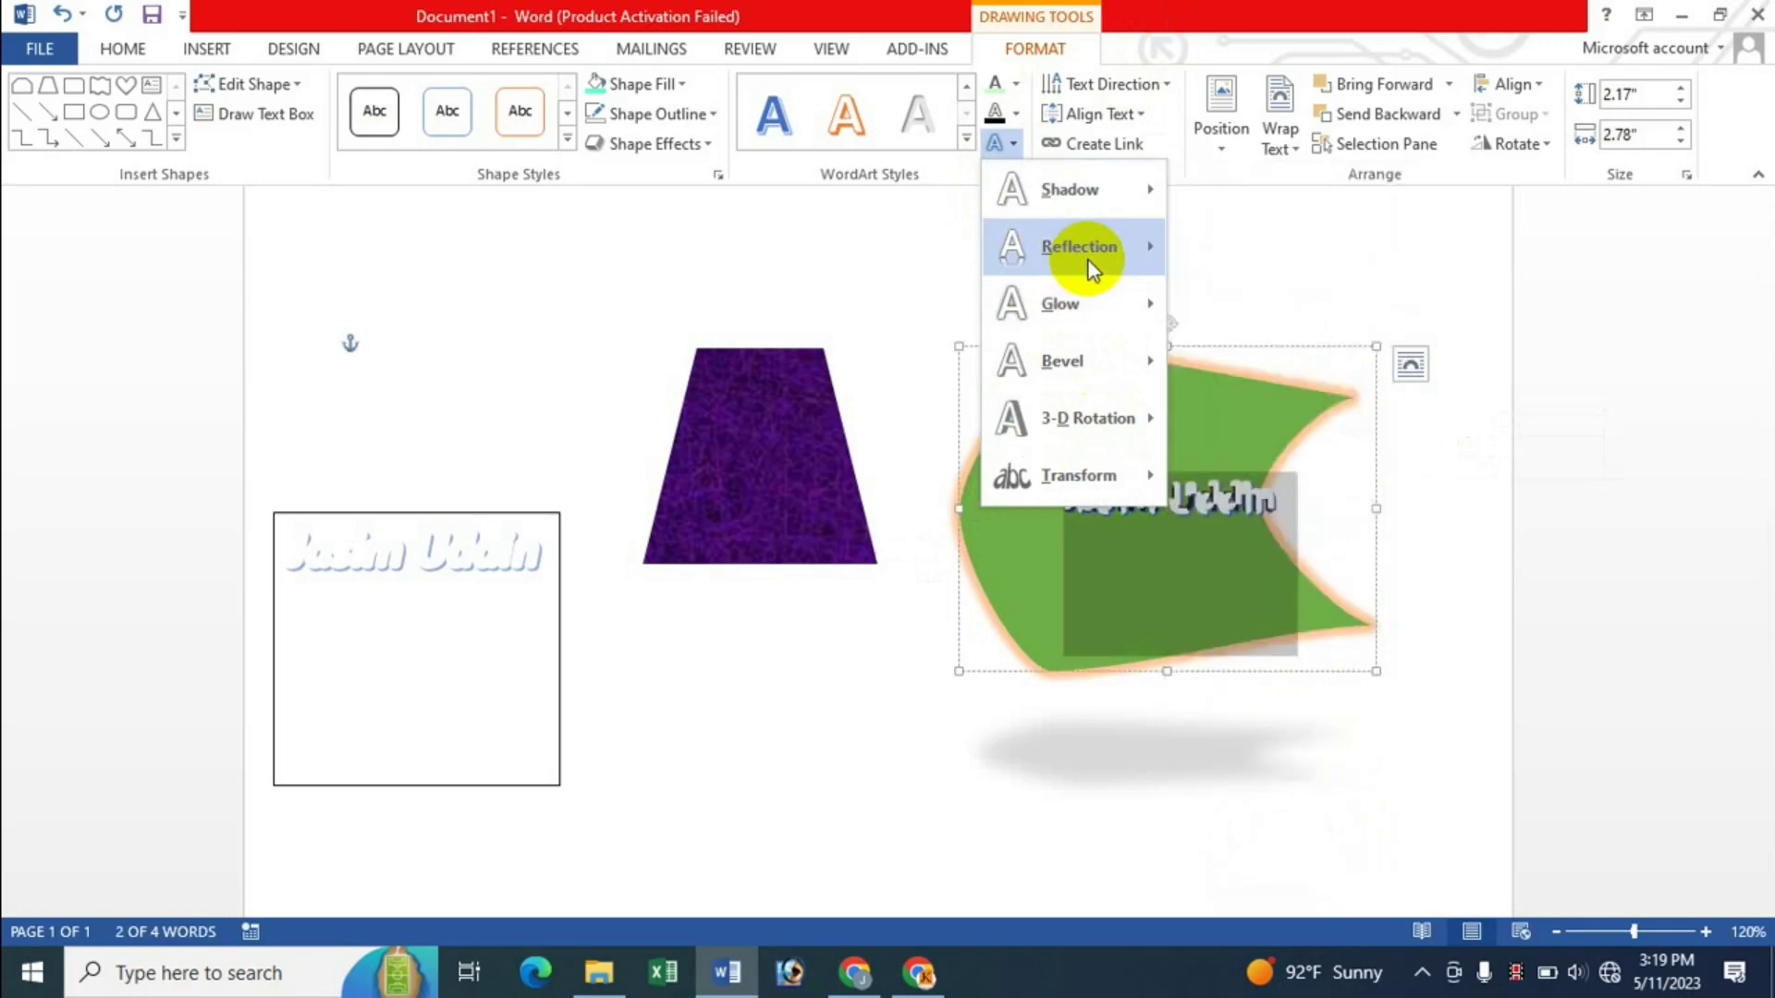
Step: Add a reflection and a Perspective 3-D rotation to the green shape's text
{"action": "mouse_move", "coordinate": [1079, 247]}
{"action": "left_click", "coordinate": [1290, 487]}
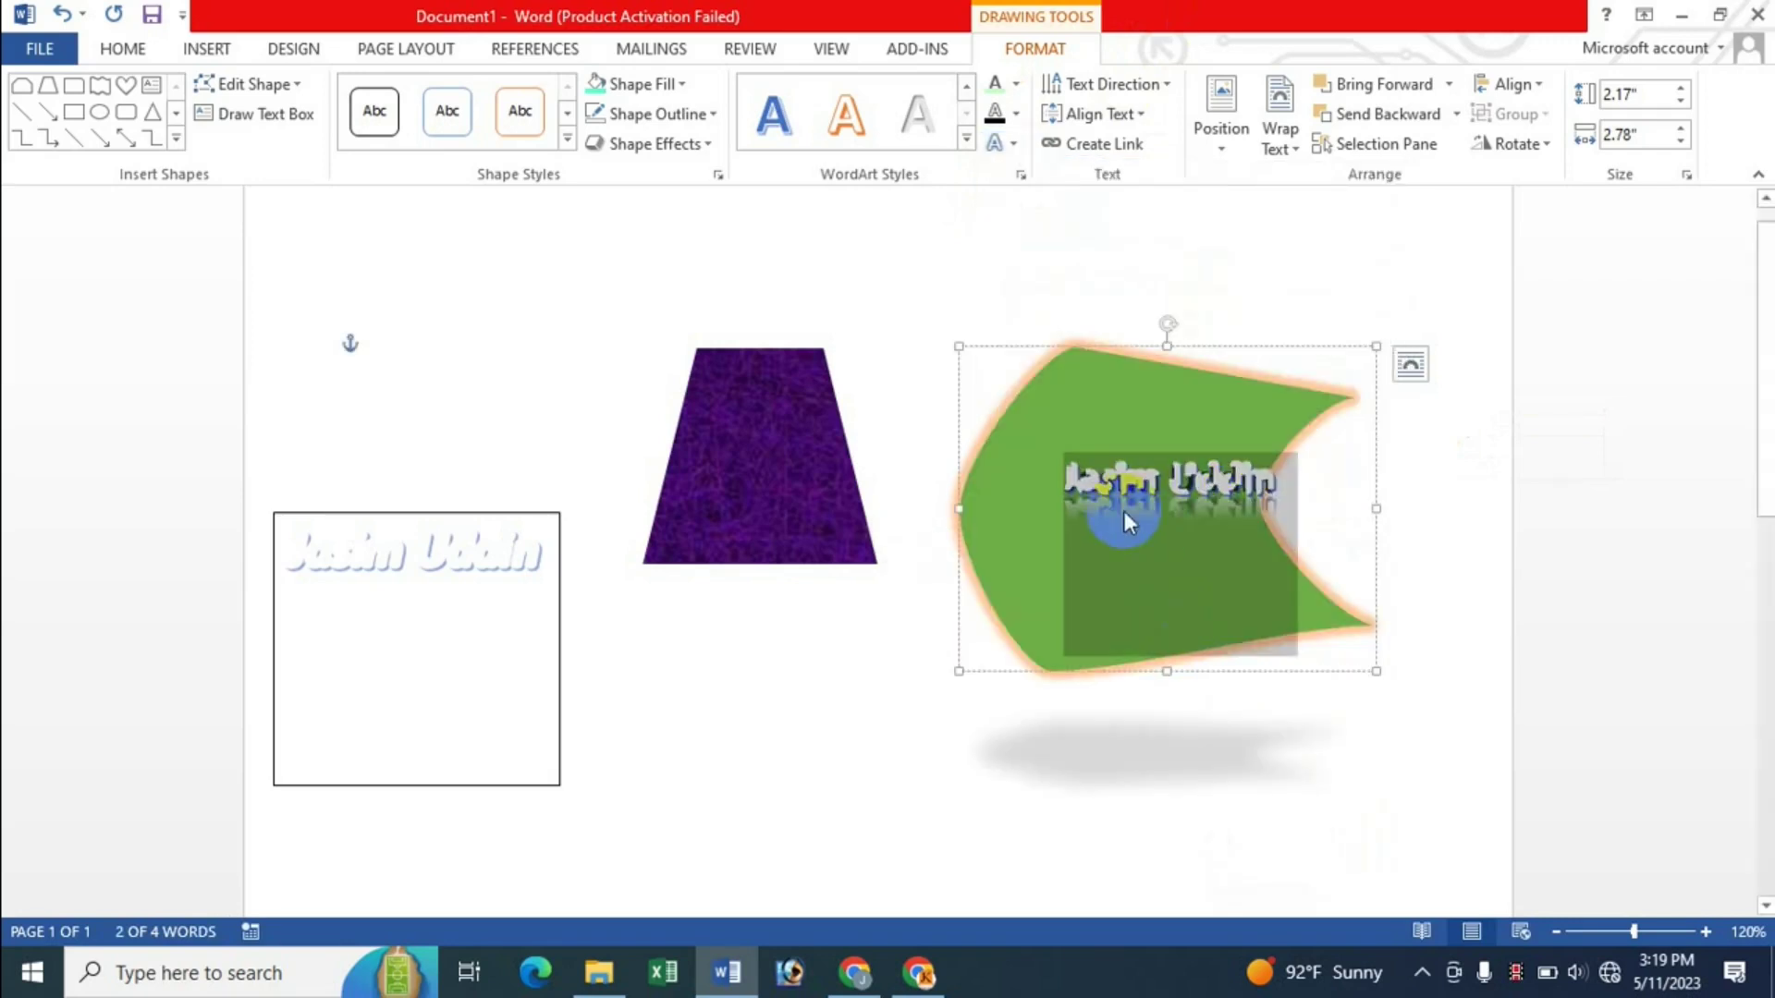
{"action": "left_click", "coordinate": [1015, 144]}
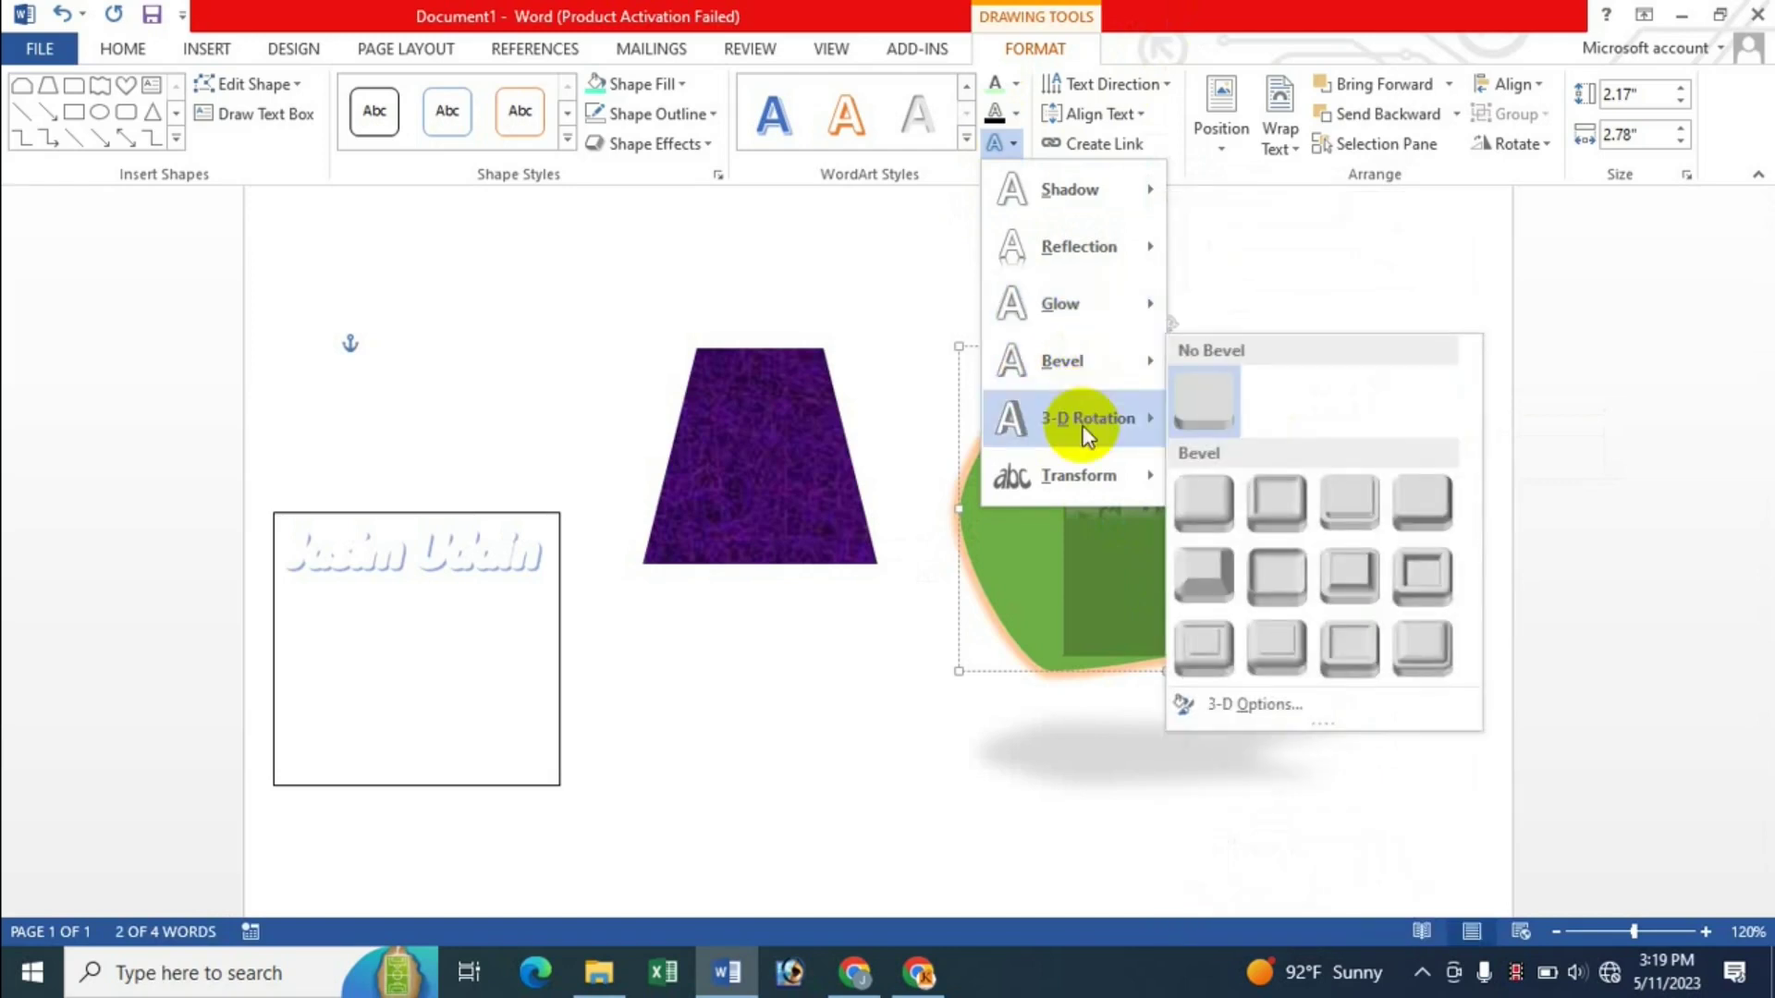
{"action": "mouse_move", "coordinate": [1088, 417]}
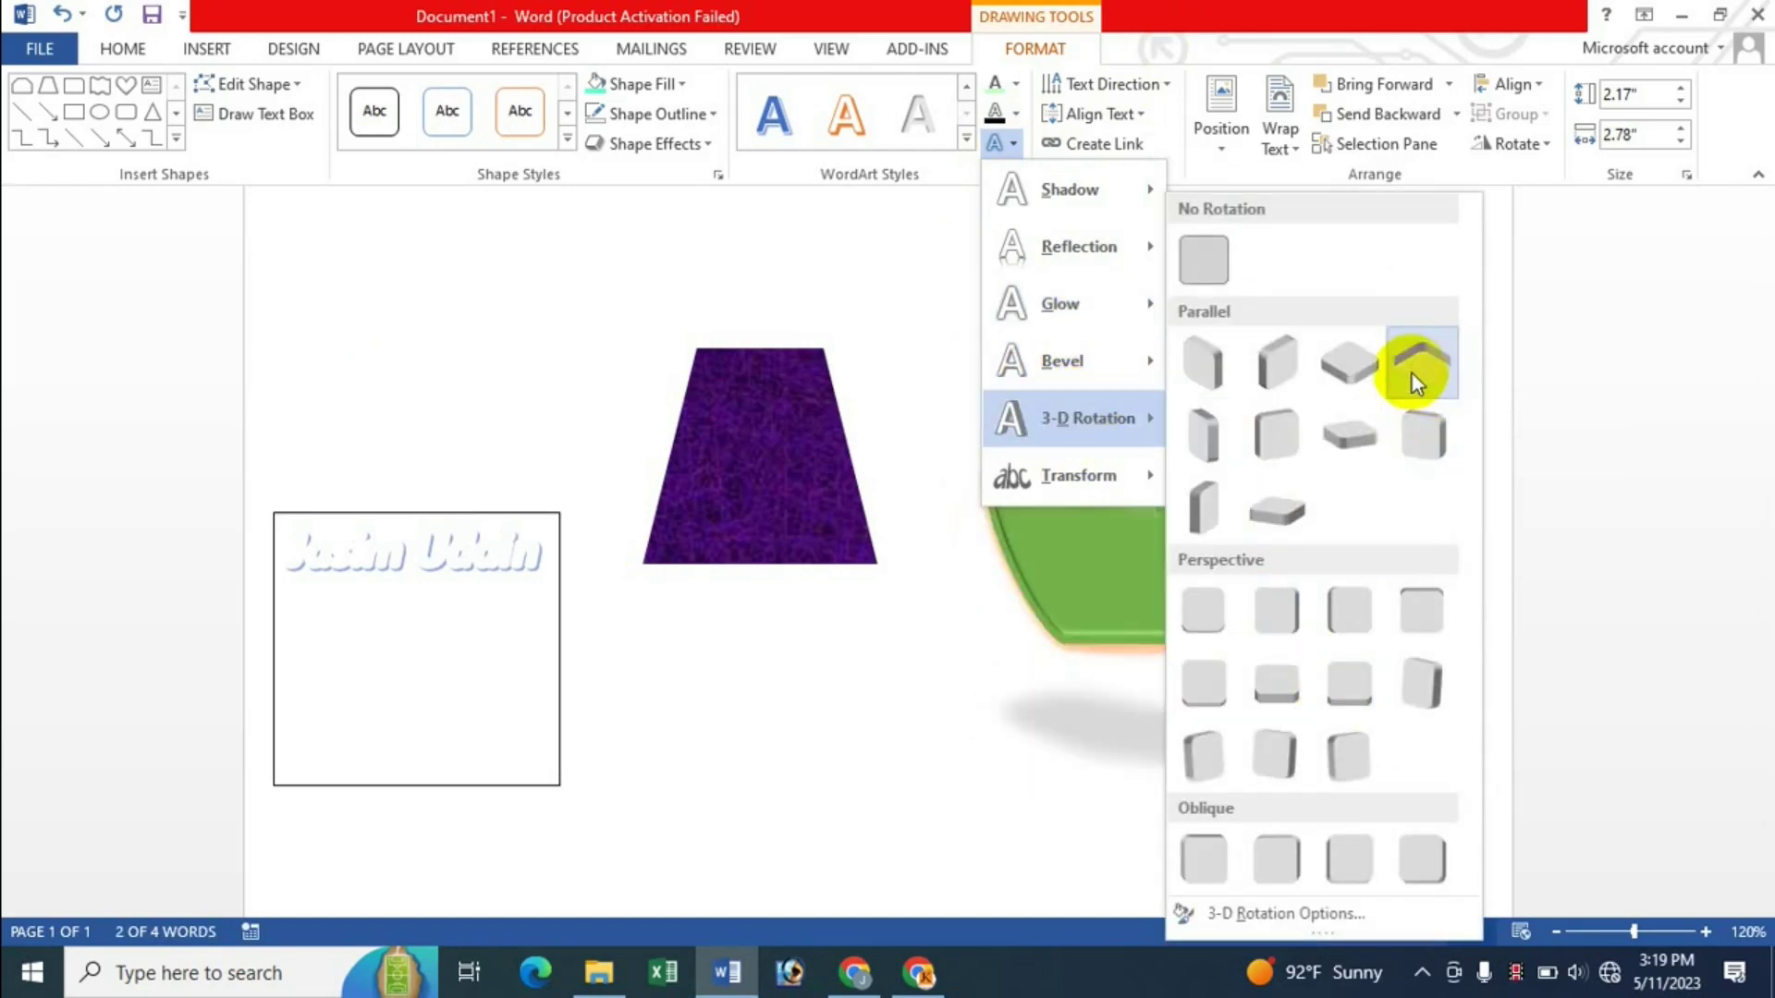
{"action": "left_click", "coordinate": [1348, 615]}
{"action": "left_click", "coordinate": [1228, 475]}
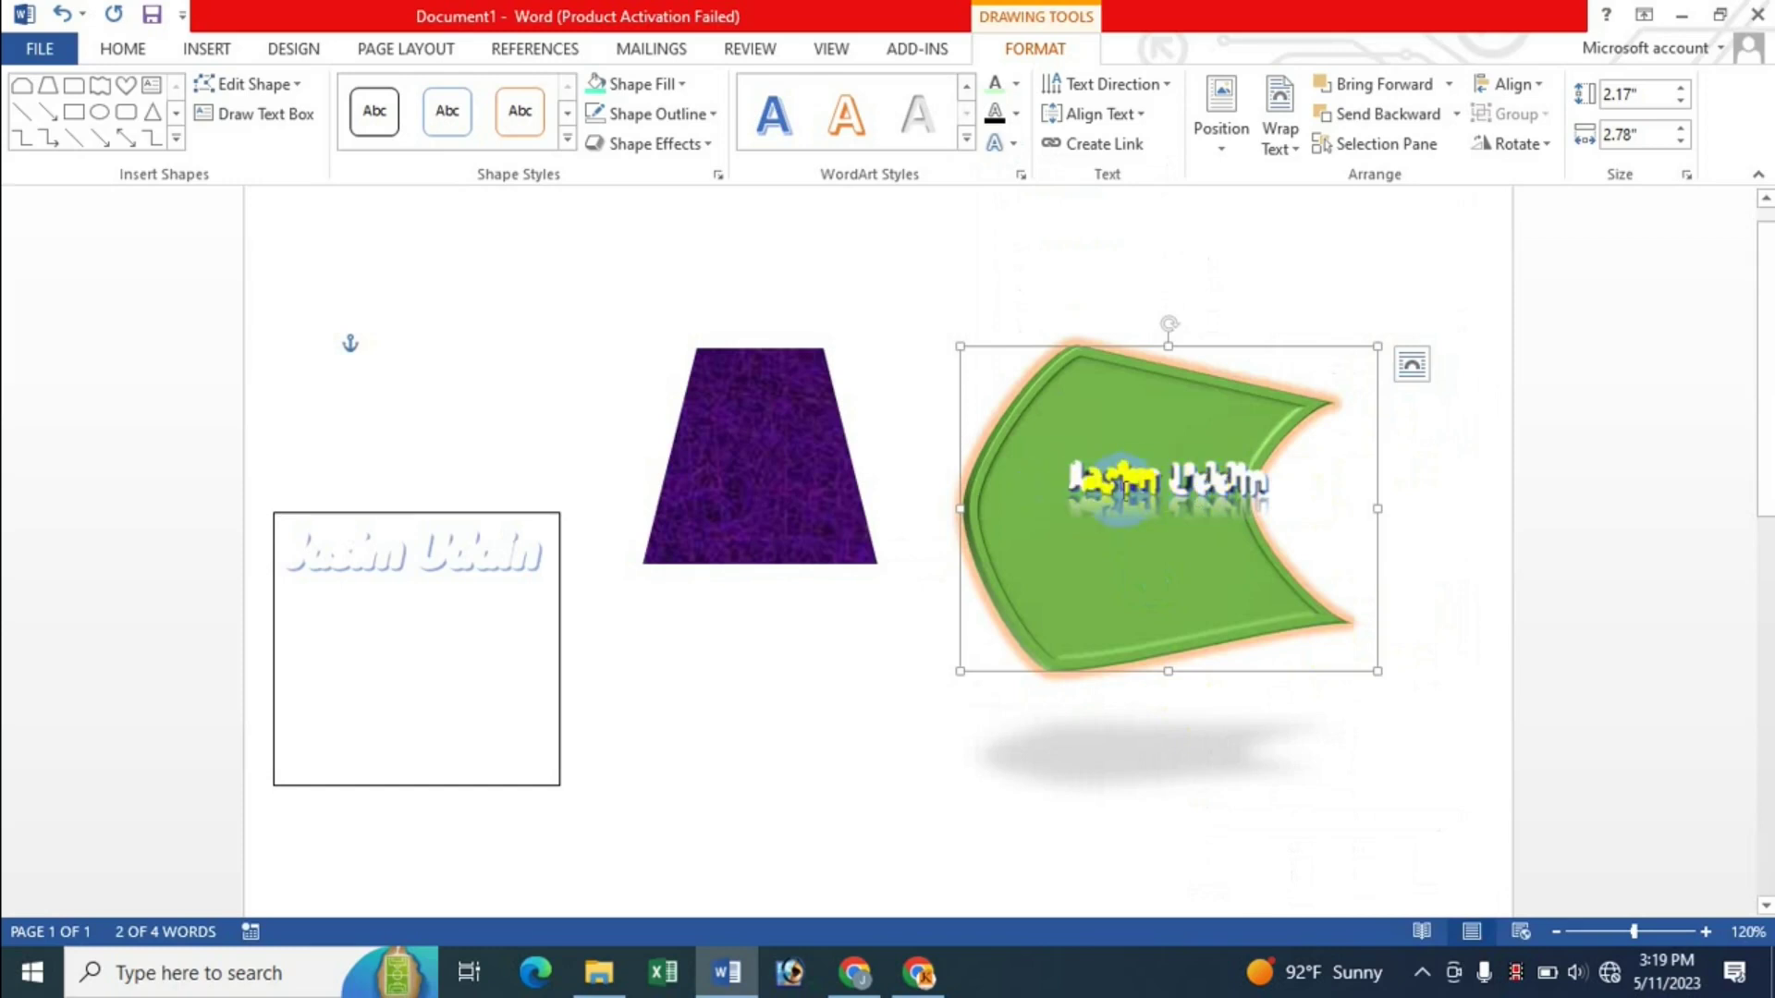
{"action": "left_click", "coordinate": [296, 553]}
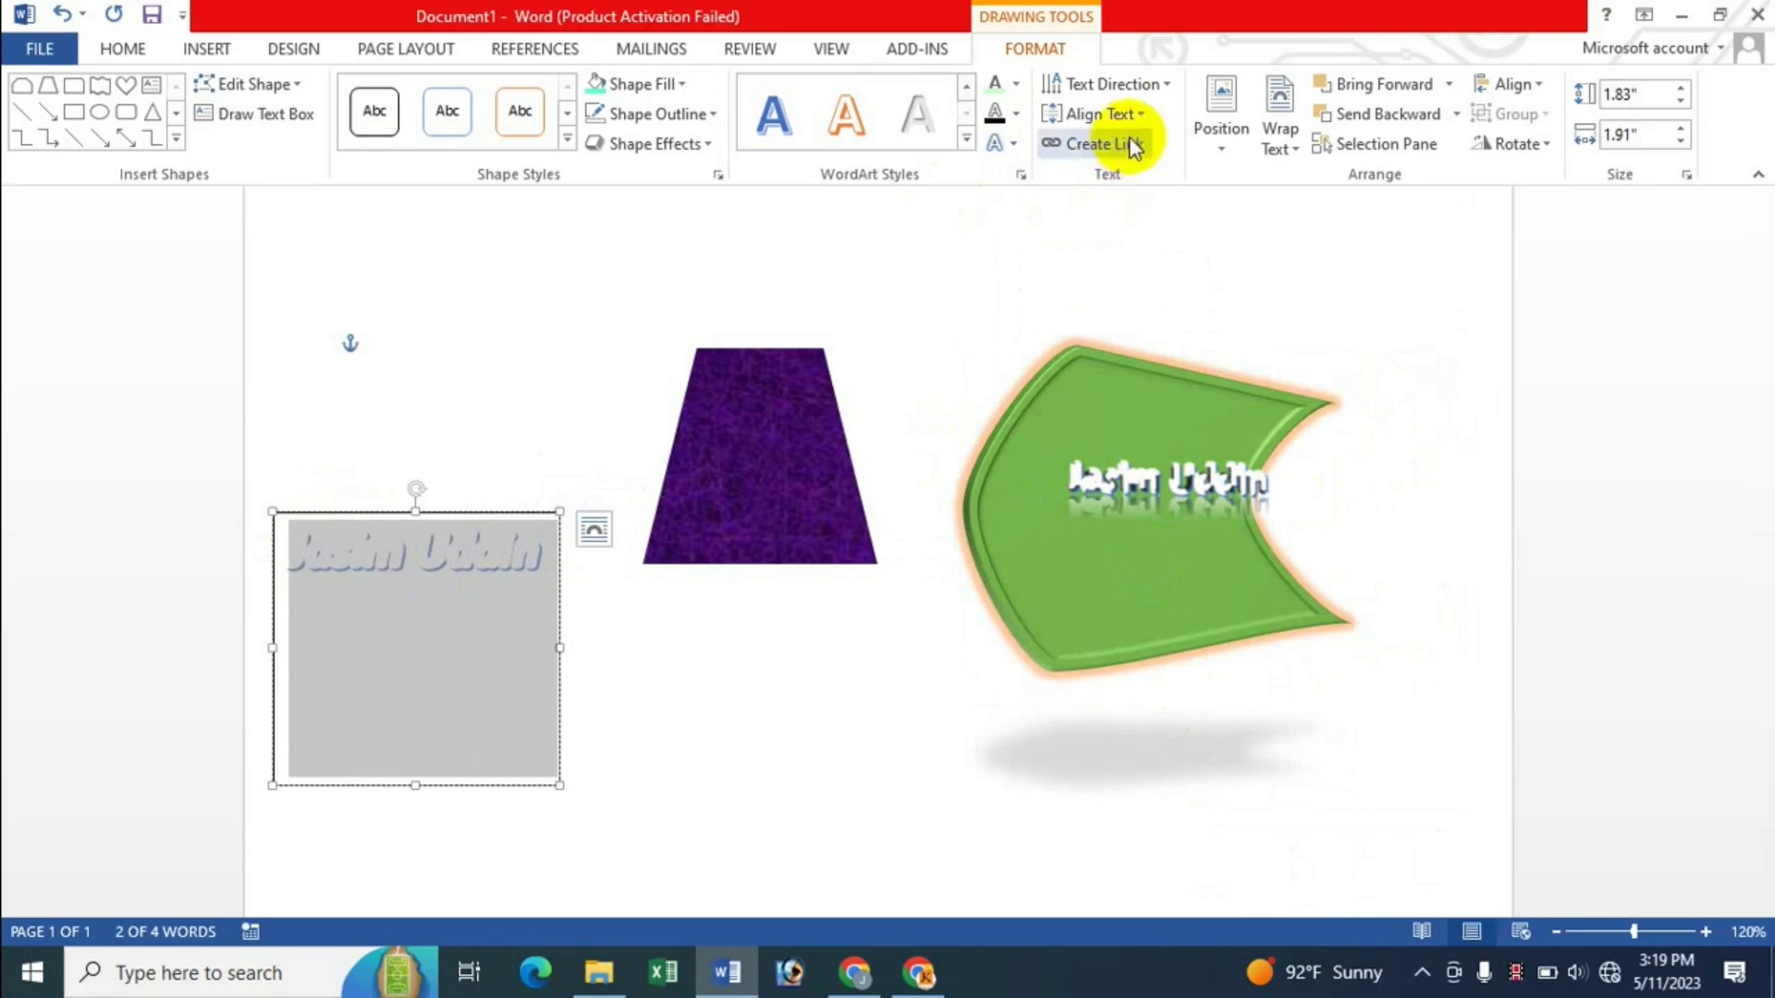
Step: Warp the left text box's name with the Arch Up transform effect
{"action": "left_click", "coordinate": [1019, 145]}
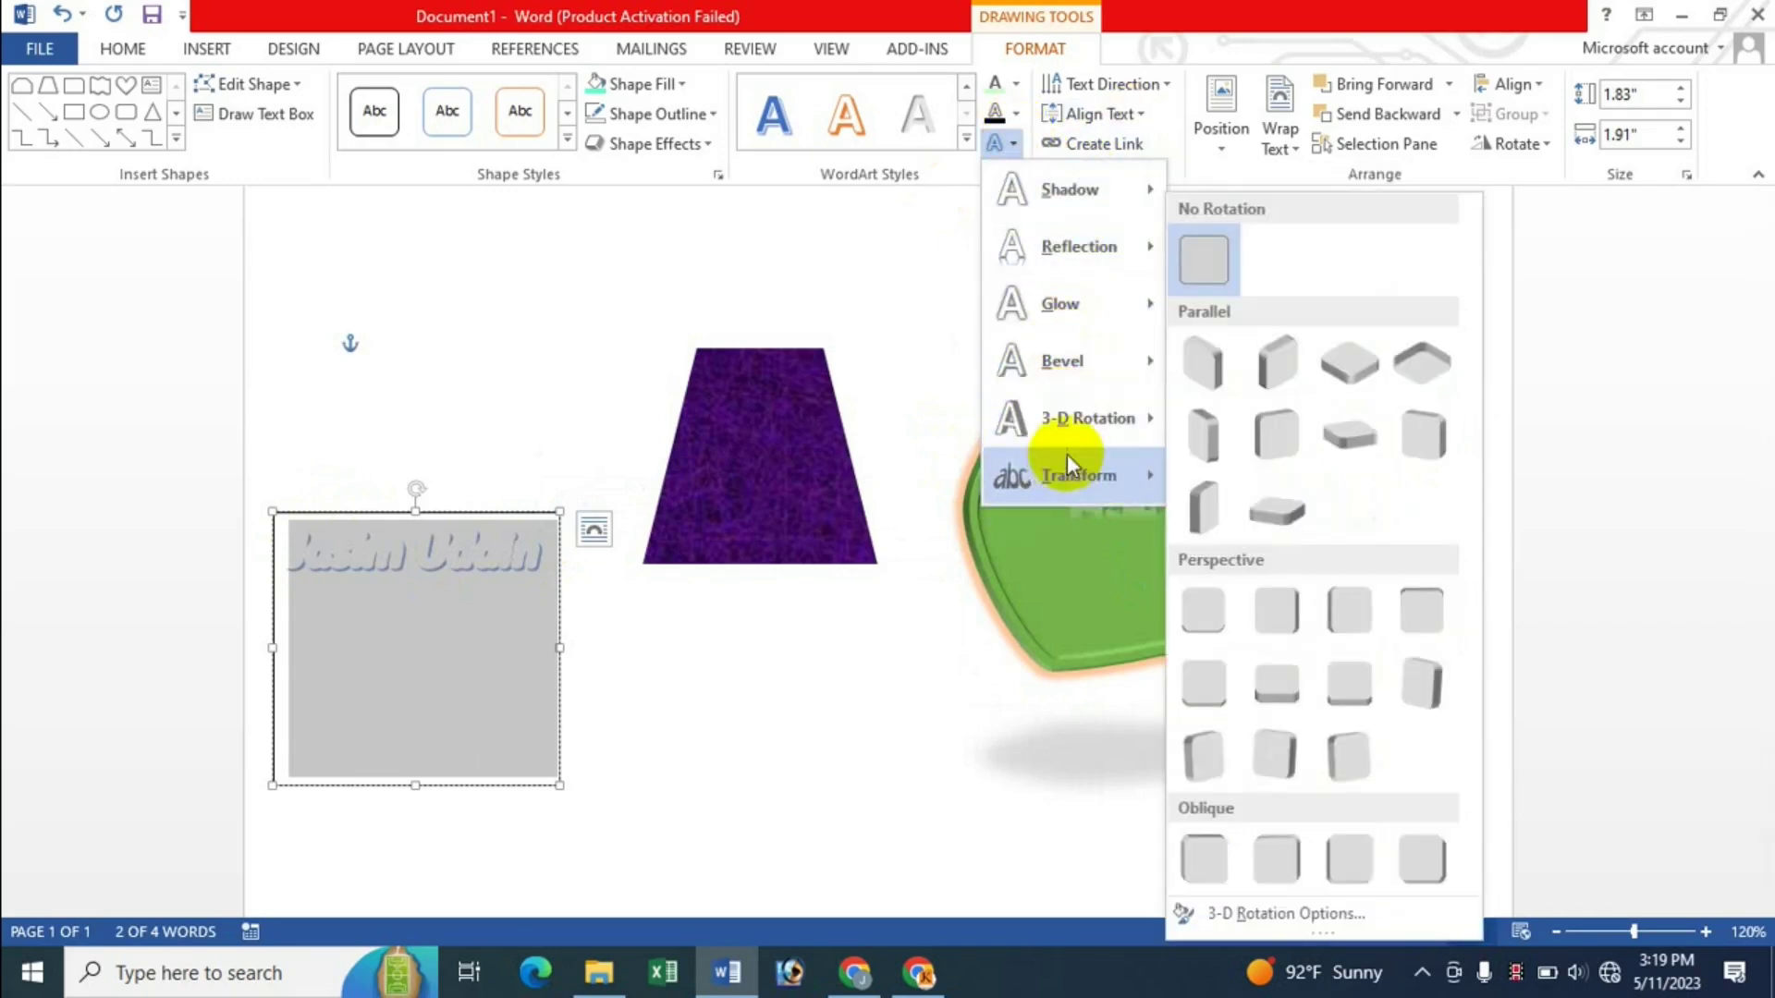
{"action": "mouse_move", "coordinate": [1078, 475]}
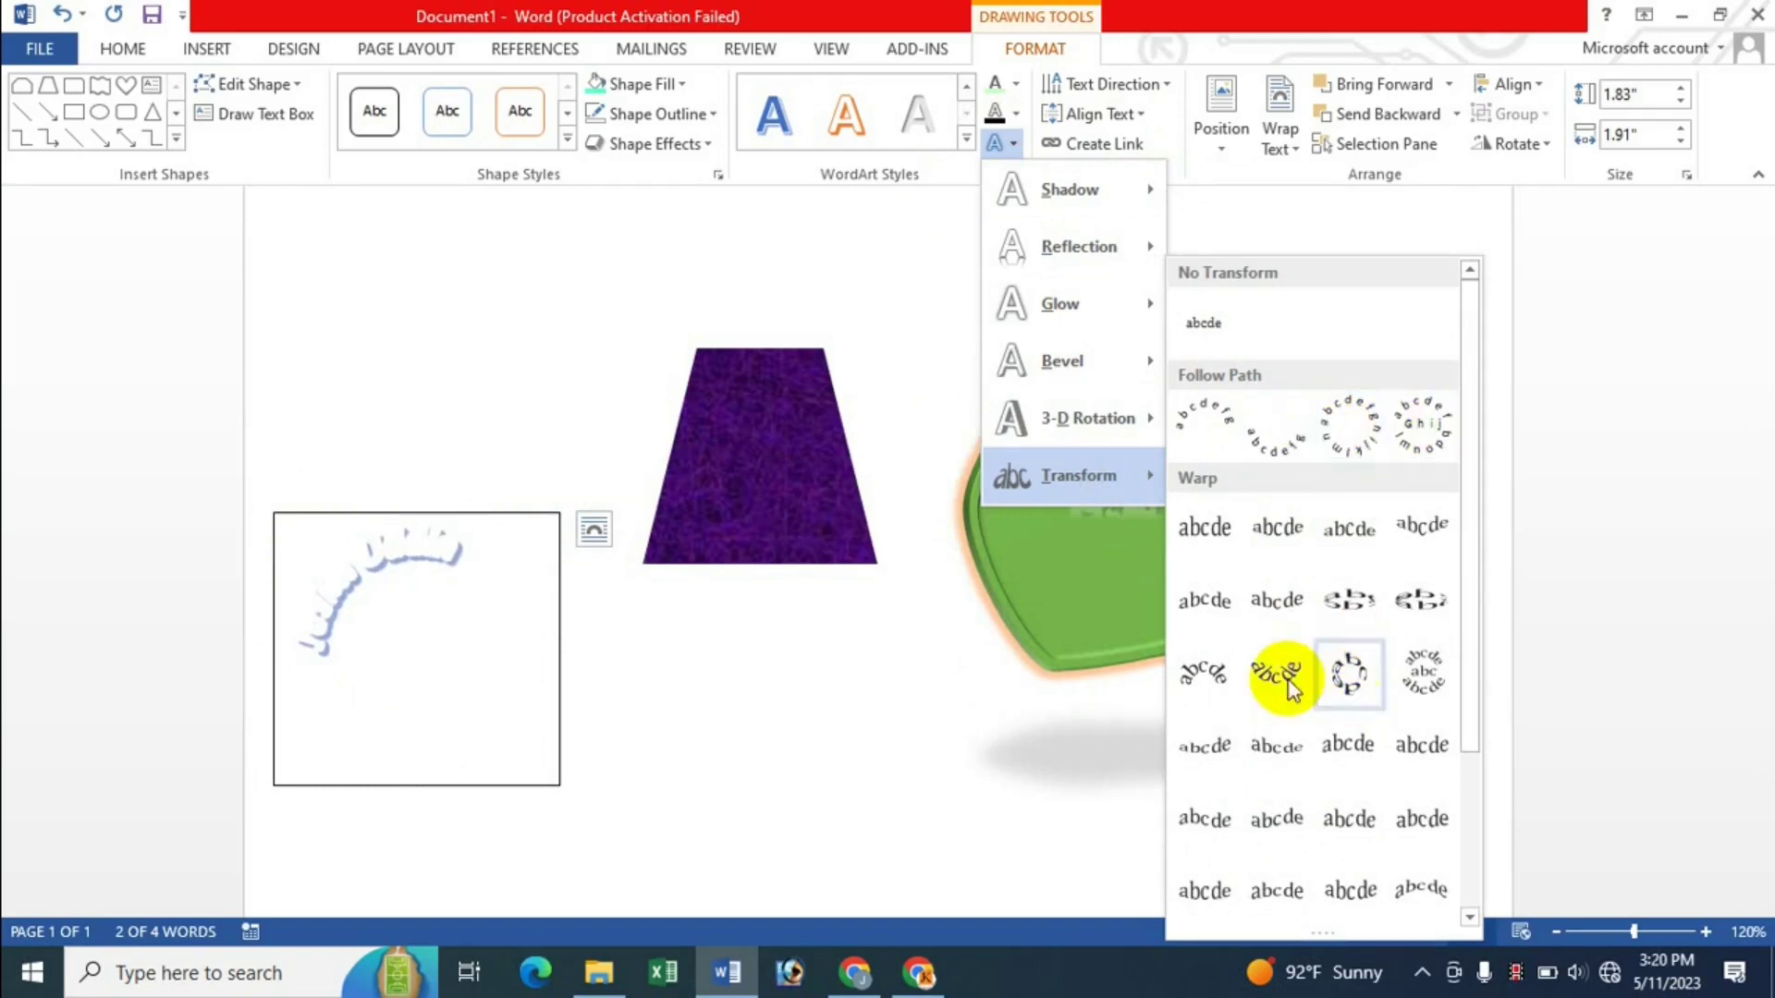
{"action": "left_click", "coordinate": [1201, 675]}
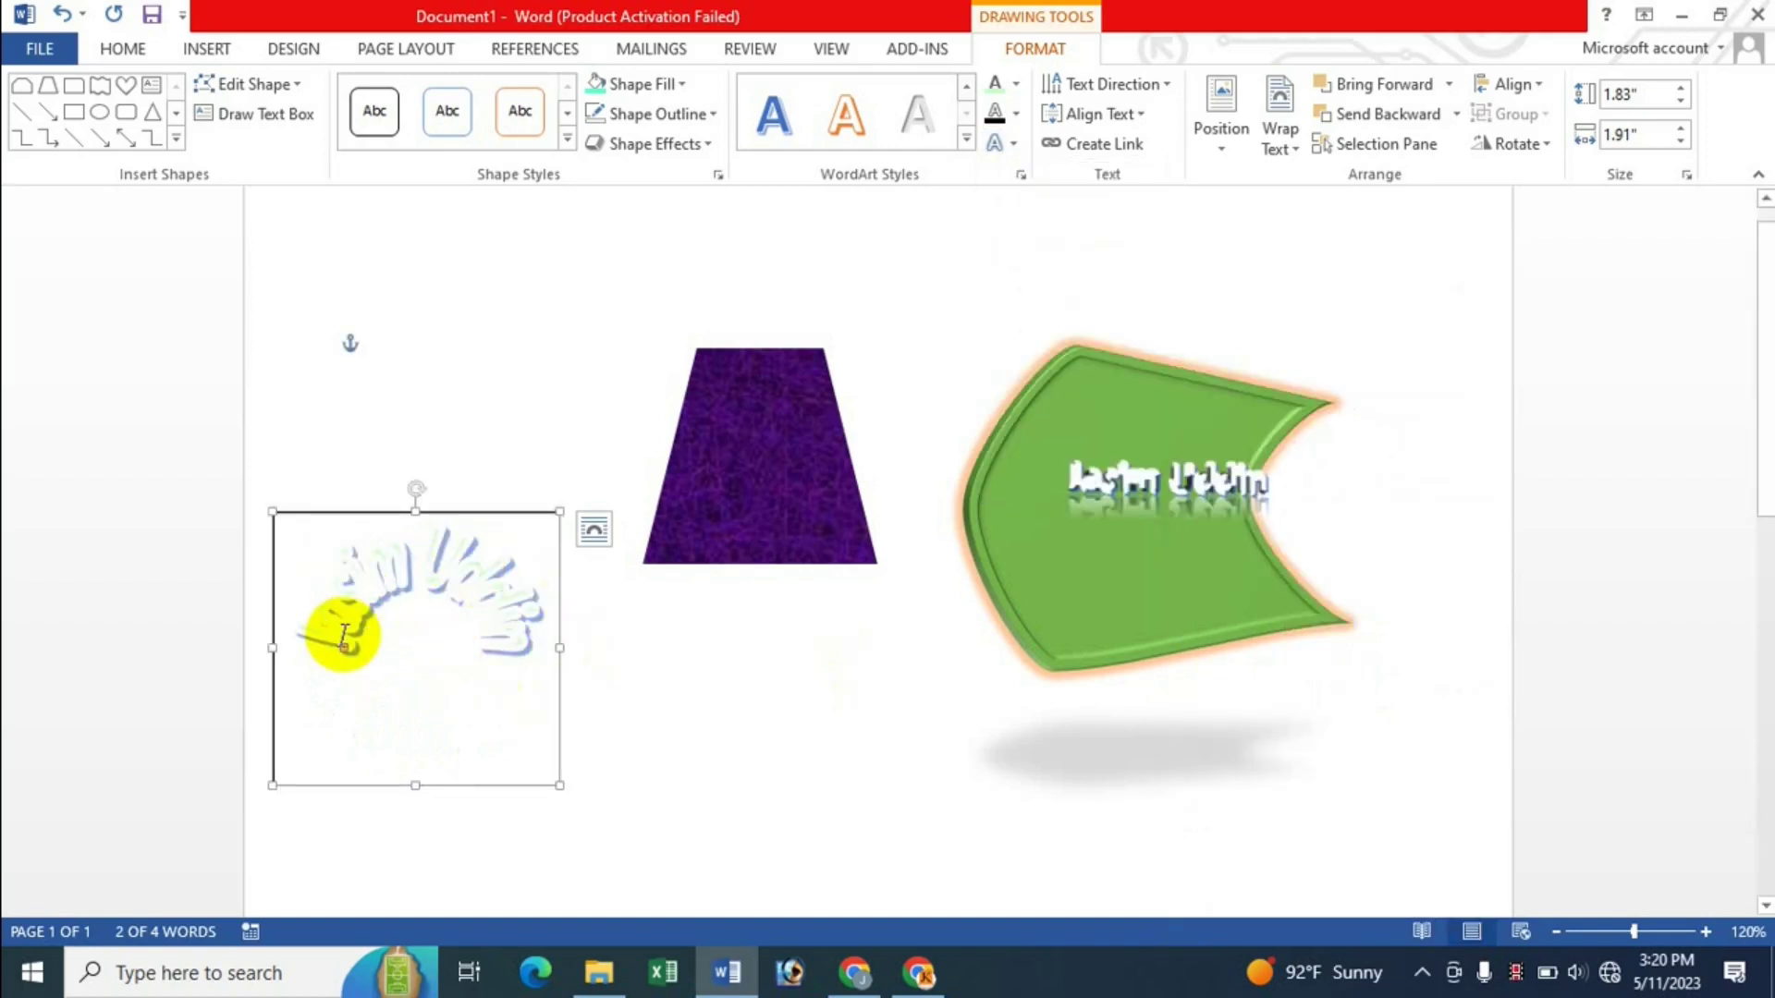
{"action": "left_click", "coordinate": [1015, 148]}
{"action": "mouse_move", "coordinate": [1088, 418]}
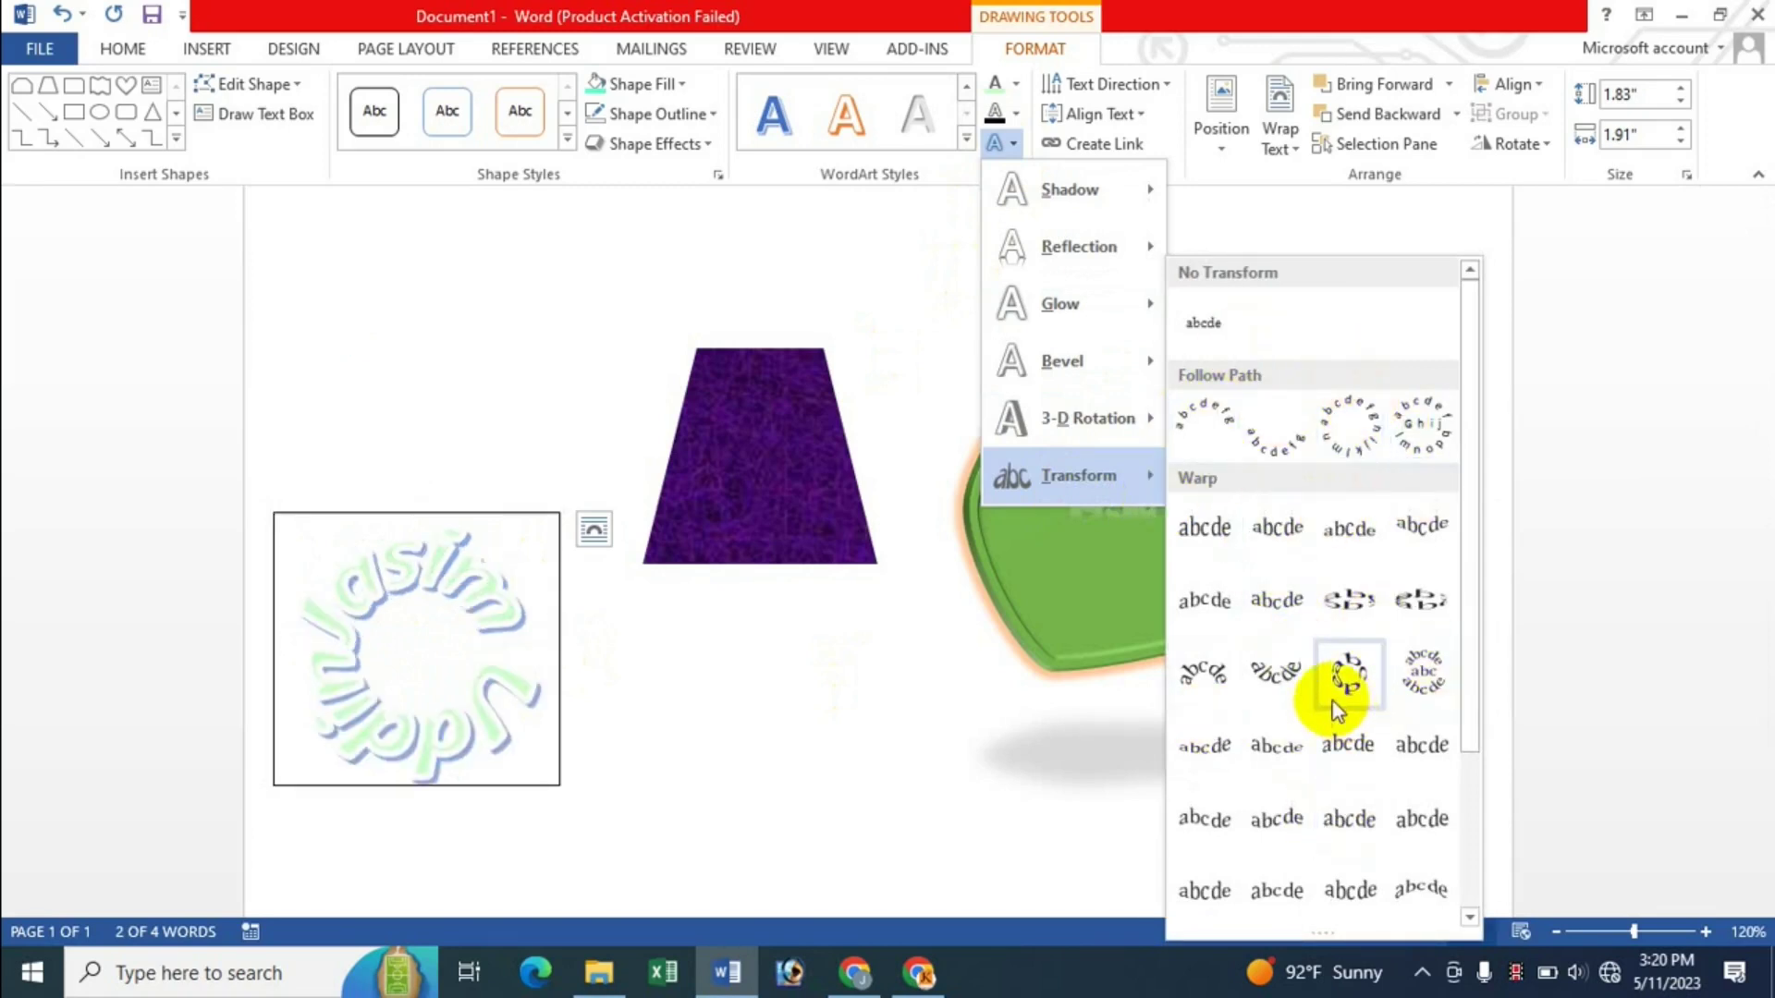
{"action": "mouse_move", "coordinate": [1069, 191]}
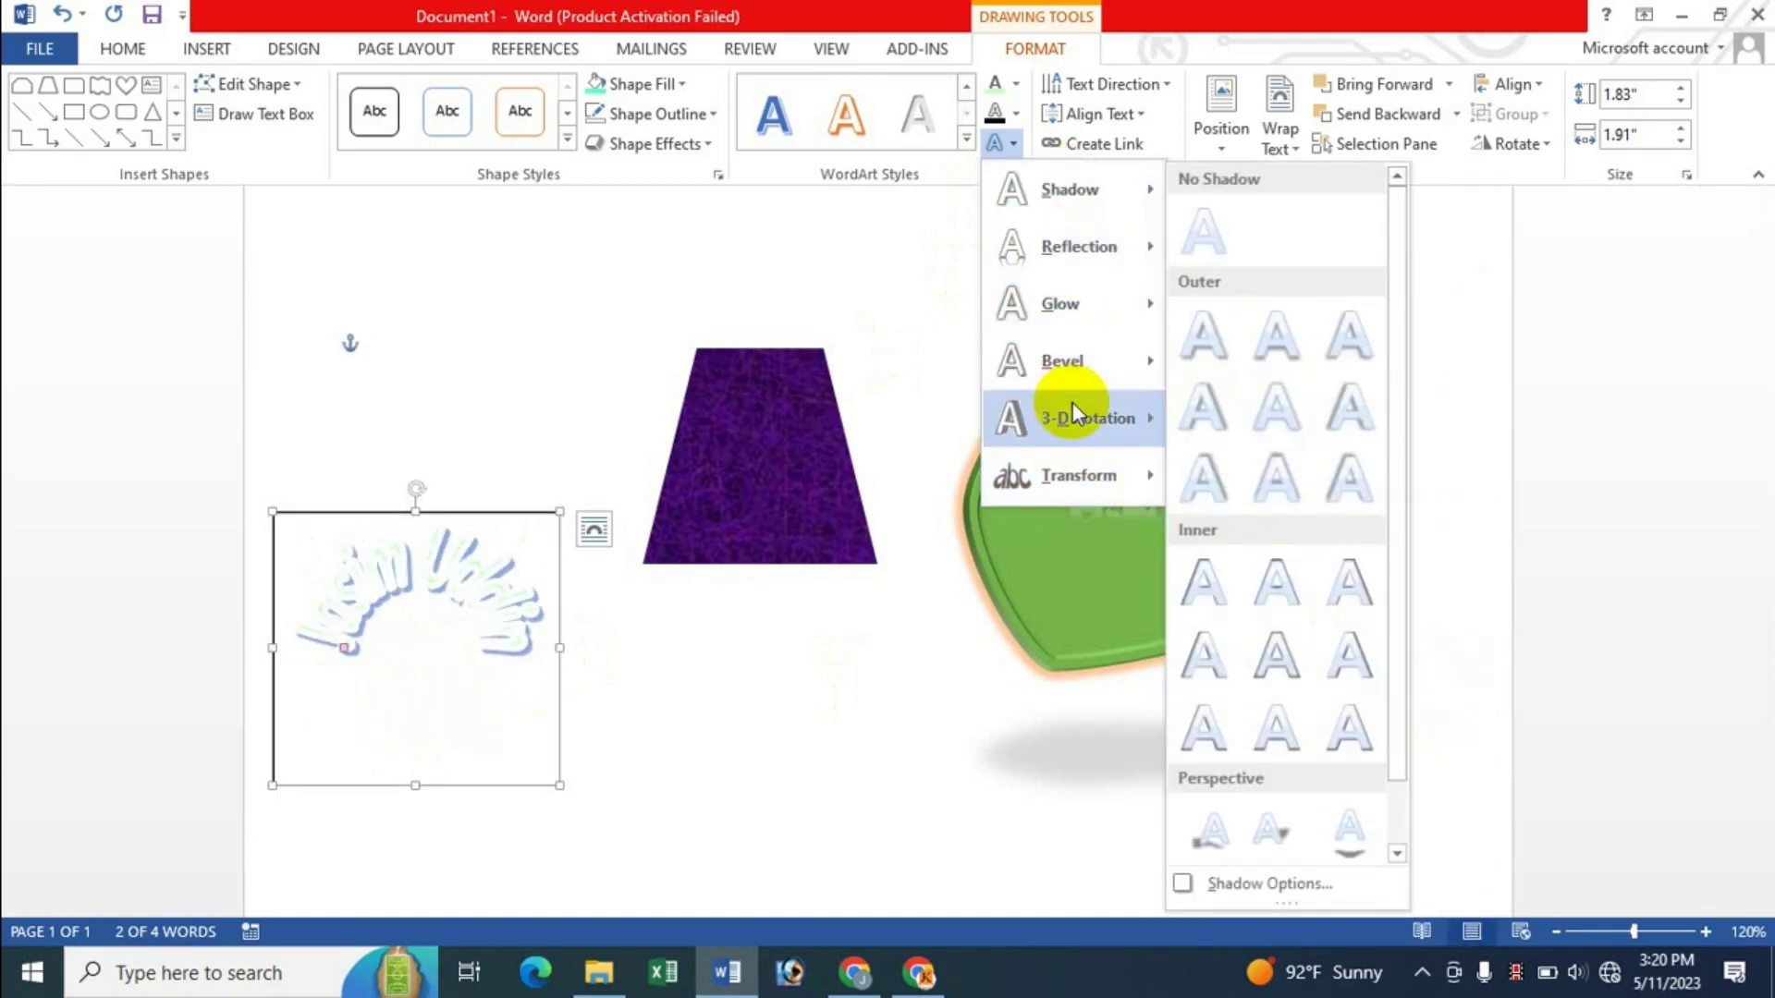
{"action": "left_click", "coordinate": [1147, 26]}
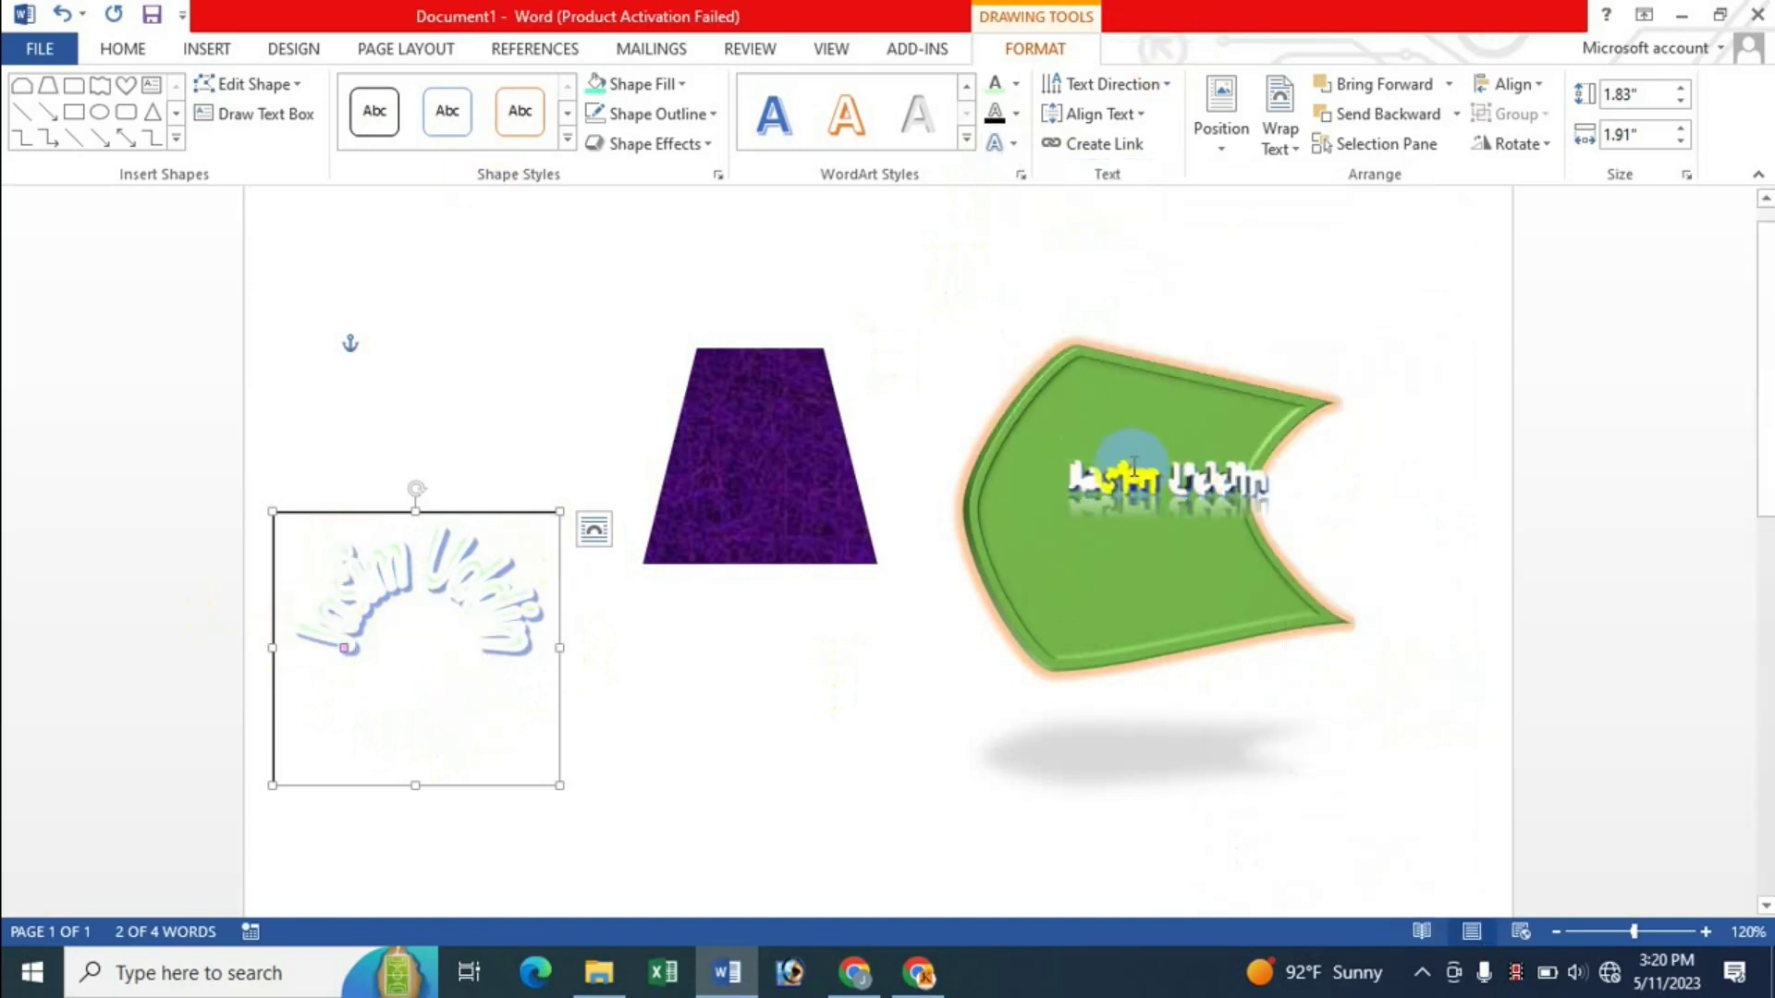
{"action": "left_click", "coordinate": [1017, 84]}
{"action": "left_click", "coordinate": [1017, 84]}
{"action": "left_click", "coordinate": [1008, 143]}
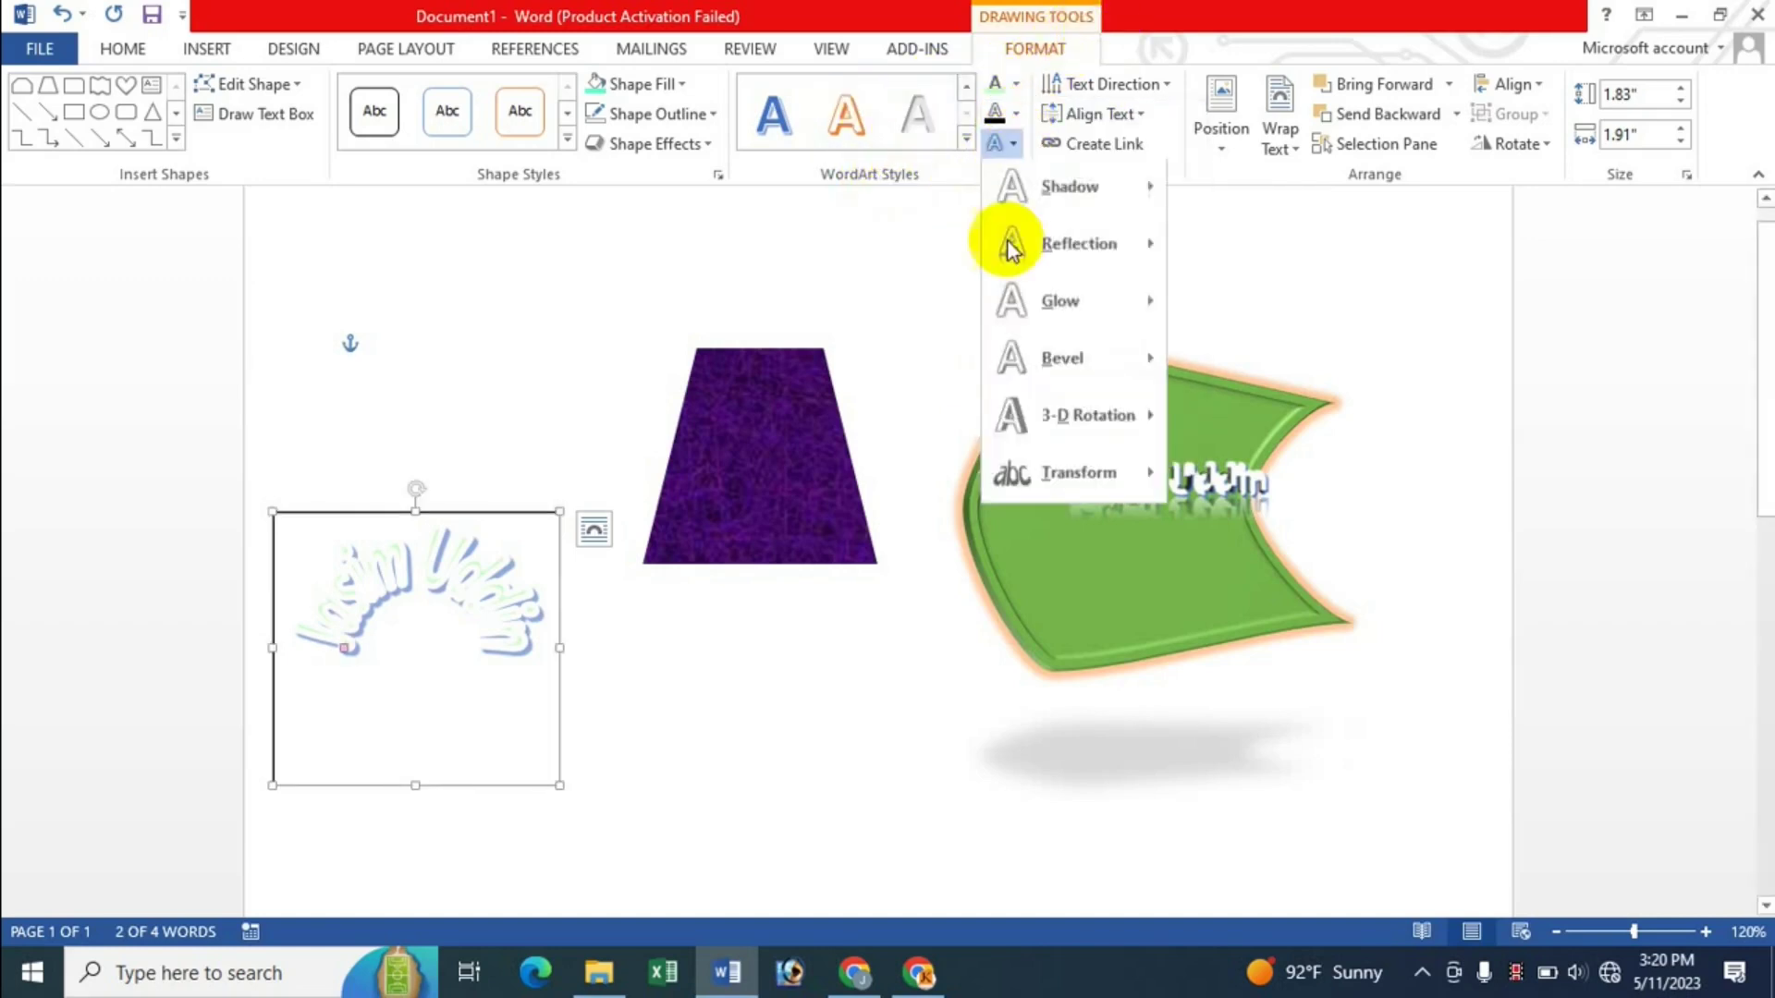
{"action": "left_click", "coordinate": [1175, 23]}
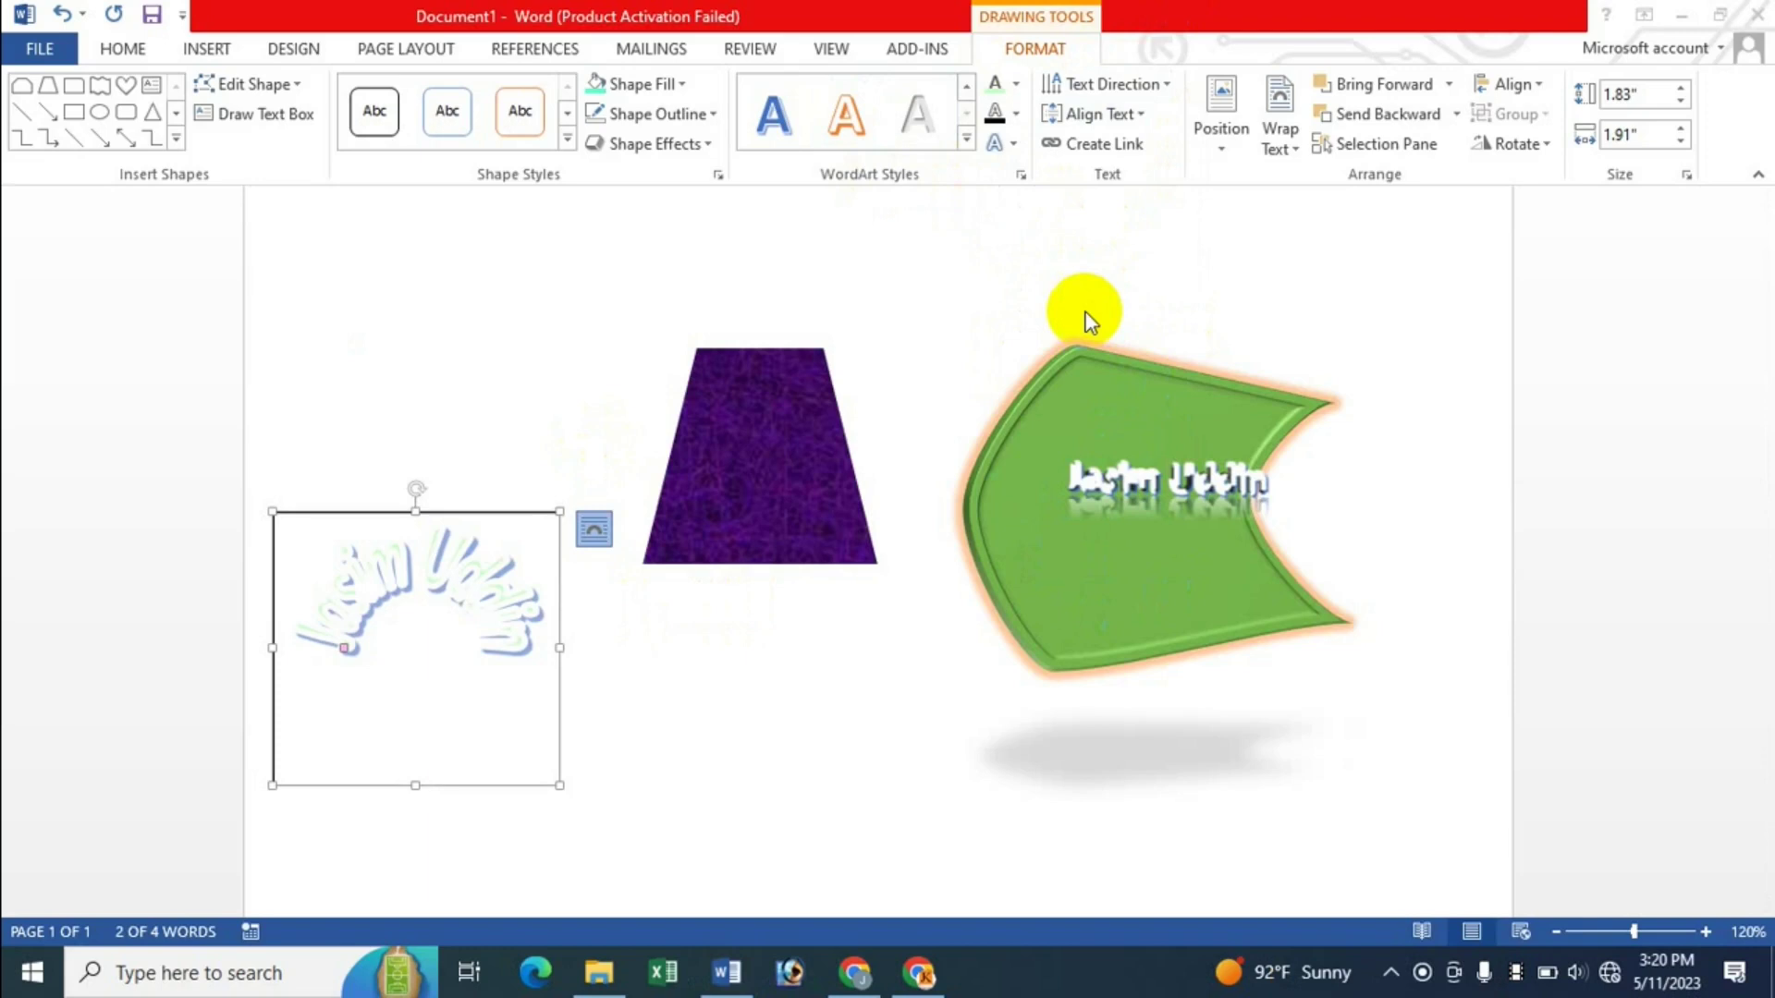
Step: Reset the left box's text fill to Automatic and set No Outline
{"action": "left_click", "coordinate": [385, 569]}
{"action": "left_click", "coordinate": [408, 575]}
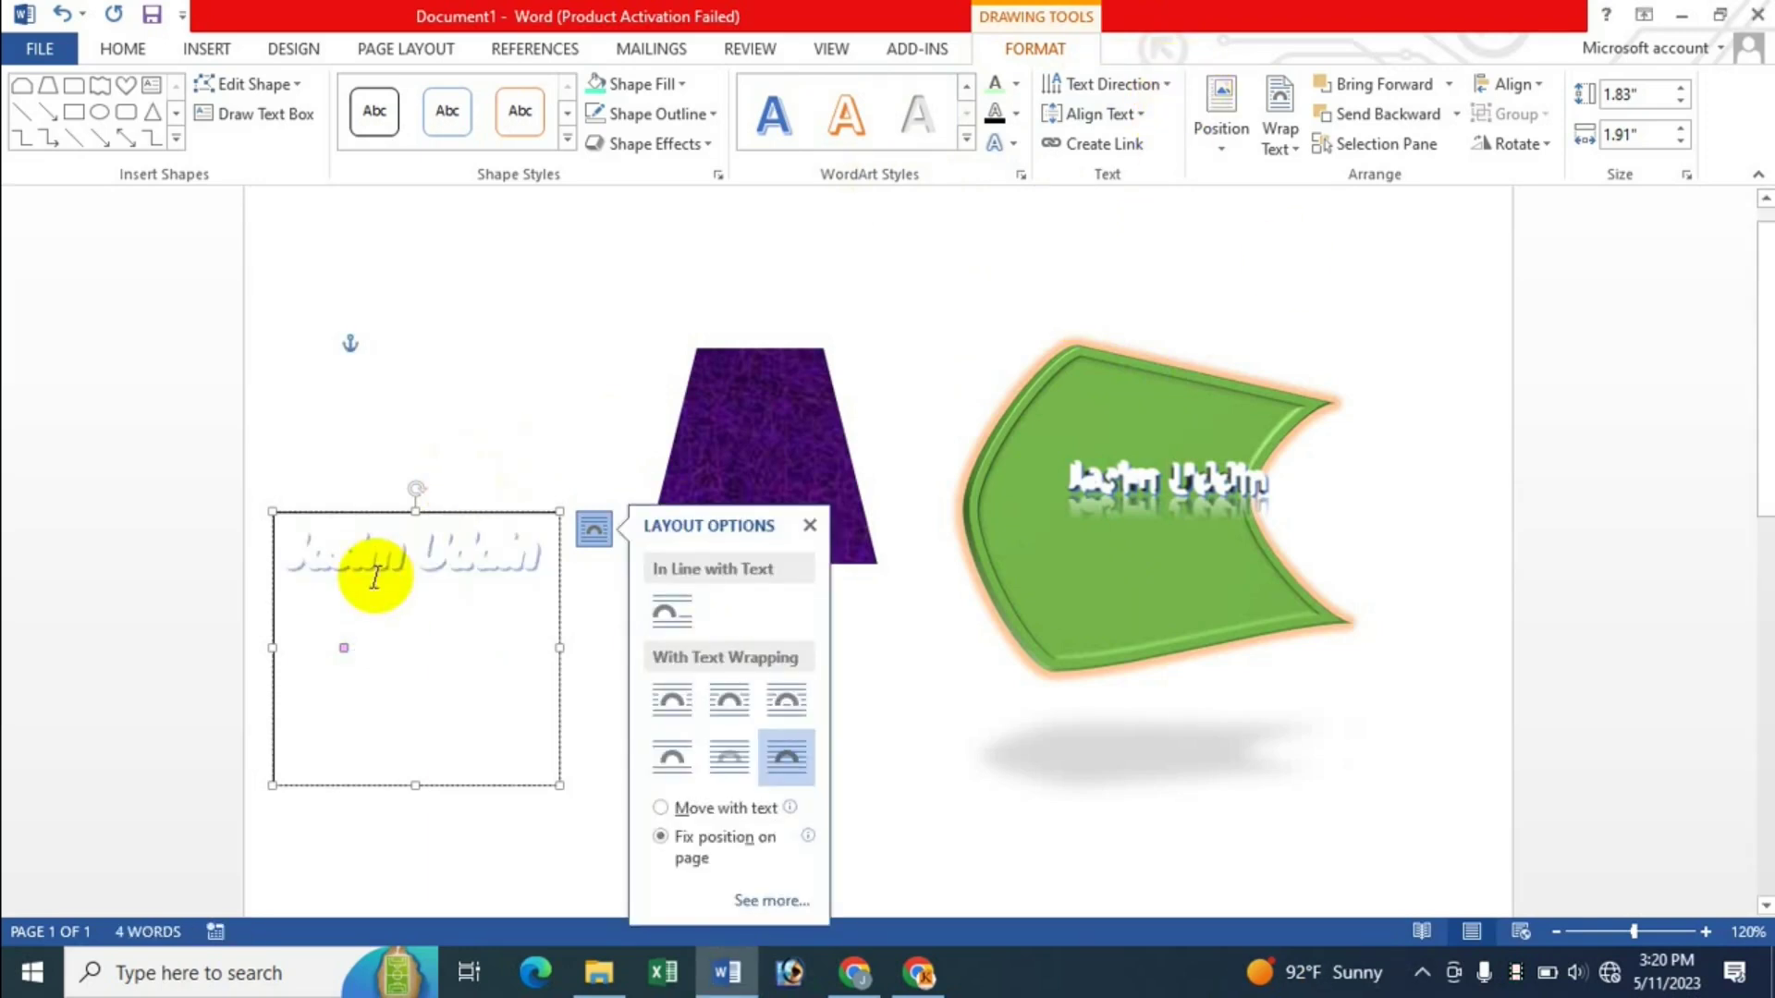
{"action": "triple_click", "coordinate": [505, 548]}
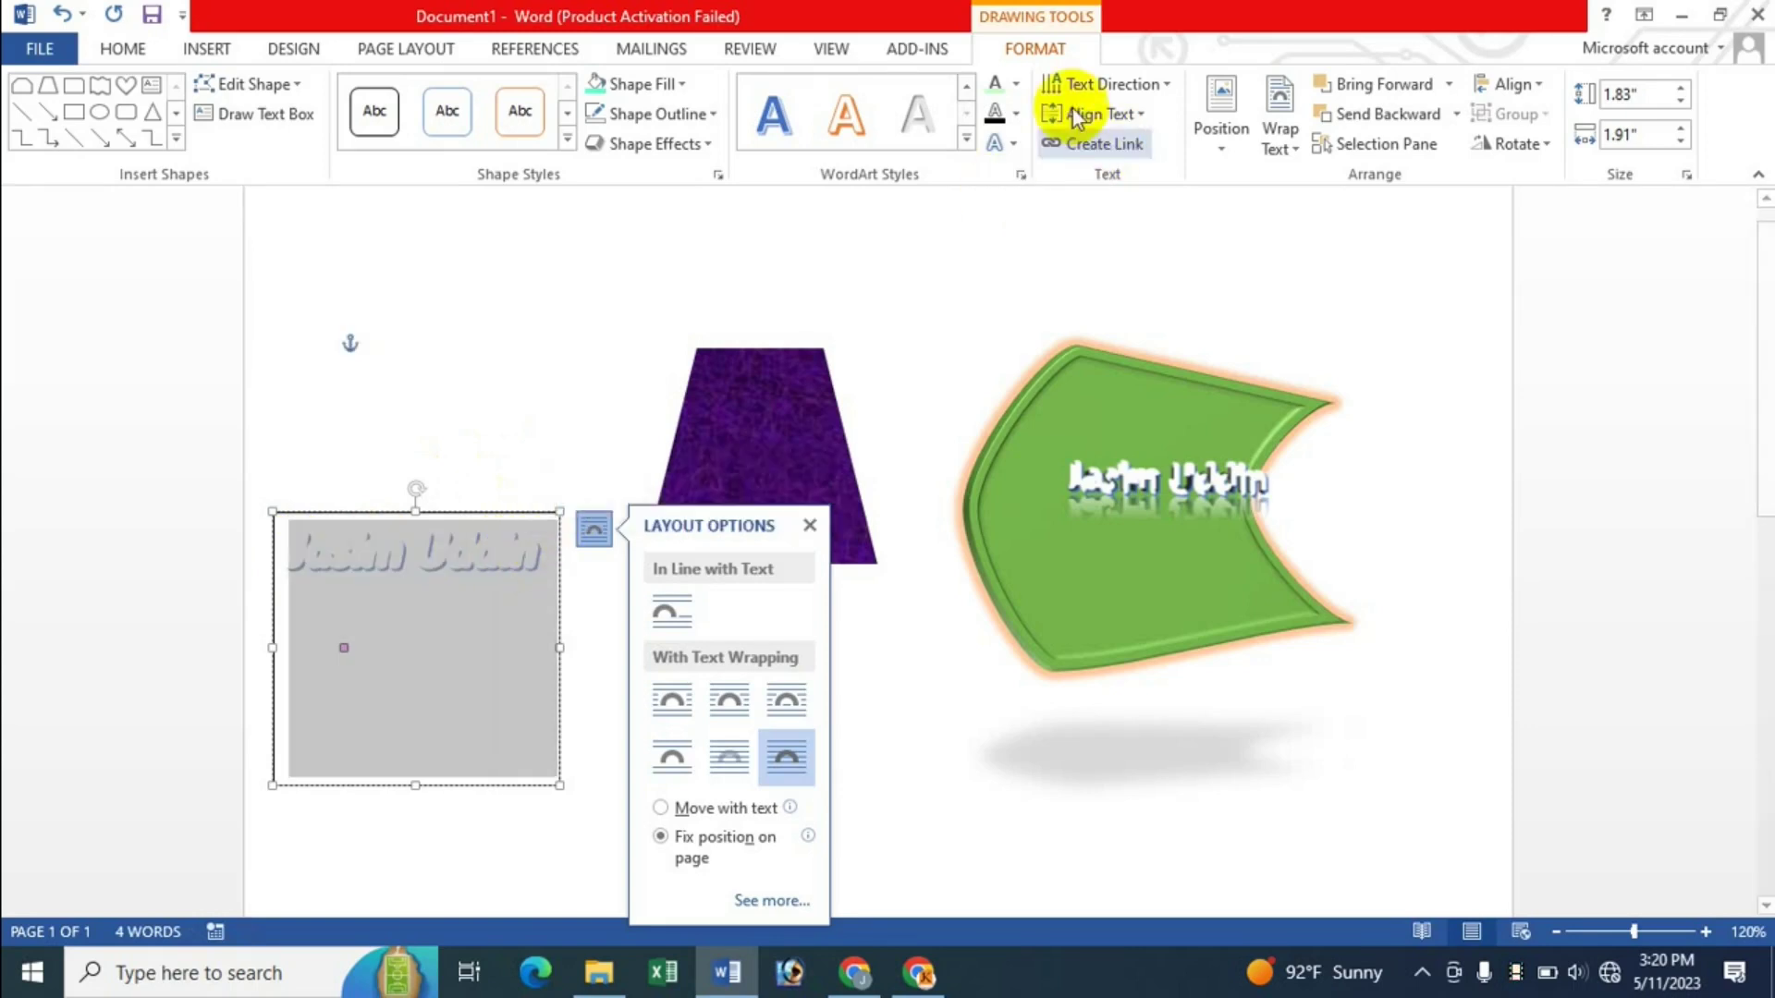
{"action": "left_click", "coordinate": [1016, 148]}
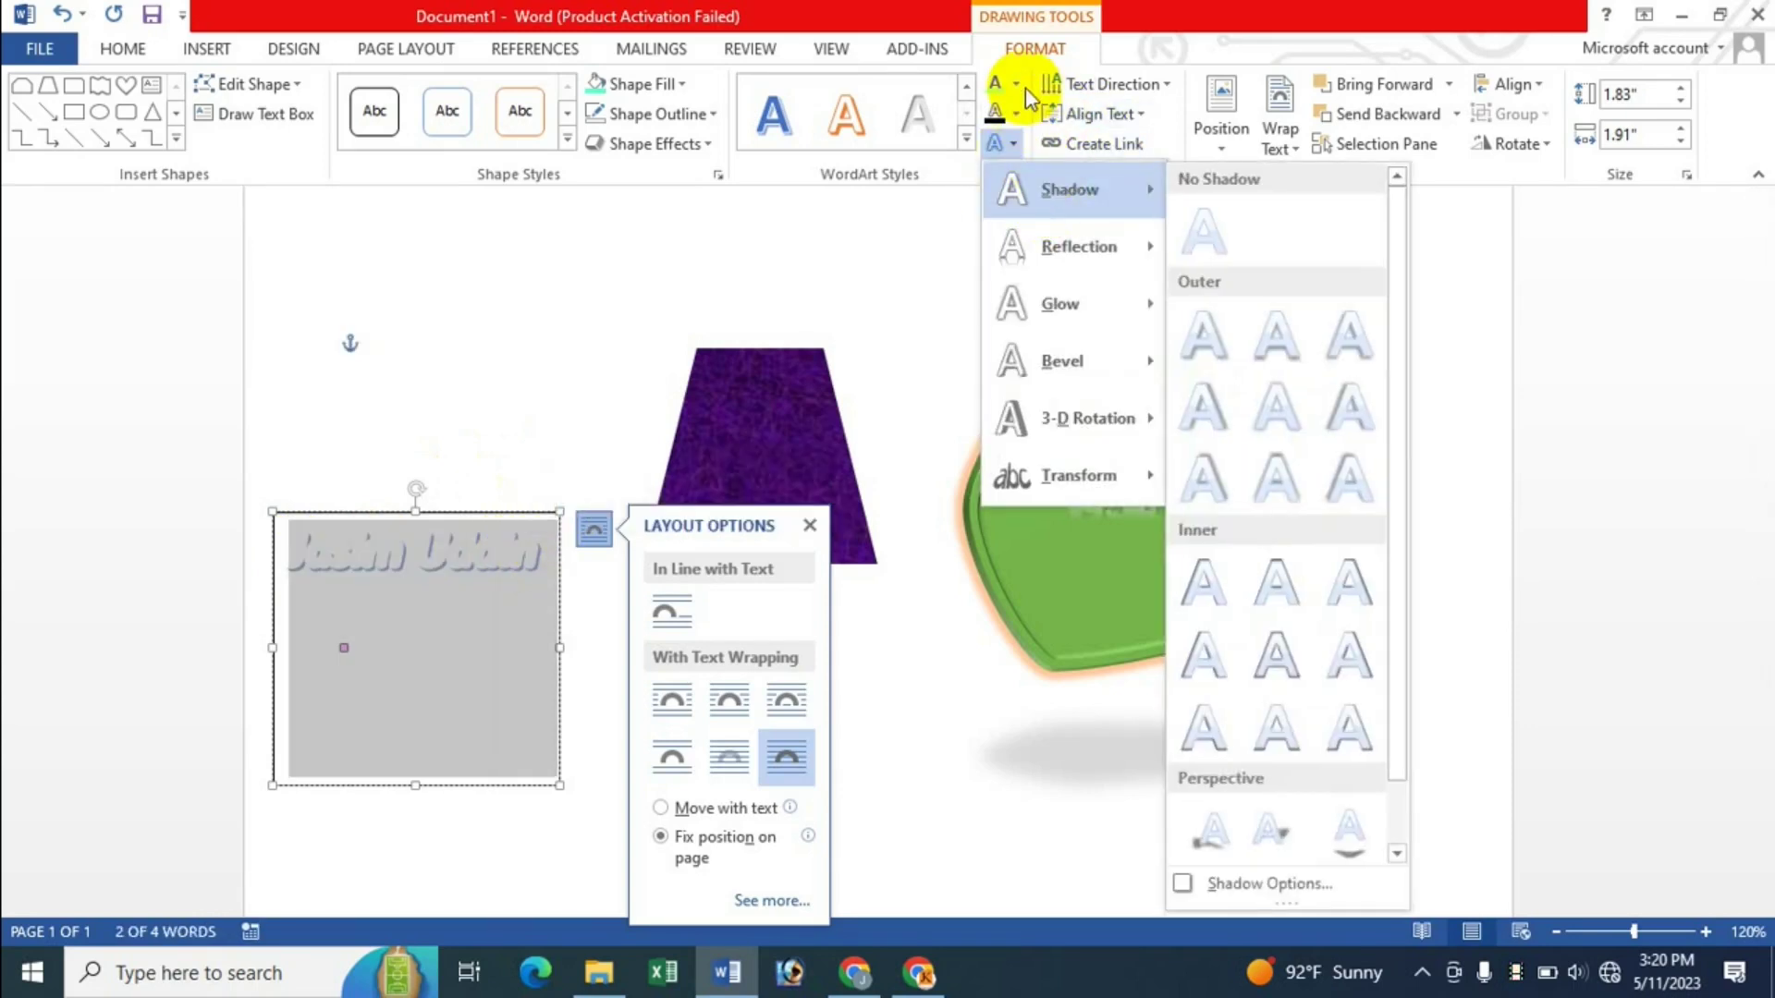
{"action": "left_click", "coordinate": [1016, 83]}
{"action": "left_click", "coordinate": [1026, 115]}
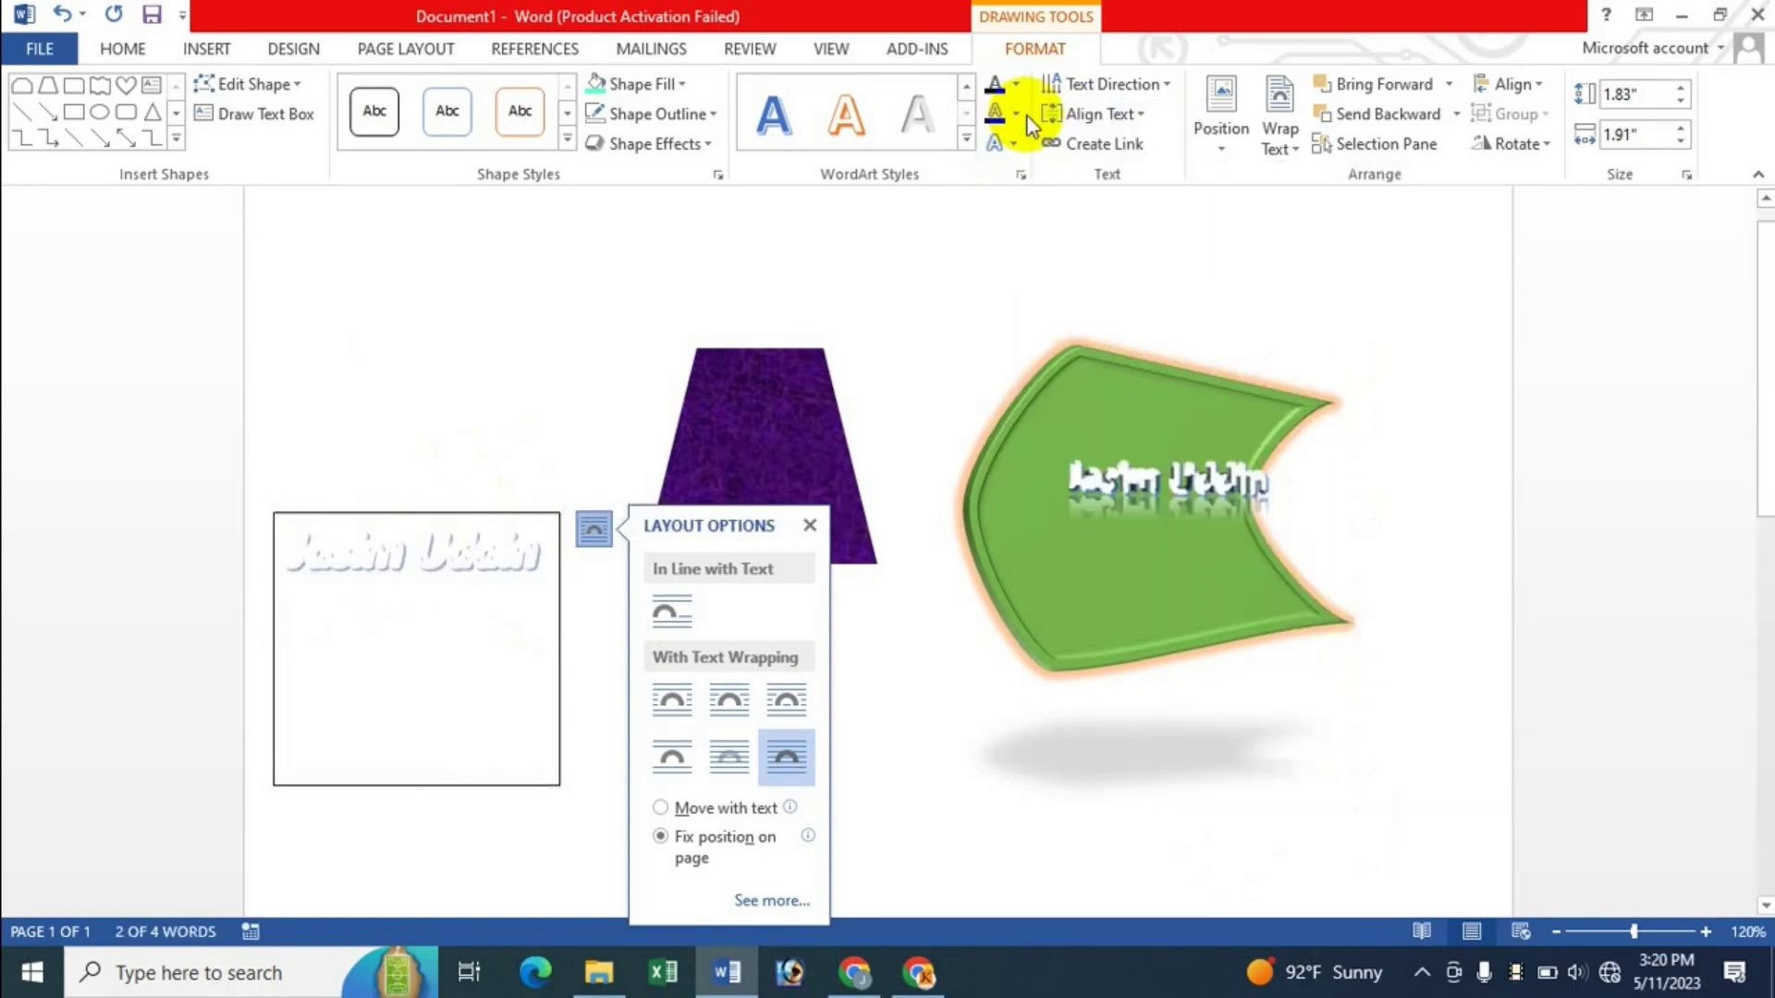
{"action": "left_click", "coordinate": [1018, 115]}
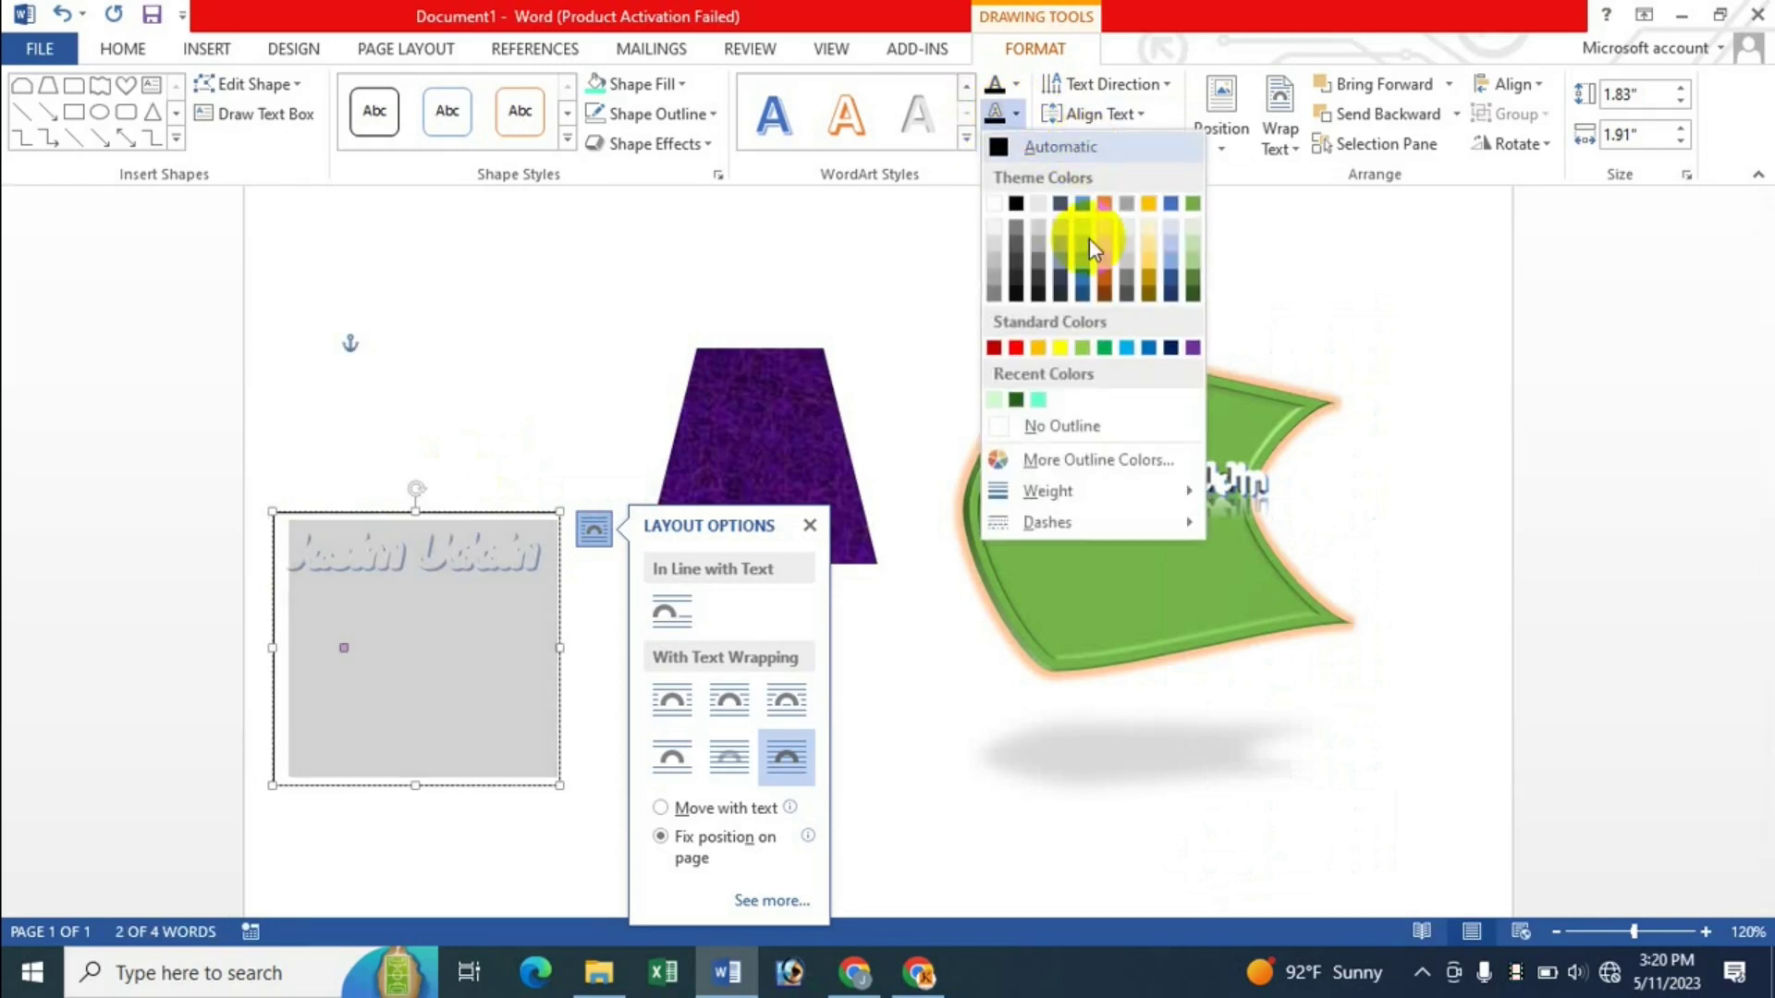
{"action": "left_click", "coordinate": [1060, 427]}
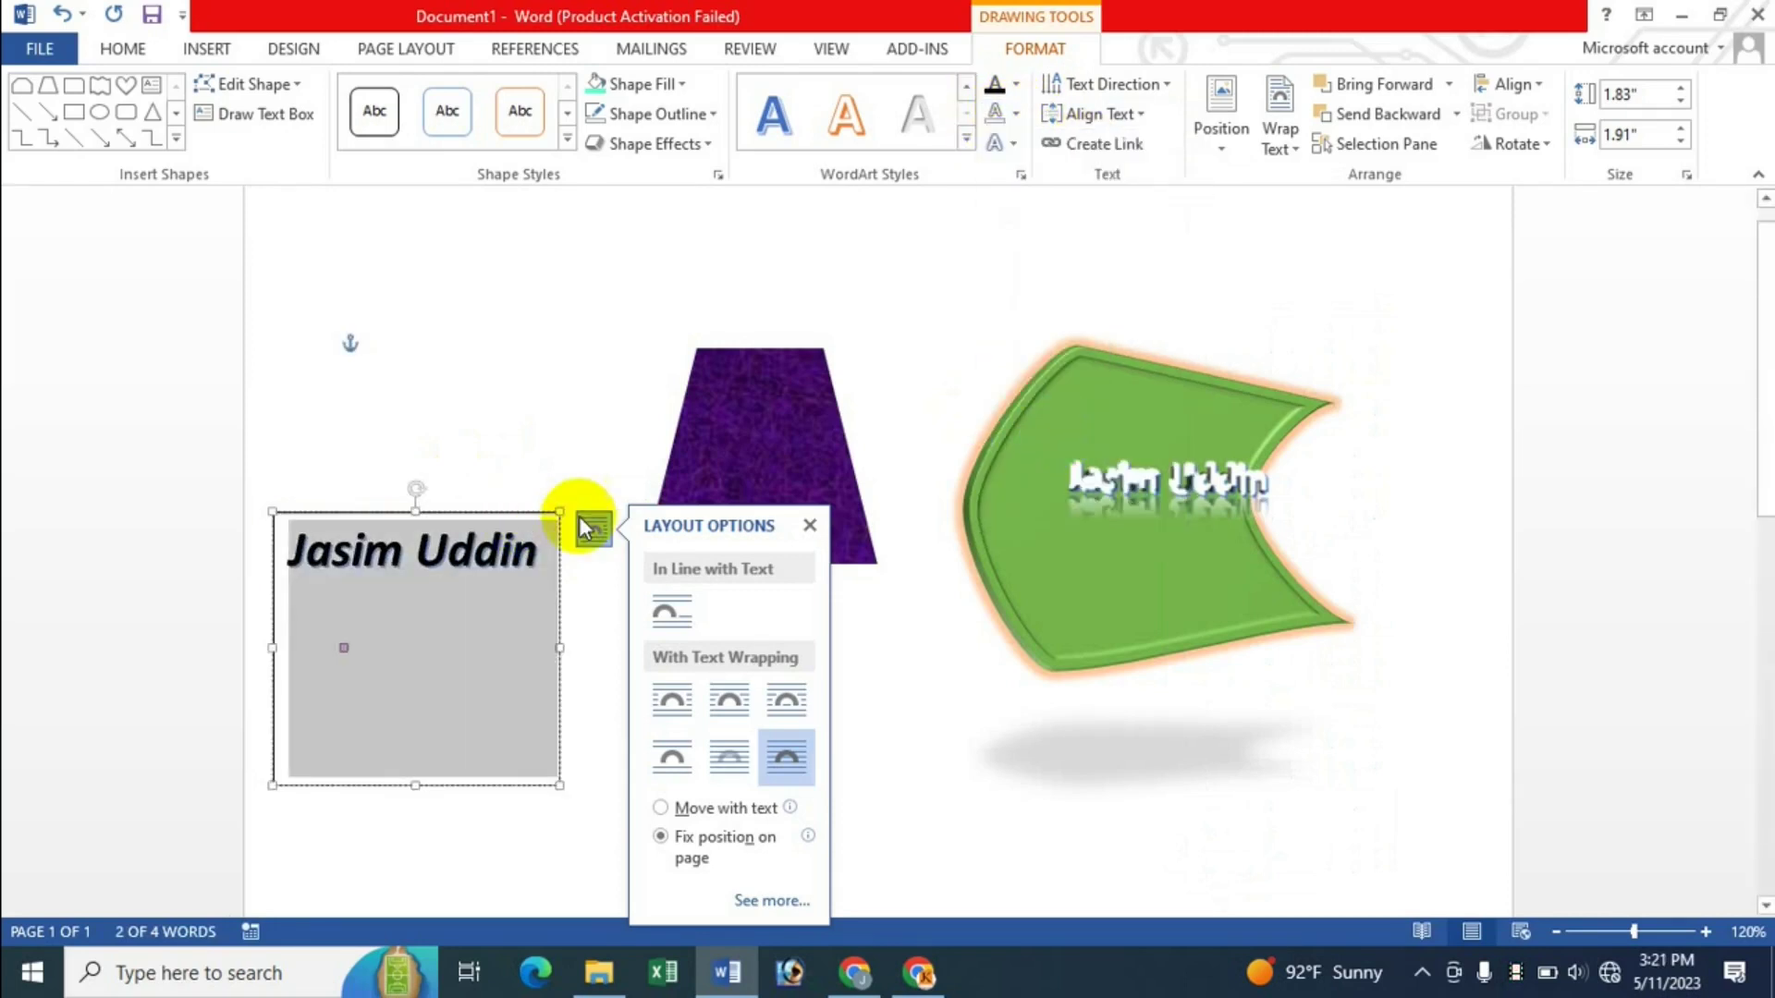
Step: Apply a plain black WordArt style to the name and close Layout Options
{"action": "left_click", "coordinate": [966, 143]}
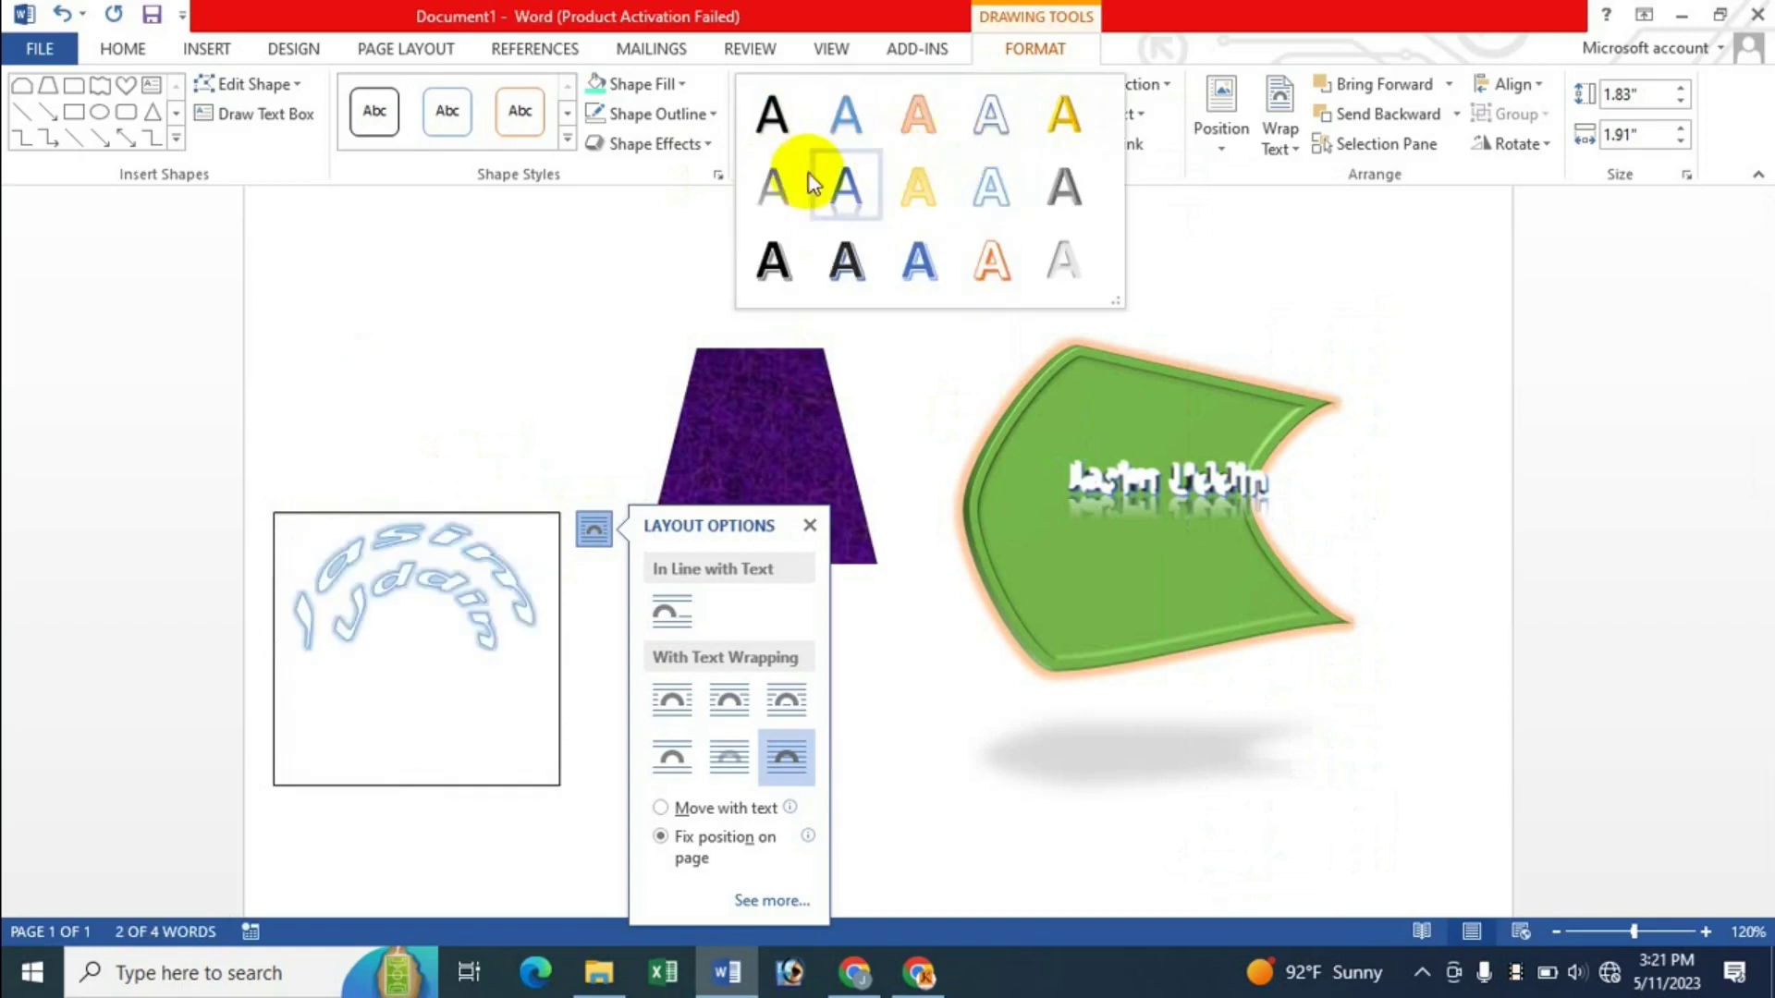
{"action": "left_click", "coordinate": [773, 129]}
{"action": "left_click_drag", "start_coordinate": [414, 552], "coordinate": [458, 545]}
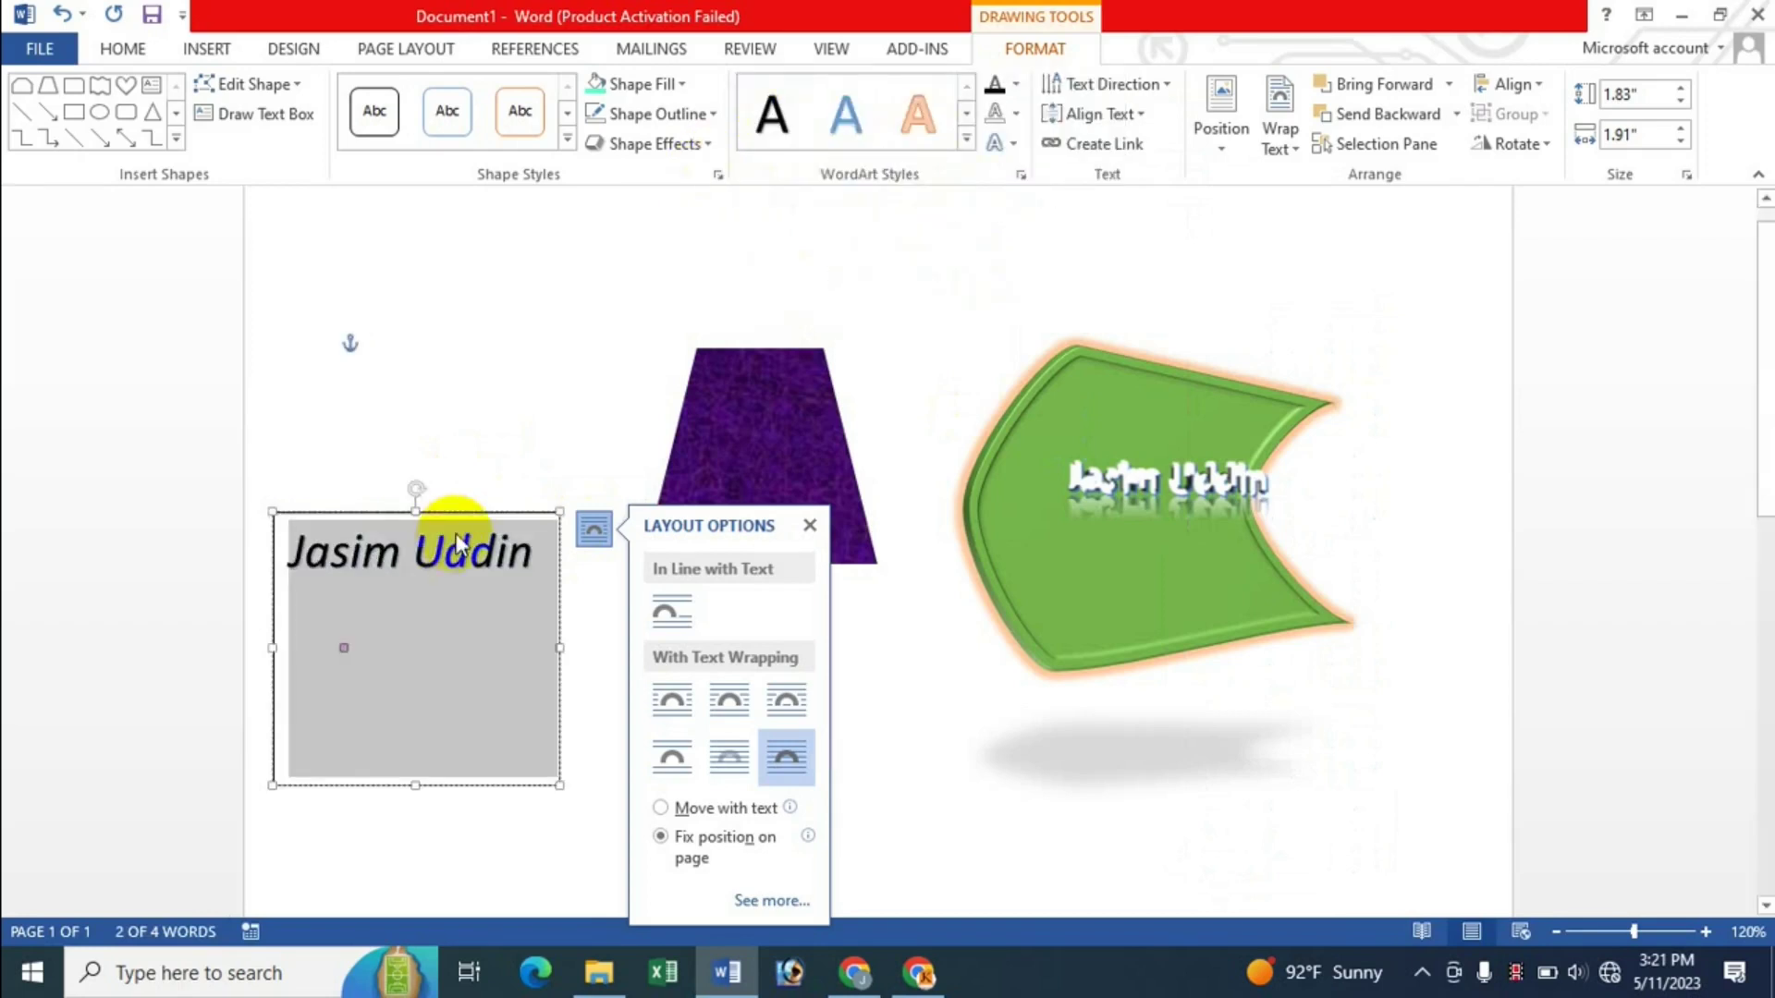
{"action": "left_click", "coordinate": [514, 566]}
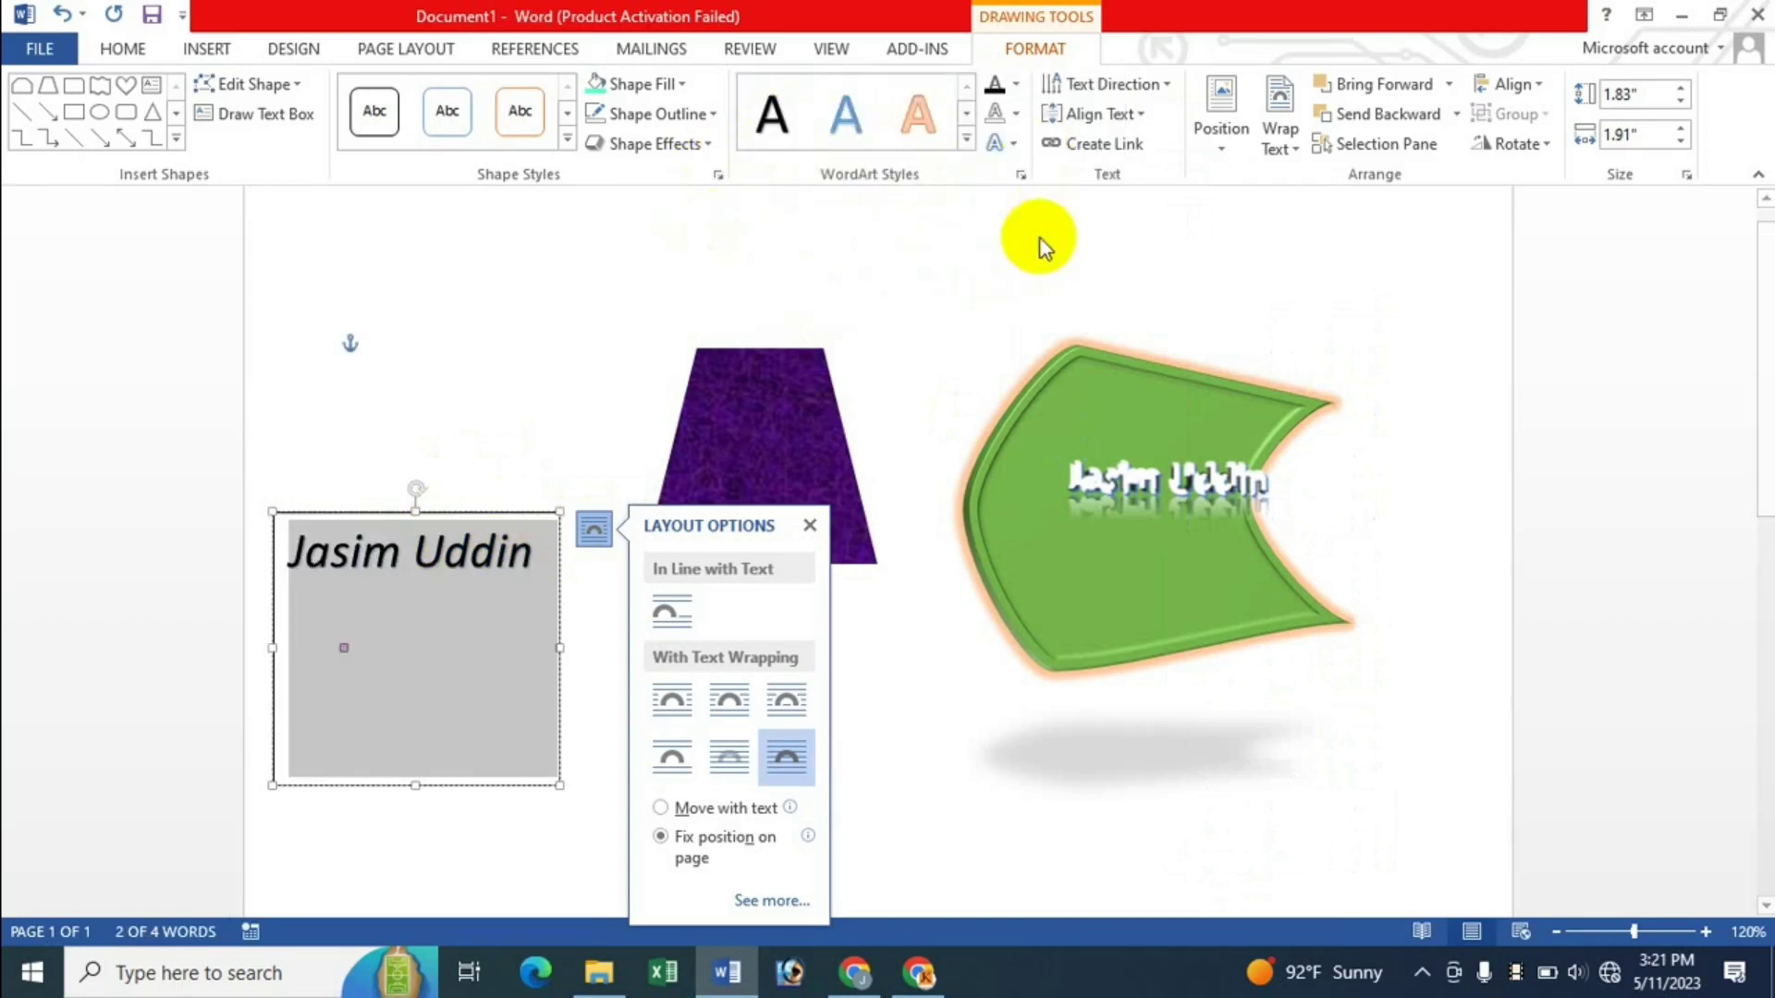
{"action": "left_click", "coordinate": [808, 528]}
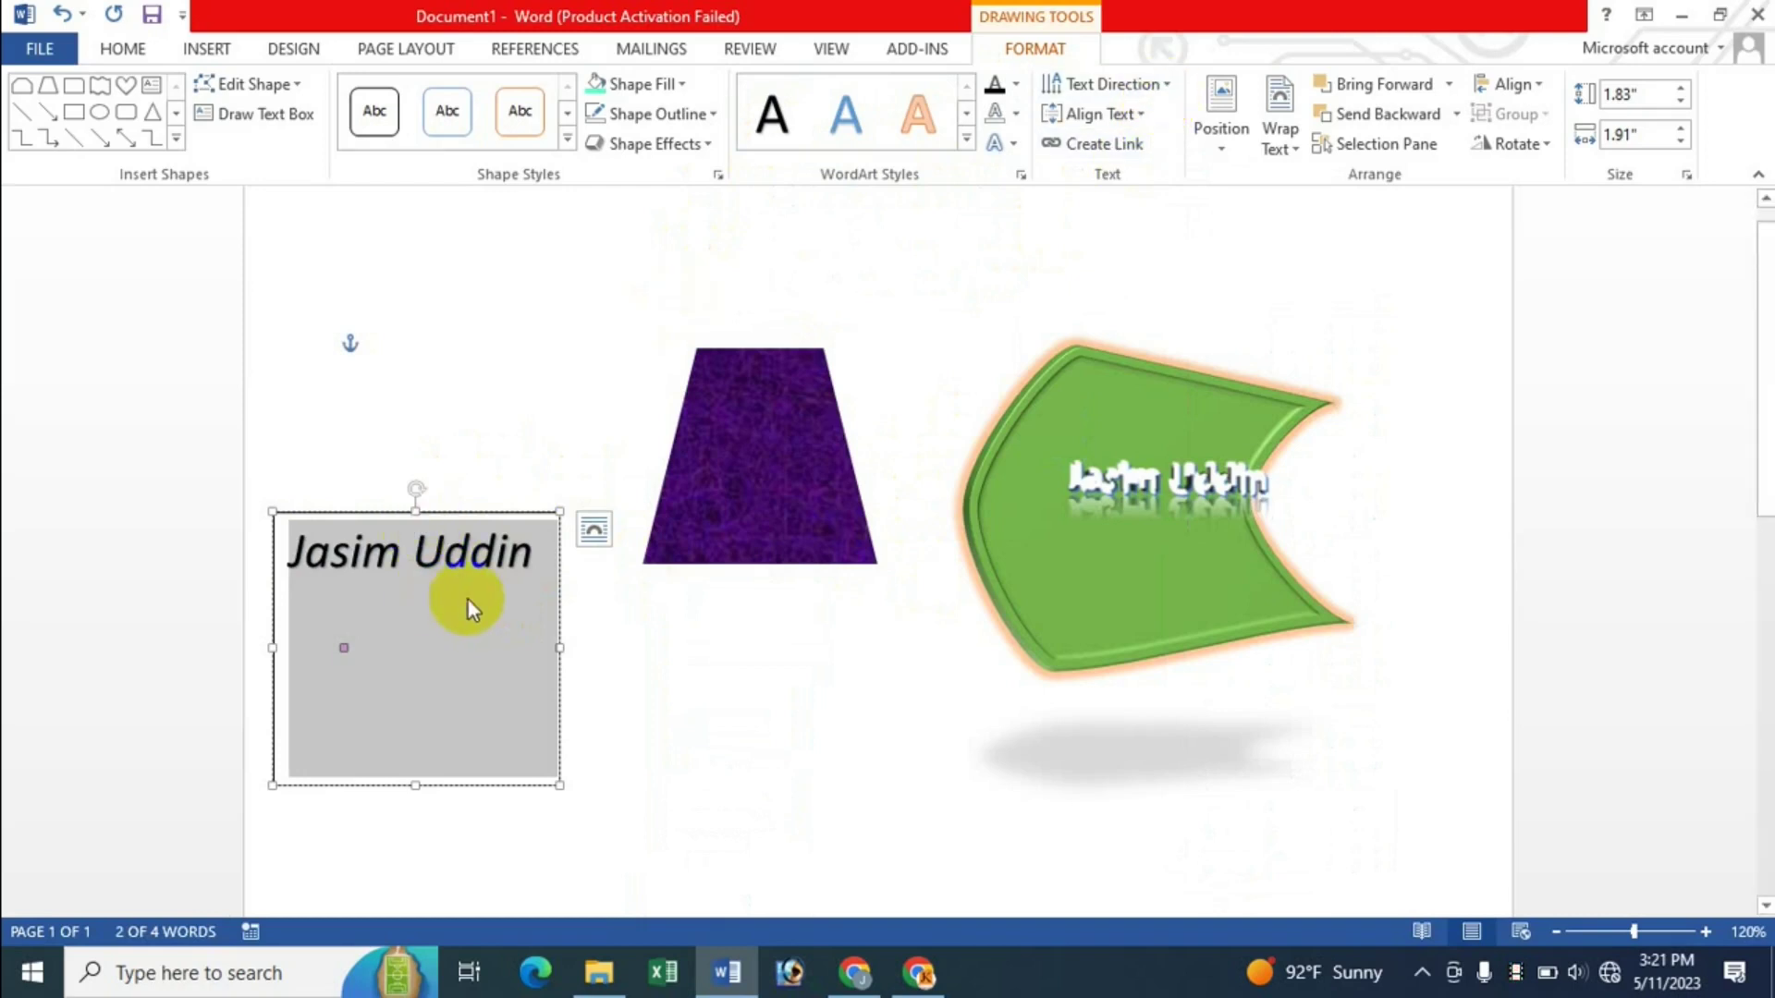
{"action": "left_click", "coordinate": [1169, 85]}
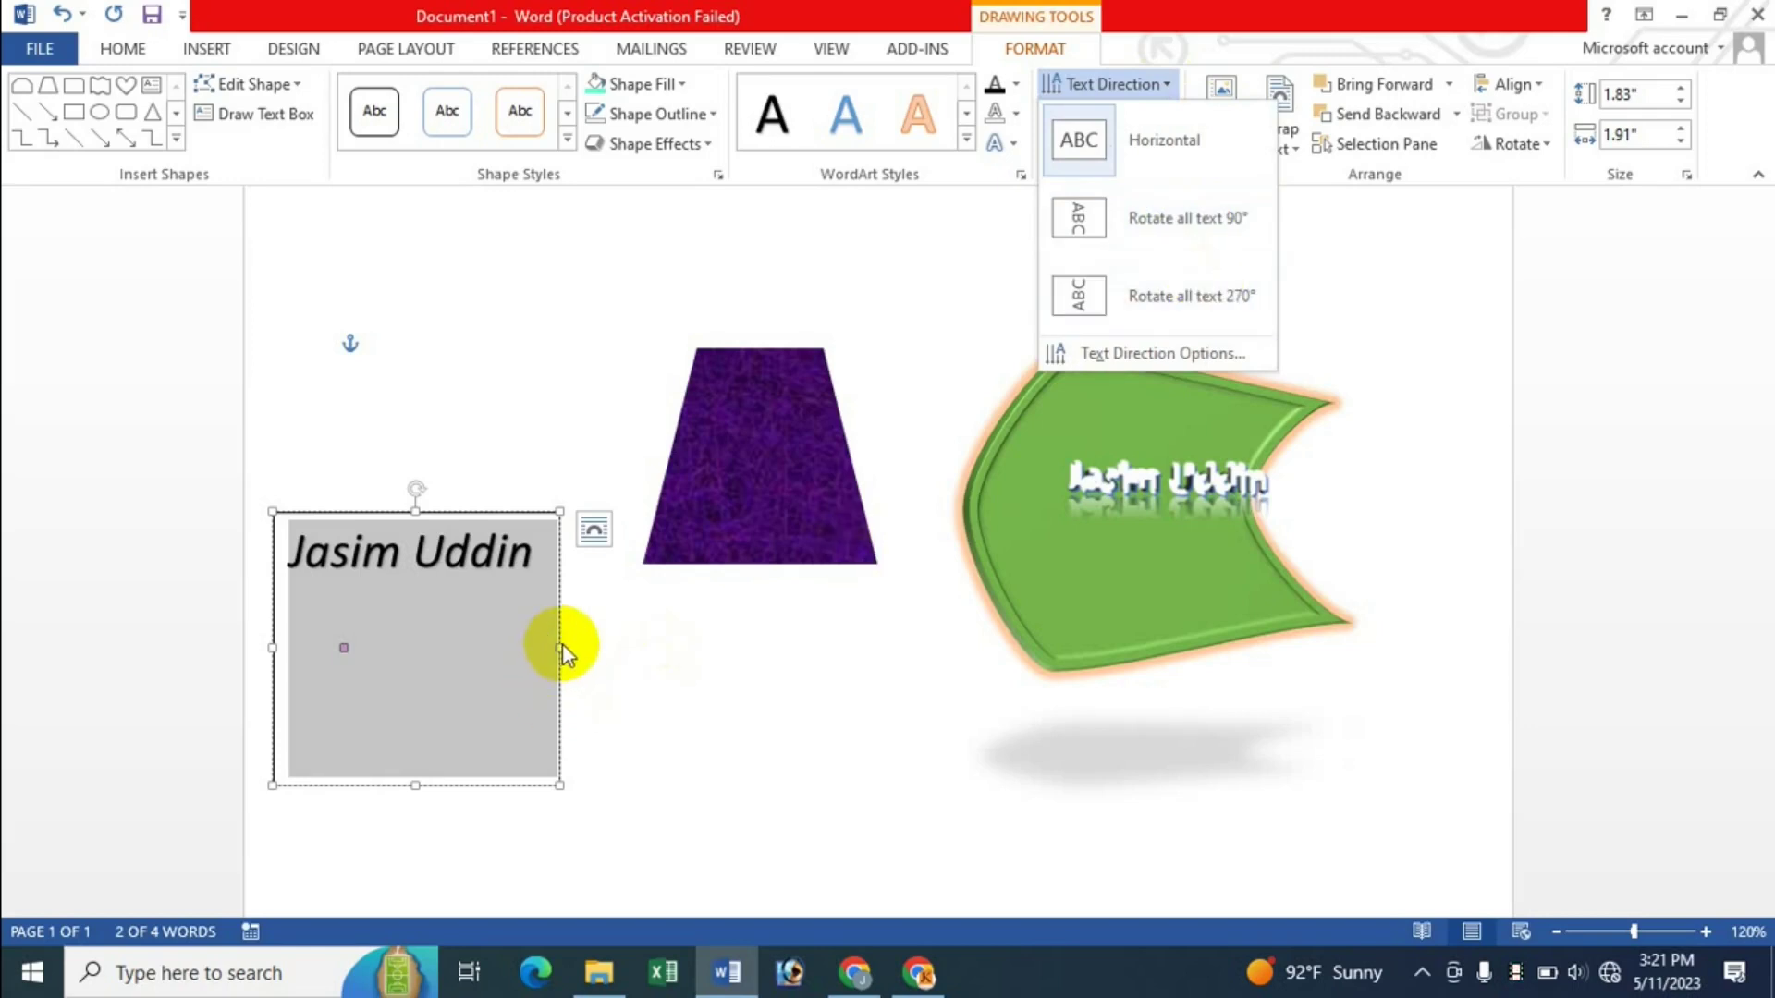
{"action": "left_click", "coordinate": [502, 678]}
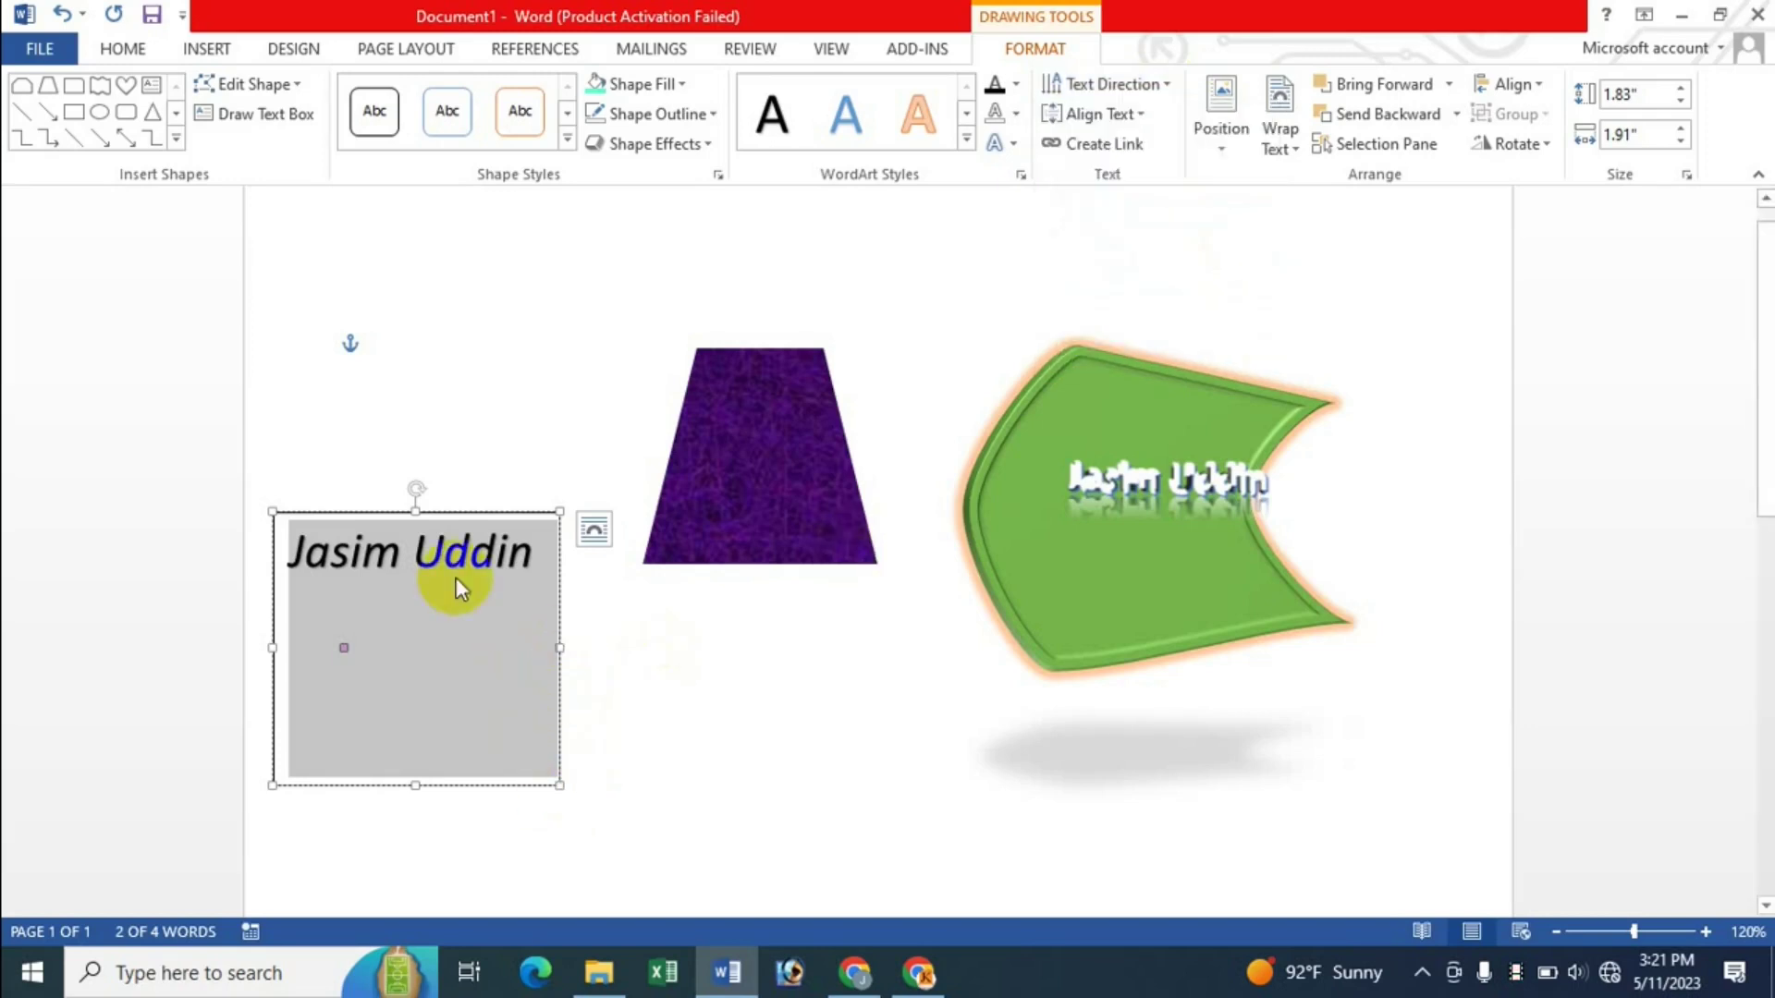
{"action": "left_click", "coordinate": [457, 573]}
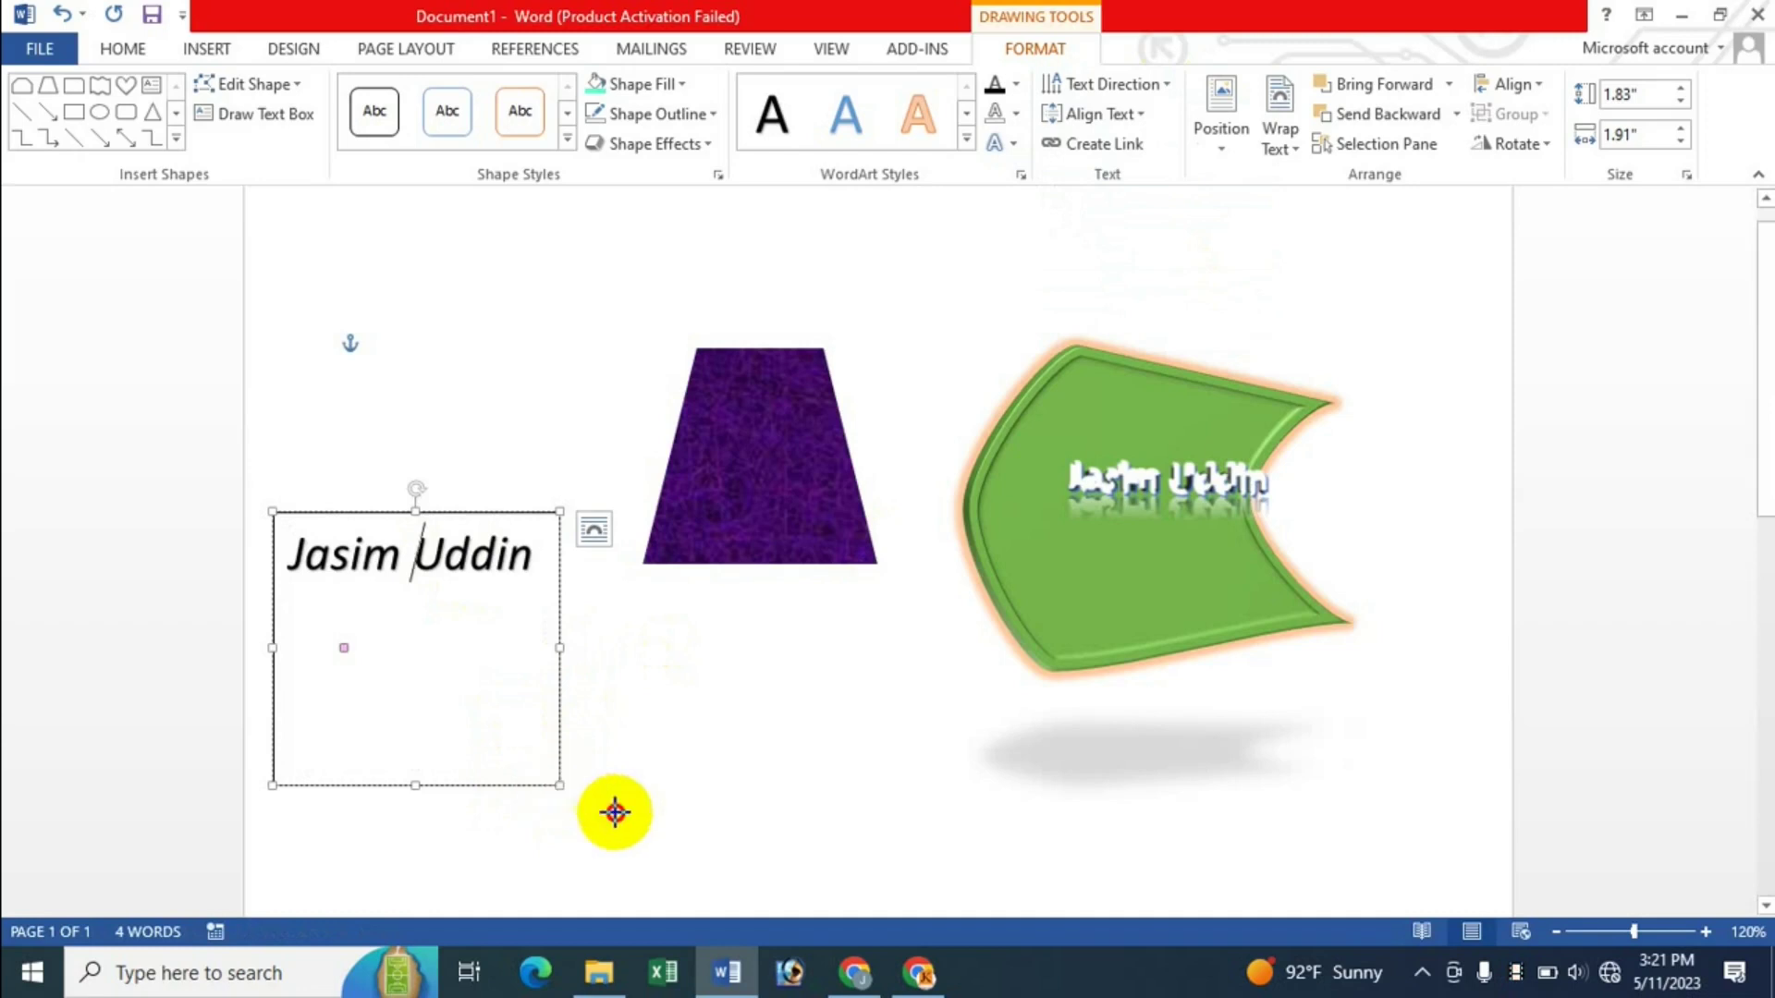
{"action": "left_click_drag", "start_coordinate": [558, 784], "coordinate": [701, 841]}
{"action": "triple_click", "coordinate": [547, 578]}
{"action": "key", "text": "ctrl+z"}
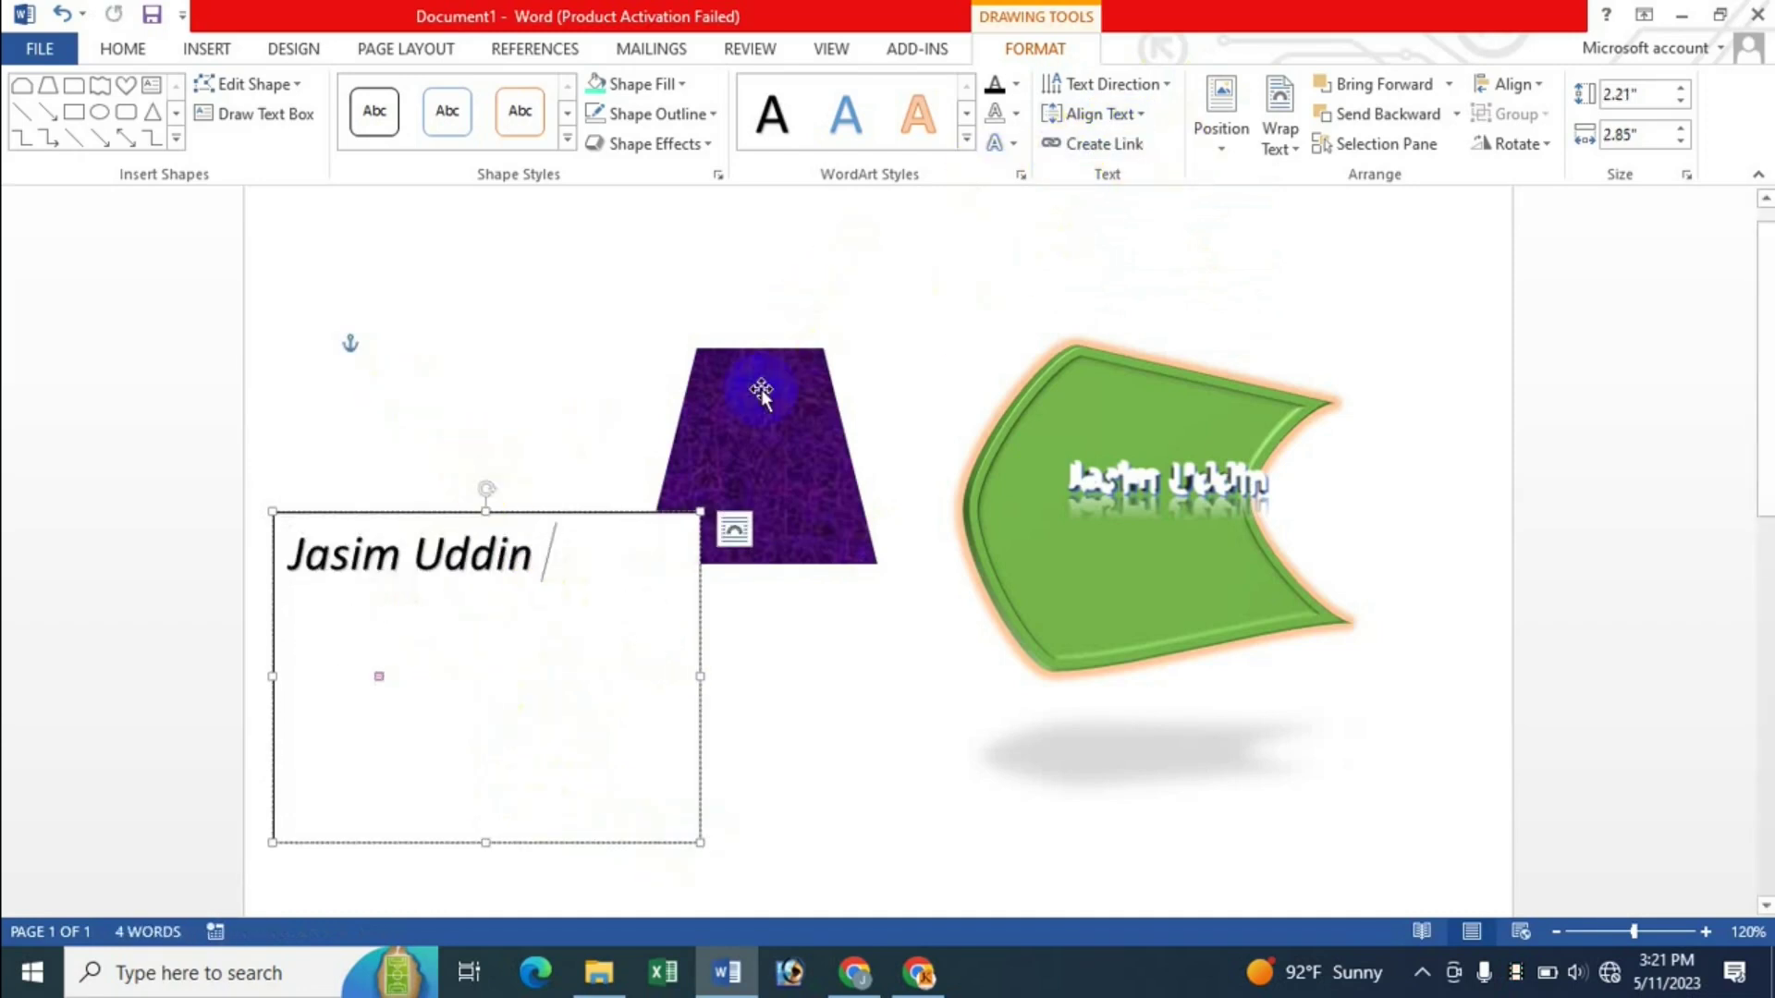
{"action": "left_click", "coordinate": [1166, 85]}
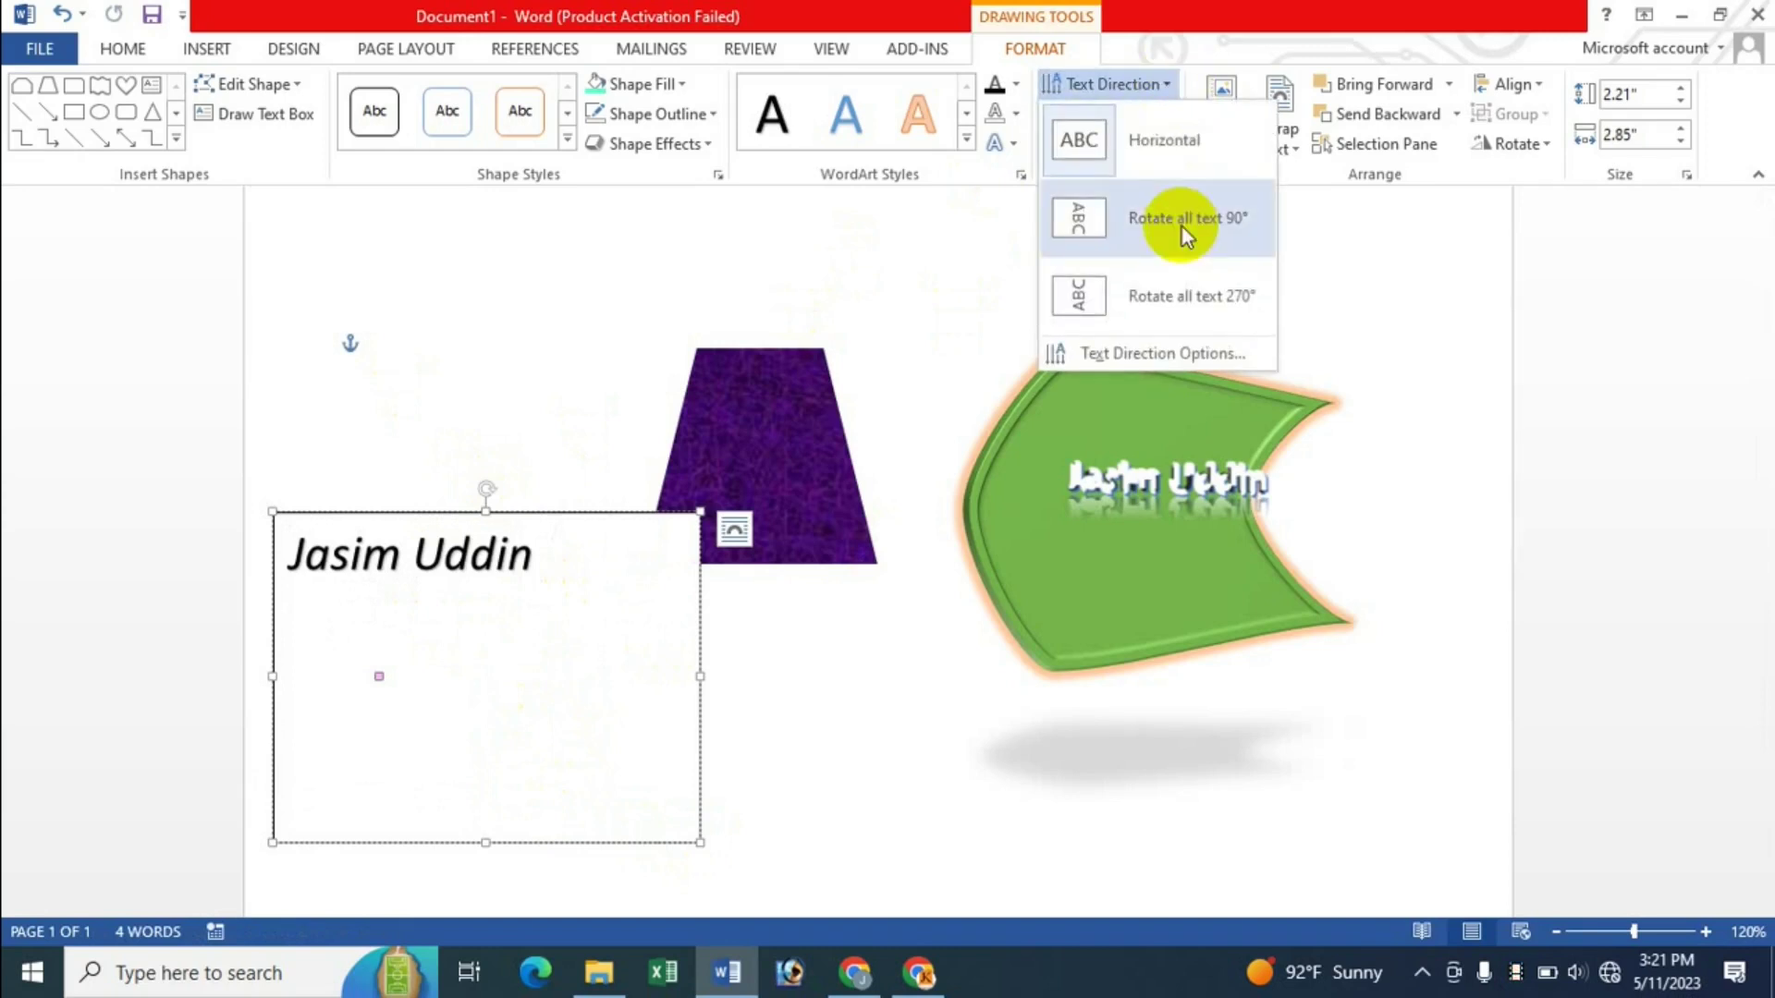
{"action": "left_click", "coordinate": [336, 555]}
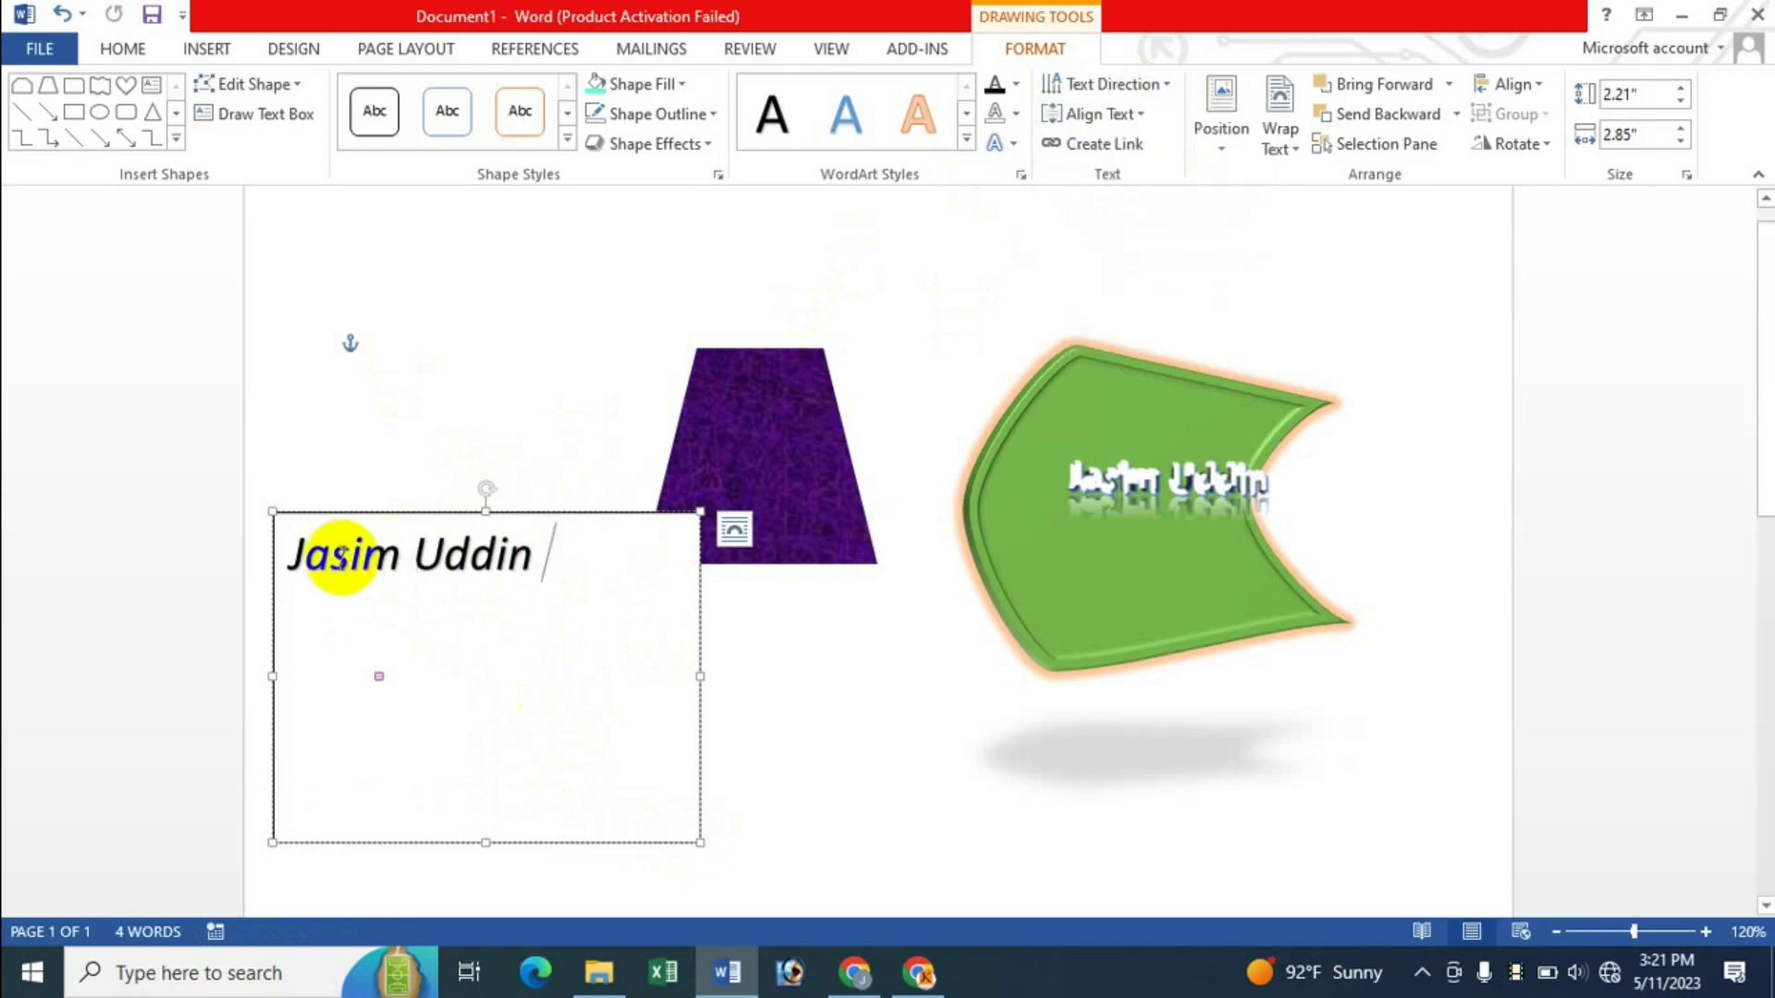
{"action": "left_click_drag", "start_coordinate": [287, 555], "coordinate": [573, 556]}
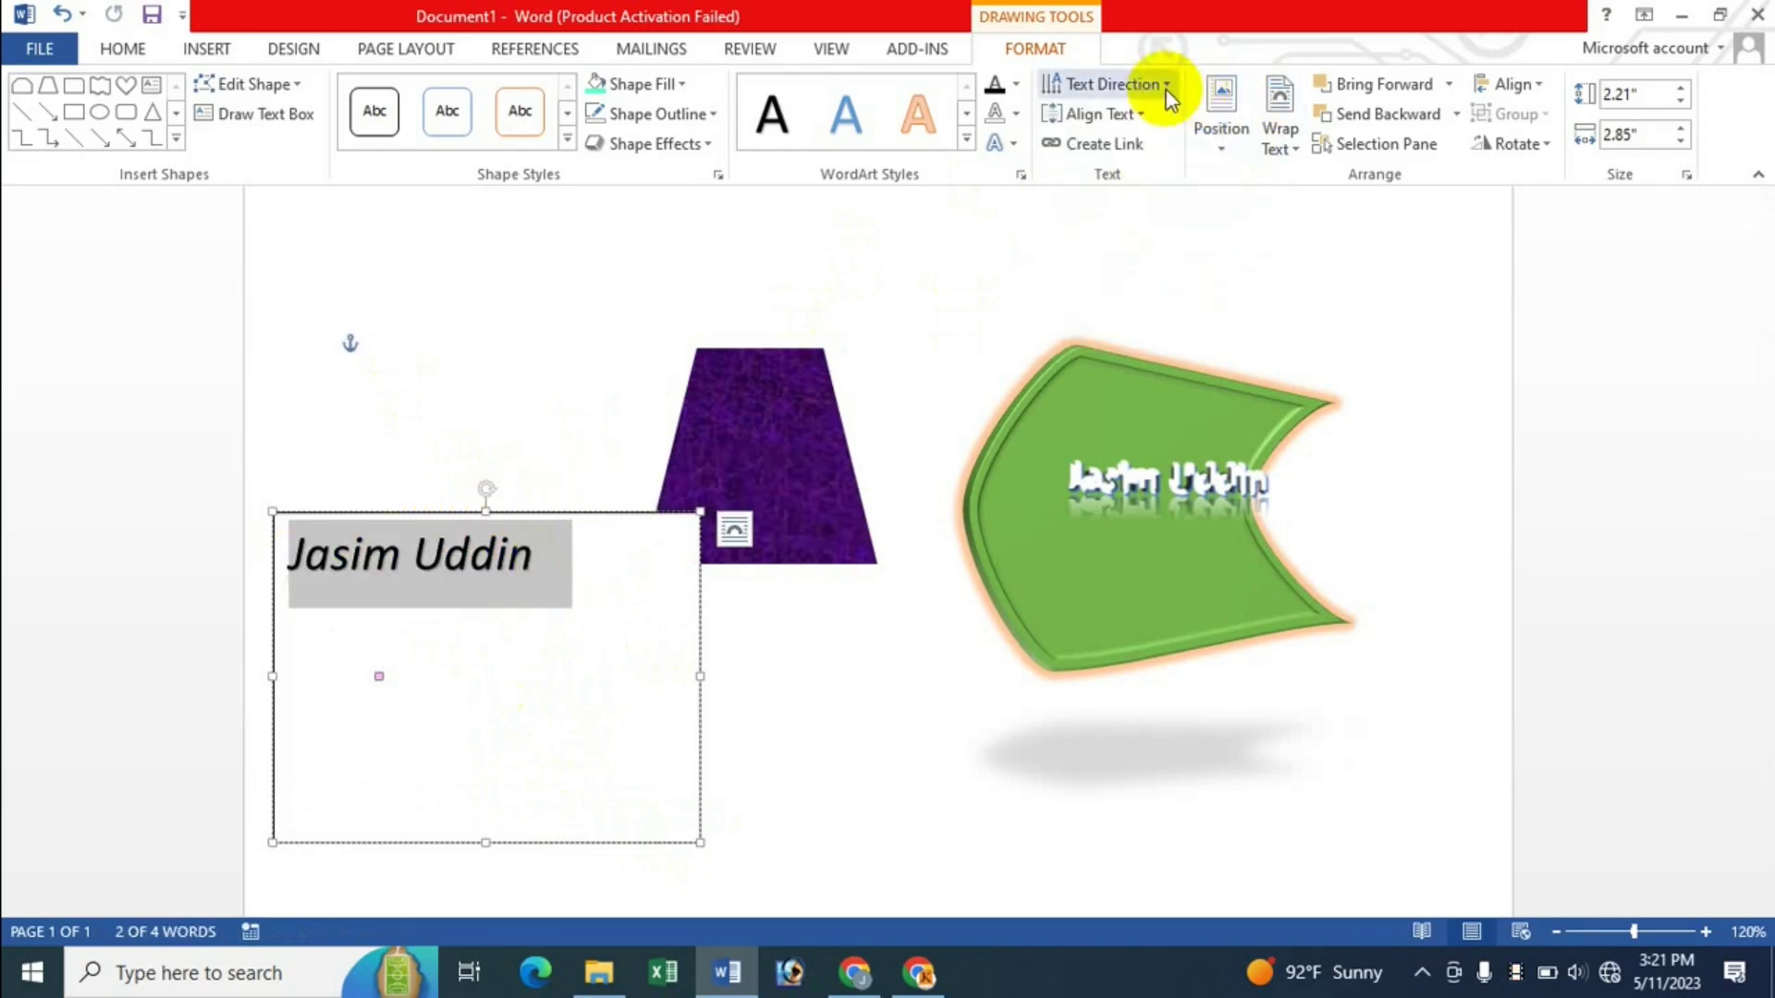
{"action": "left_click", "coordinate": [1161, 81]}
{"action": "left_click", "coordinate": [1168, 294]}
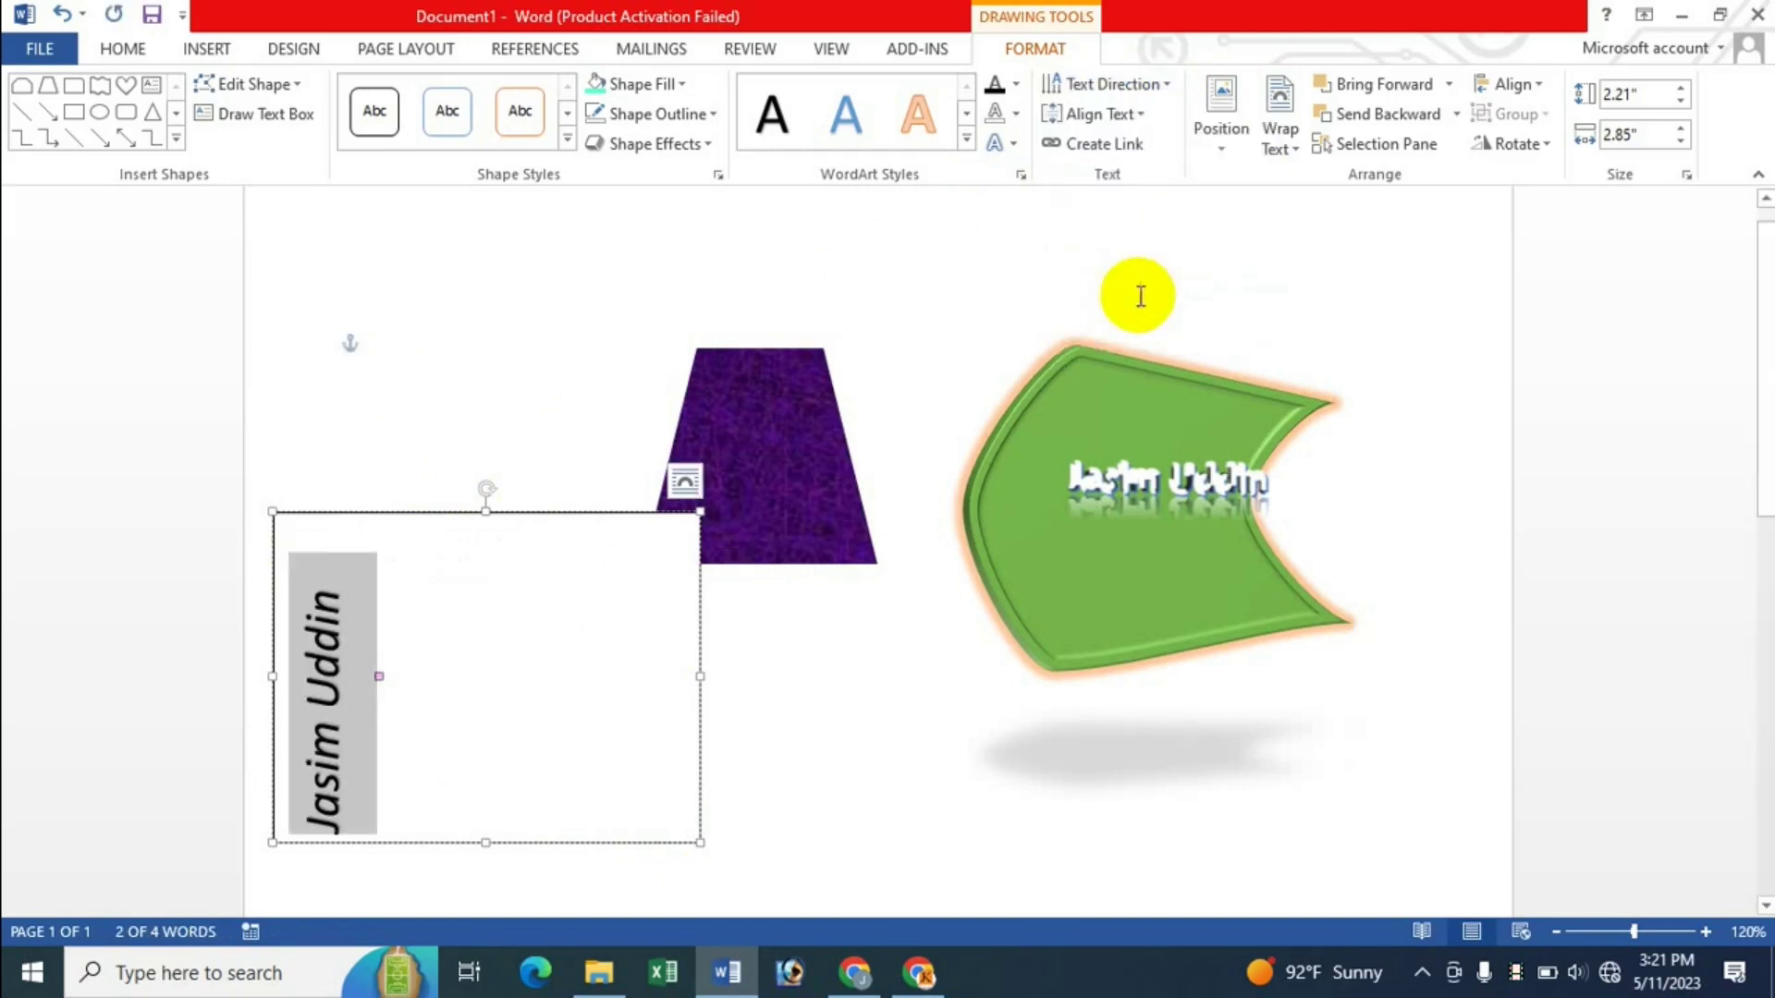
{"action": "left_click", "coordinate": [1157, 87]}
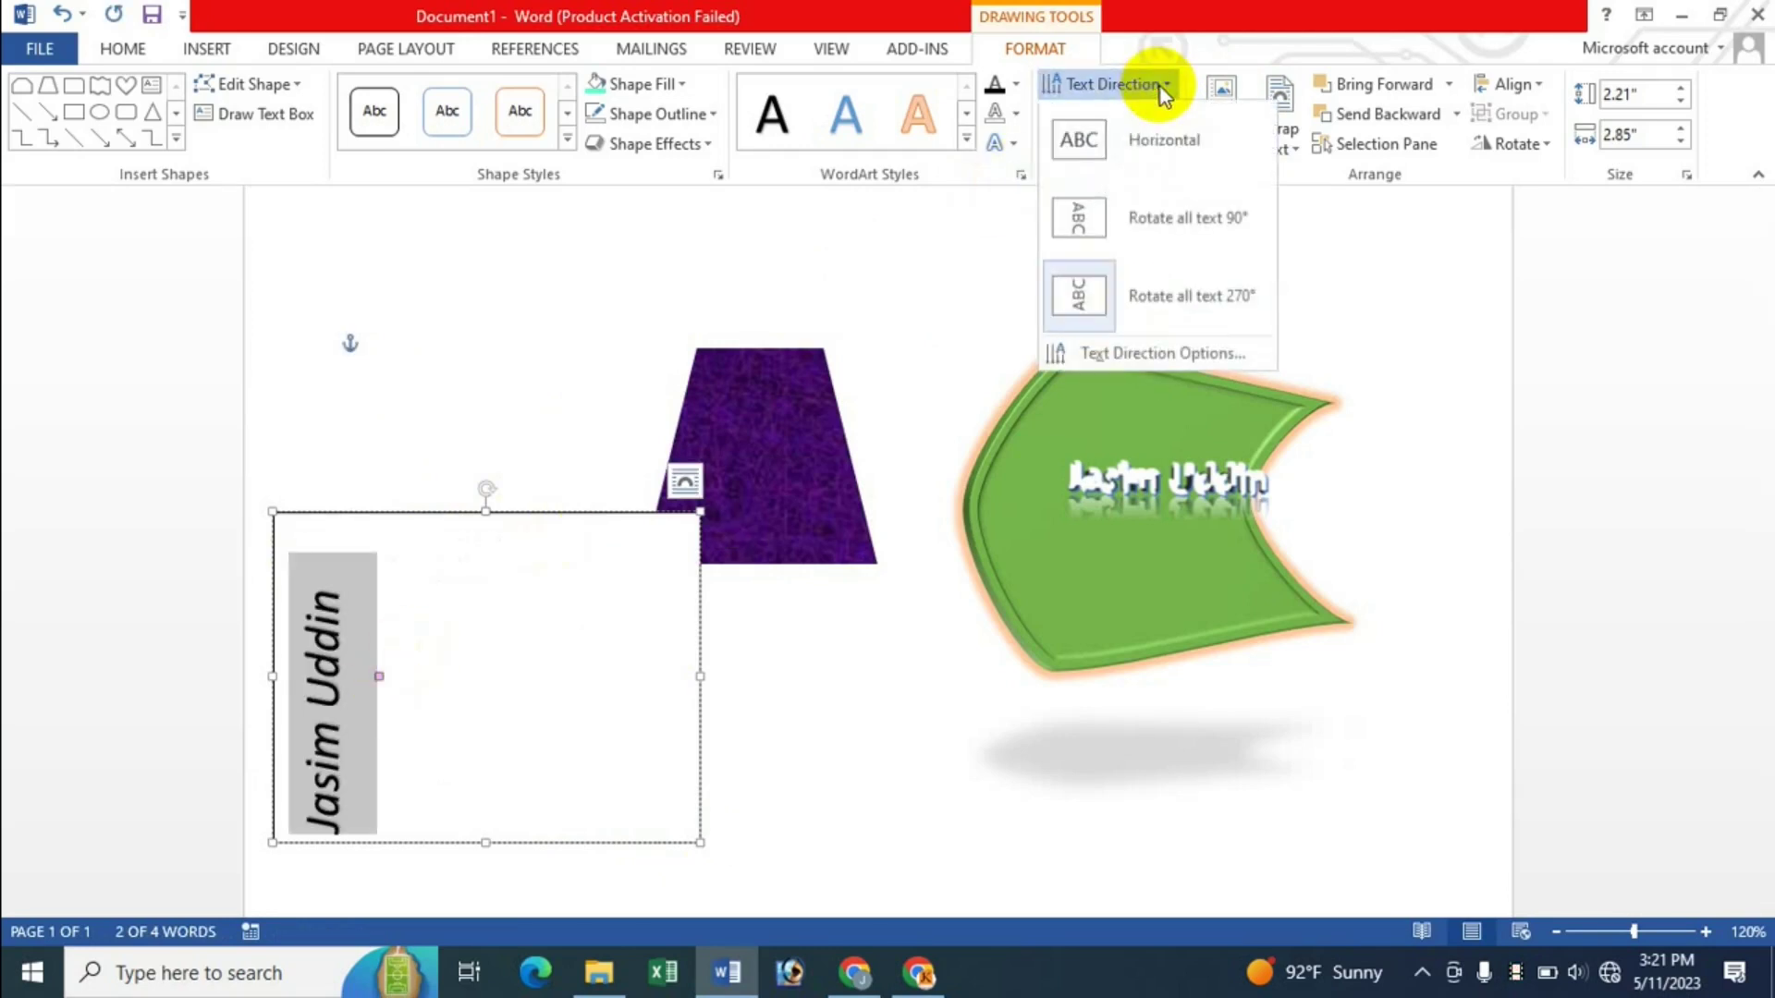
{"action": "left_click", "coordinate": [1171, 218]}
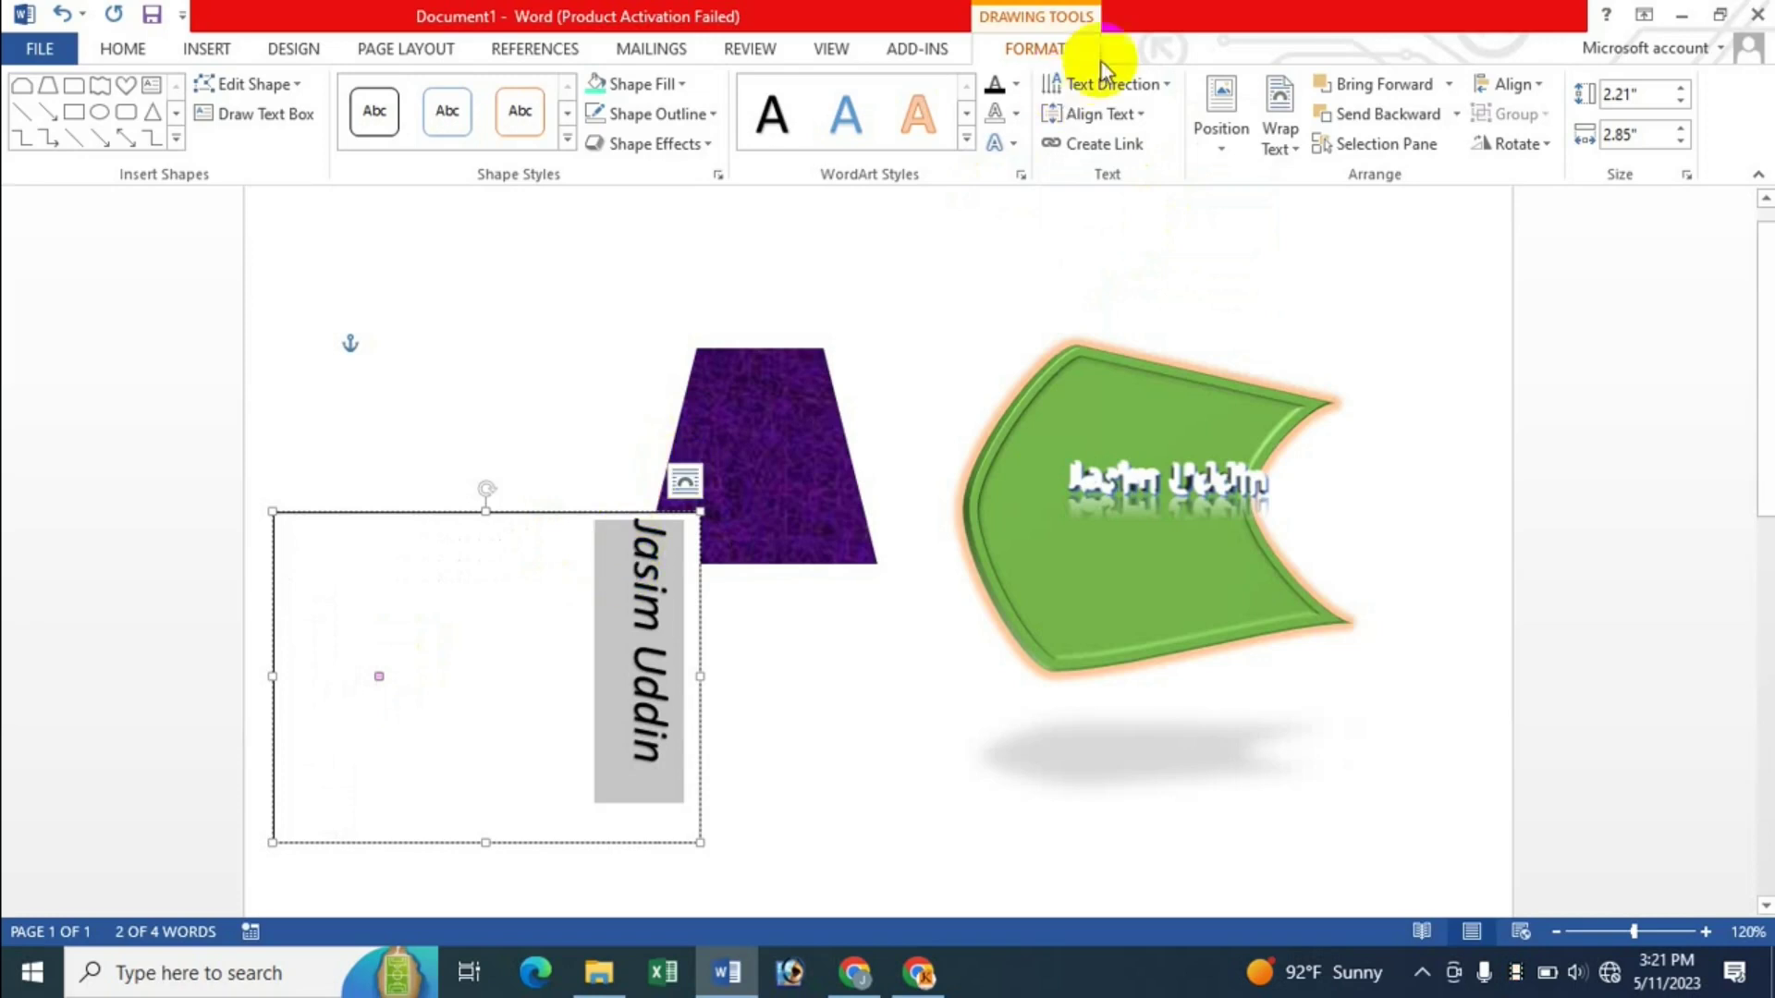
{"action": "left_click", "coordinate": [1128, 83]}
{"action": "left_click", "coordinate": [1157, 148]}
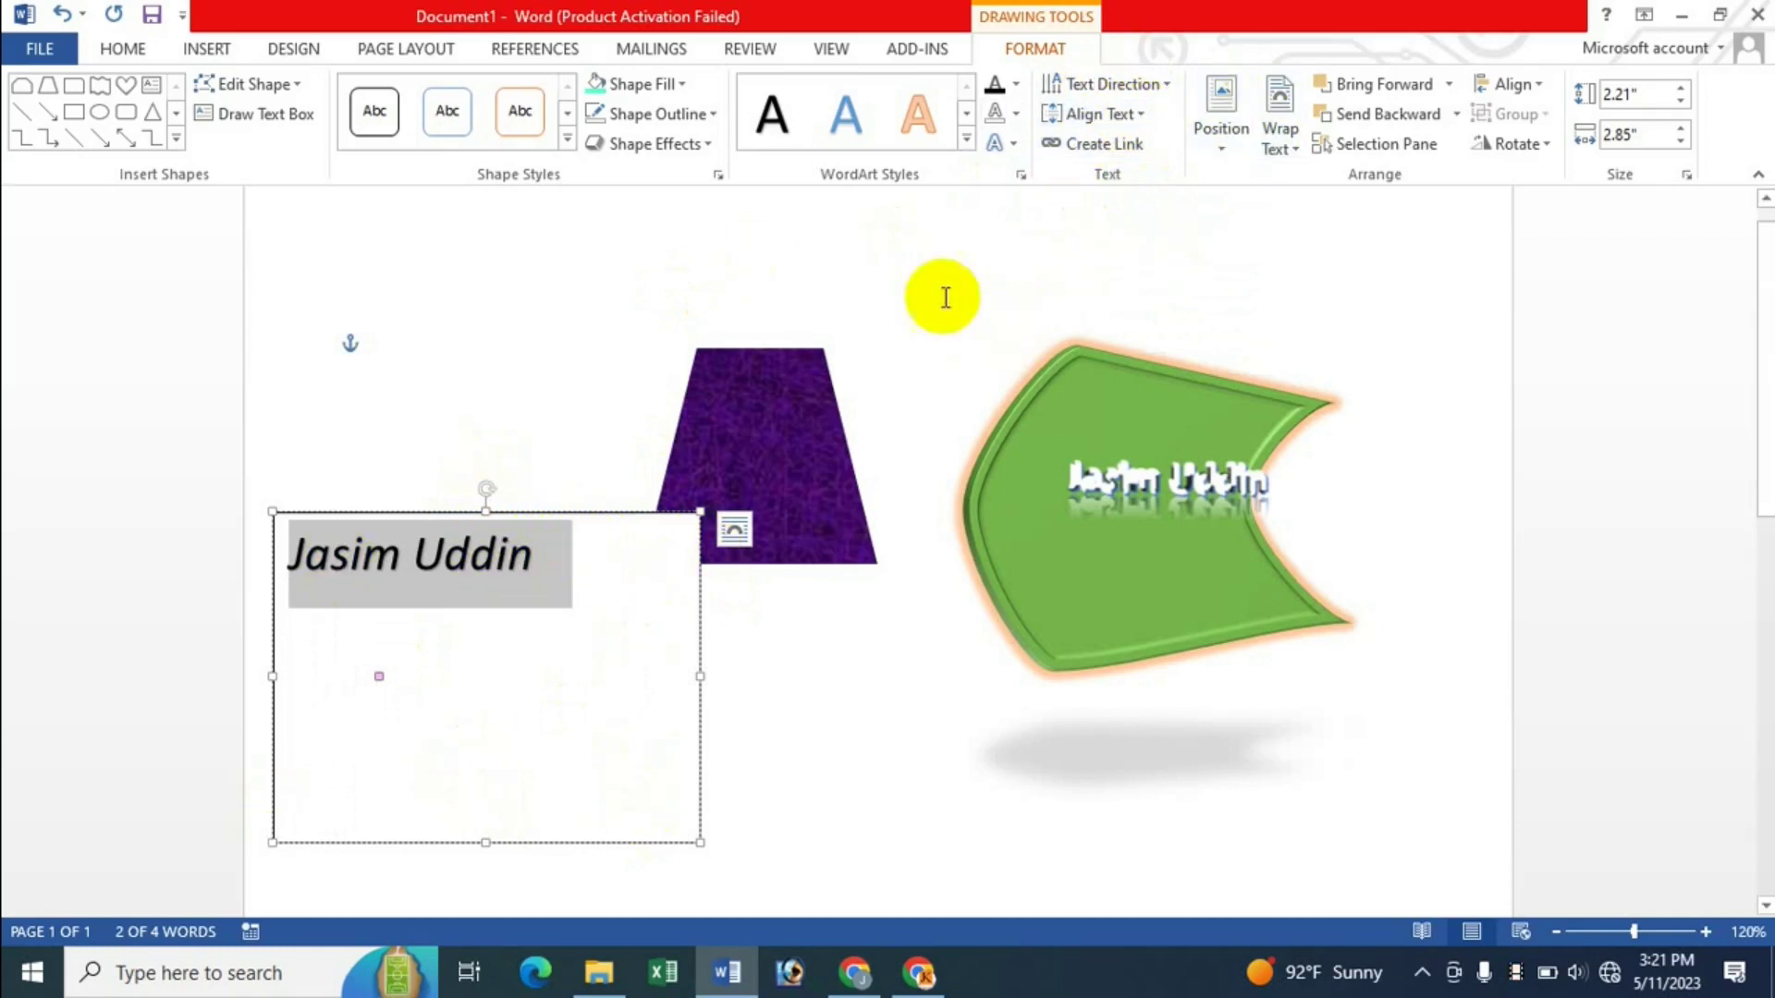
{"action": "left_click", "coordinate": [1143, 116]}
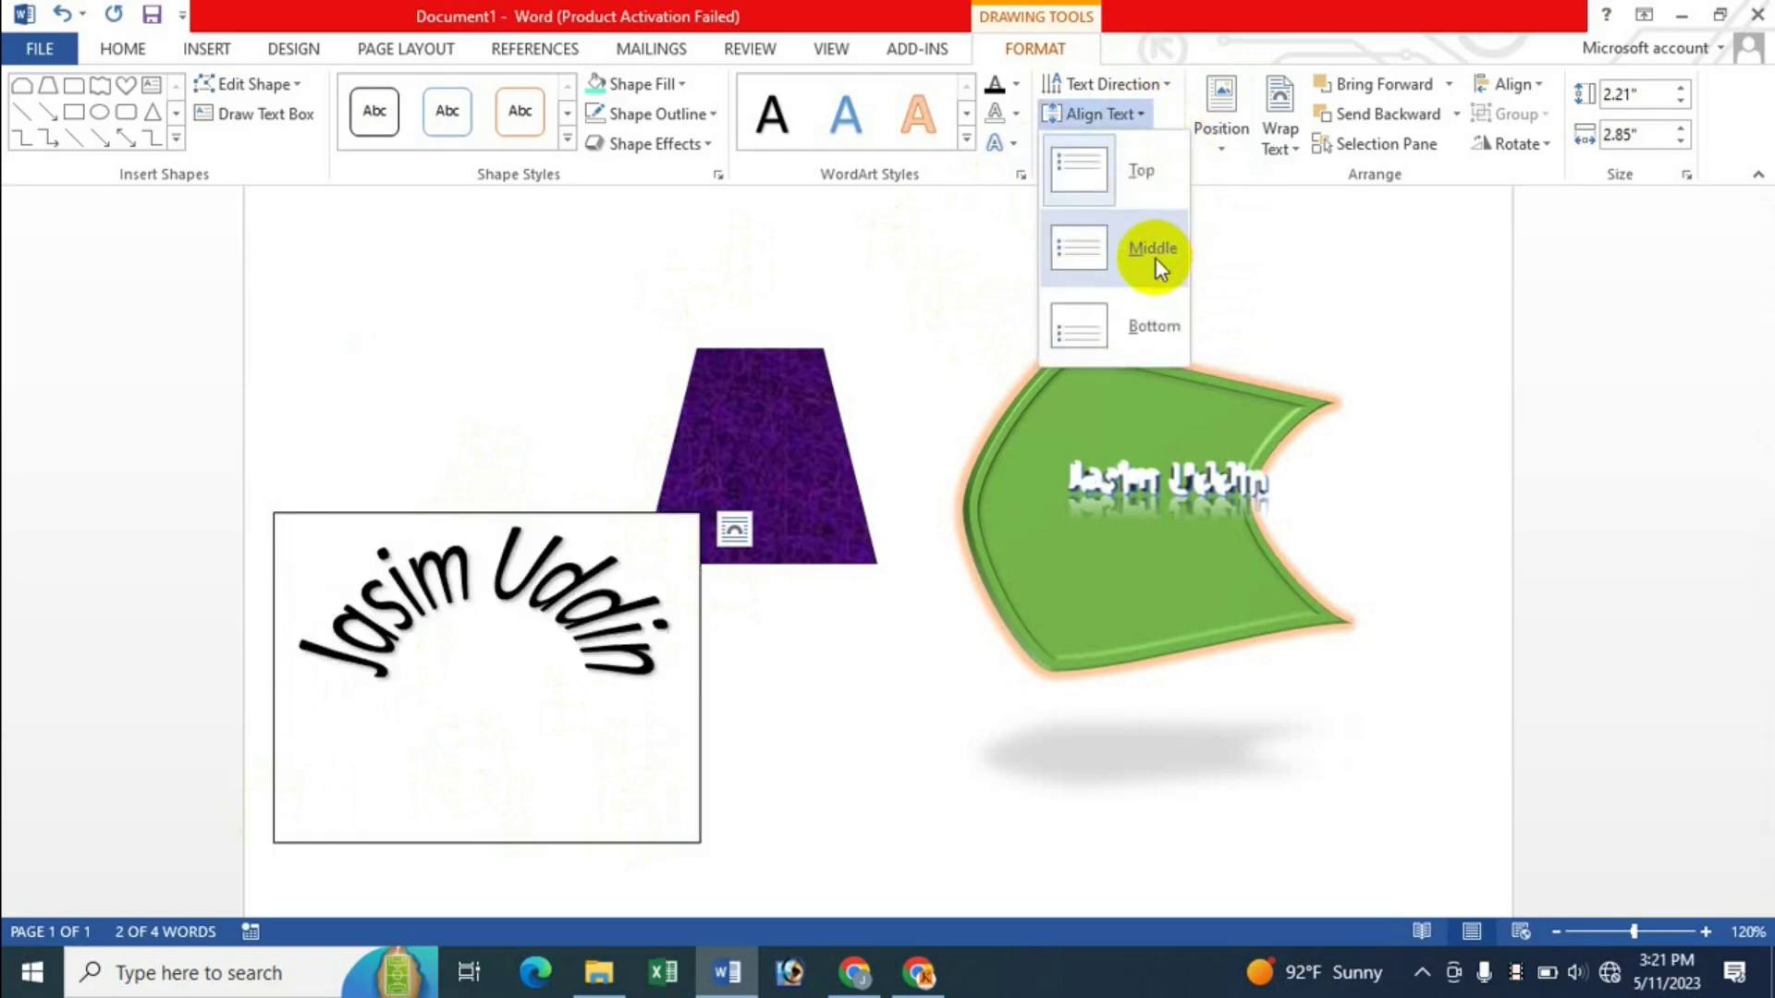
{"action": "left_click", "coordinate": [1156, 251]}
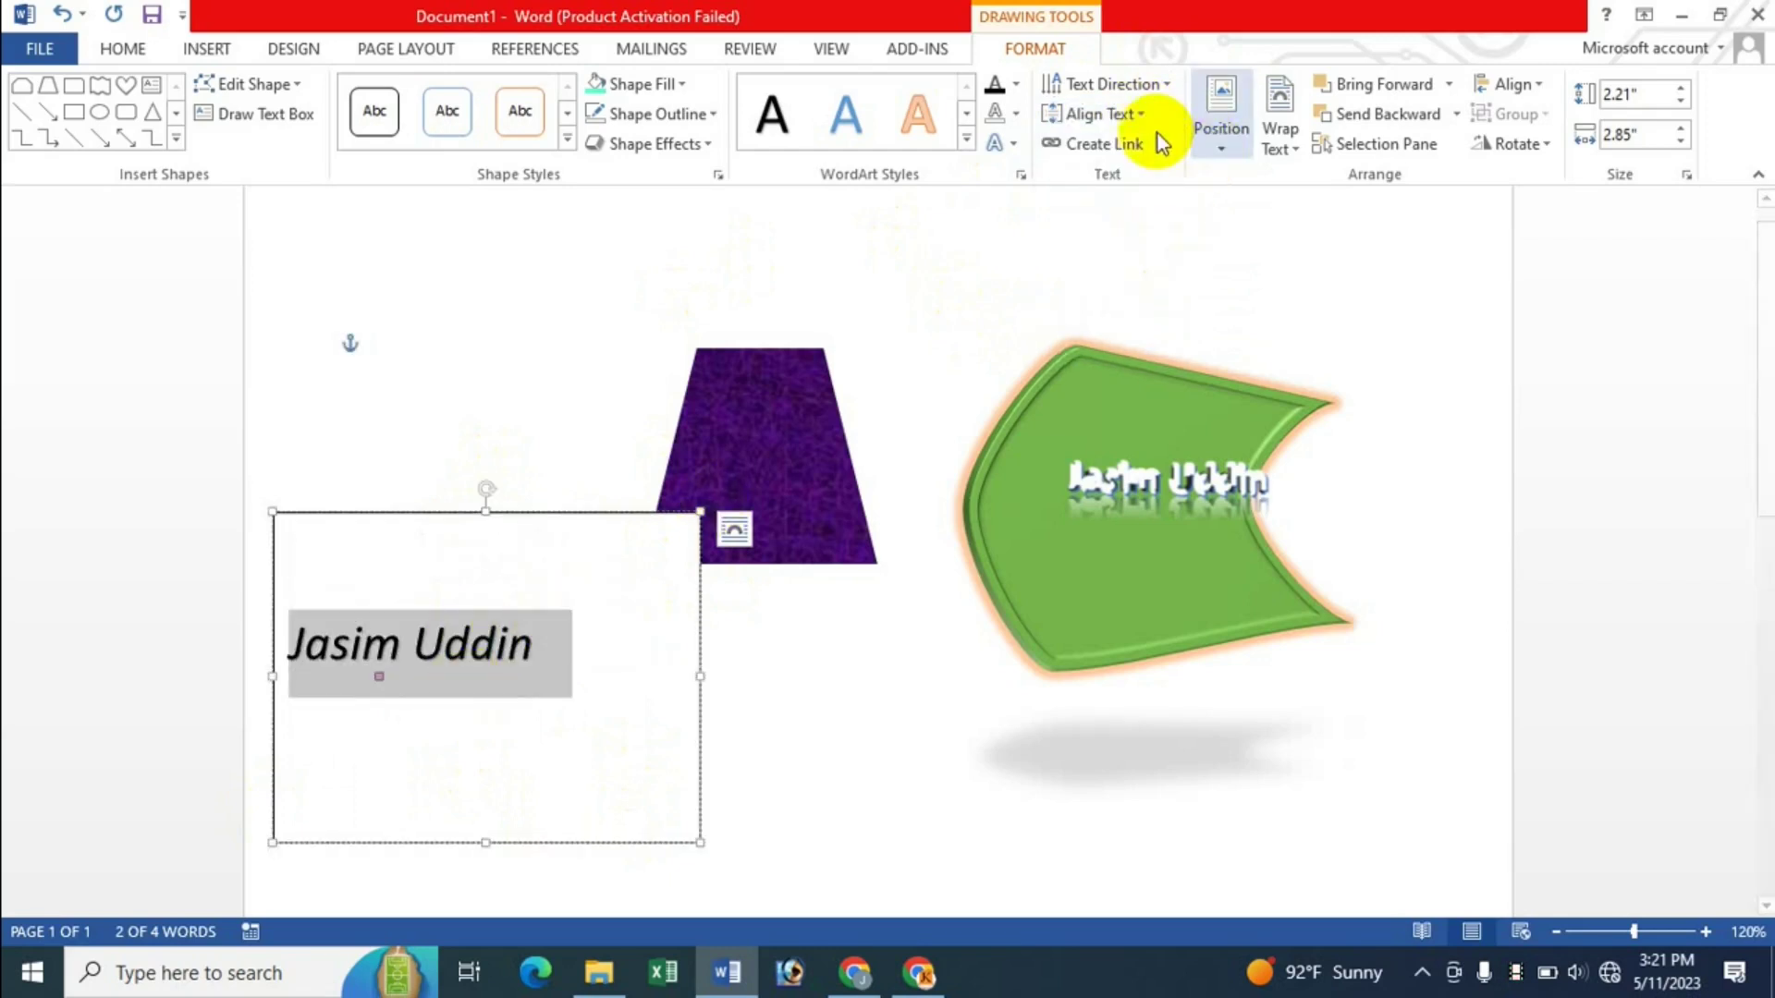
{"action": "left_click", "coordinate": [1140, 114]}
{"action": "left_click", "coordinate": [1145, 328]}
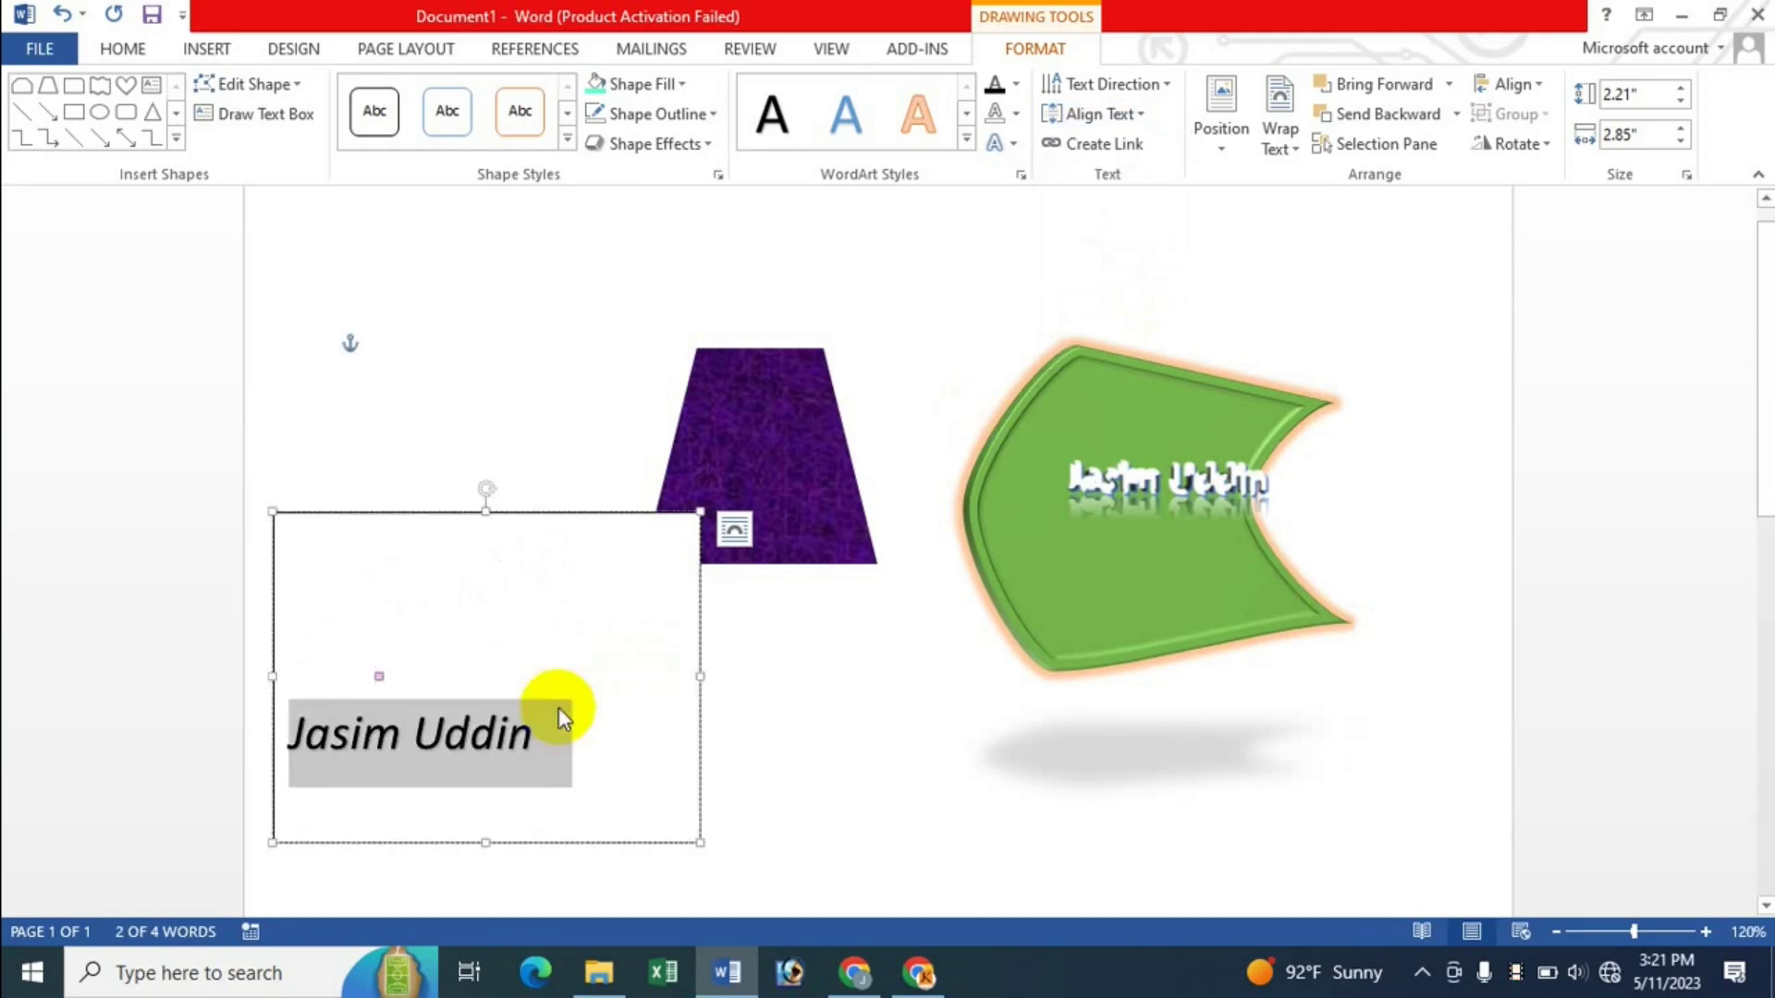
{"action": "left_click", "coordinate": [1109, 114]}
{"action": "left_click", "coordinate": [1118, 174]}
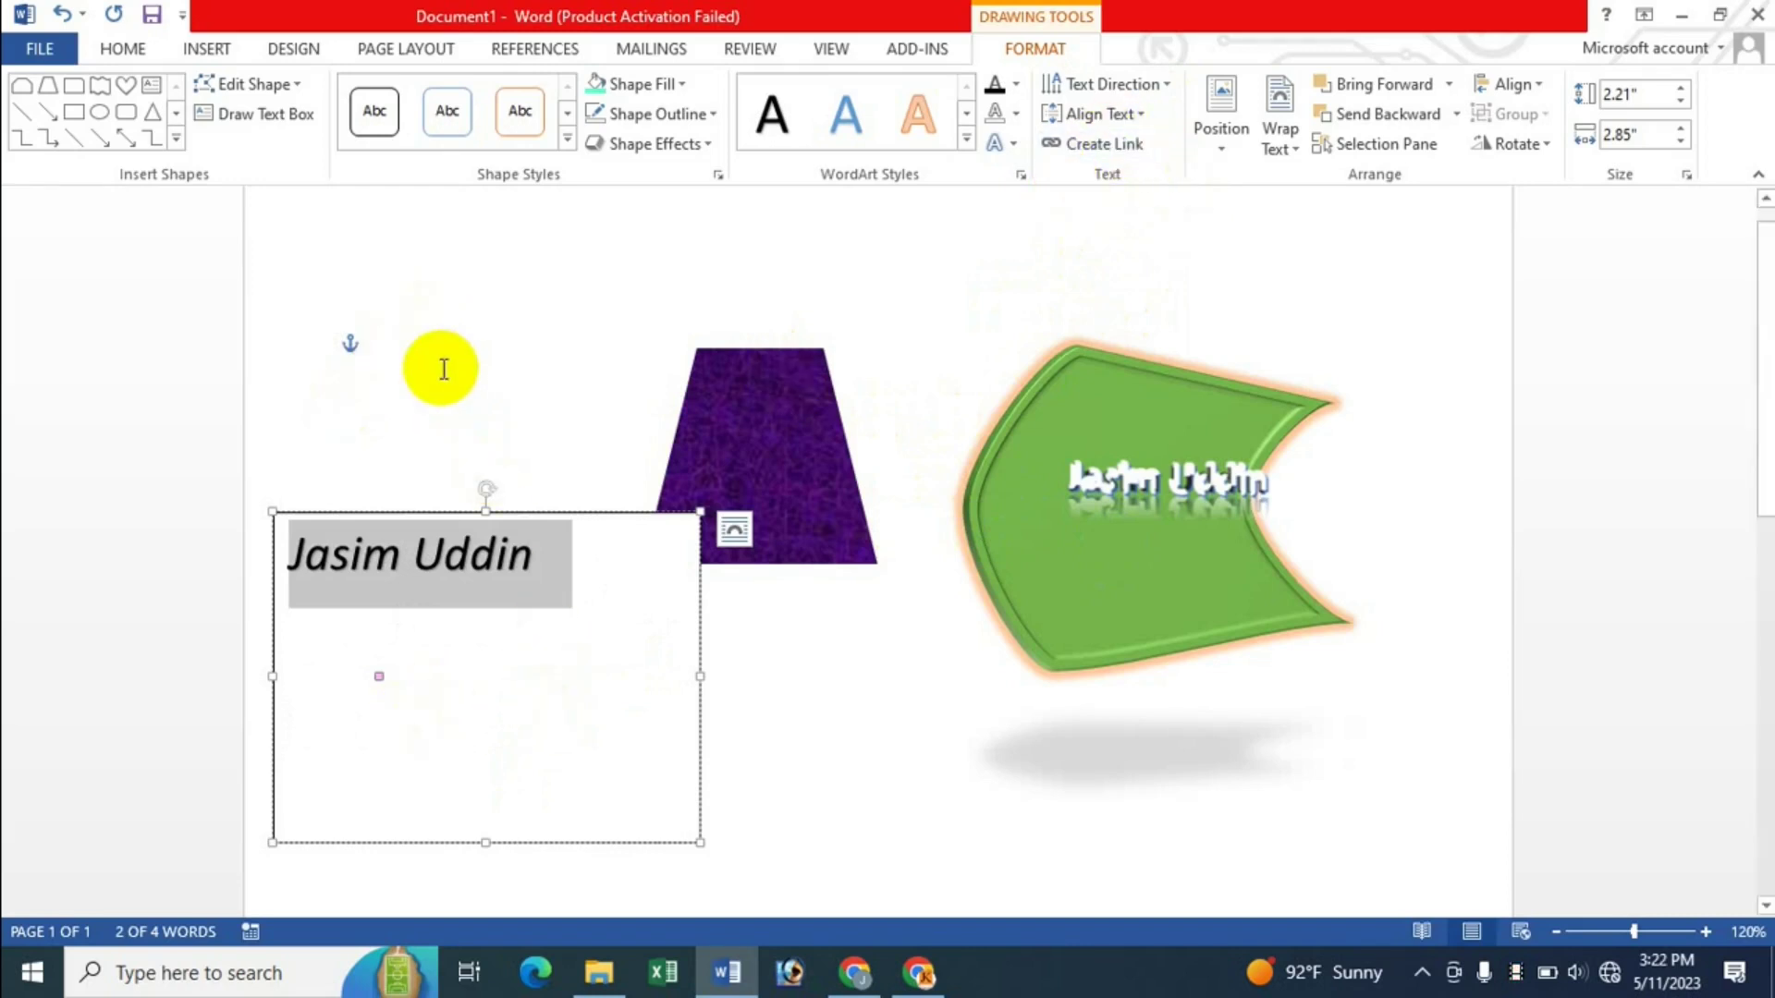
{"action": "left_click", "coordinate": [432, 560]}
{"action": "left_click", "coordinate": [518, 557]}
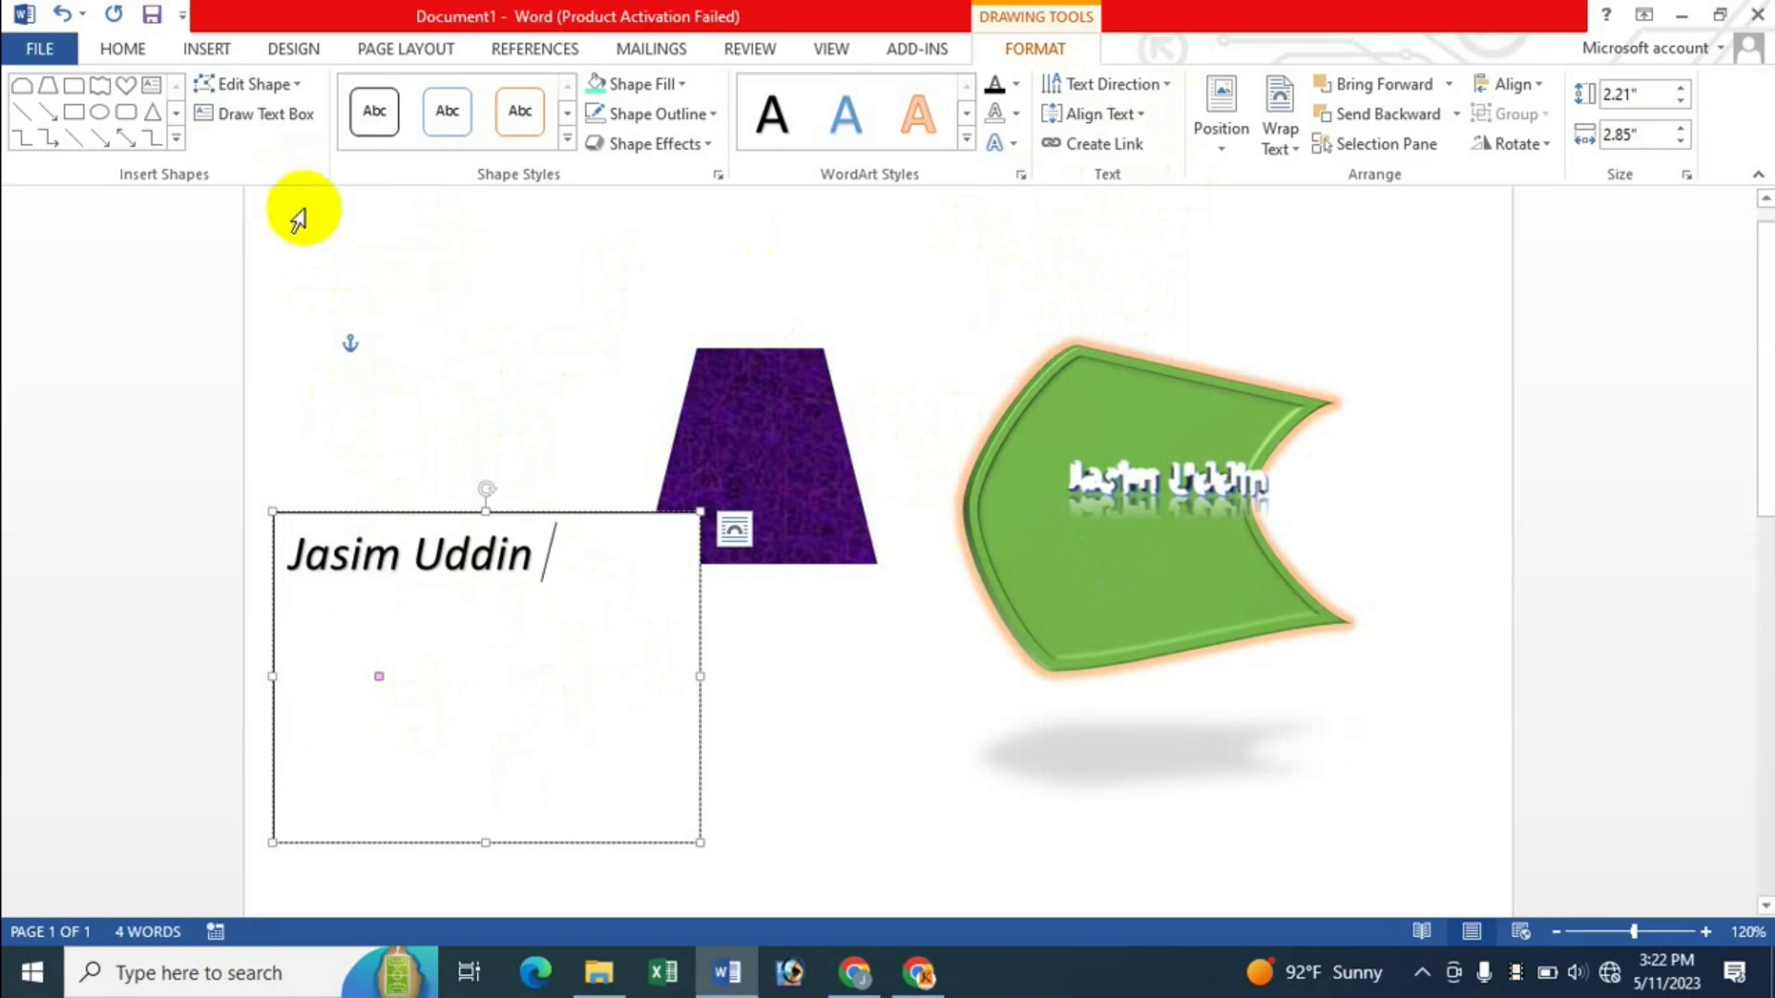
Step: Draw an empty text box at the top-left and link the Jasim Uddin WordArt box to it
{"action": "left_click", "coordinate": [265, 119]}
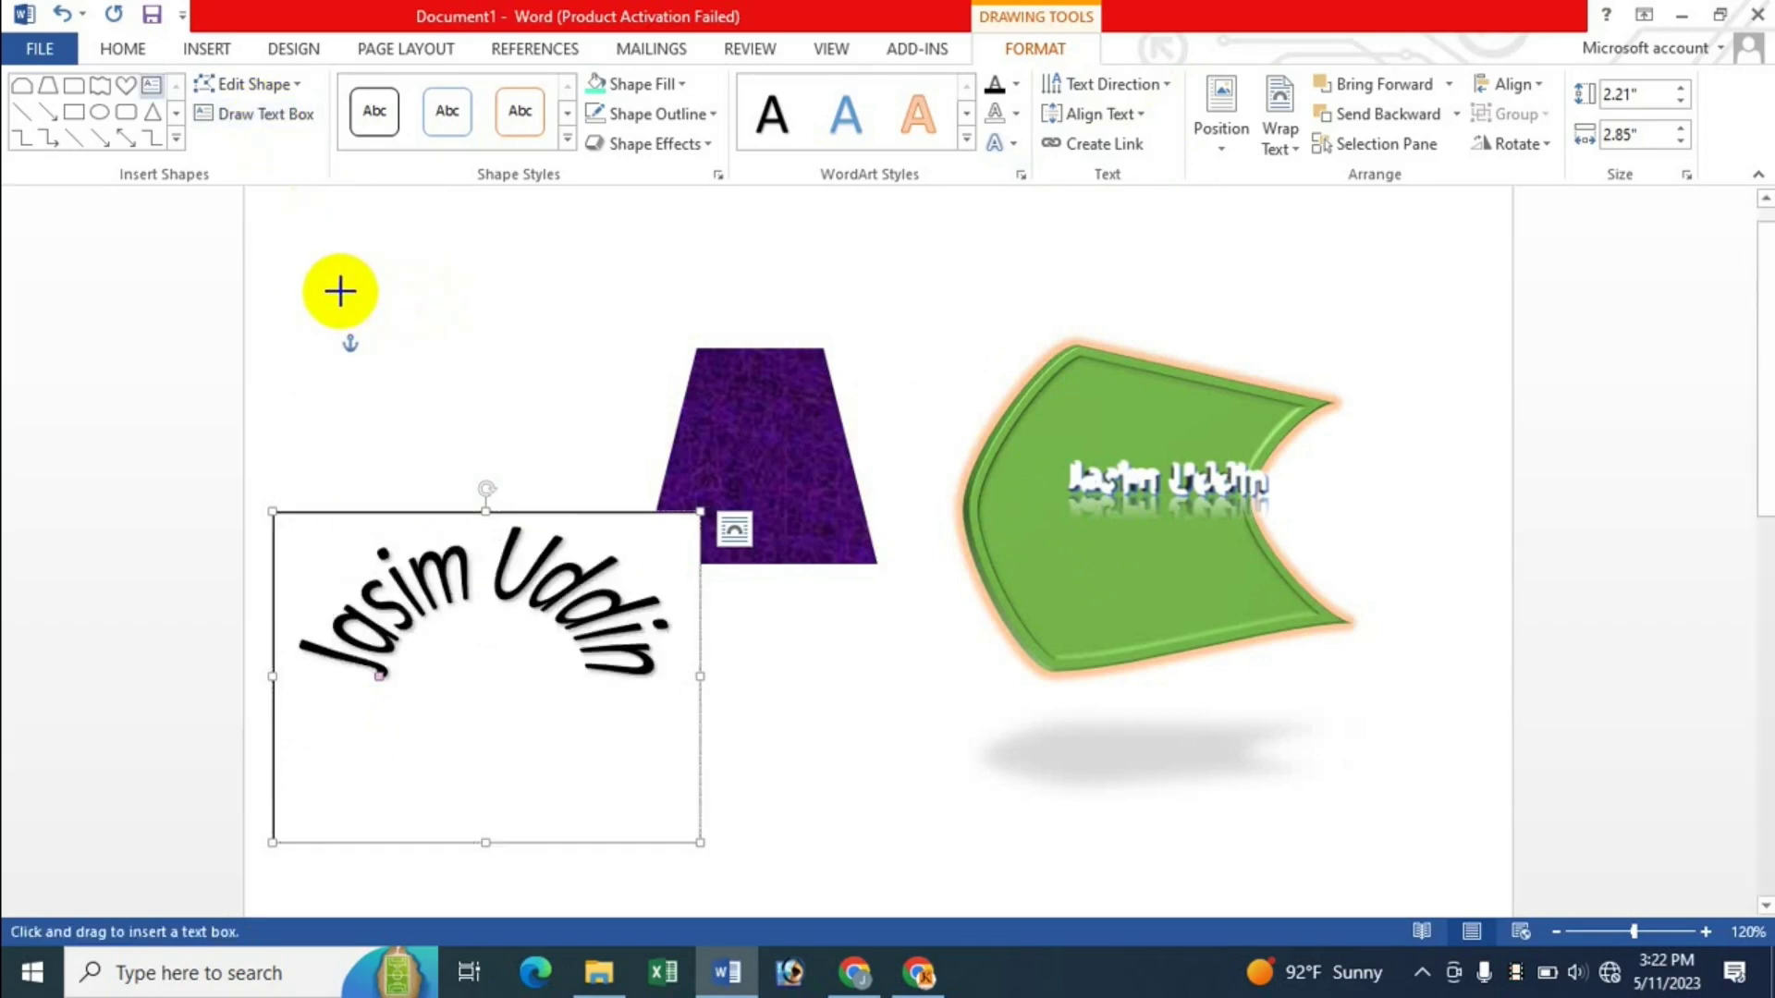
{"action": "left_click_drag", "start_coordinate": [316, 250], "coordinate": [560, 391]}
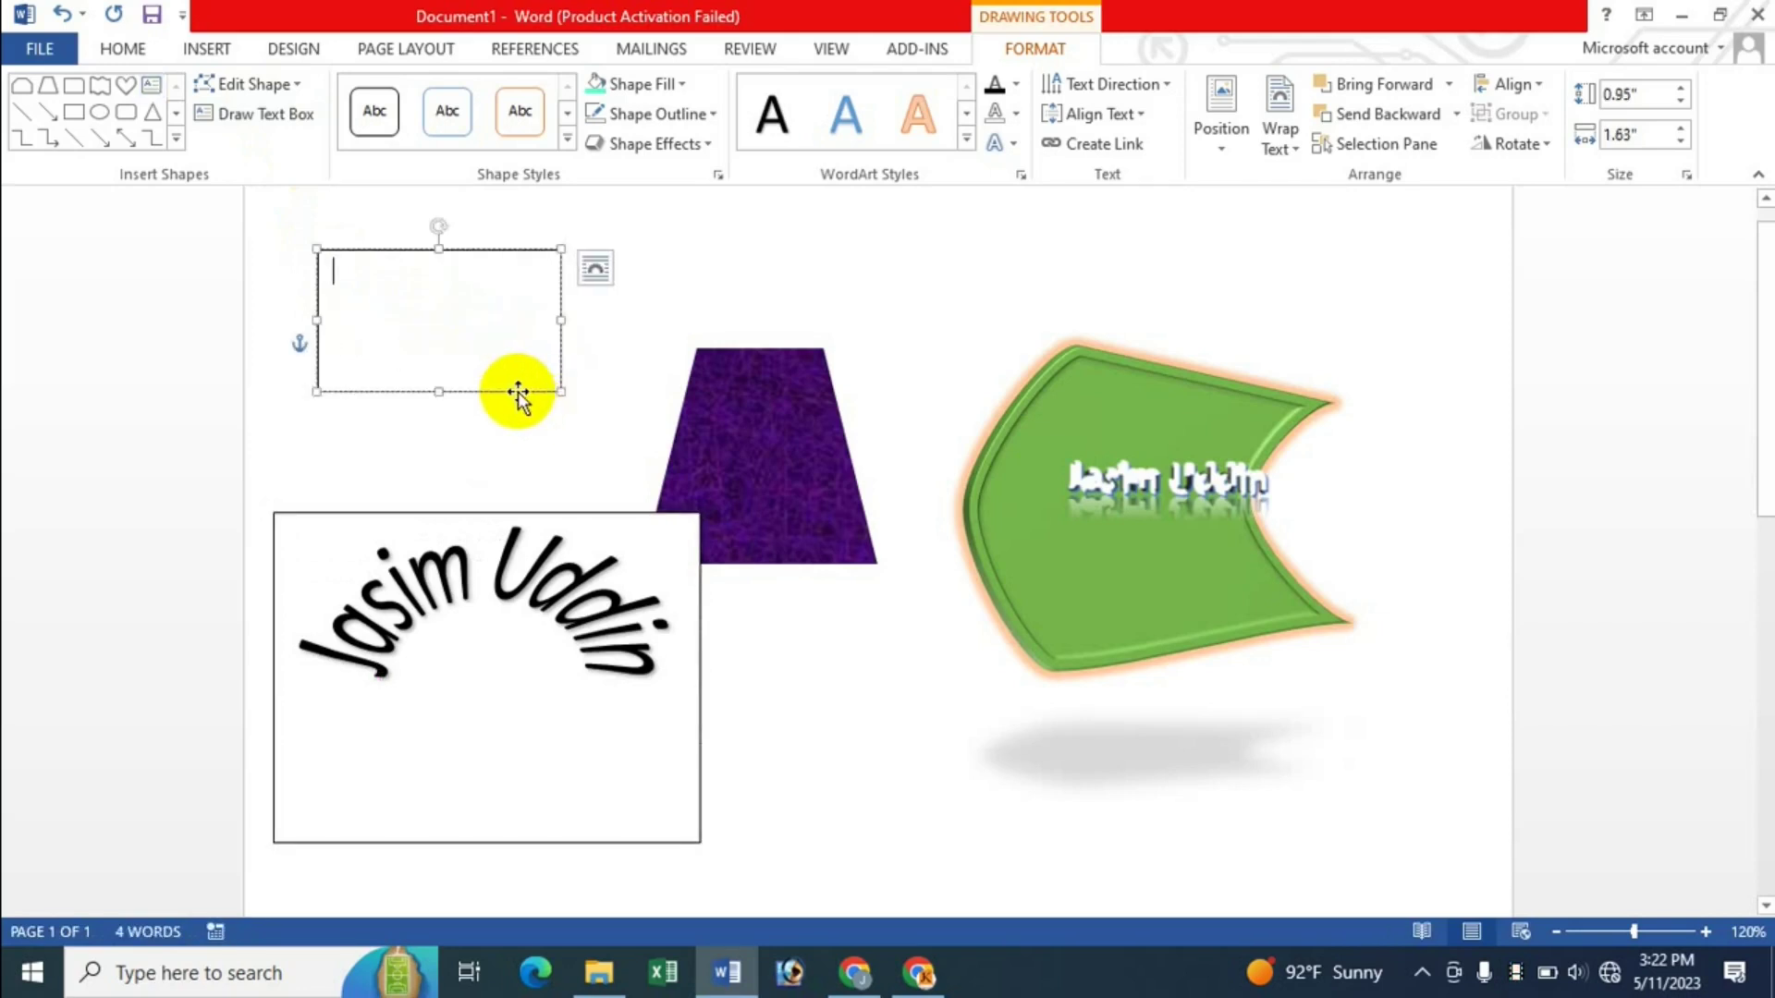
{"action": "left_click", "coordinate": [463, 524]}
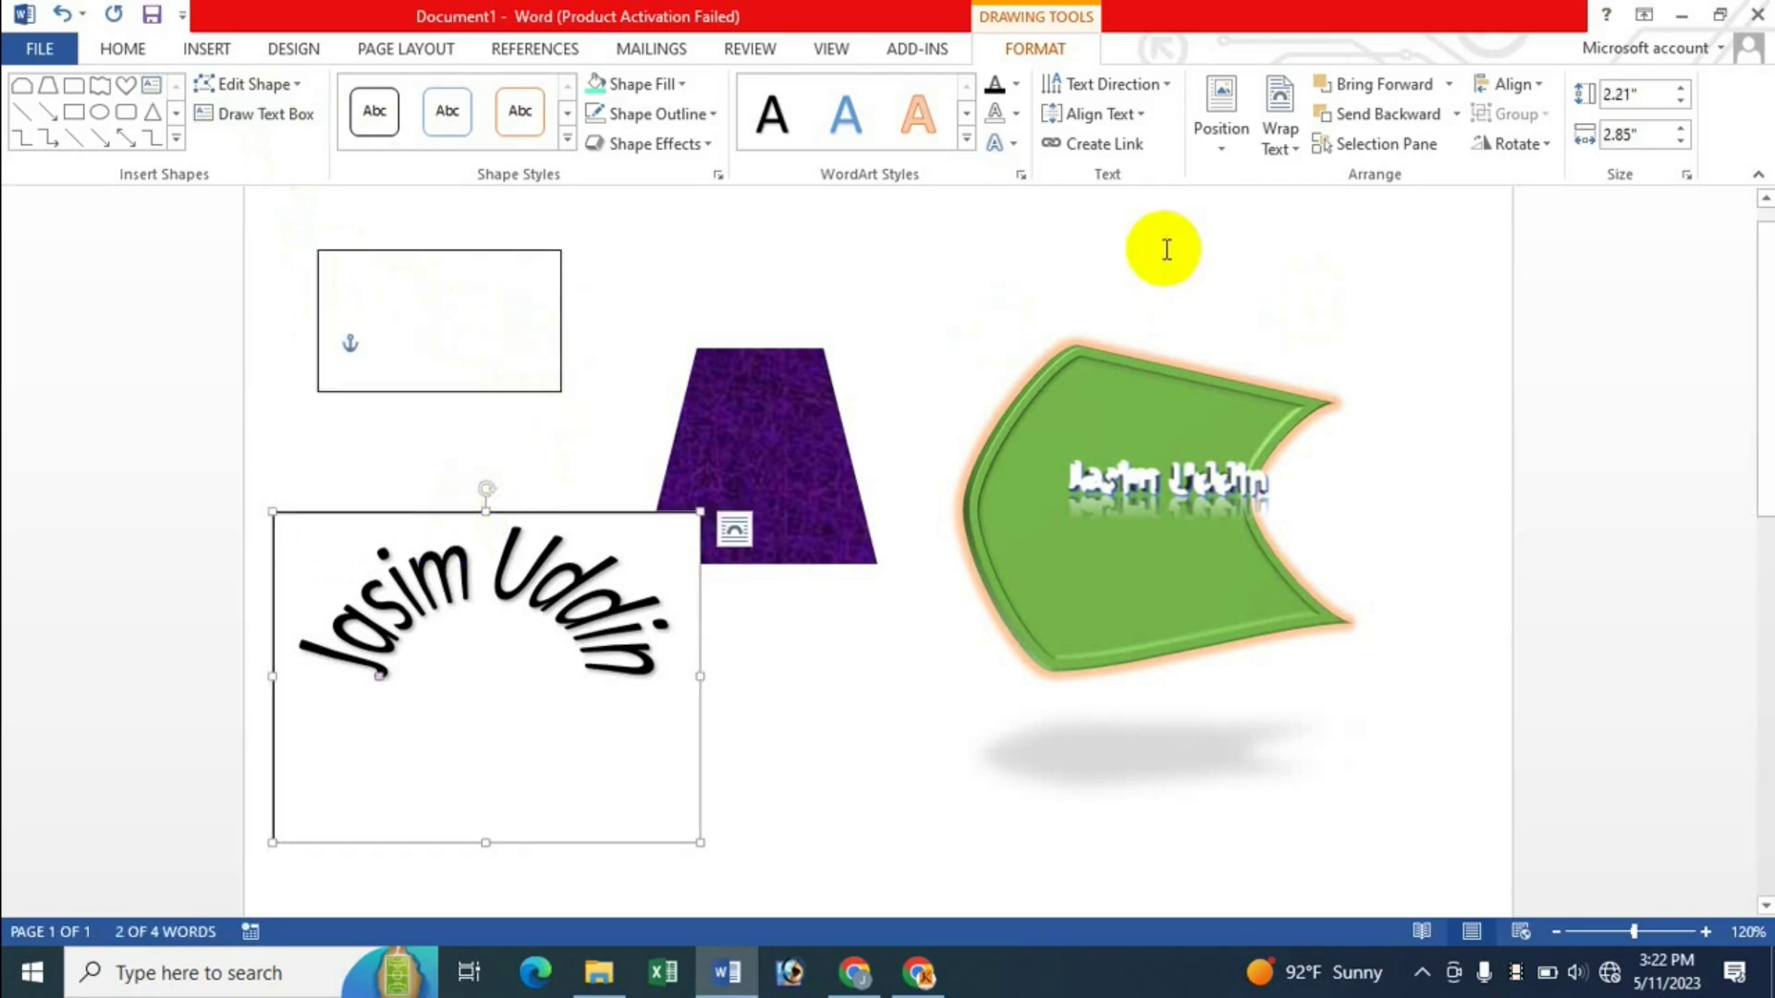
{"action": "left_click", "coordinate": [1105, 145]}
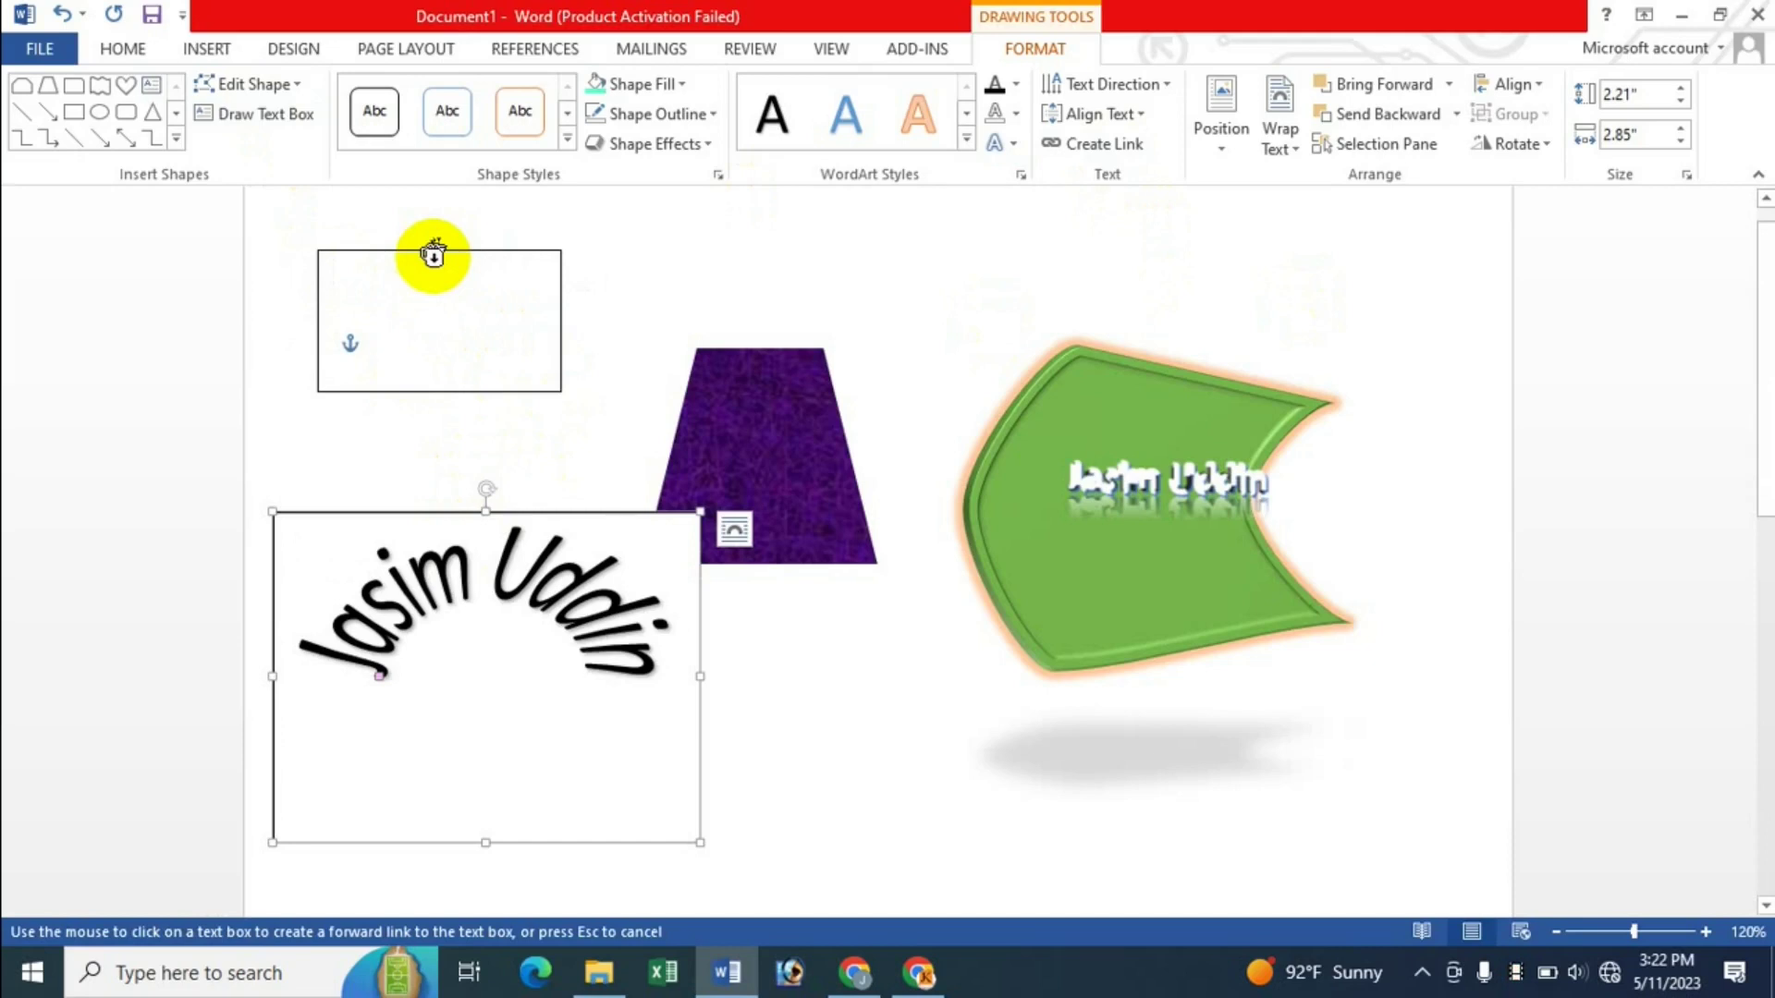
{"action": "left_click", "coordinate": [433, 255]}
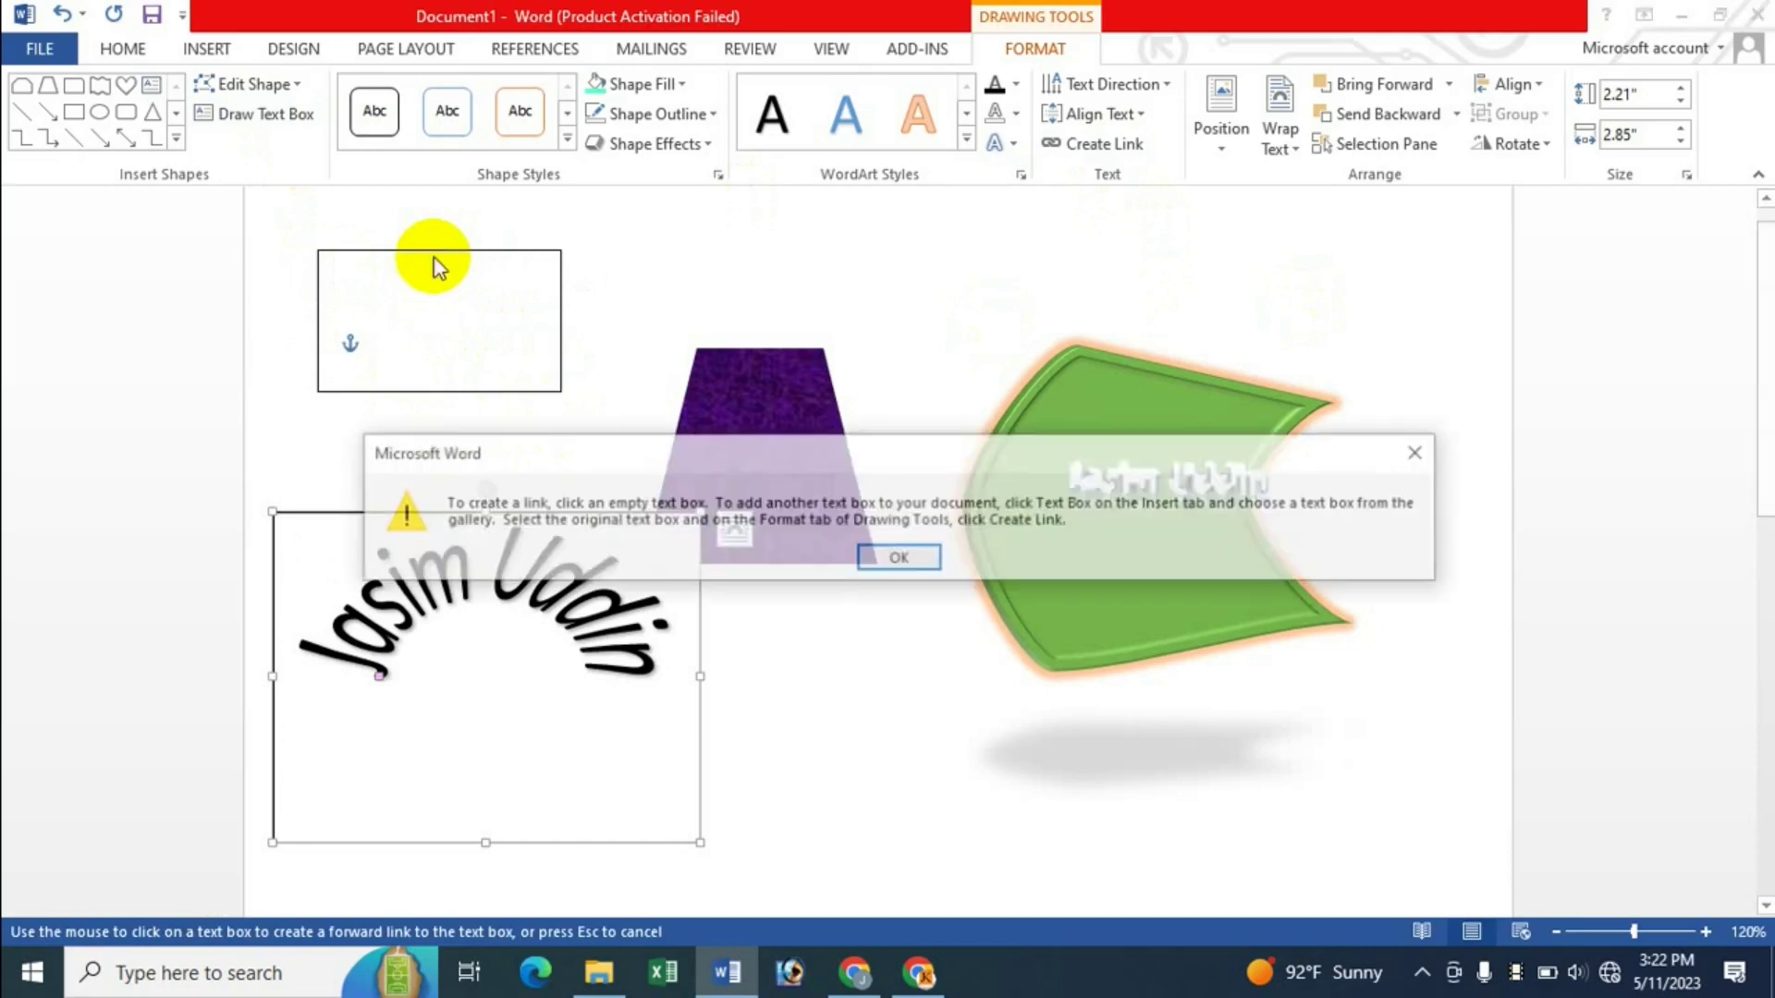
{"action": "left_click", "coordinate": [901, 561]}
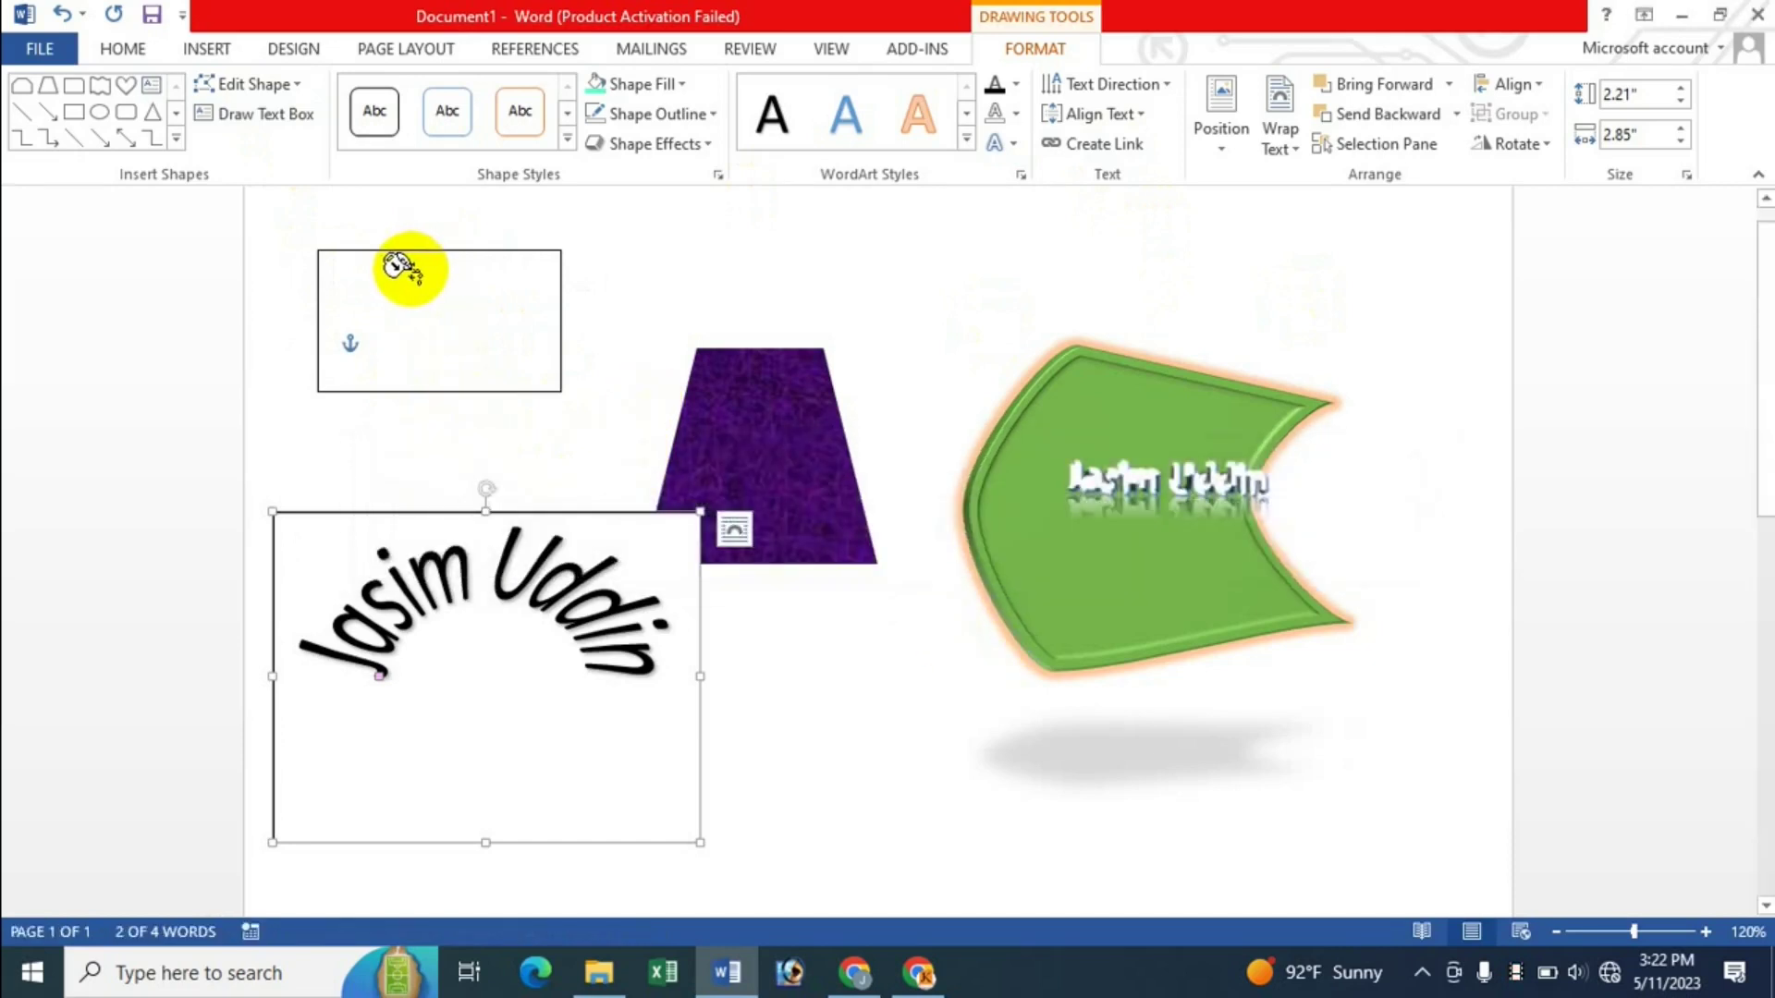
{"action": "left_click", "coordinate": [409, 268]}
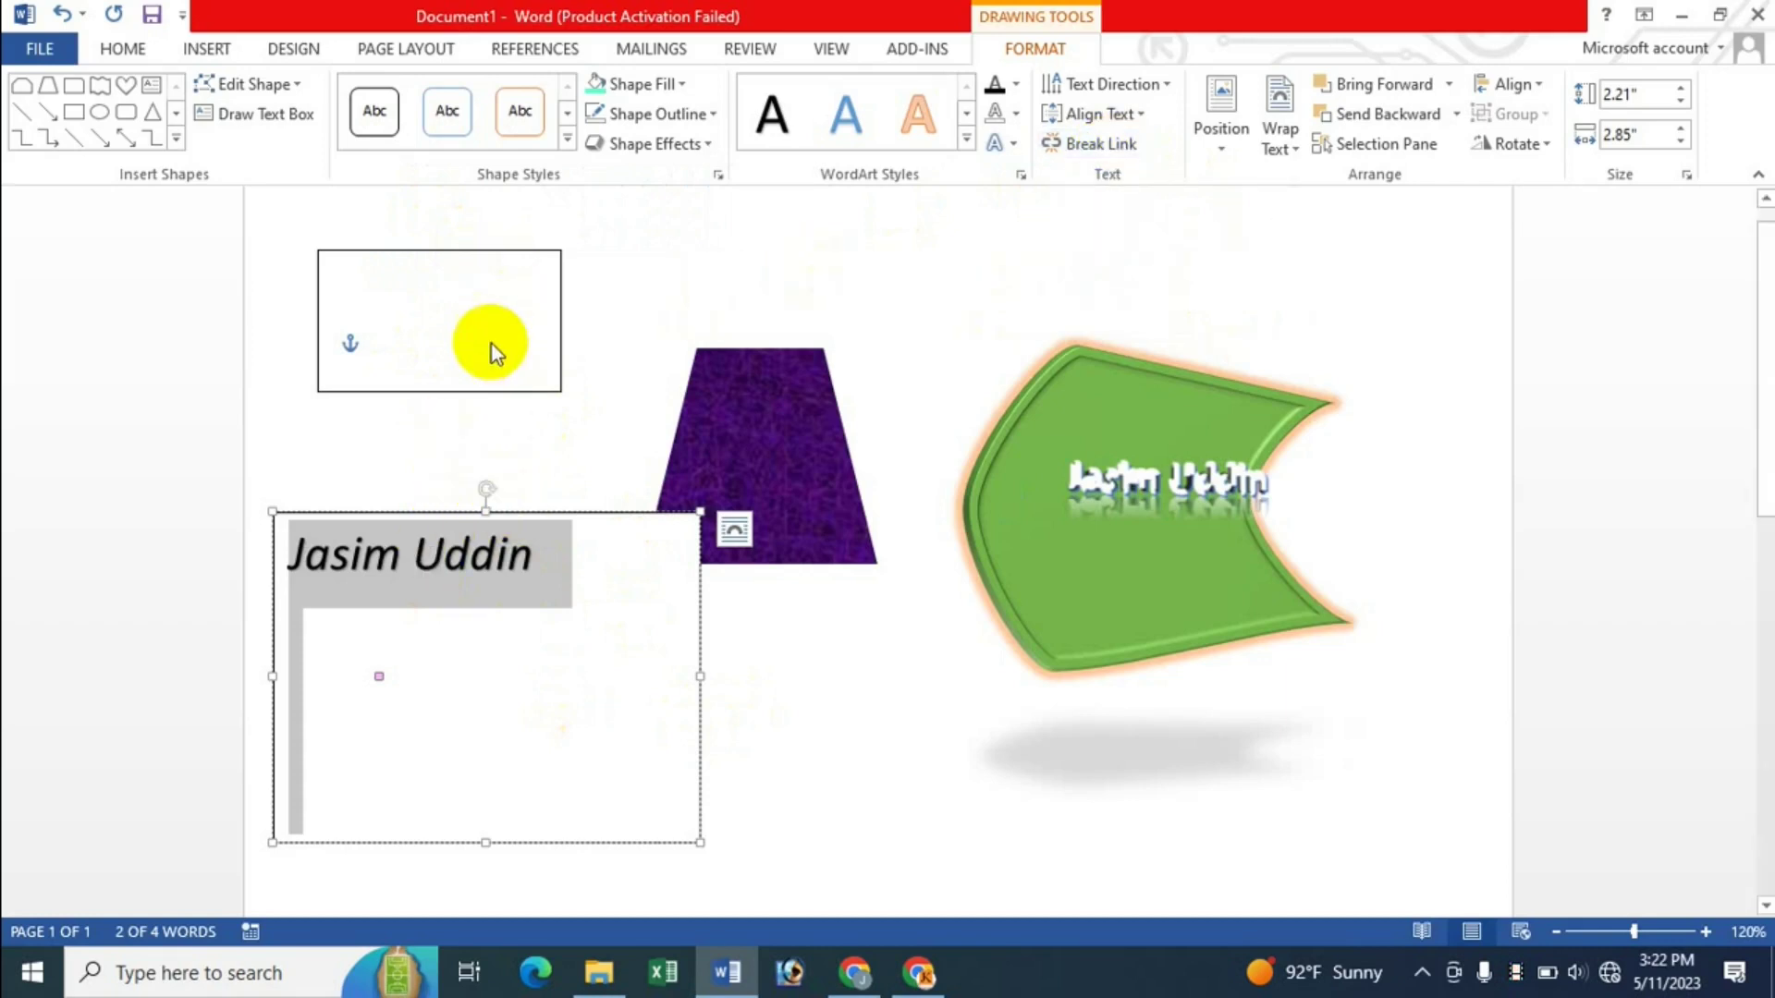
{"action": "left_click", "coordinate": [581, 569]}
{"action": "key", "text": "Return"}
{"action": "type", "text": "df"}
{"action": "type", "text": "sdf"}
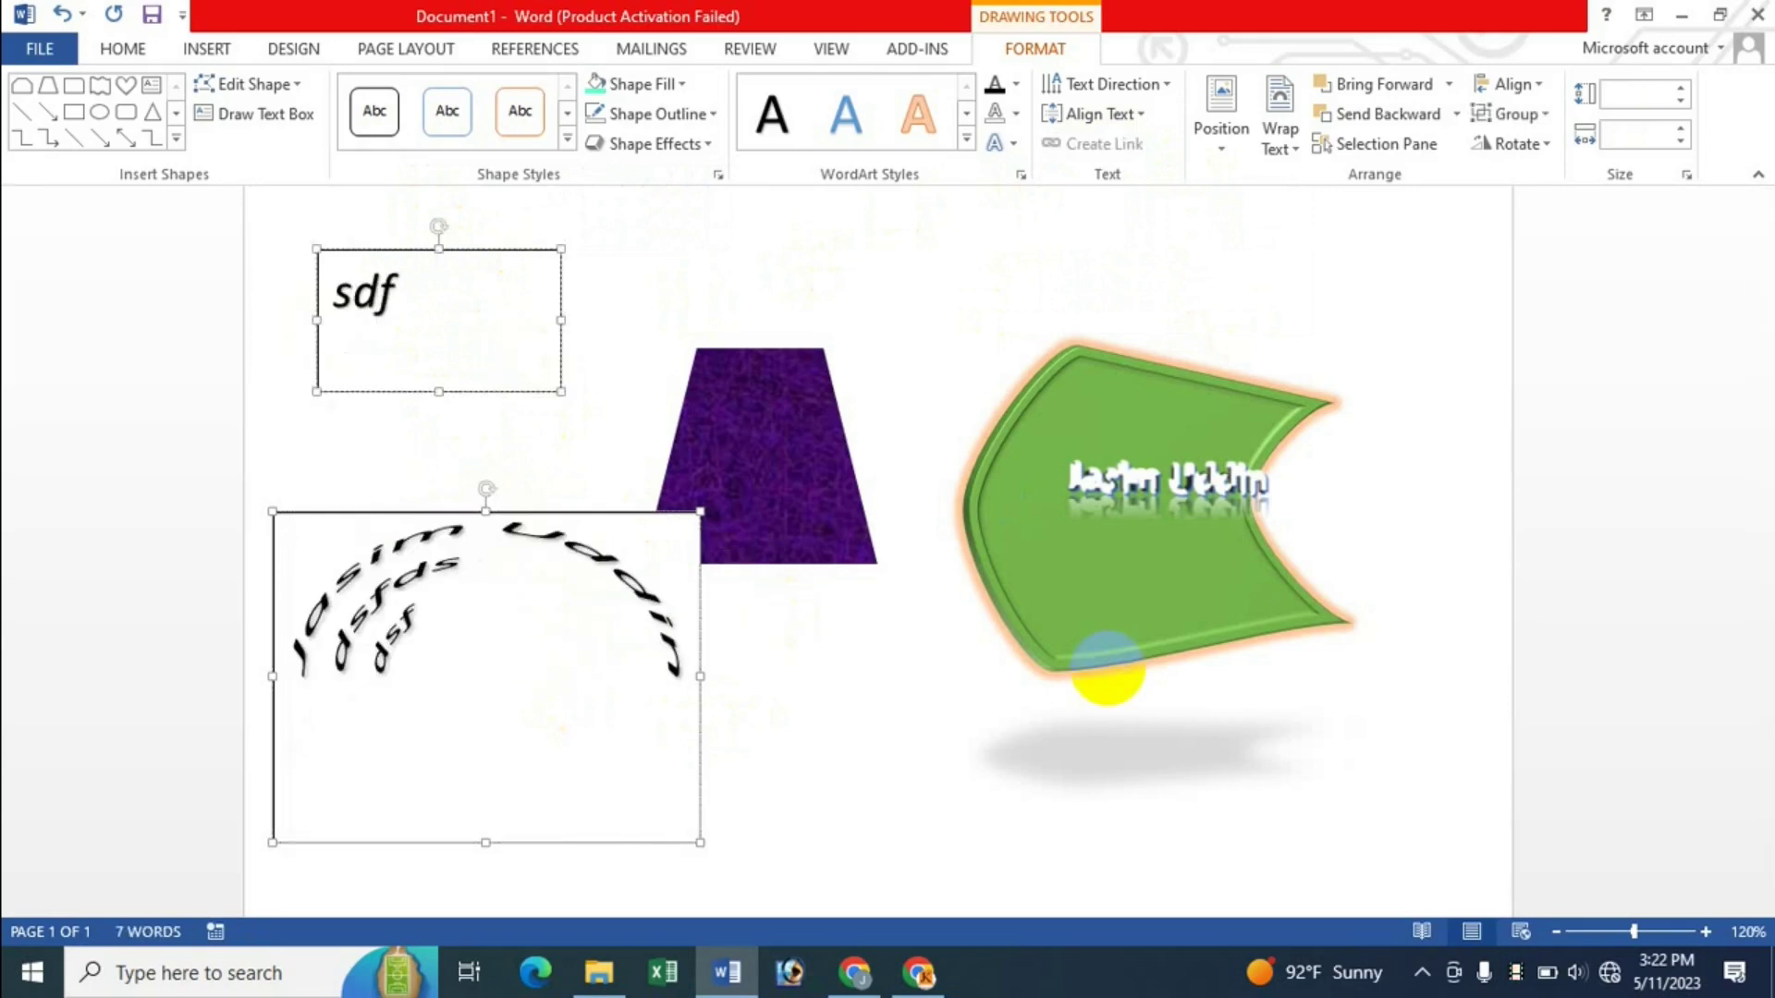
{"action": "left_click", "coordinate": [443, 658]}
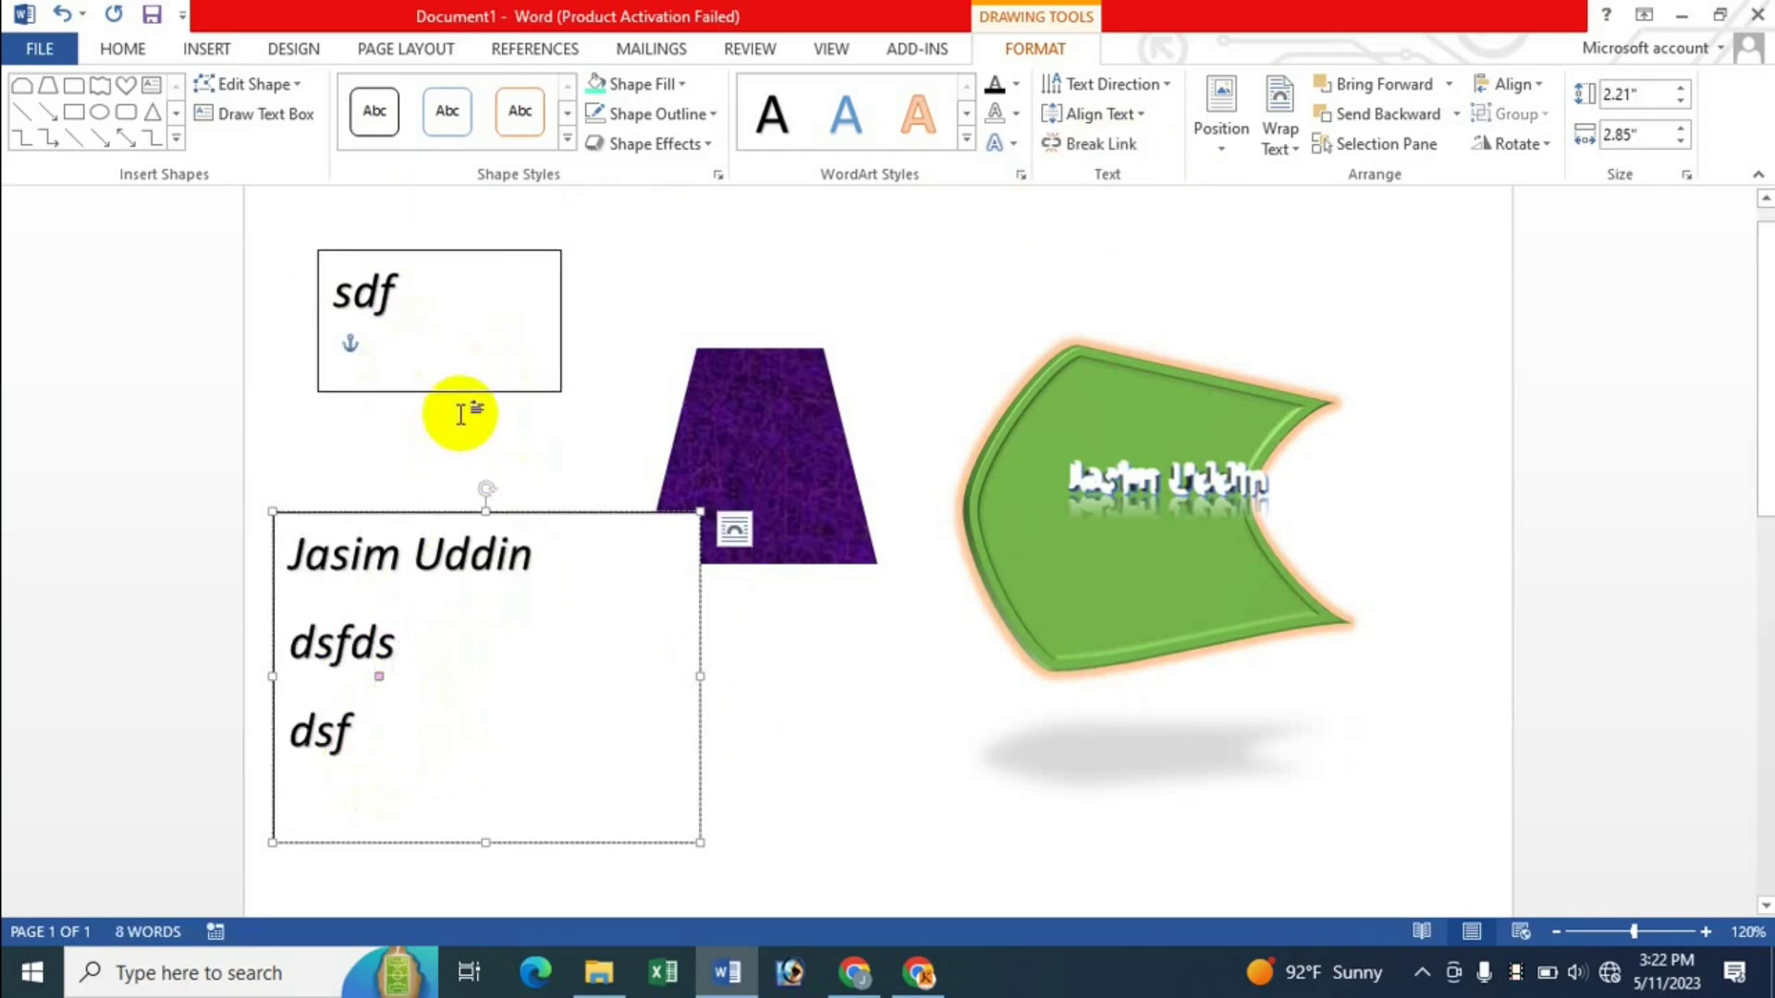
{"action": "left_click", "coordinate": [365, 760]}
{"action": "key", "text": "Escape"}
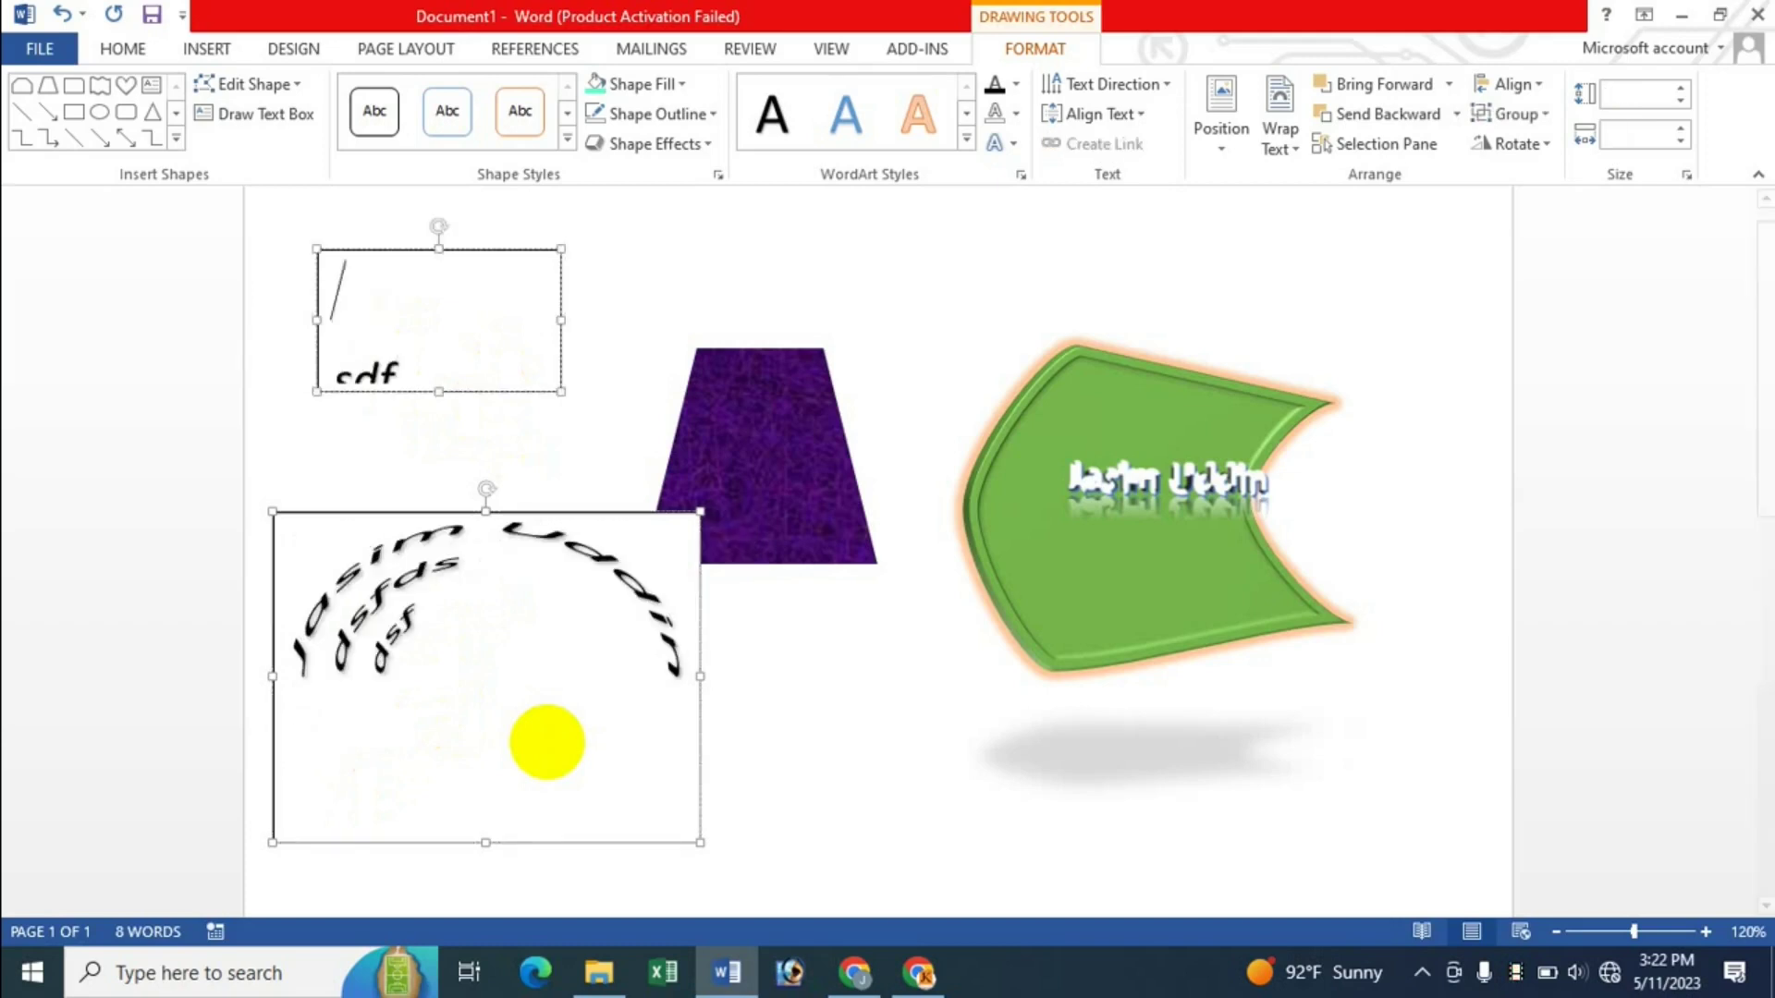
{"action": "left_click", "coordinate": [379, 813]}
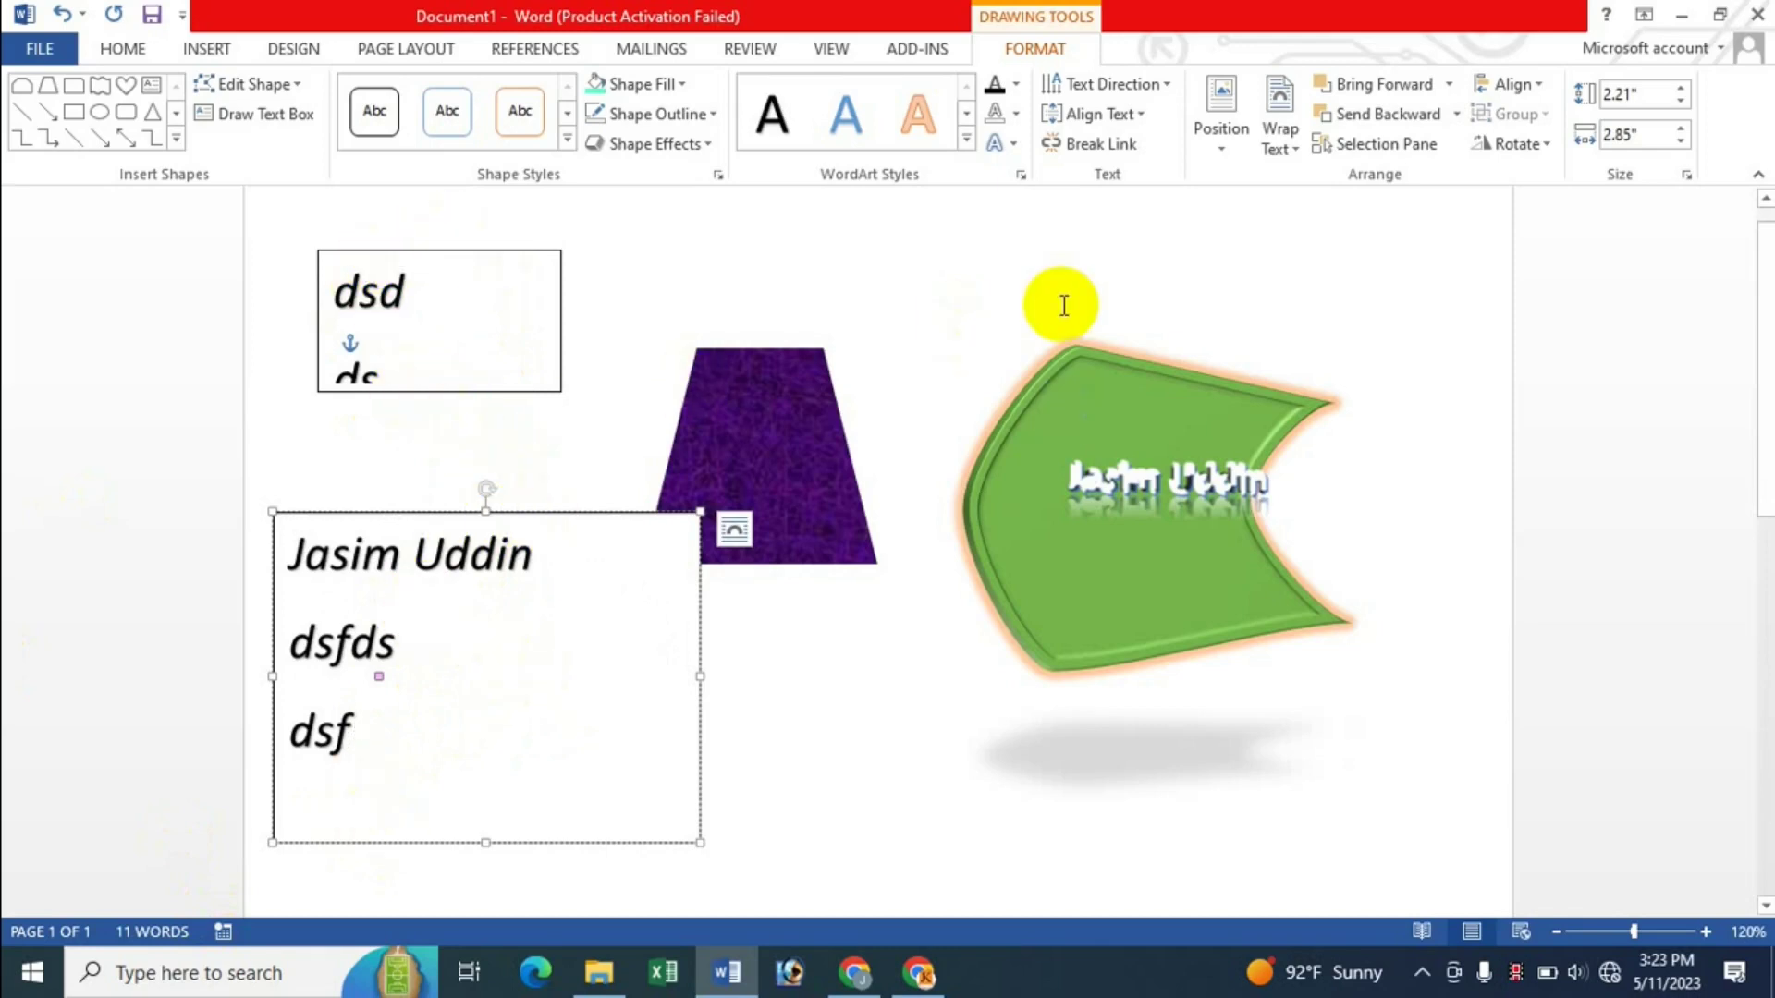
{"action": "left_click", "coordinate": [1094, 146]}
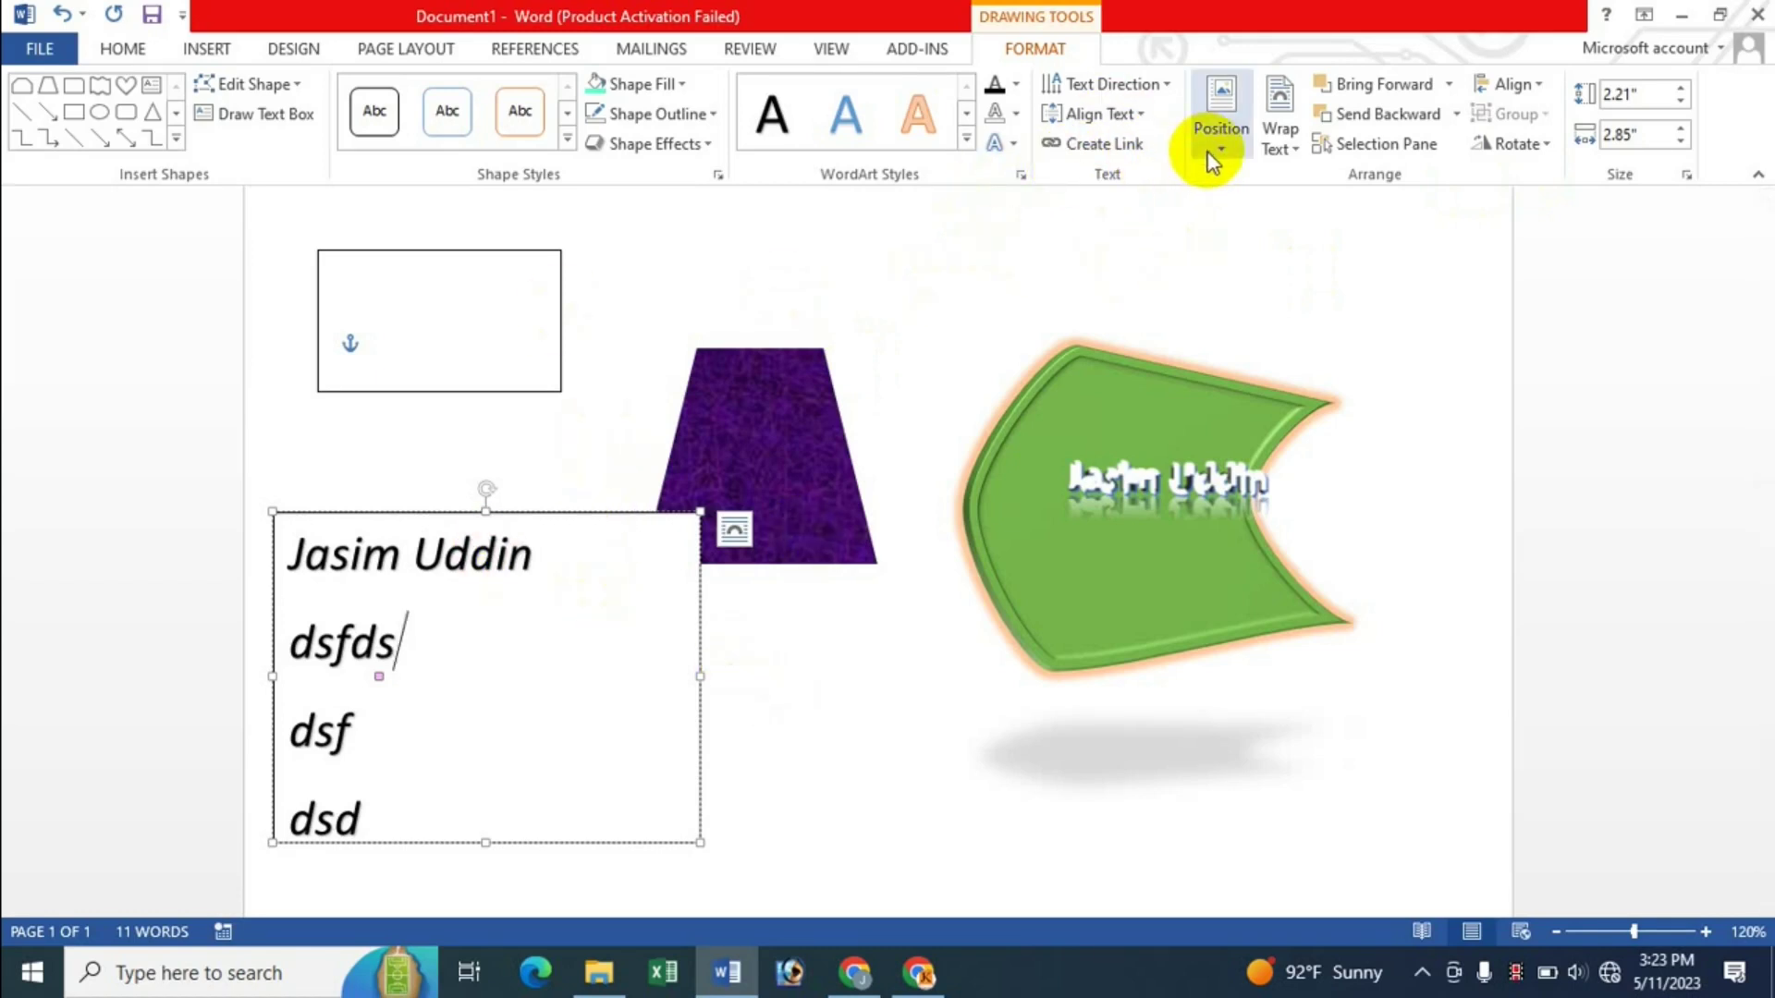
Step: Clear all text from the green curved shape and select the shape as a whole
{"action": "left_click", "coordinate": [1180, 536]}
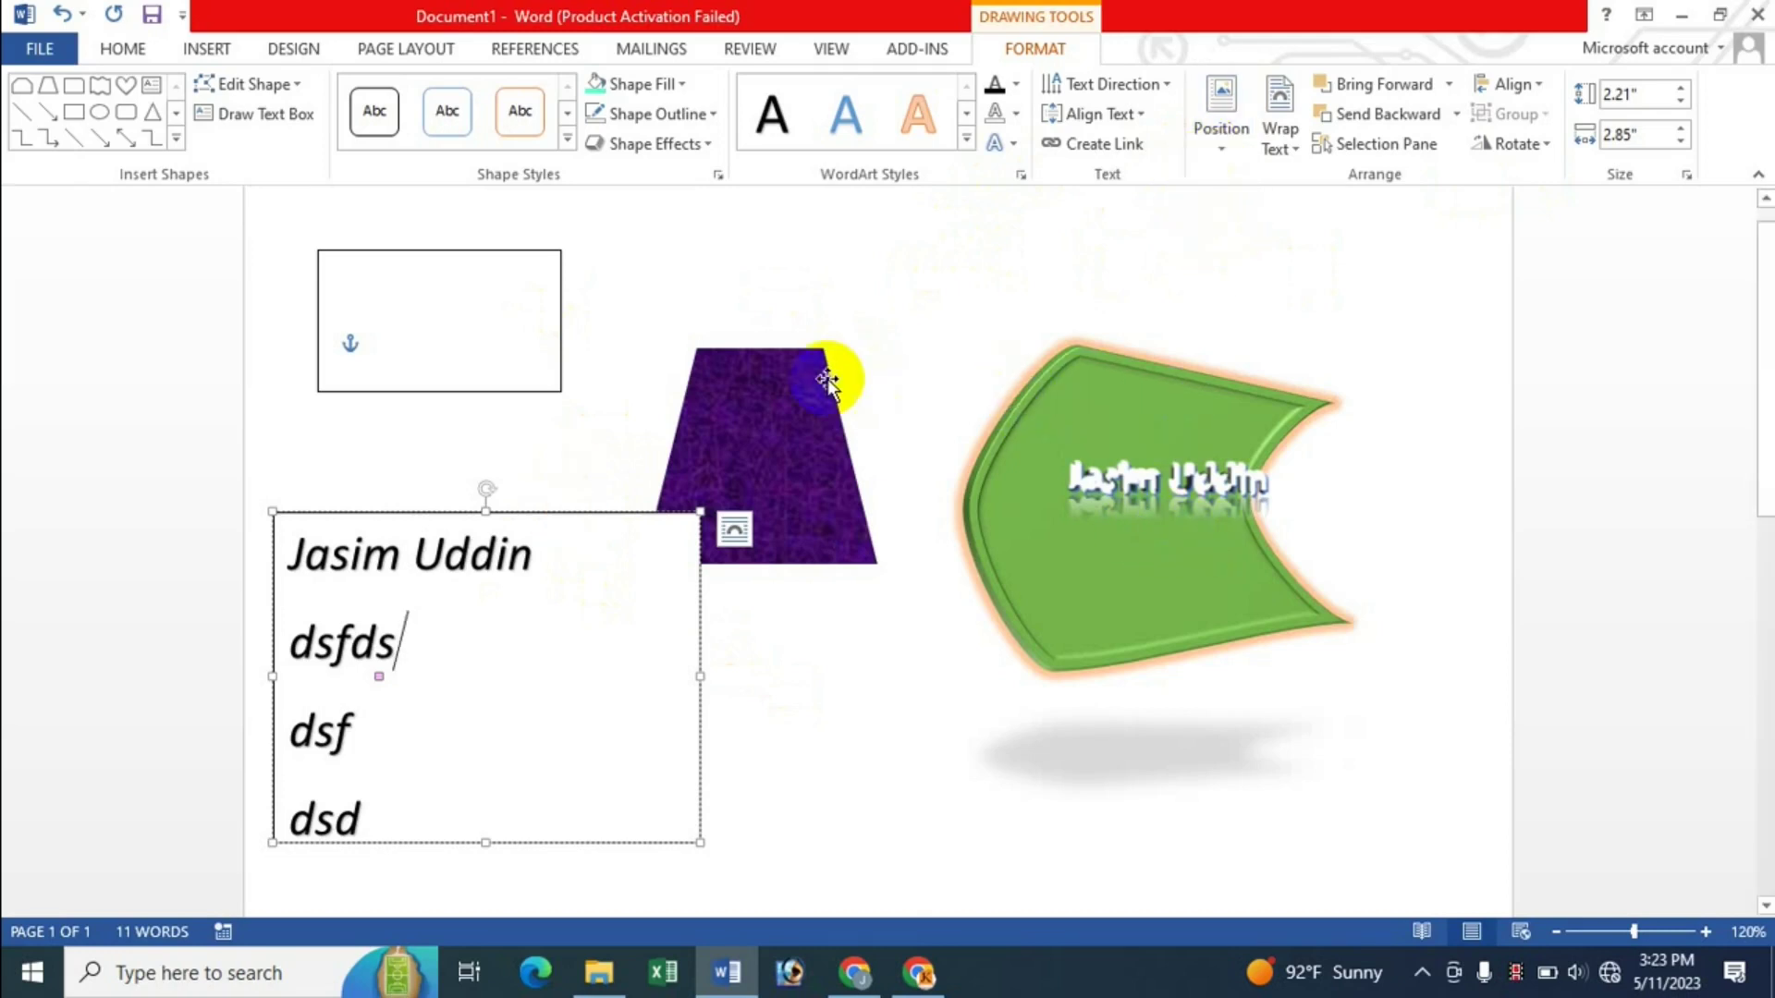
{"action": "left_click", "coordinate": [1184, 473]}
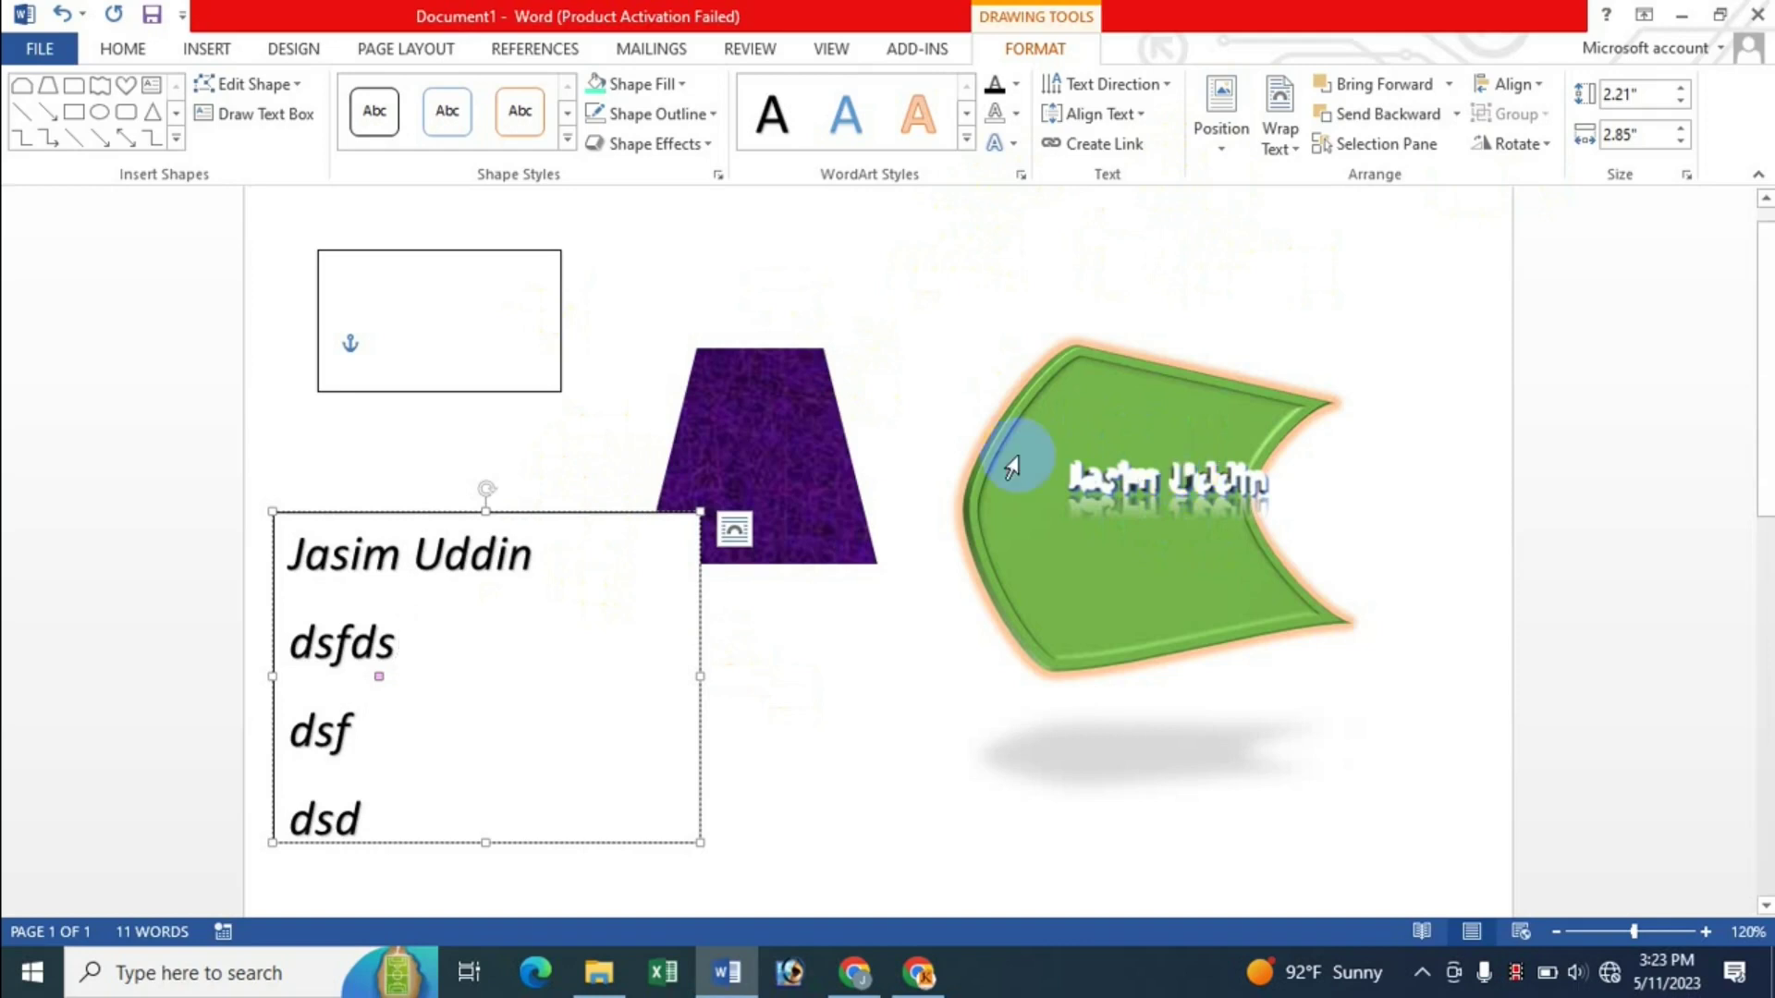
{"action": "left_click", "coordinate": [957, 561]}
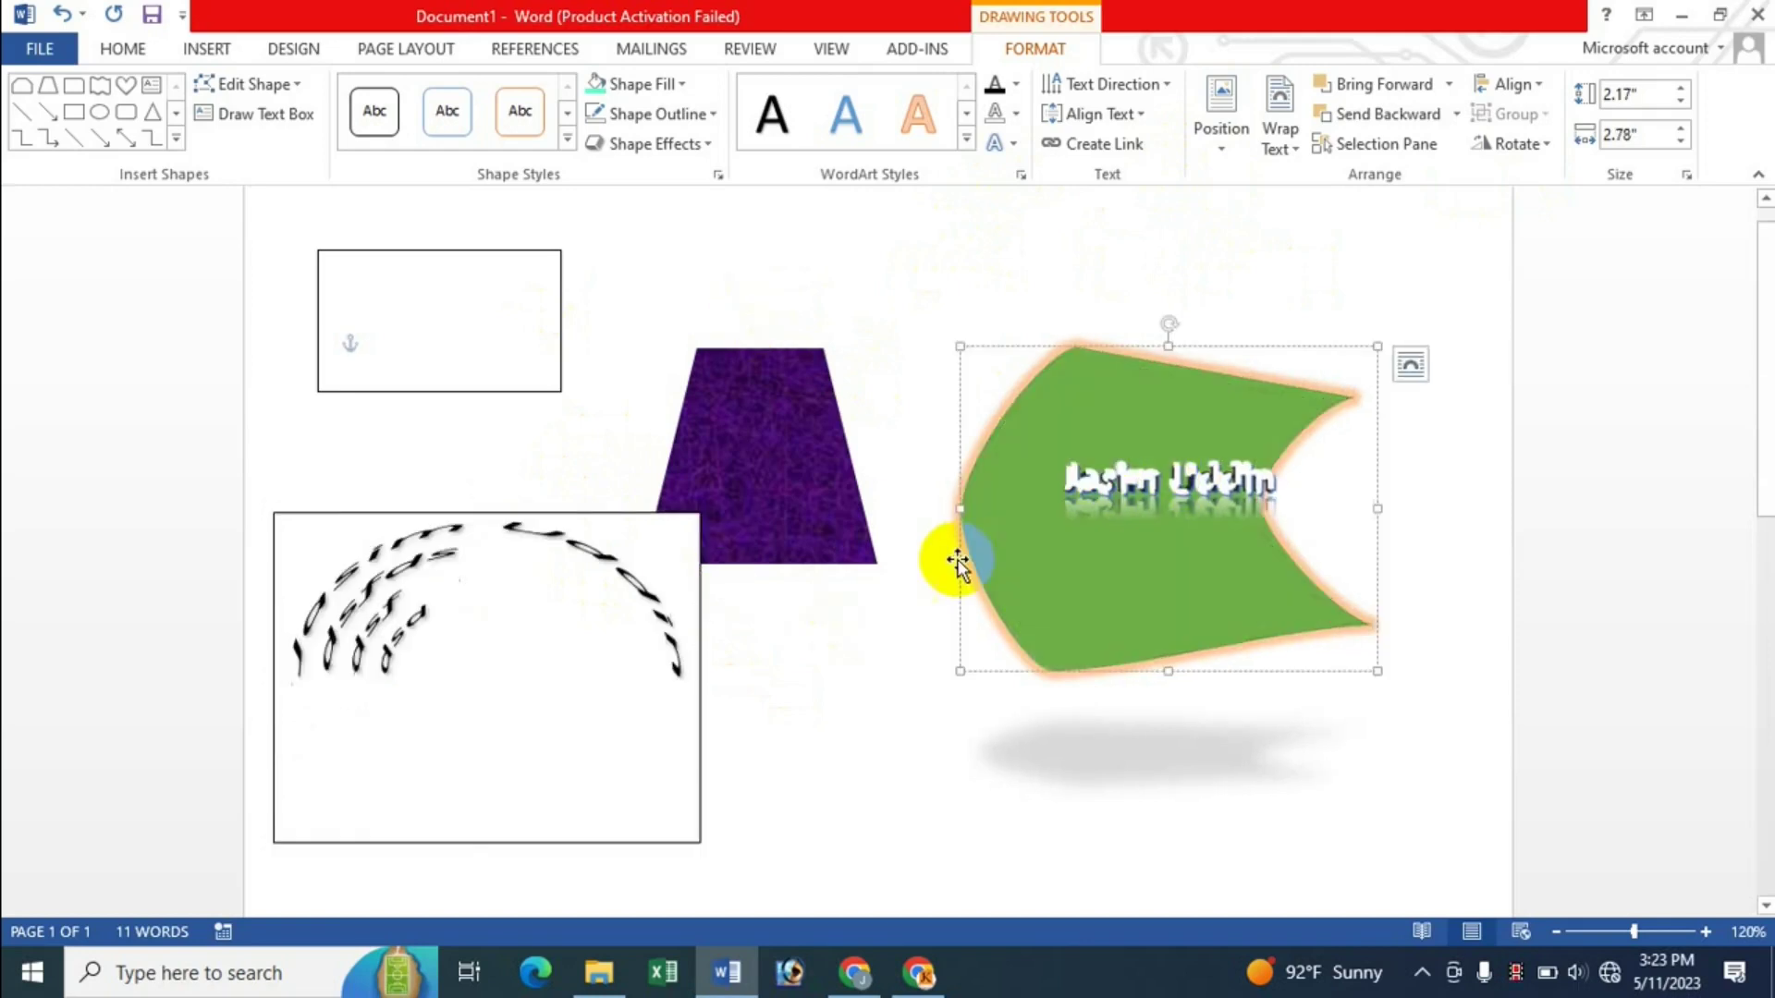
{"action": "key", "text": "ctrl+a"}
{"action": "key", "text": "Delete"}
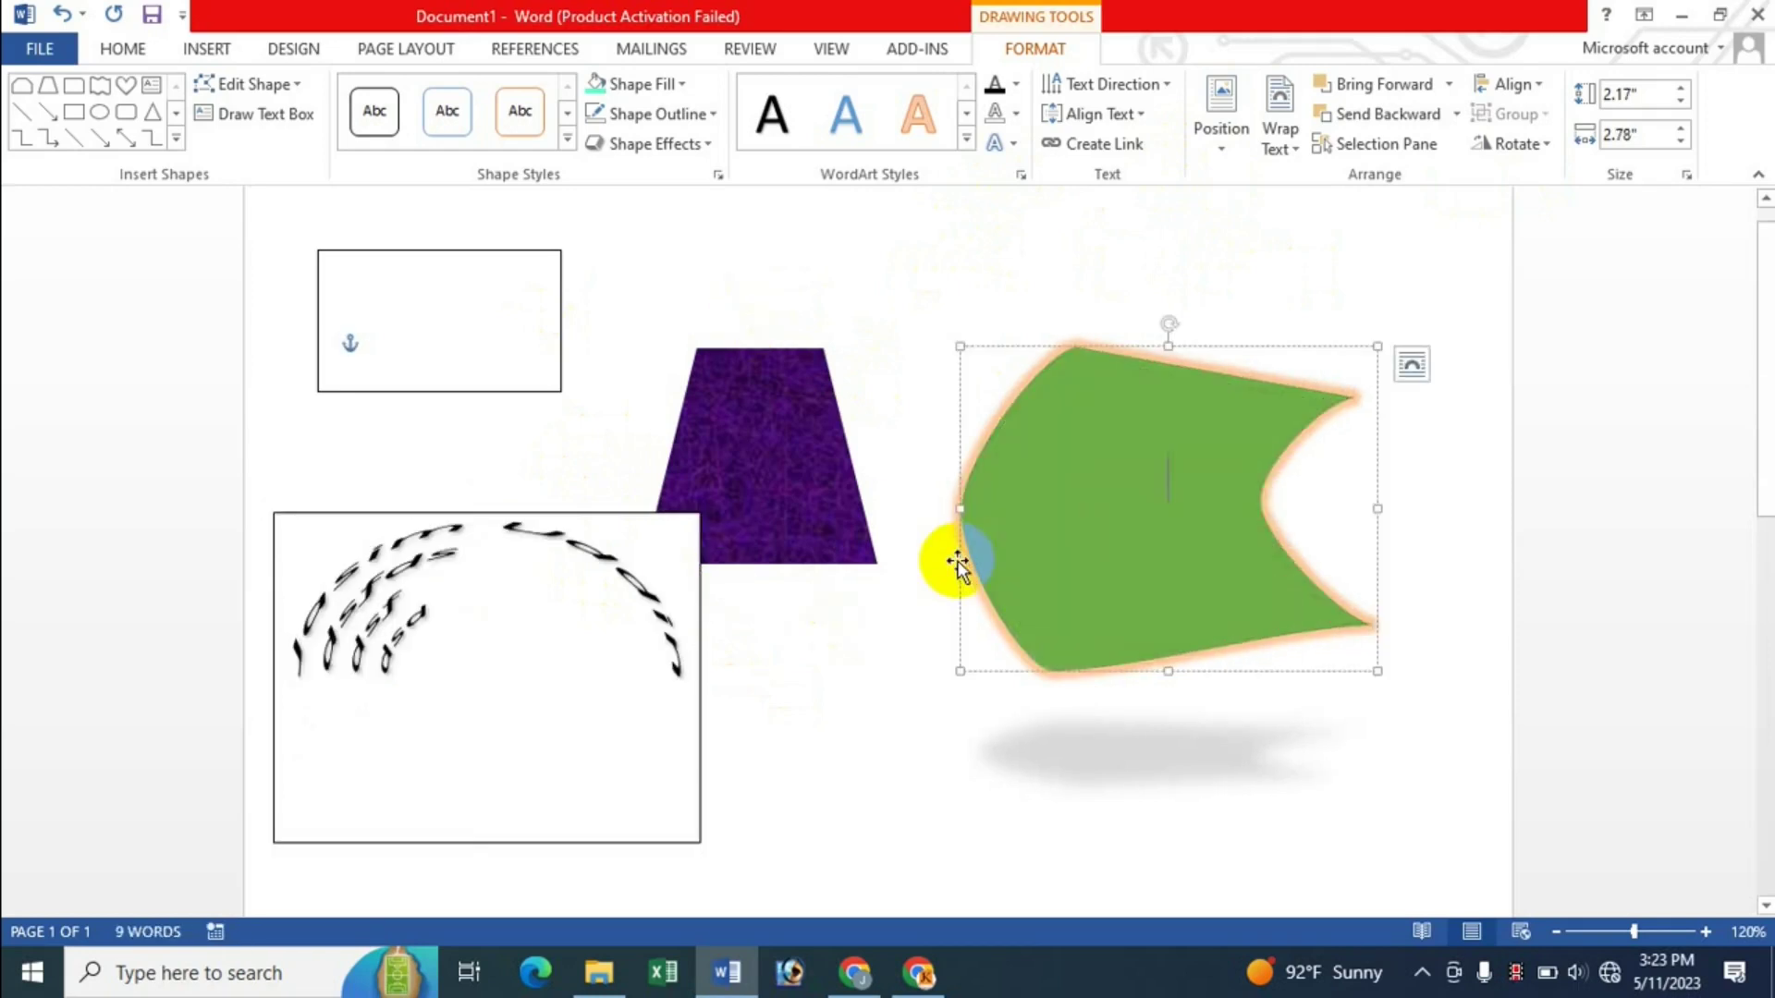
{"action": "left_click", "coordinate": [1081, 479]}
{"action": "left_click", "coordinate": [773, 416]}
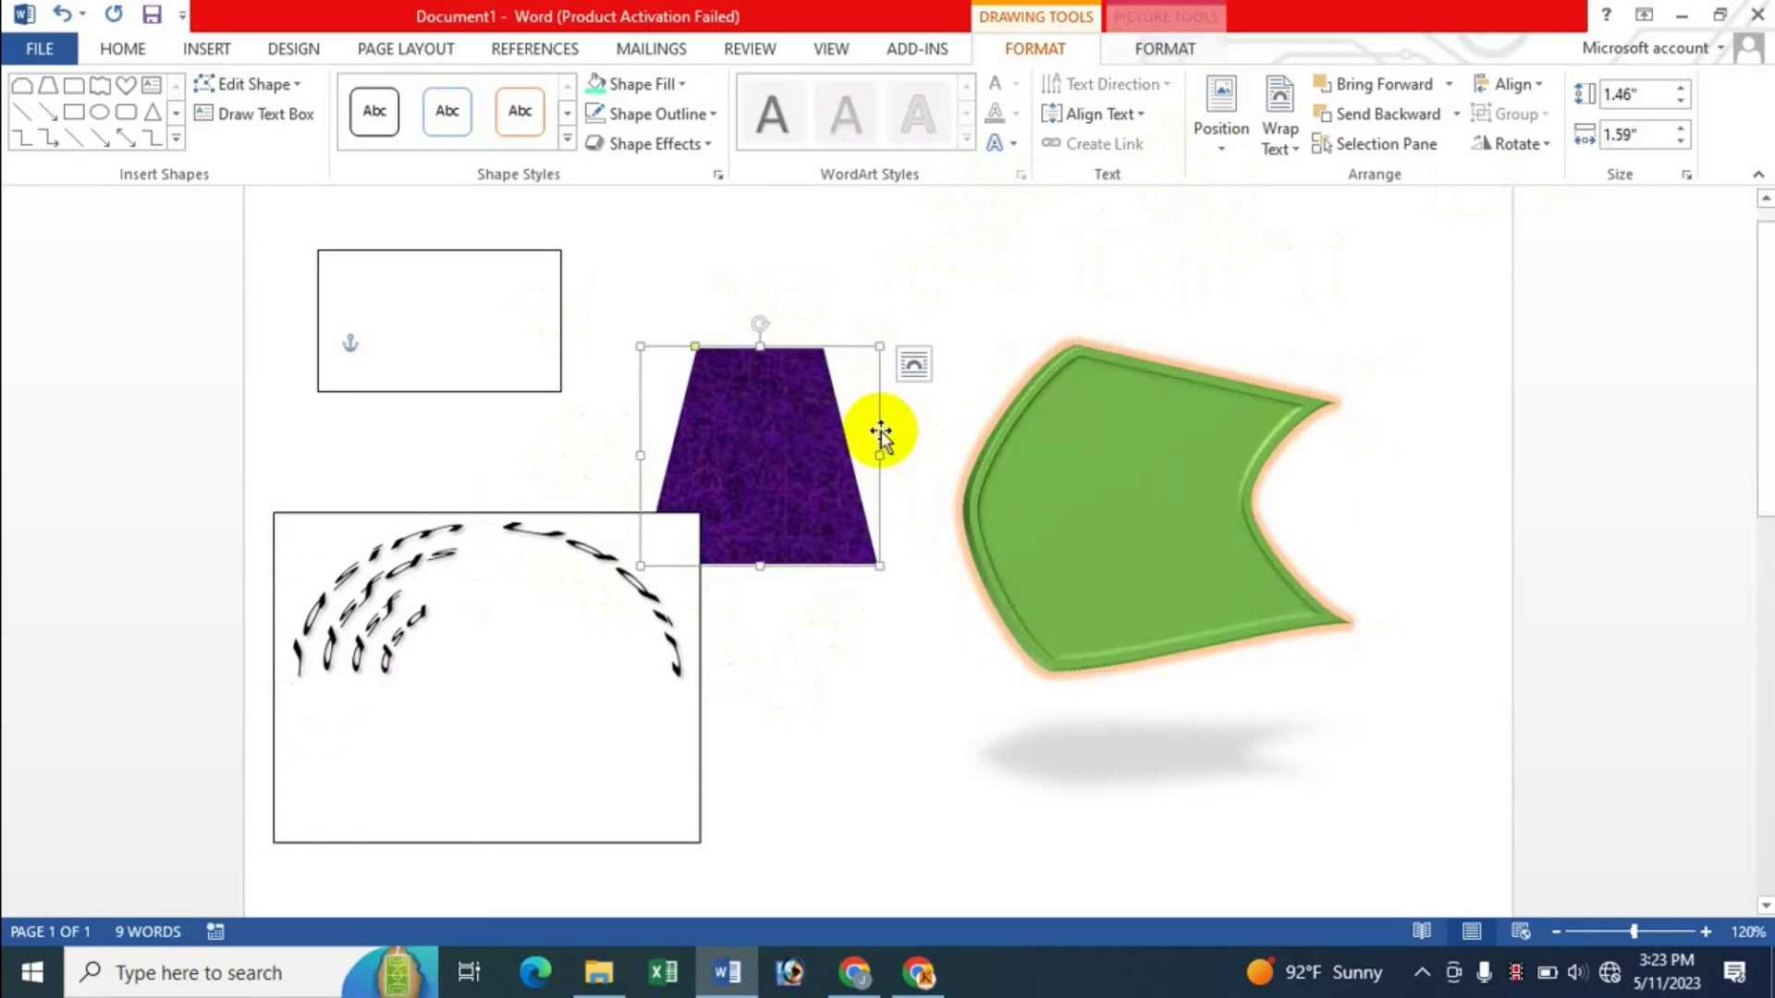
{"action": "left_click", "coordinate": [1116, 435]}
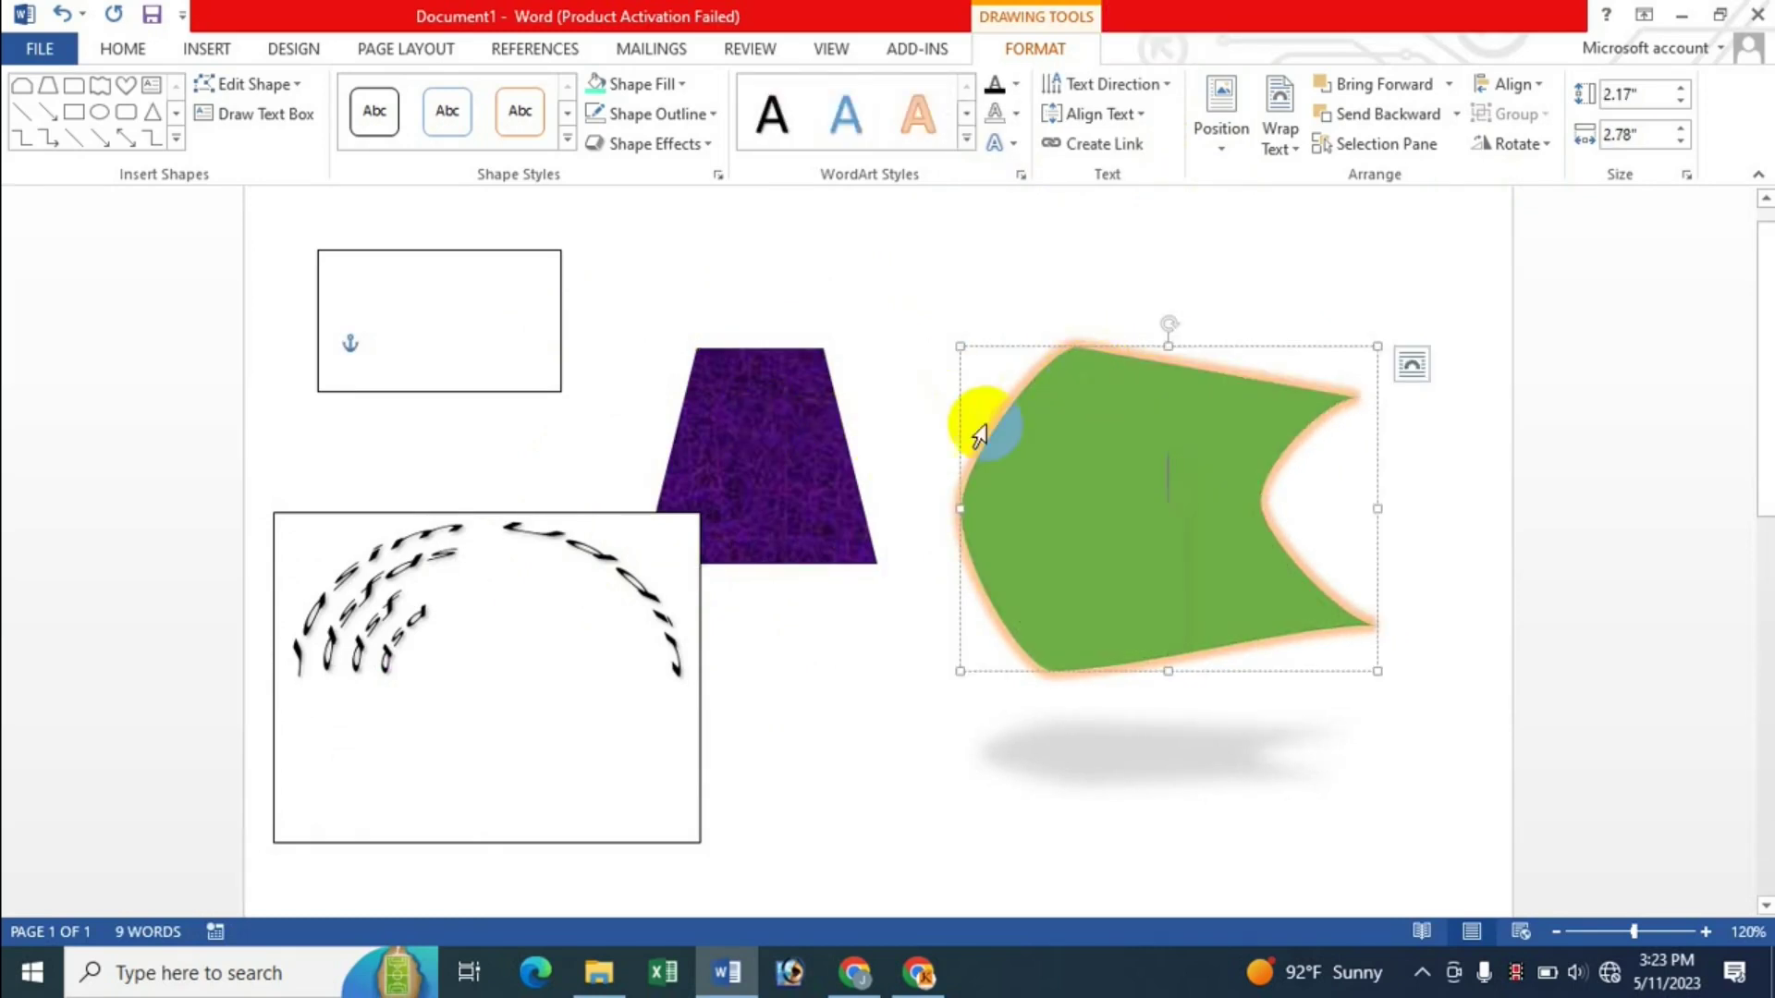
{"action": "left_click", "coordinate": [1085, 375]}
Step: Delete the green shape, the empty upper text box and the Jasim Uddin text box
{"action": "key", "text": "Delete"}
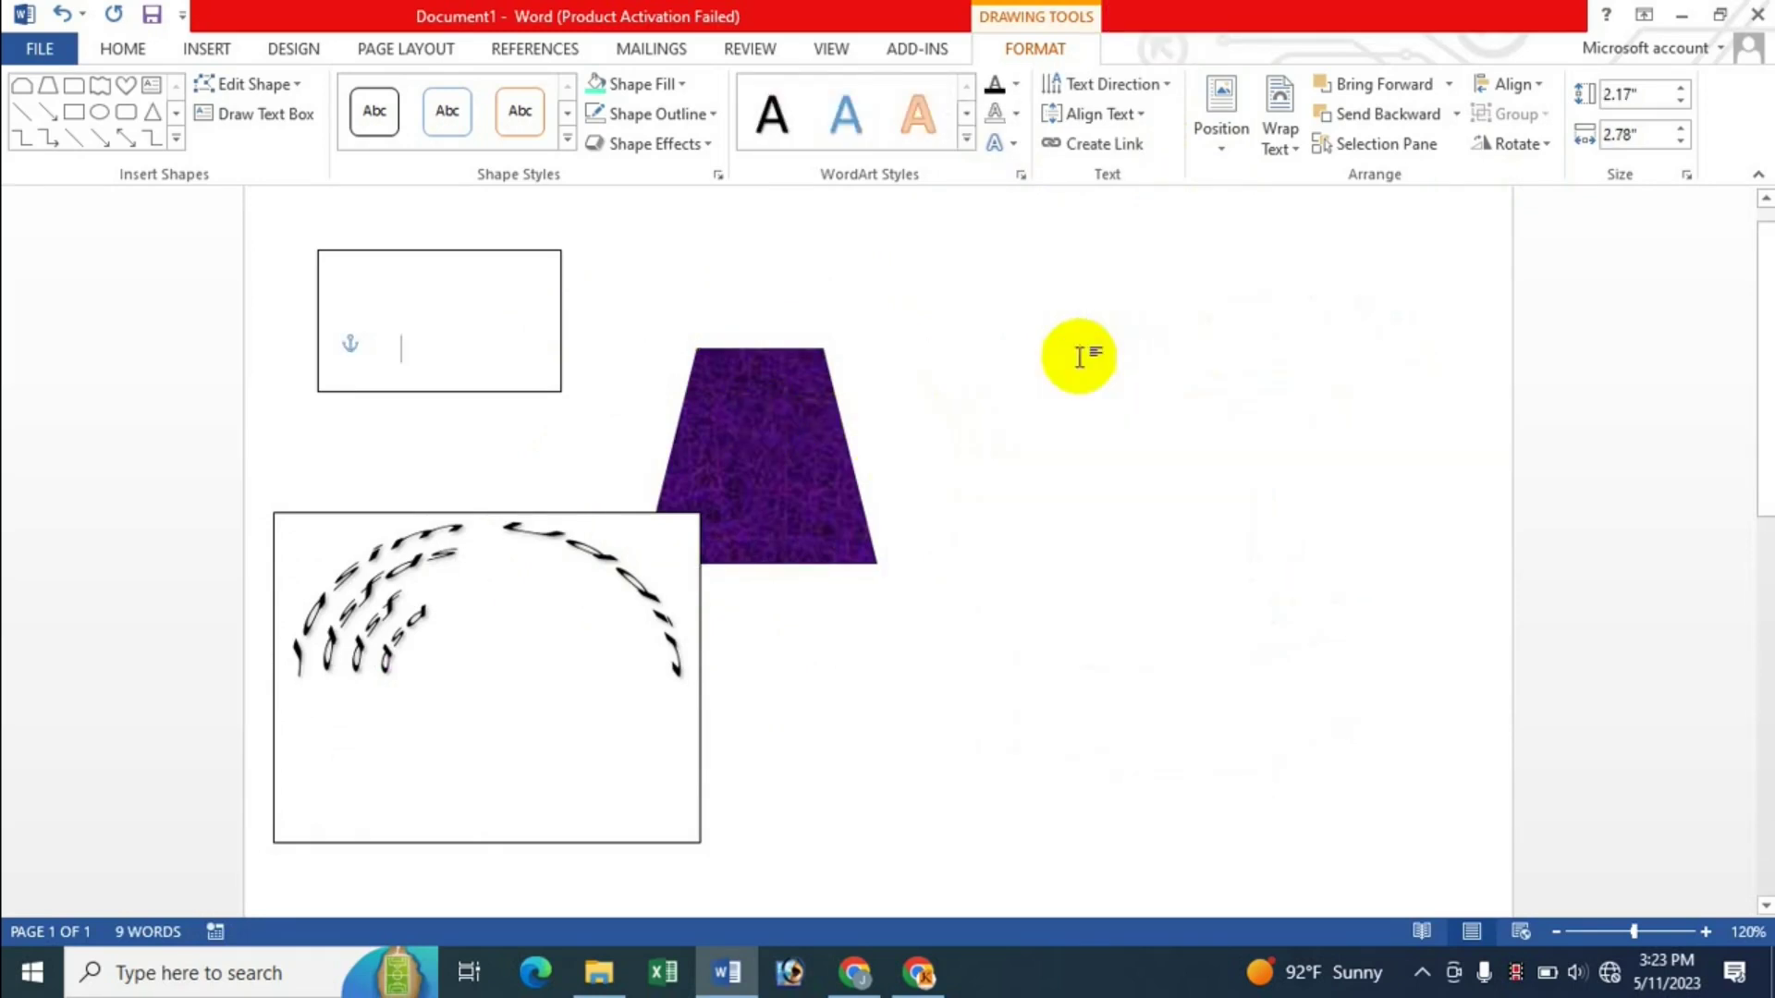
{"action": "left_click", "coordinate": [527, 257]}
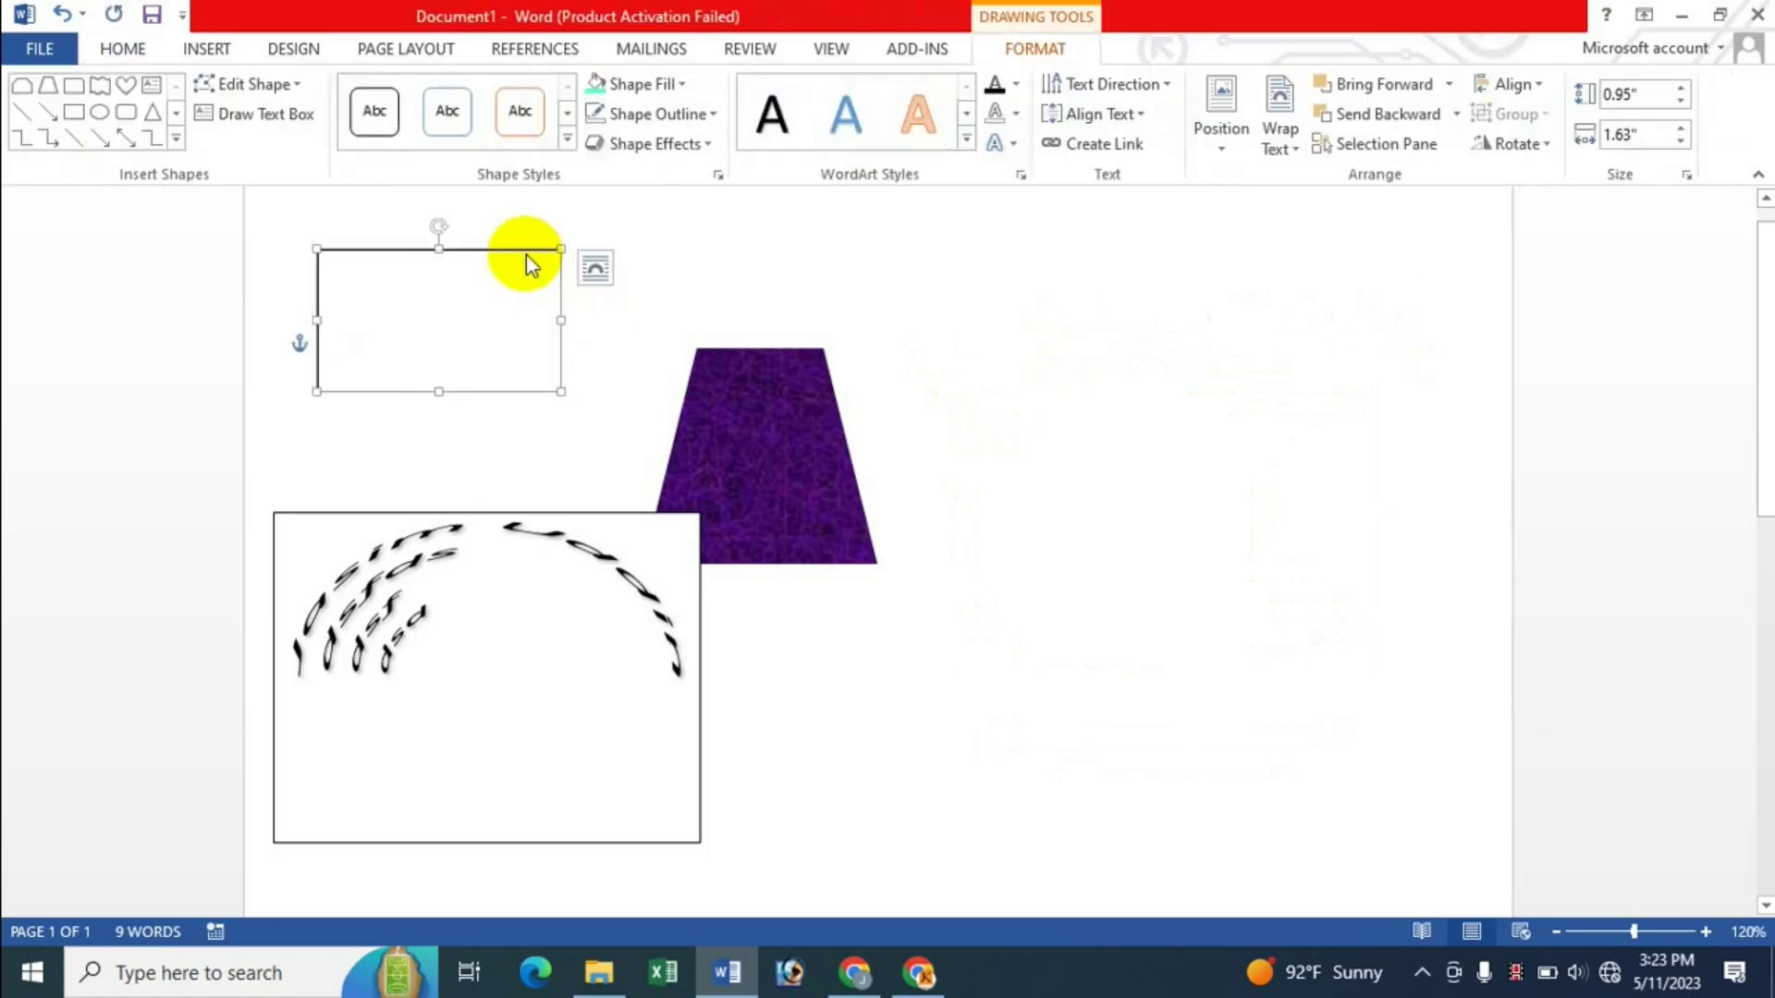
{"action": "key", "text": "Delete"}
{"action": "left_click", "coordinate": [508, 518]}
{"action": "left_click", "coordinate": [509, 514]}
{"action": "key", "text": "Delete"}
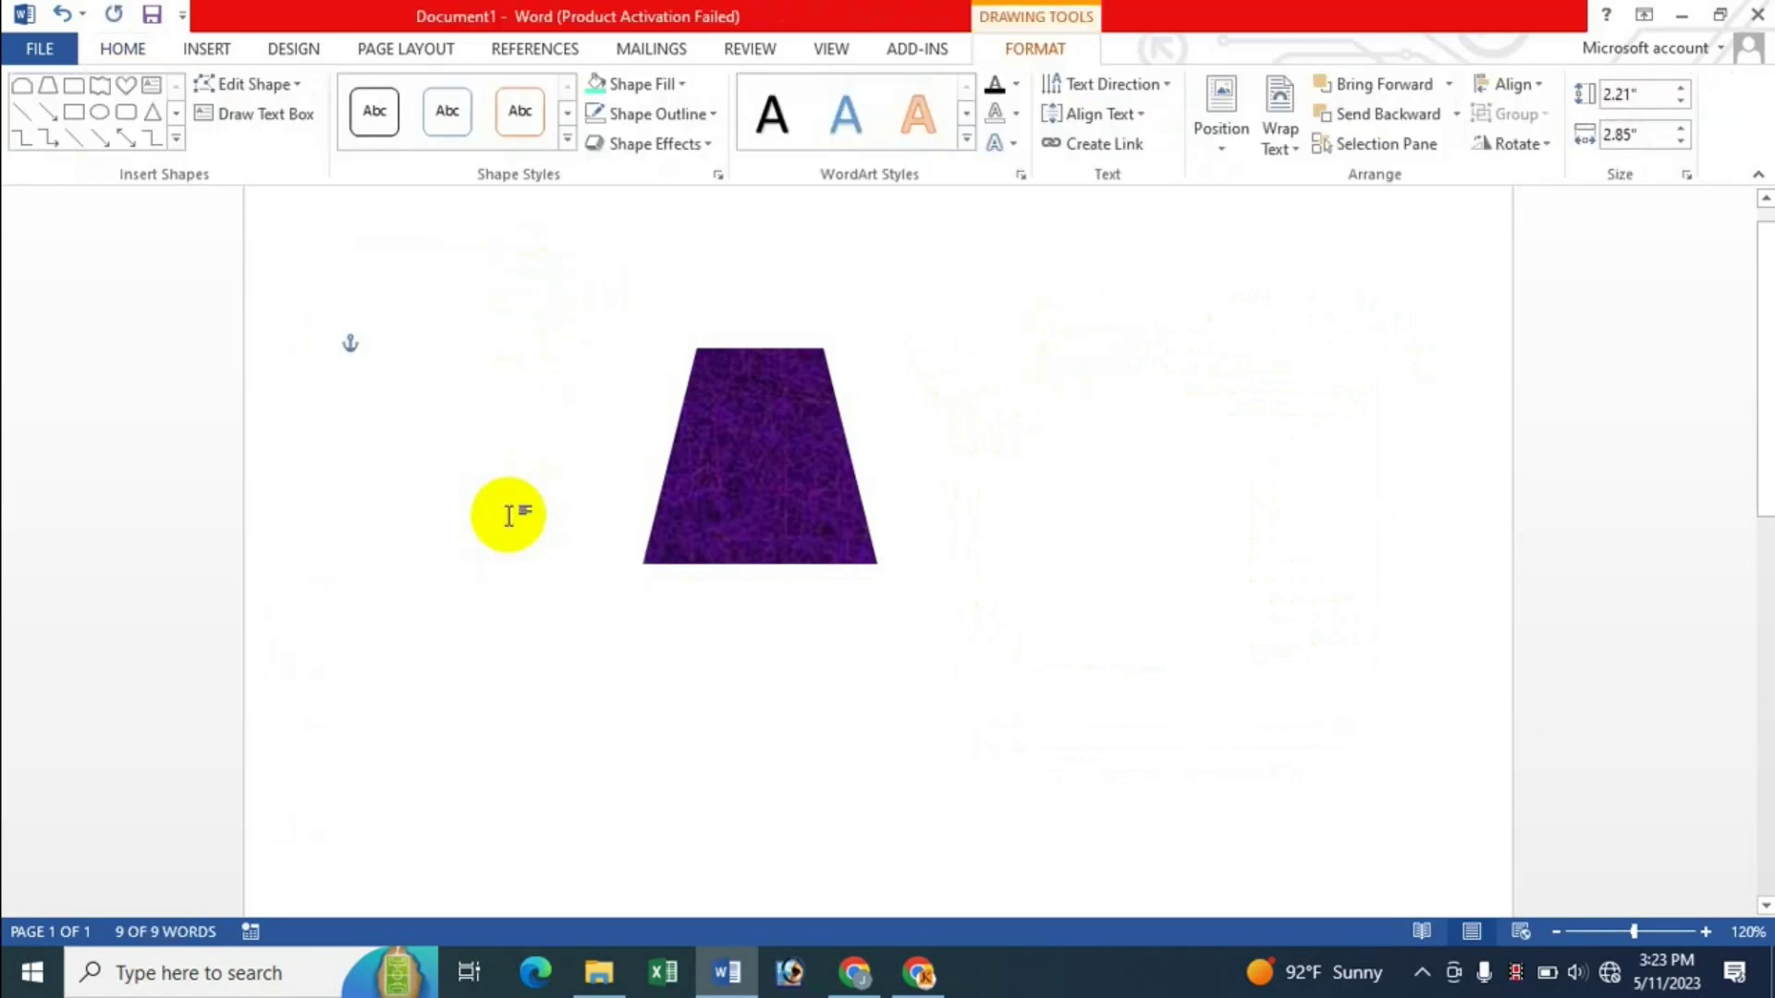
Step: Delete the purple trapezoid, leaving a blank page
{"action": "left_click", "coordinate": [761, 500]}
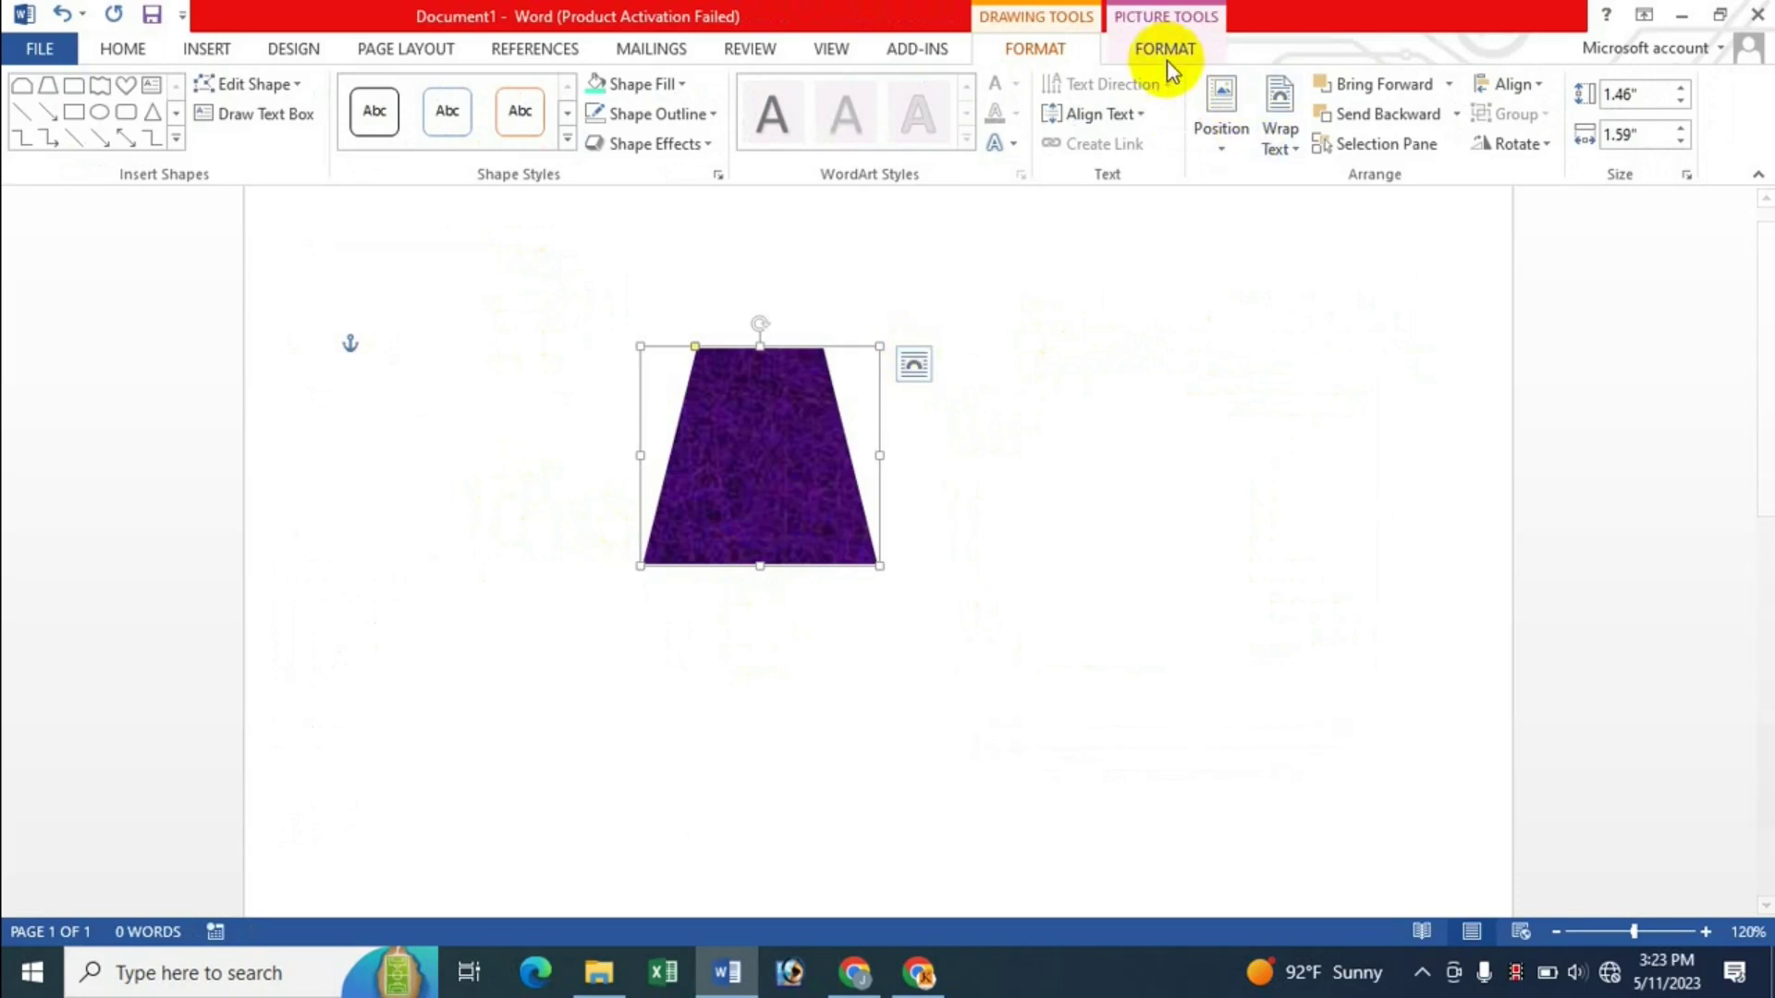
{"action": "mouse_move", "coordinate": [734, 471]}
{"action": "left_mouse_down"}
{"action": "mouse_move", "coordinate": [813, 488]}
{"action": "mouse_move", "coordinate": [771, 489]}
{"action": "left_mouse_up"}
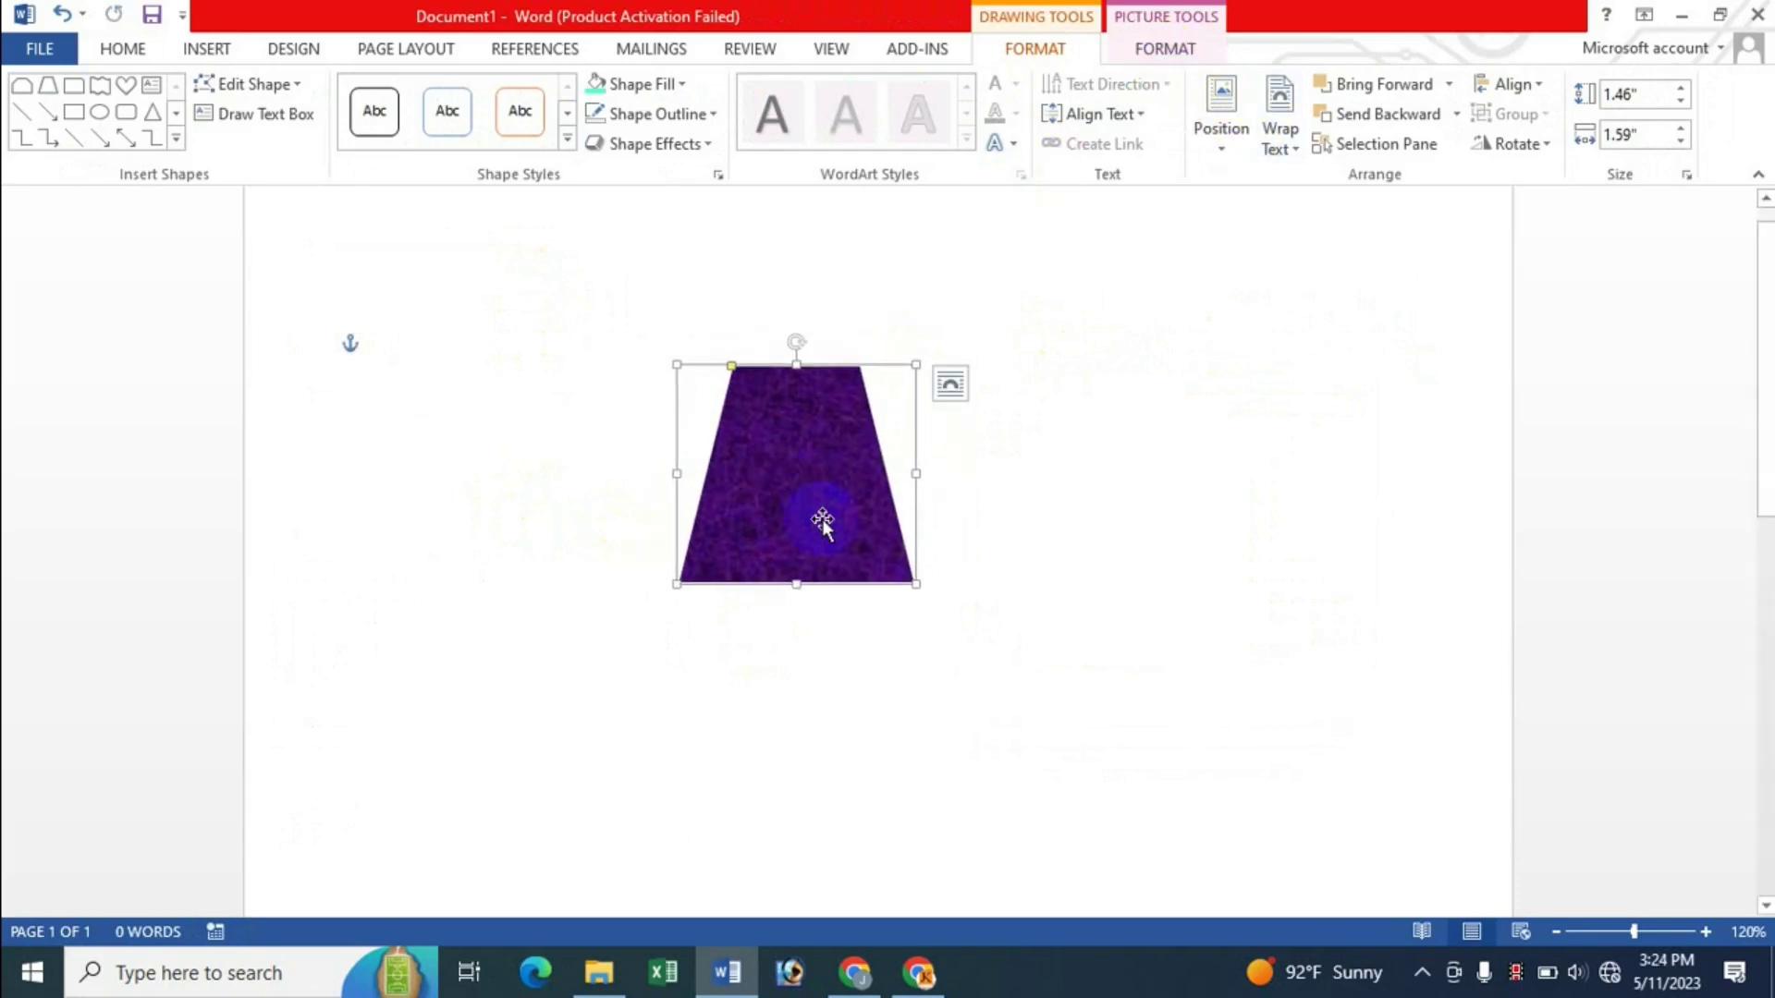
{"action": "key", "text": "Delete"}
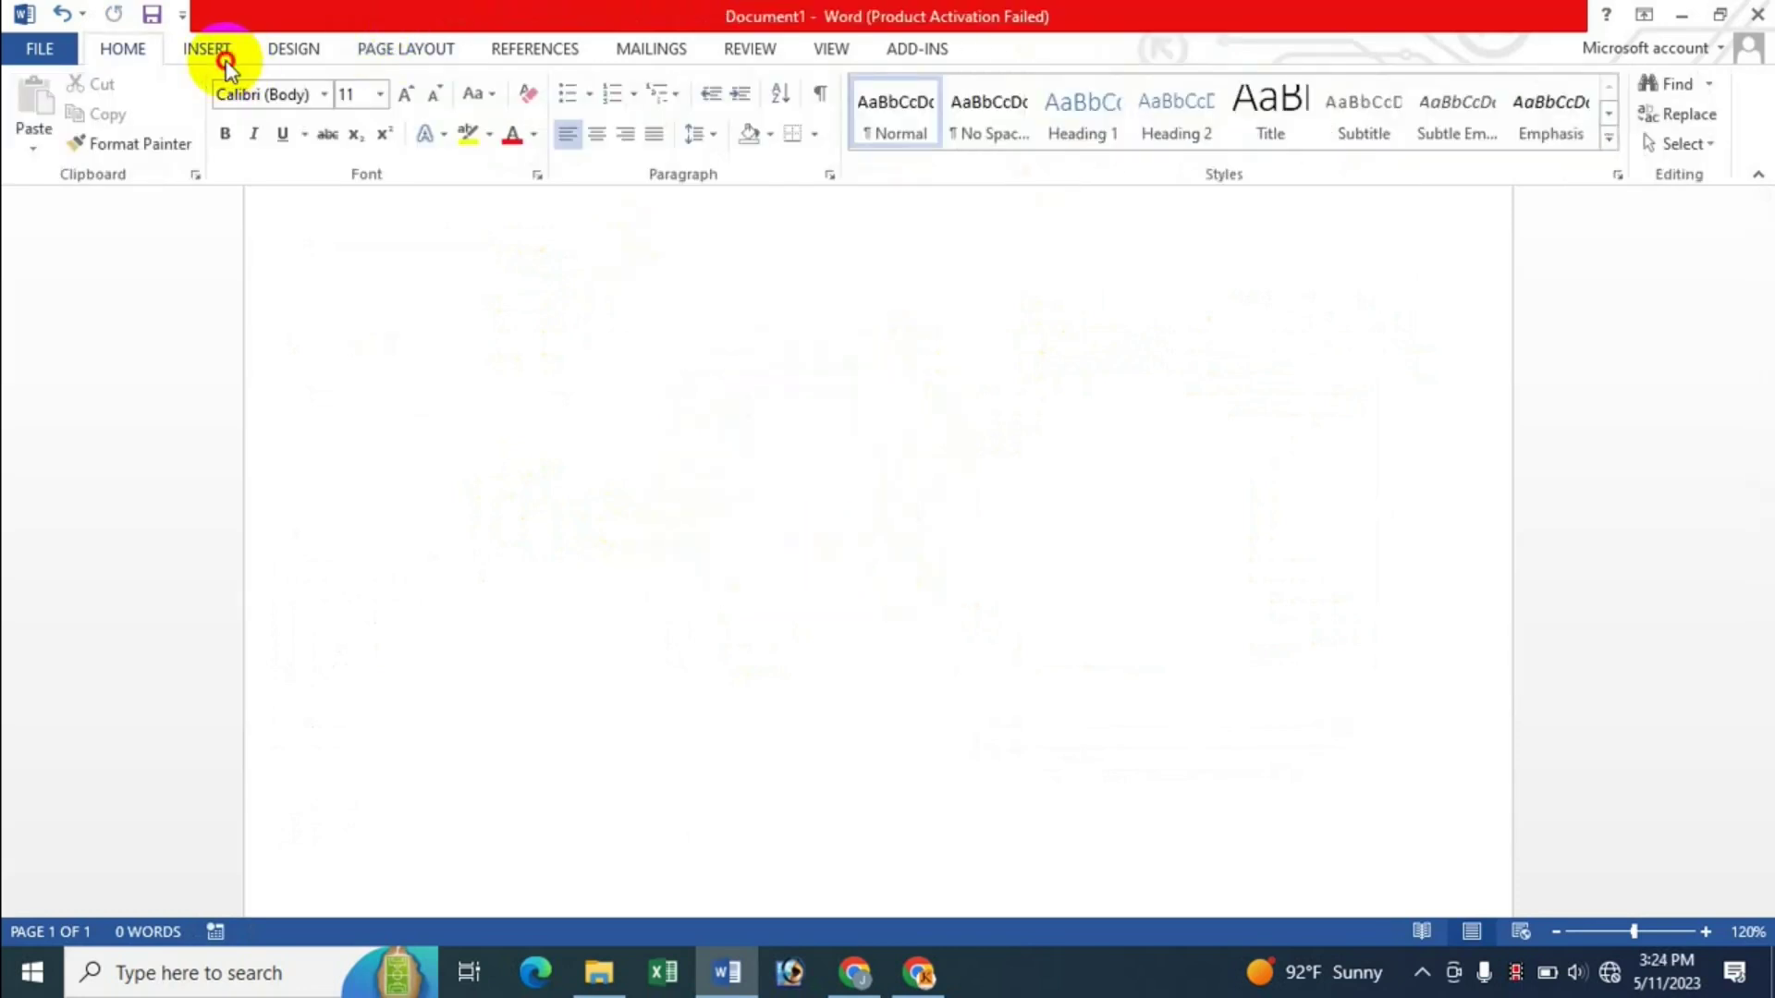
{"action": "left_click", "coordinate": [209, 51]}
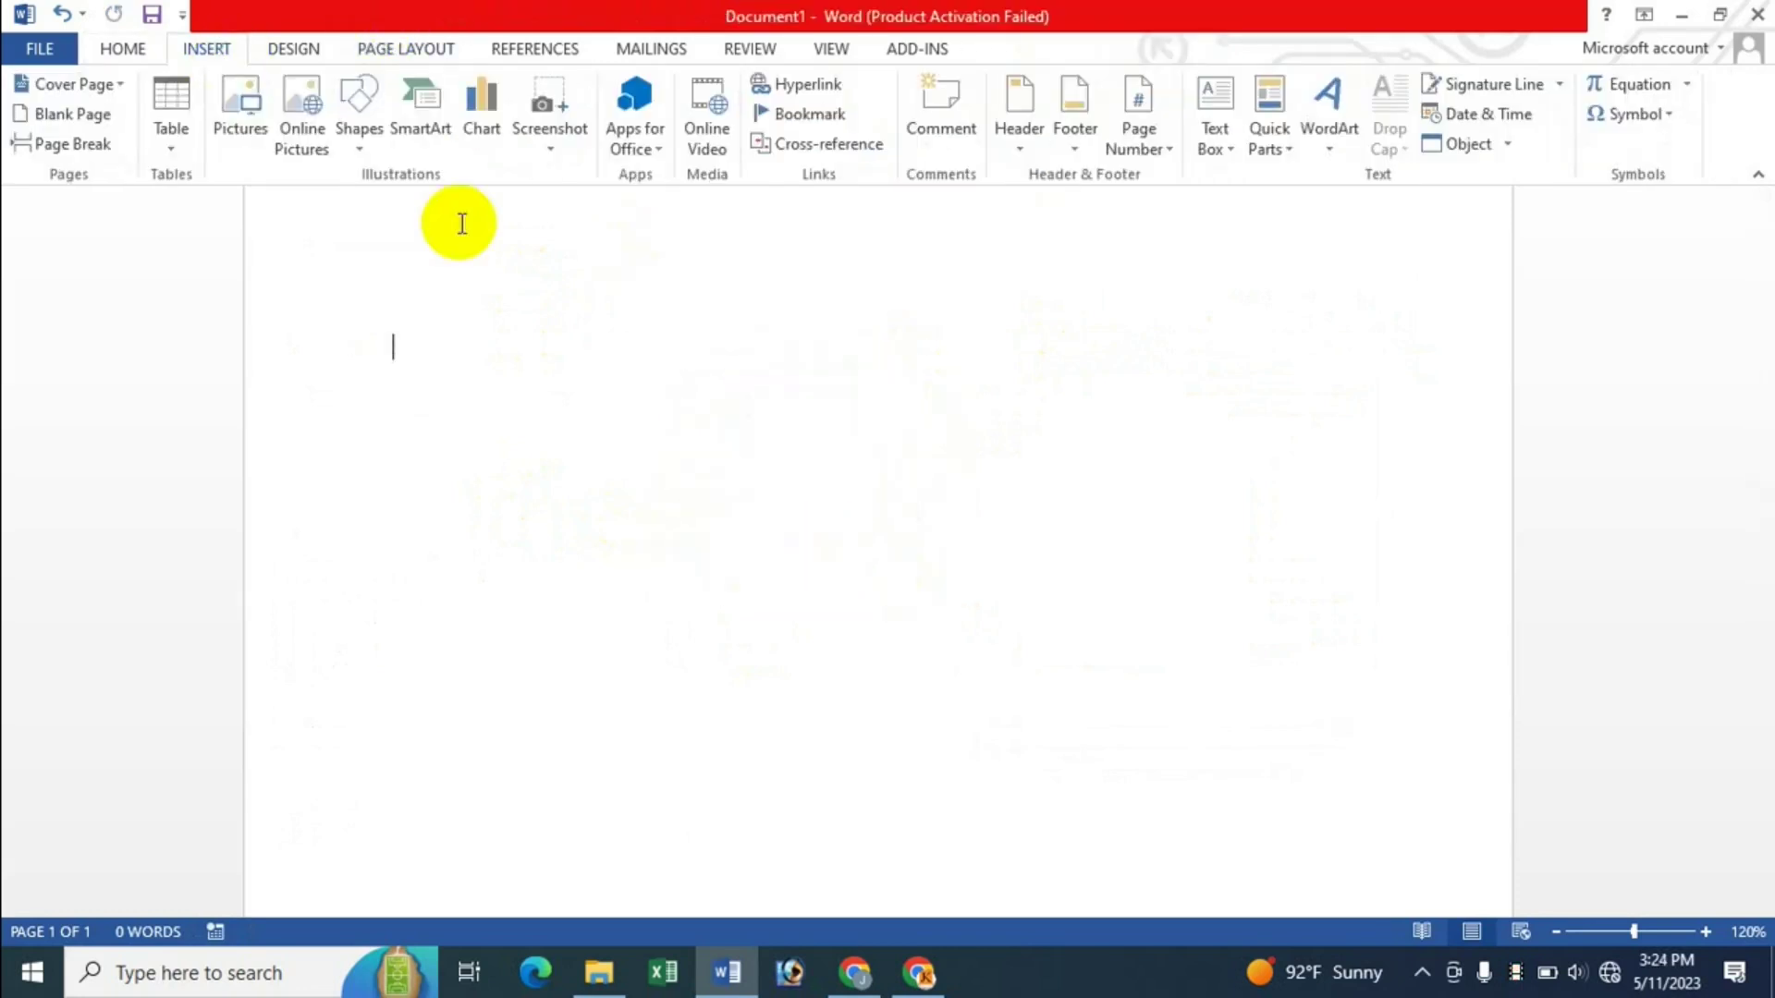
Step: Open the Dhaka Medical College Hospital document from the Documents > MS Word folder
{"action": "left_click", "coordinate": [69, 56]}
{"action": "left_click", "coordinate": [68, 213]}
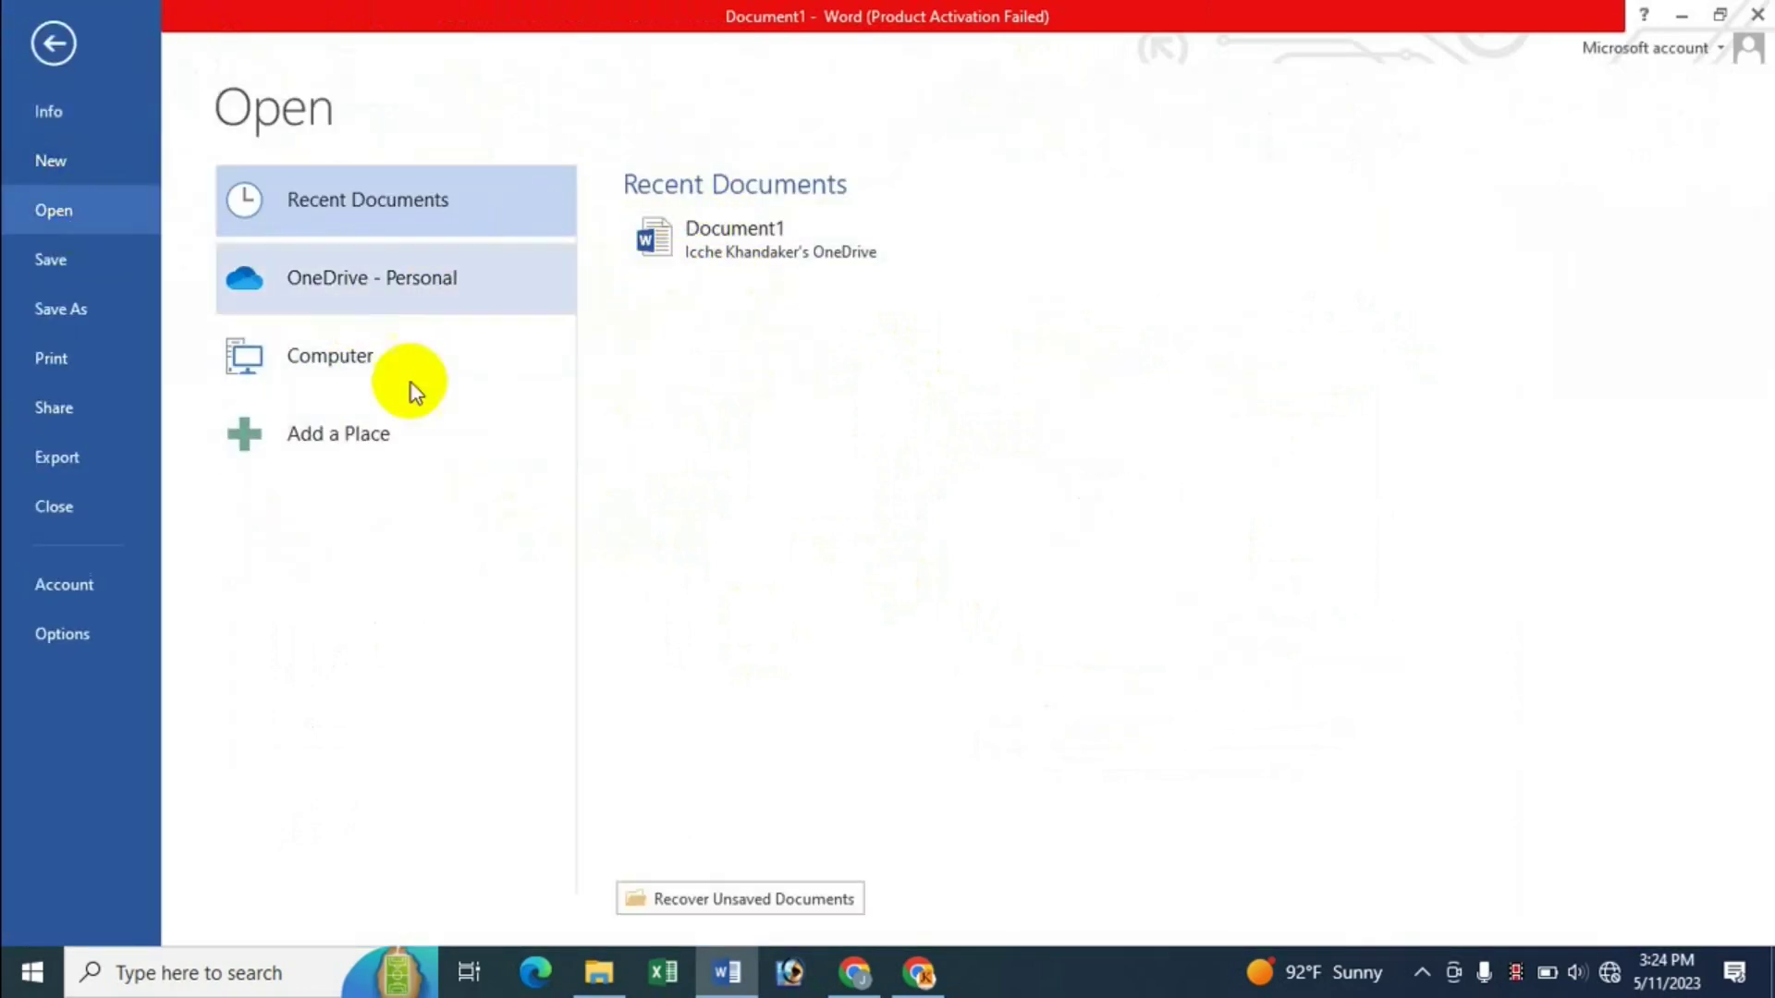
{"action": "left_click", "coordinate": [361, 364]}
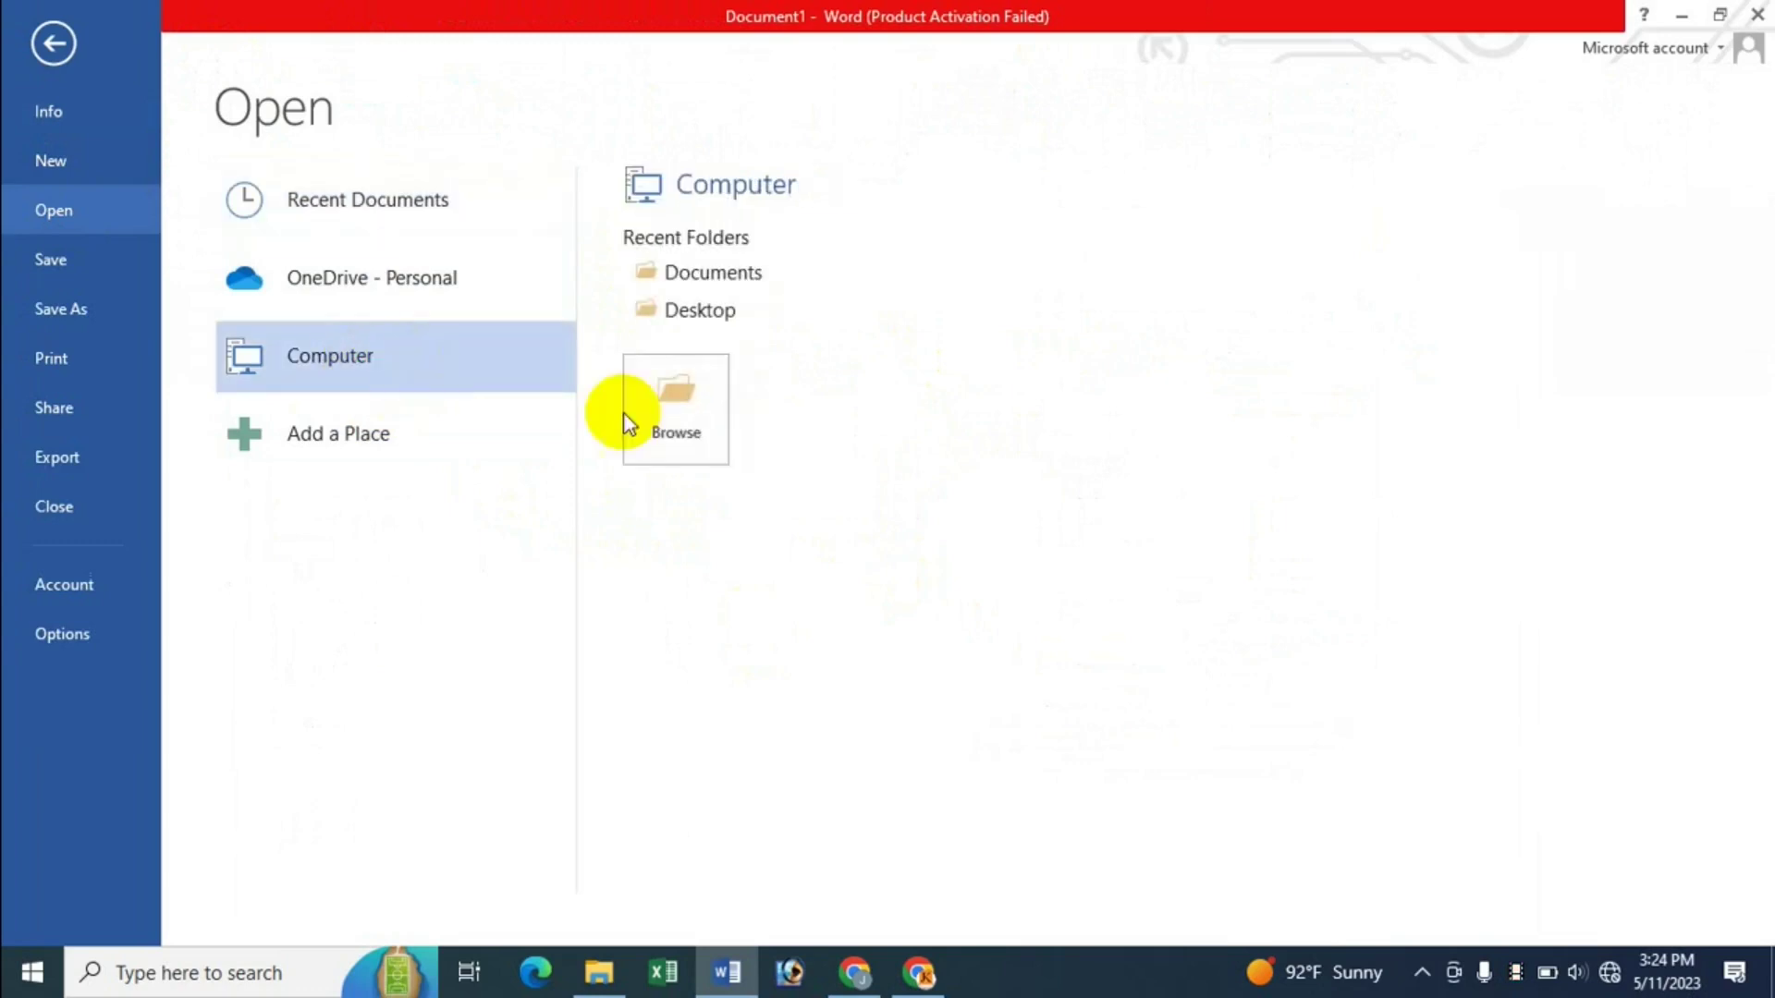
{"action": "left_click", "coordinate": [689, 433]}
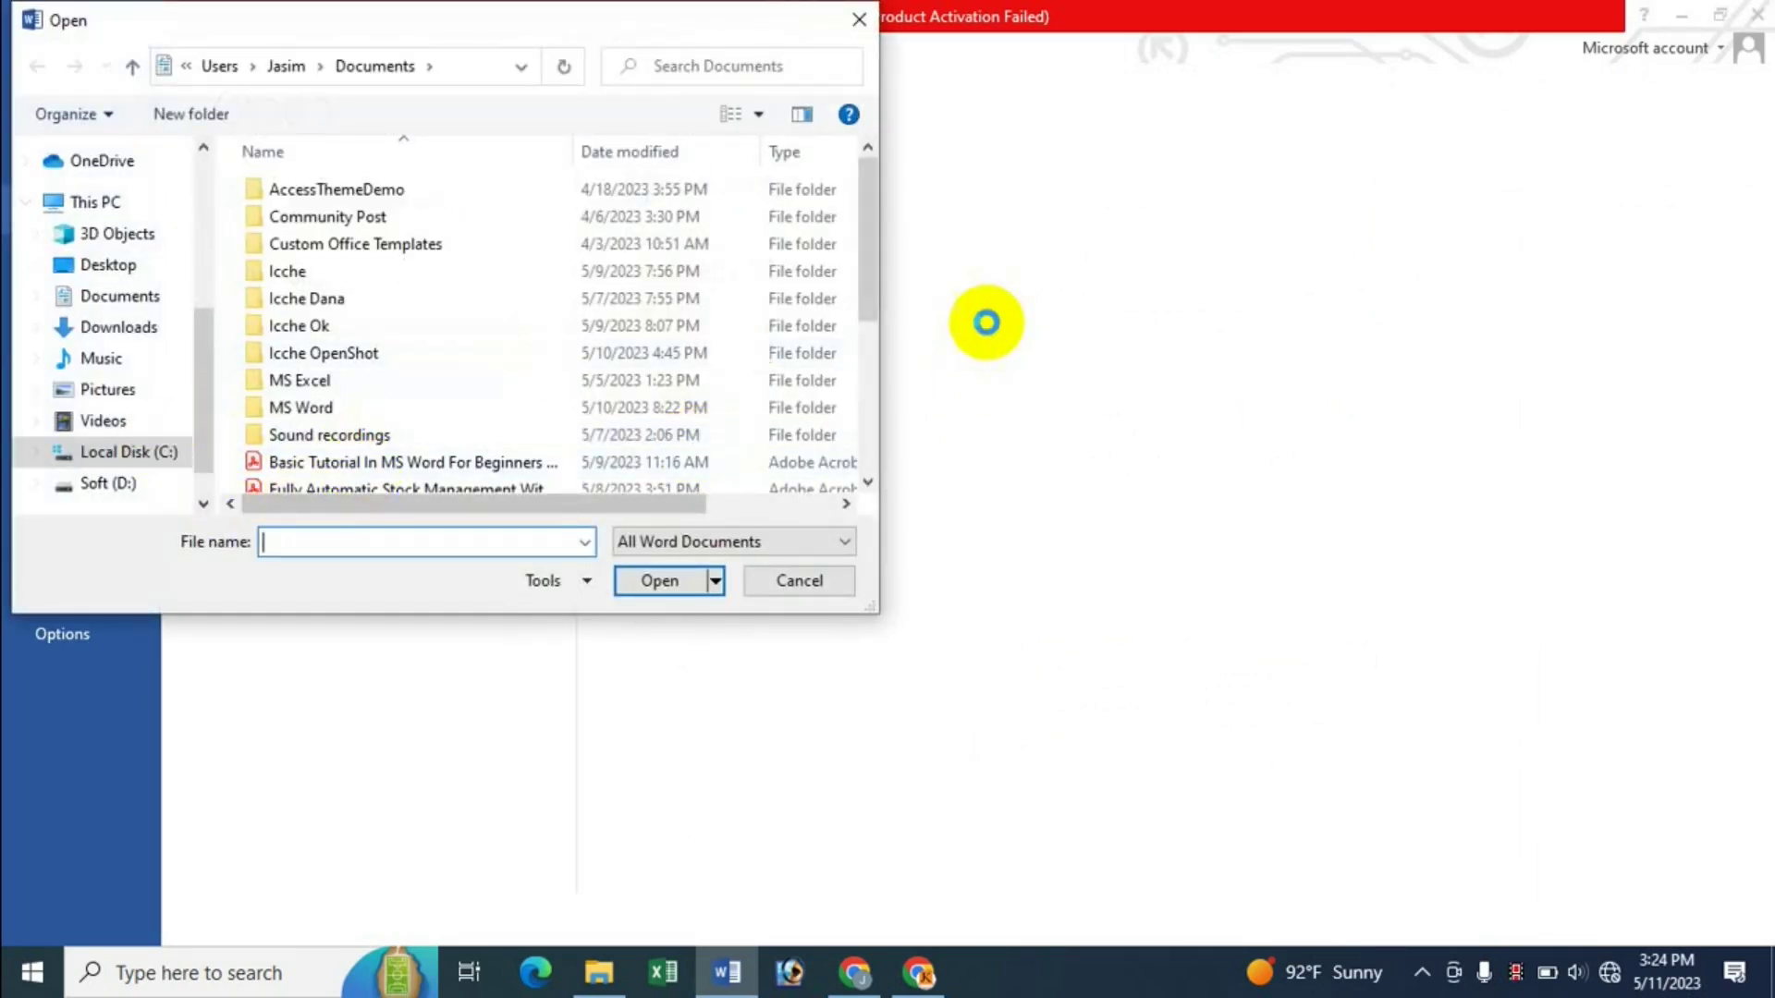
{"action": "mouse_move", "coordinate": [870, 238]}
{"action": "left_mouse_down"}
{"action": "mouse_move", "coordinate": [877, 370]}
{"action": "mouse_move", "coordinate": [297, 178]}
{"action": "left_mouse_up"}
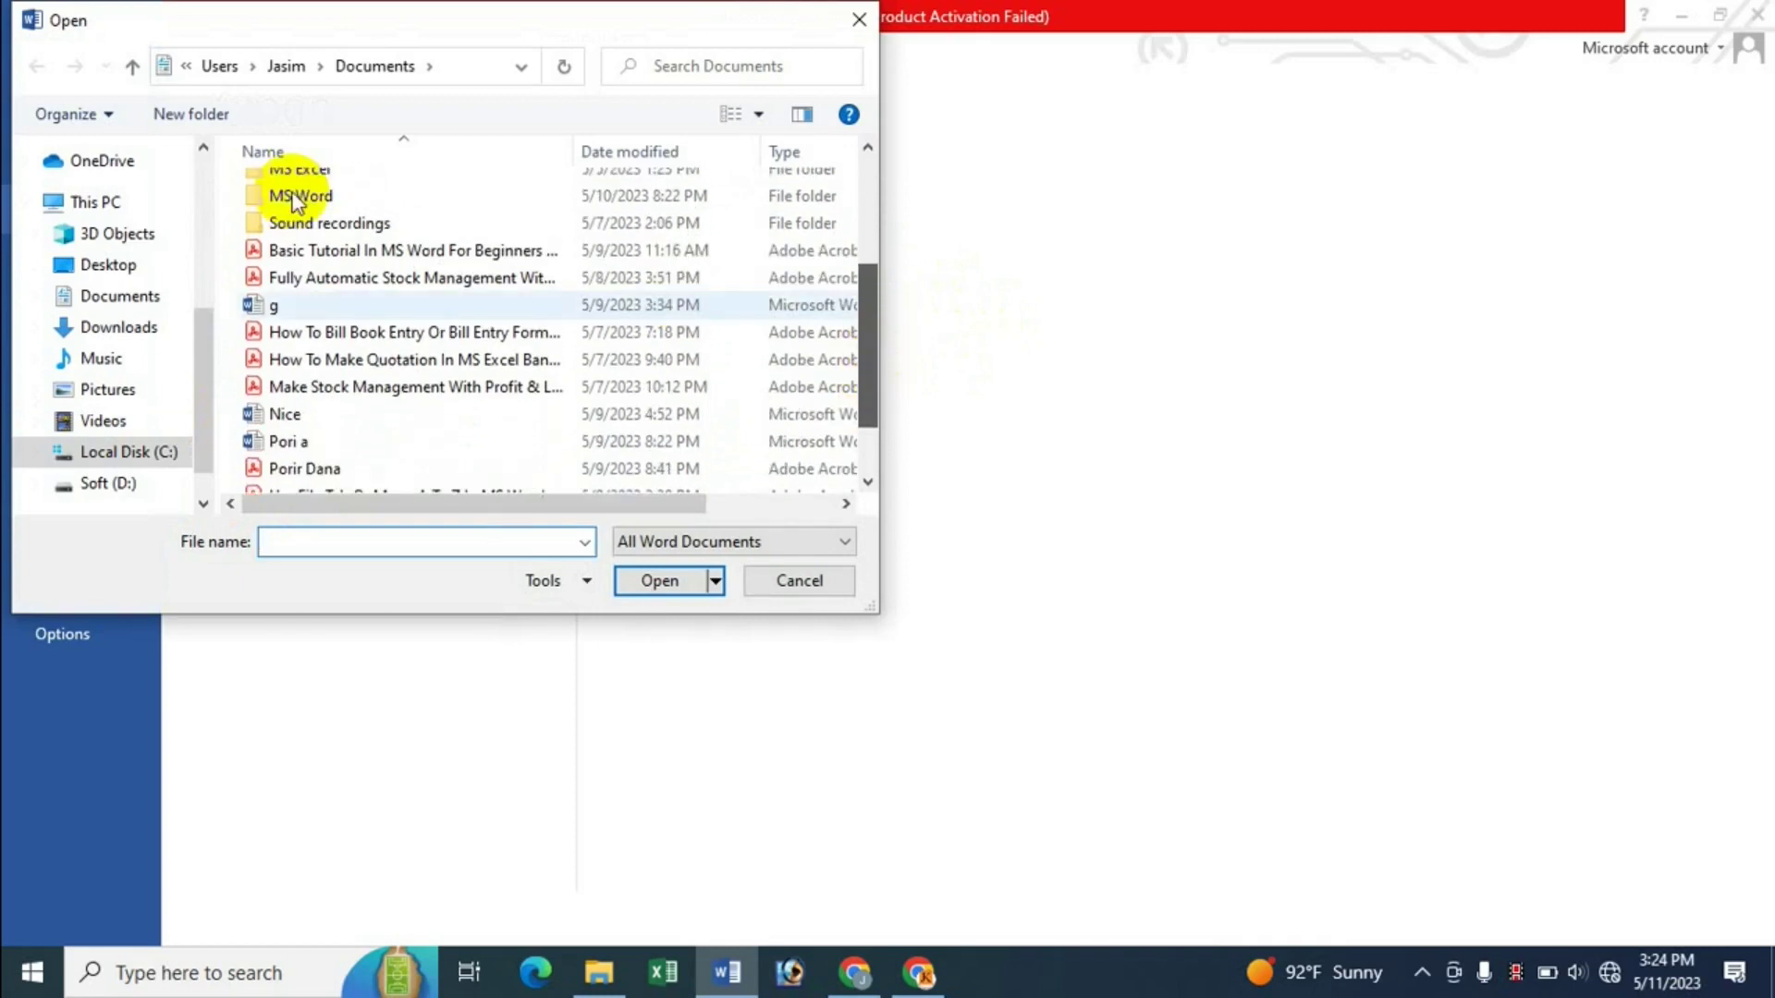
{"action": "double_click", "coordinate": [287, 189]}
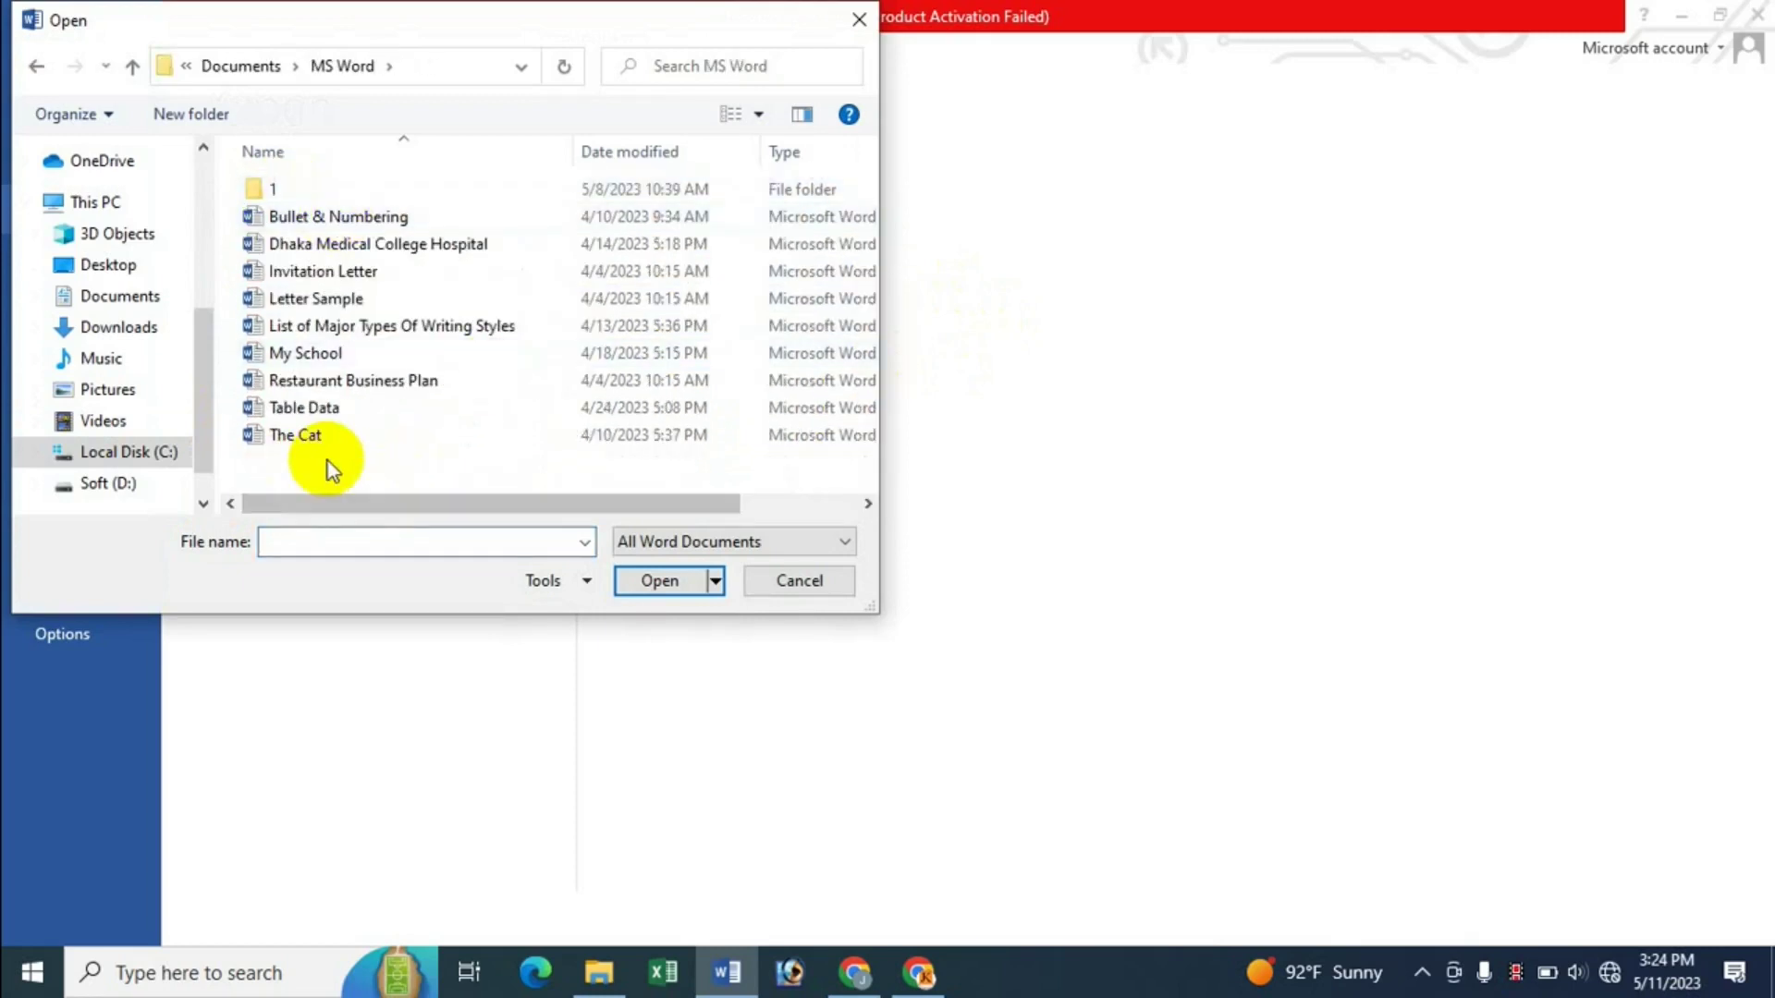
{"action": "left_click", "coordinate": [320, 412]}
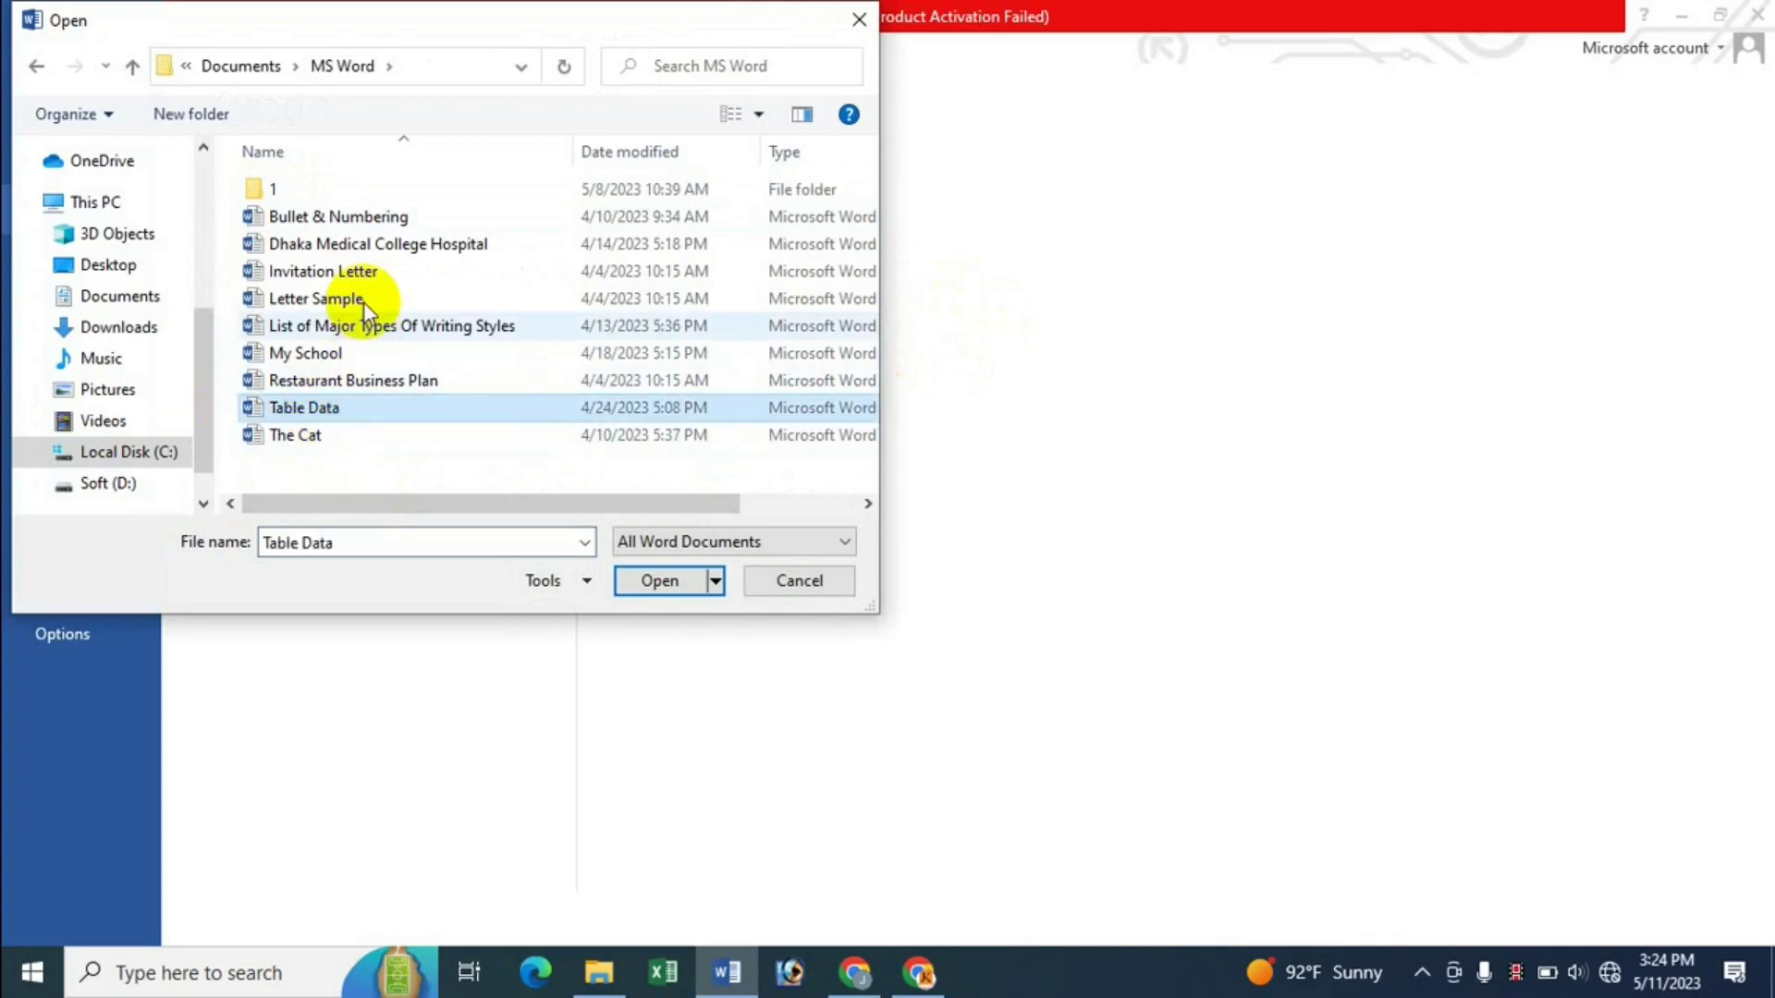
{"action": "left_click", "coordinate": [375, 242]}
{"action": "key", "text": "Escape"}
{"action": "key", "text": "Escape"}
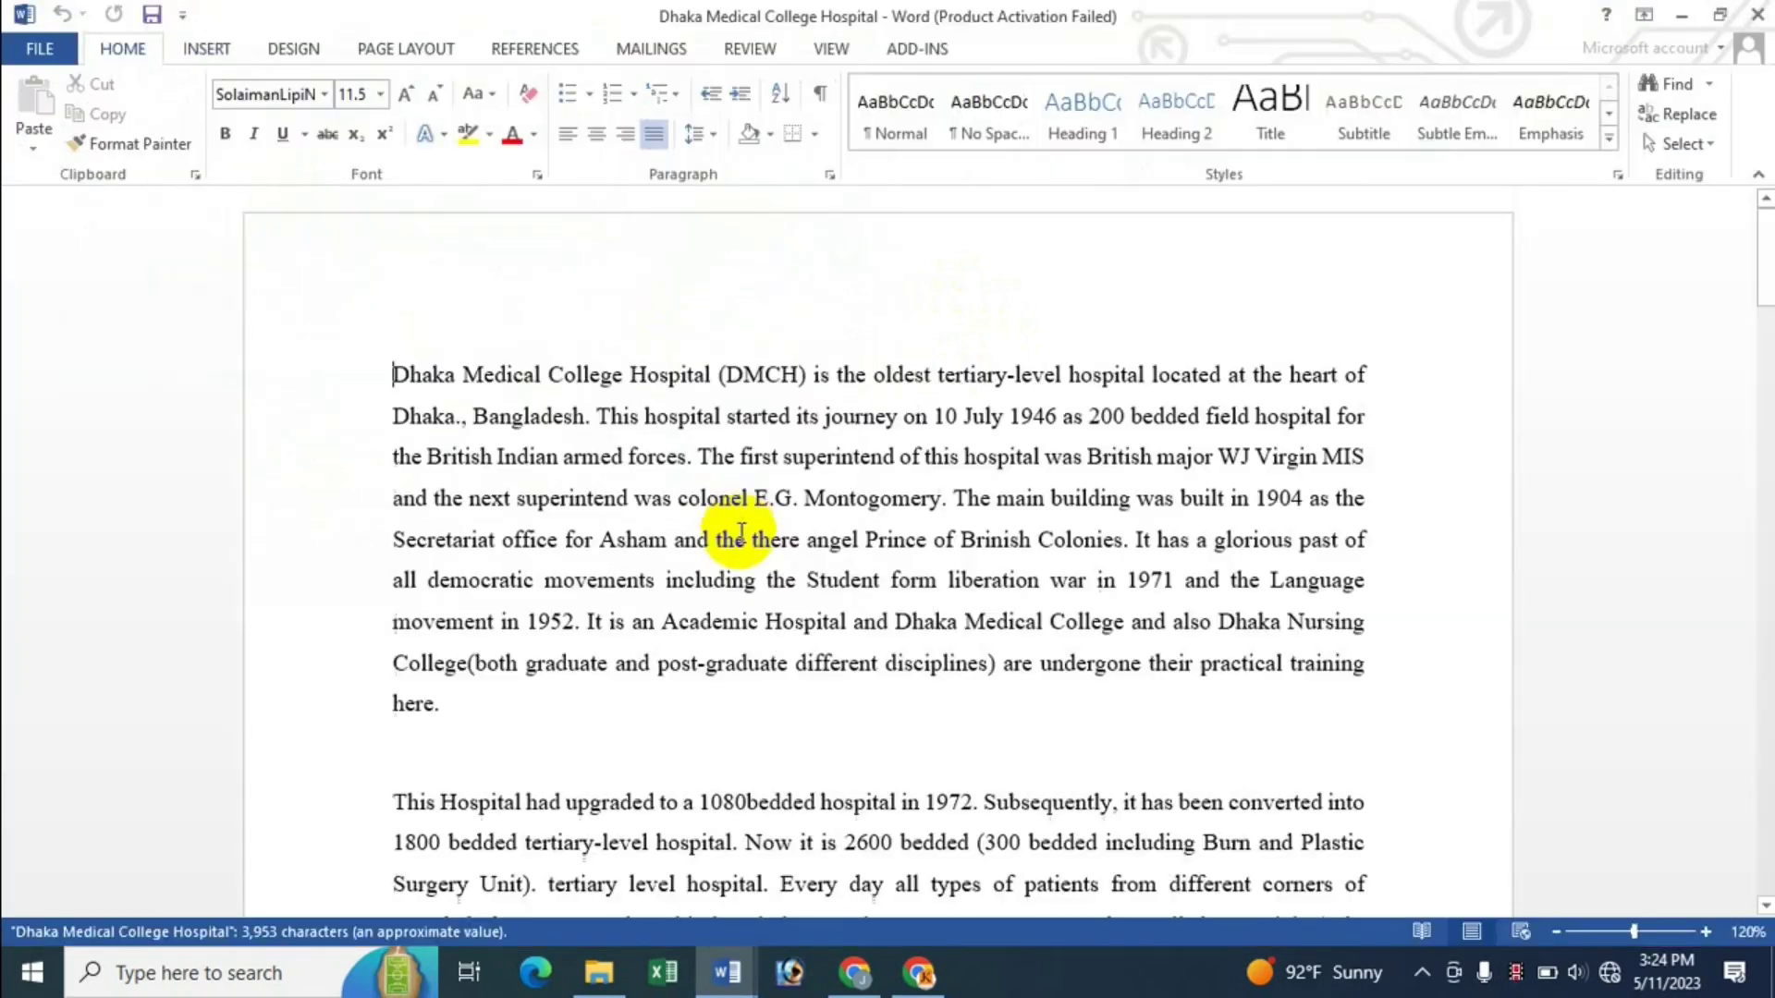
Step: Draw a blue Snip Single Corner Rectangle just below the essay's first paragraph
{"action": "scroll", "coordinate": [637, 674], "scroll_direction": "down", "scroll_amount": 1}
{"action": "scroll", "coordinate": [621, 676], "scroll_direction": "up", "scroll_amount": 1}
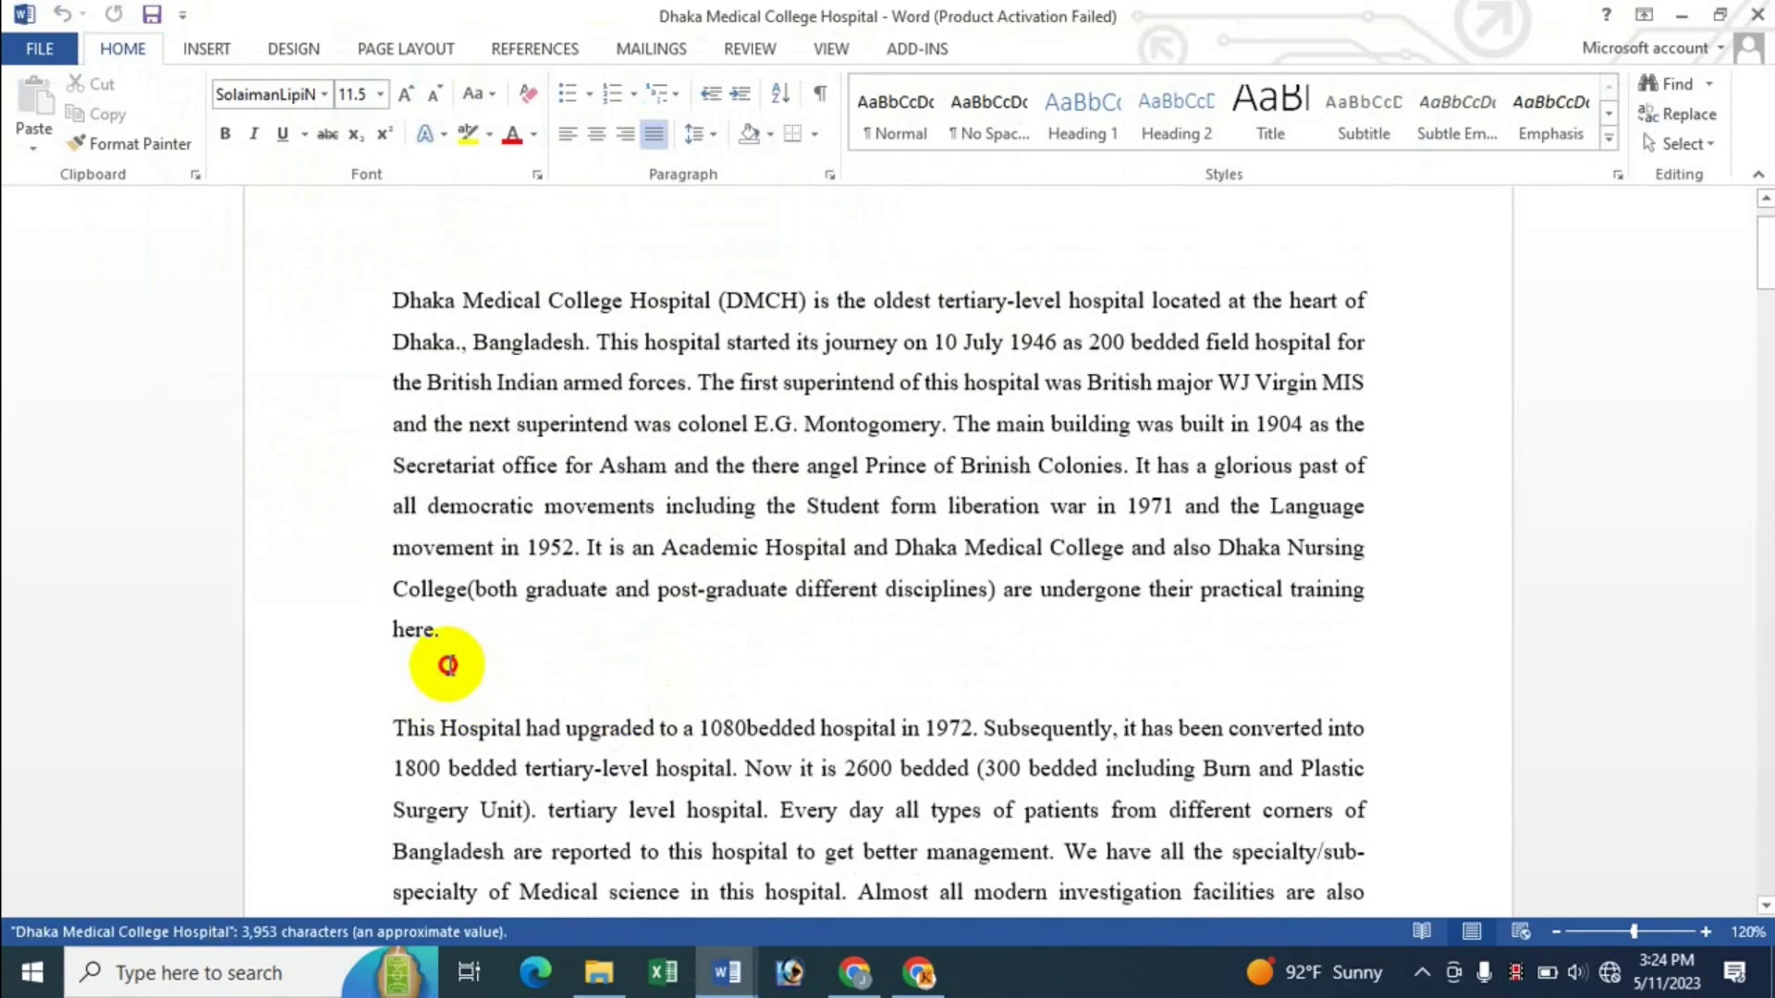
{"action": "left_click", "coordinate": [423, 630]}
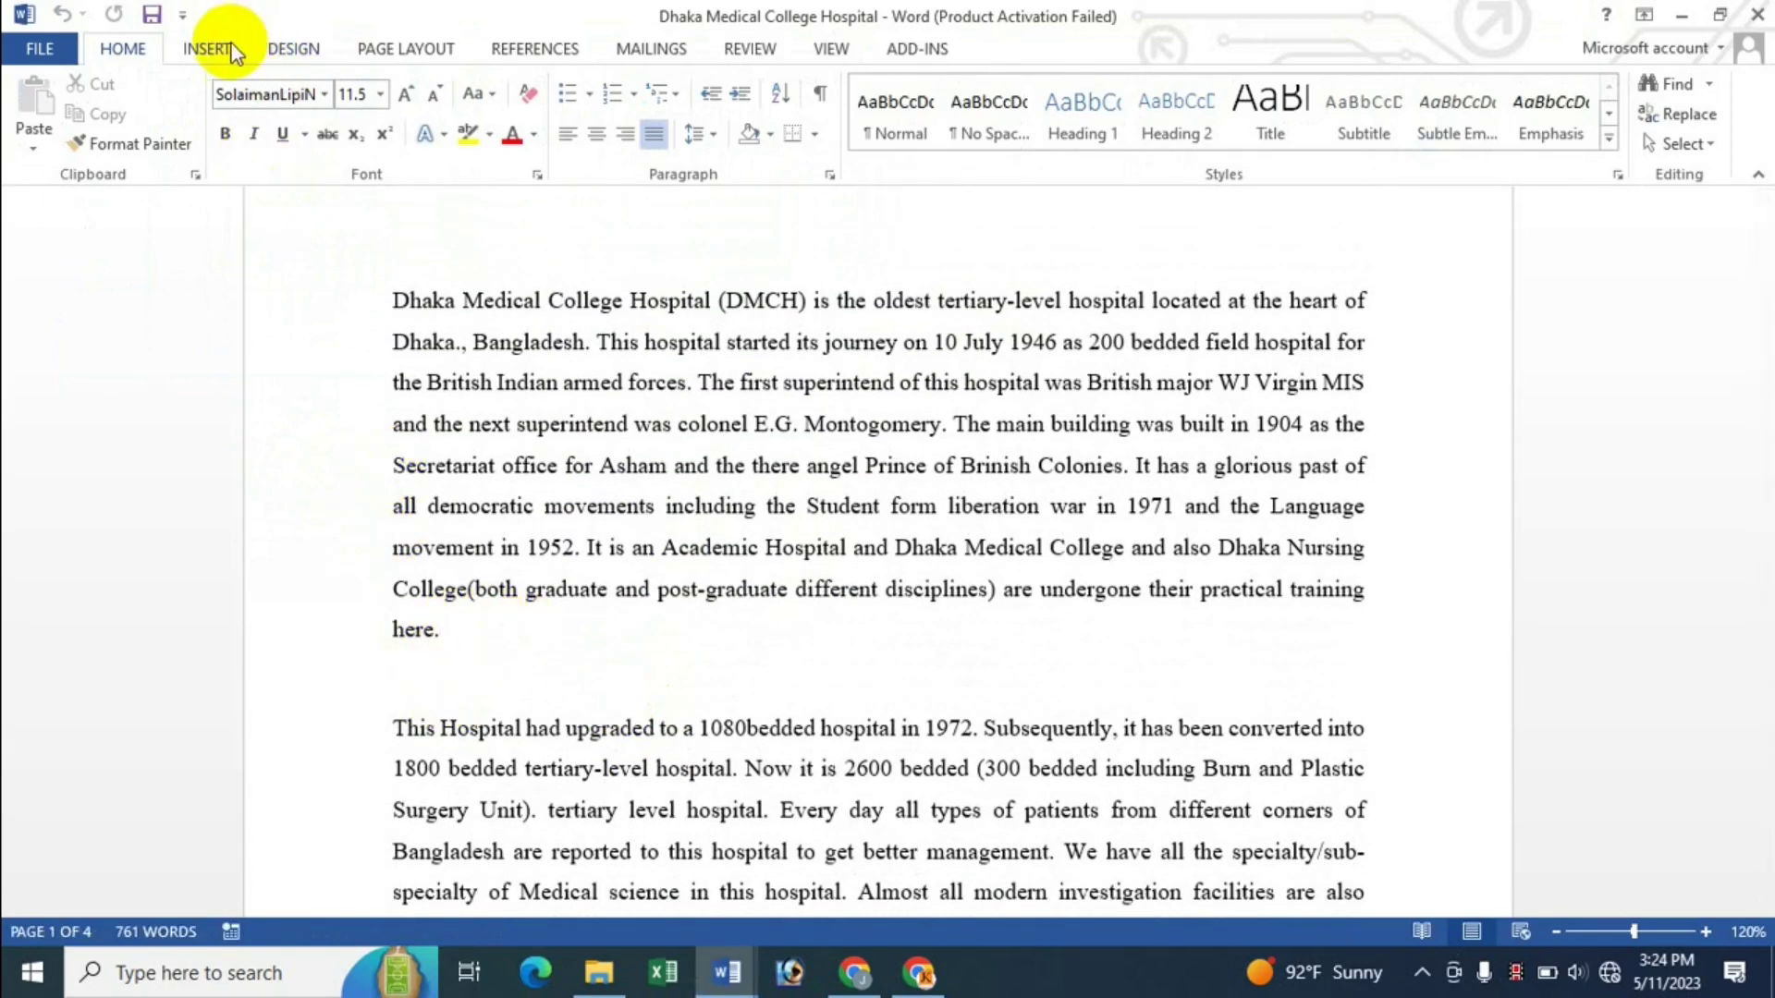
{"action": "left_click", "coordinate": [206, 48]}
{"action": "left_click", "coordinate": [359, 123]}
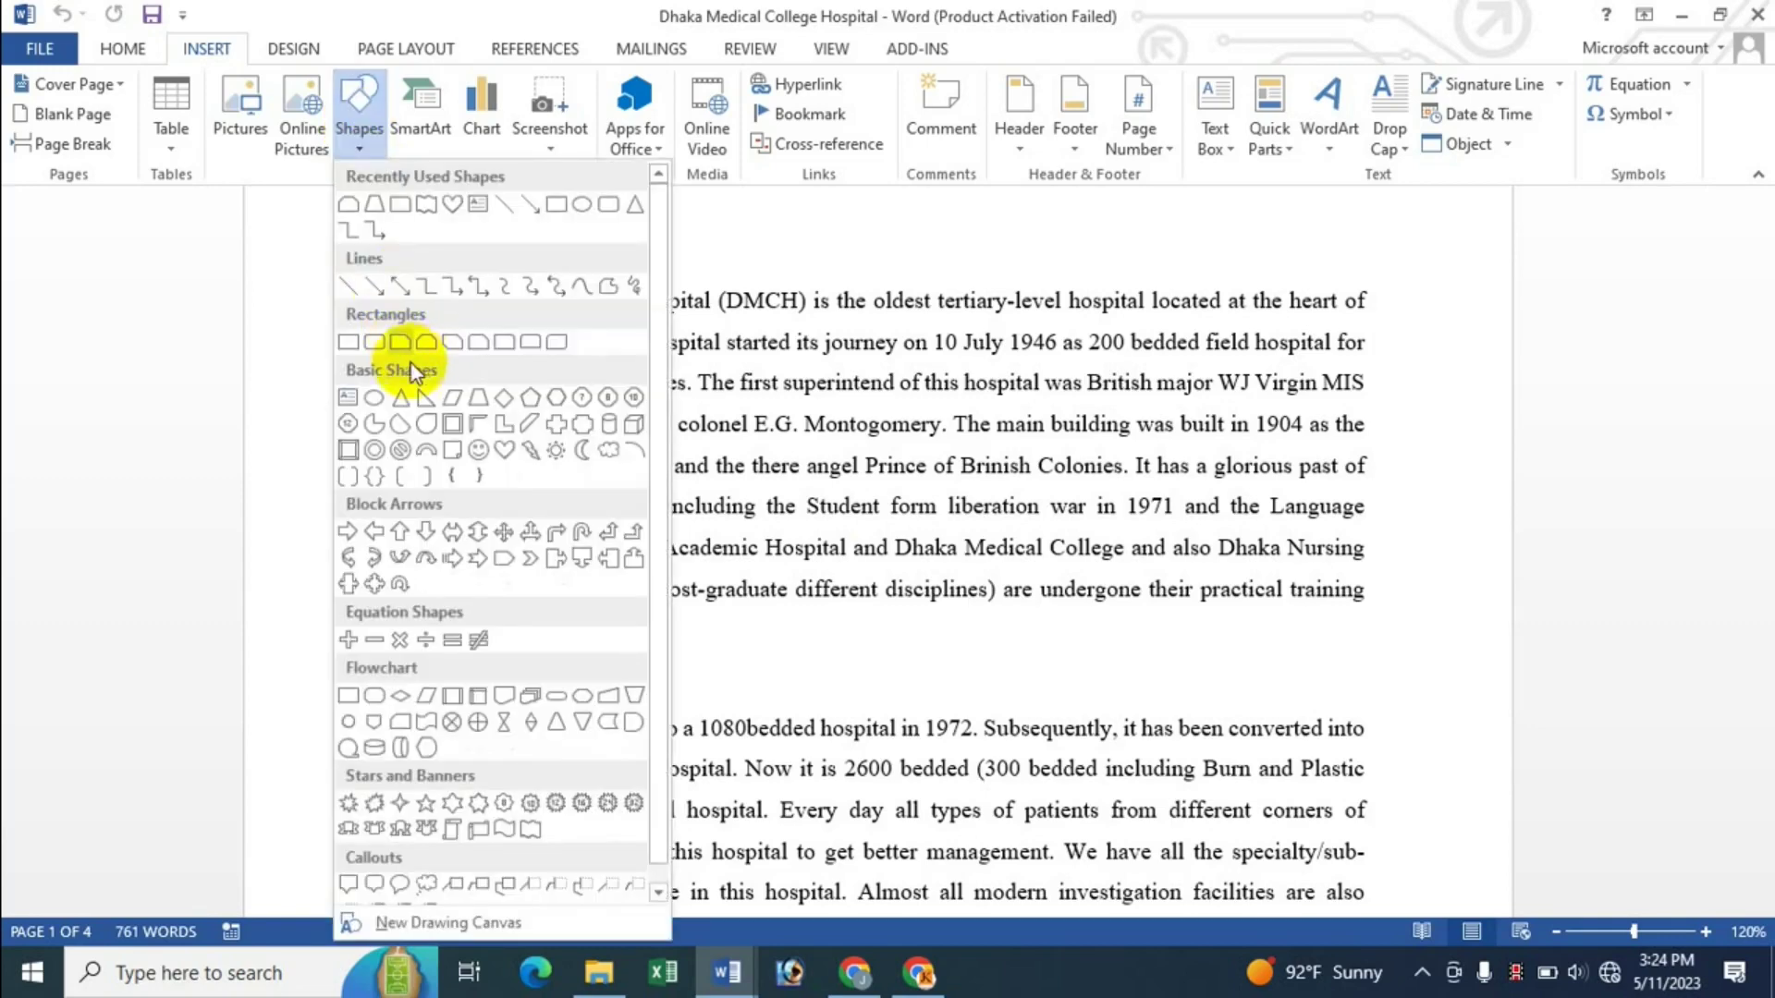
{"action": "left_click", "coordinate": [473, 344]}
{"action": "left_click_drag", "start_coordinate": [518, 602], "coordinate": [703, 704]}
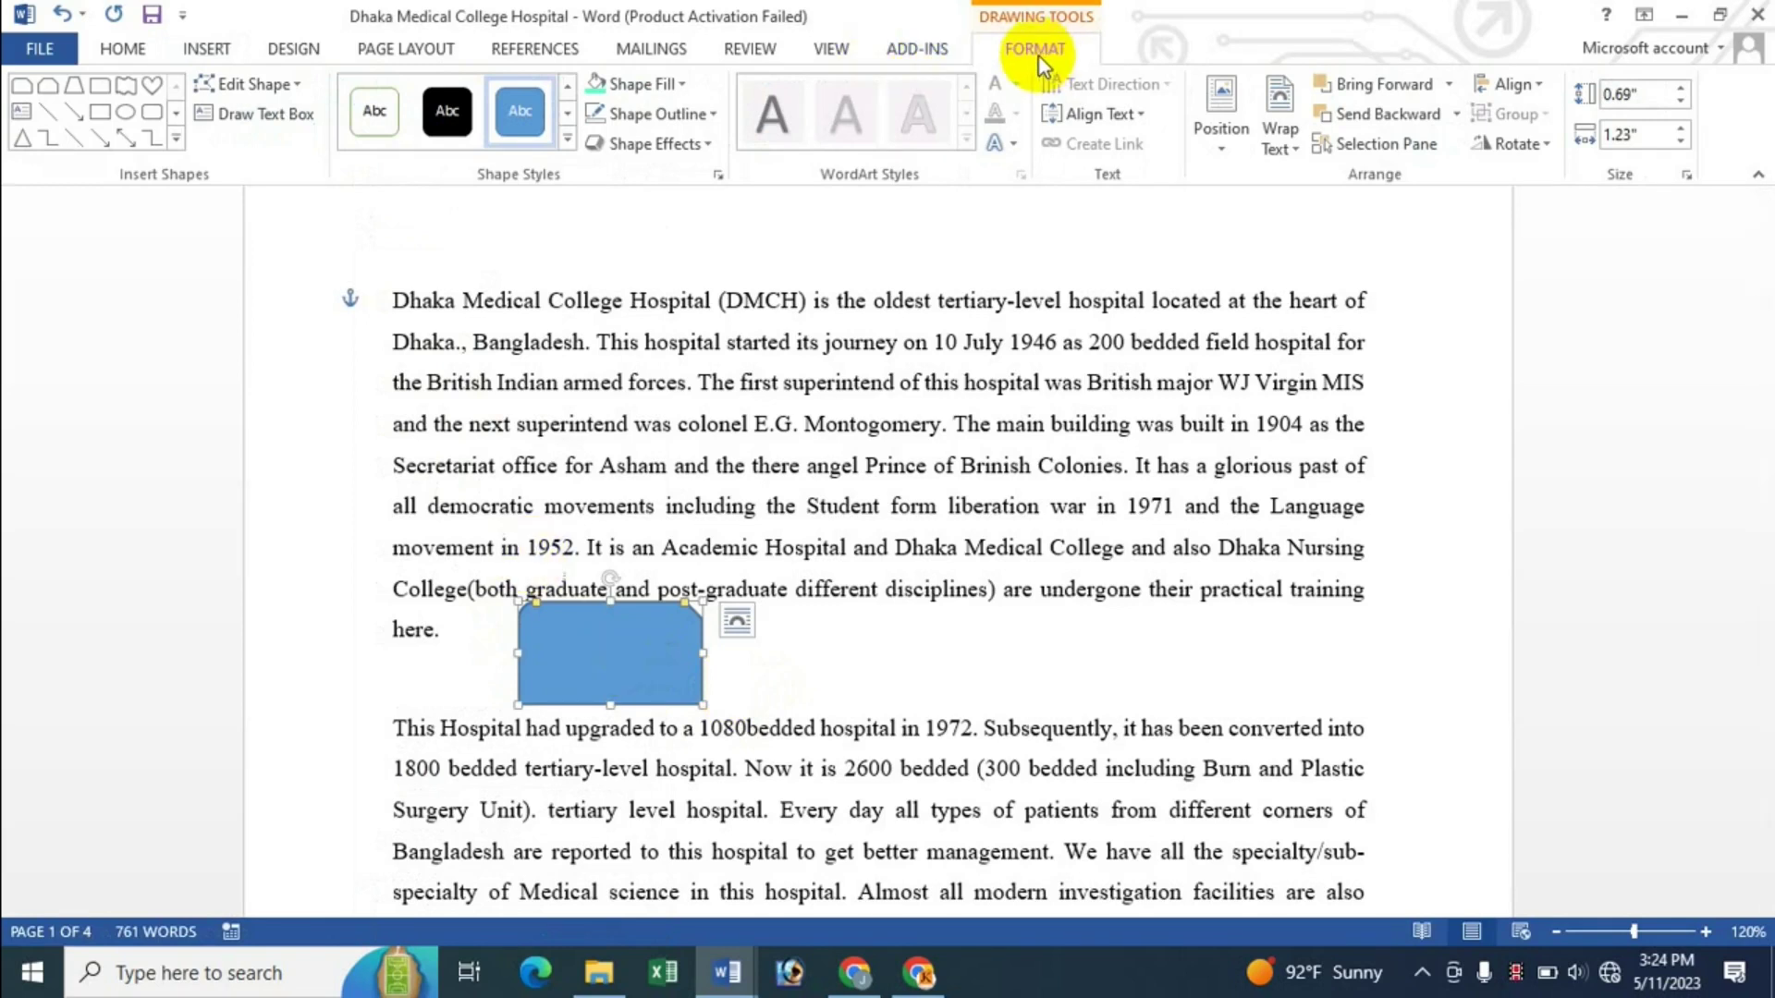
{"action": "mouse_move", "coordinate": [1151, 225]}
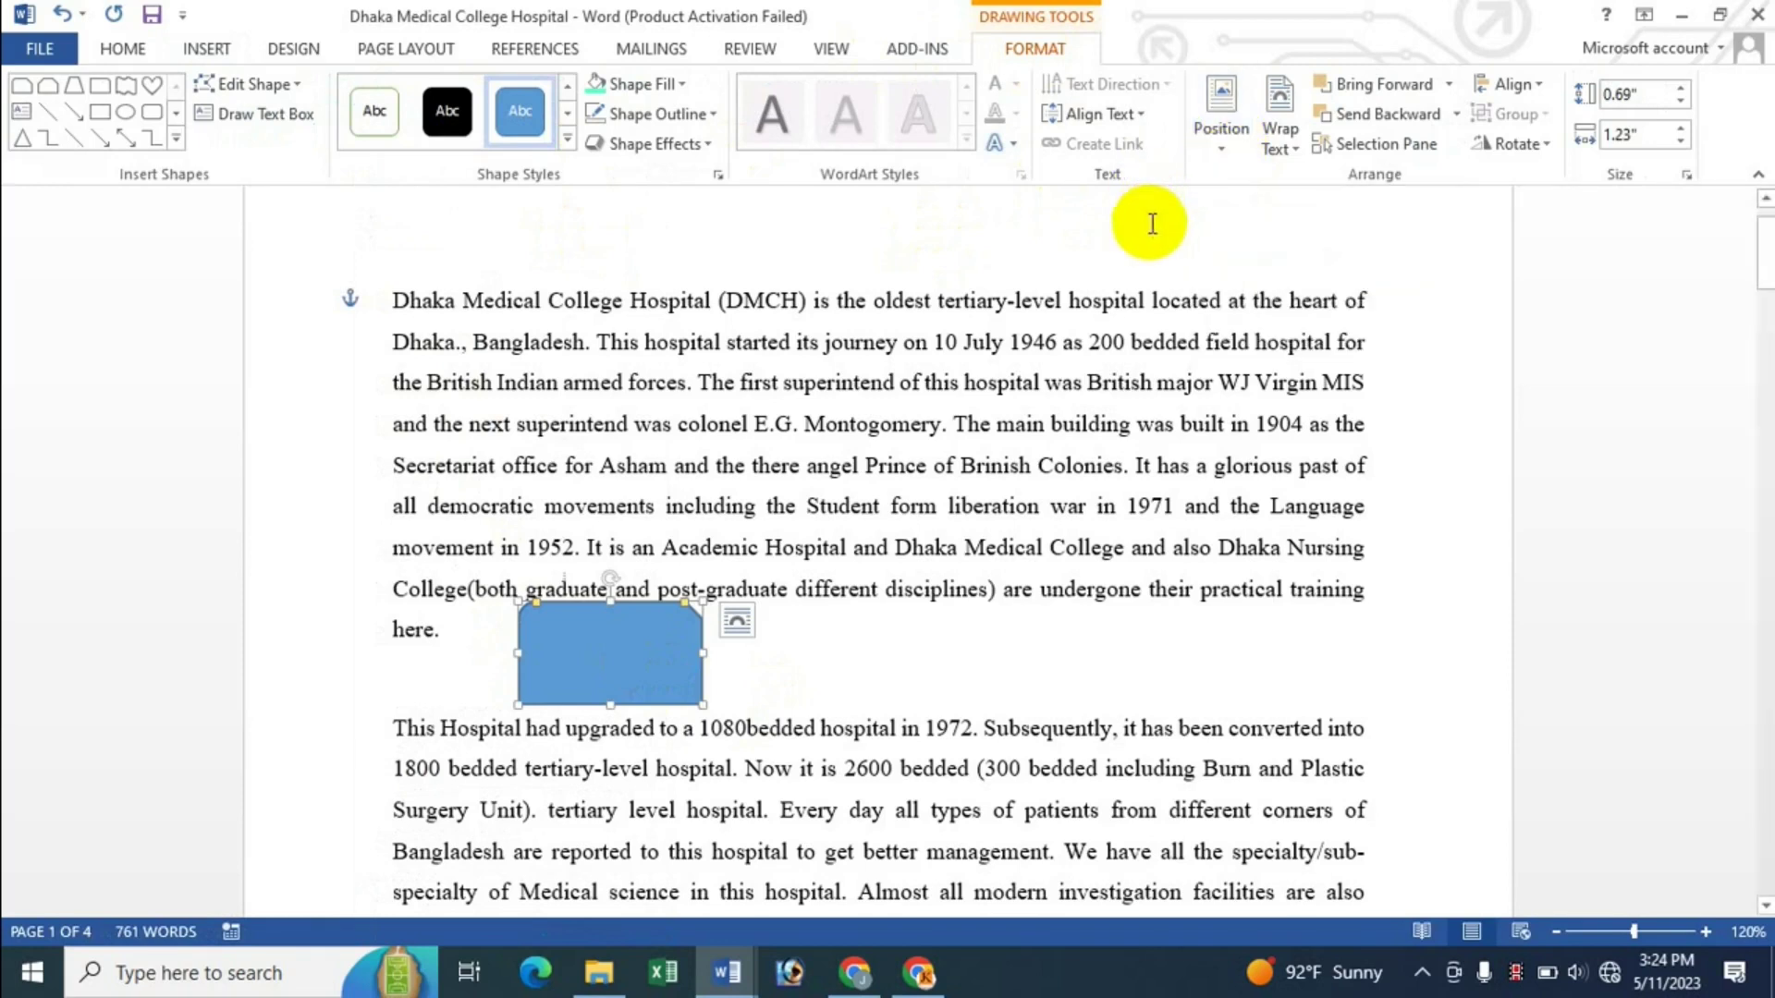
{"action": "left_click", "coordinate": [652, 662]}
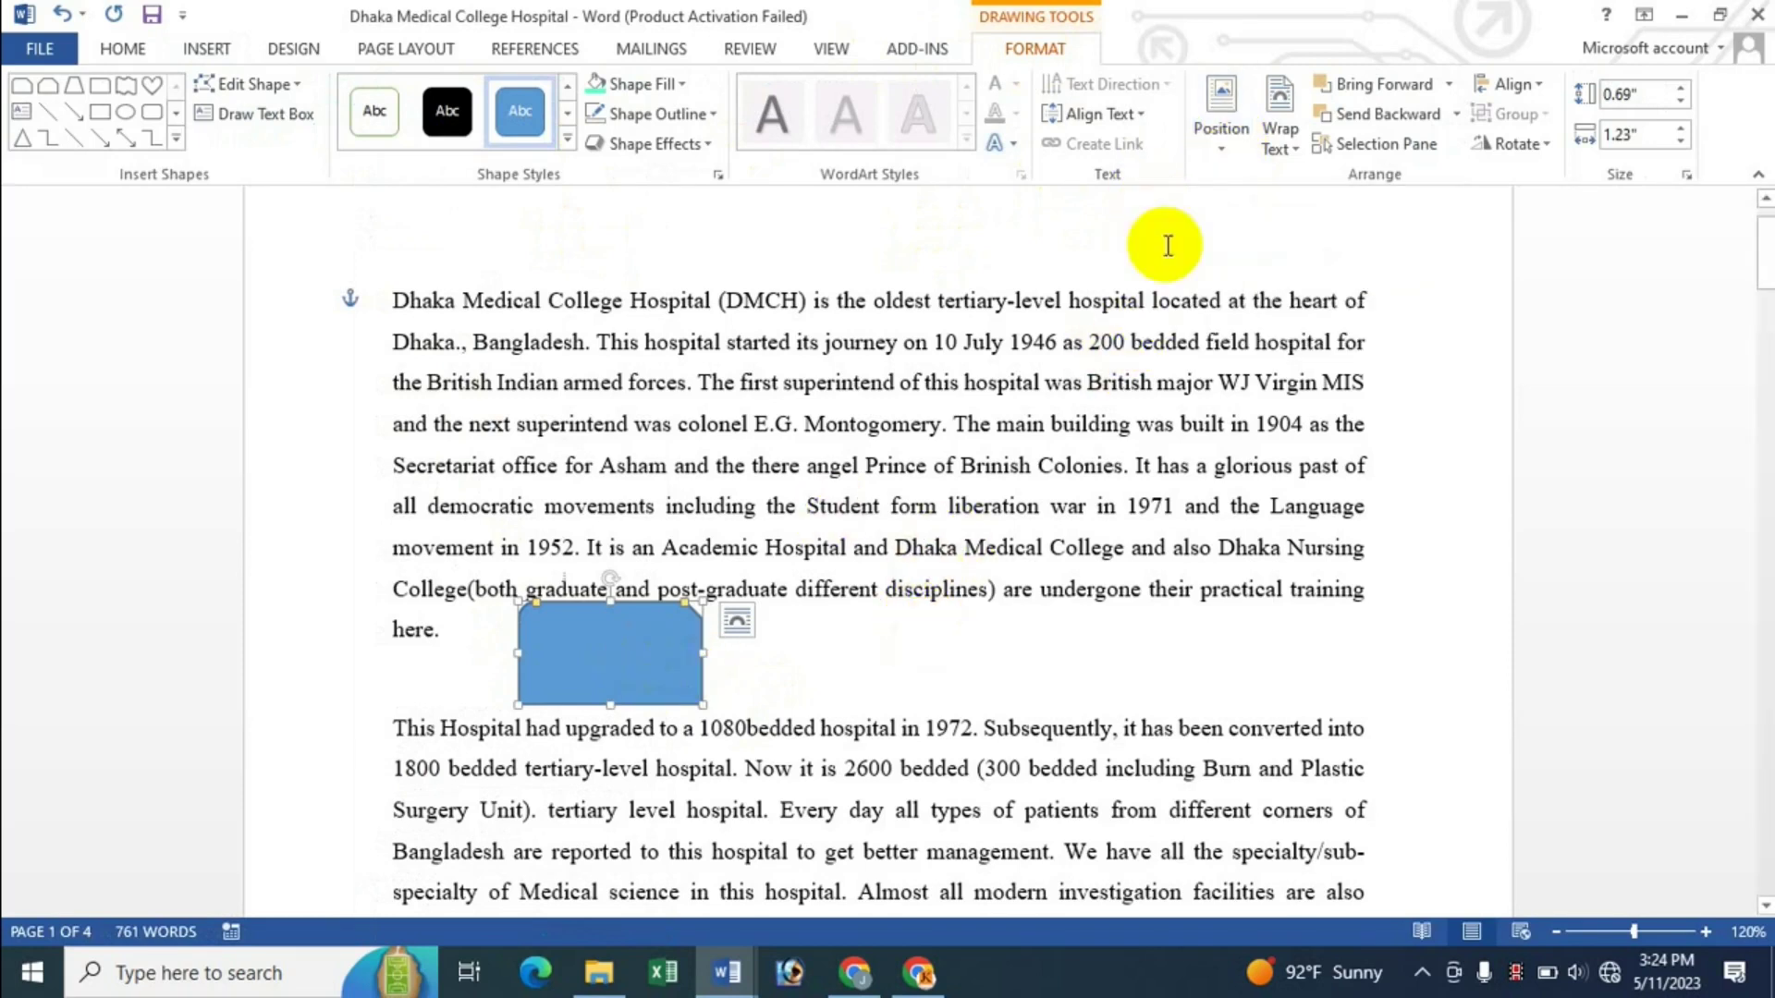
{"action": "left_click", "coordinate": [1213, 148]}
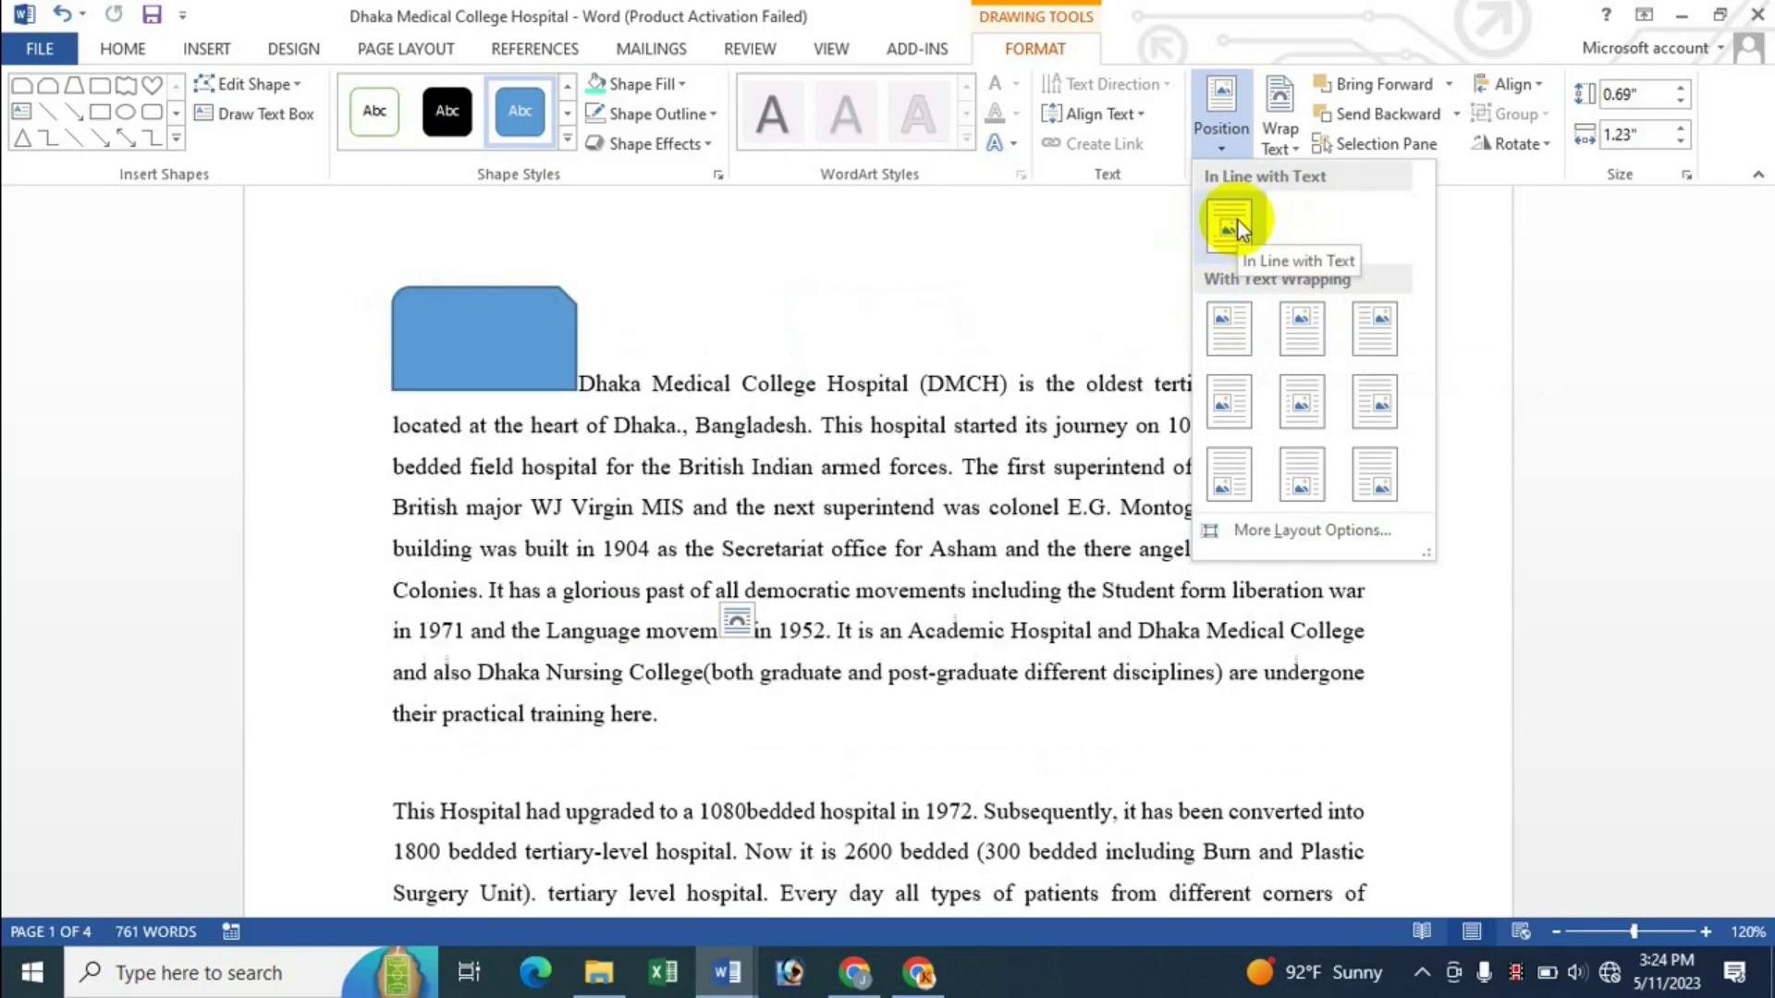
Step: Set the blue snipped rectangle to In Line with Text at the start of the first paragraph
{"action": "left_click", "coordinate": [1234, 224]}
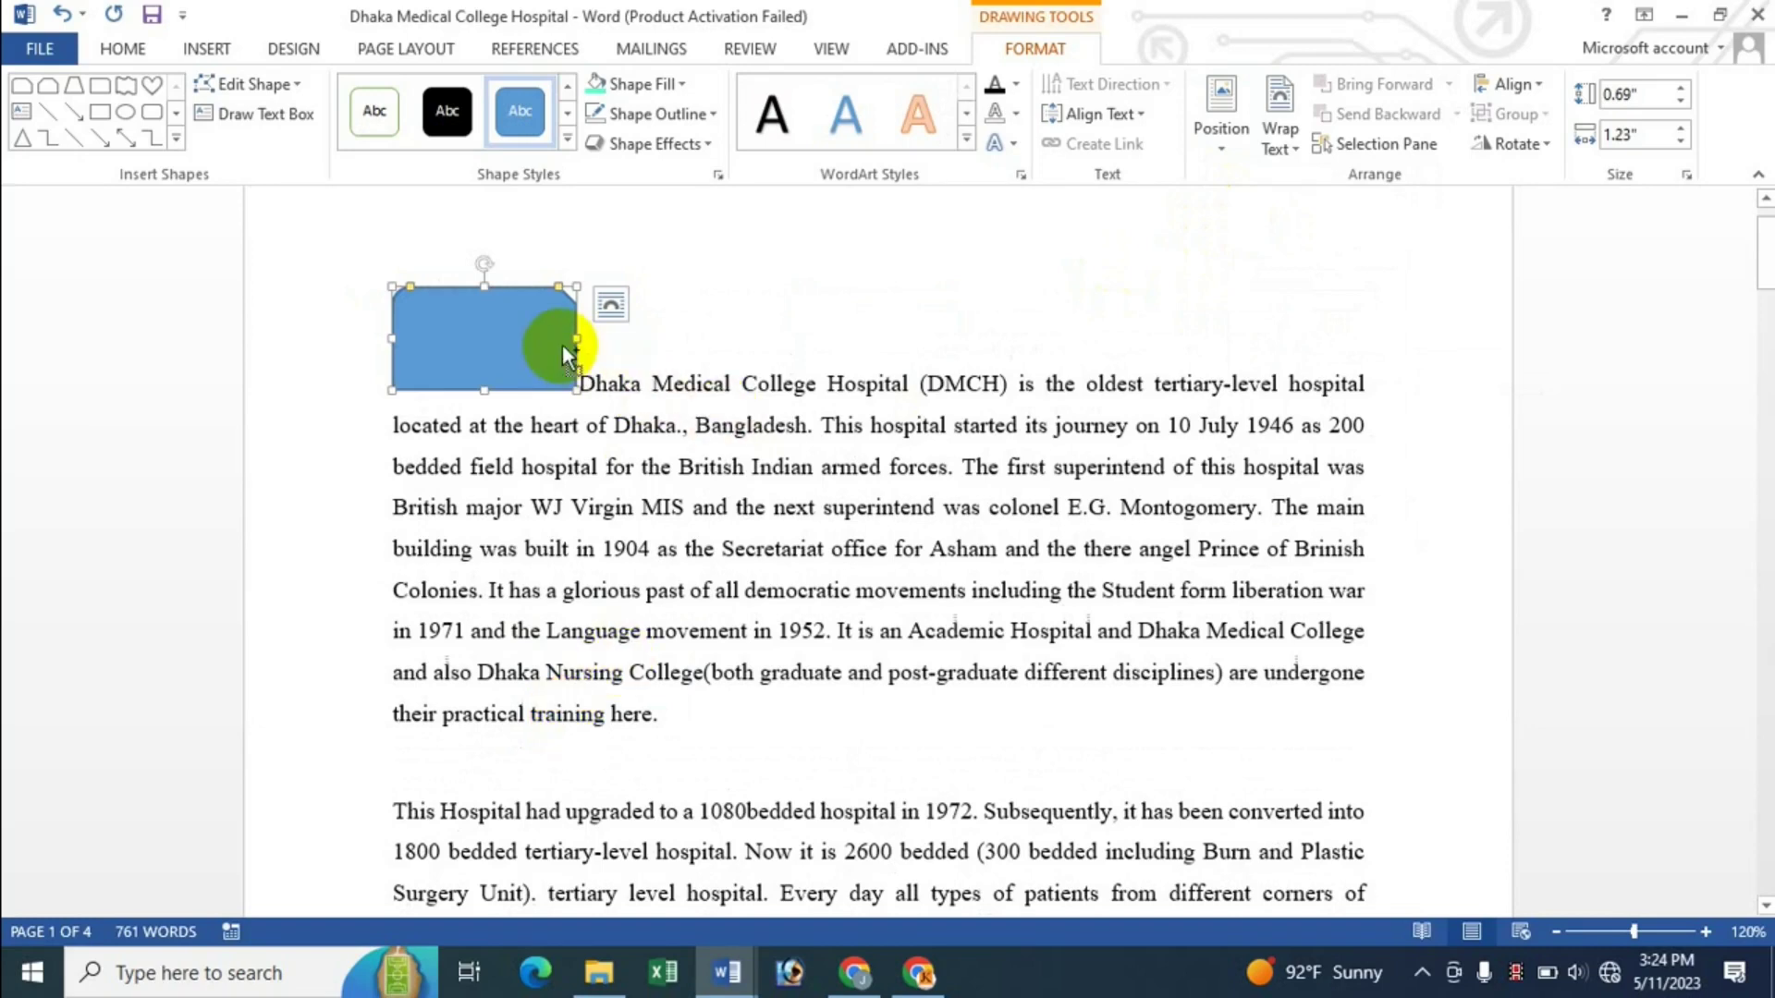
{"action": "left_click", "coordinate": [610, 304]}
{"action": "left_click", "coordinate": [1225, 148]}
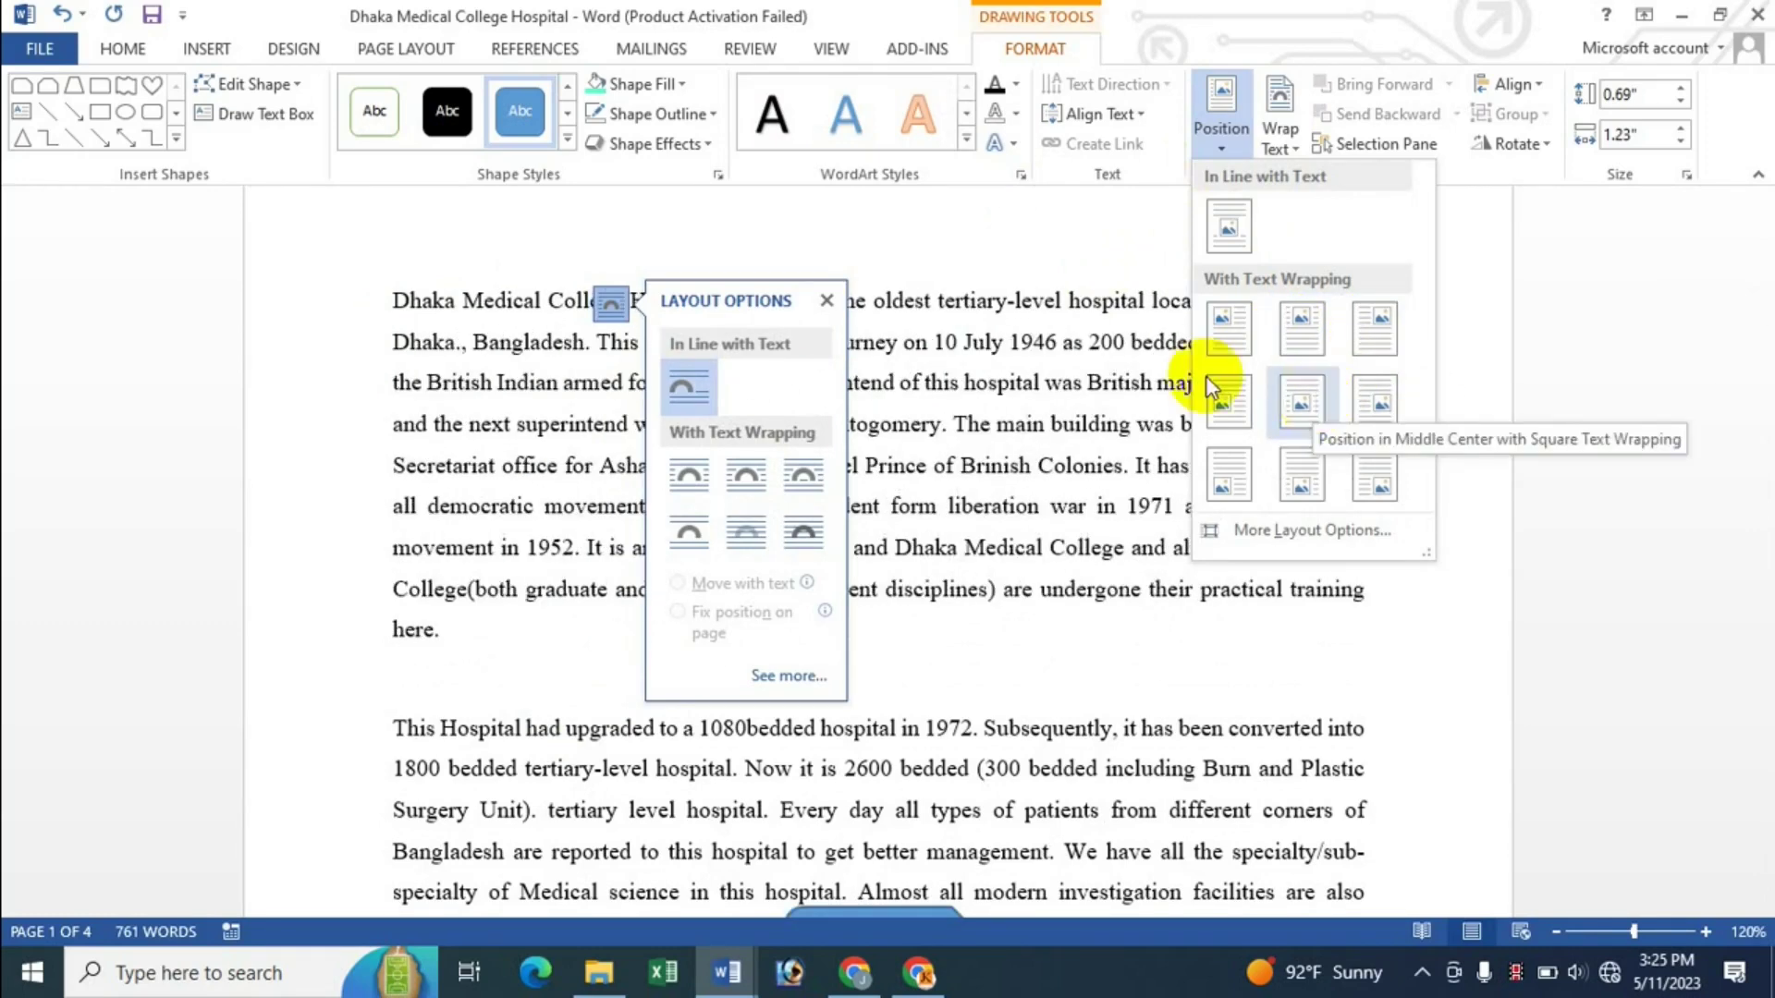
{"action": "left_click", "coordinate": [838, 312]}
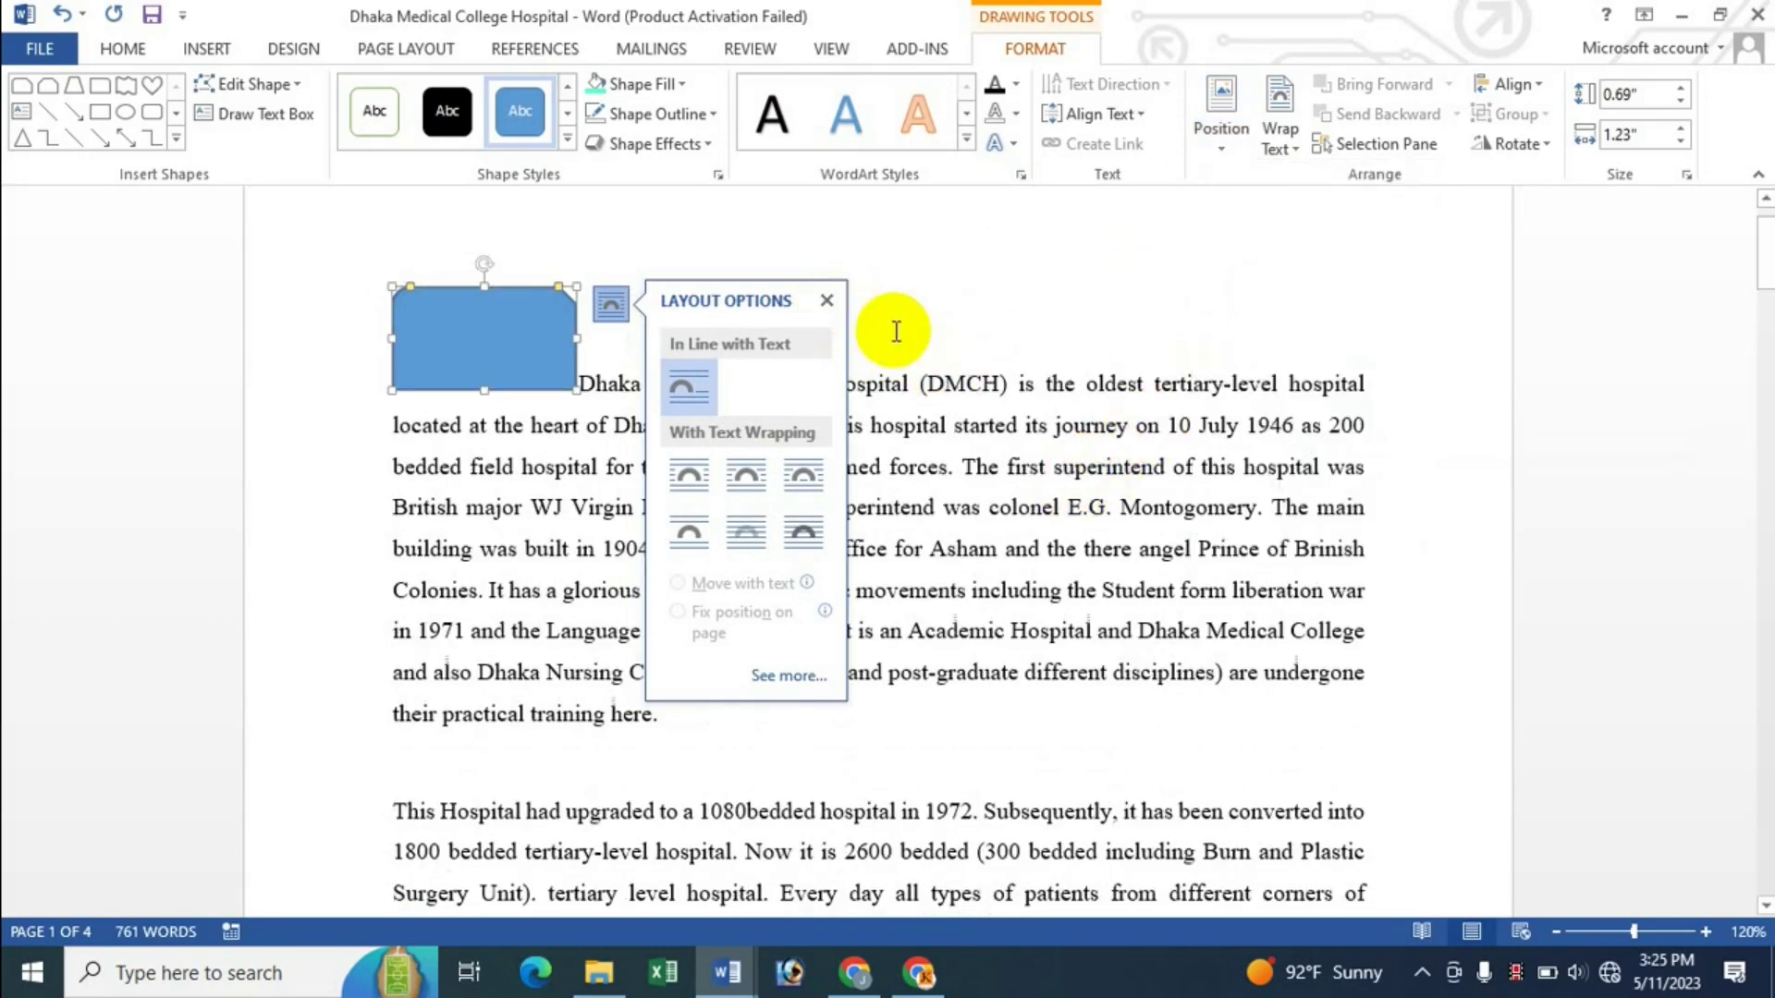
{"action": "left_click", "coordinate": [827, 301]}
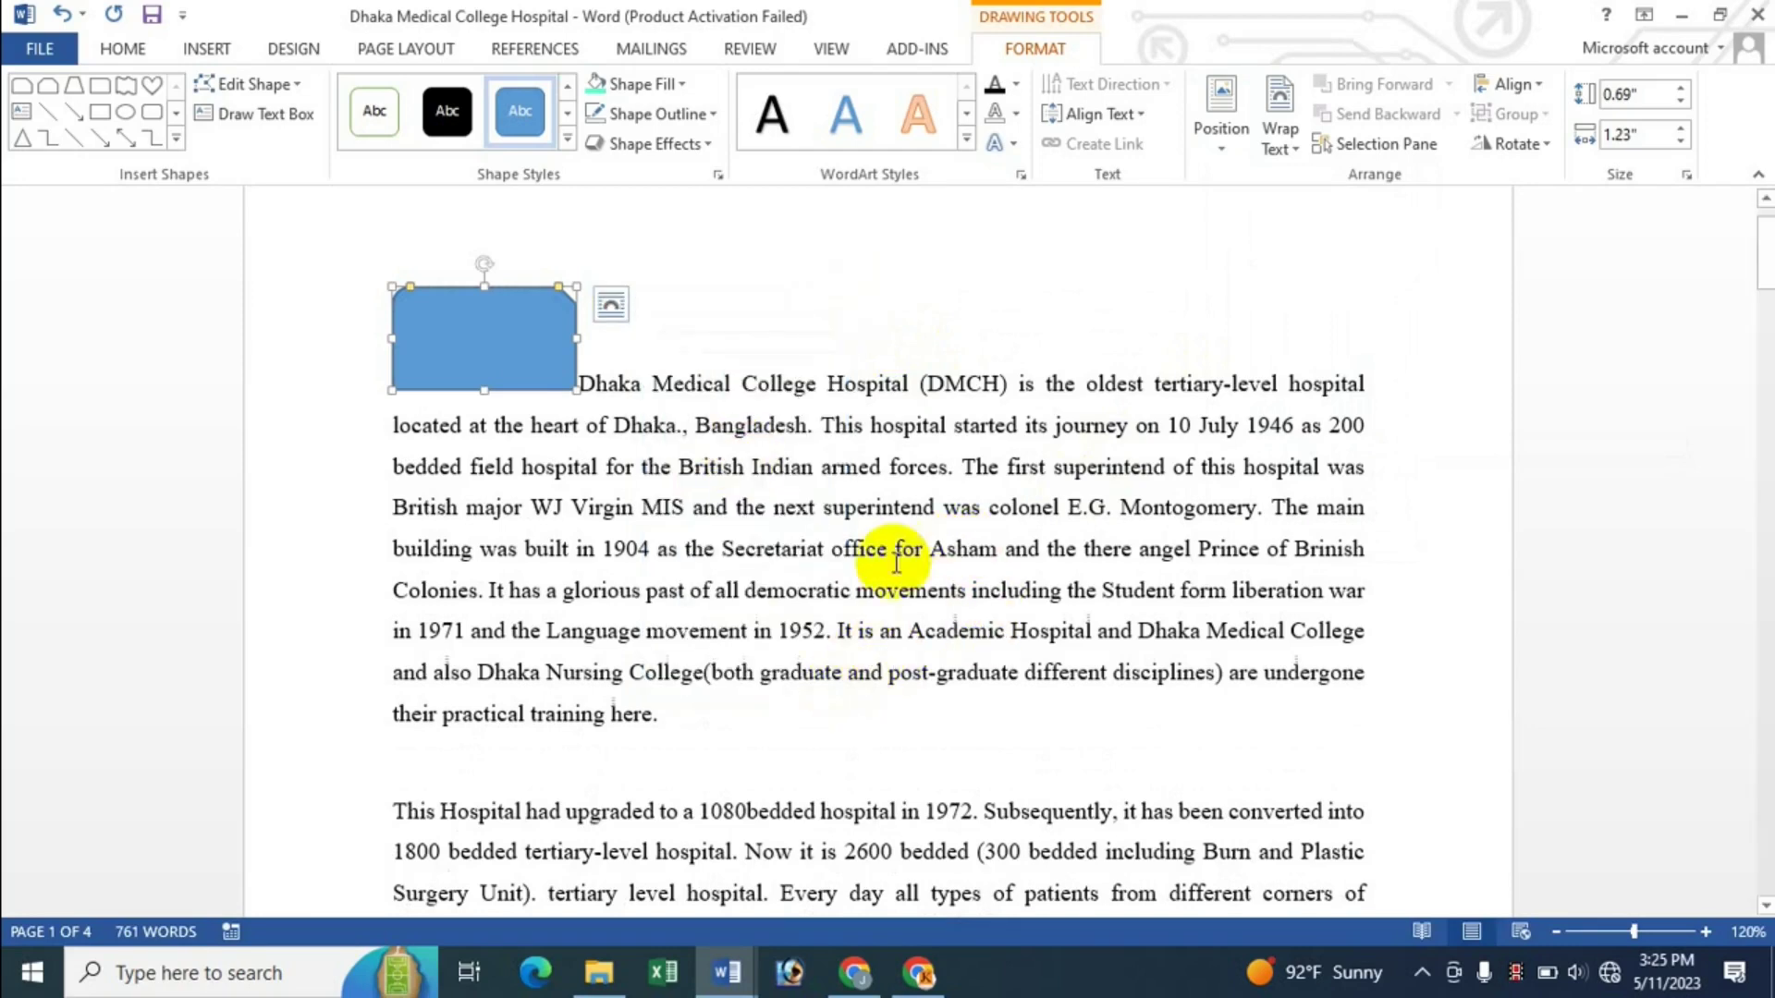
{"action": "scroll", "coordinate": [887, 555], "scroll_direction": "down", "scroll_amount": 2}
{"action": "scroll", "coordinate": [864, 555], "scroll_direction": "up", "scroll_amount": 2}
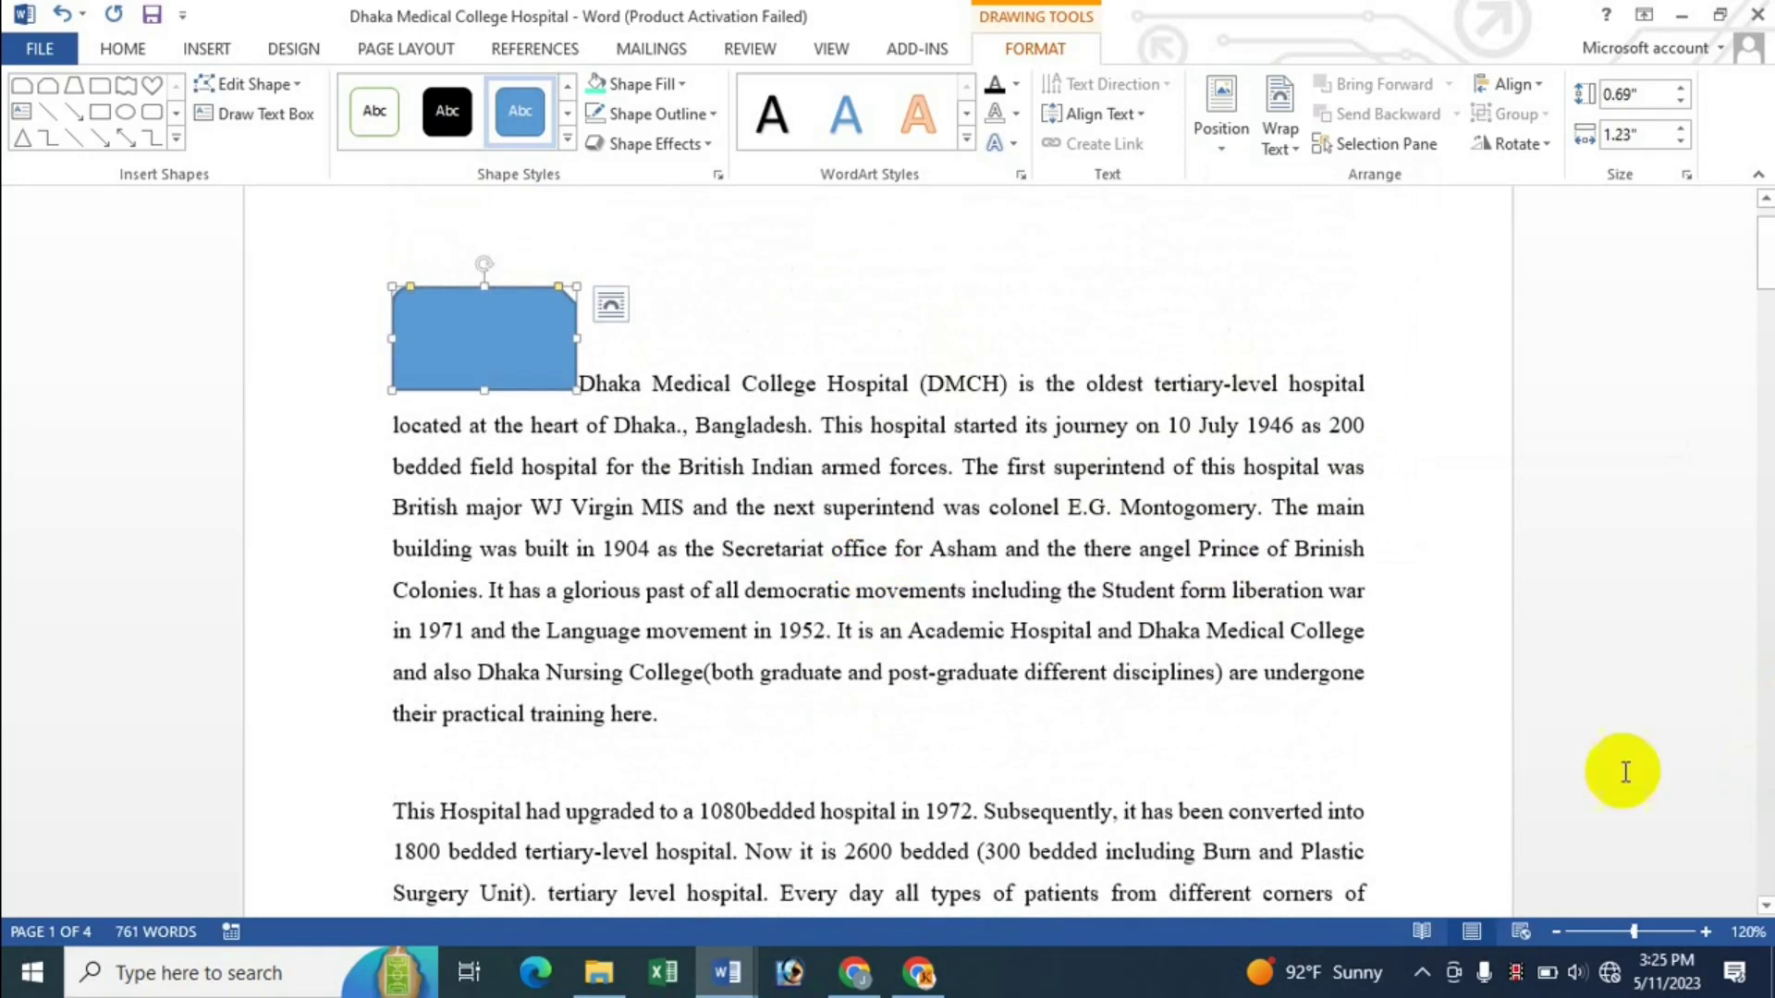
{"action": "left_click", "coordinate": [1558, 933]}
{"action": "left_click", "coordinate": [1558, 933]}
{"action": "left_click", "coordinate": [1558, 933]}
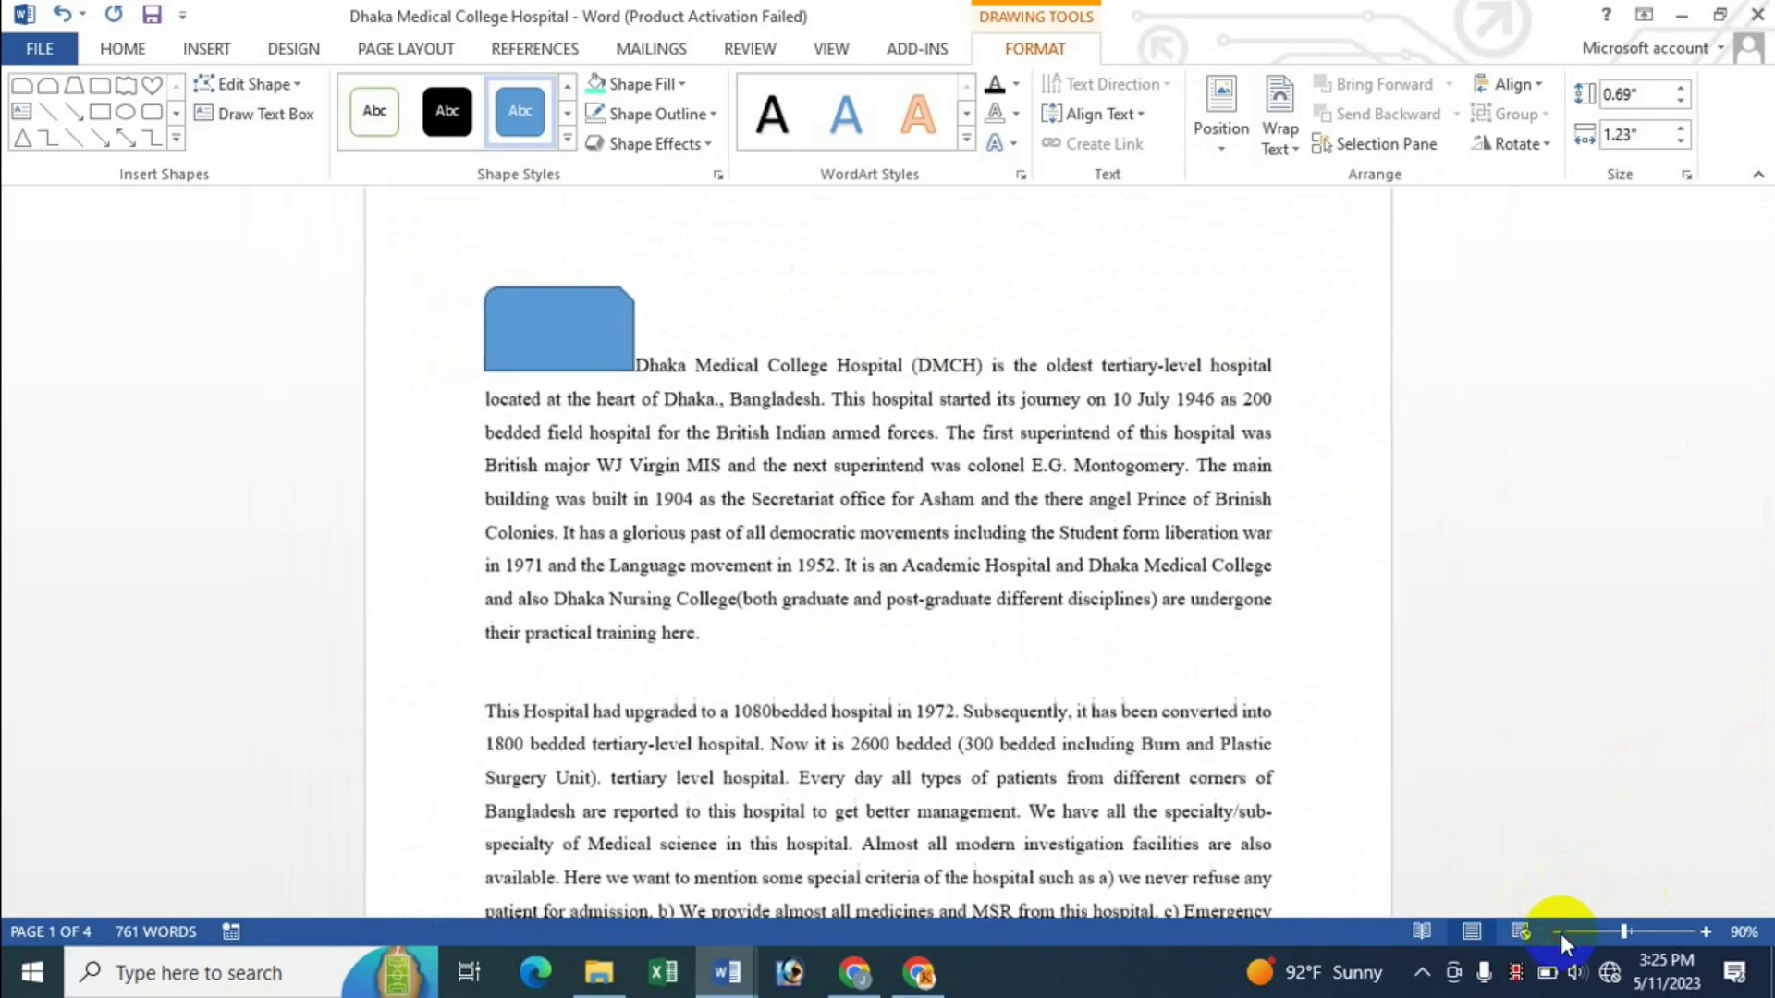
{"action": "left_click", "coordinate": [1558, 933]}
{"action": "left_click", "coordinate": [1557, 933]}
{"action": "left_click", "coordinate": [1558, 933]}
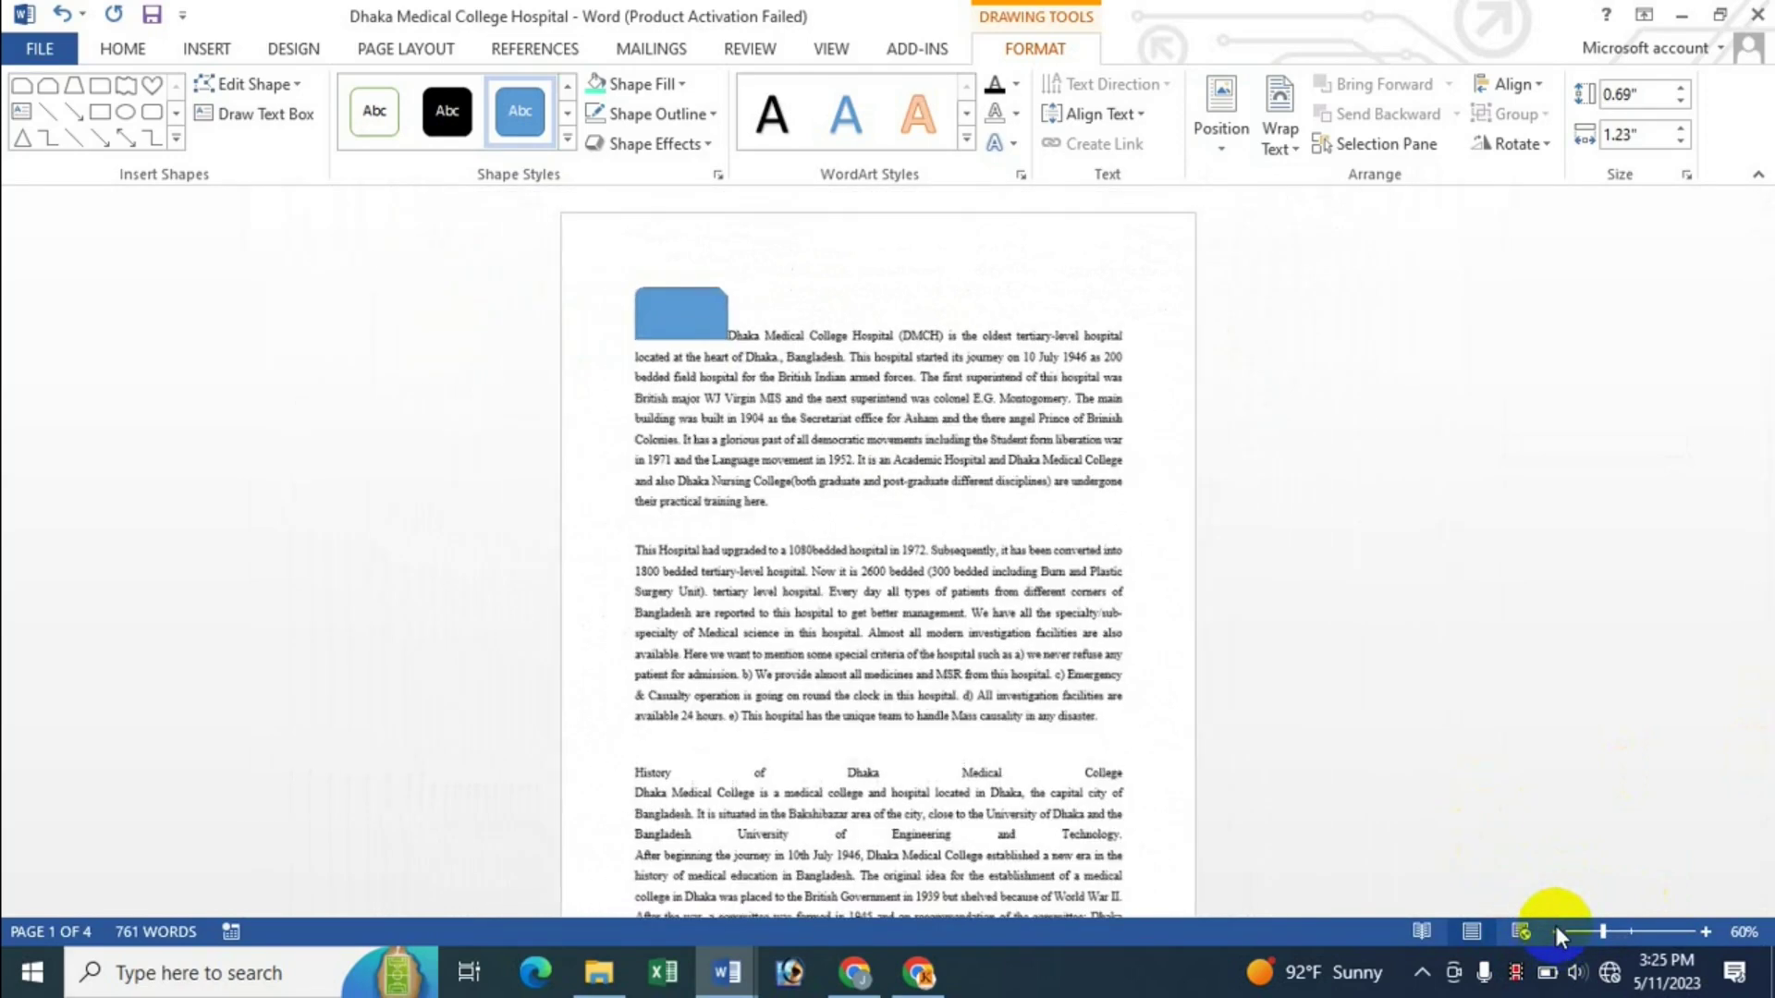
Step: Position the blue rectangle Middle Center with Square wrapping, nudged up-left within the second paragraph
{"action": "left_click", "coordinate": [1225, 157]}
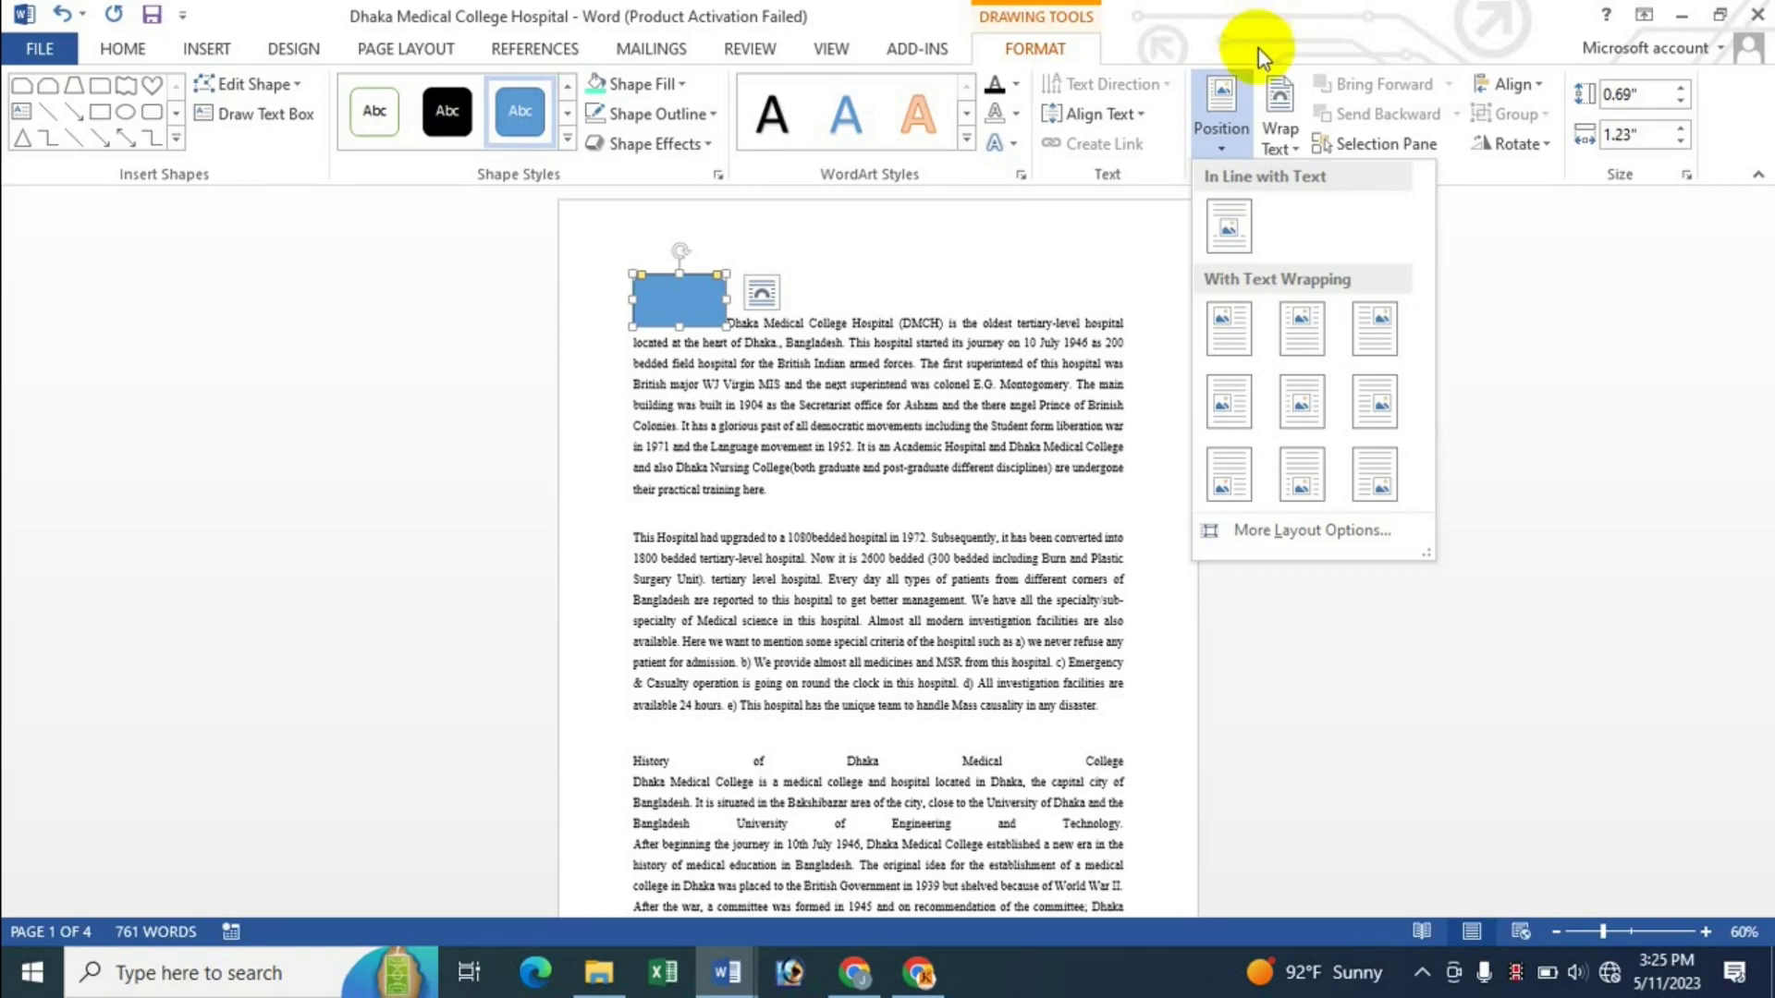
{"action": "left_click", "coordinate": [1298, 402]}
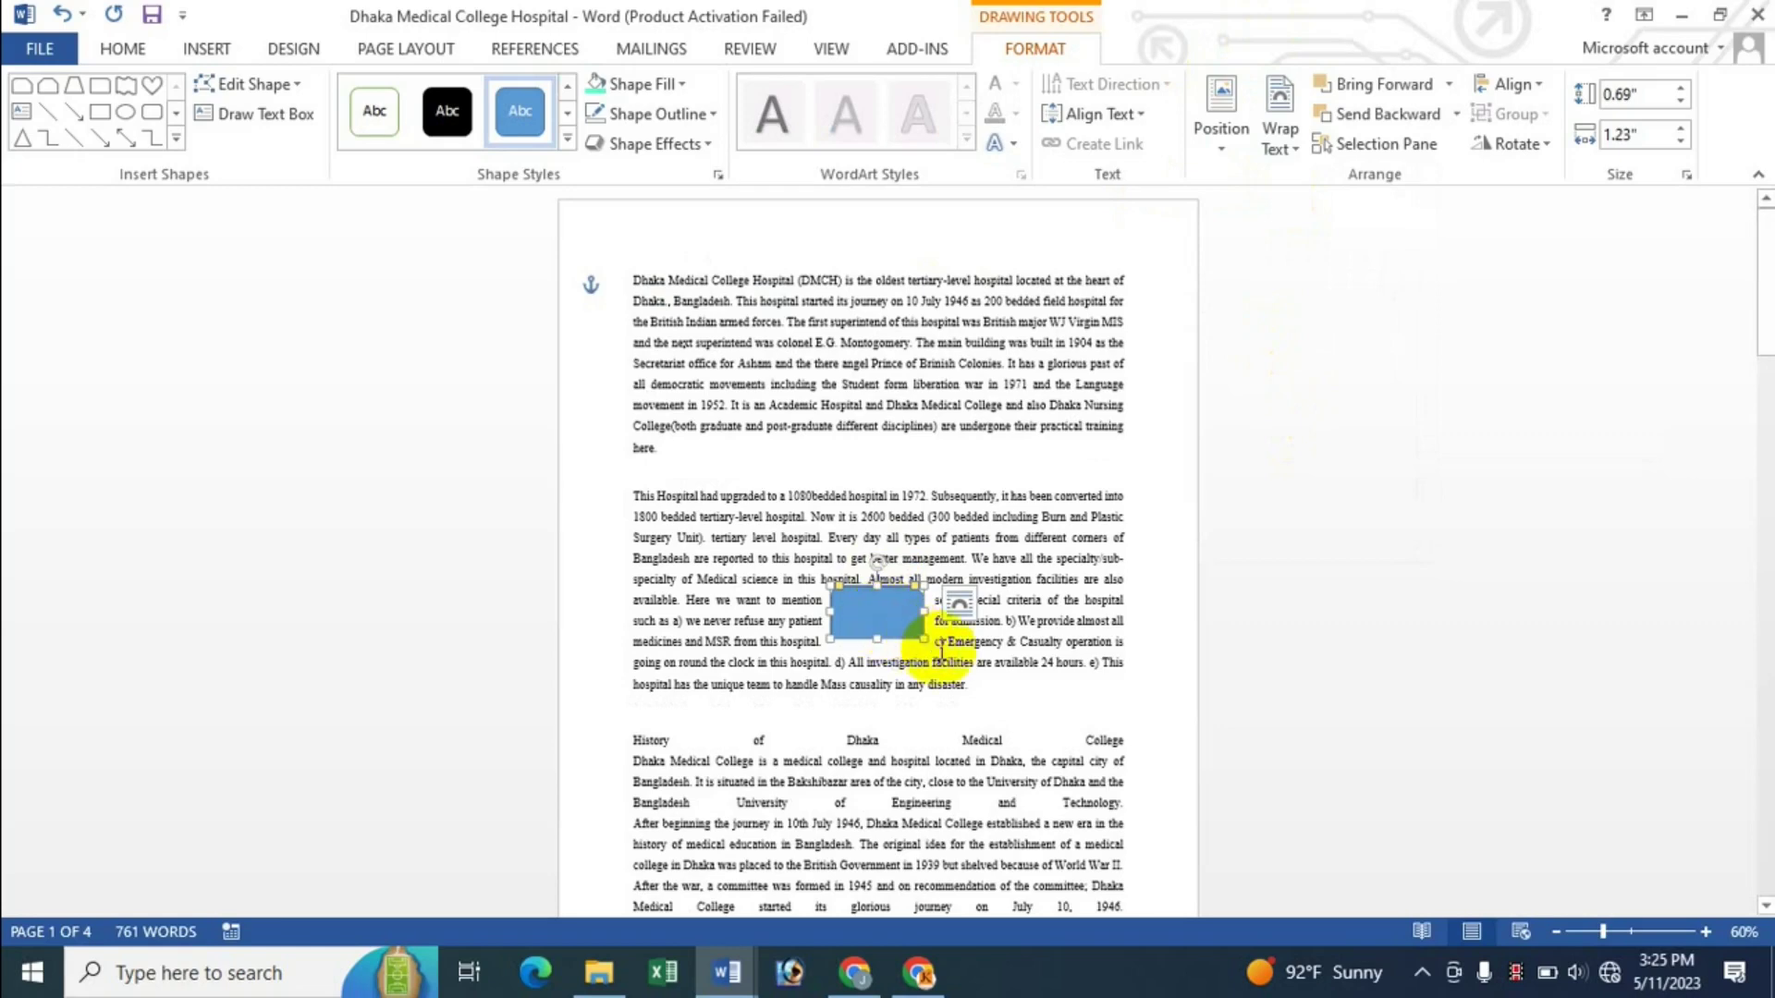
{"action": "left_click", "coordinate": [1706, 932]}
{"action": "left_click", "coordinate": [1706, 932]}
{"action": "left_click", "coordinate": [1706, 931]}
{"action": "left_click", "coordinate": [1706, 932]}
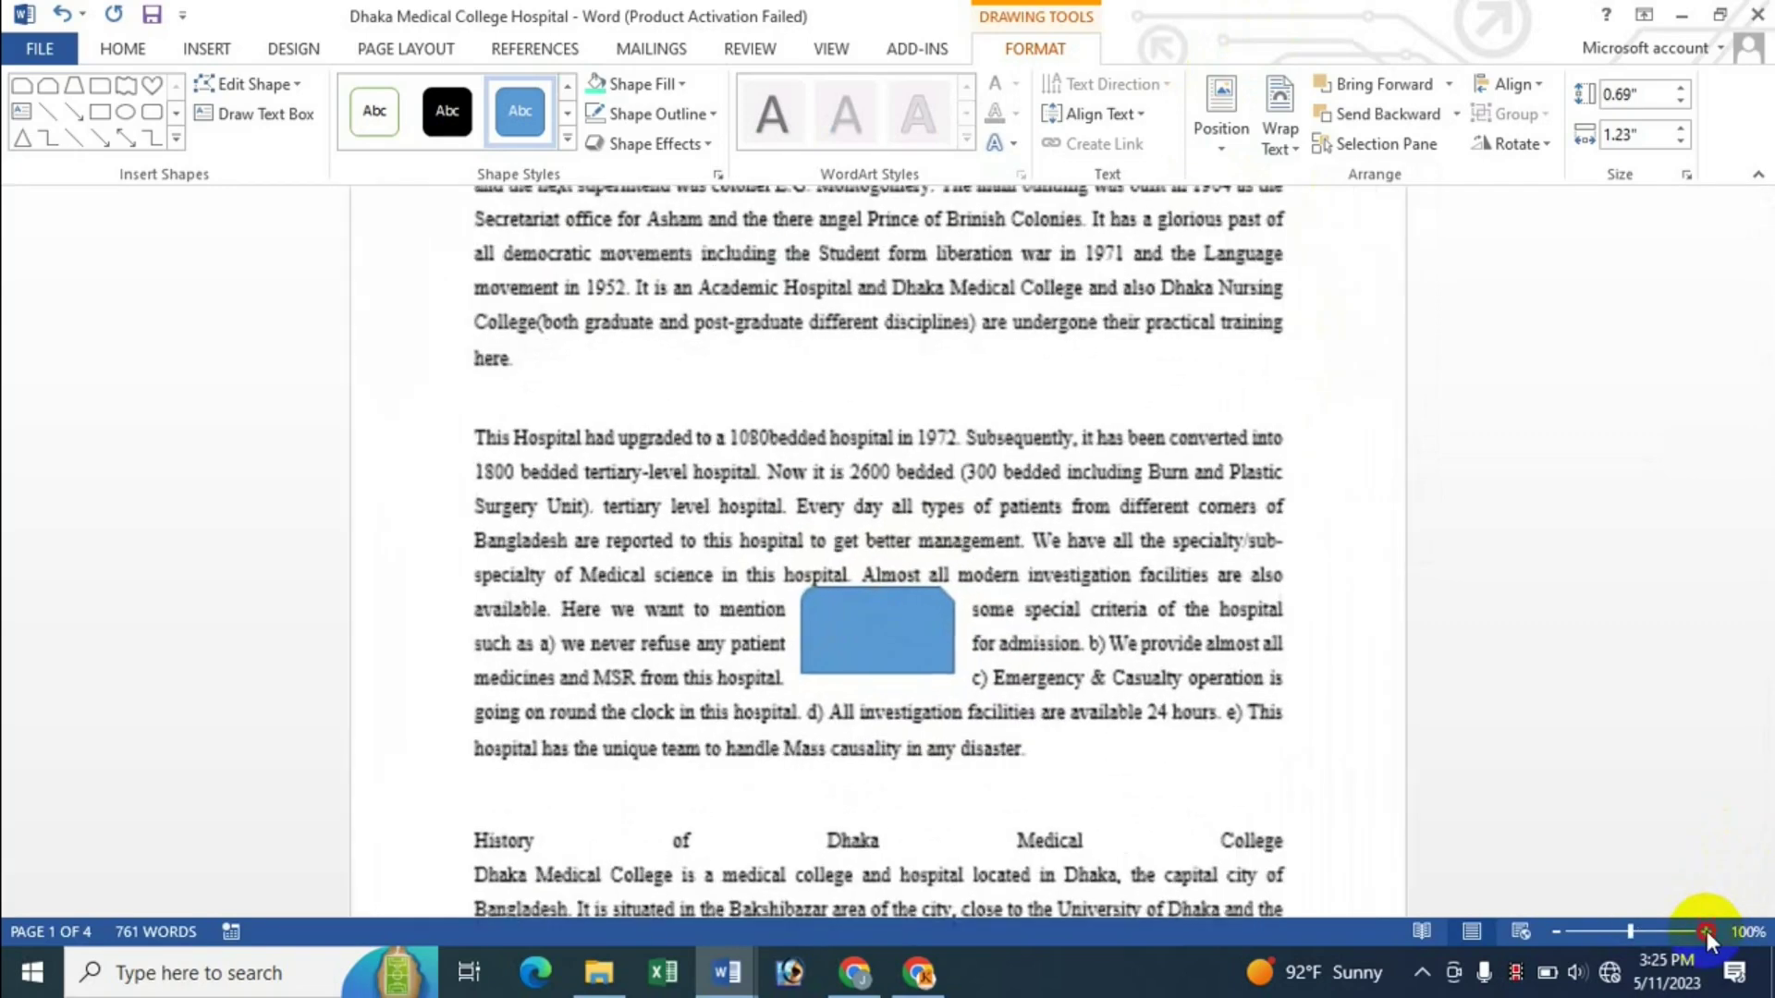
{"action": "left_click", "coordinate": [1706, 932]}
{"action": "mouse_move", "coordinate": [901, 649]}
{"action": "left_mouse_down"}
{"action": "mouse_move", "coordinate": [844, 567]}
{"action": "mouse_move", "coordinate": [853, 578]}
{"action": "left_mouse_up"}
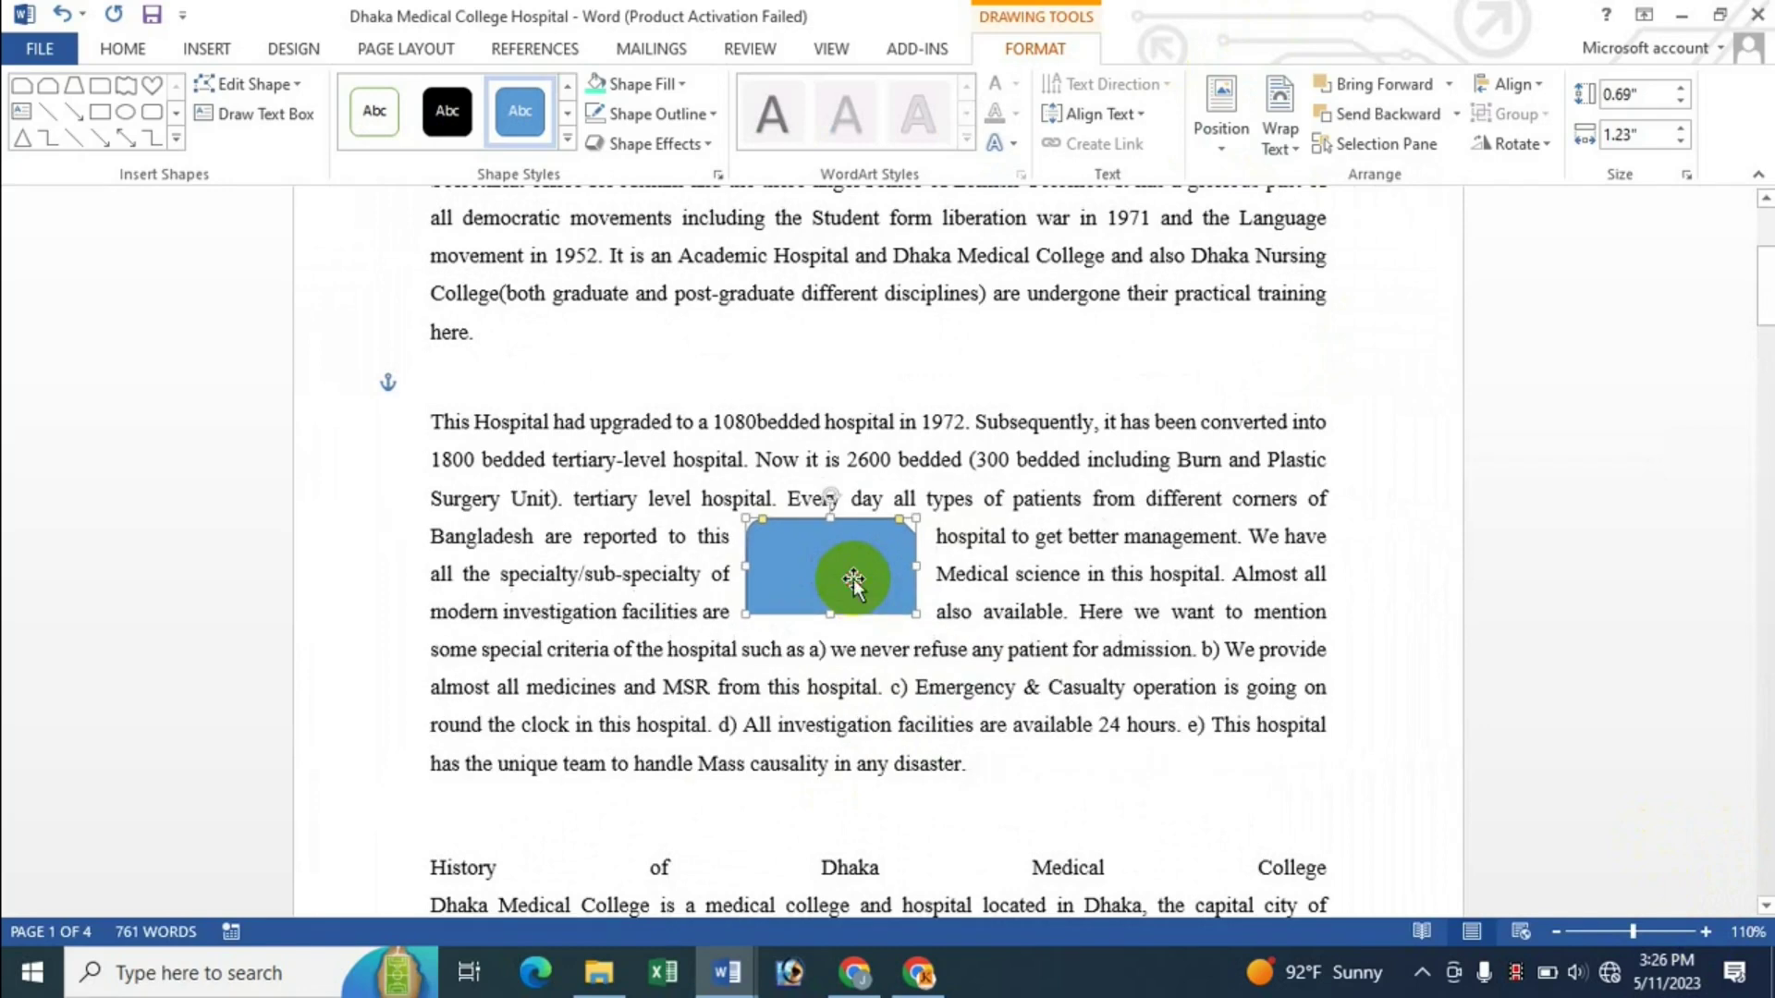
{"action": "left_click", "coordinate": [1290, 151]}
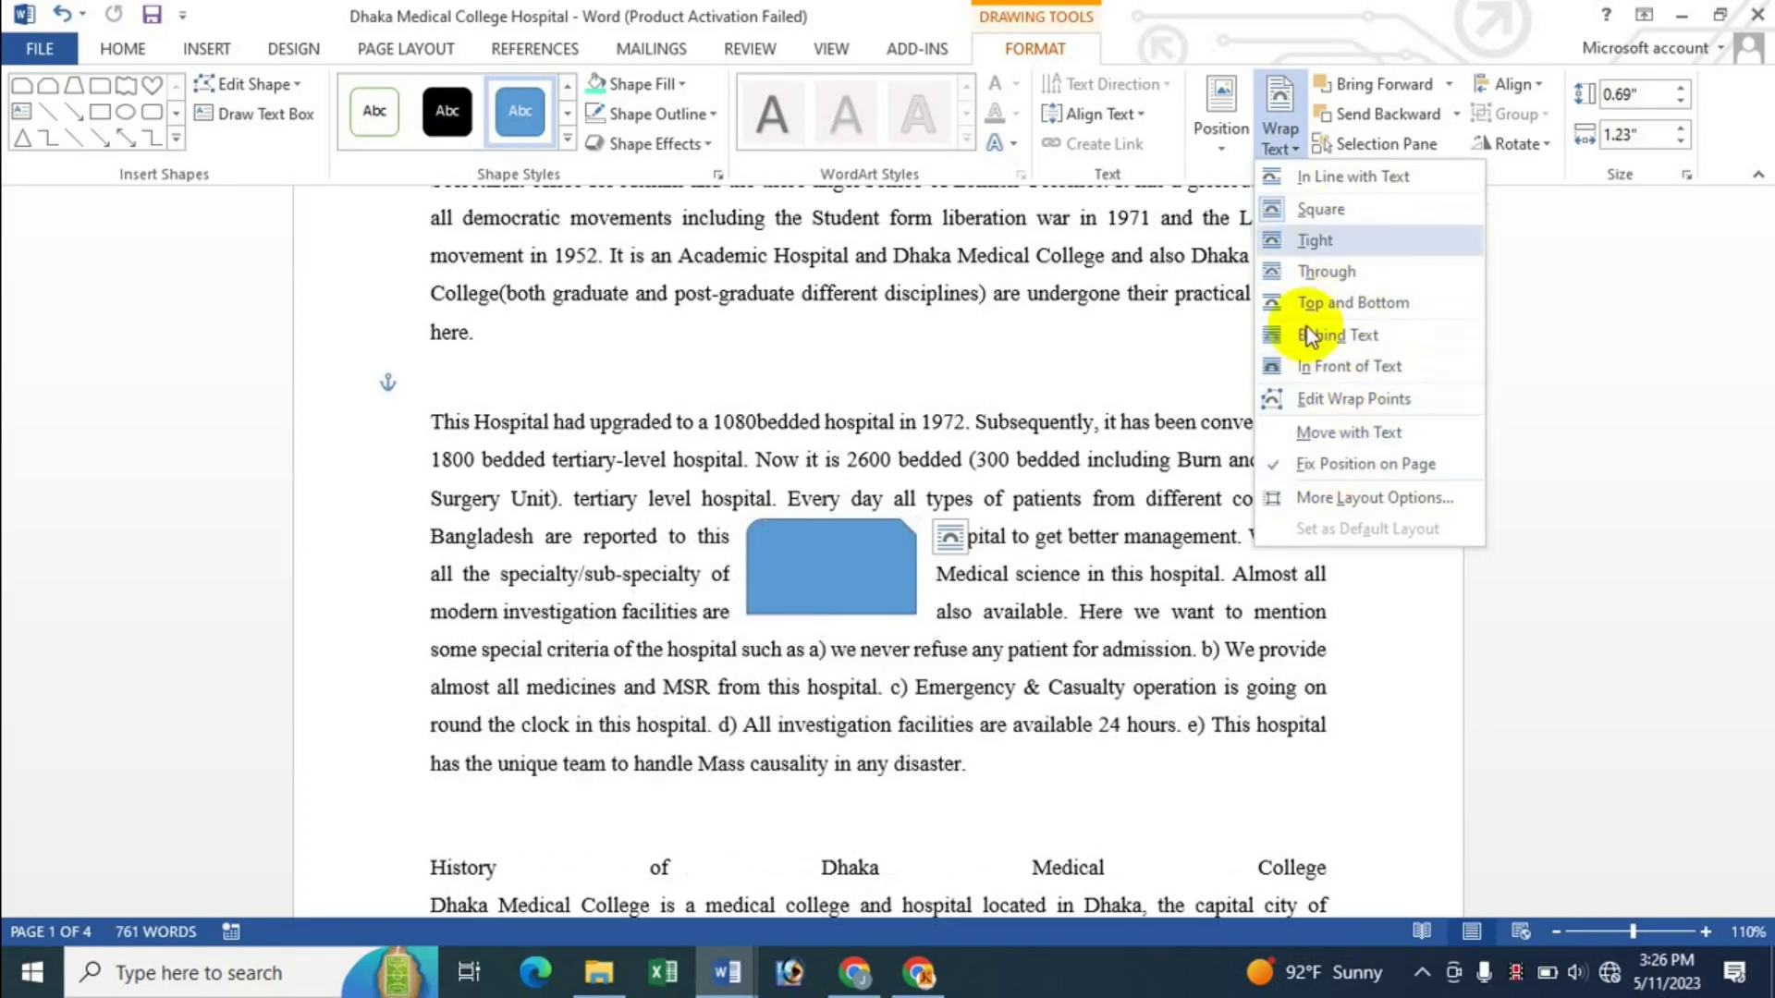
{"action": "left_click", "coordinate": [1334, 19]}
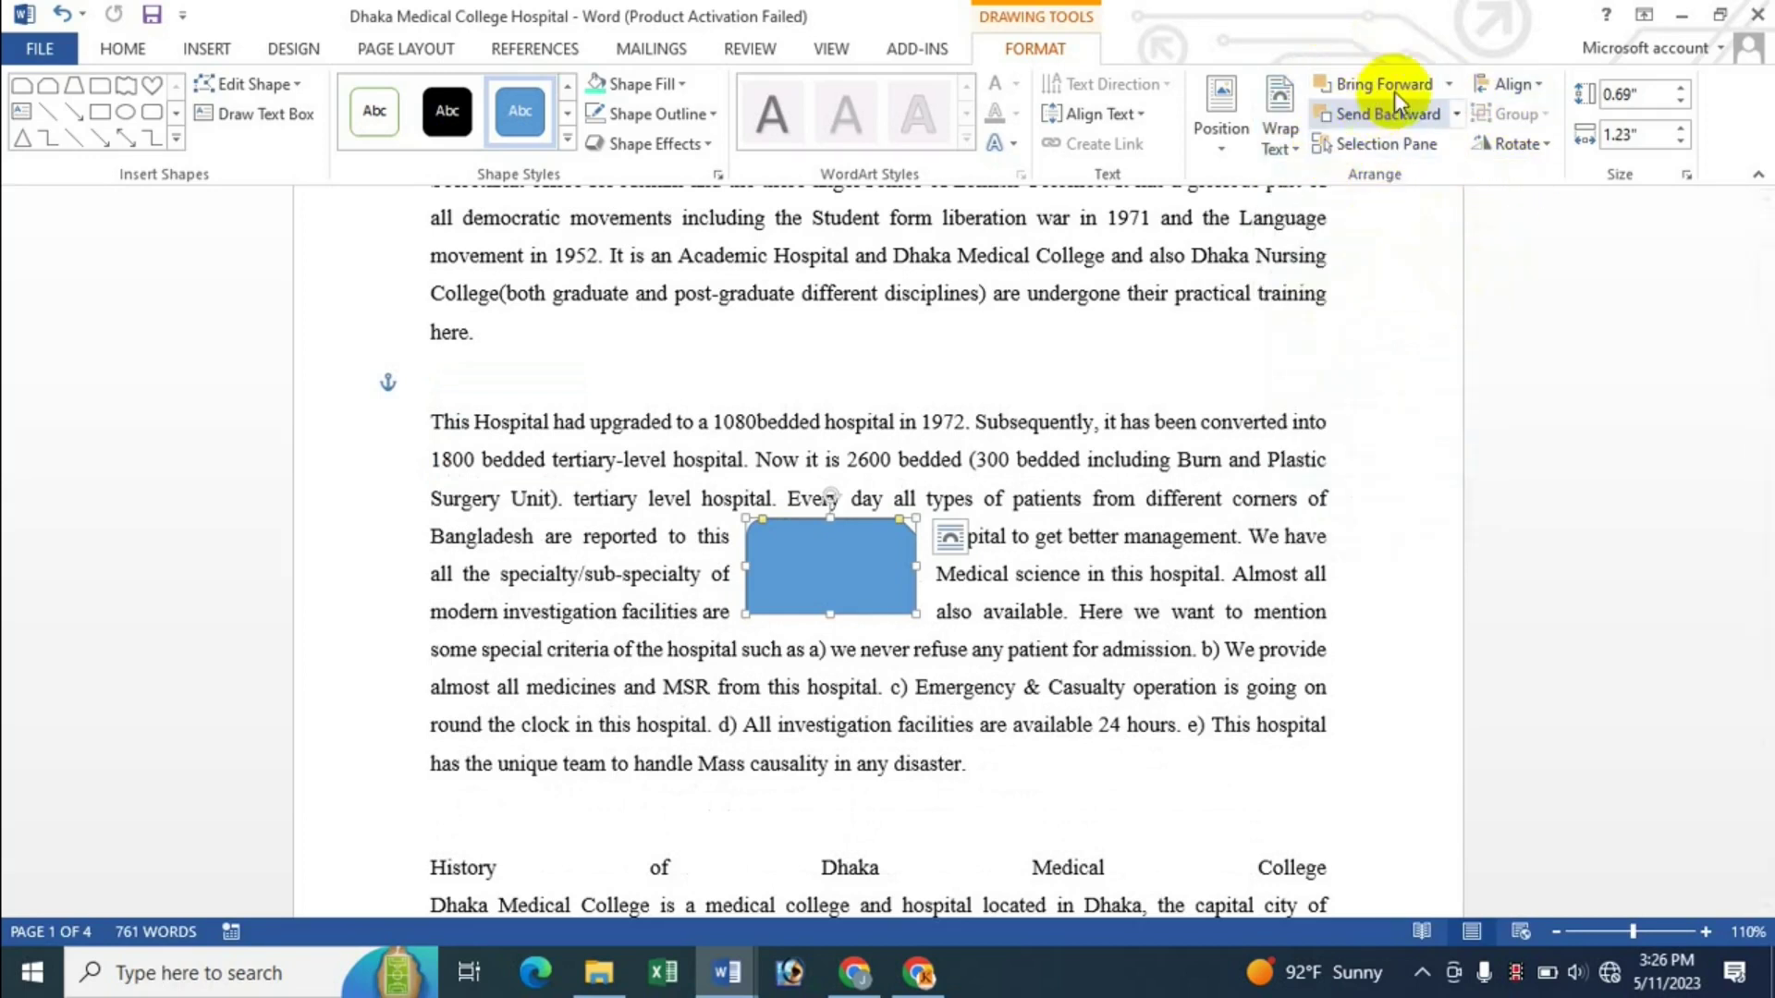
{"action": "left_click", "coordinate": [873, 574]}
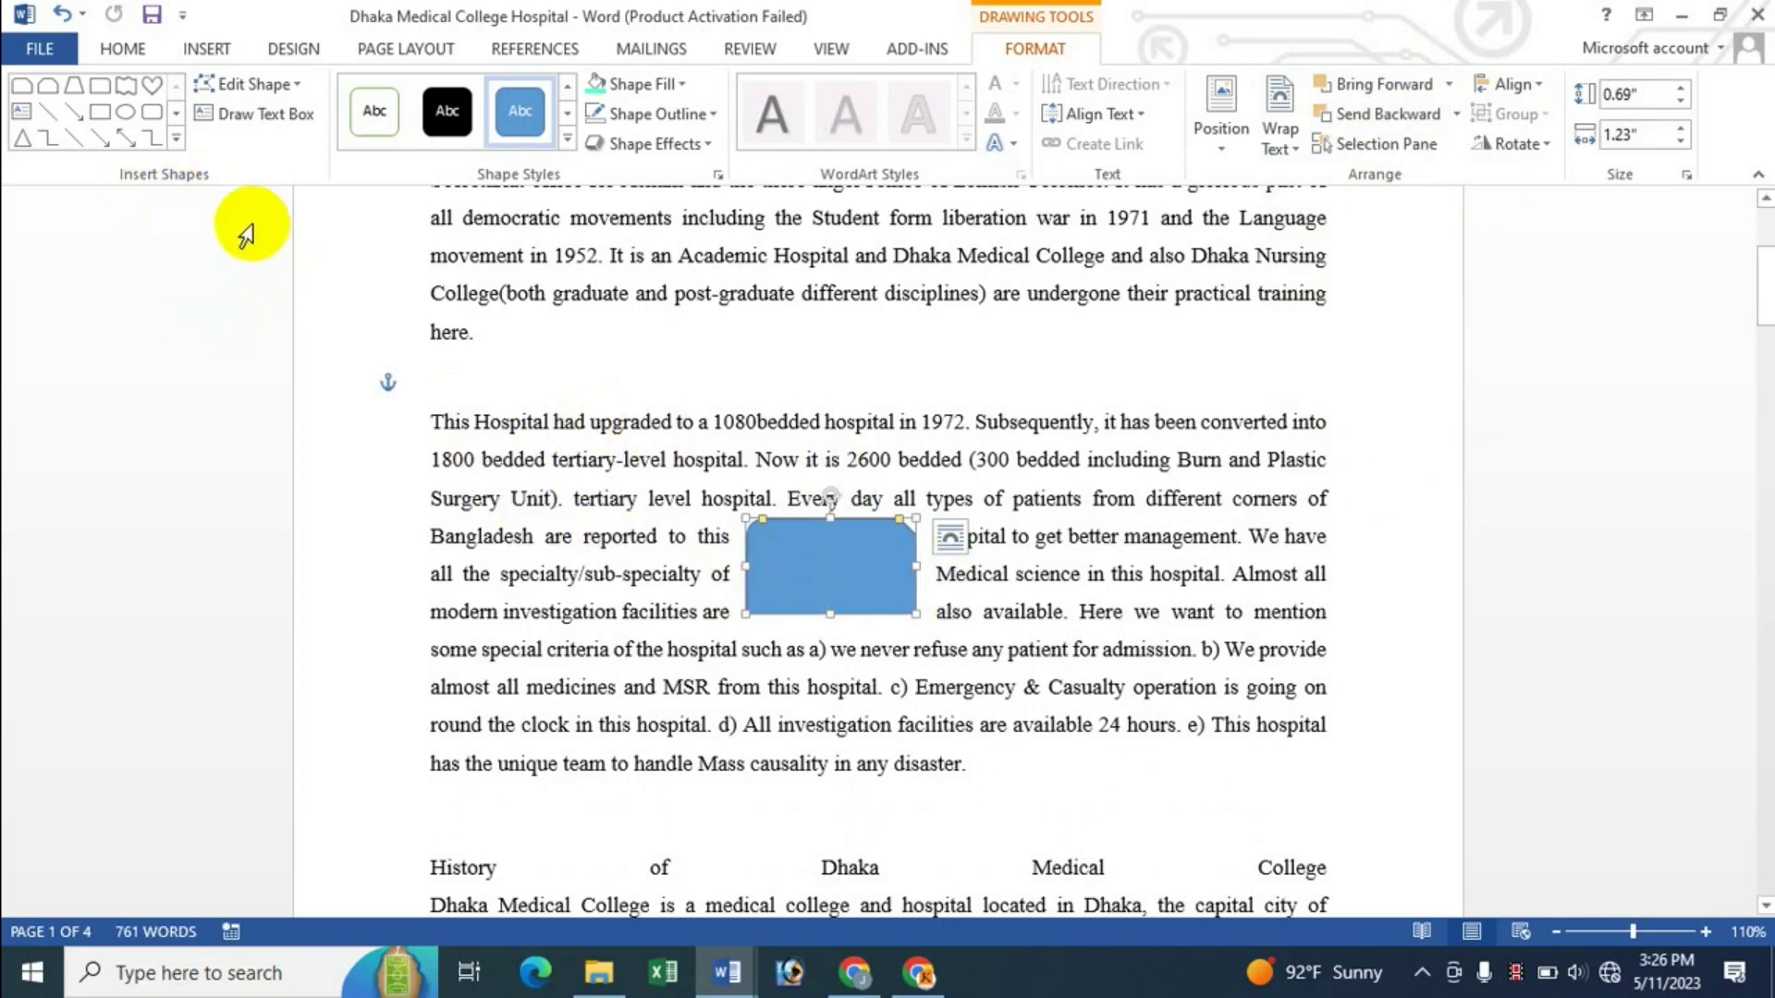
Step: Draw a chevron block arrow over the right side of the second paragraph
{"action": "left_click", "coordinate": [176, 138]}
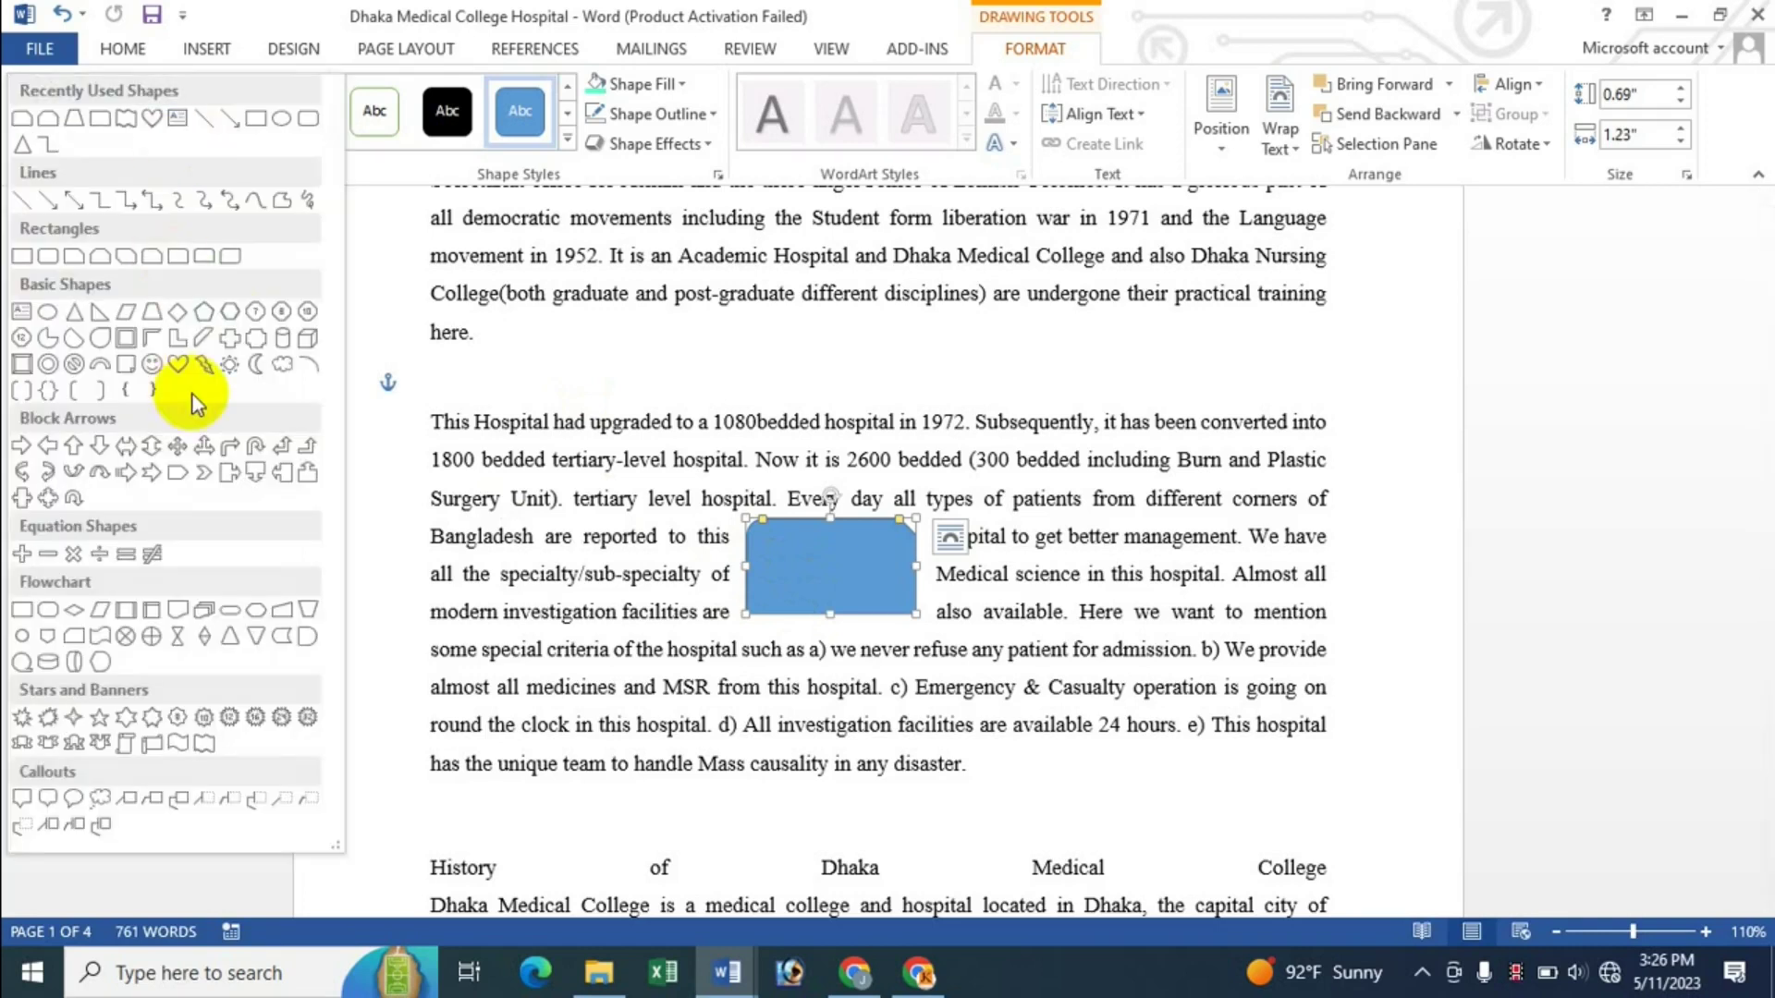
{"action": "left_click", "coordinate": [203, 472]}
{"action": "left_click_drag", "start_coordinate": [1095, 525], "coordinate": [1241, 668]}
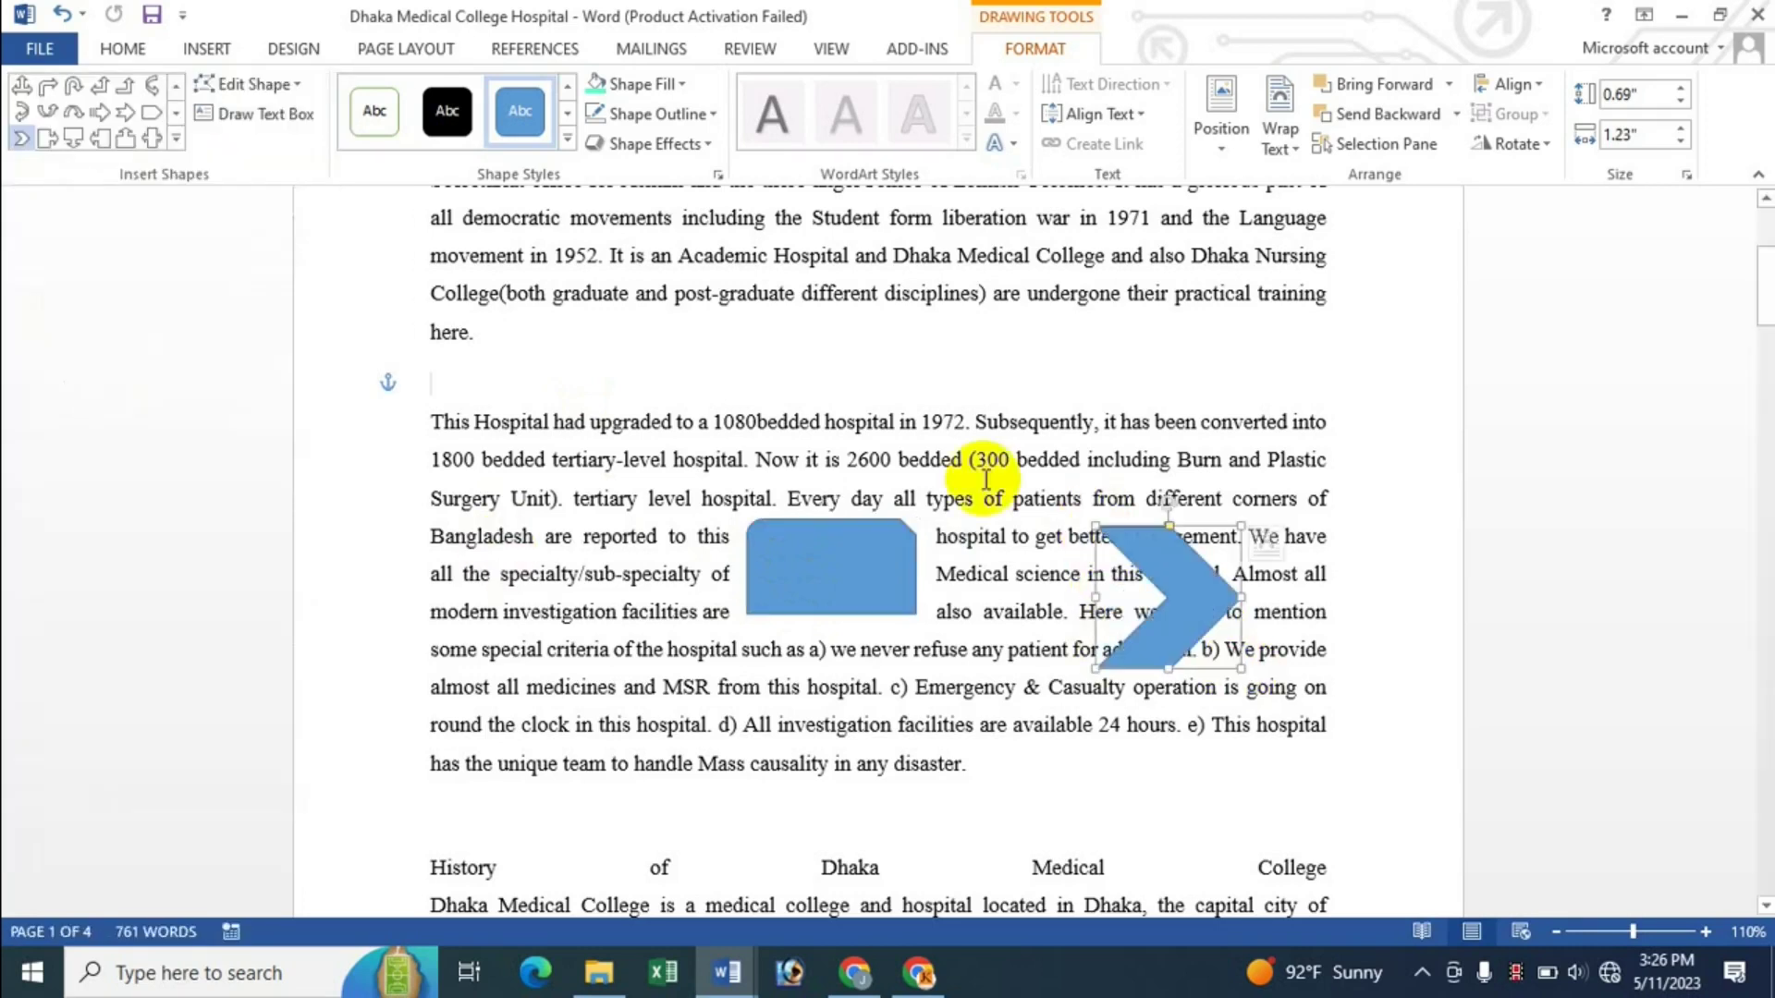
Step: Draw a tall snipped-corner rectangle over the paragraph and give it an orange shape style
{"action": "left_click", "coordinate": [175, 139]}
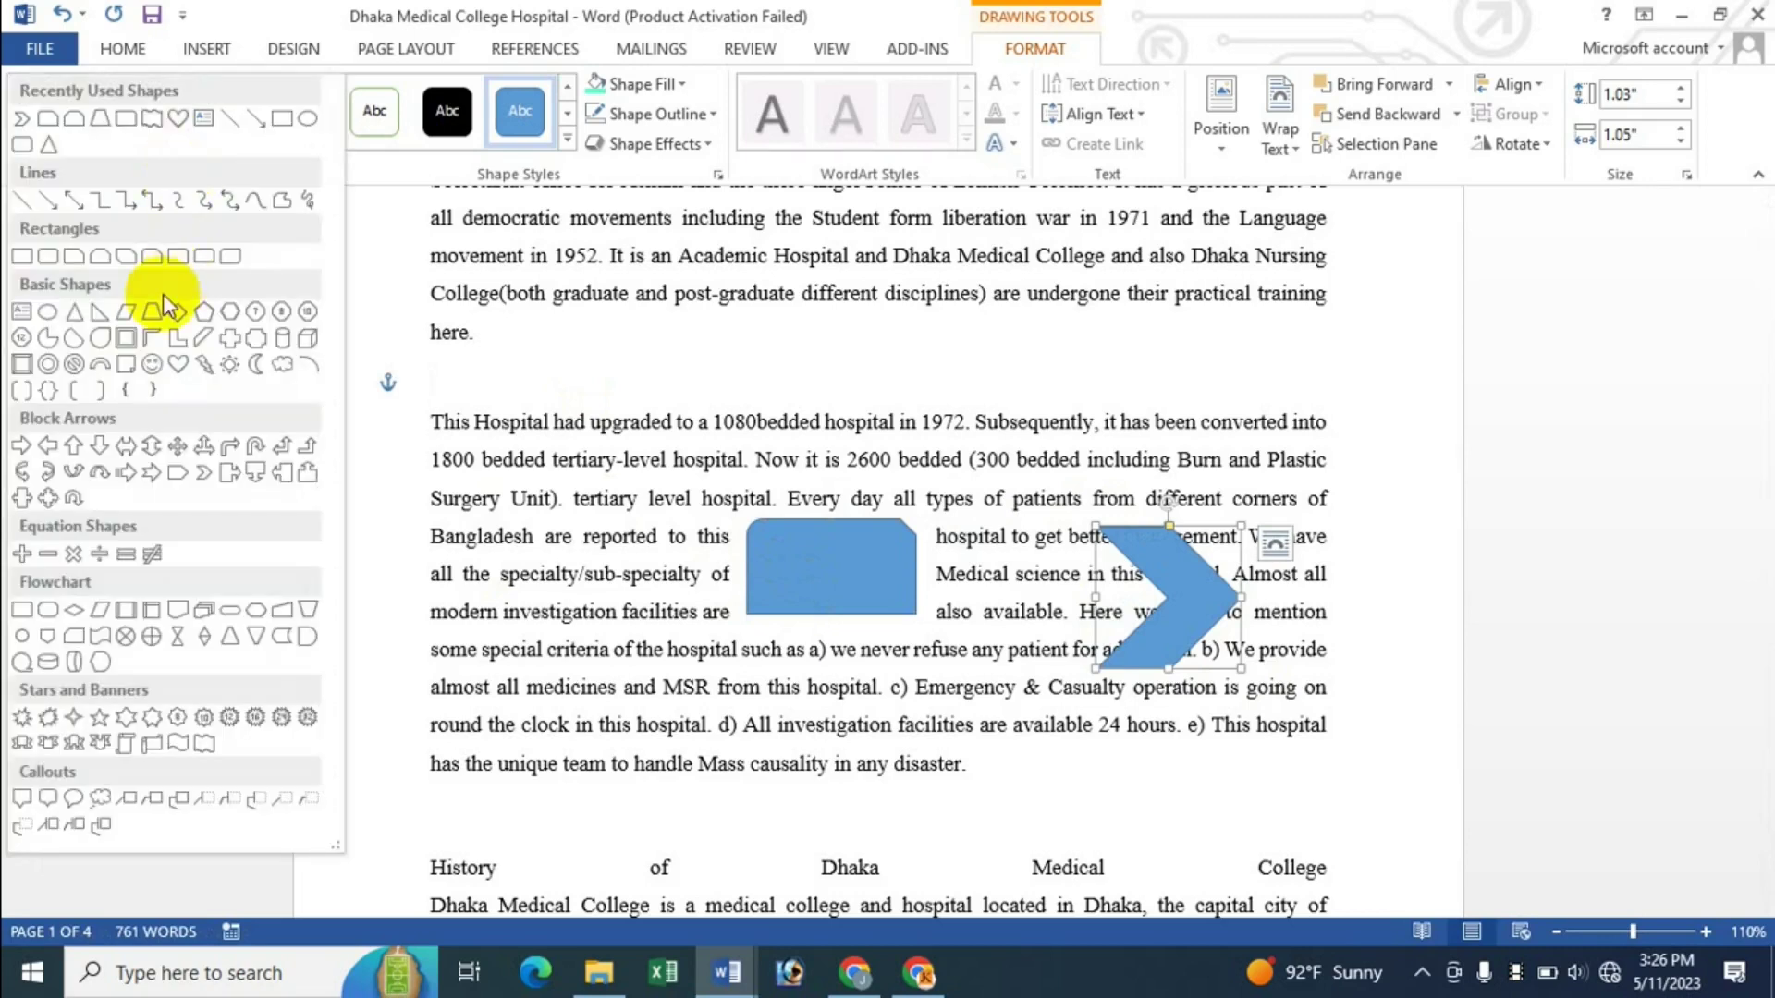
{"action": "left_click", "coordinate": [76, 262]}
{"action": "left_click_drag", "start_coordinate": [488, 507], "coordinate": [644, 714]}
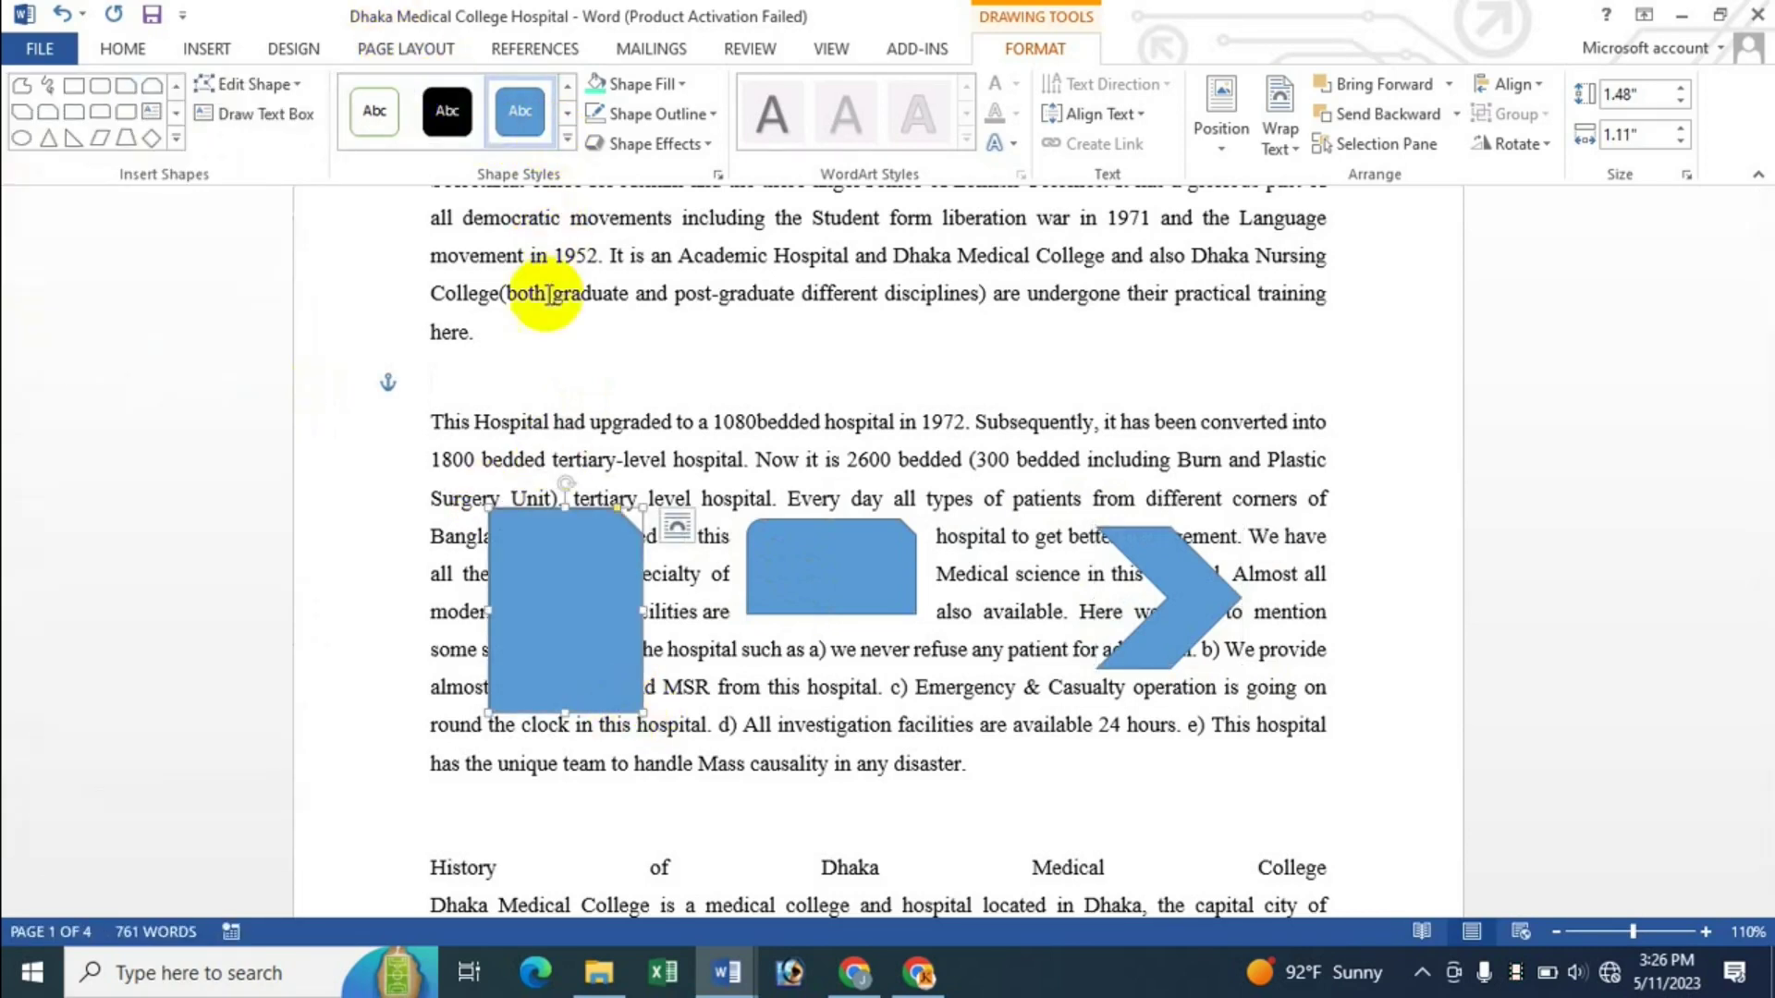
{"action": "left_click", "coordinate": [567, 139]}
{"action": "left_click", "coordinate": [528, 270]}
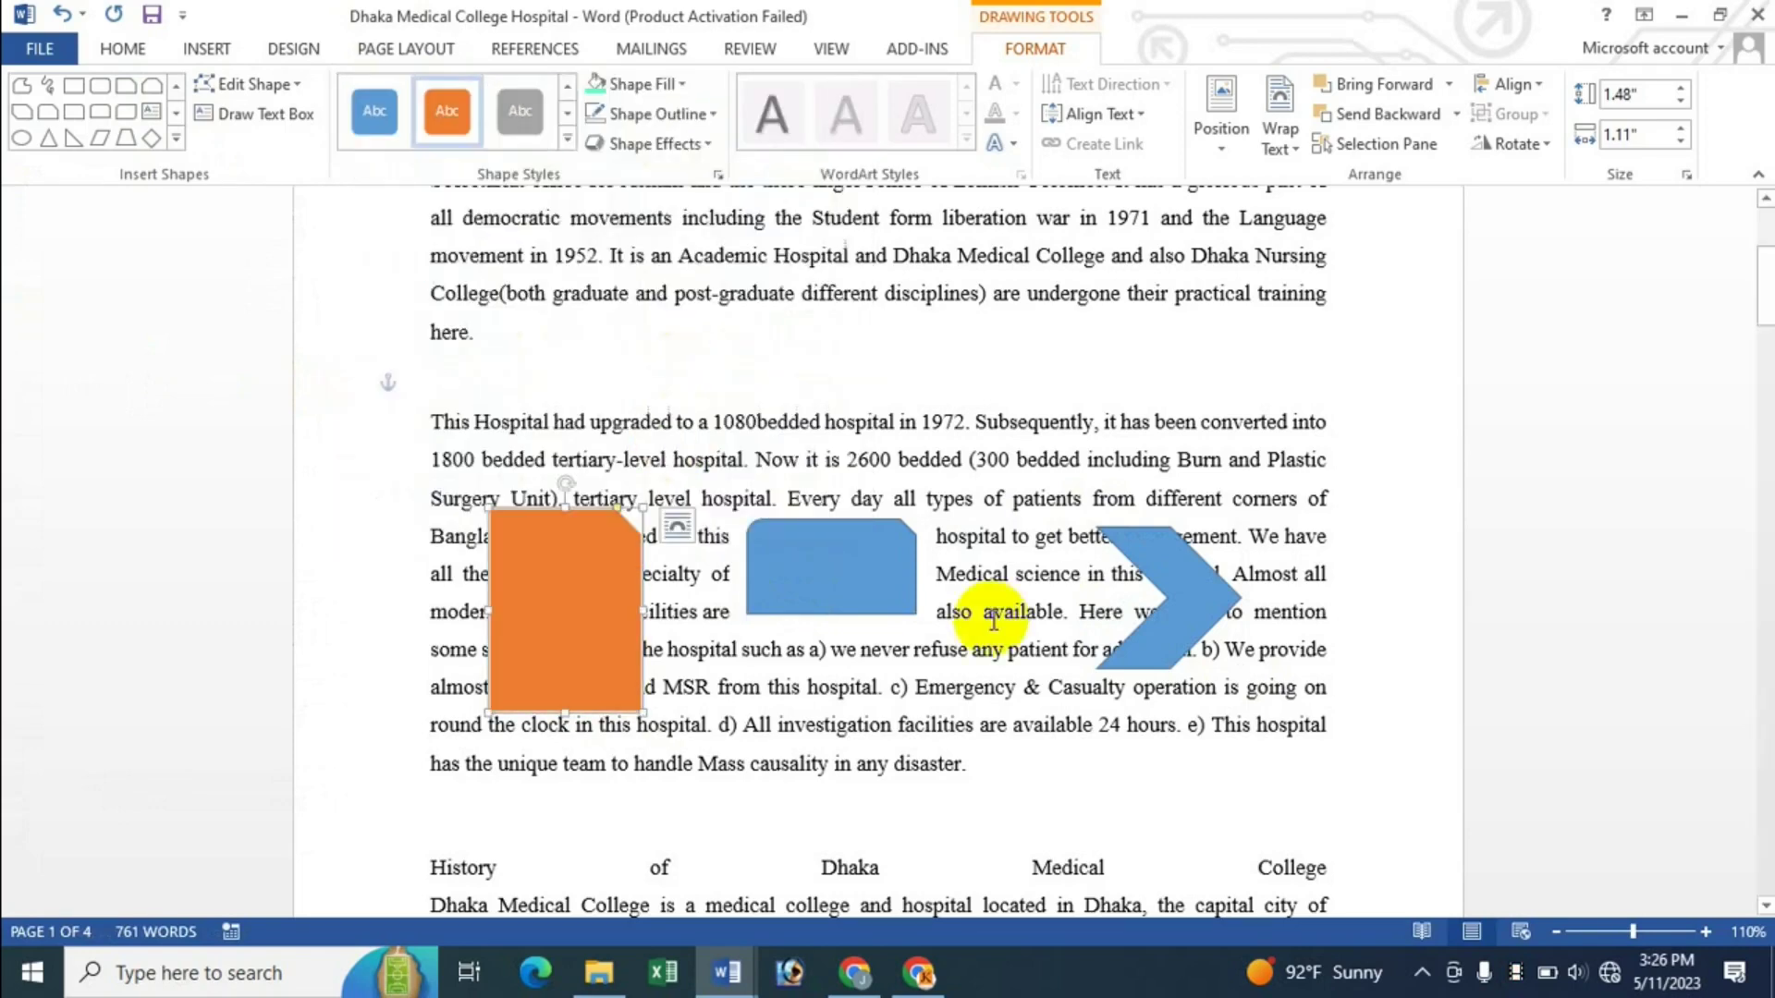
Step: Give the chevron a darker blue style and overlap it with the orange and blue rectangles
{"action": "left_click", "coordinate": [1176, 588]}
{"action": "left_click", "coordinate": [567, 138]}
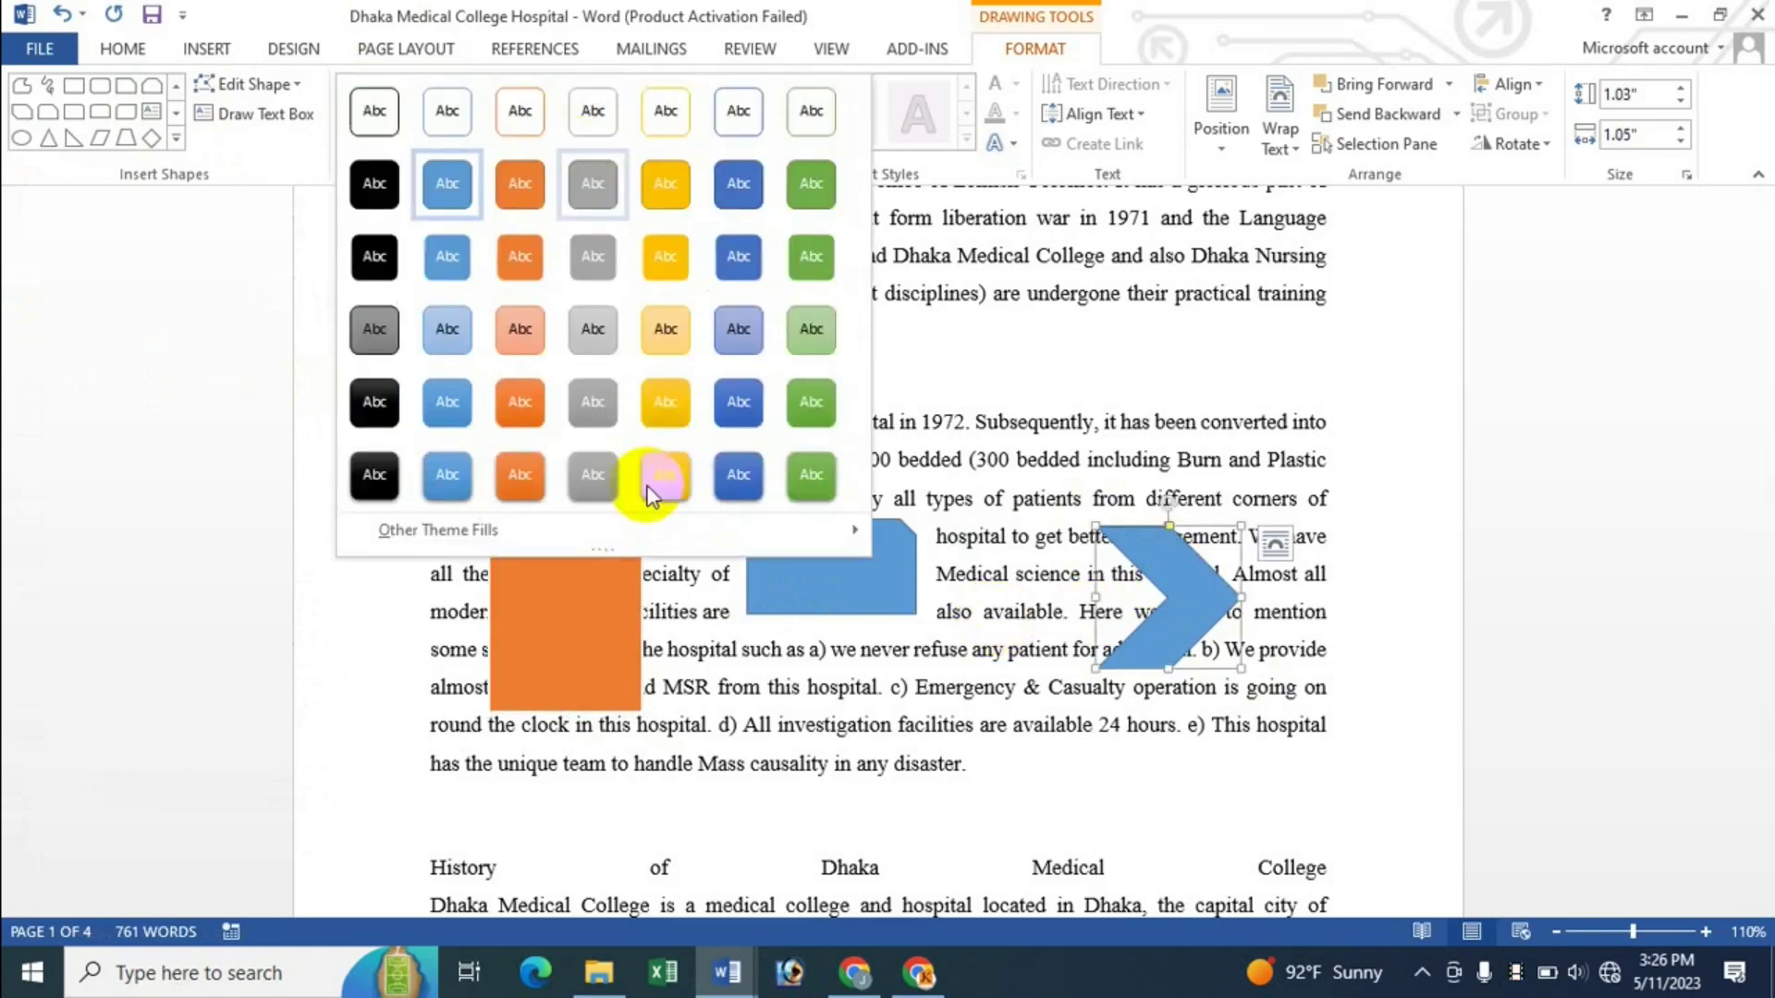
{"action": "left_click", "coordinate": [737, 262]}
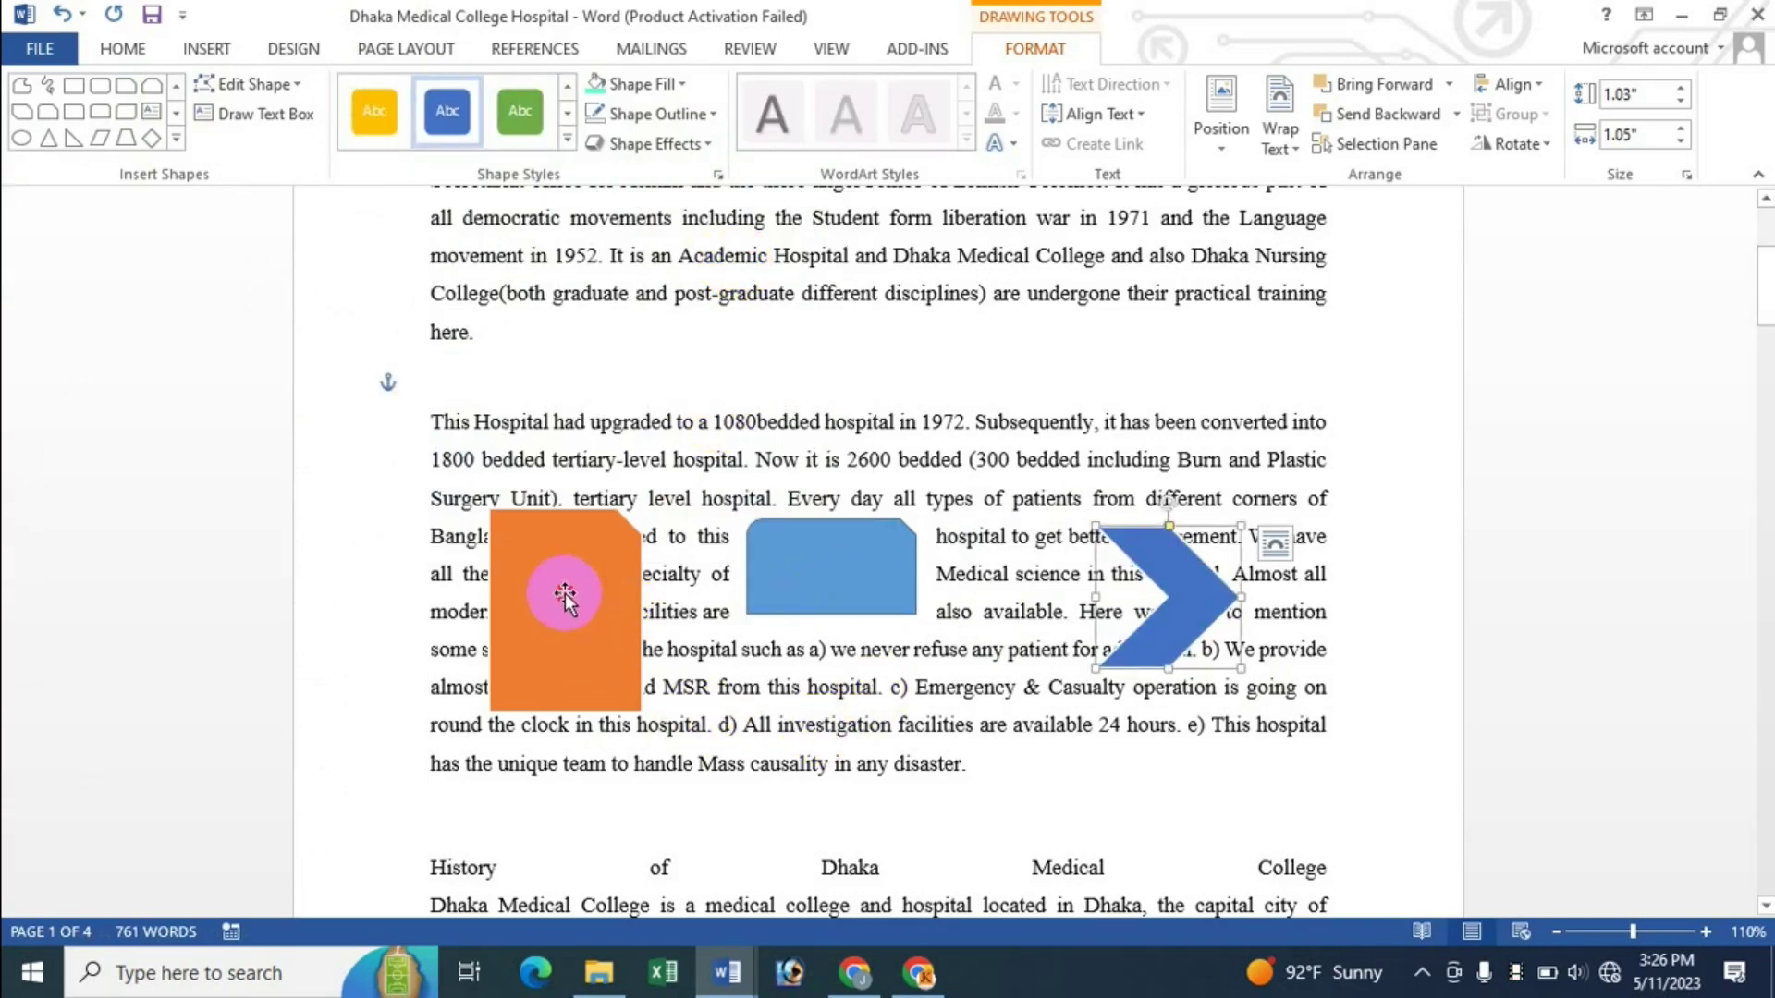
{"action": "mouse_move", "coordinate": [565, 596]}
{"action": "left_mouse_down"}
{"action": "mouse_move", "coordinate": [770, 544]}
{"action": "mouse_move", "coordinate": [796, 556]}
{"action": "left_mouse_up"}
{"action": "mouse_move", "coordinate": [1188, 606]}
{"action": "left_mouse_down"}
{"action": "mouse_move", "coordinate": [822, 679]}
{"action": "mouse_move", "coordinate": [813, 590]}
{"action": "mouse_move", "coordinate": [825, 666]}
{"action": "mouse_move", "coordinate": [881, 539]}
{"action": "left_mouse_up"}
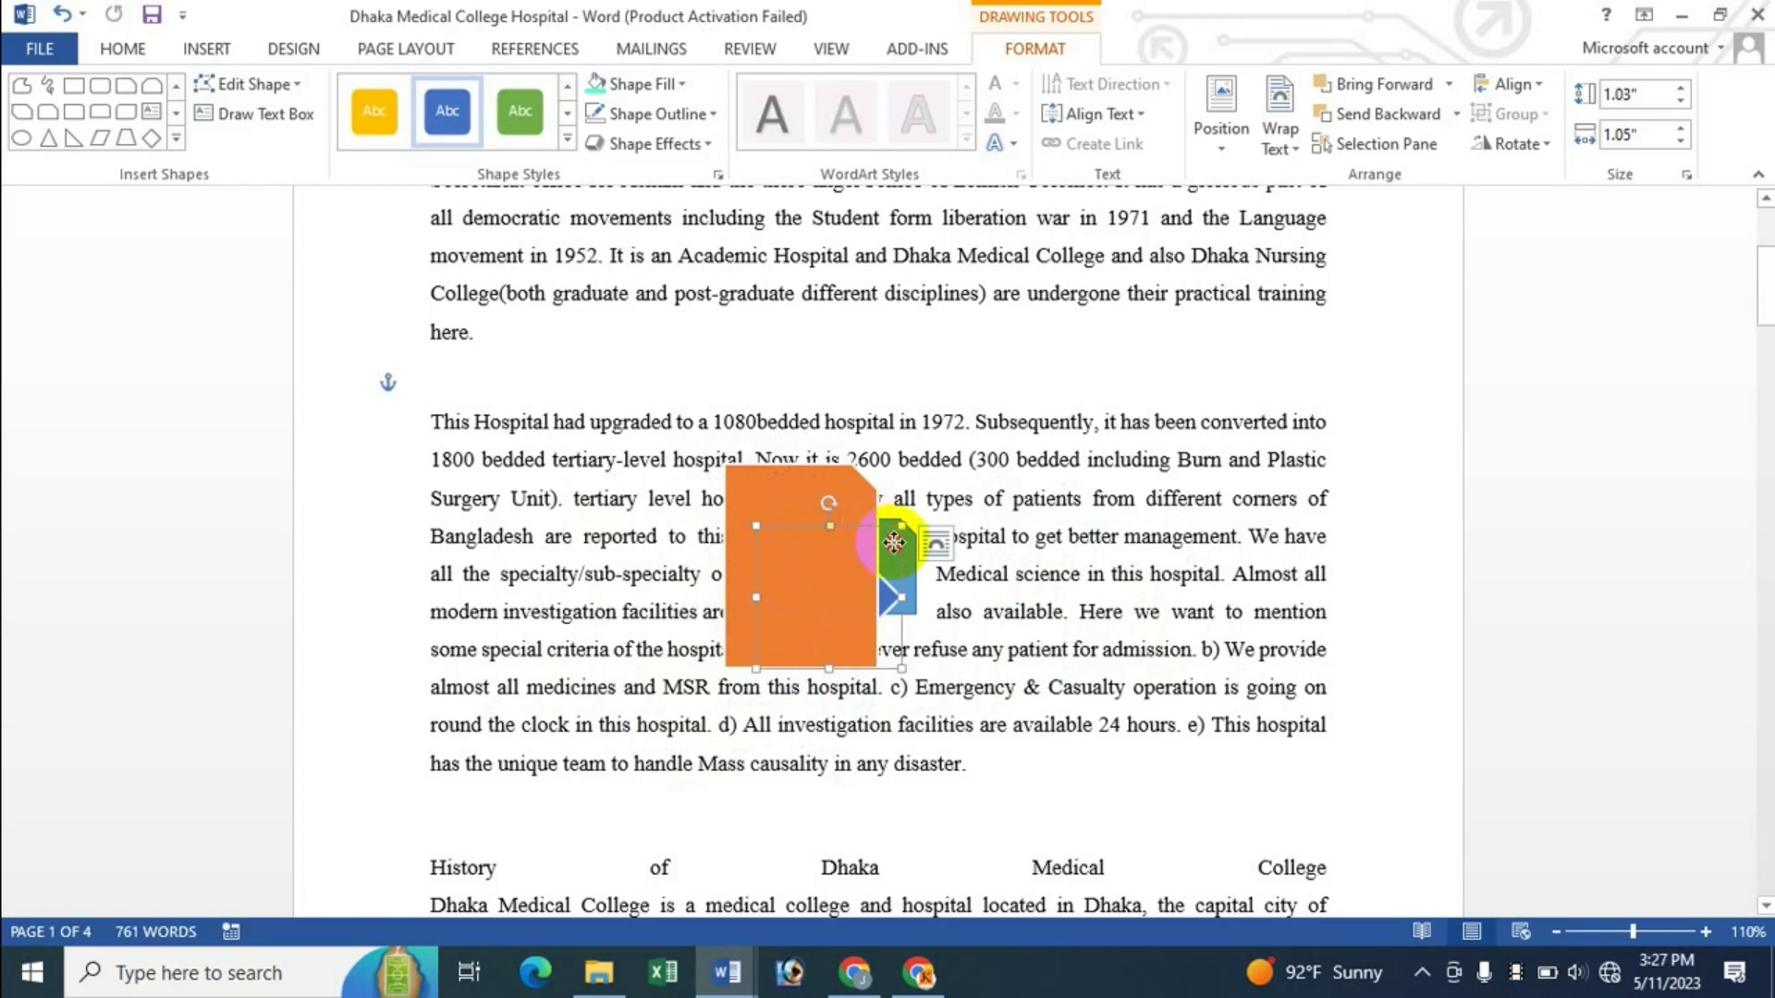
Step: Select the blue shape beneath the orange one and bring it forward one layer
{"action": "left_click", "coordinate": [893, 543]}
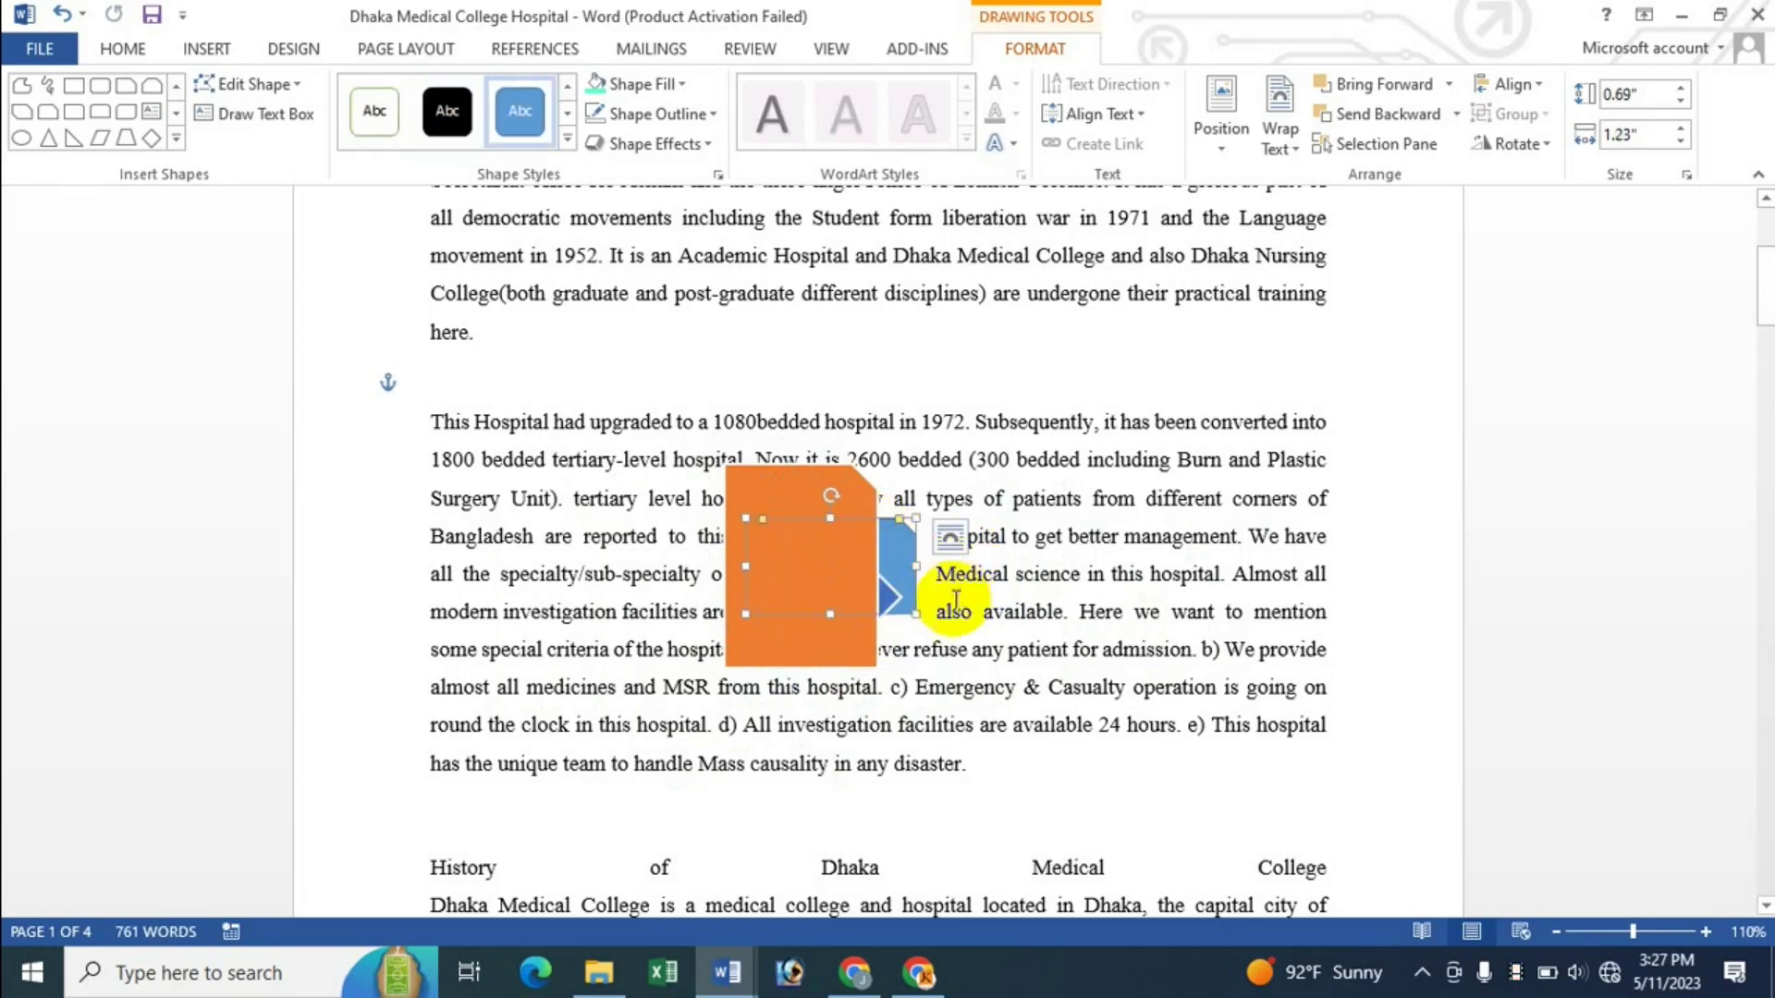
{"action": "mouse_move", "coordinate": [893, 546]}
{"action": "left_mouse_down"}
{"action": "mouse_move", "coordinate": [864, 548]}
{"action": "mouse_move", "coordinate": [918, 584]}
{"action": "left_mouse_up"}
{"action": "left_click", "coordinate": [903, 552]}
{"action": "key", "text": "ctrl+z"}
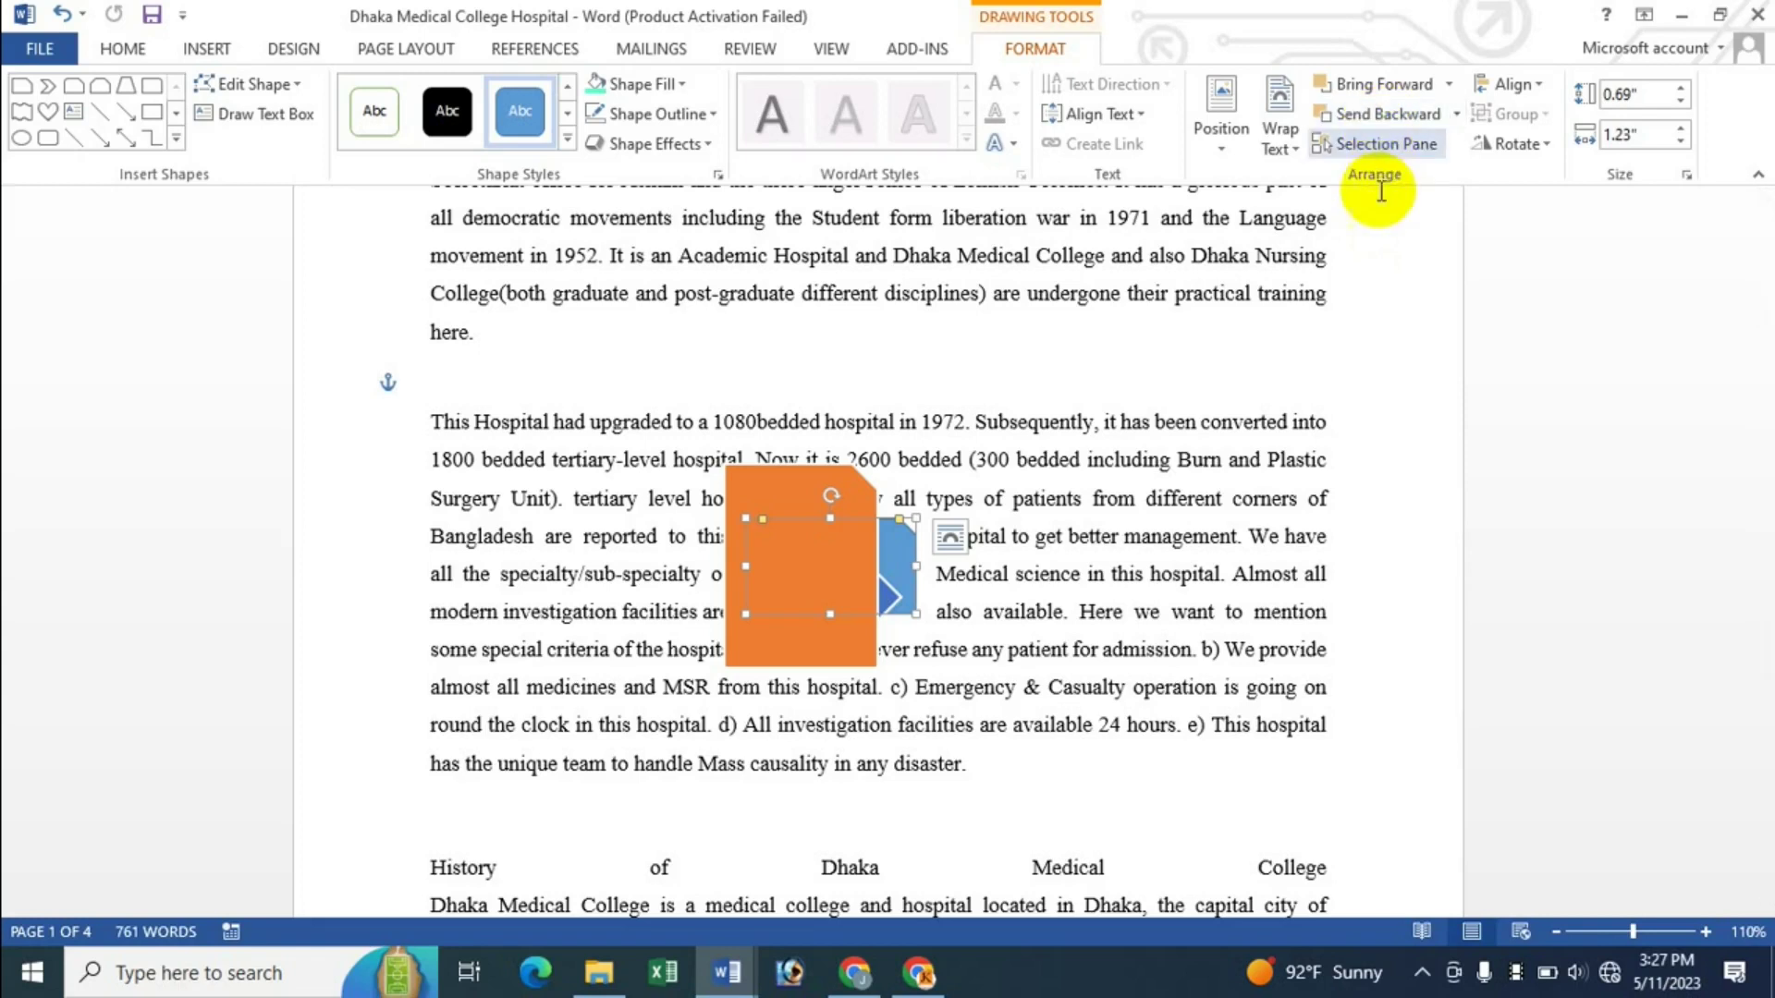
{"action": "left_click", "coordinate": [1405, 81]}
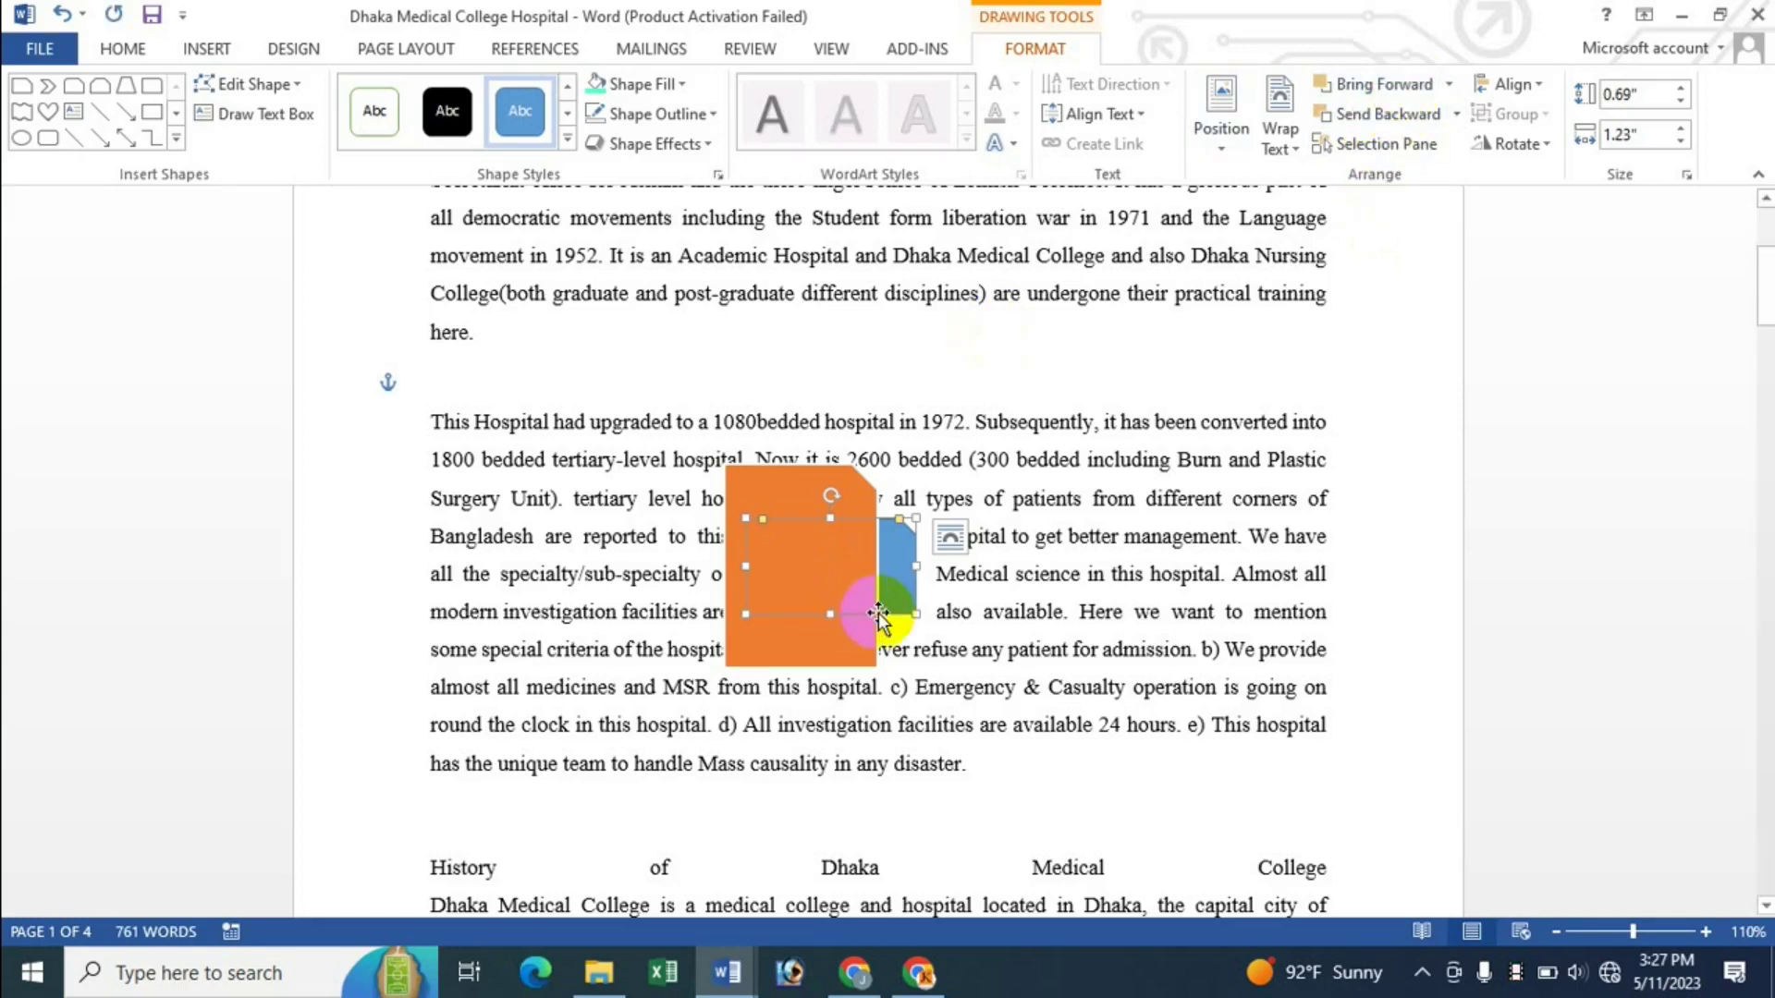
Step: Nudge the orange rectangle slightly to the left
{"action": "left_click", "coordinate": [815, 638]}
{"action": "left_click_drag", "start_coordinate": [816, 638], "coordinate": [833, 628]}
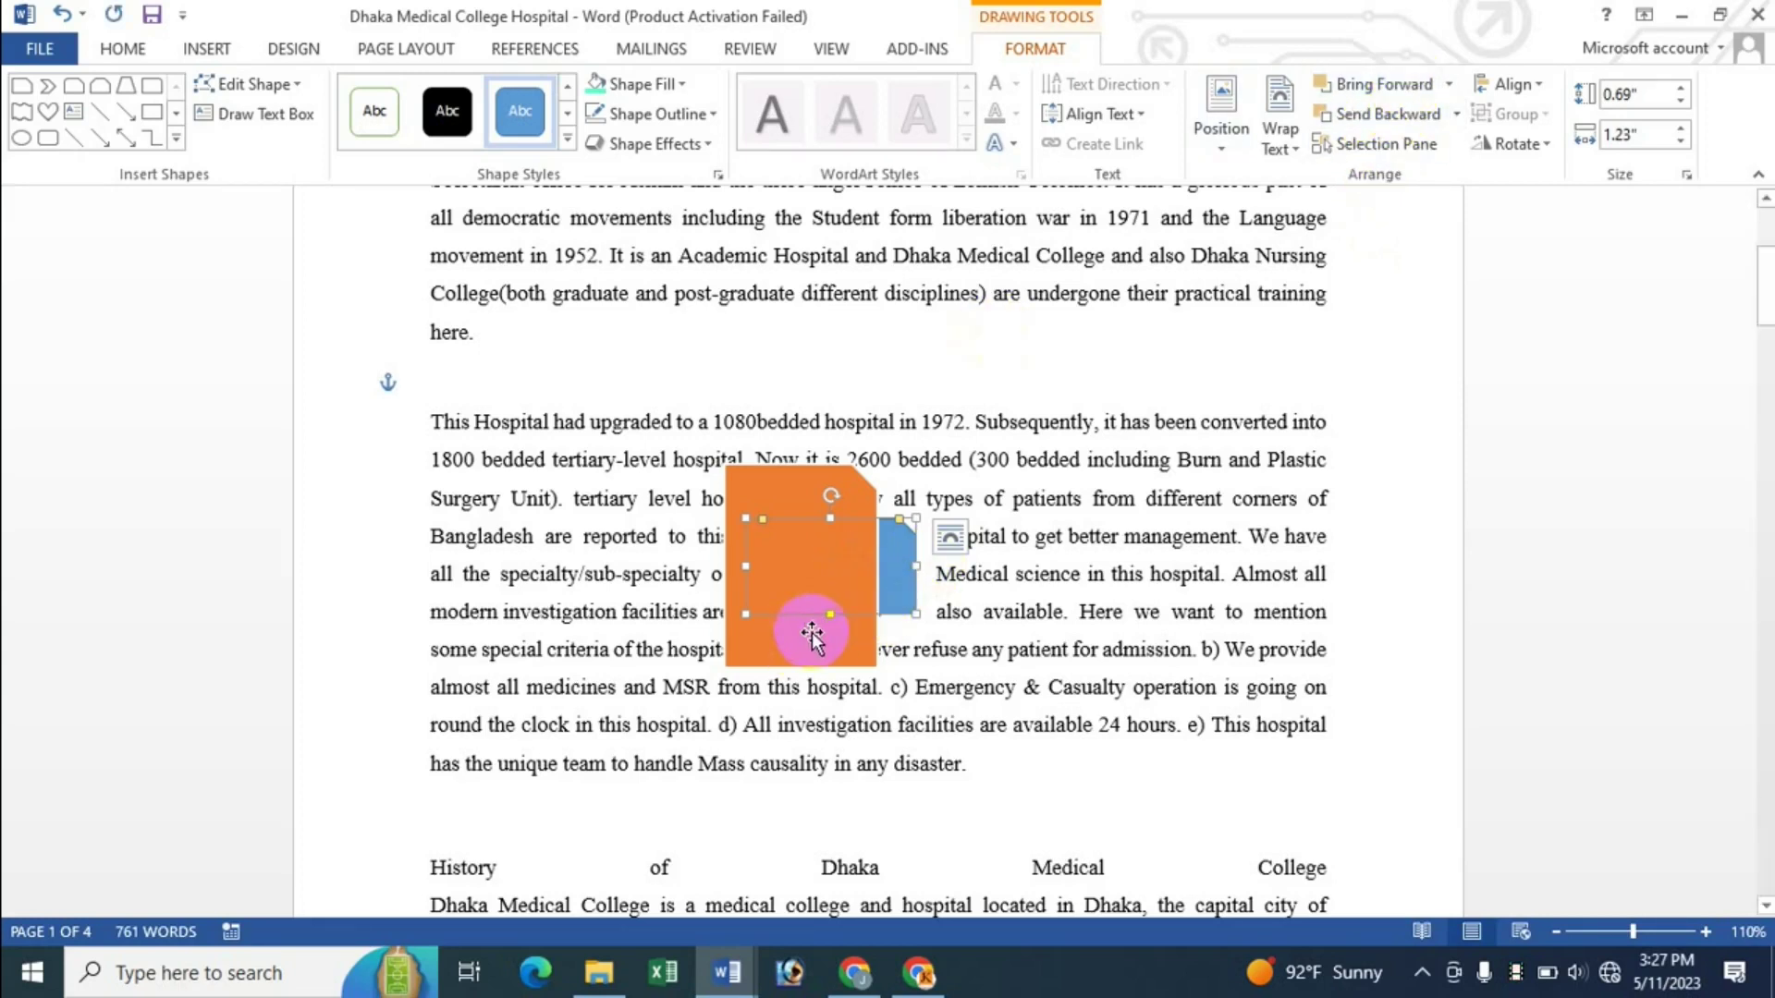
{"action": "left_click", "coordinate": [870, 561]}
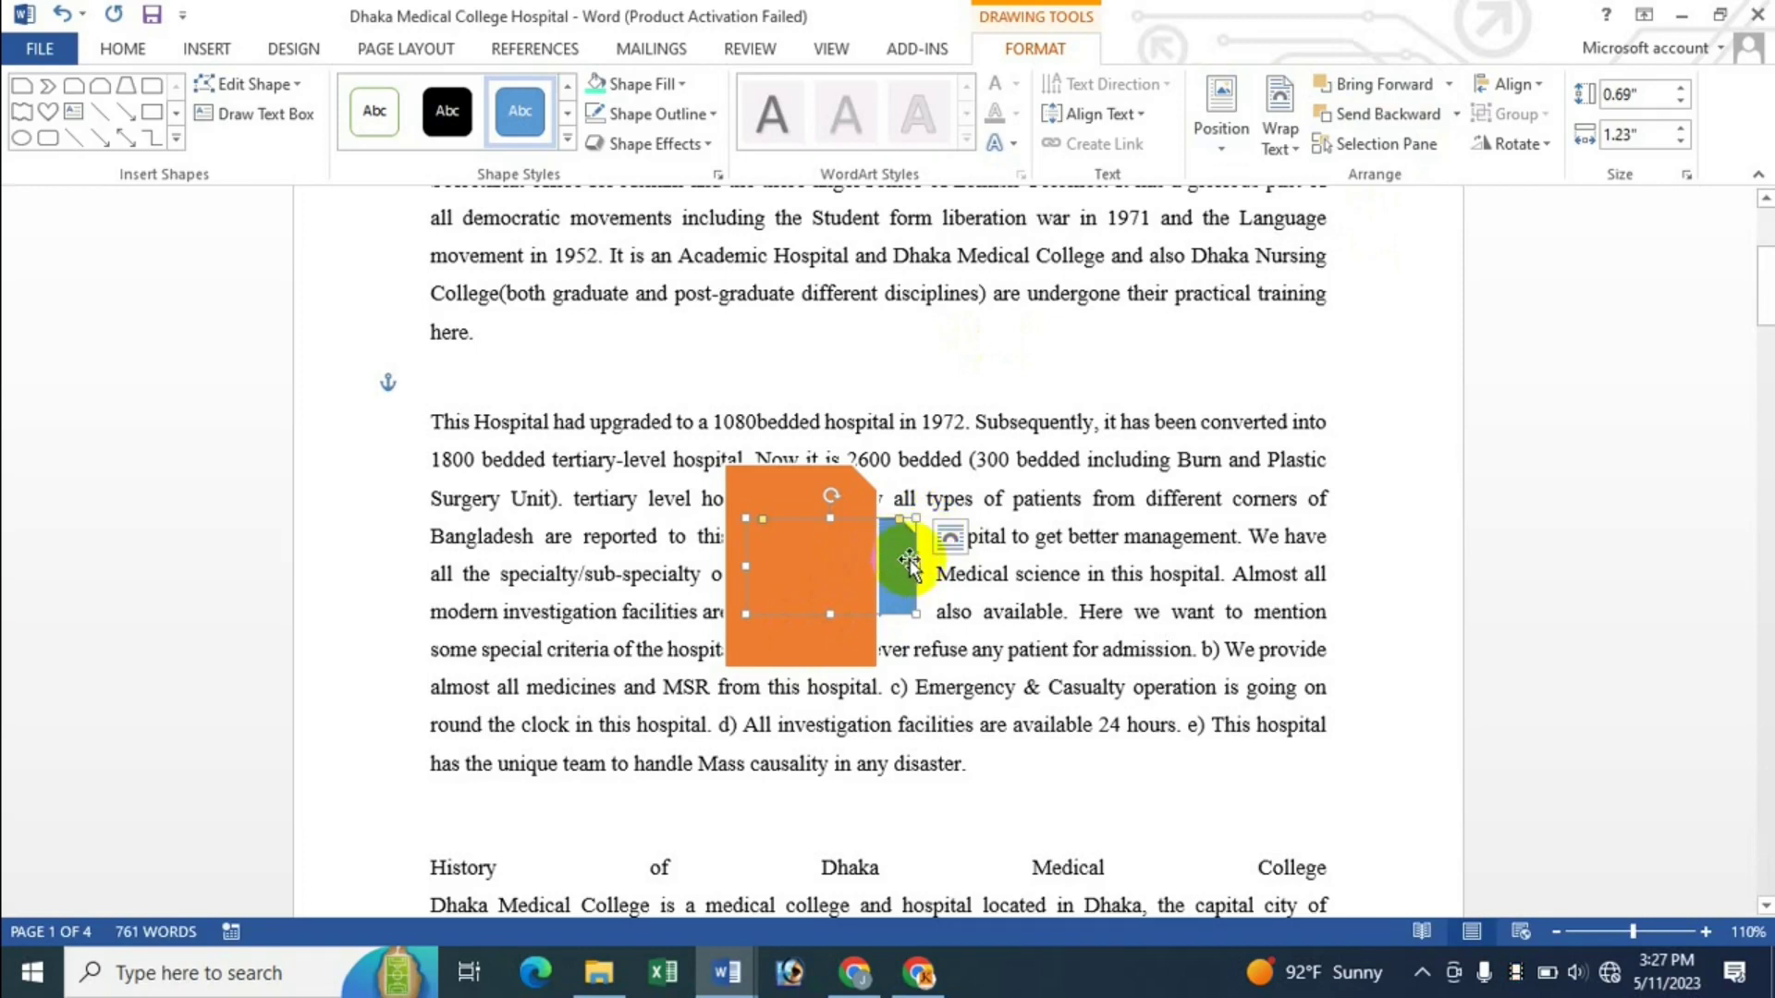
{"action": "left_click", "coordinate": [1377, 114]}
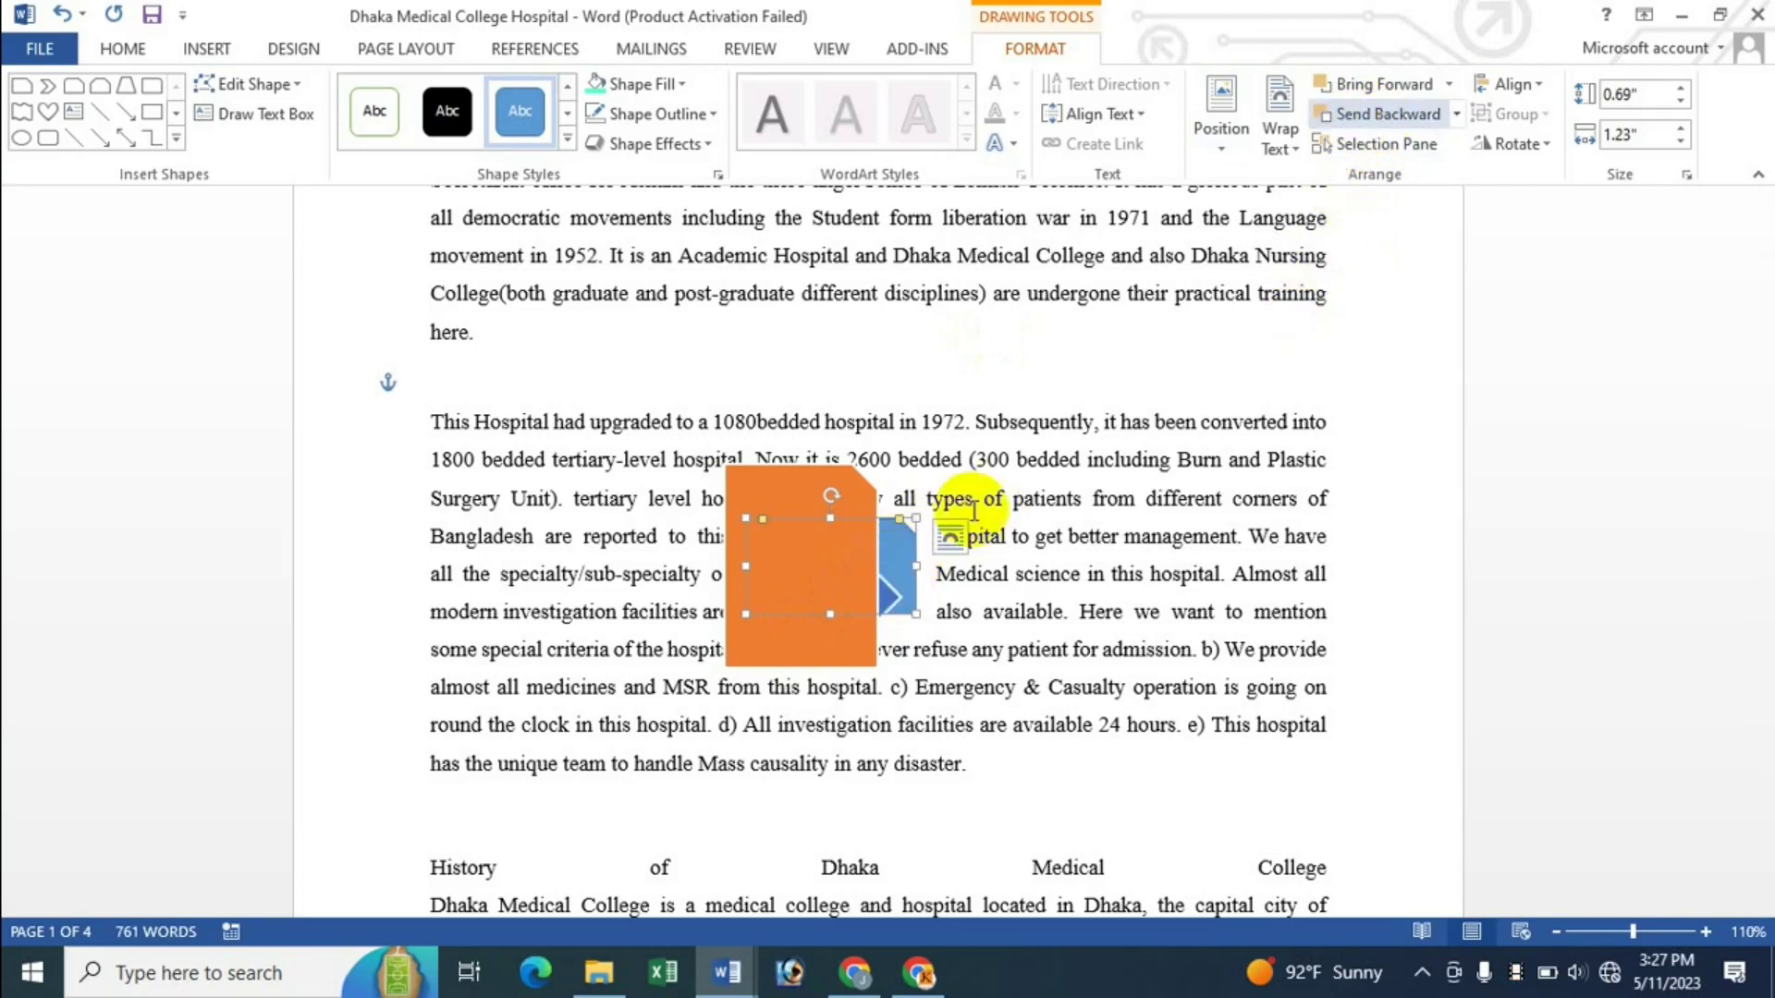
{"action": "left_click", "coordinate": [846, 652]}
{"action": "left_click_drag", "start_coordinate": [825, 654], "coordinate": [792, 647]}
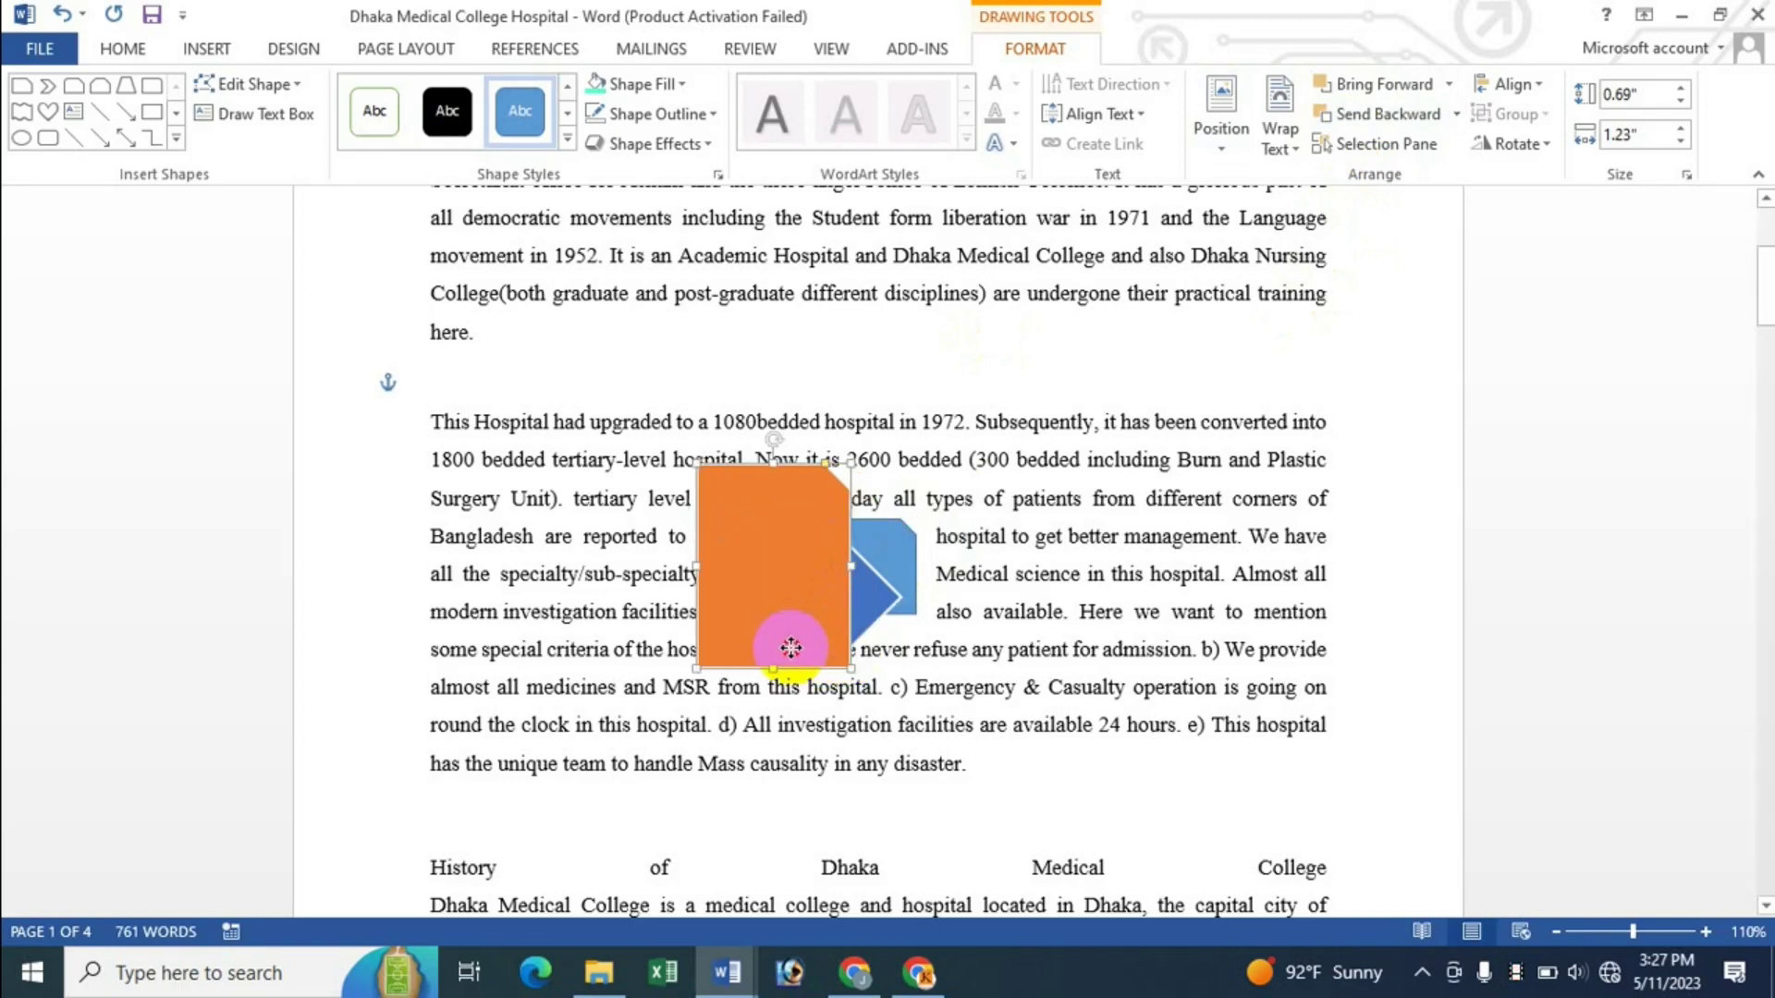
Step: Bring the blue chevron forward one layer and briefly view the Selection Pane
{"action": "left_click", "coordinate": [888, 555]}
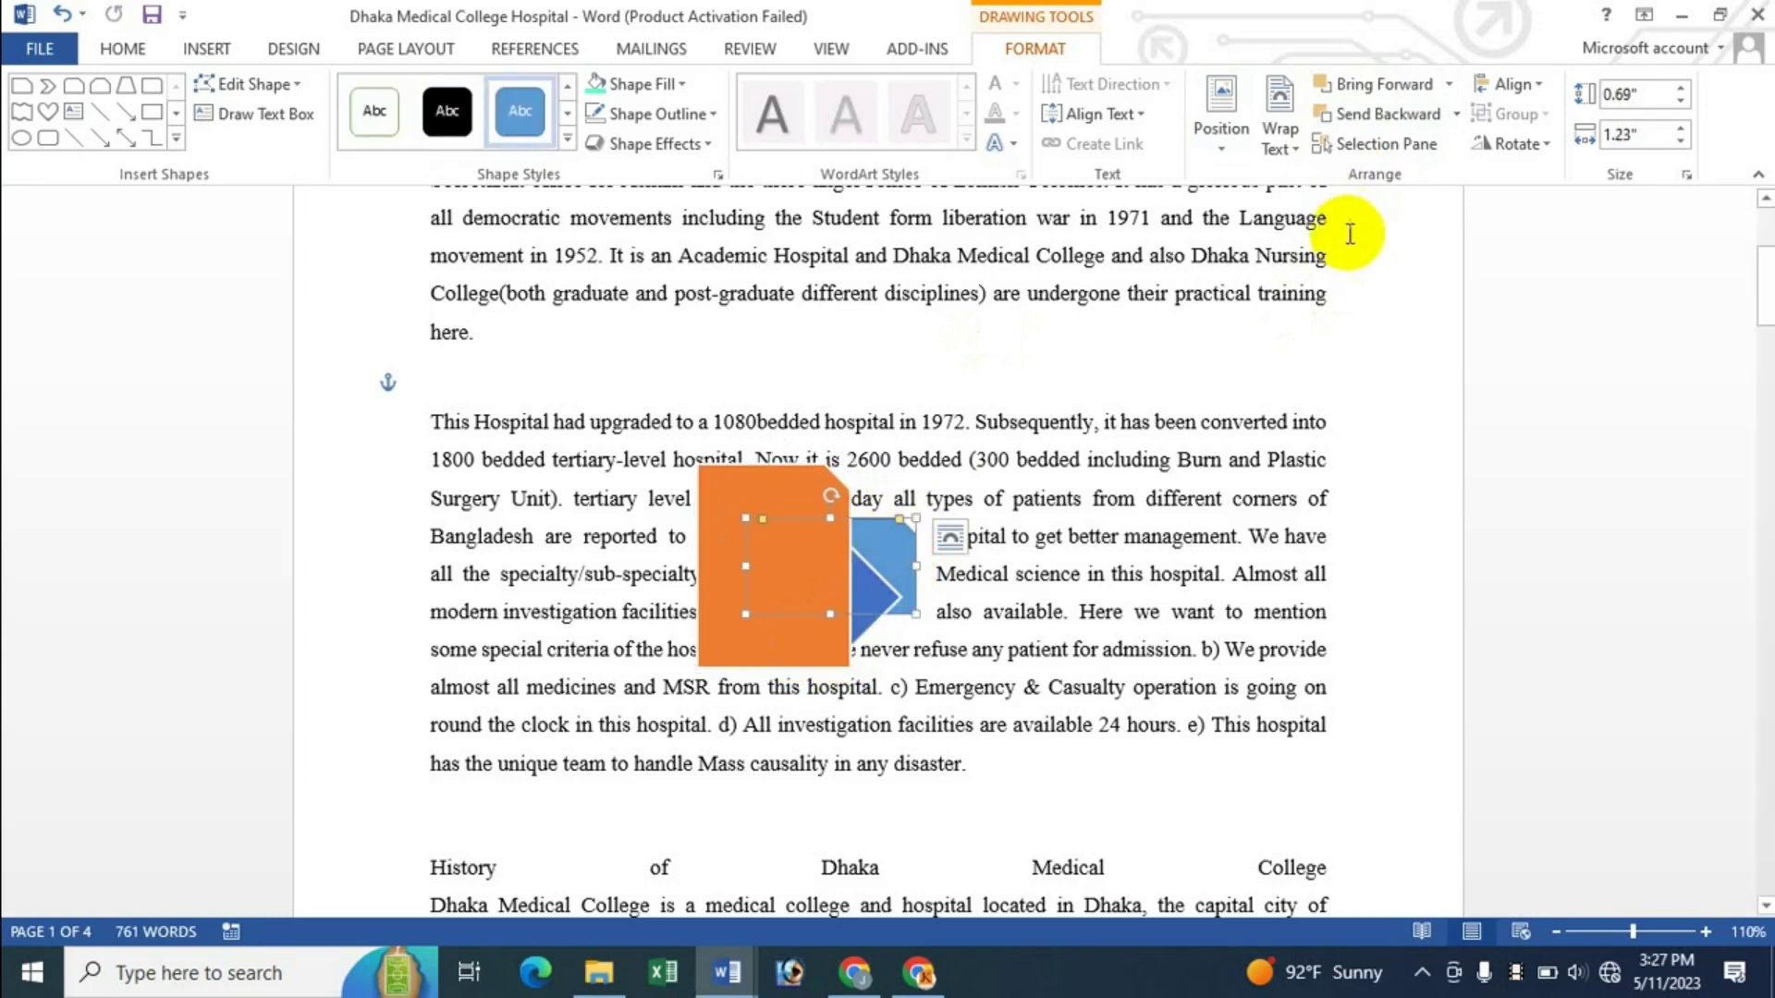
{"action": "left_click", "coordinate": [1378, 87]}
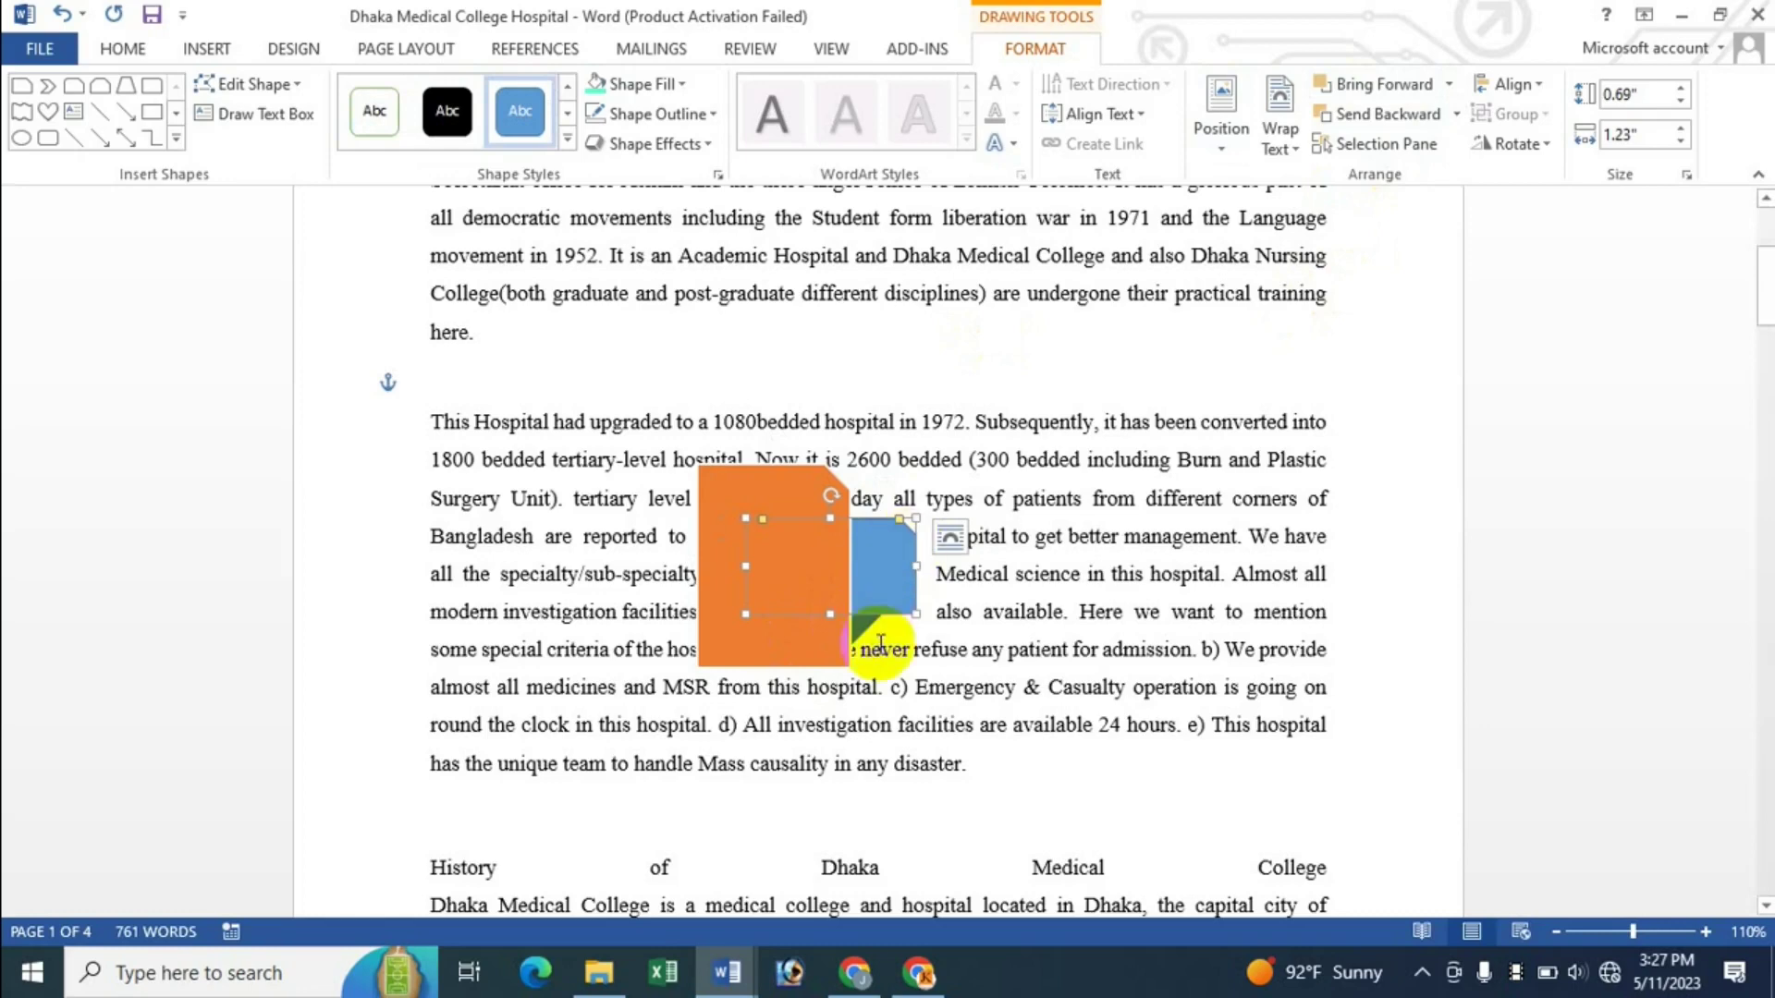
{"action": "left_click", "coordinate": [1381, 140]}
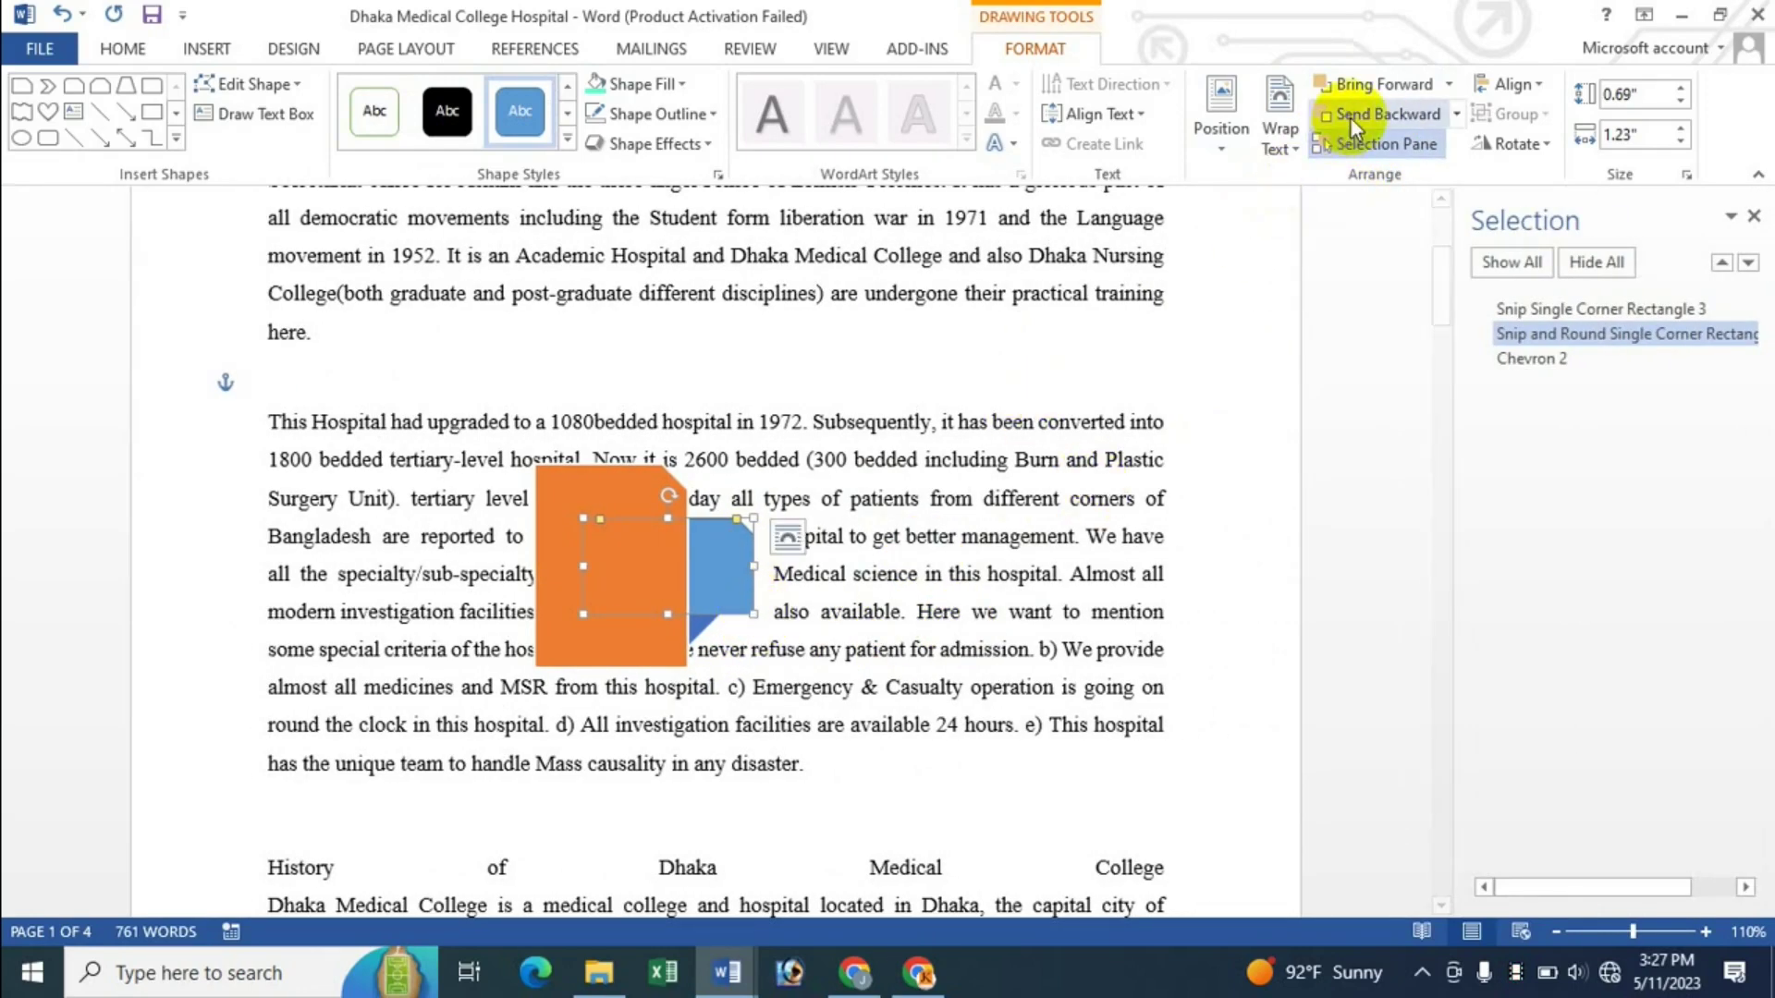
{"action": "left_click", "coordinate": [1754, 215]}
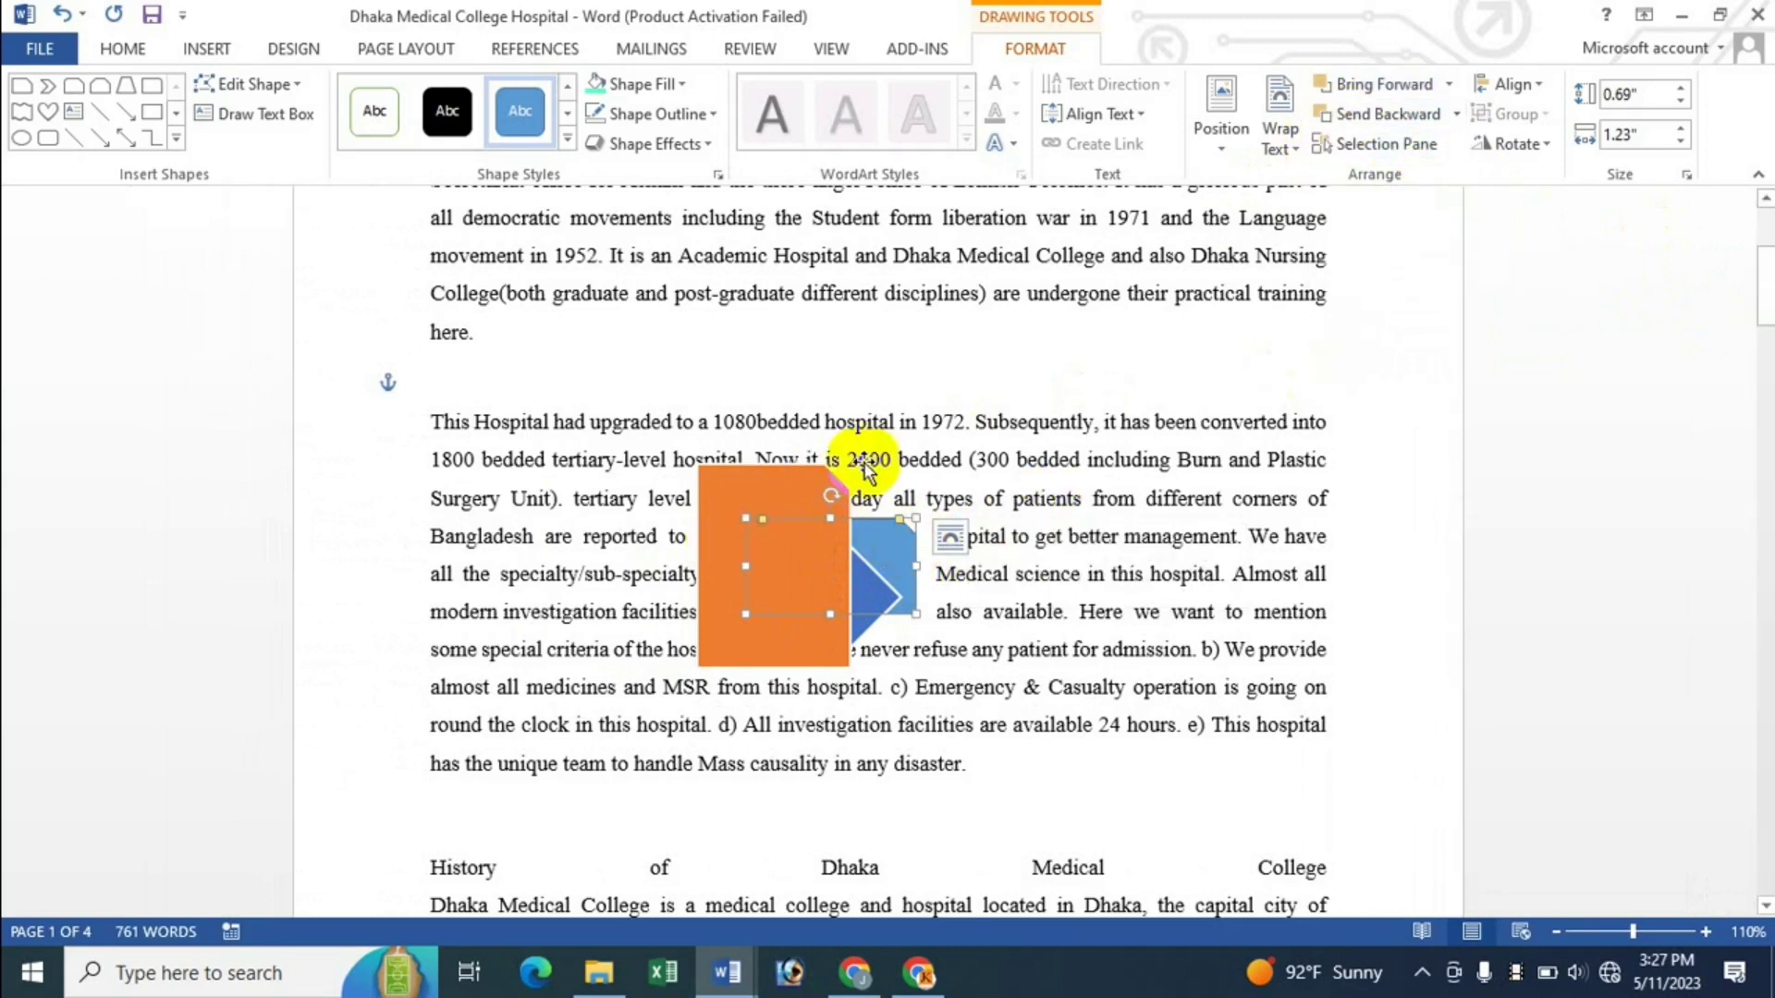
Step: Switch the blue shape in front of and behind the orange shape using Bring to Front and Send to Back
{"action": "left_click", "coordinate": [1450, 84]}
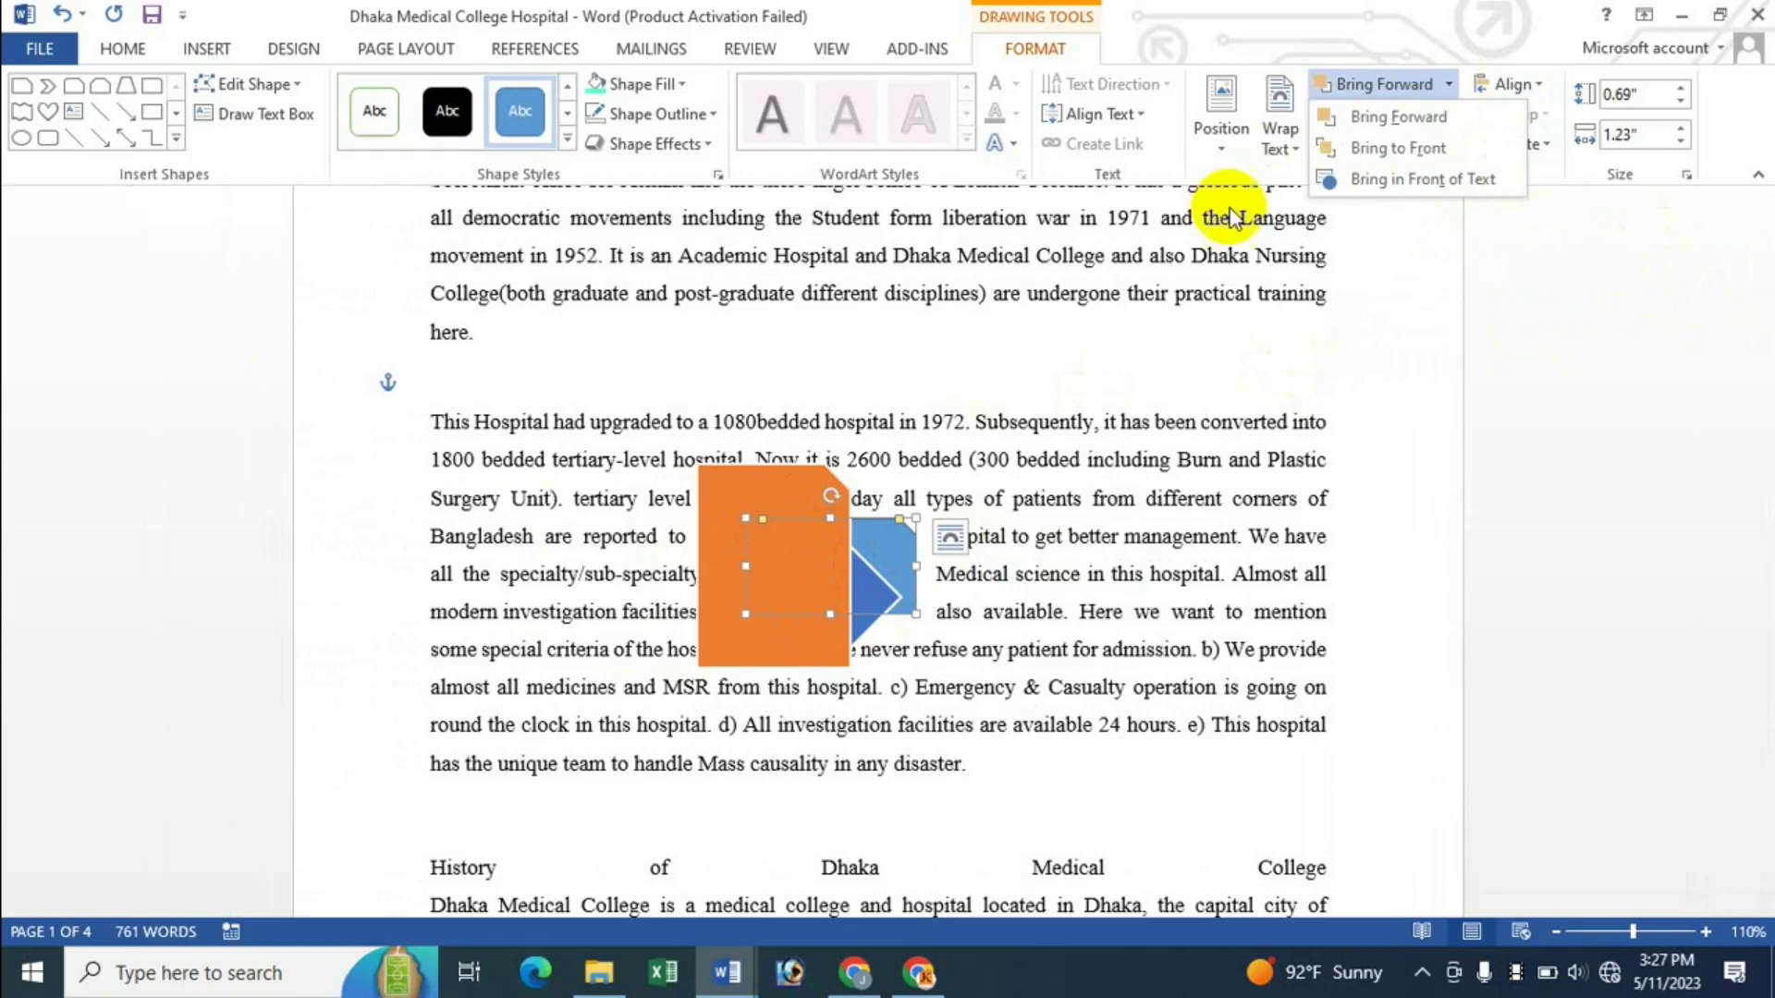
{"action": "left_click", "coordinate": [1410, 148]}
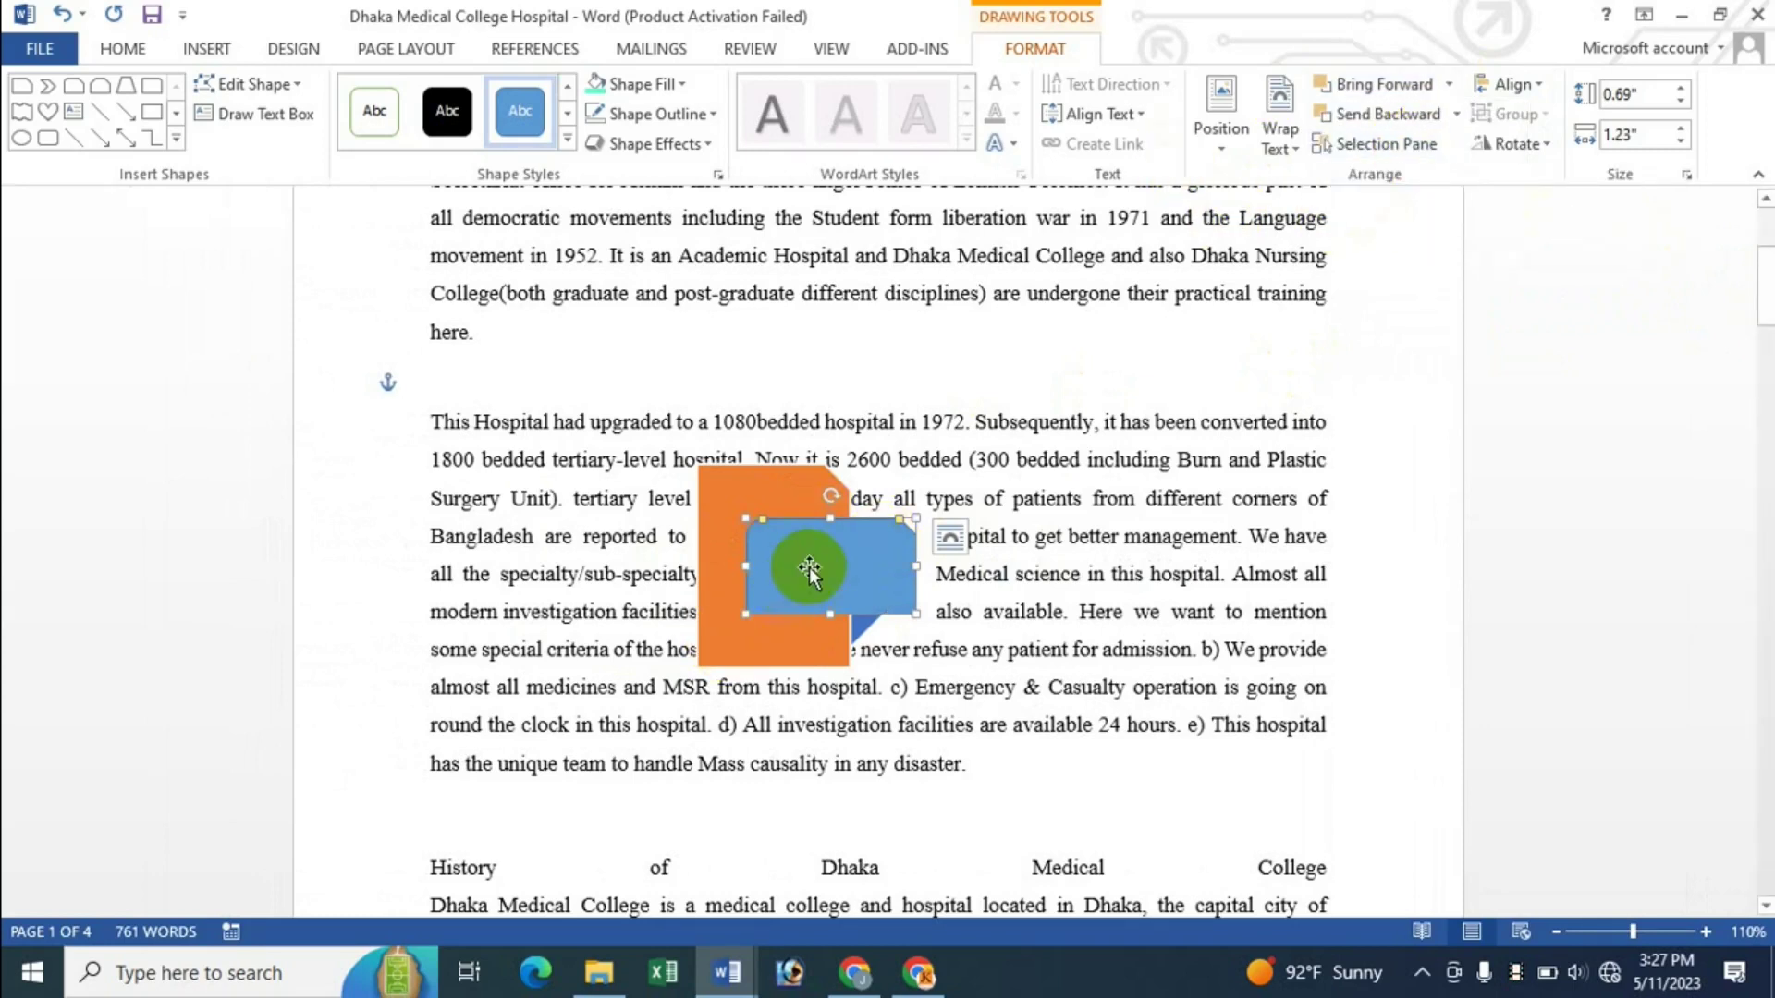
{"action": "left_click", "coordinate": [1456, 114]}
{"action": "left_click", "coordinate": [1394, 181]}
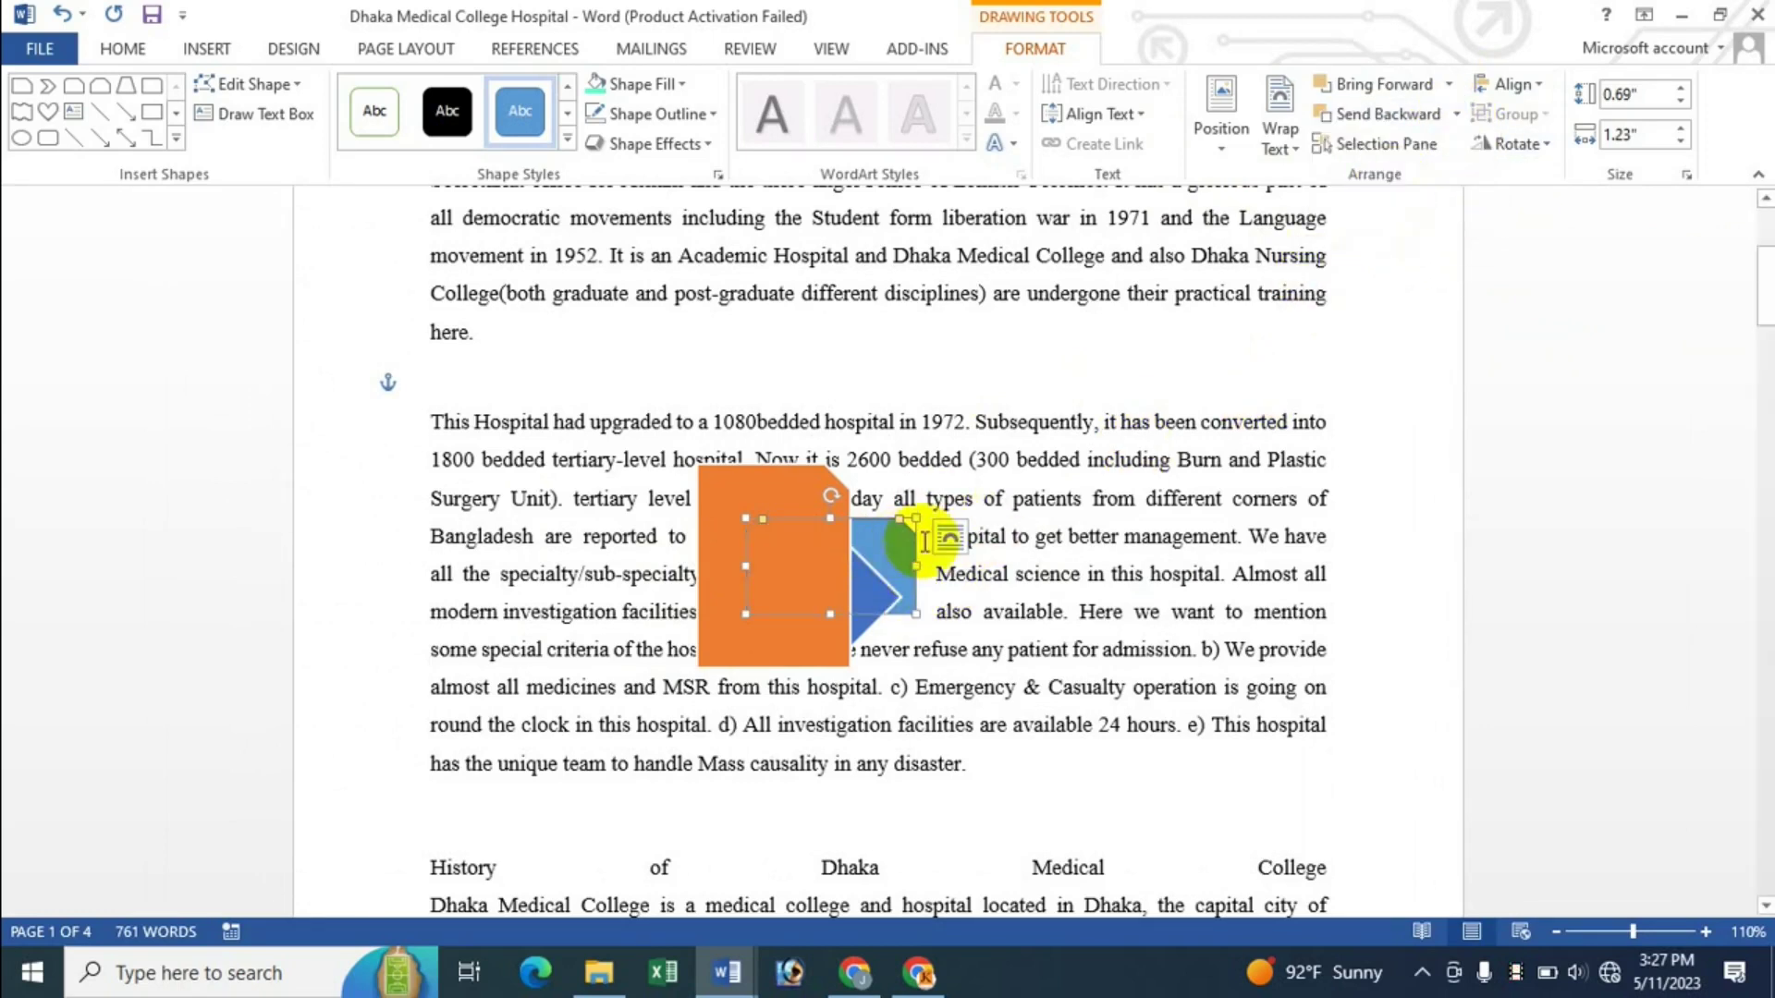
{"action": "left_click", "coordinate": [1450, 85]}
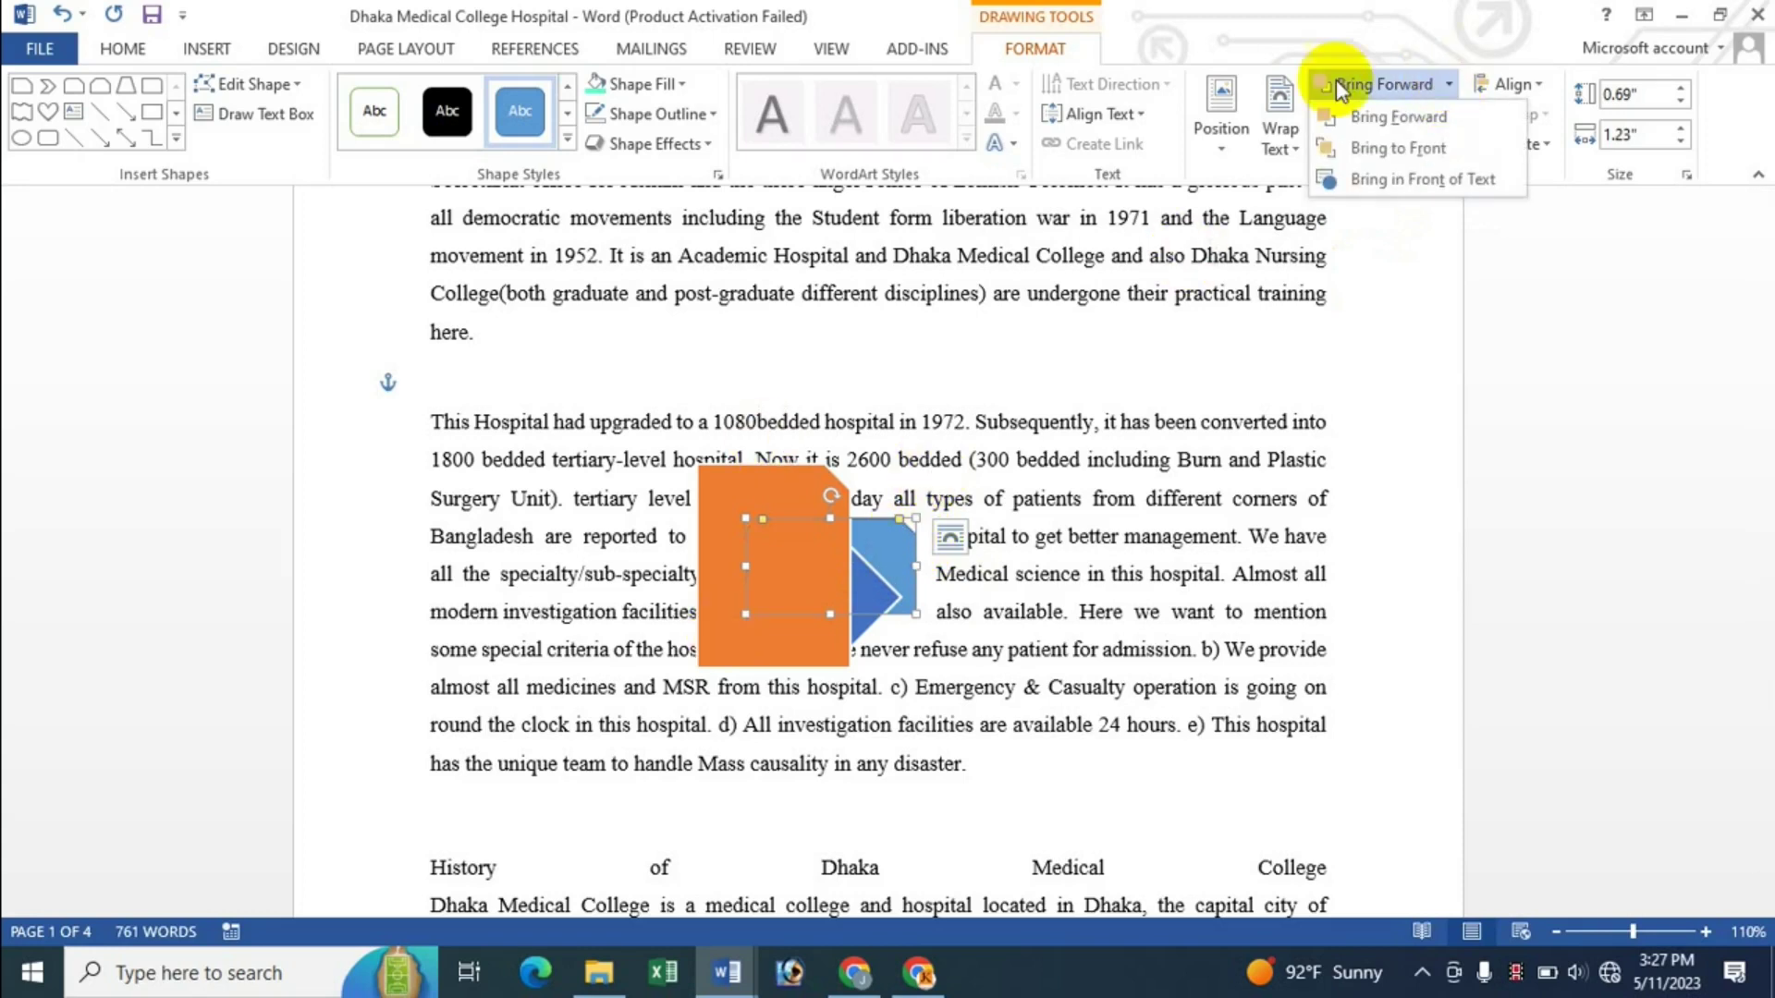
{"action": "left_click", "coordinate": [1407, 156]}
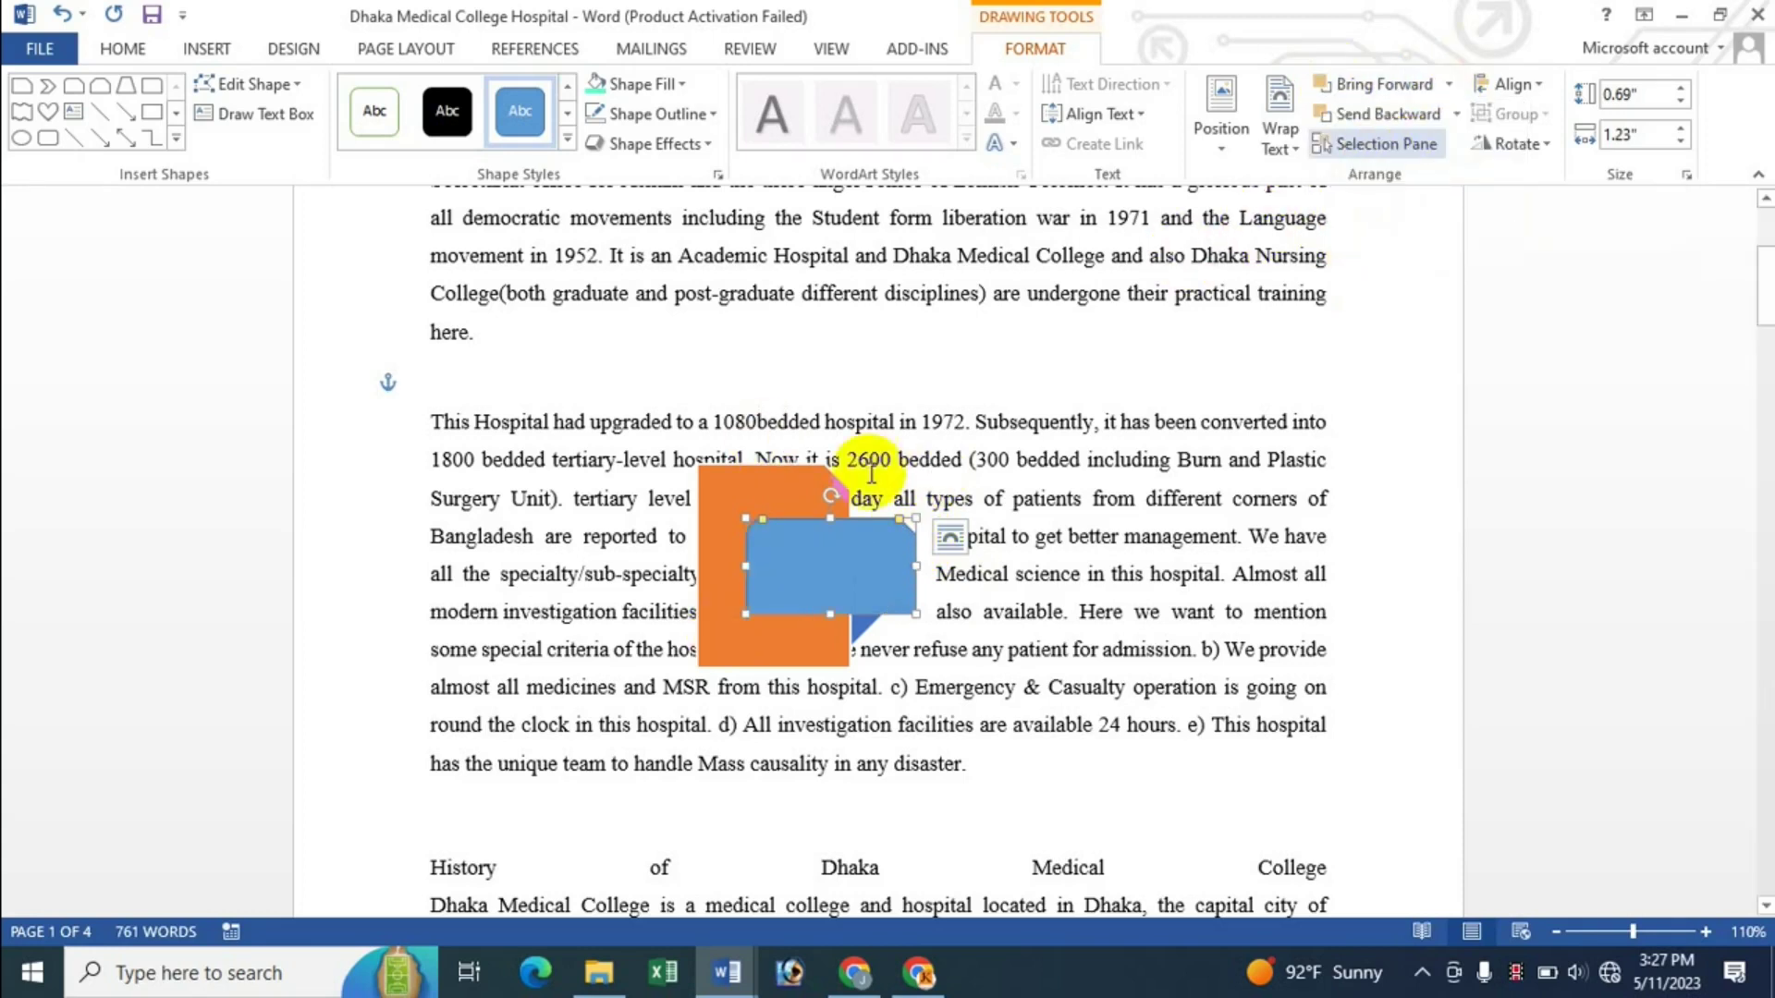
{"action": "left_click", "coordinate": [1455, 115]}
{"action": "left_click", "coordinate": [1416, 173]}
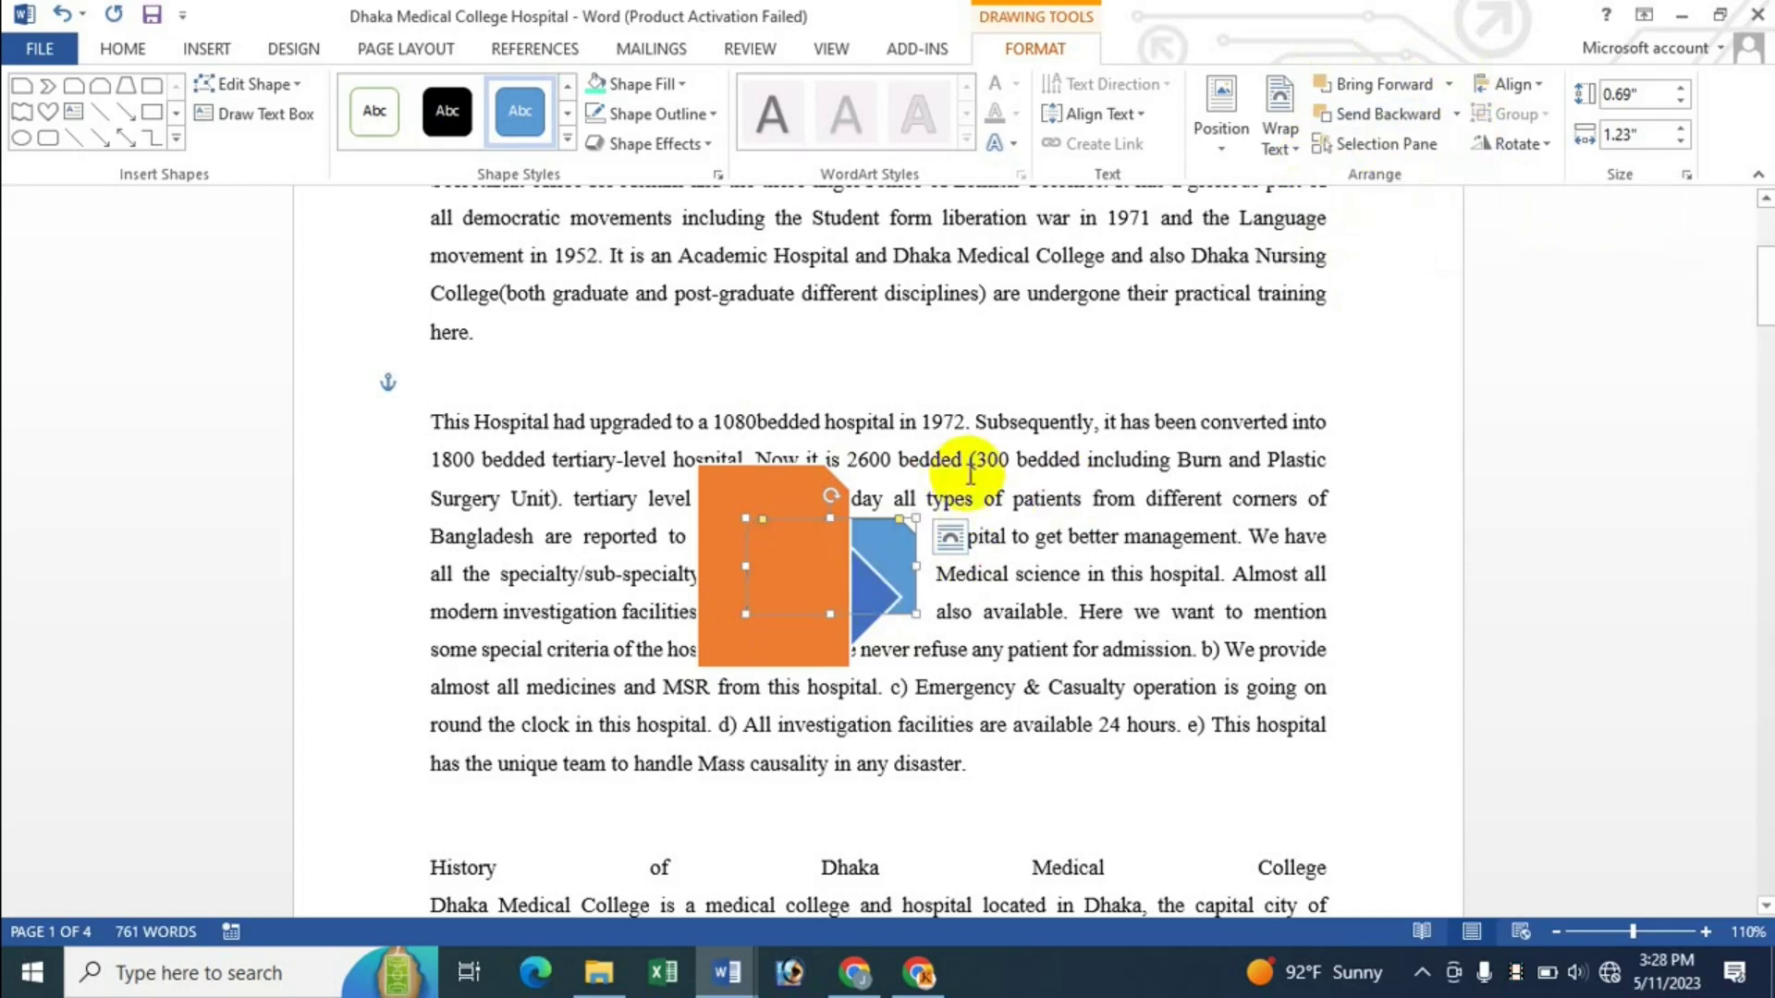
Step: Bring the blue shape forward one layer again without sending anything backward
{"action": "left_click", "coordinate": [909, 606]}
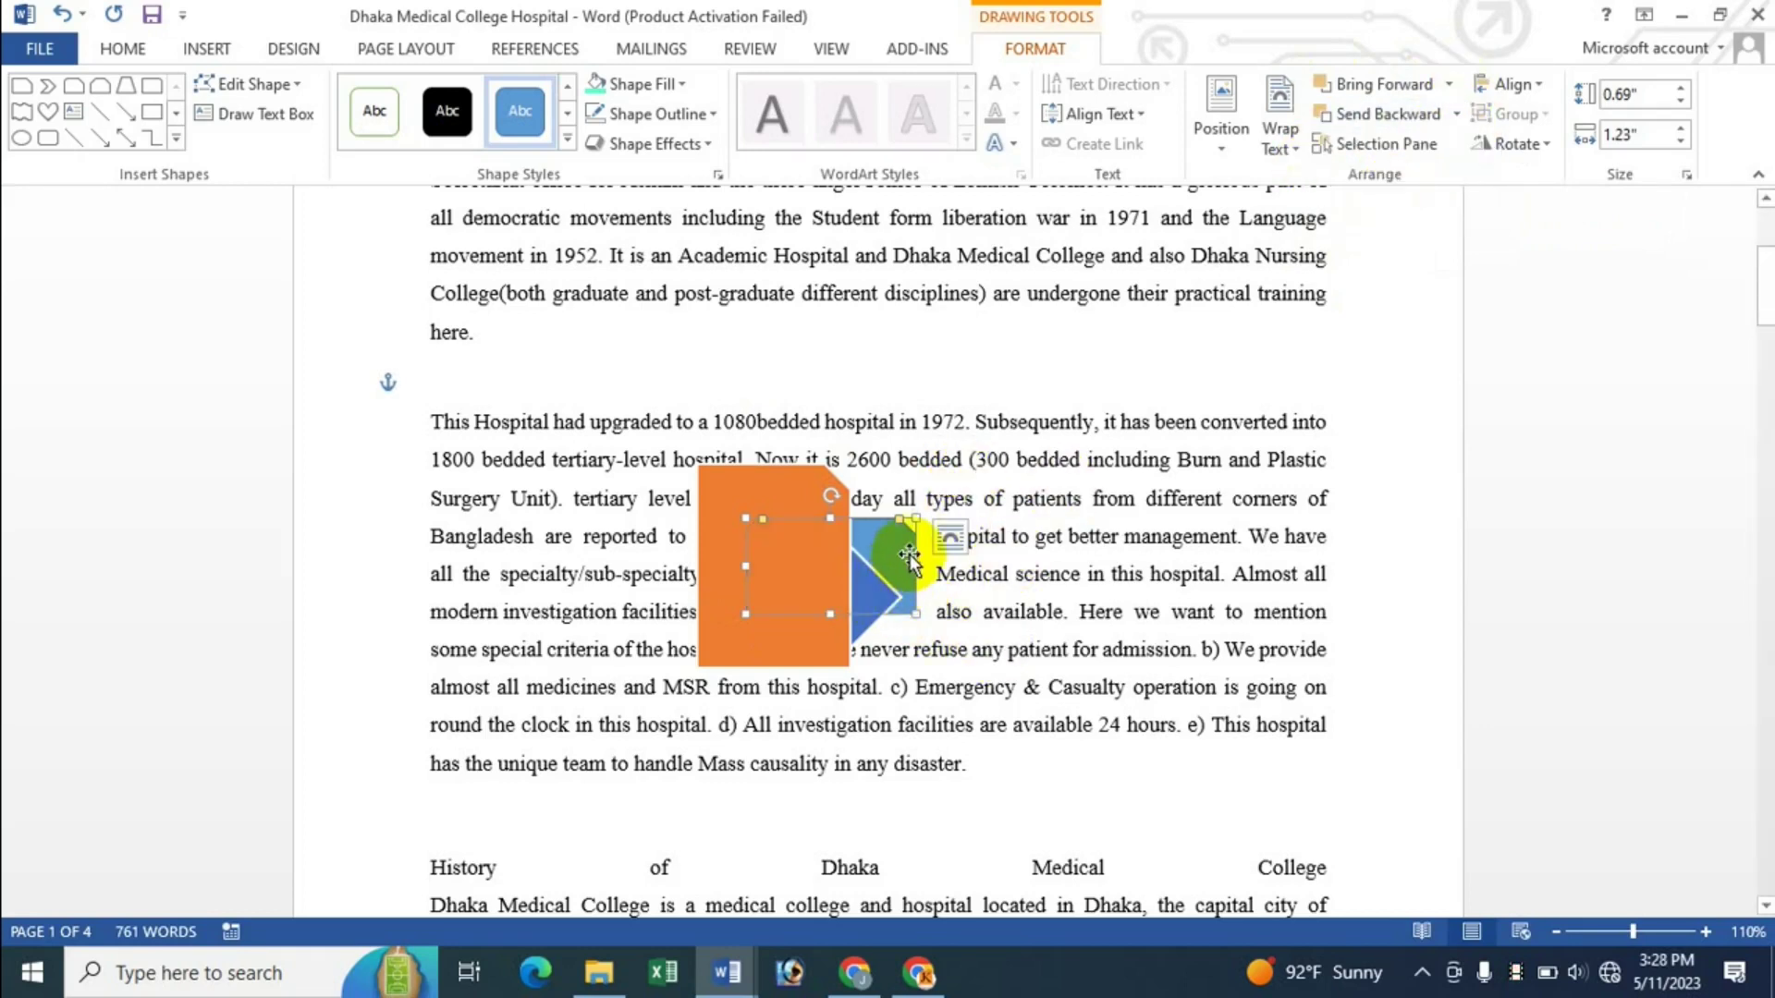
{"action": "left_click", "coordinate": [863, 606]}
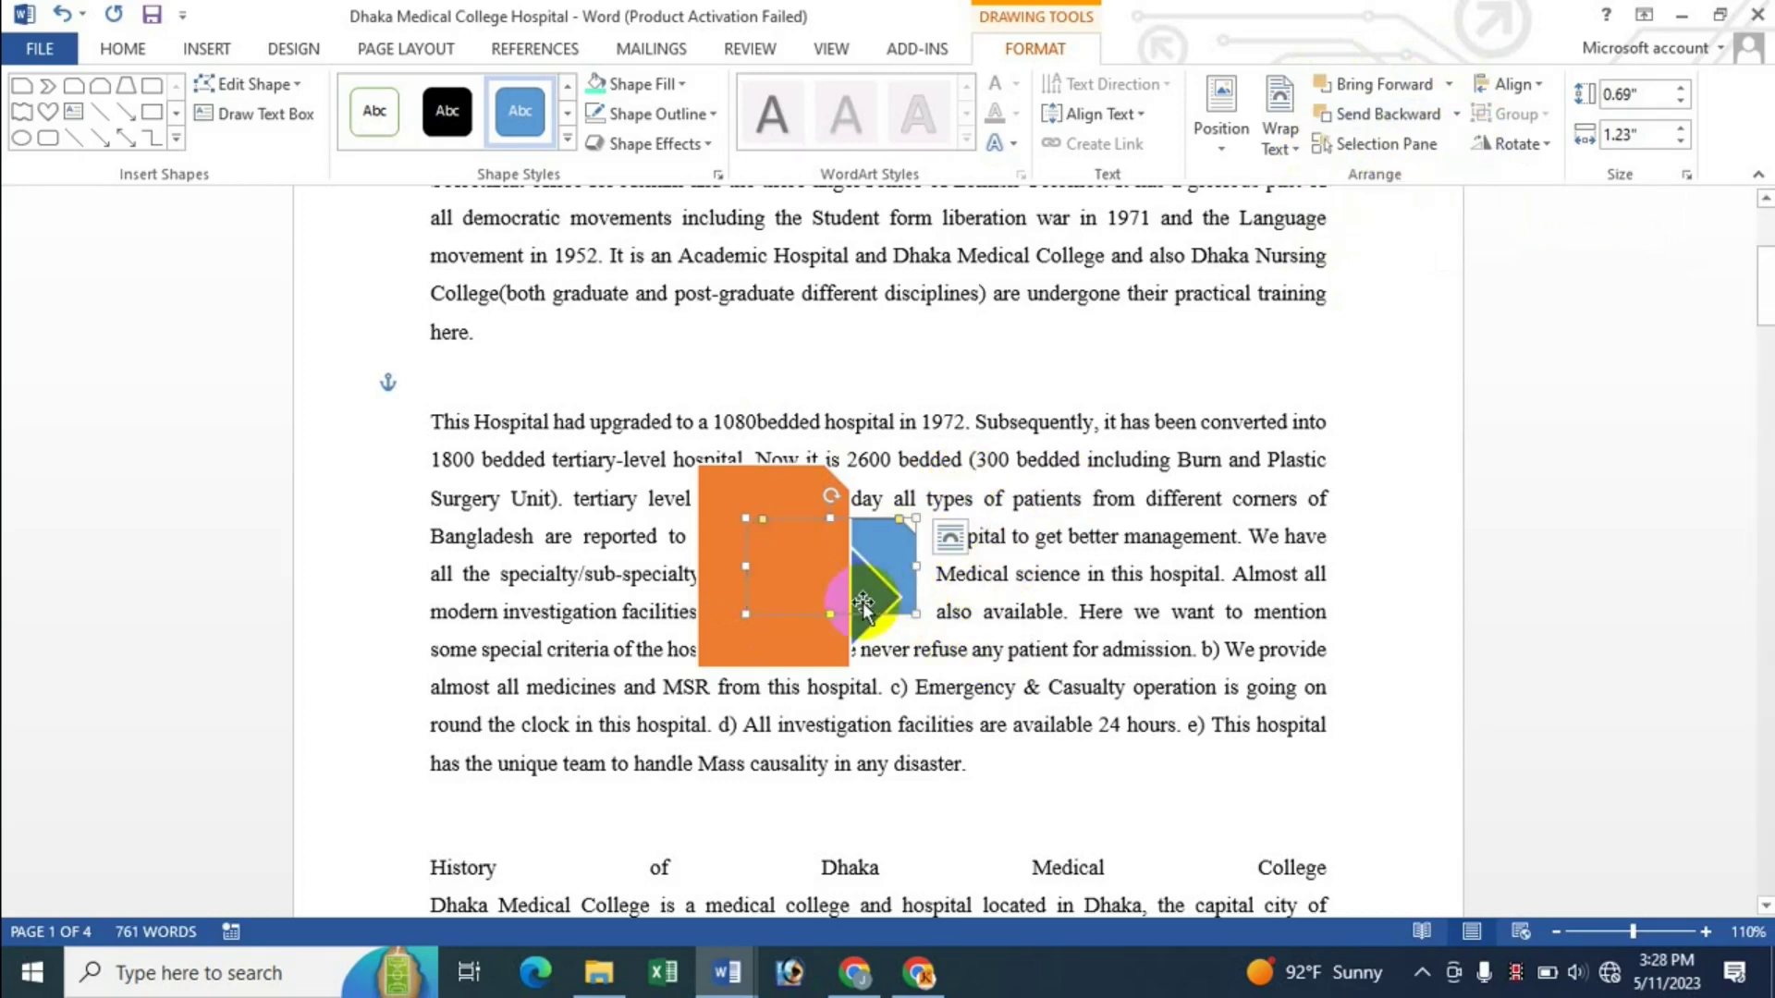
{"action": "left_click", "coordinate": [1450, 85]}
{"action": "left_click", "coordinate": [1389, 119]}
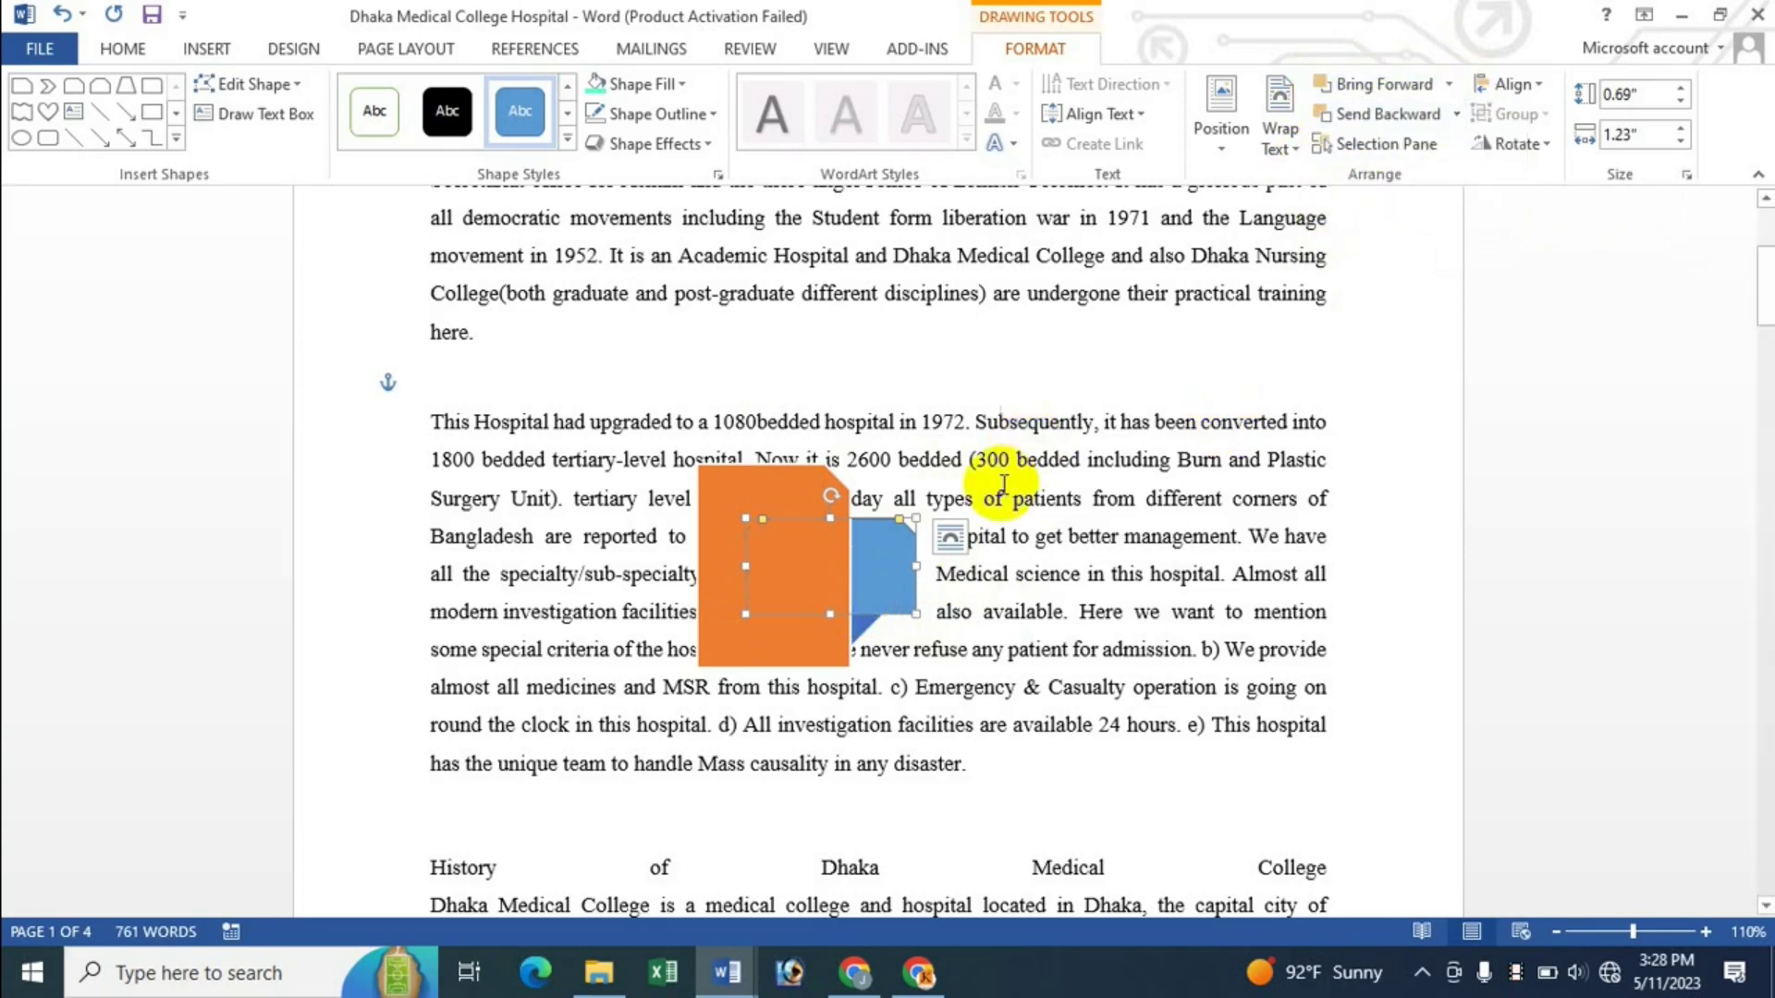
{"action": "left_click", "coordinate": [1455, 115]}
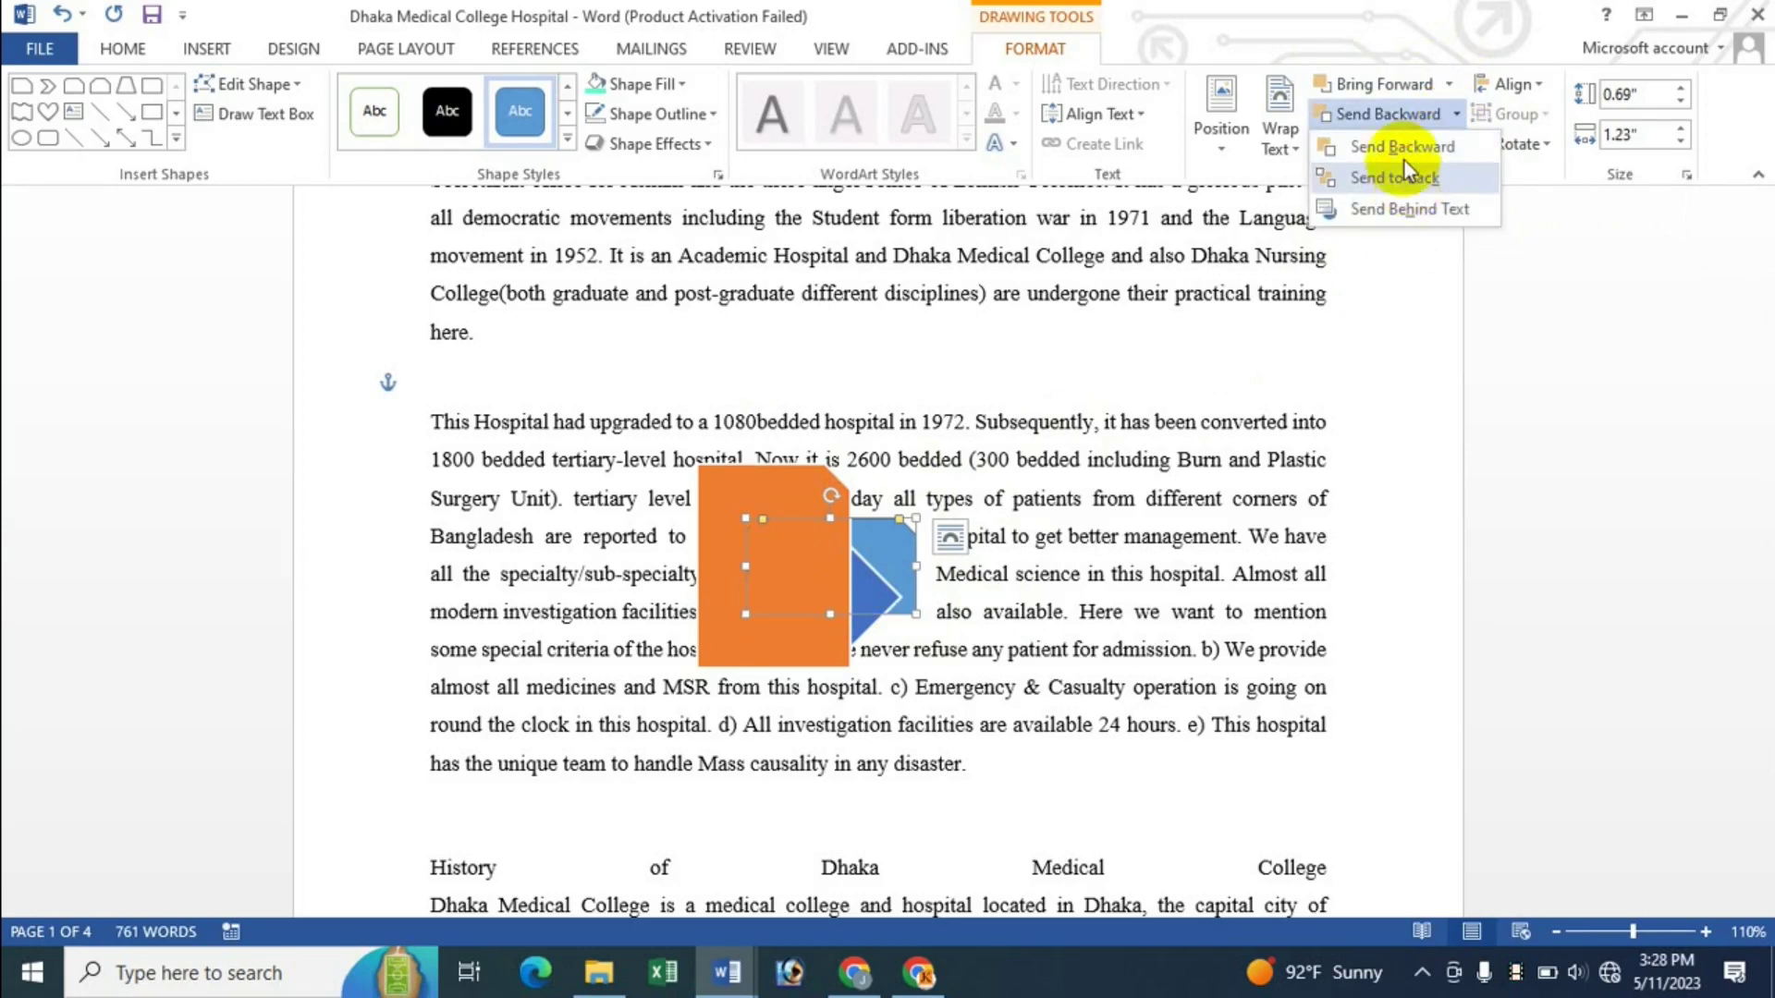
{"action": "key", "text": "Escape"}
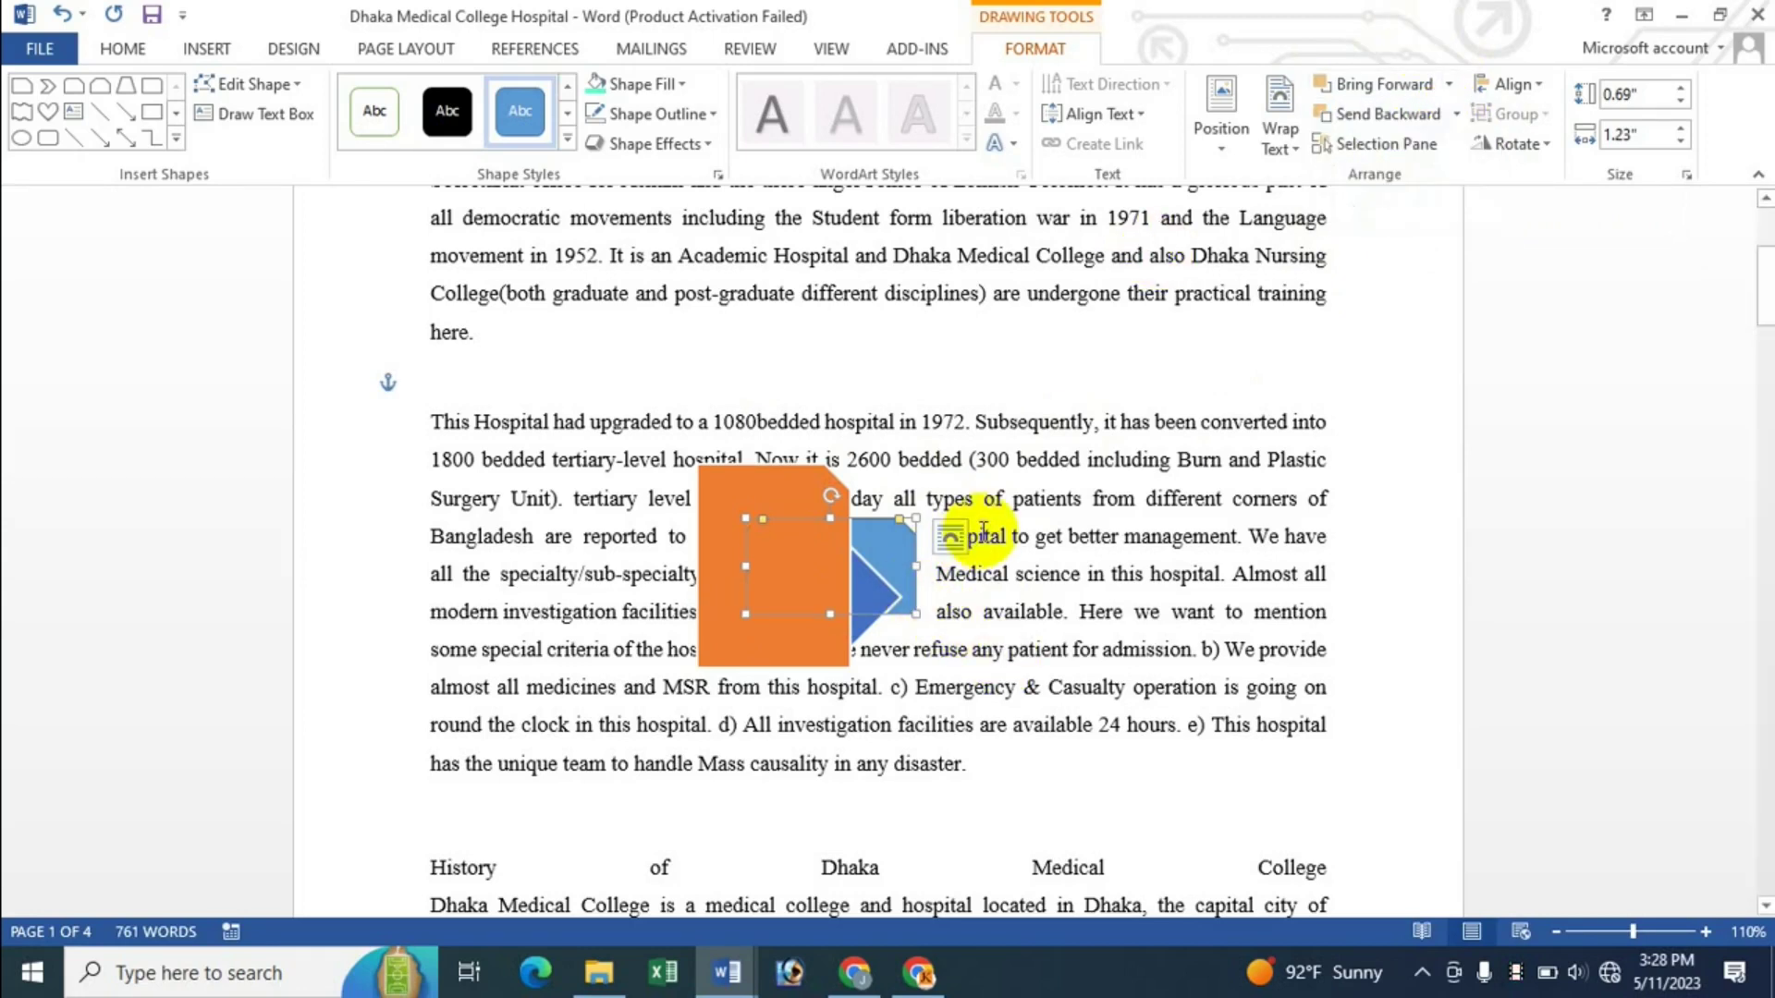
Step: Review the orange shape's Bring Forward, Send Backward and Wrap Text options
{"action": "left_click", "coordinate": [750, 561]}
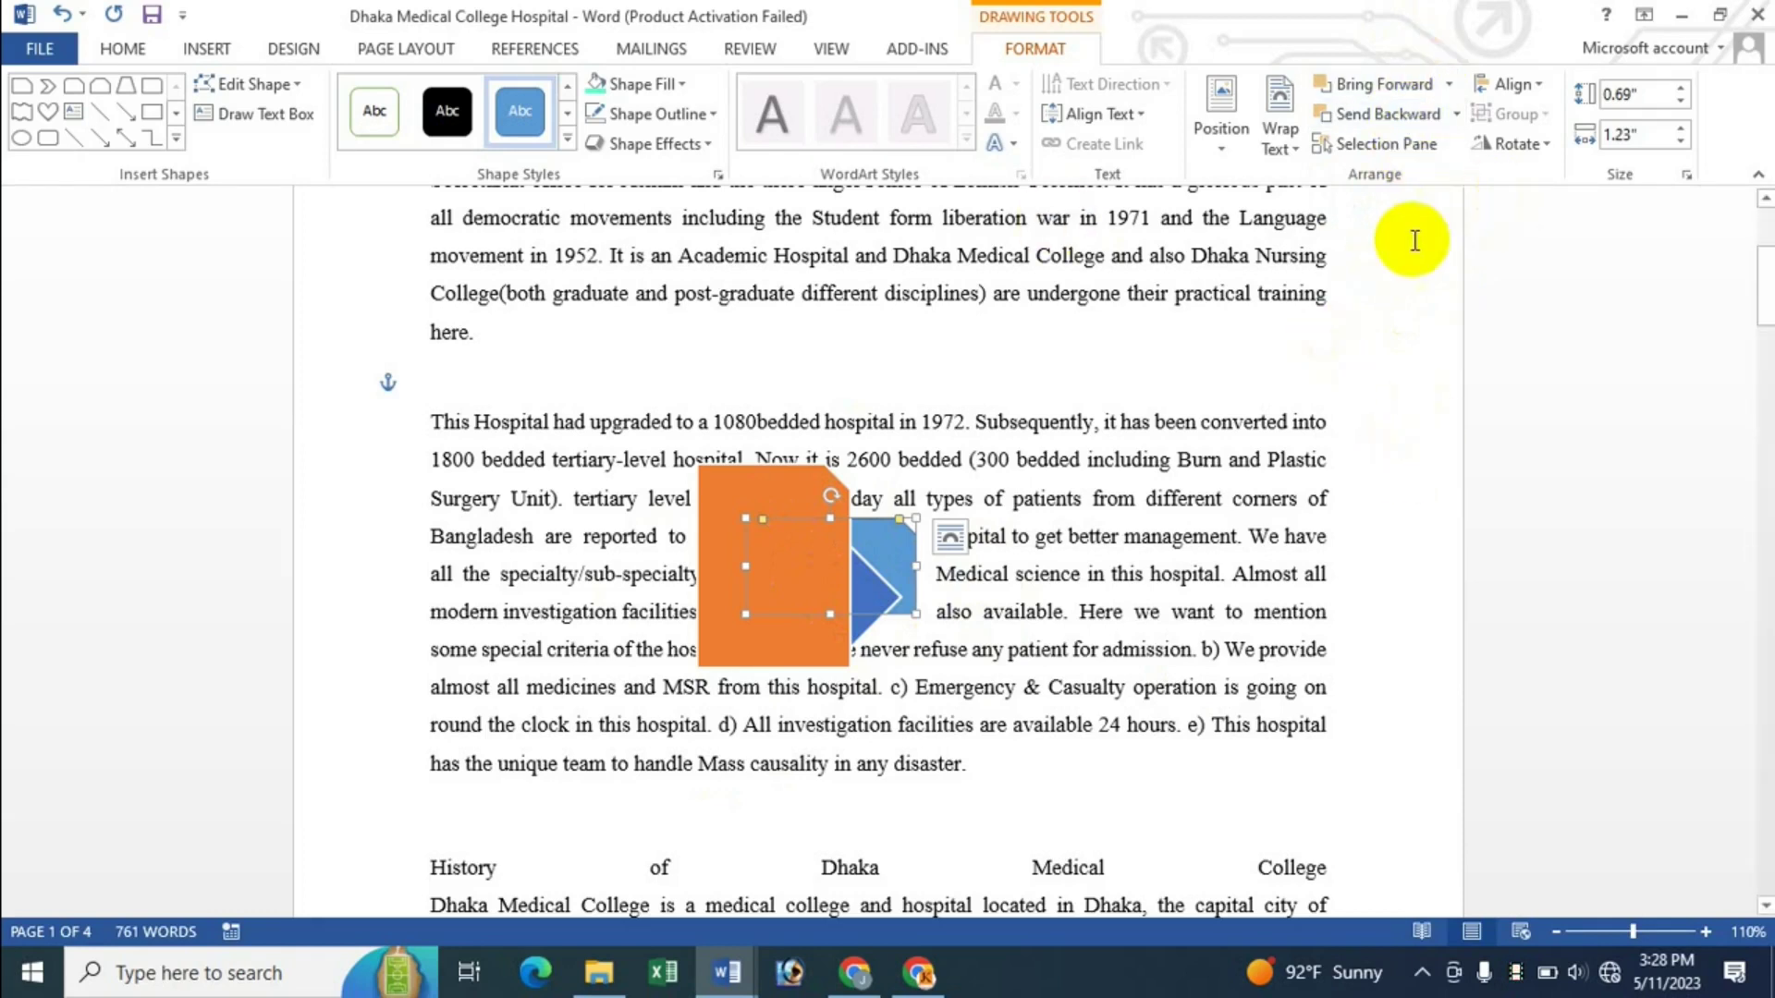
{"action": "left_click", "coordinate": [1449, 84]}
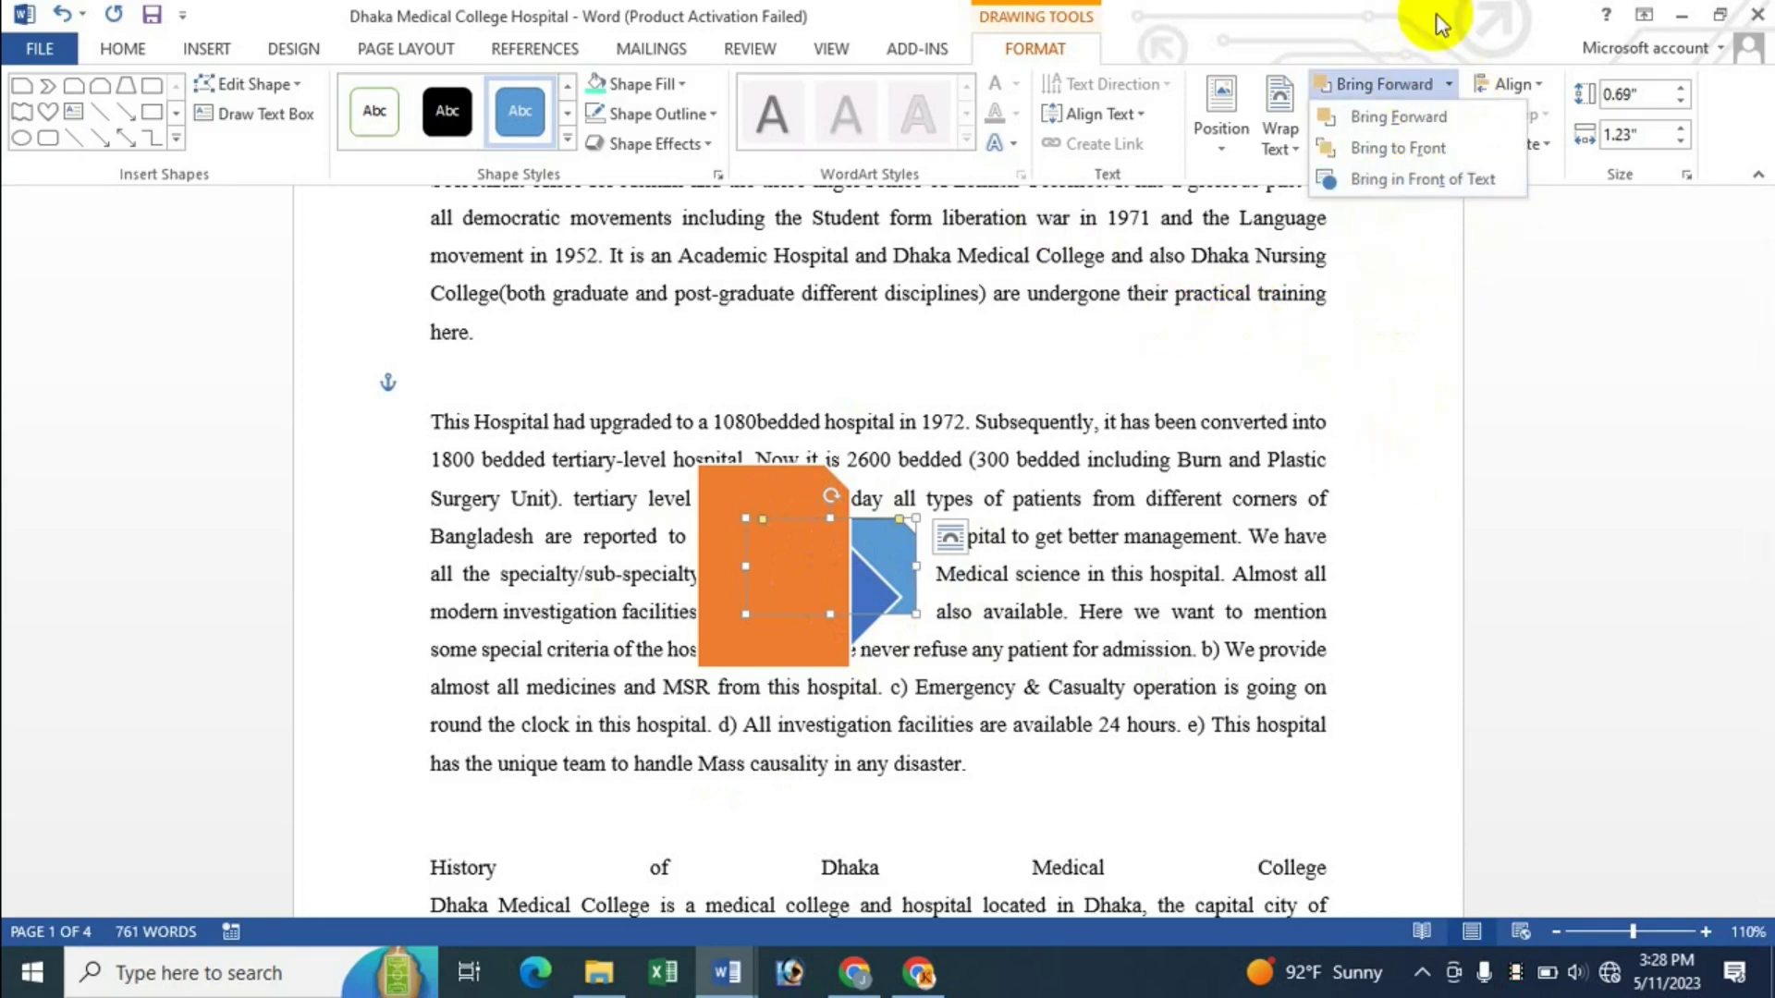
{"action": "left_click", "coordinate": [1448, 85]}
{"action": "left_click", "coordinate": [1455, 114]}
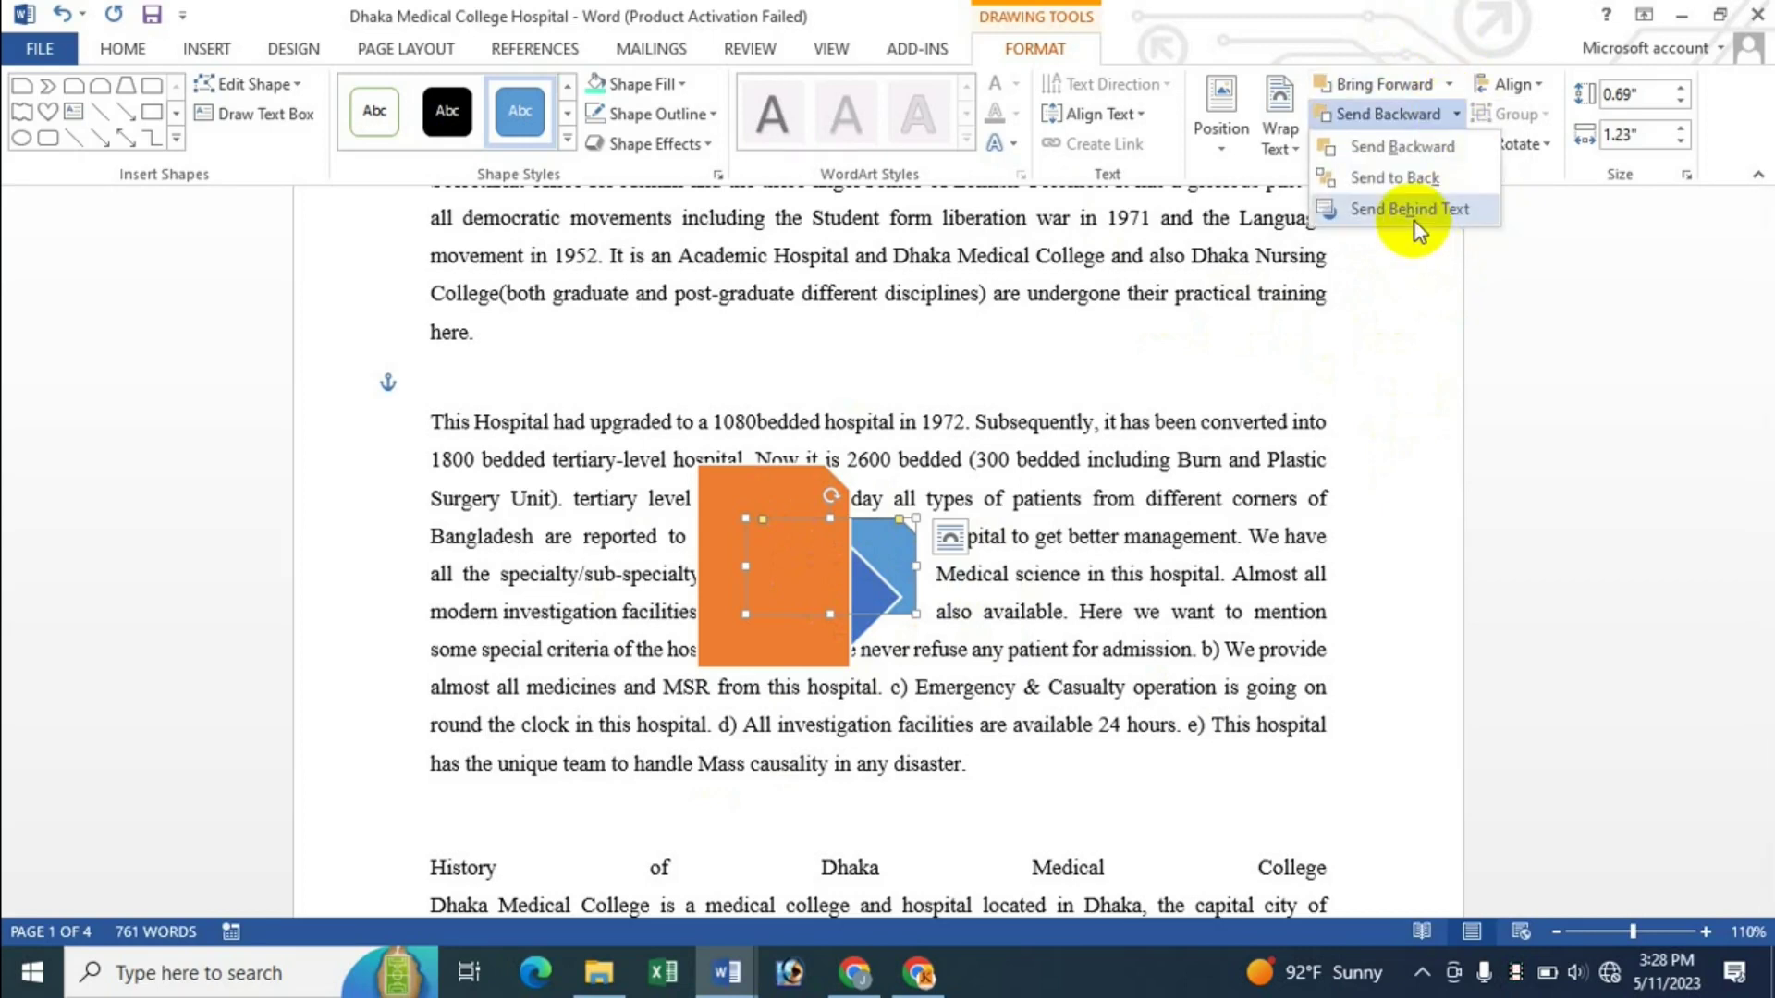
{"action": "left_click", "coordinate": [1280, 134]}
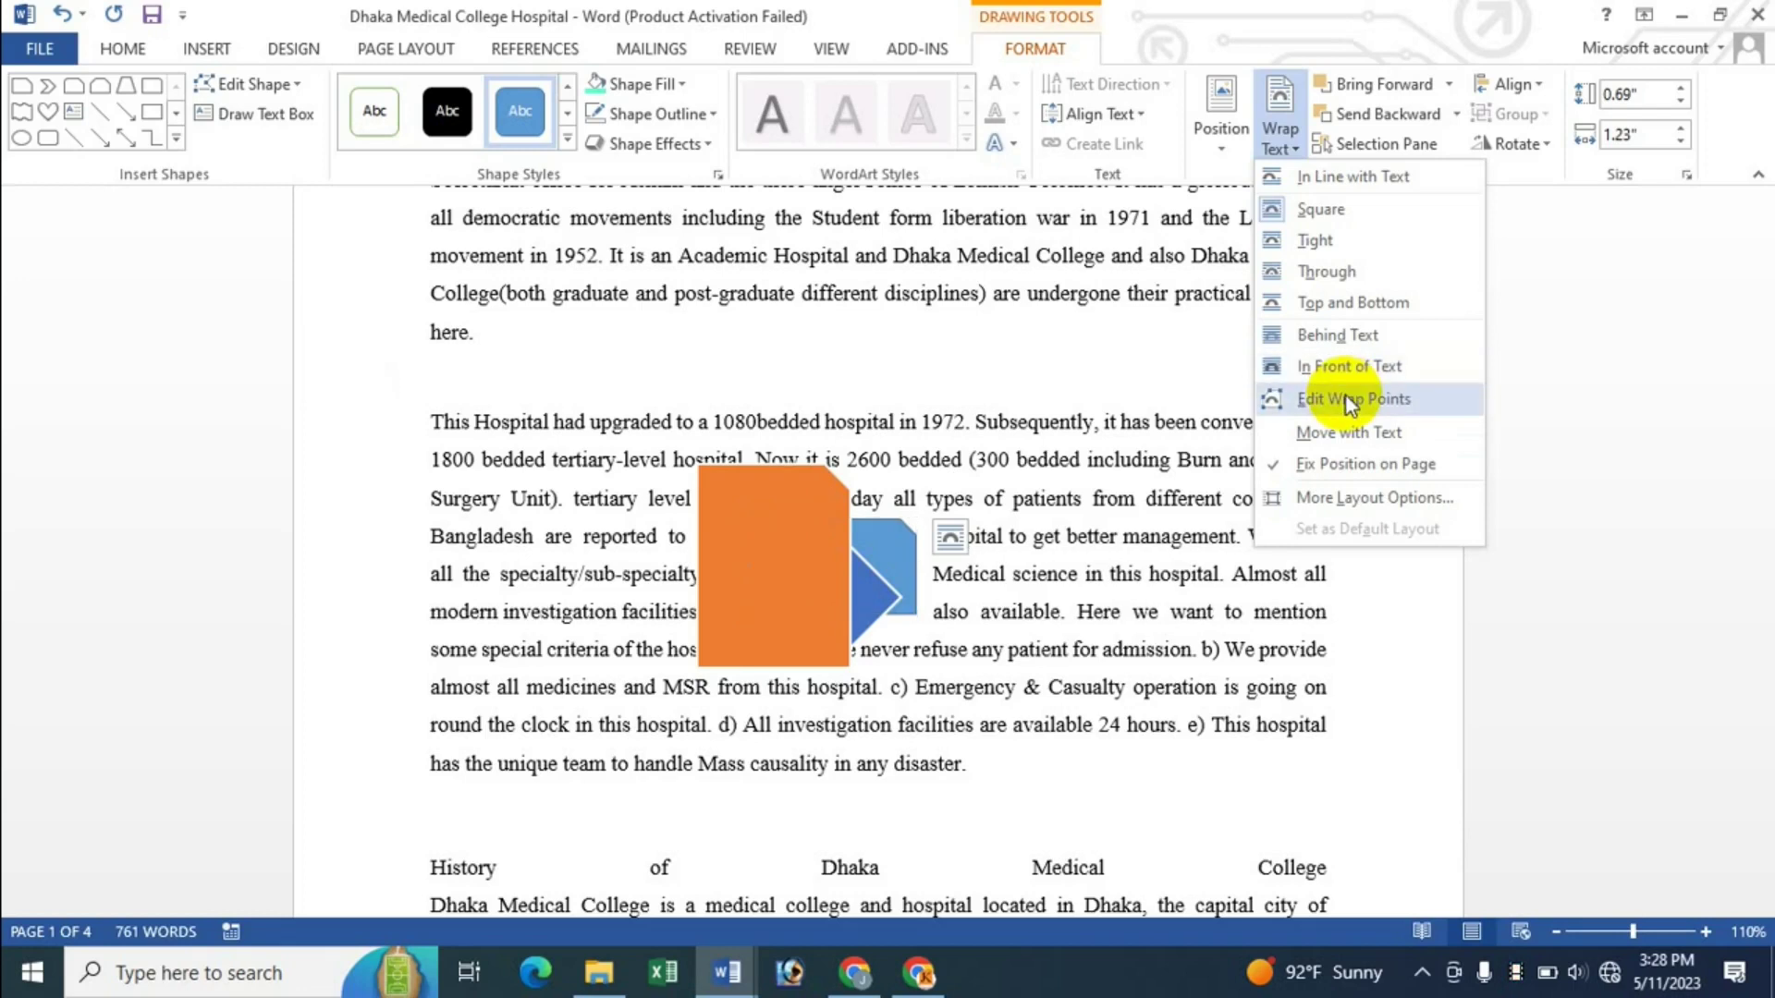
Step: Move the orange shape to the right of the blue chevron
{"action": "left_click", "coordinate": [962, 499]}
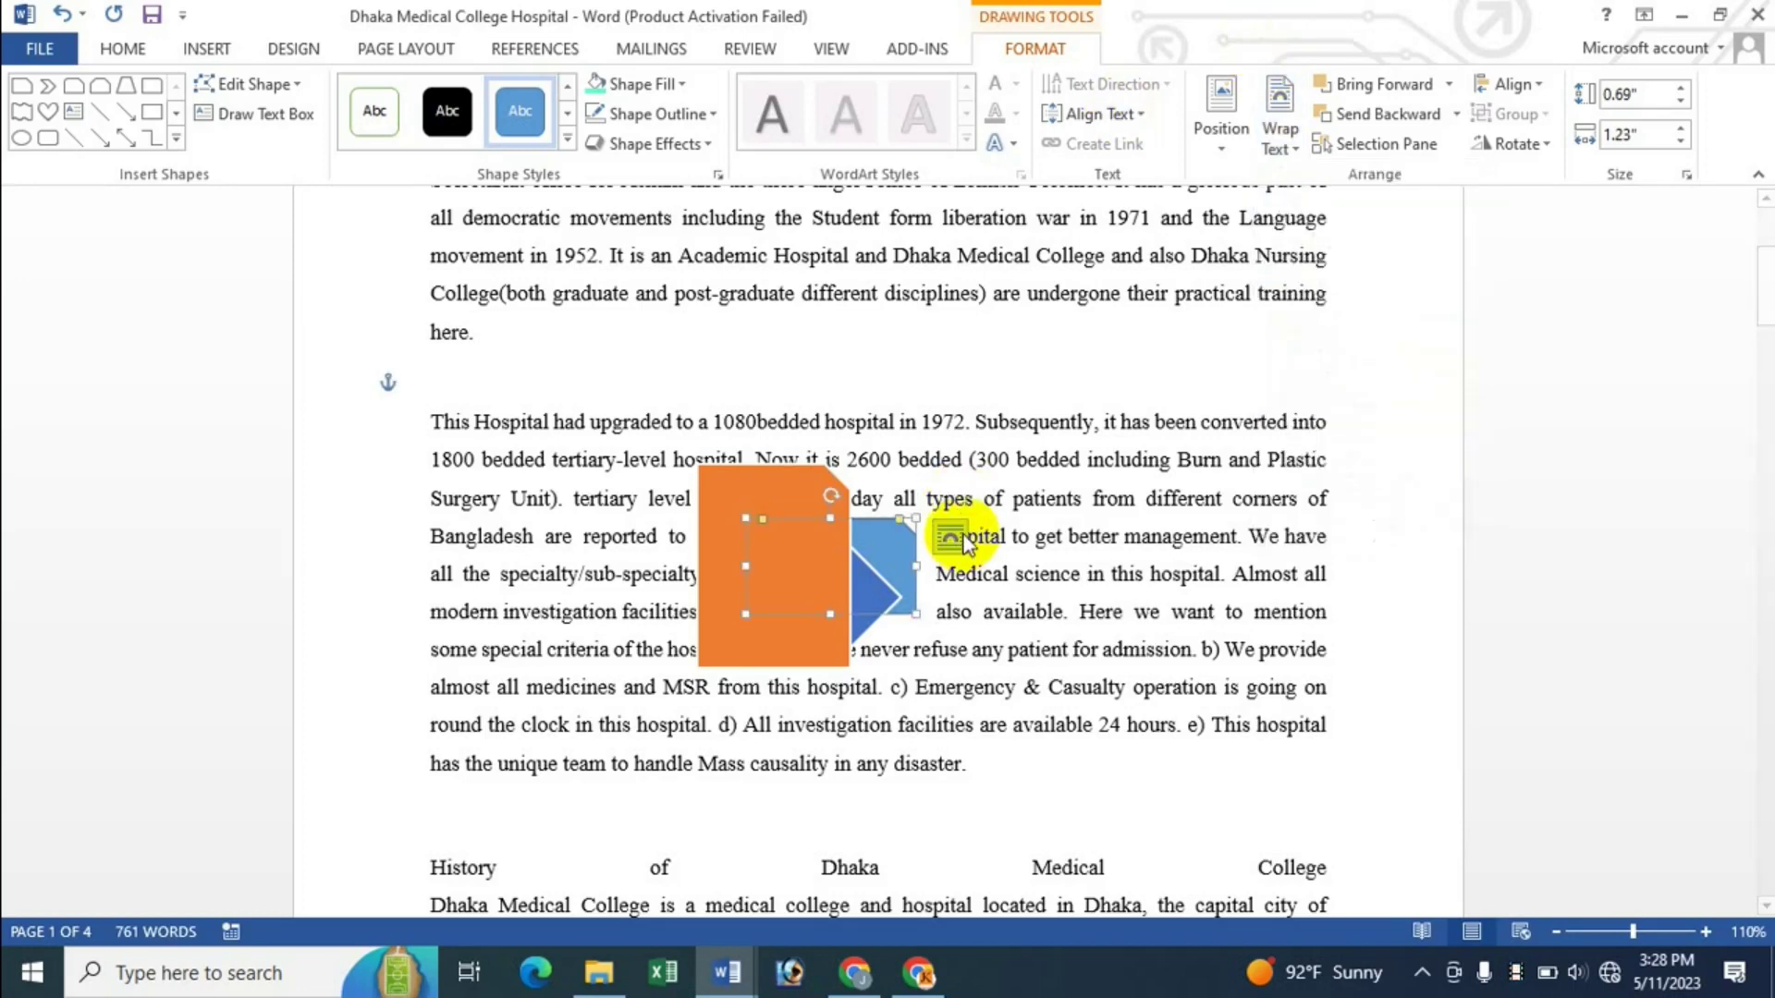
{"action": "left_click", "coordinate": [962, 542]}
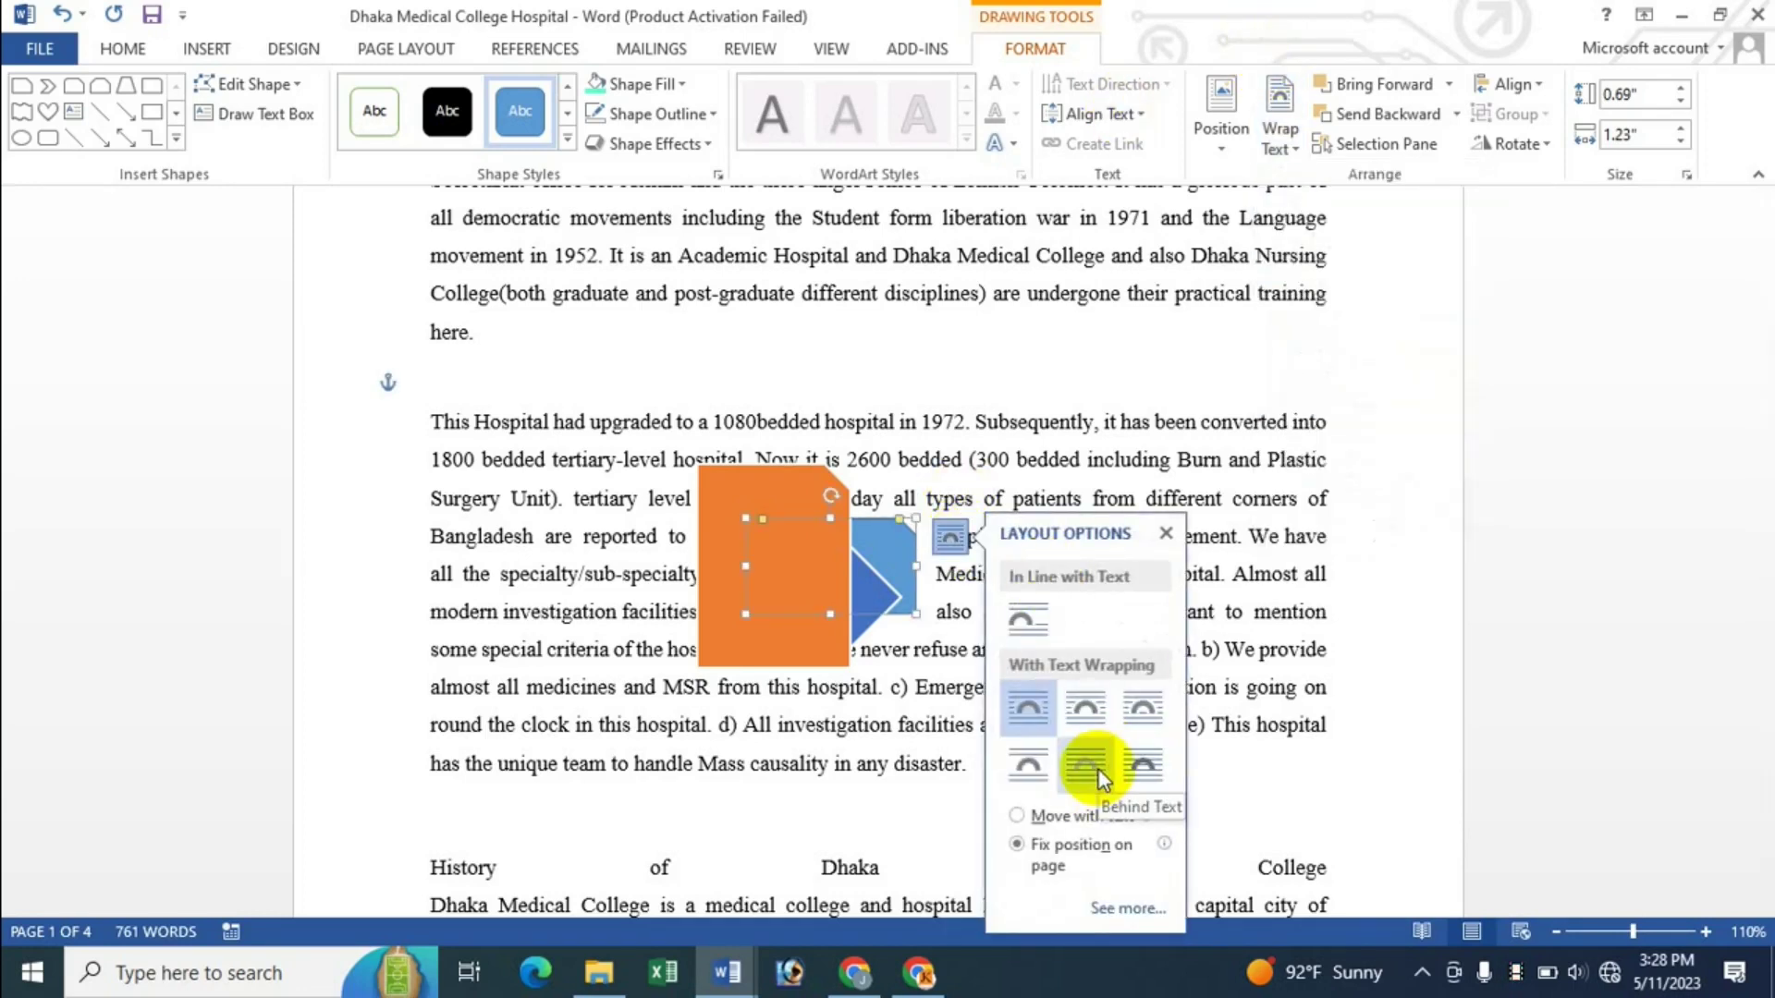
{"action": "left_click", "coordinate": [1030, 395]}
{"action": "left_click_drag", "start_coordinate": [793, 526], "coordinate": [1147, 515]}
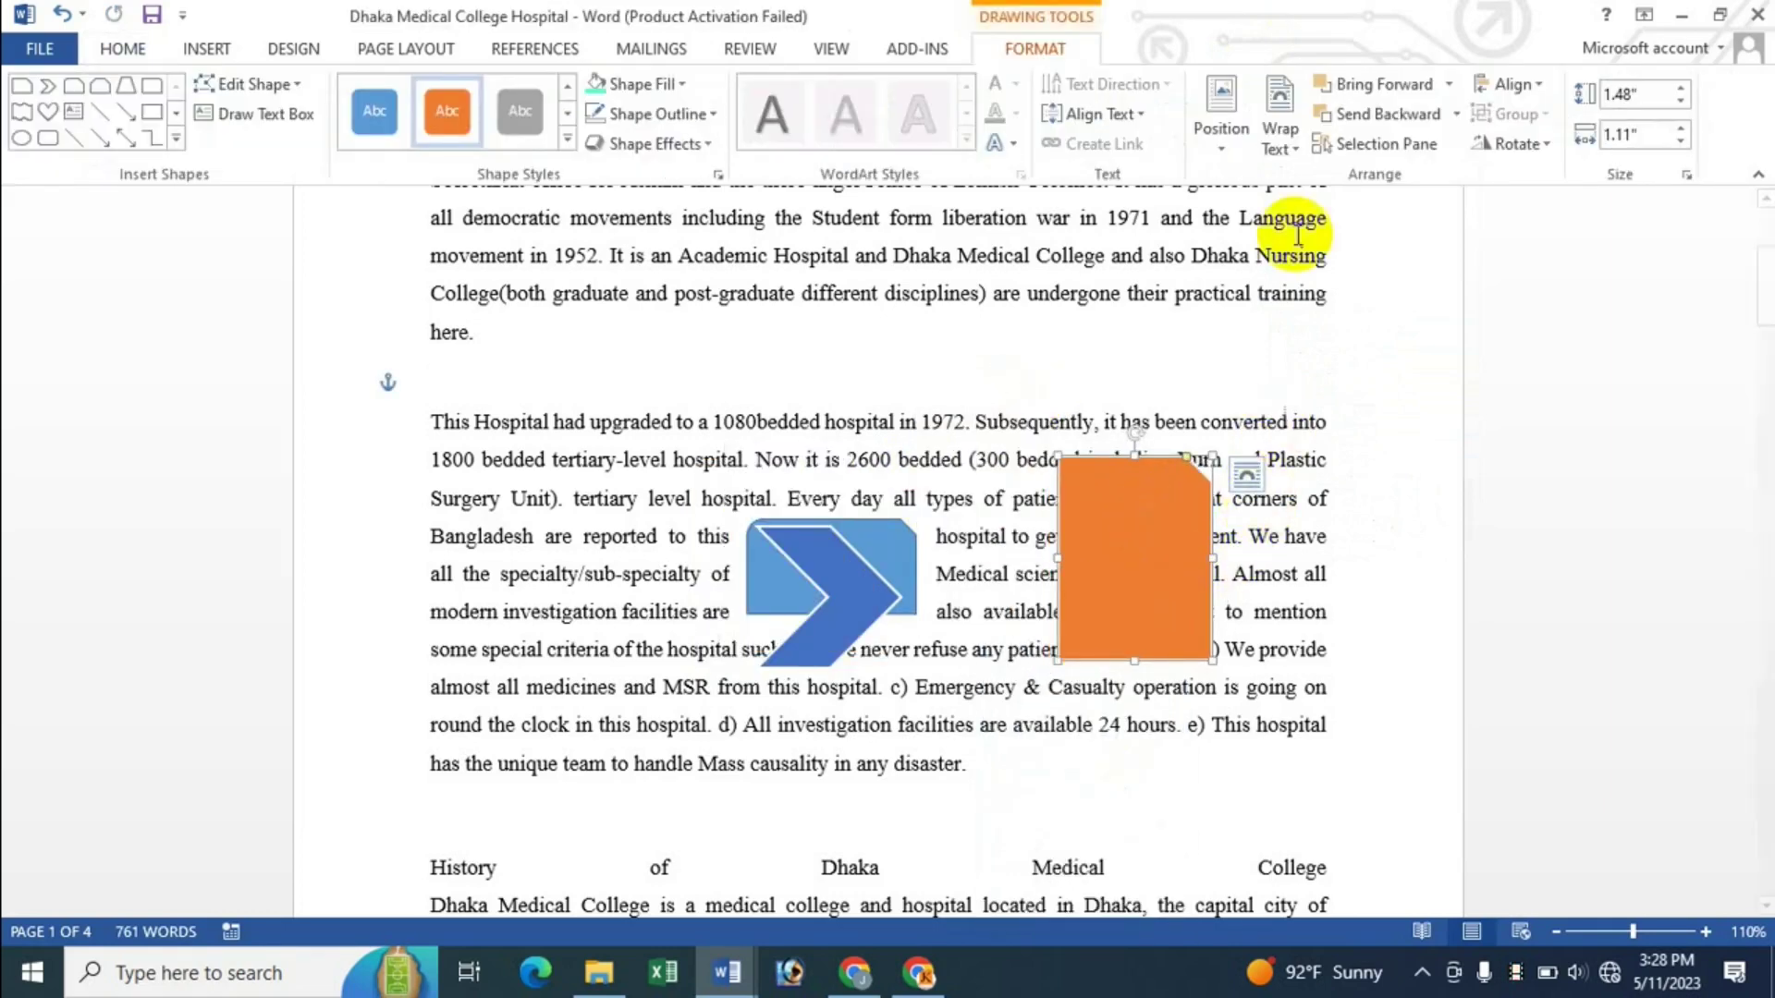
Step: Try Behind Text, then In Front of Text wrapping on the orange shape
{"action": "left_click", "coordinate": [1258, 481]}
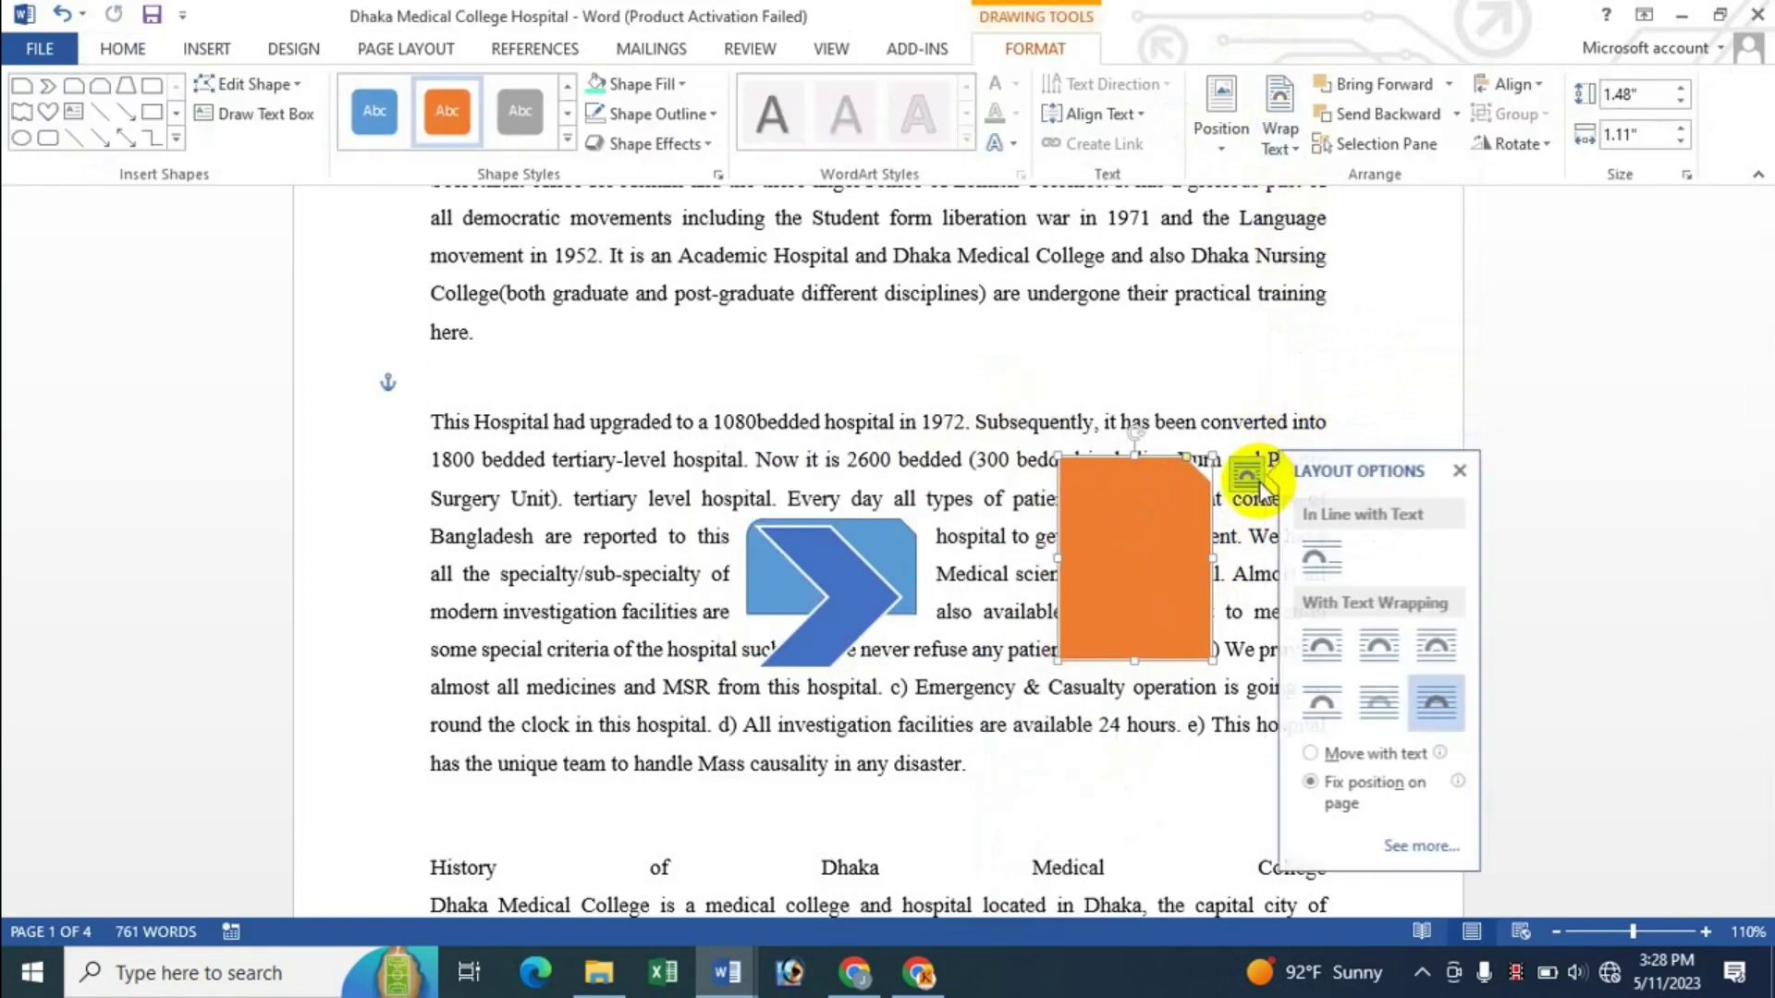
{"action": "left_click", "coordinate": [1385, 708]}
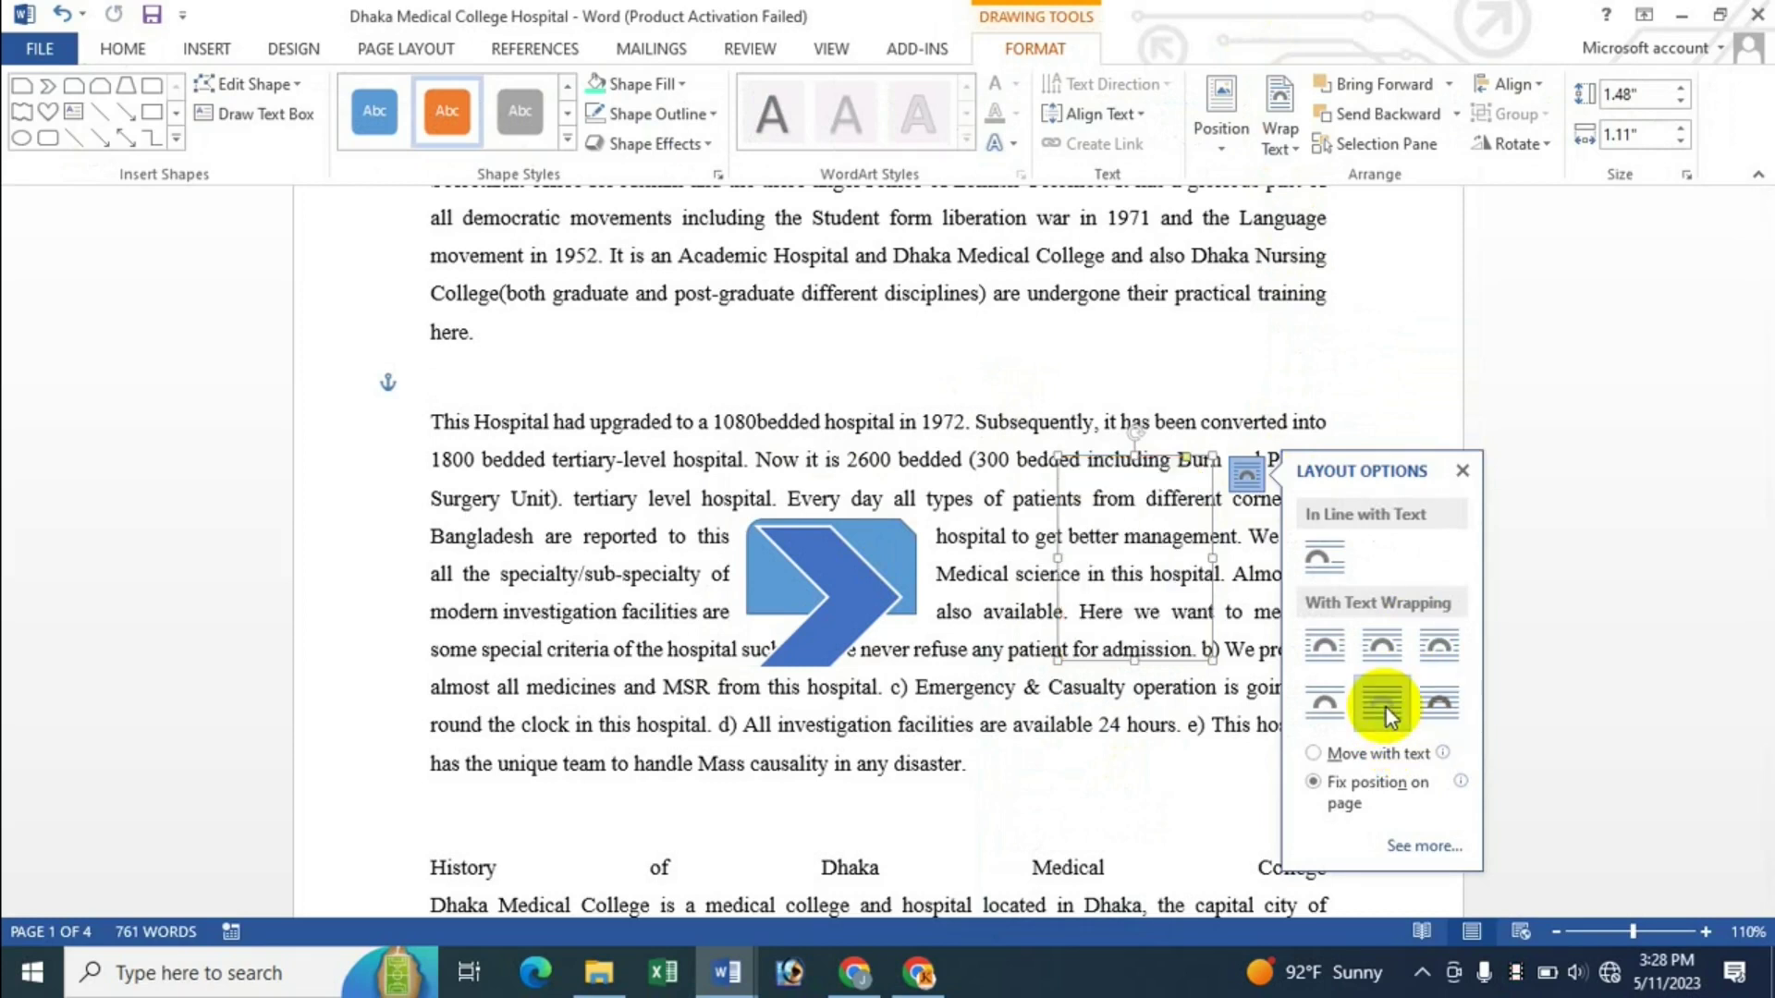
{"action": "left_click", "coordinate": [1452, 704]}
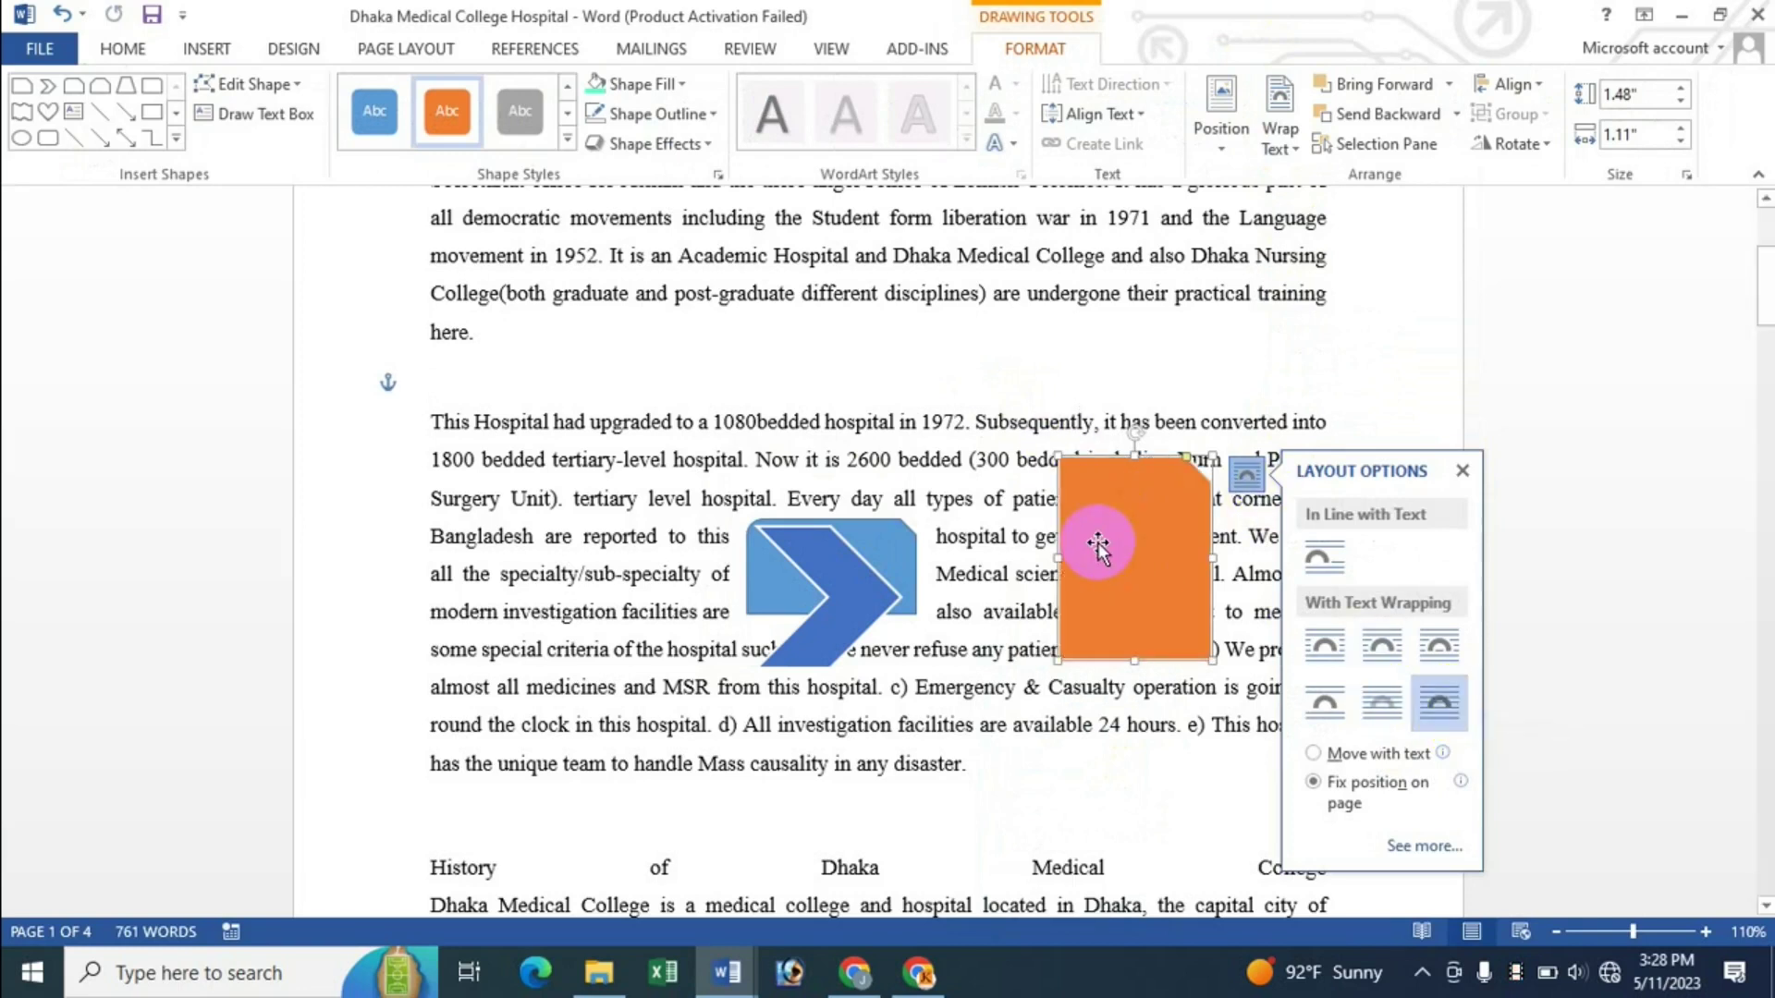
Step: Compare the Bring Forward and Send Backward choices, sending the orange shape behind text
{"action": "left_click", "coordinate": [1454, 89]}
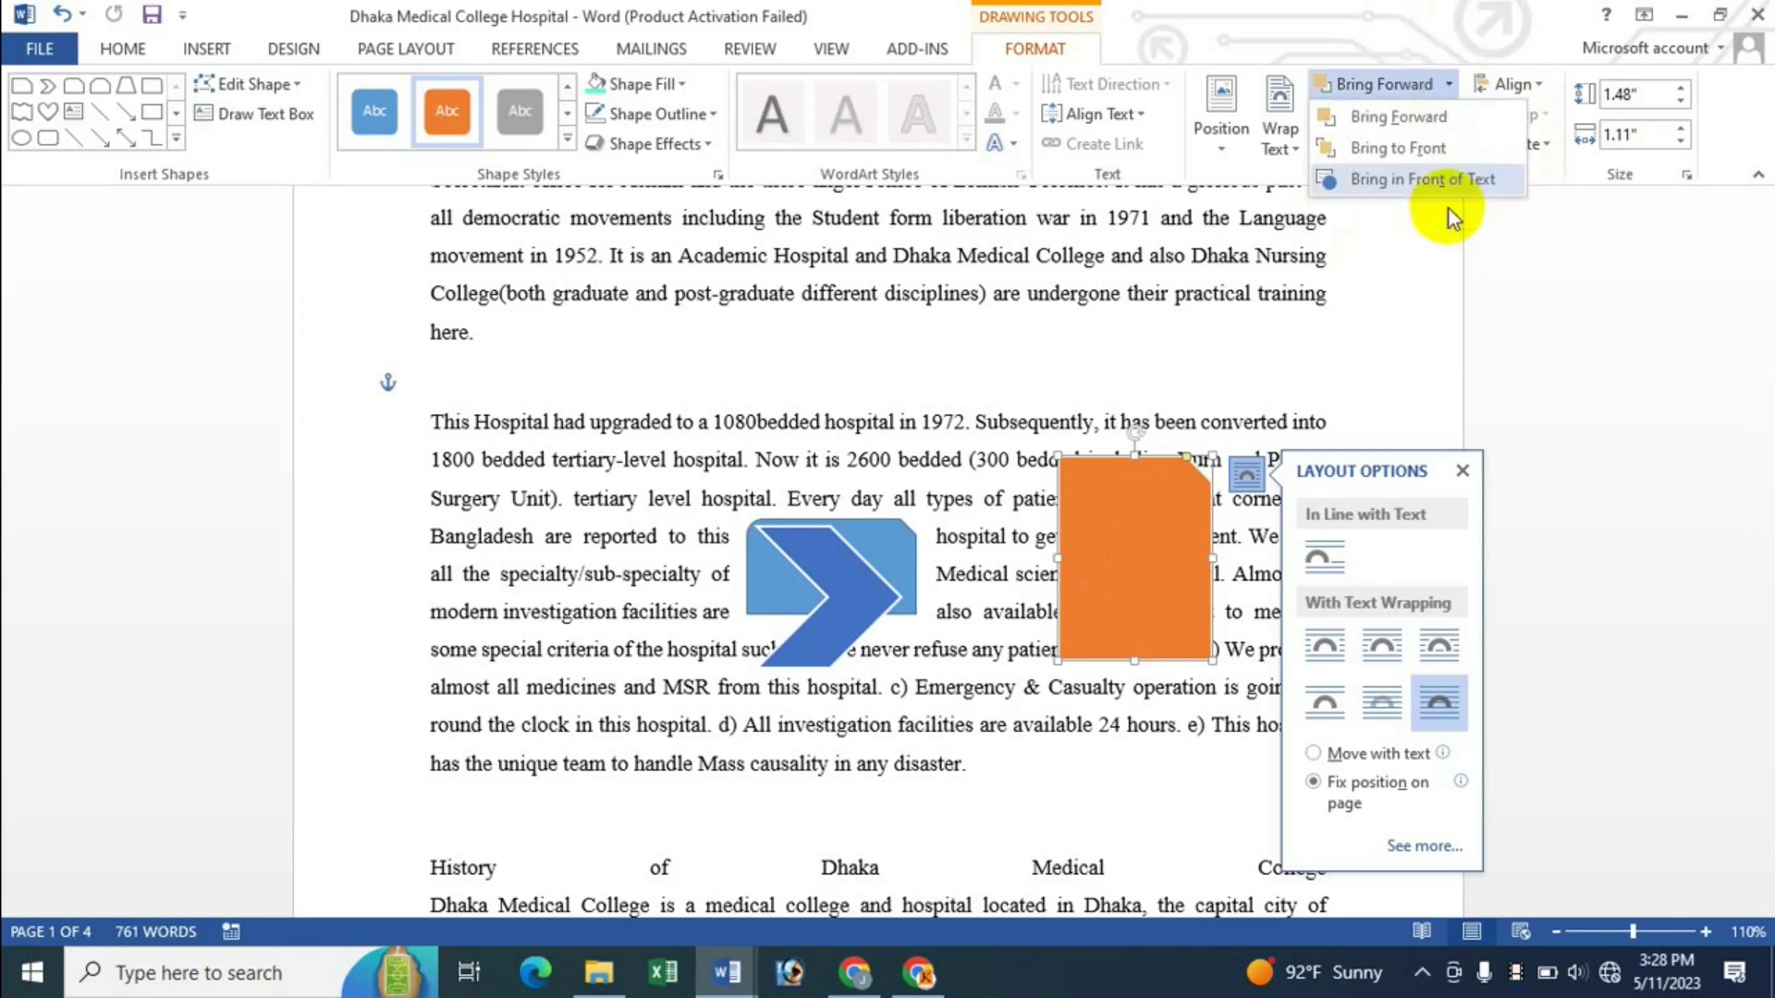
{"action": "left_click", "coordinate": [1173, 513]}
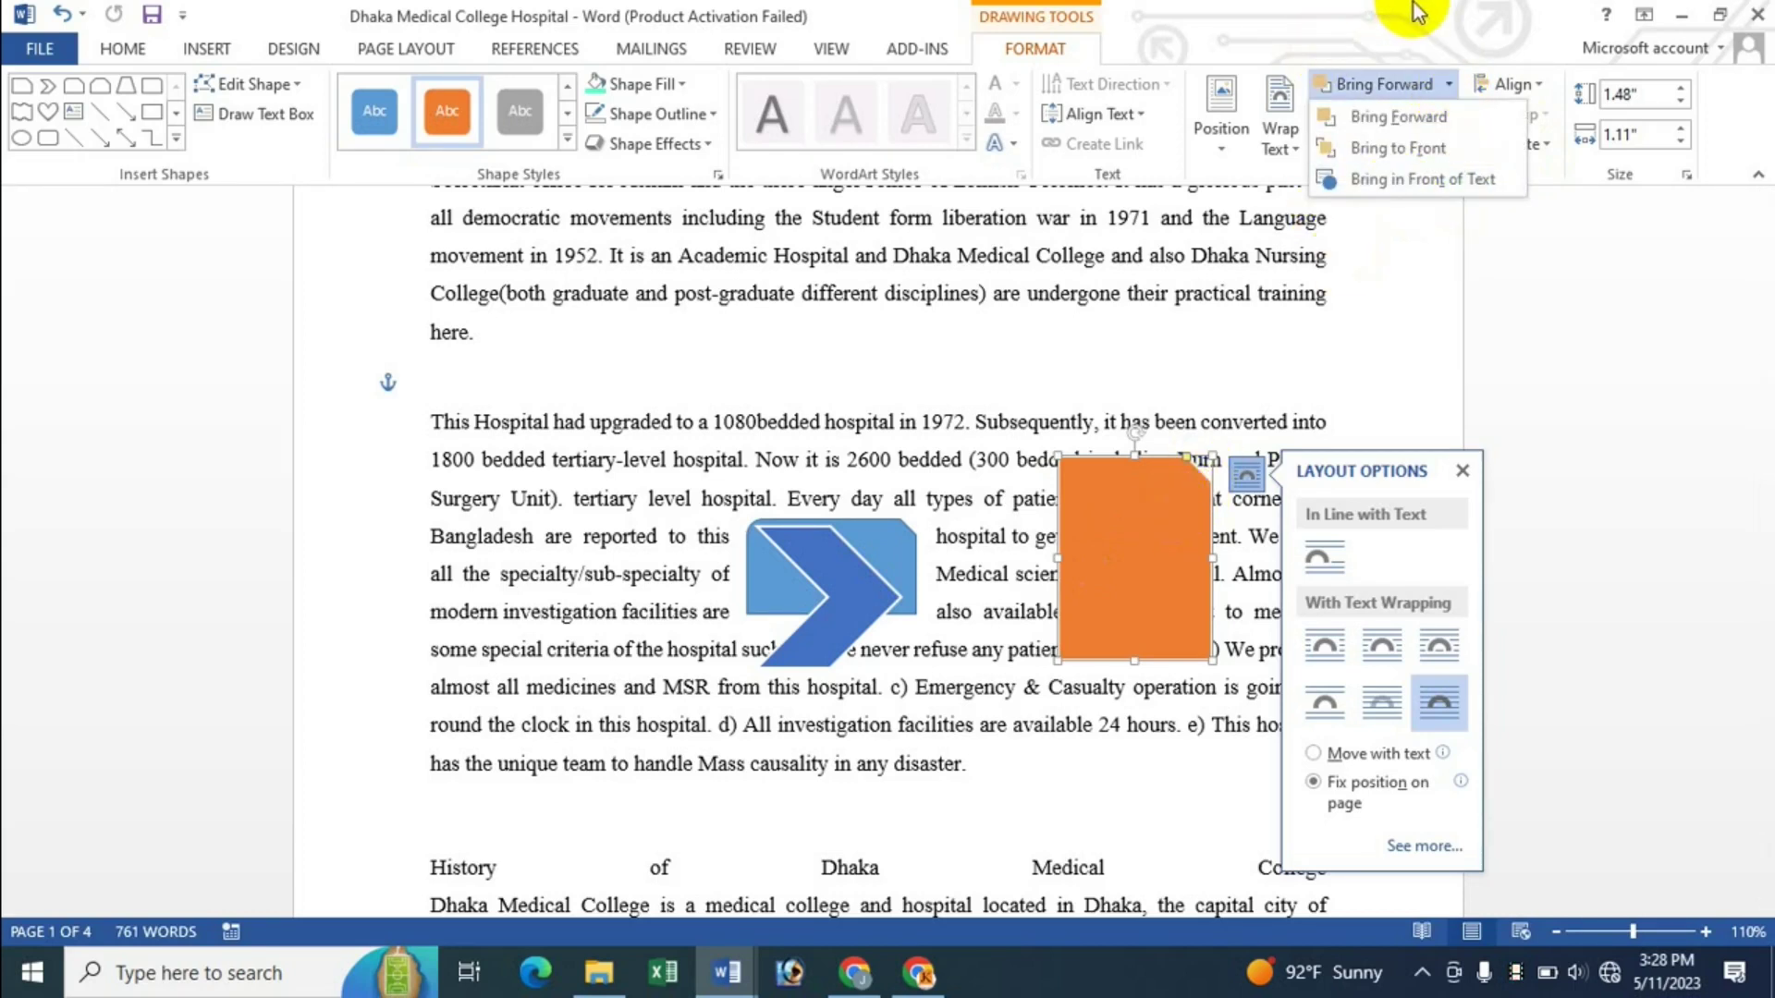
{"action": "left_click", "coordinate": [1178, 514]}
{"action": "left_click", "coordinate": [1455, 117]}
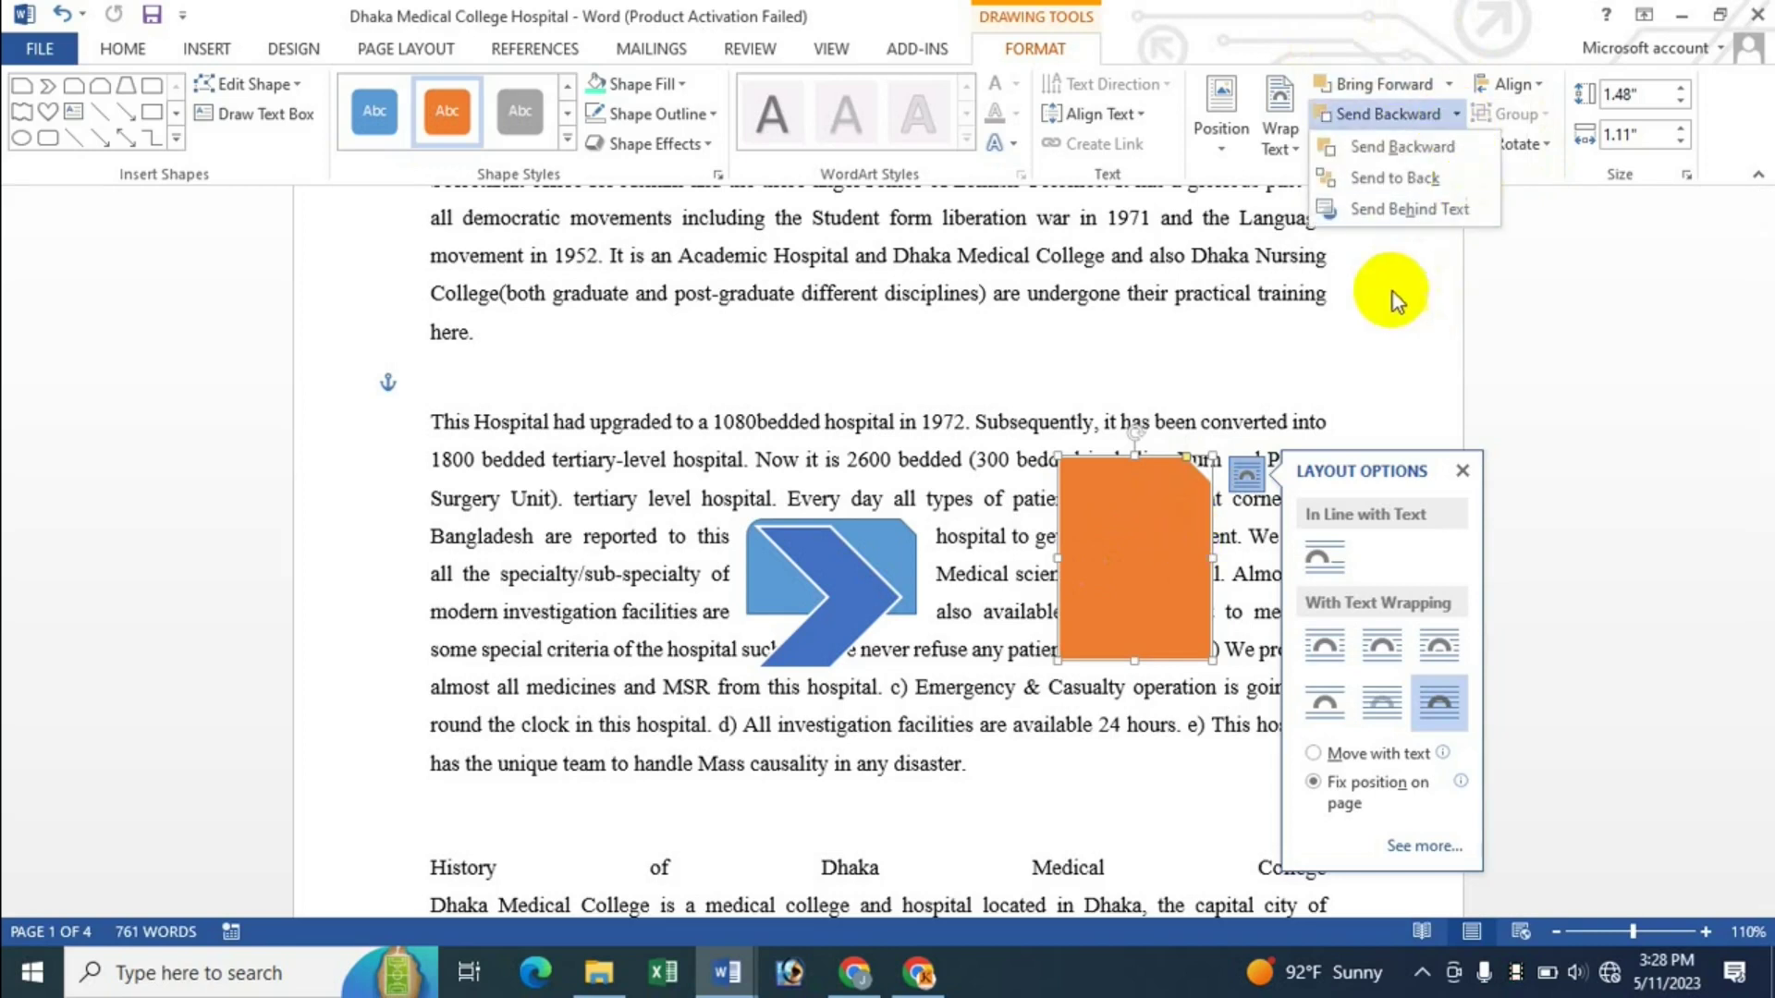
{"action": "left_click", "coordinate": [1400, 218]}
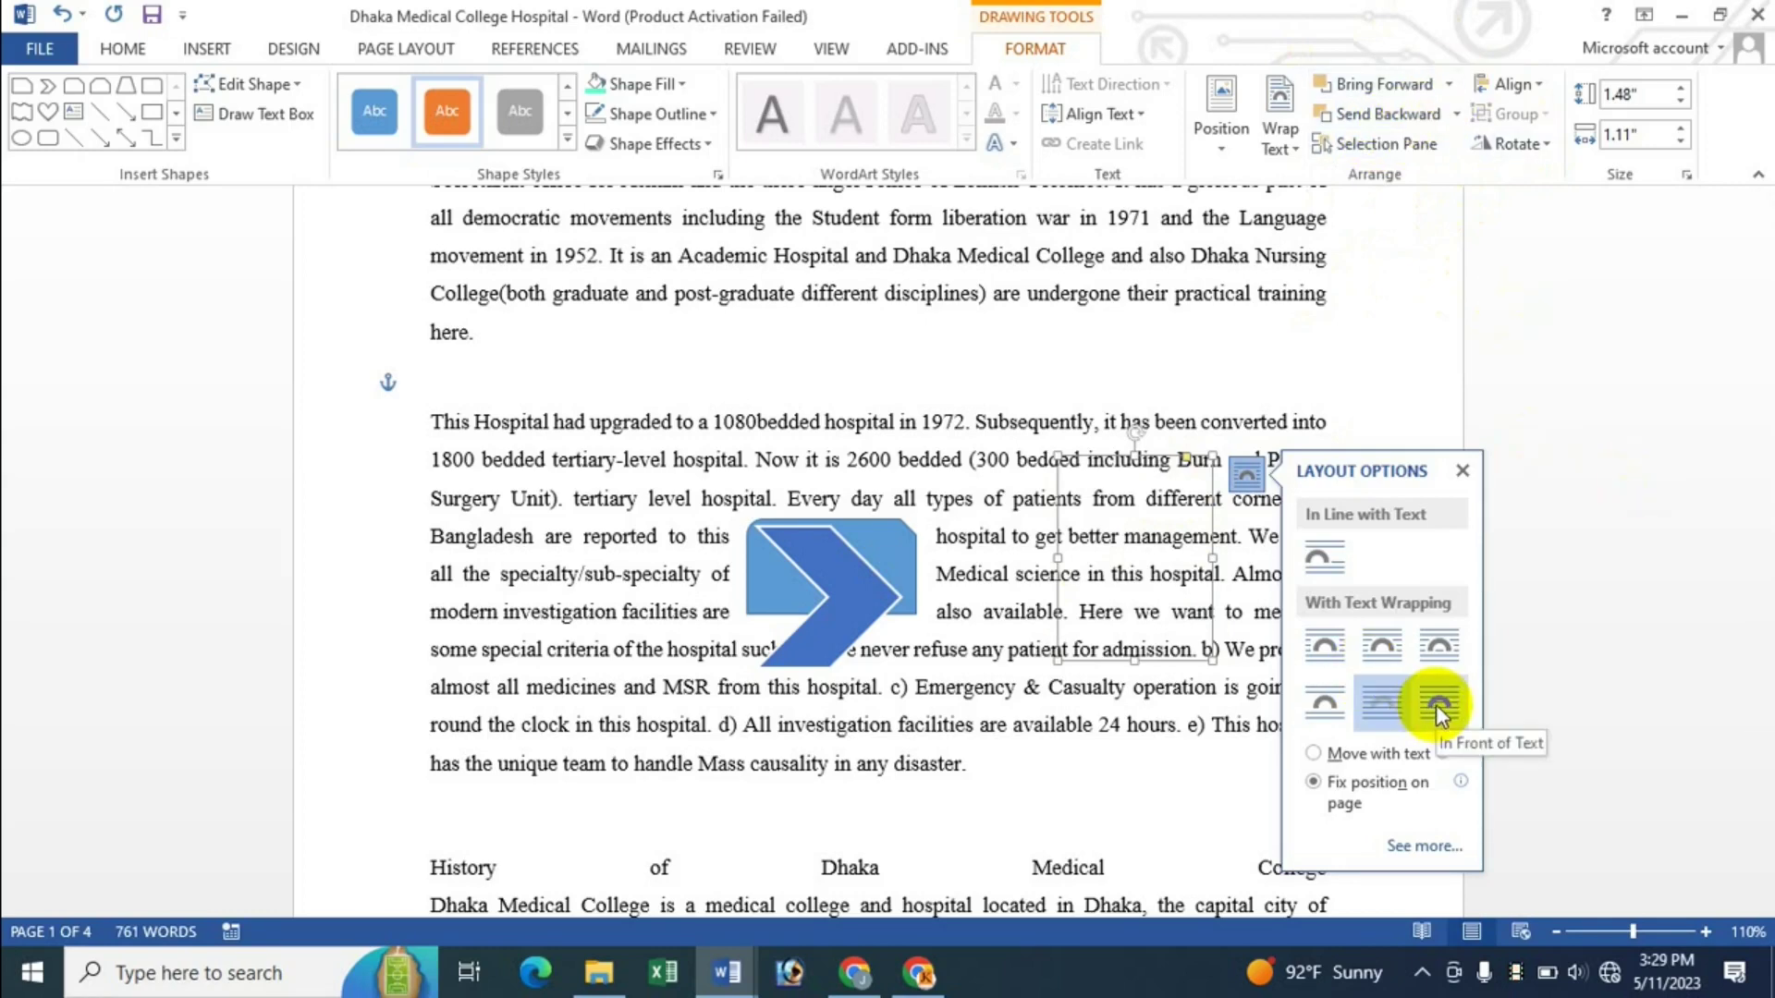
Step: Bring the orange shape in front of text and close Layout Options
{"action": "left_click", "coordinate": [1281, 129]}
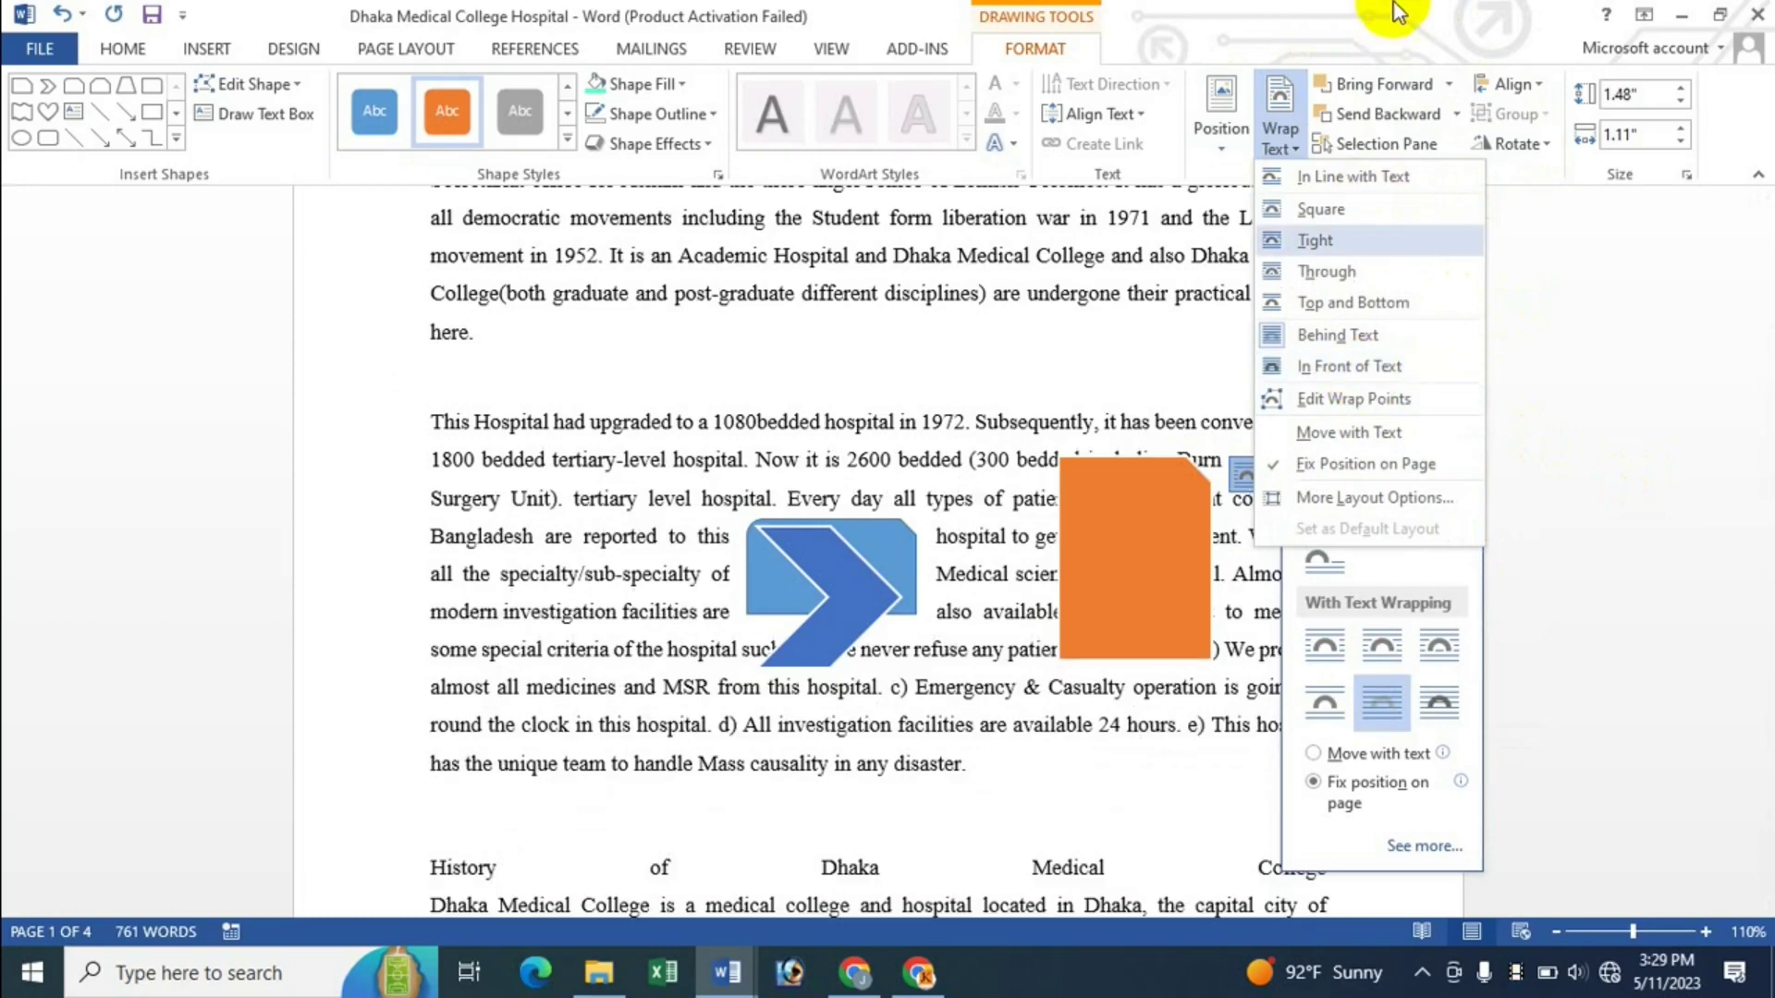
{"action": "left_click", "coordinate": [1448, 85]}
{"action": "left_click", "coordinate": [1447, 85]}
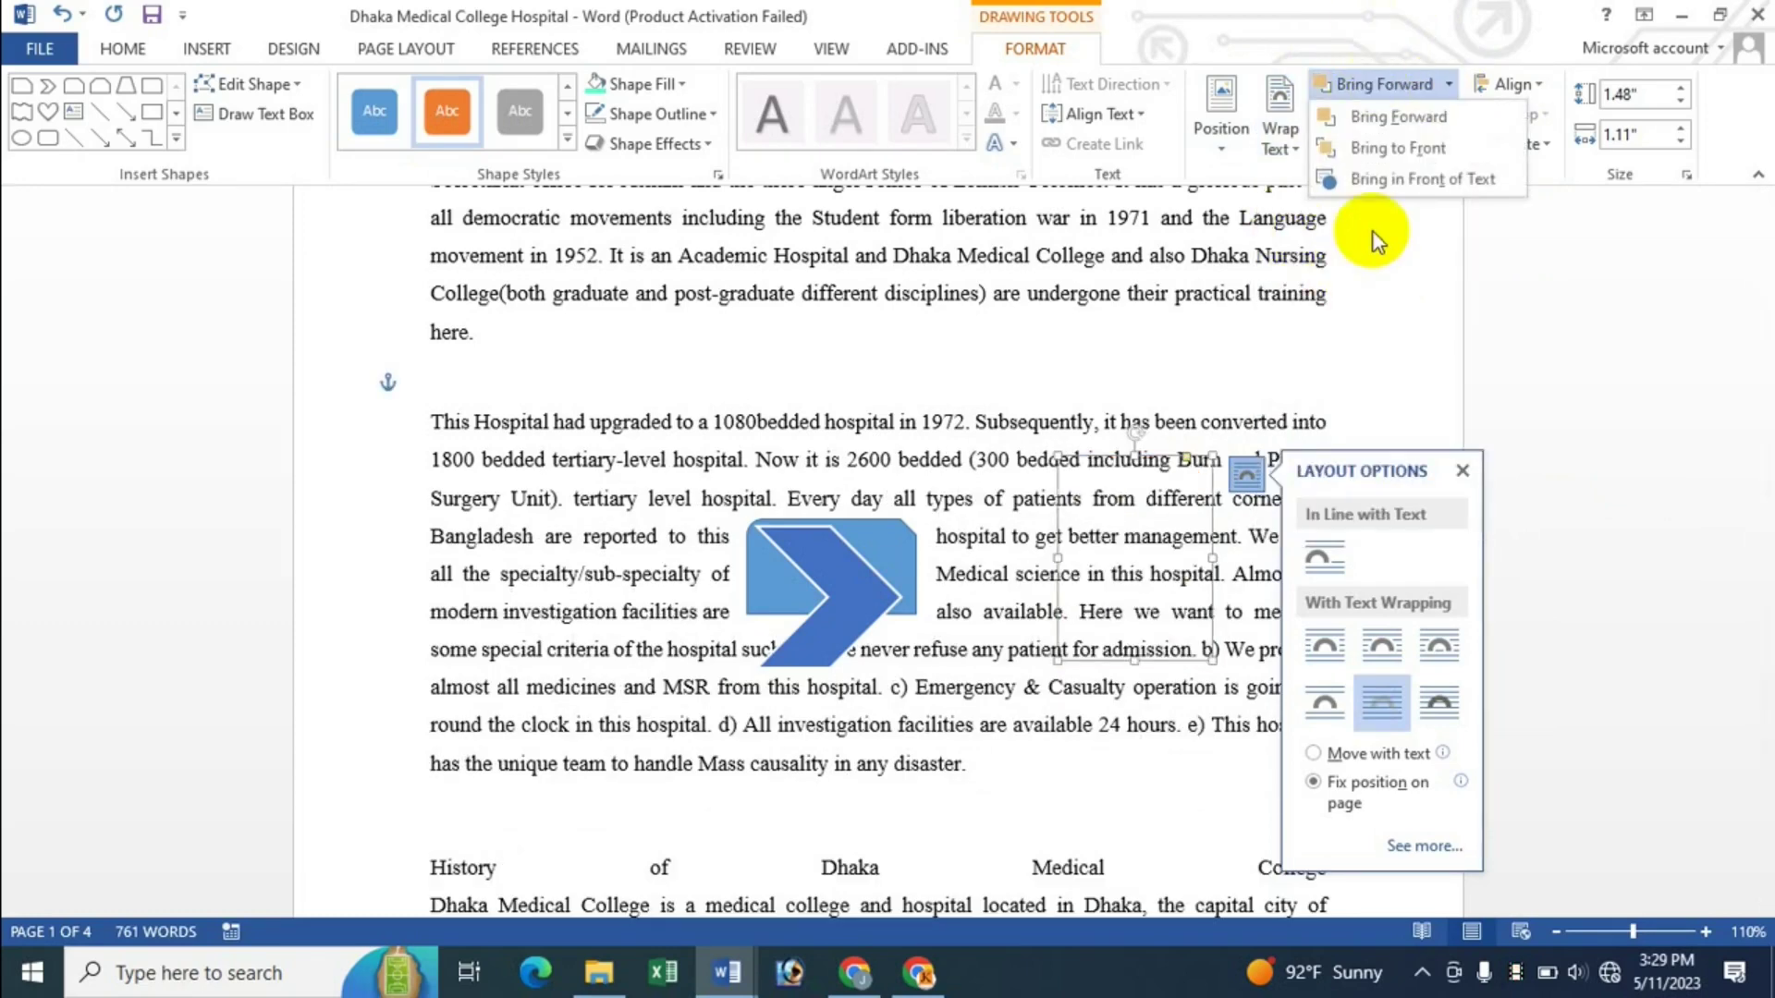
{"action": "left_click", "coordinate": [1394, 189]}
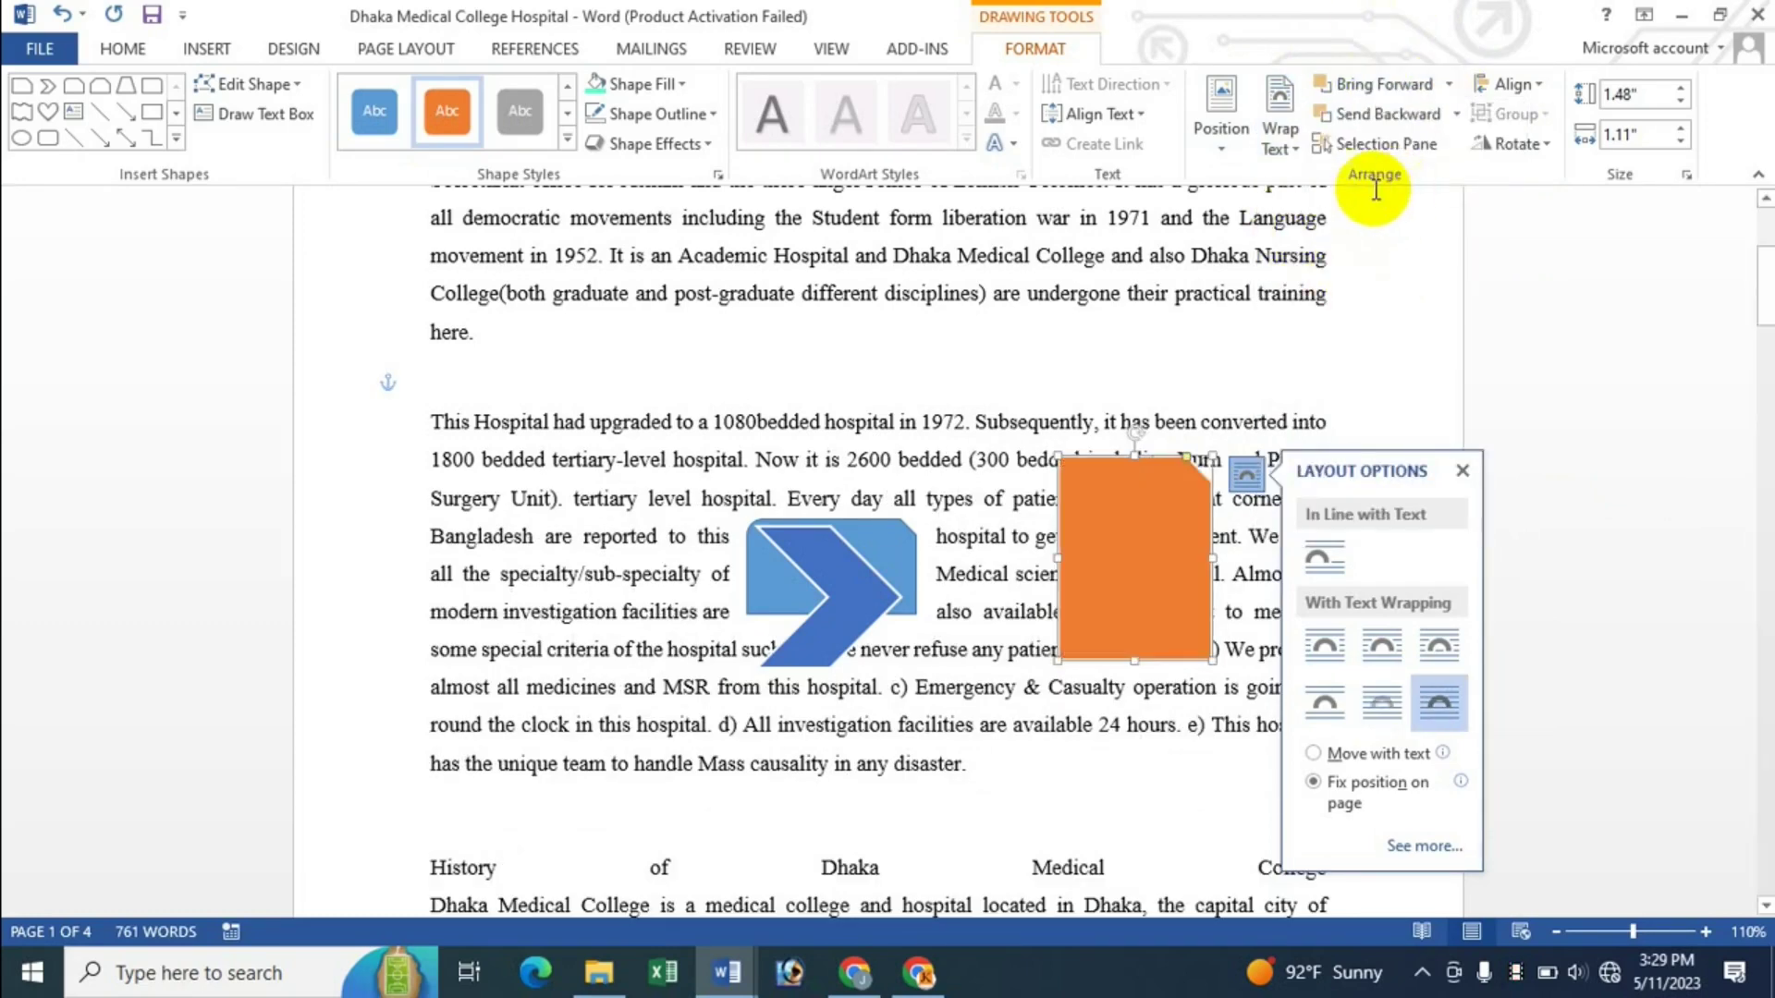
{"action": "left_click", "coordinate": [1149, 622]}
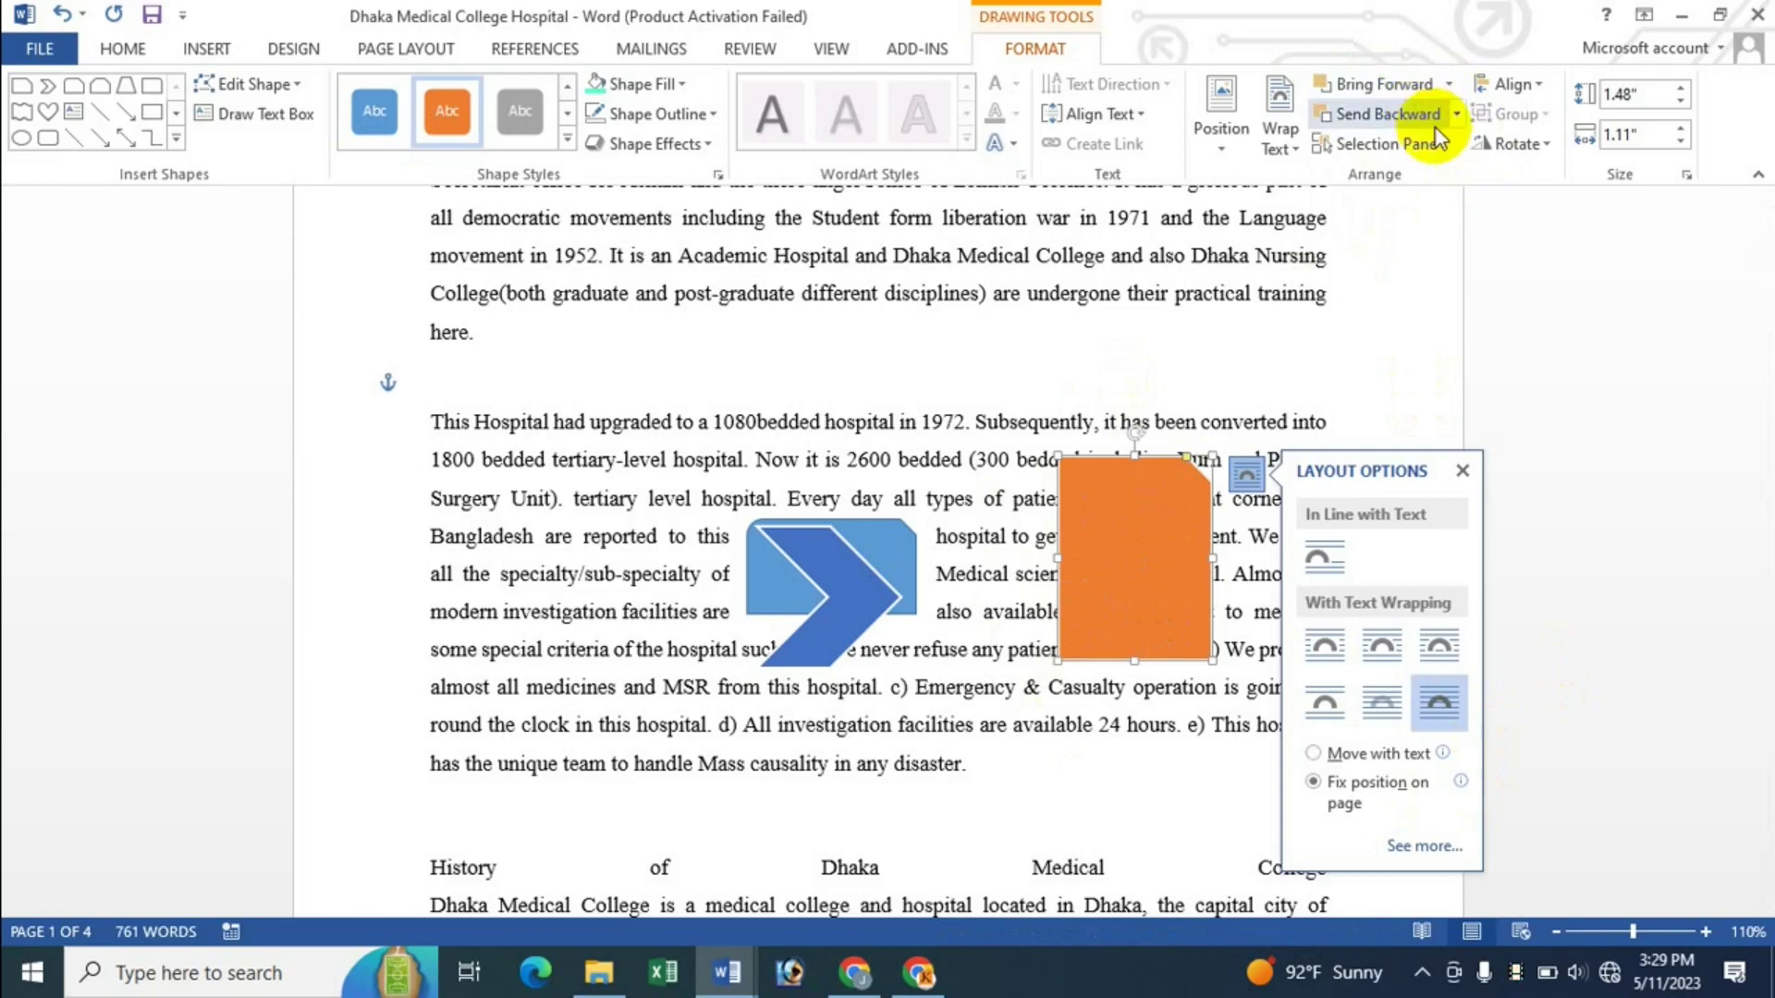
{"action": "left_click", "coordinate": [1294, 139]}
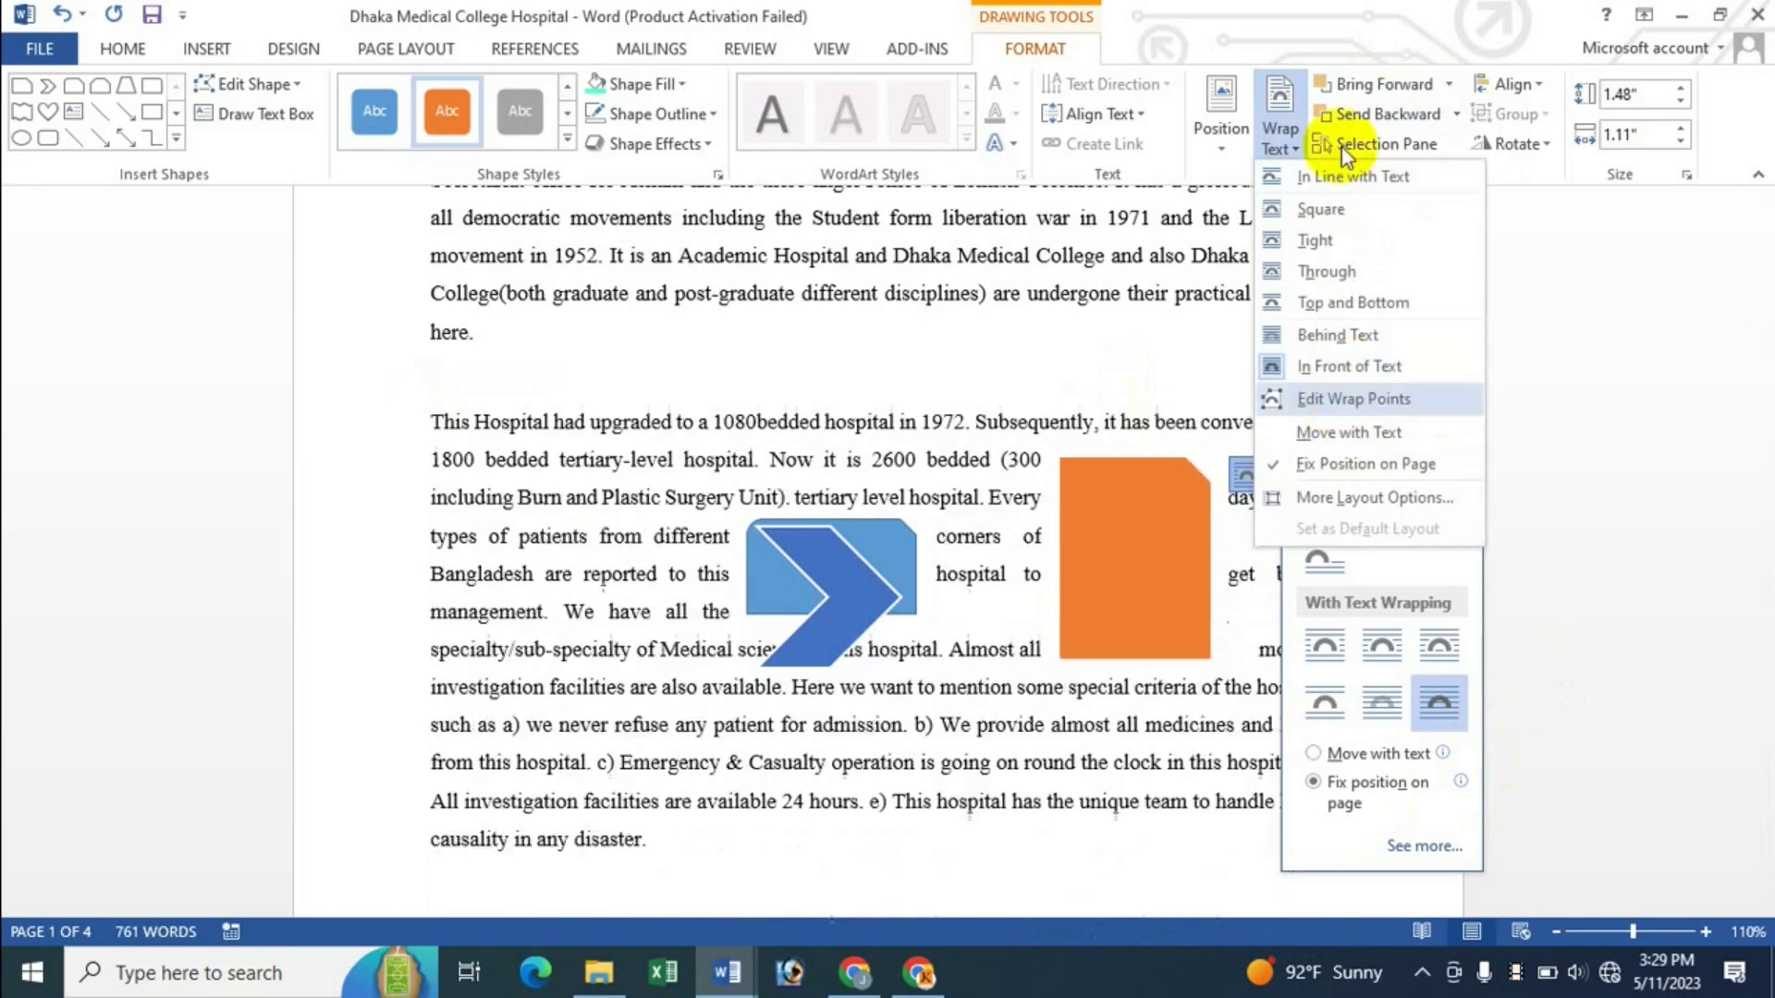
{"action": "key", "text": "Escape"}
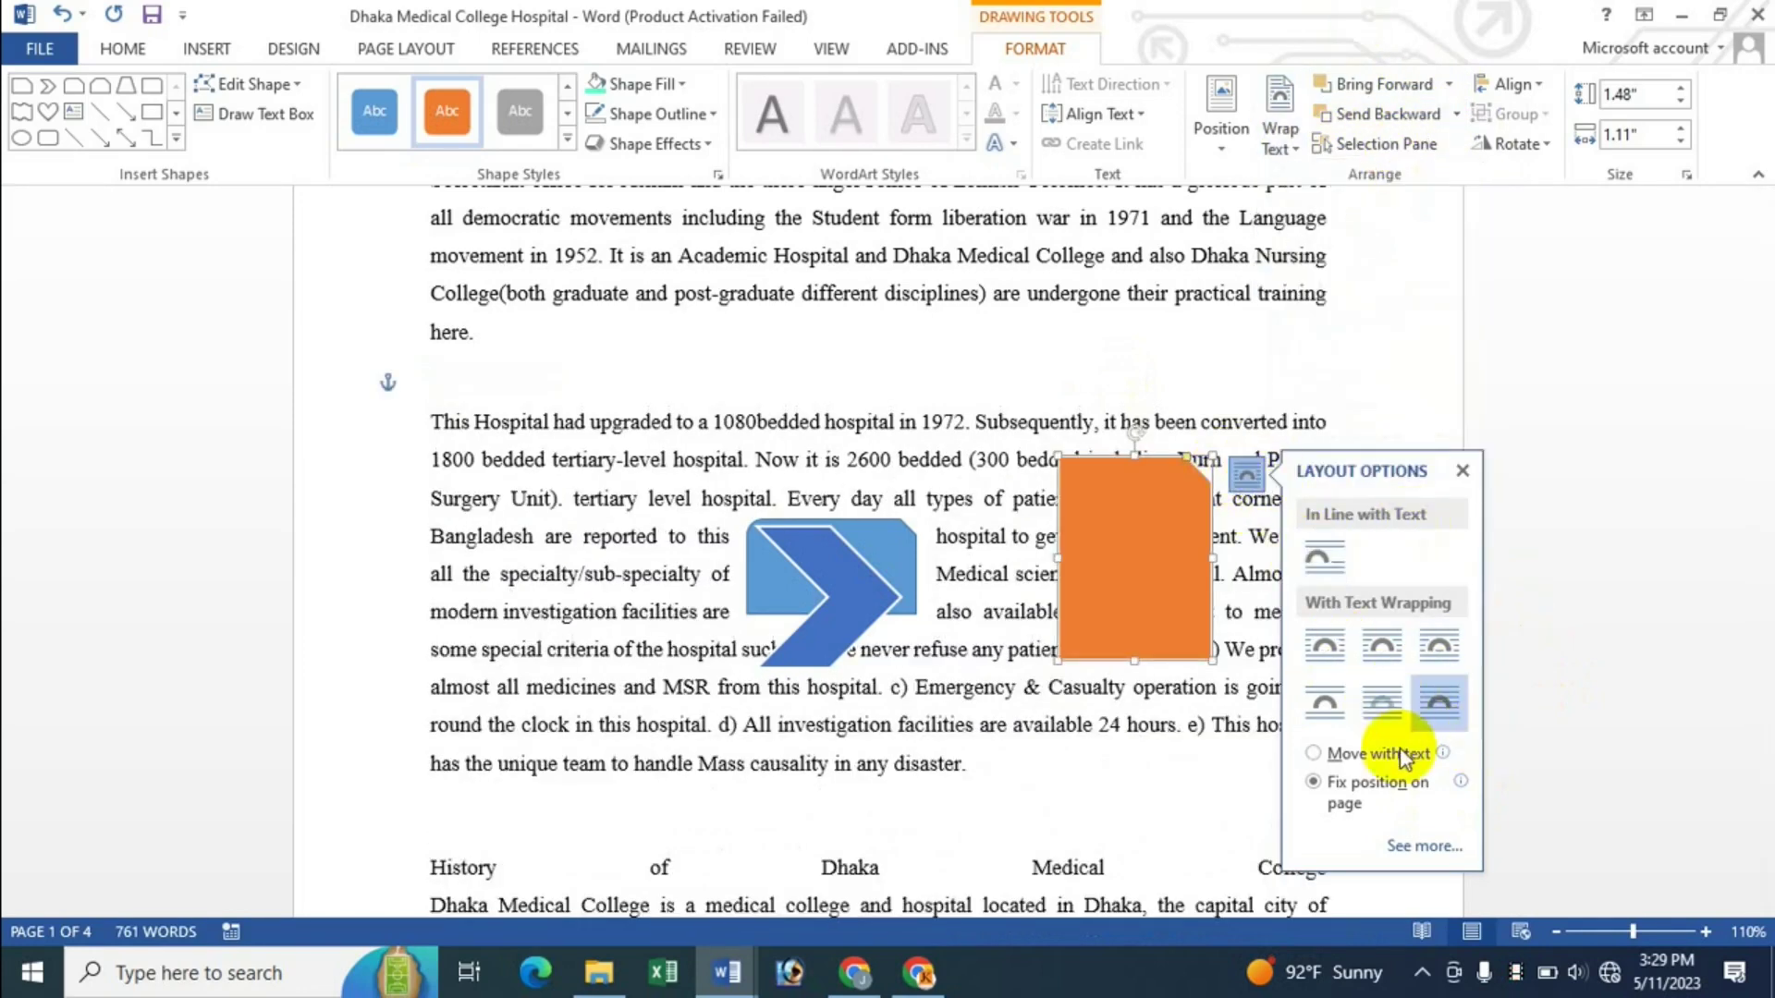
{"action": "left_click", "coordinate": [1464, 471]}
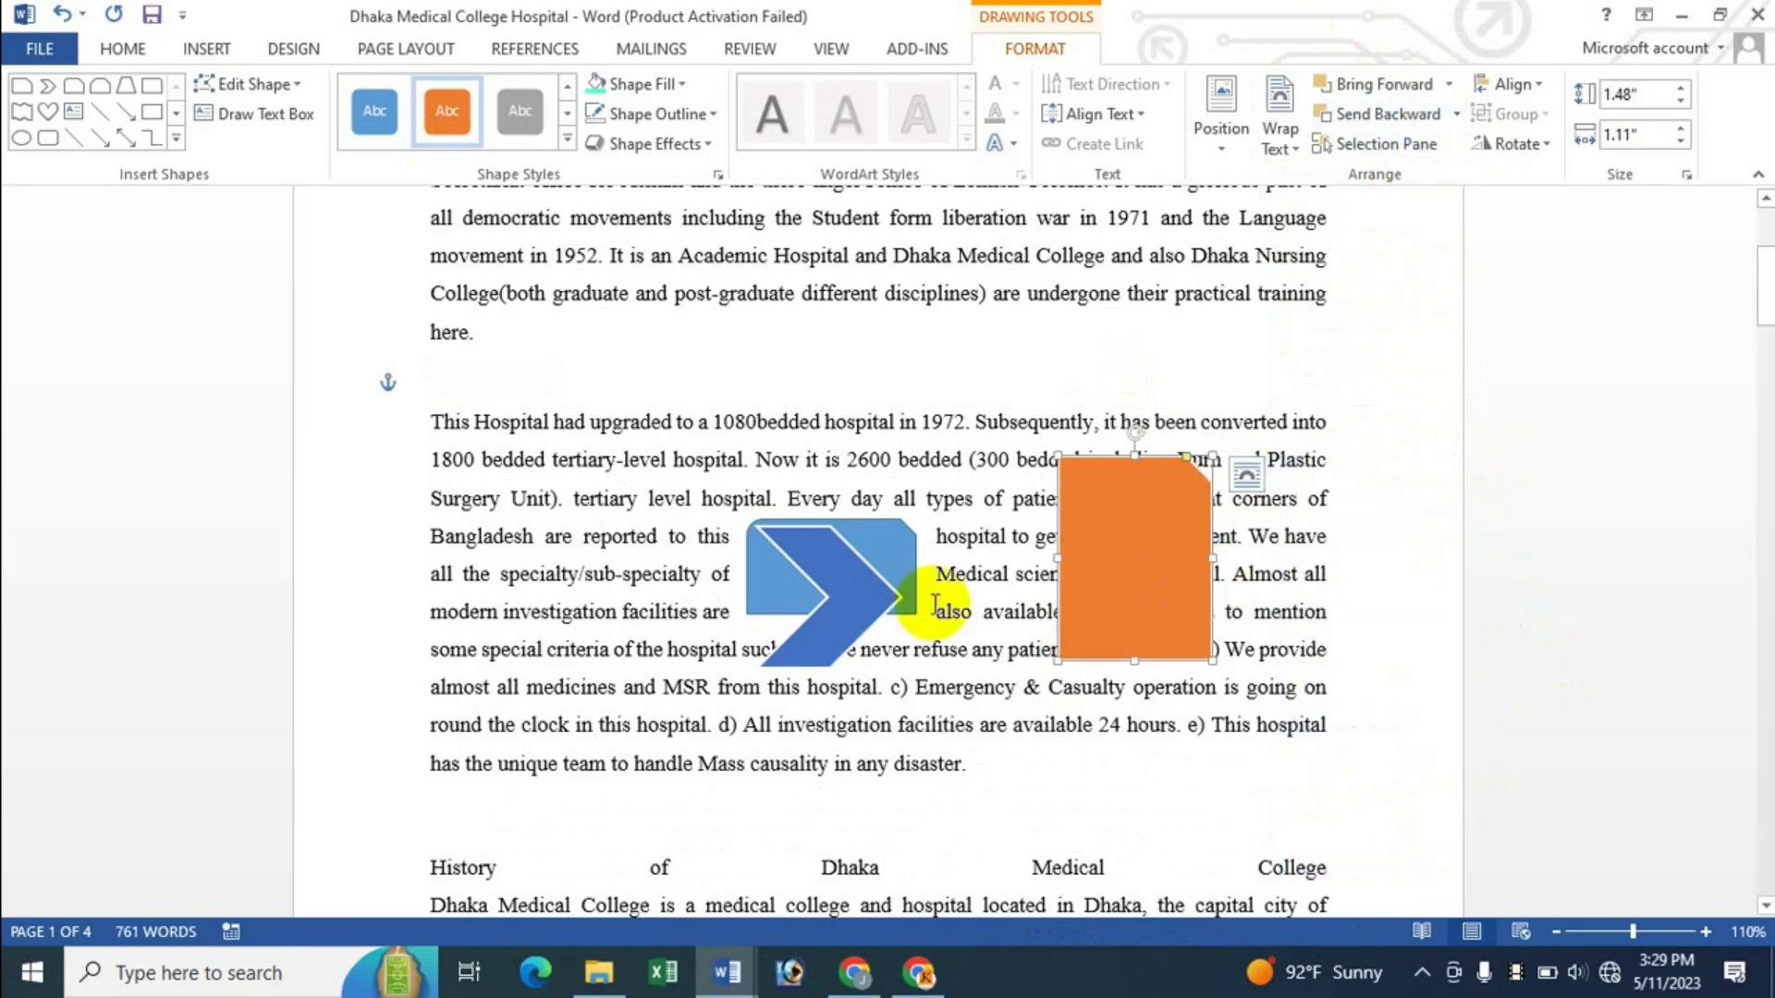
Step: Show the Selection pane and drag the orange shape onto the blue chevron
{"action": "left_click", "coordinate": [1409, 148]}
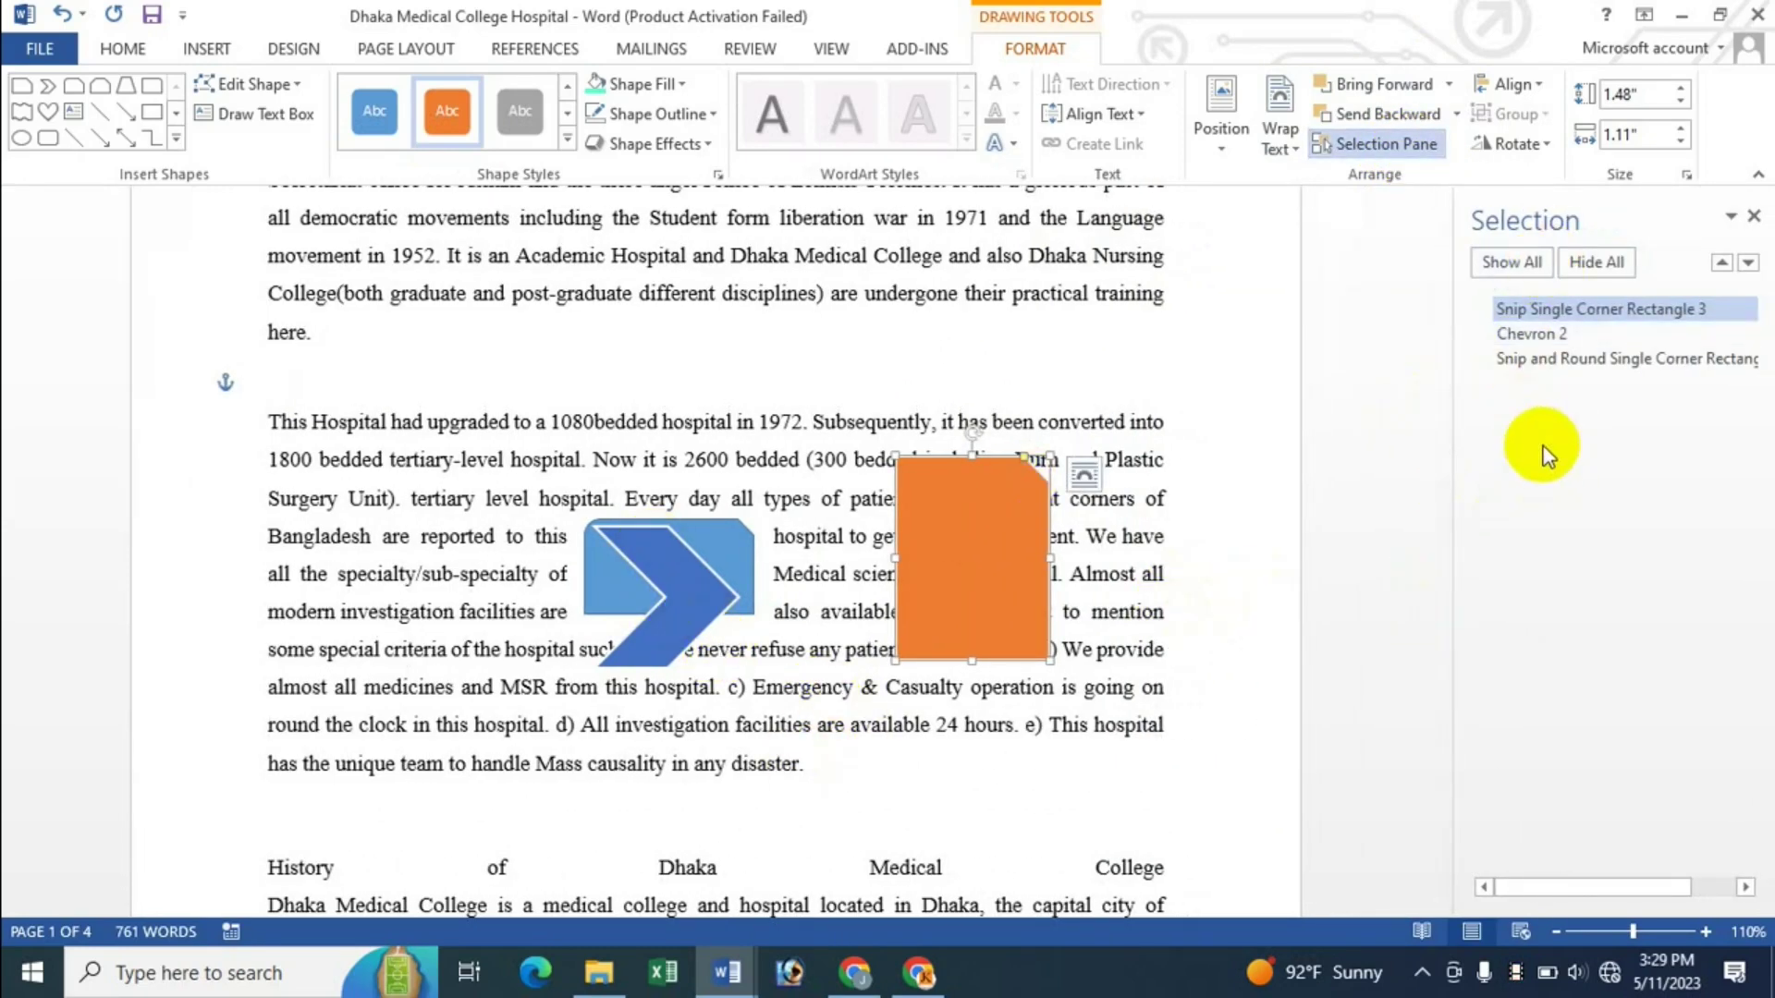
{"action": "left_click", "coordinate": [1553, 359], "text": "ctrl"}
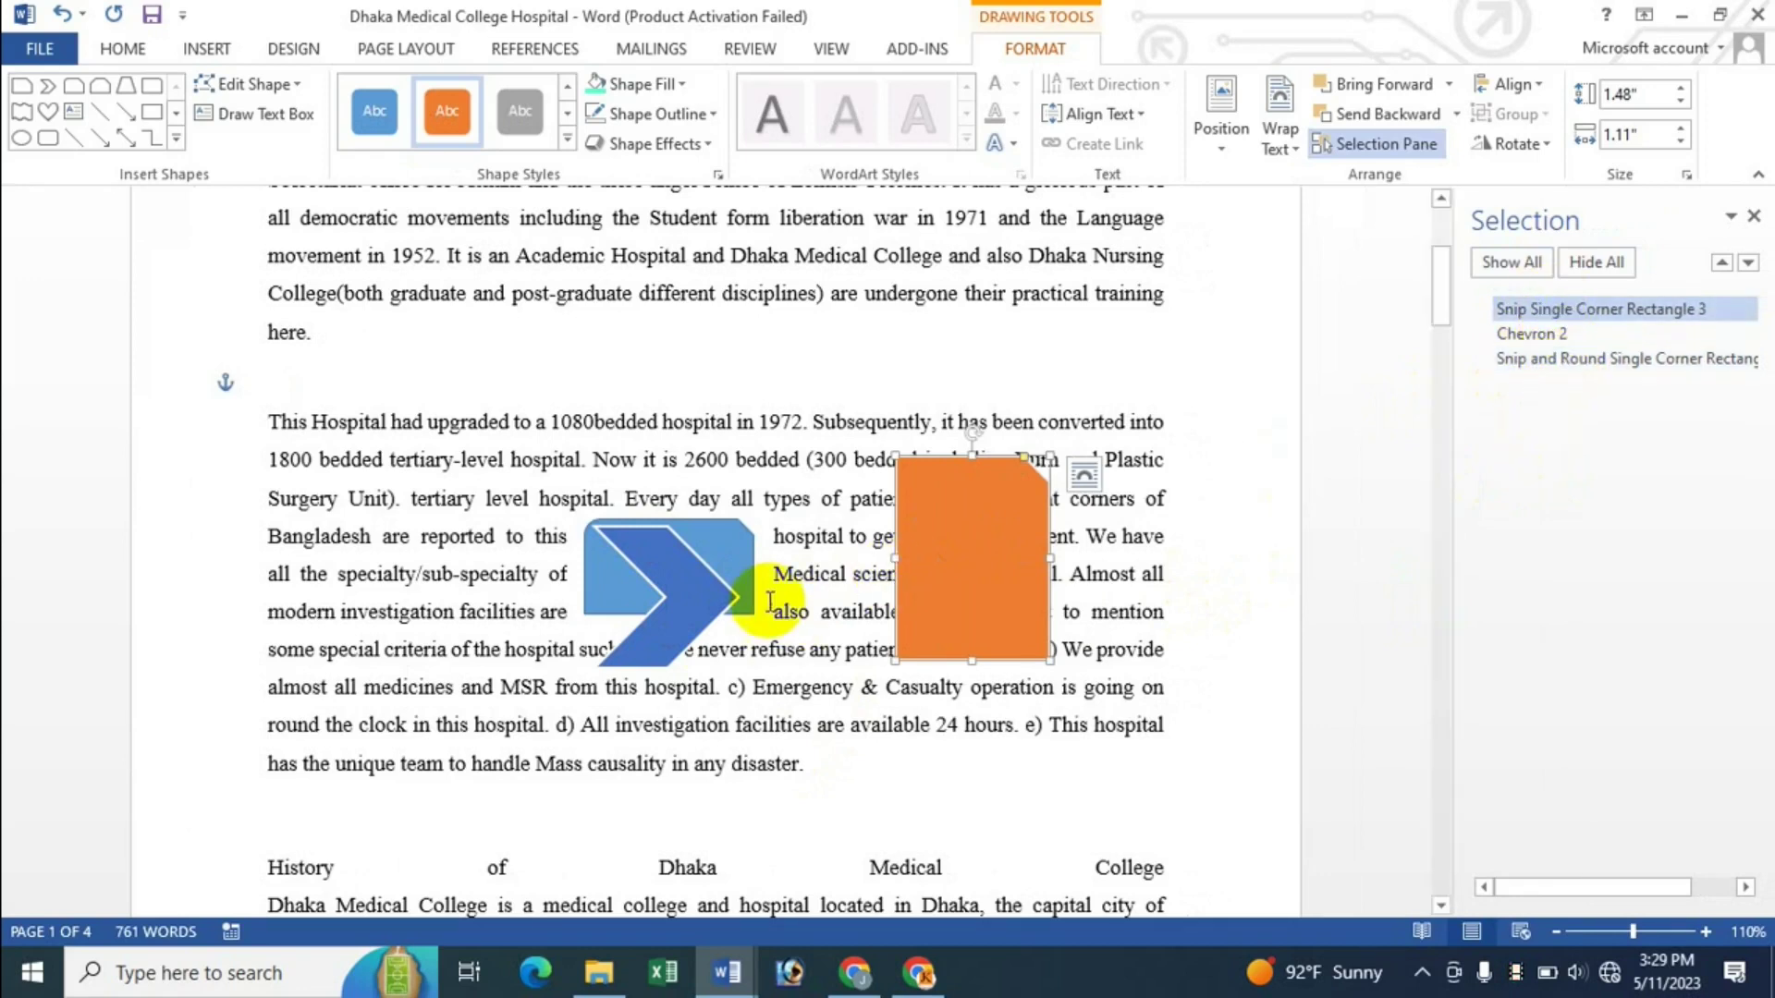
{"action": "left_click", "coordinate": [906, 571]}
{"action": "left_click_drag", "start_coordinate": [906, 570], "coordinate": [677, 647]}
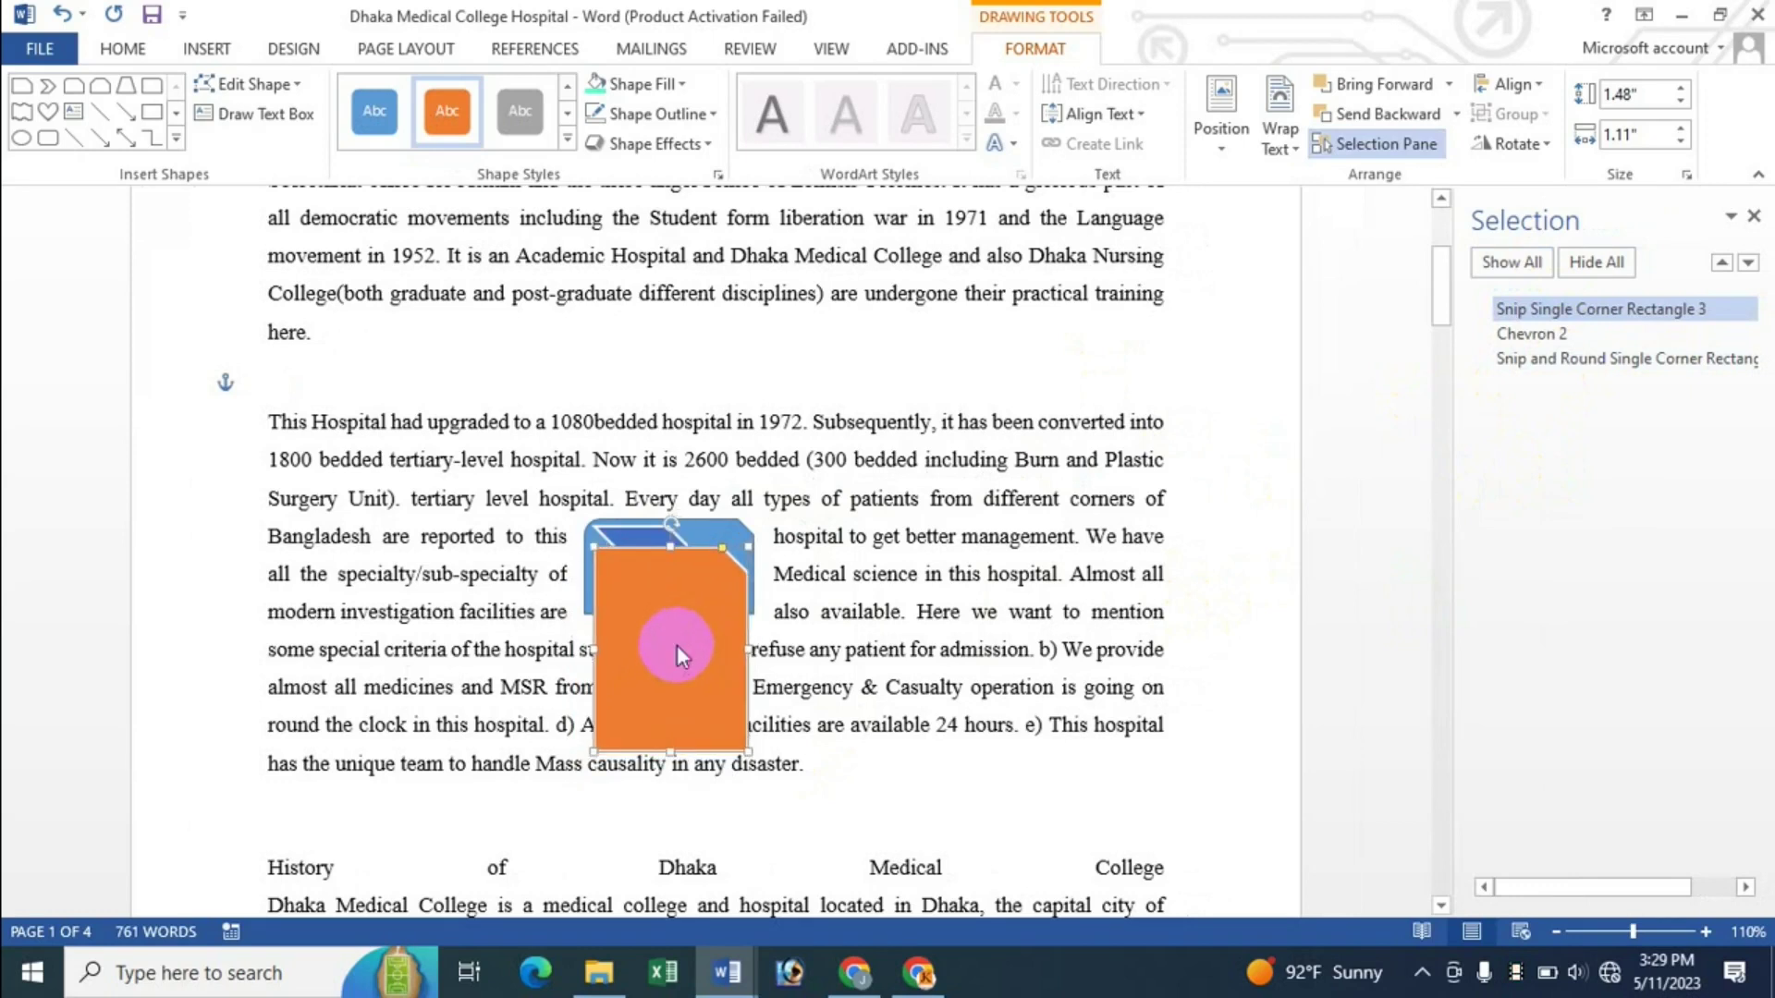
Step: Select Chevron 2, Snip Single Corner Rectangle 3 and the blue shape in the Selection pane
{"action": "left_click", "coordinate": [726, 539]}
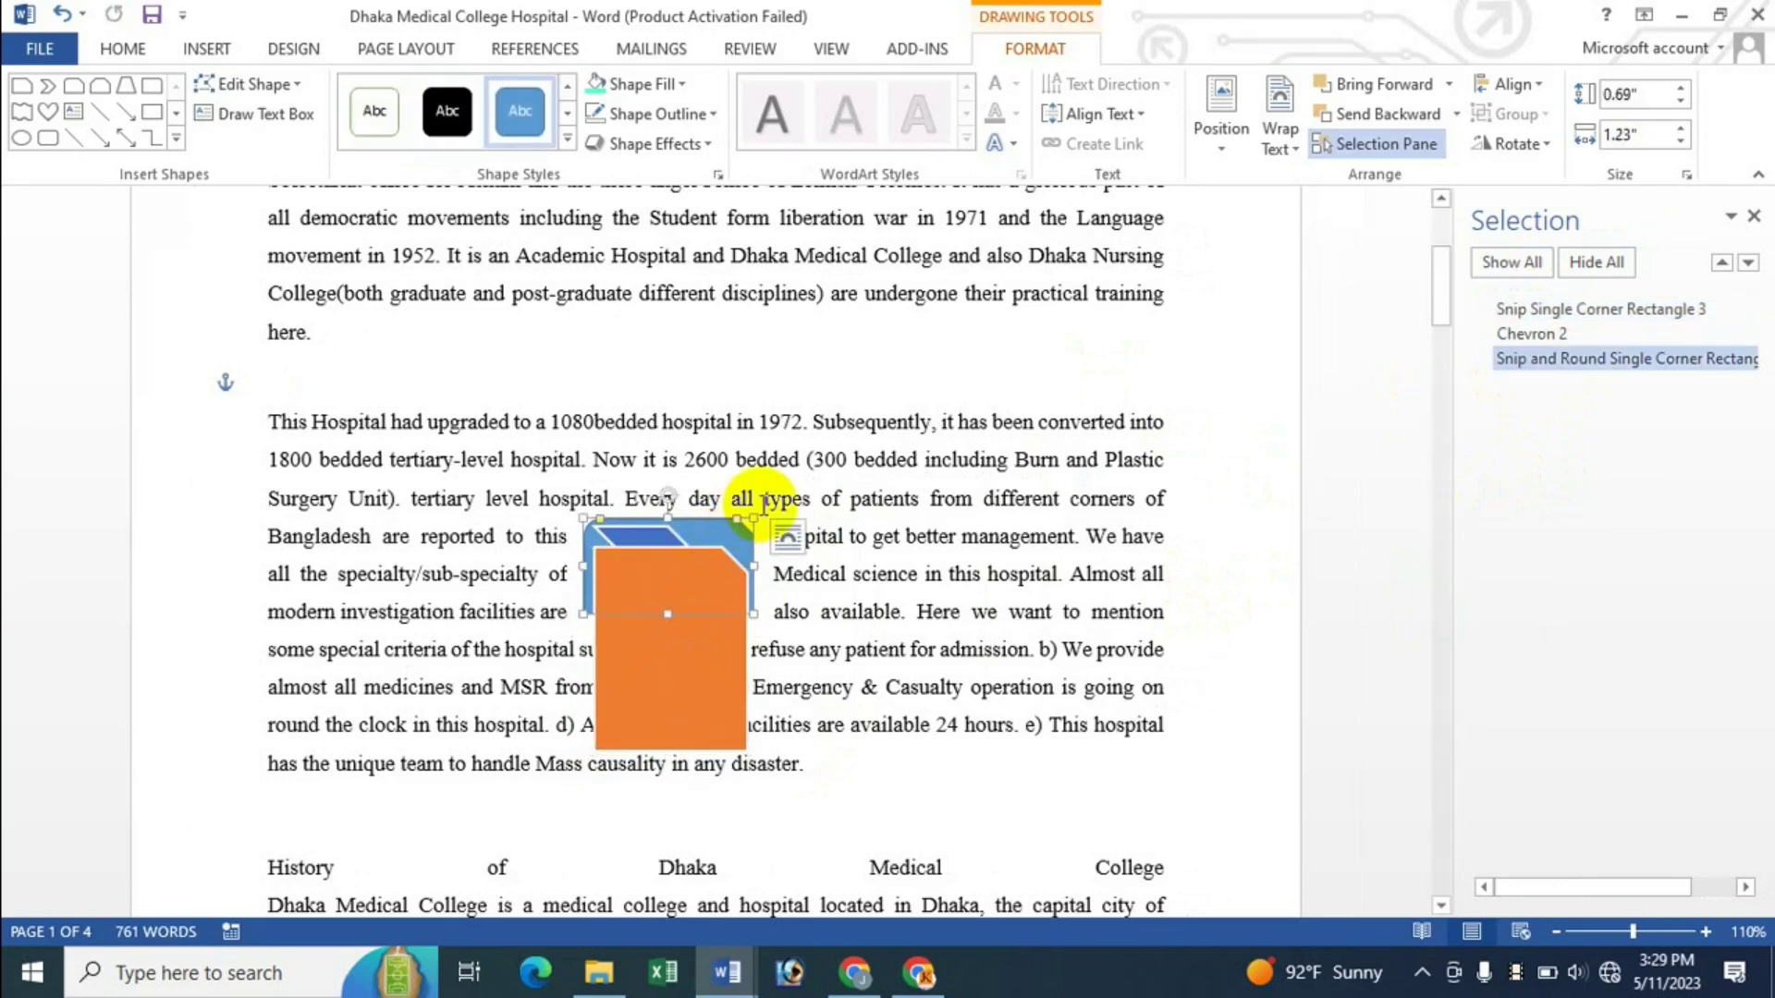
{"action": "left_click", "coordinate": [1538, 340]}
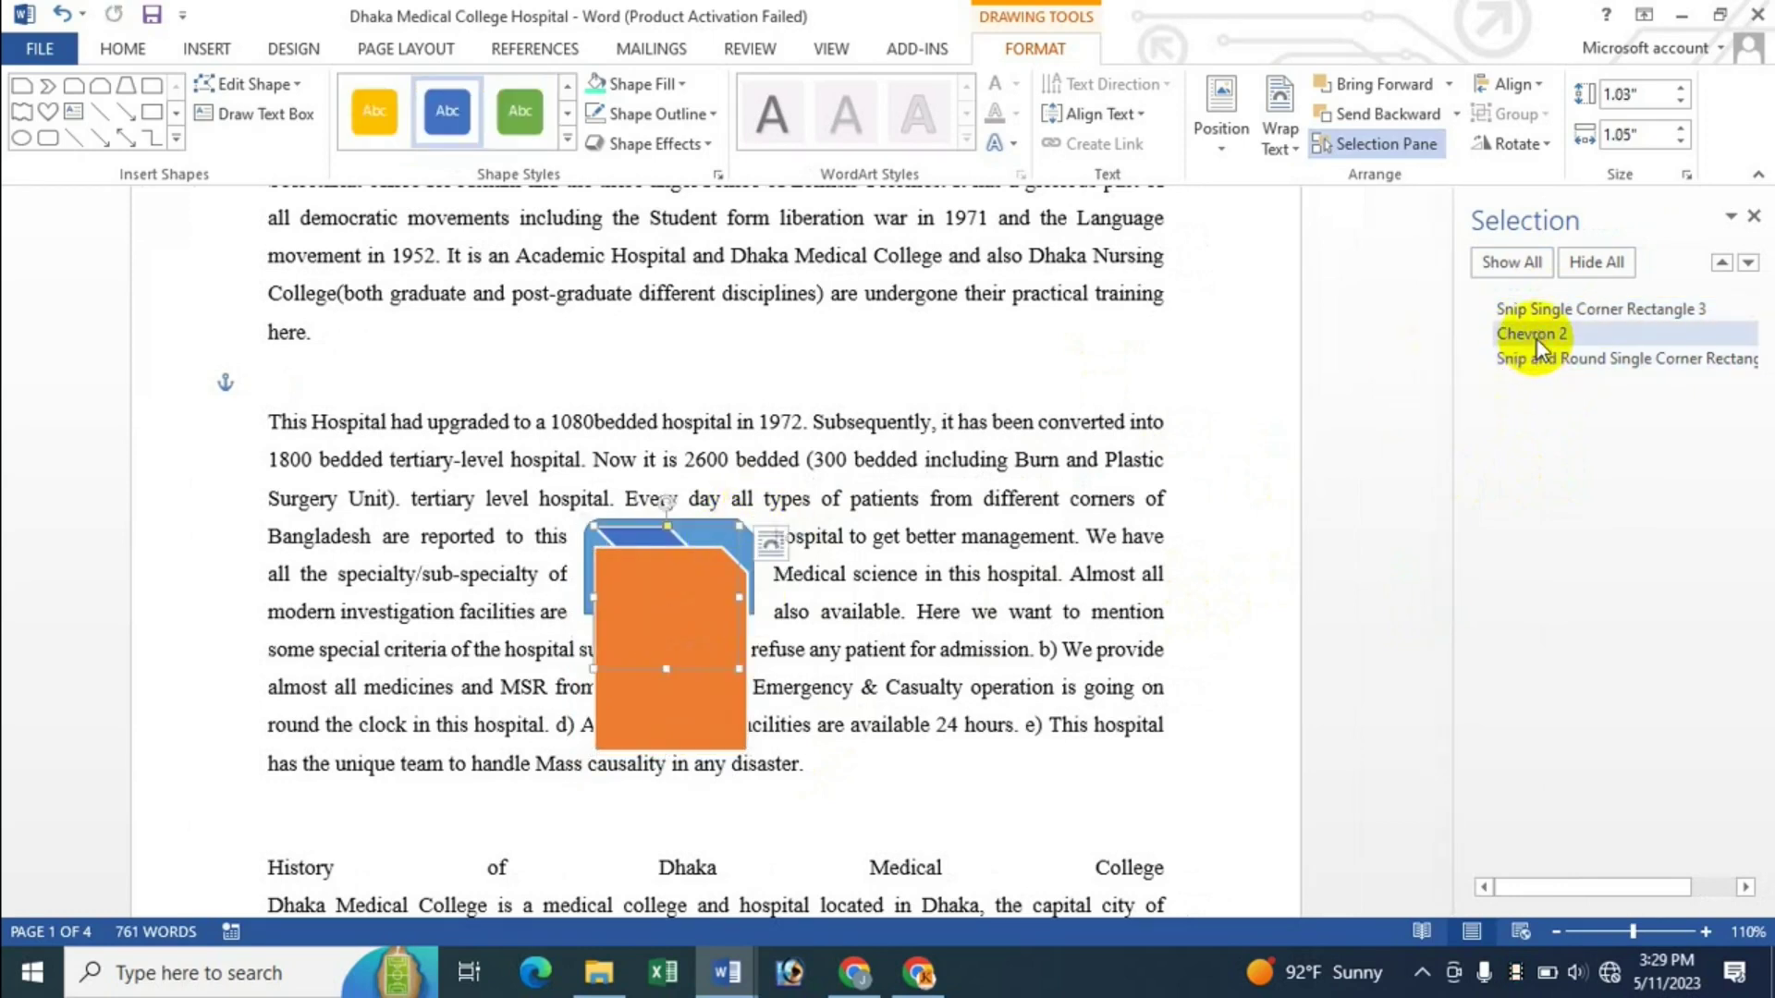
{"action": "left_click", "coordinate": [1570, 307]}
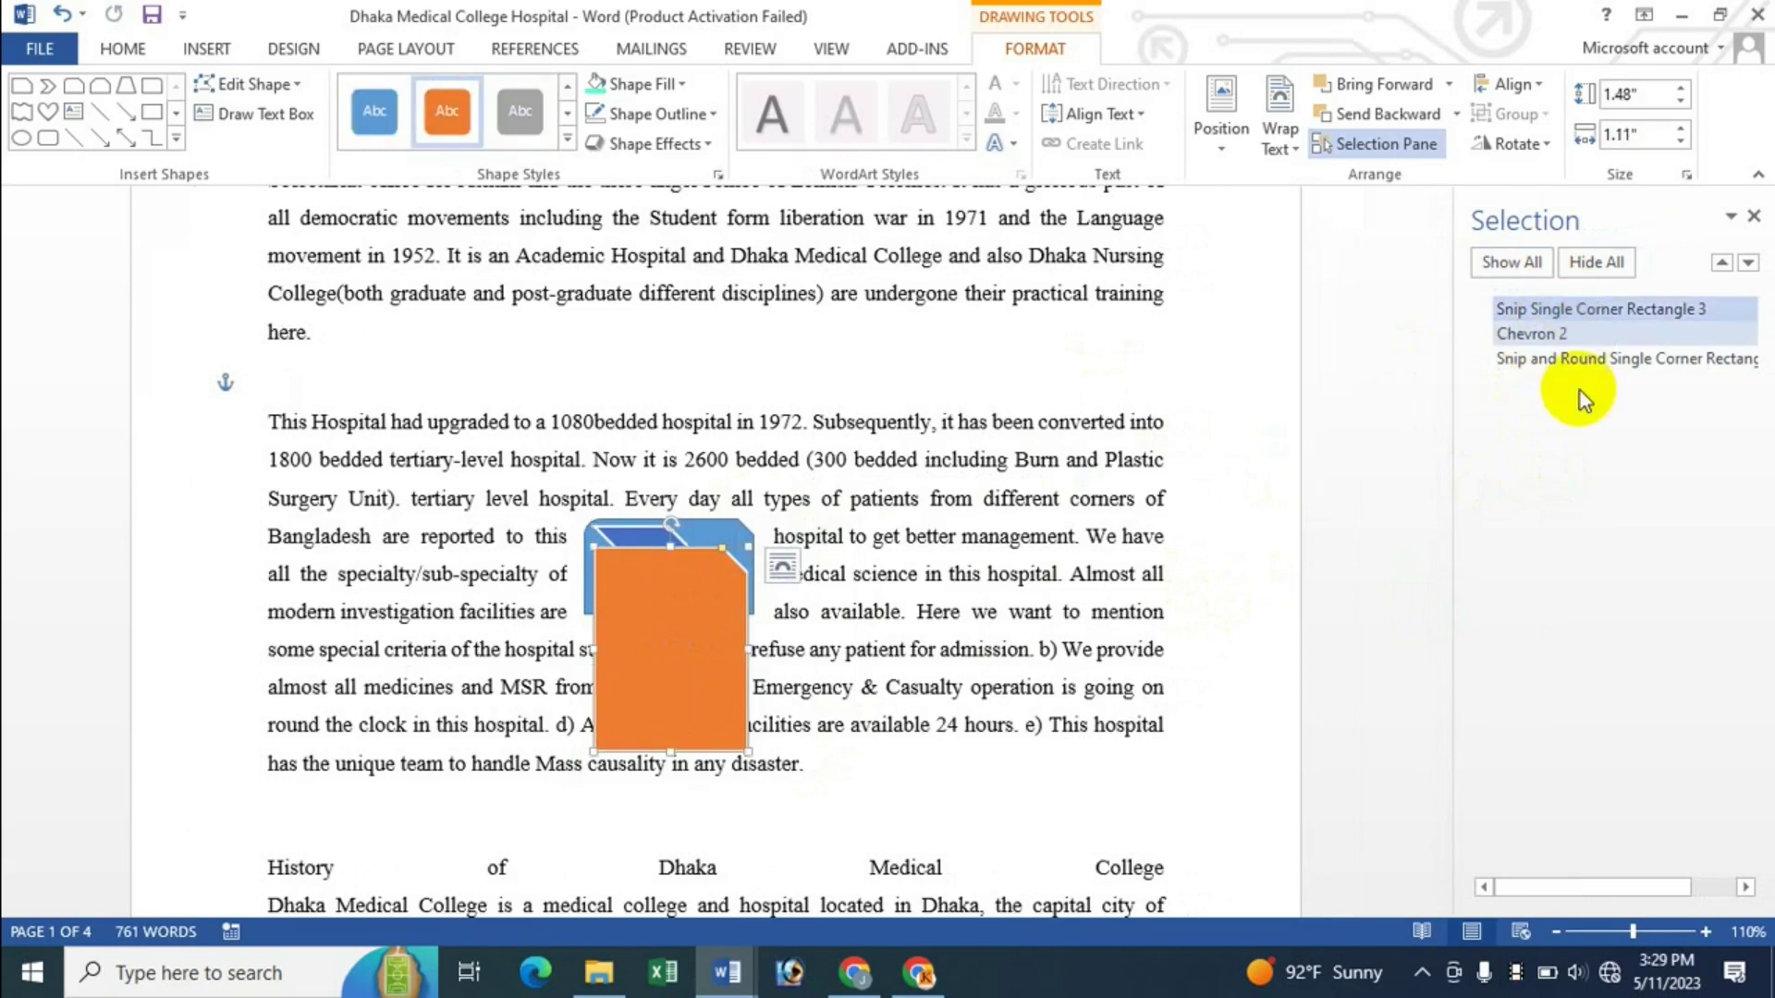
{"action": "left_click", "coordinate": [1579, 365]}
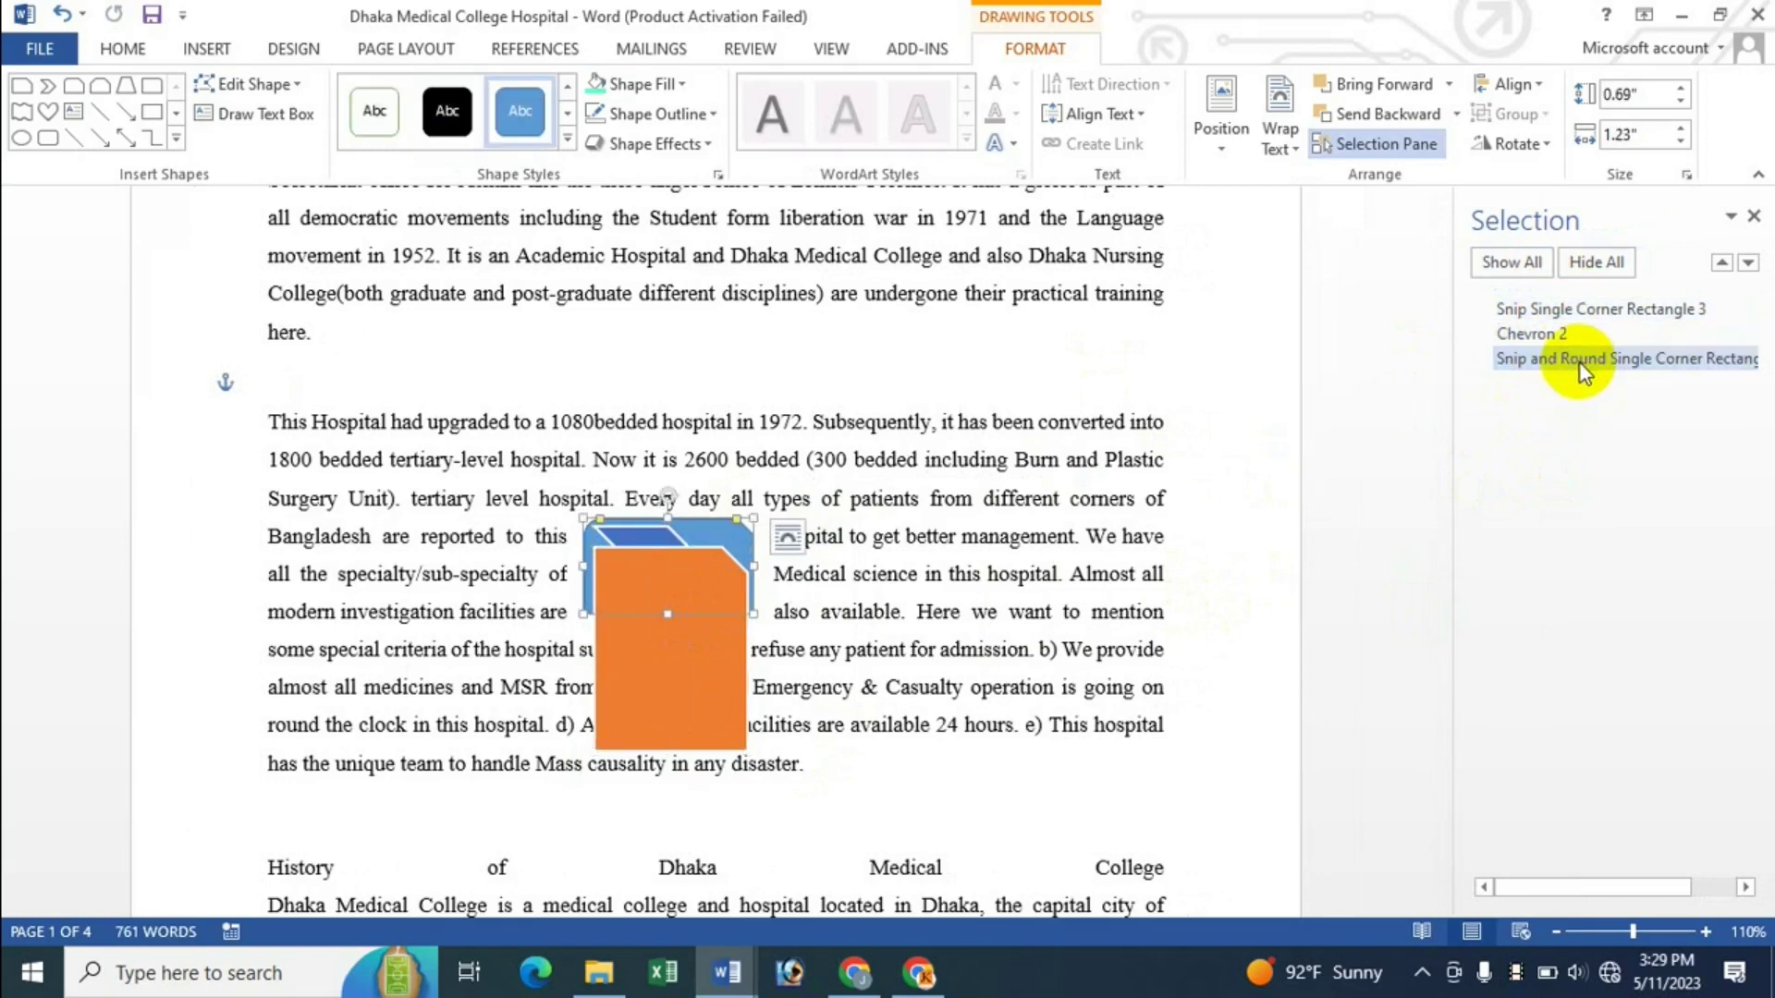
{"action": "left_click", "coordinate": [1583, 346], "text": "ctrl"}
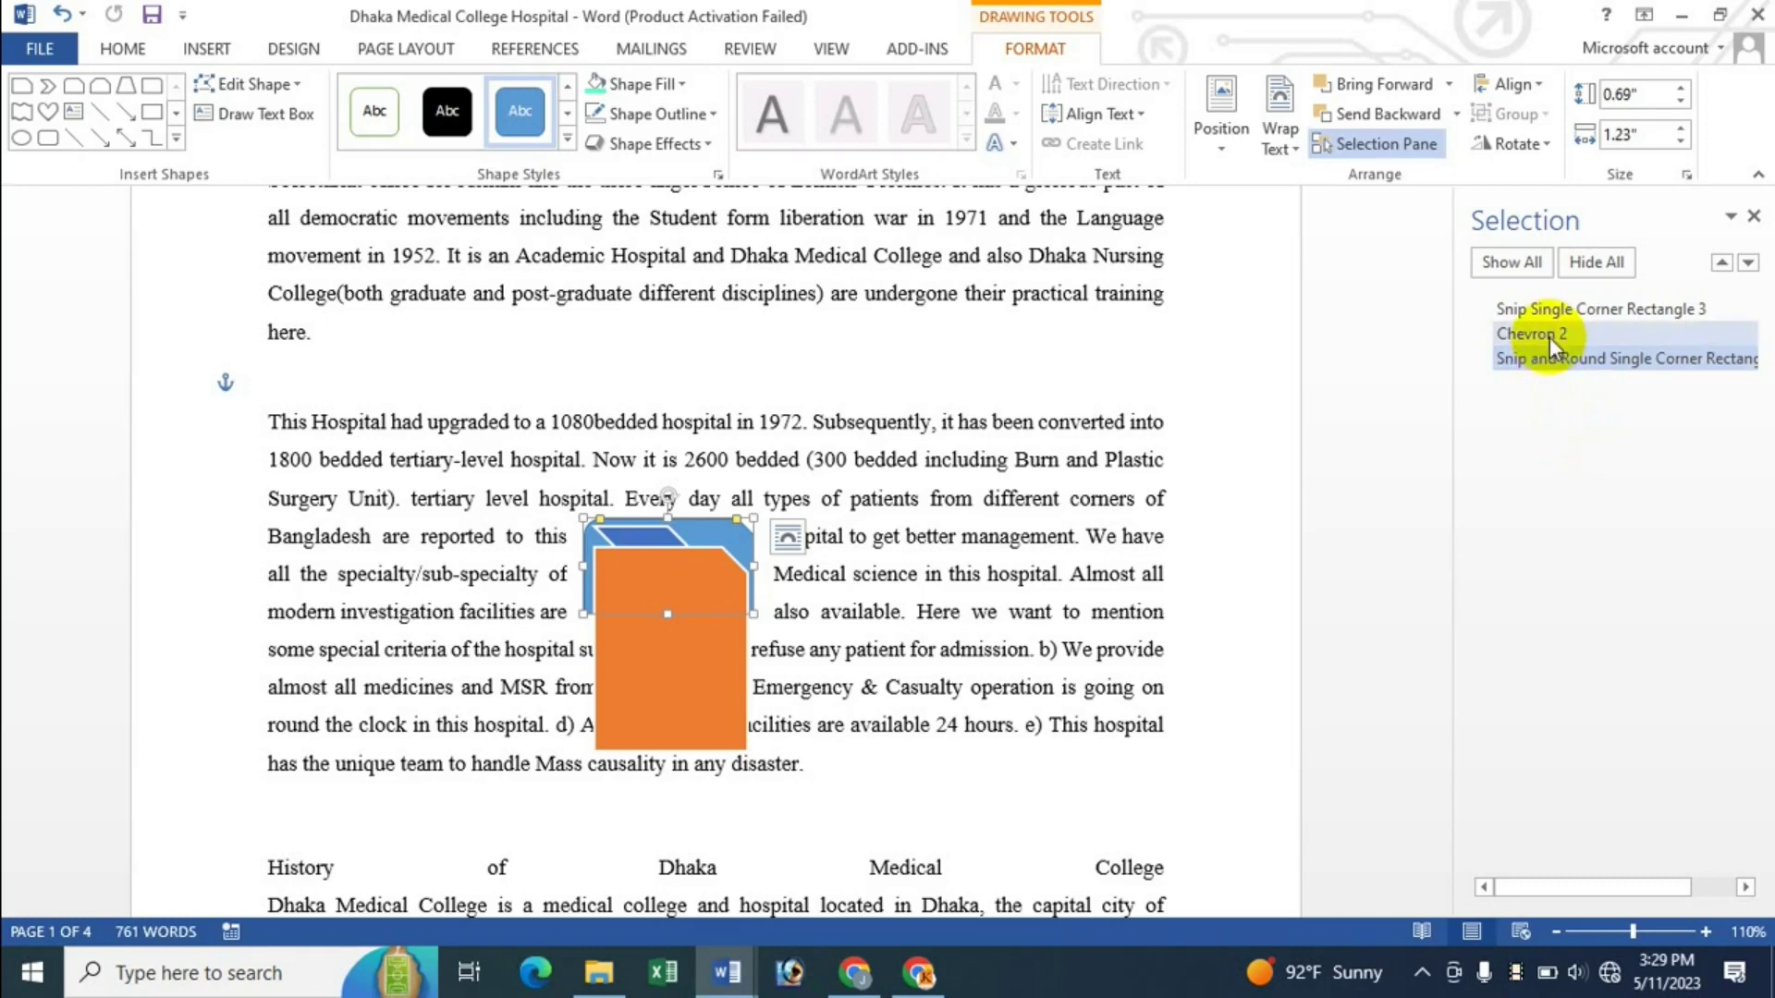
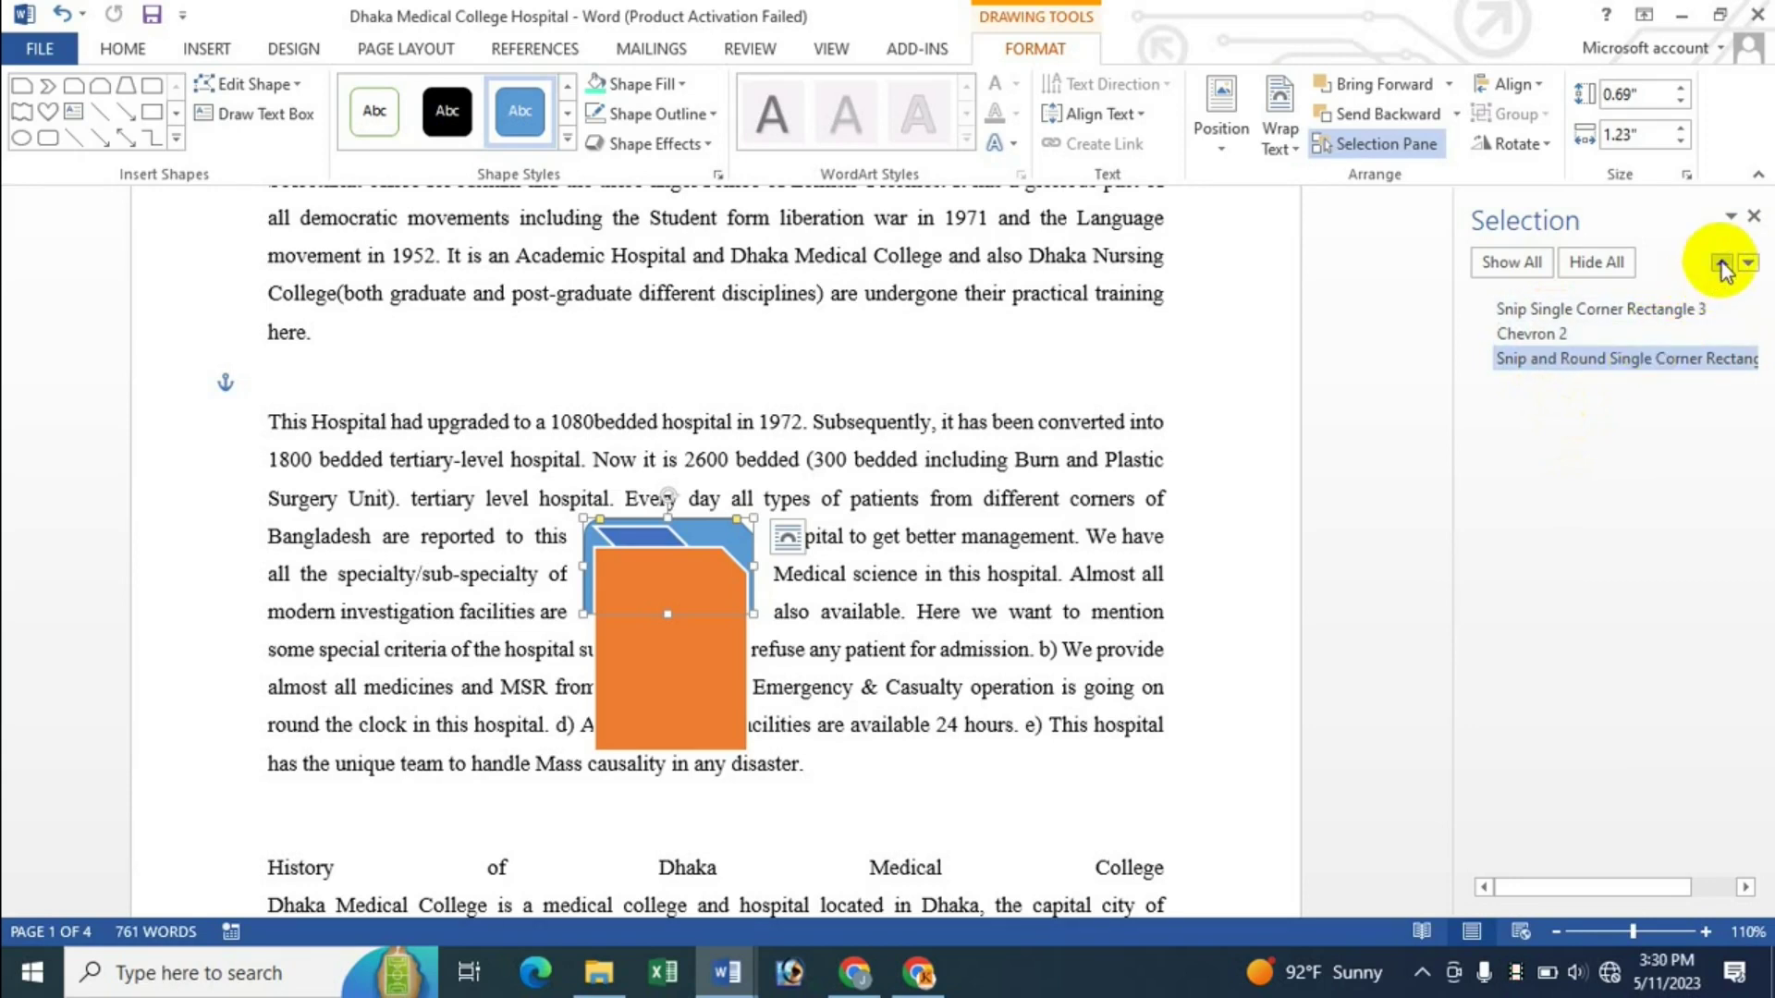
Step: In the Selection Pane, bring the blue snip rectangle to the front, then send it back behind the chevron
{"action": "left_click", "coordinate": [1722, 262]}
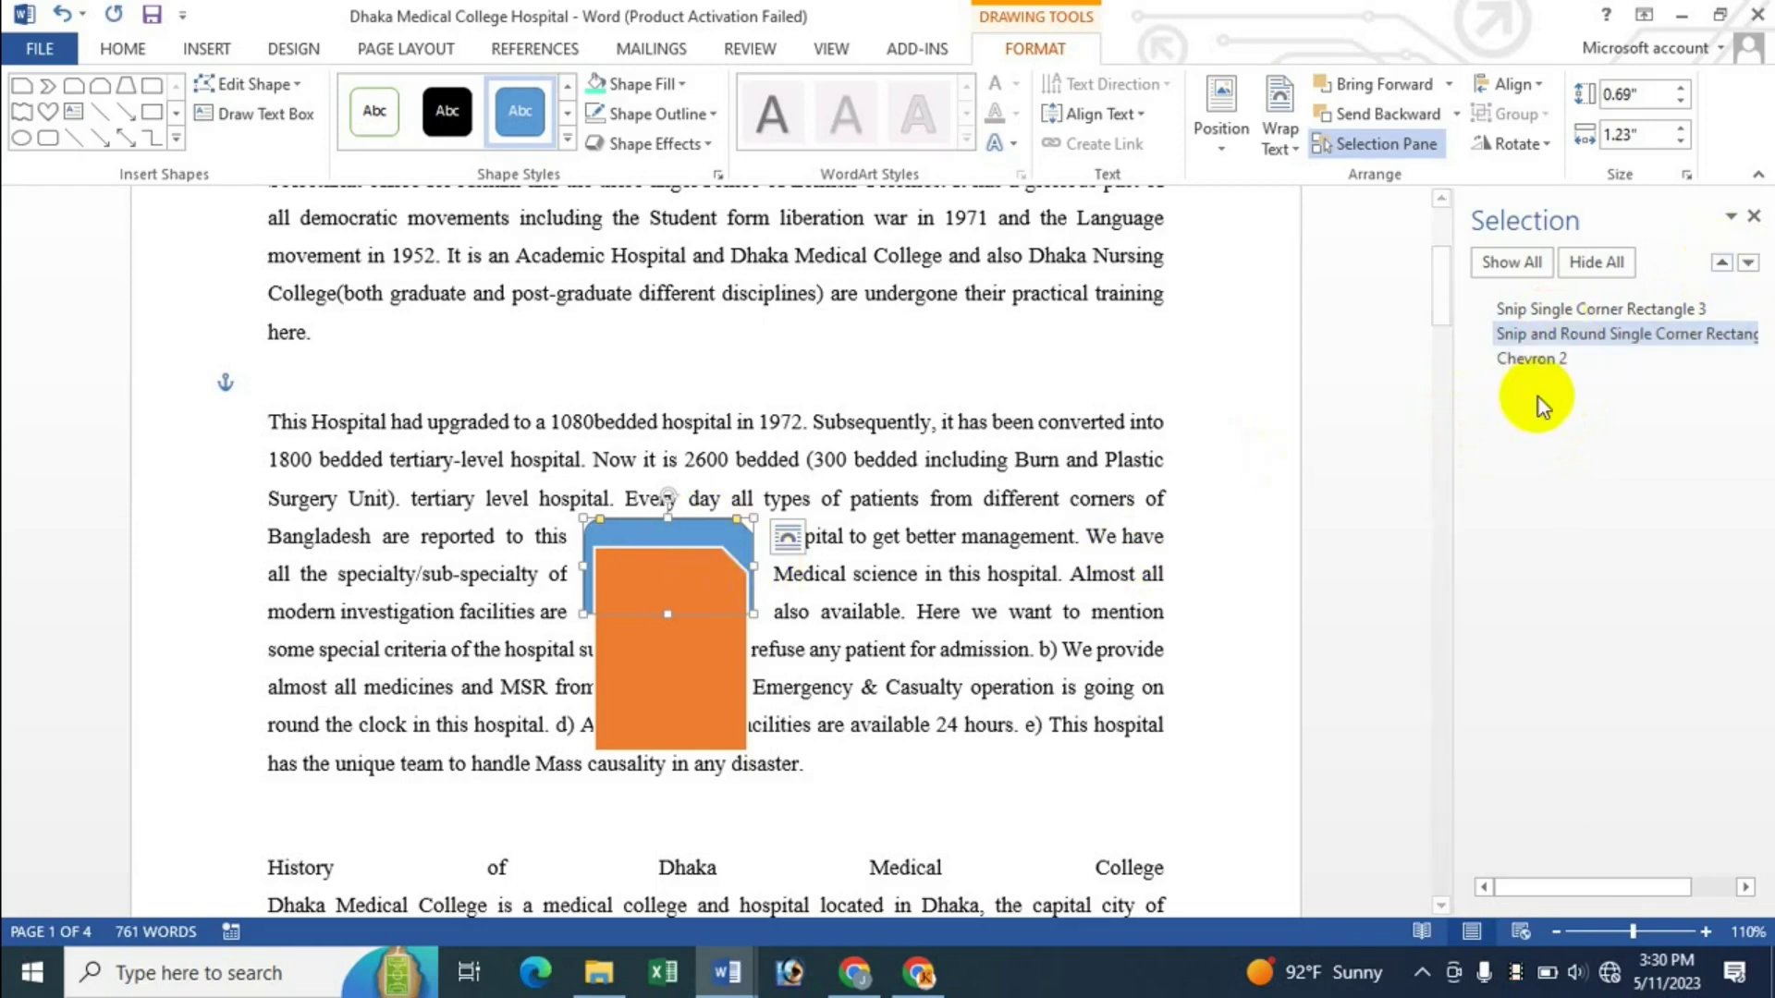
{"action": "left_click", "coordinate": [1722, 263]}
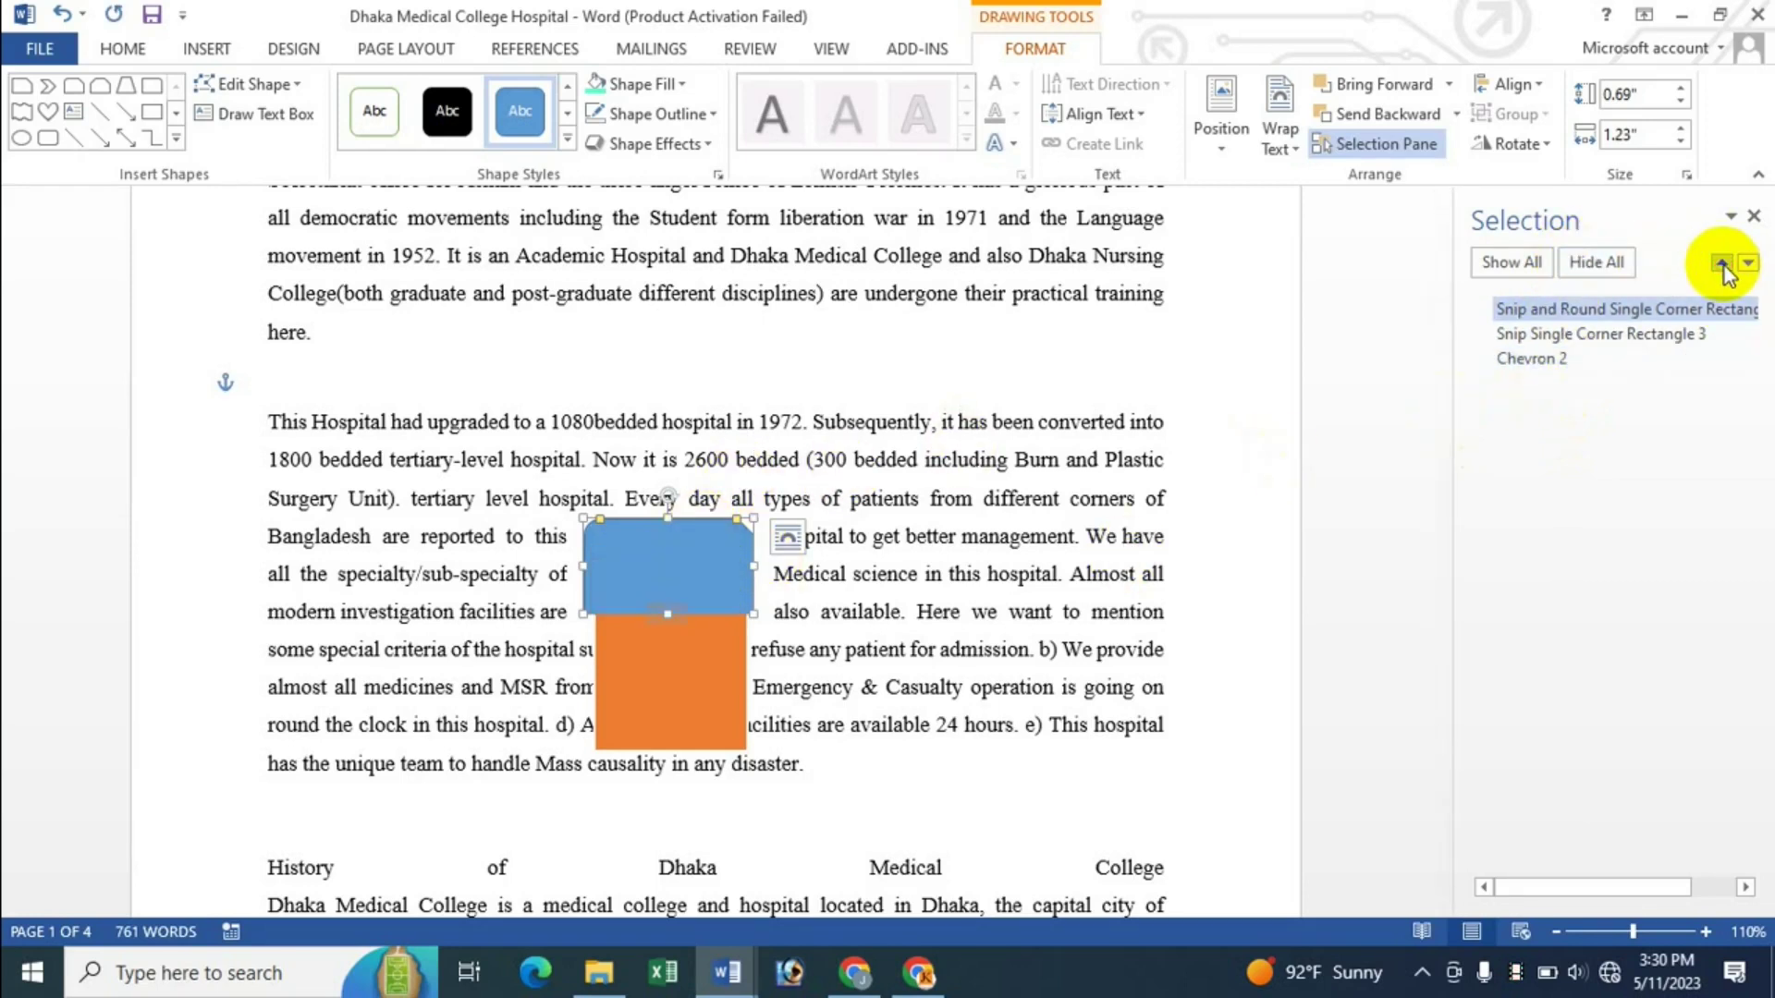
{"action": "left_click", "coordinate": [671, 568]}
{"action": "left_click", "coordinate": [1748, 262]}
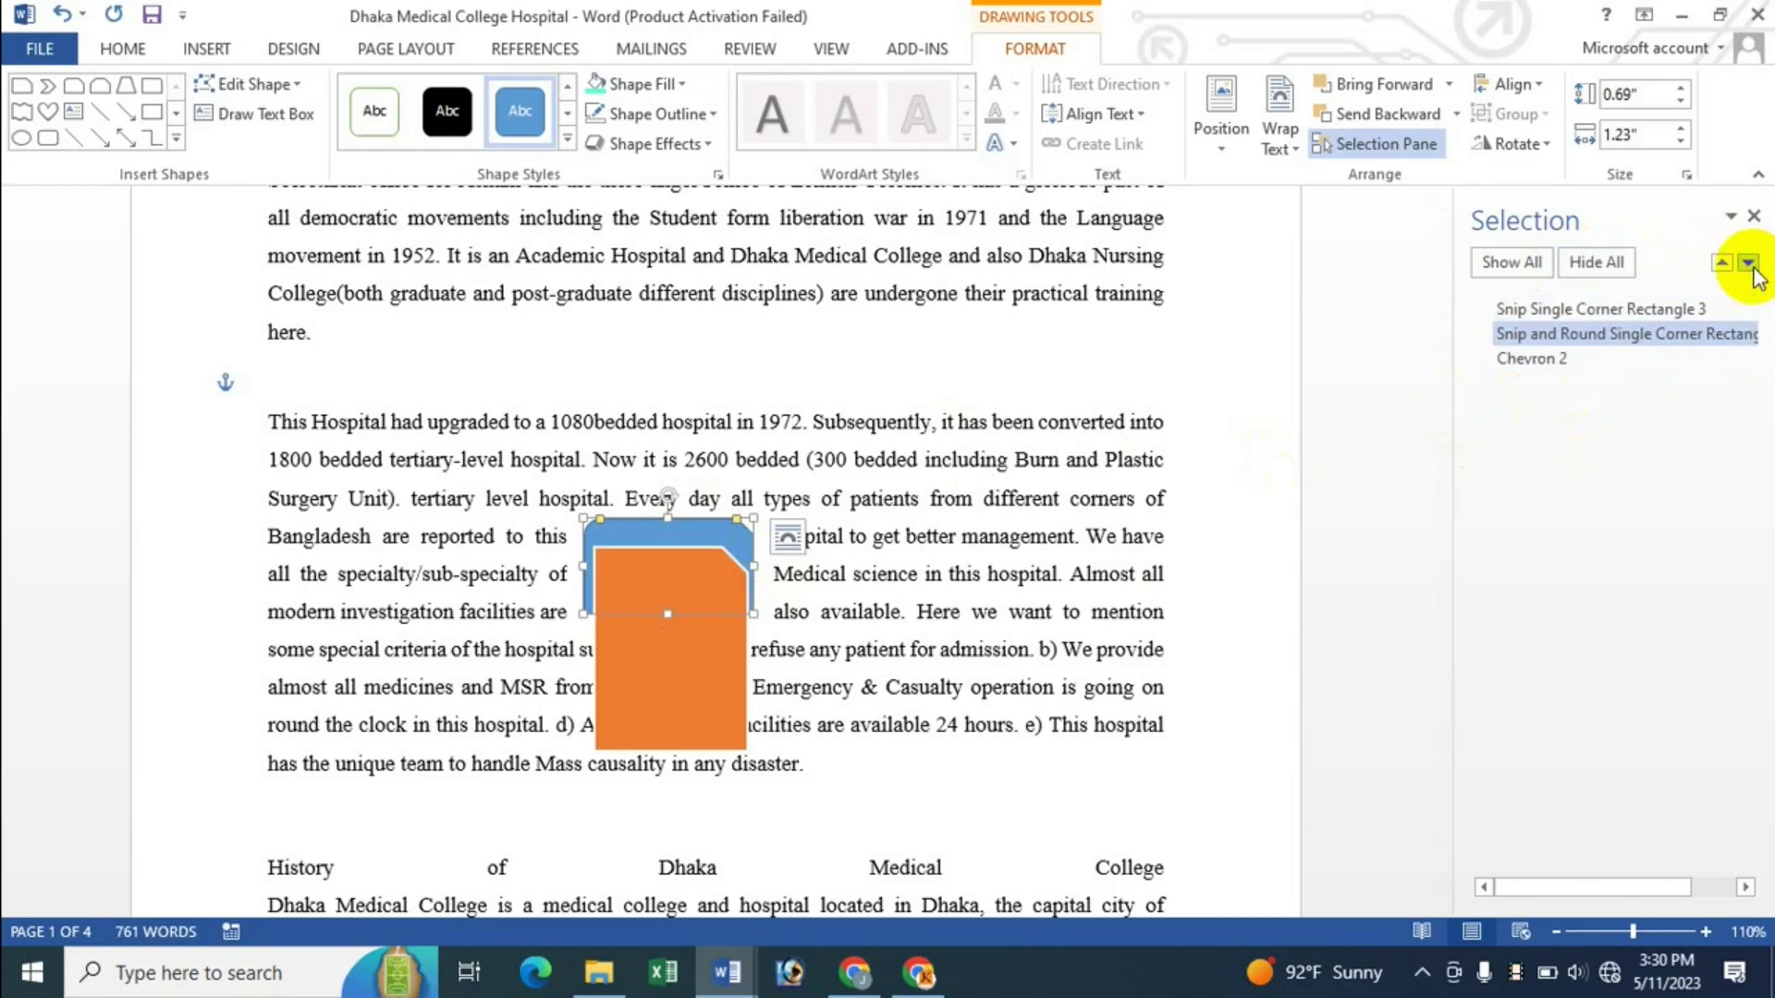
{"action": "left_click", "coordinate": [1748, 262]}
{"action": "left_click", "coordinate": [719, 569]}
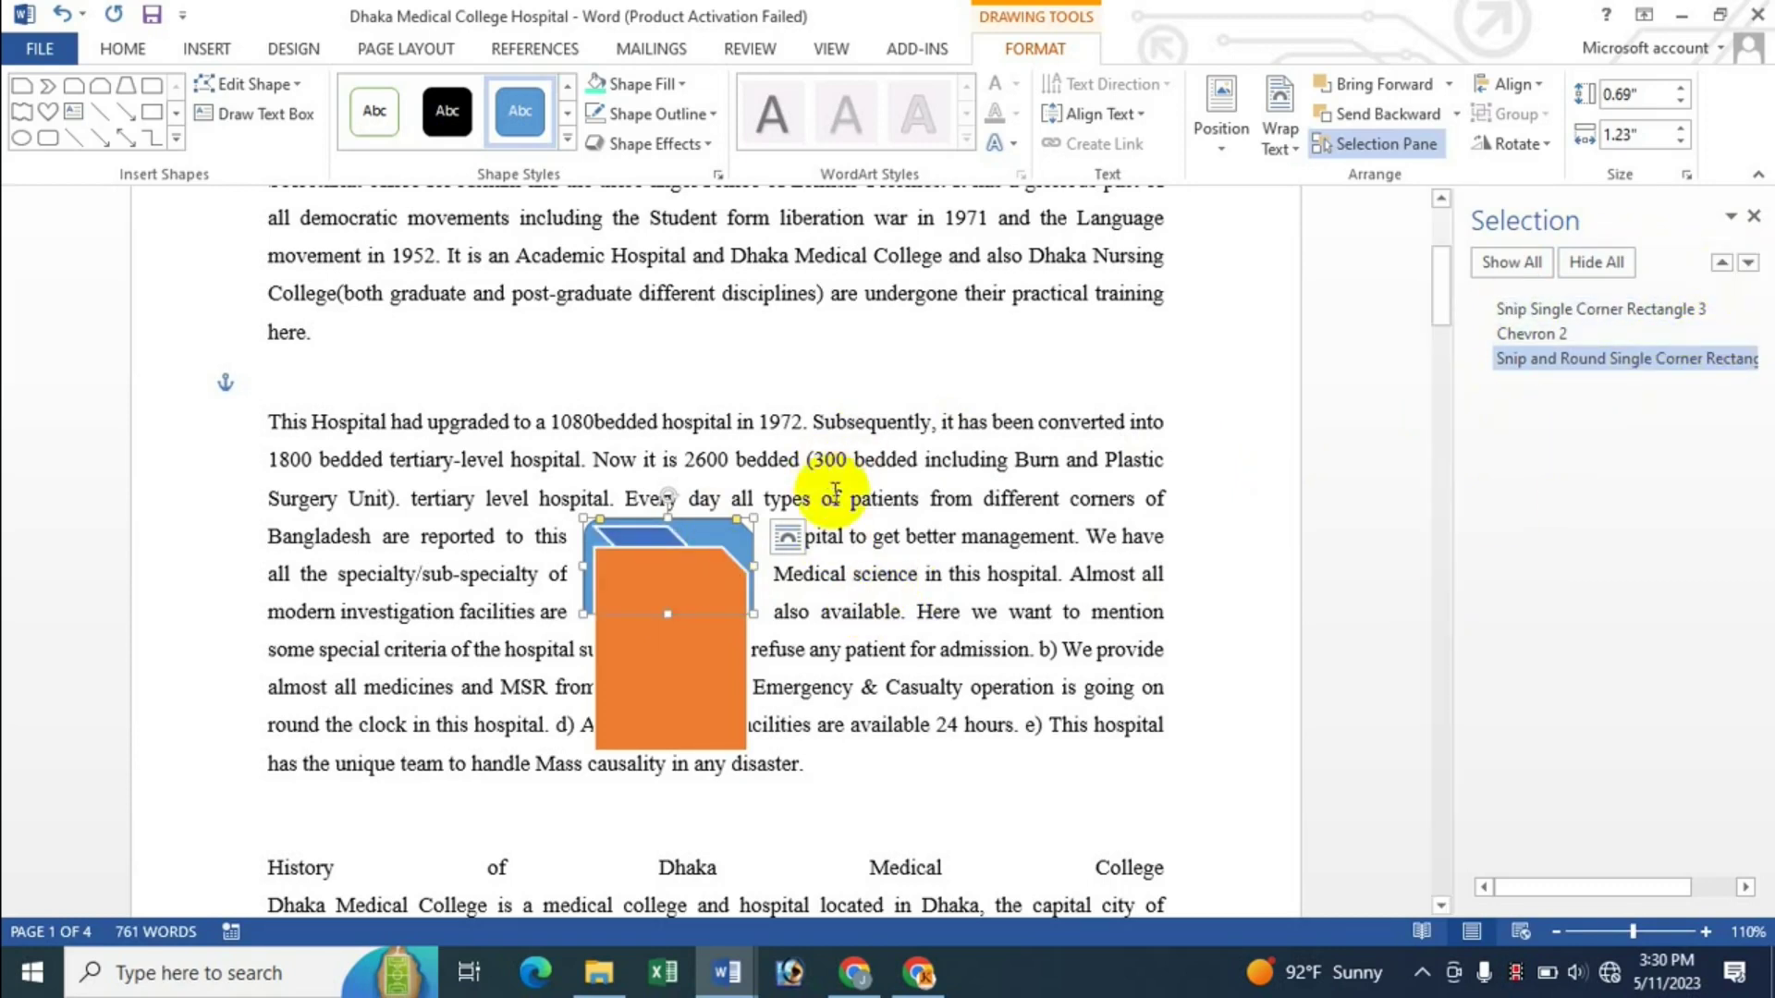
{"action": "left_click", "coordinate": [694, 536]}
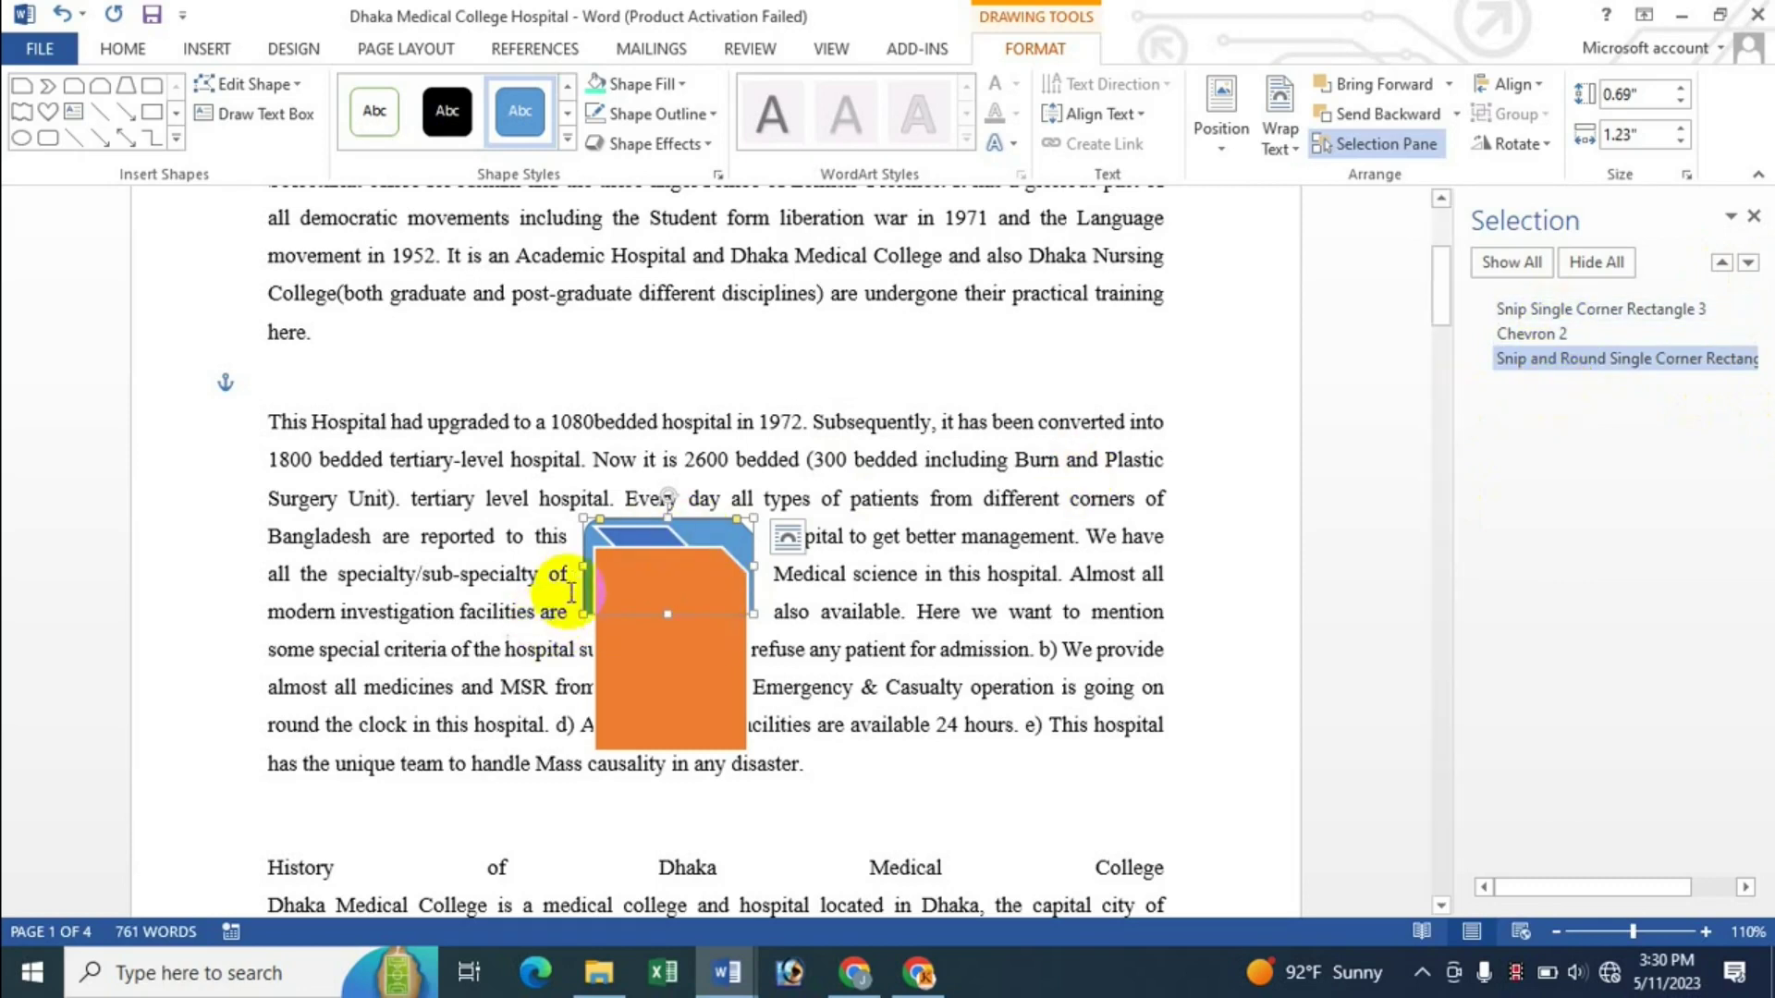
{"action": "left_click", "coordinate": [722, 559]}
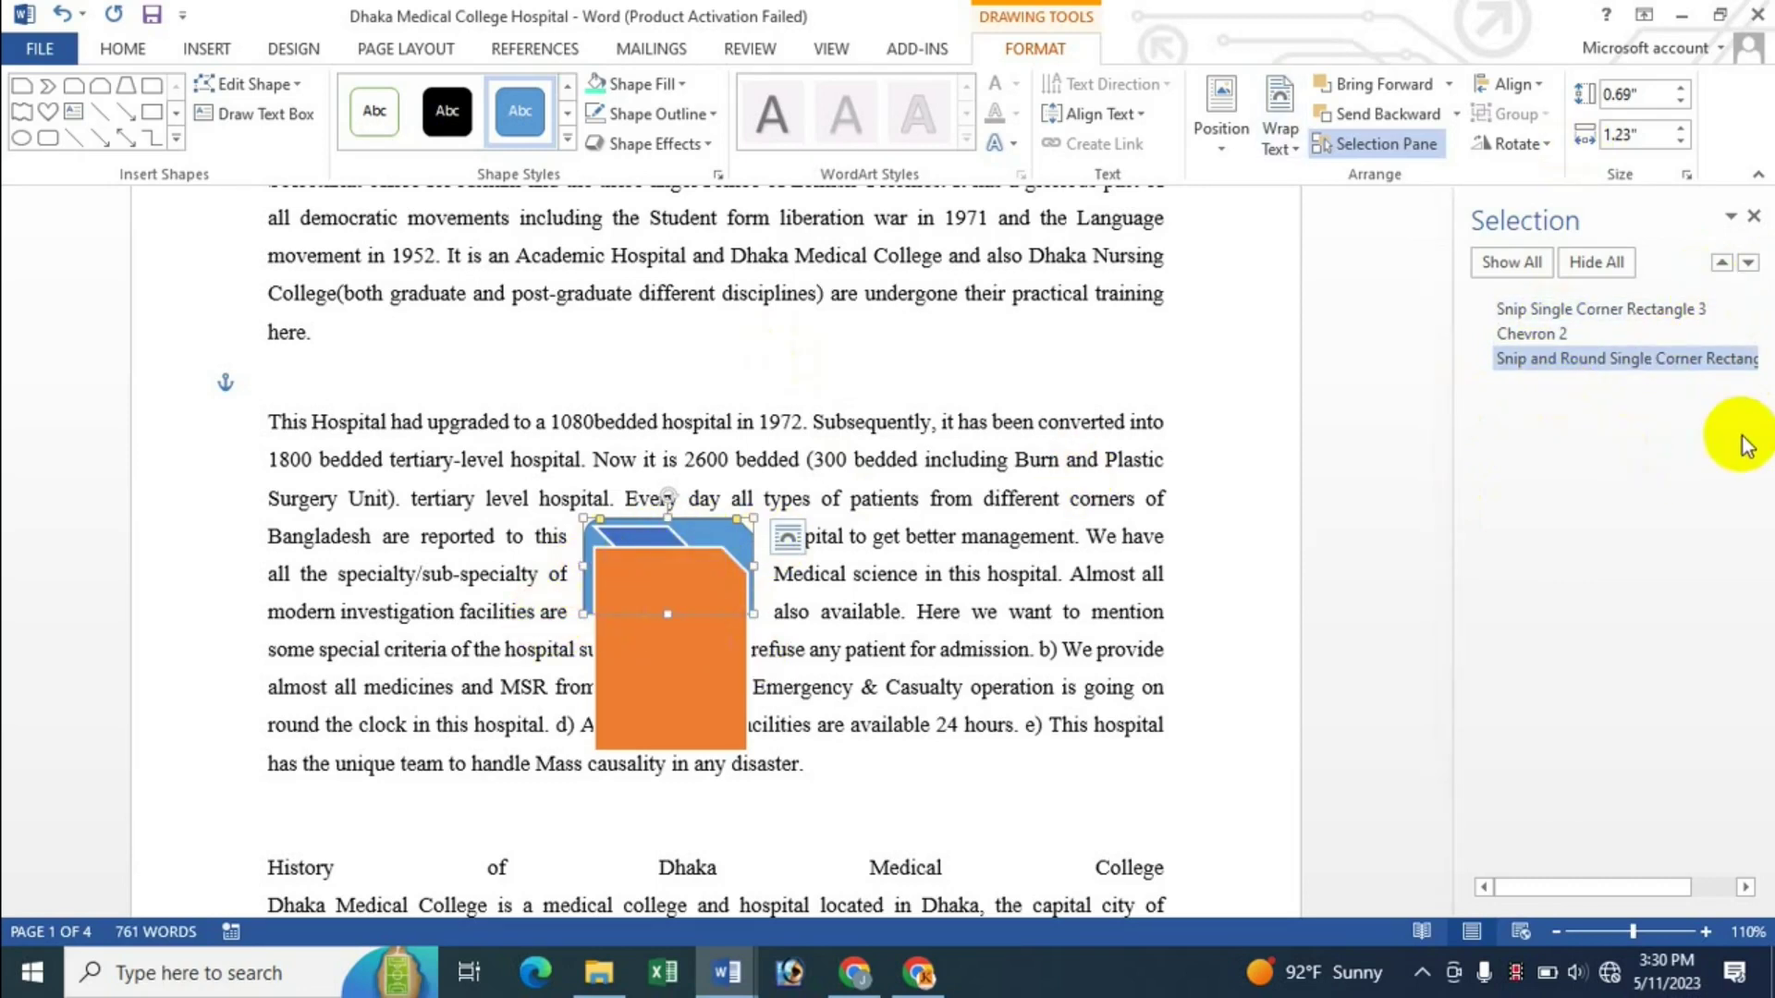
Step: Hide all shapes, show them again, close the Selection Pane and select the orange shape
{"action": "left_click", "coordinate": [1605, 261]}
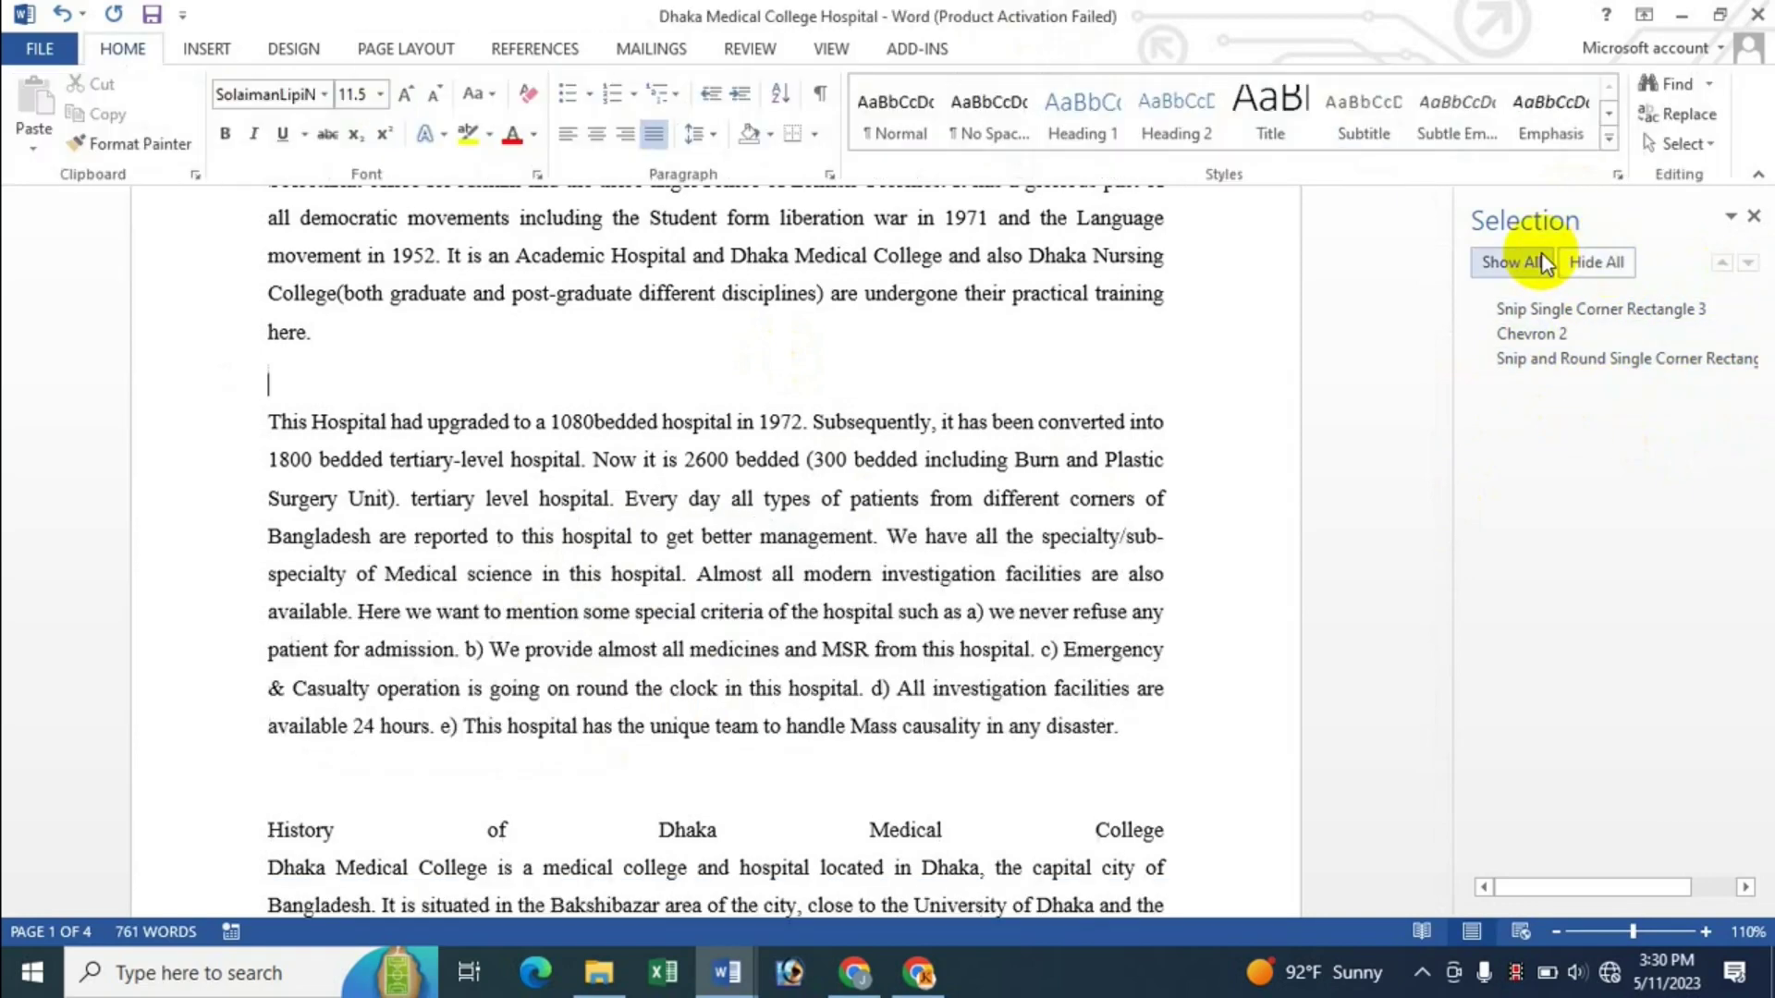
{"action": "left_click", "coordinate": [1516, 261]}
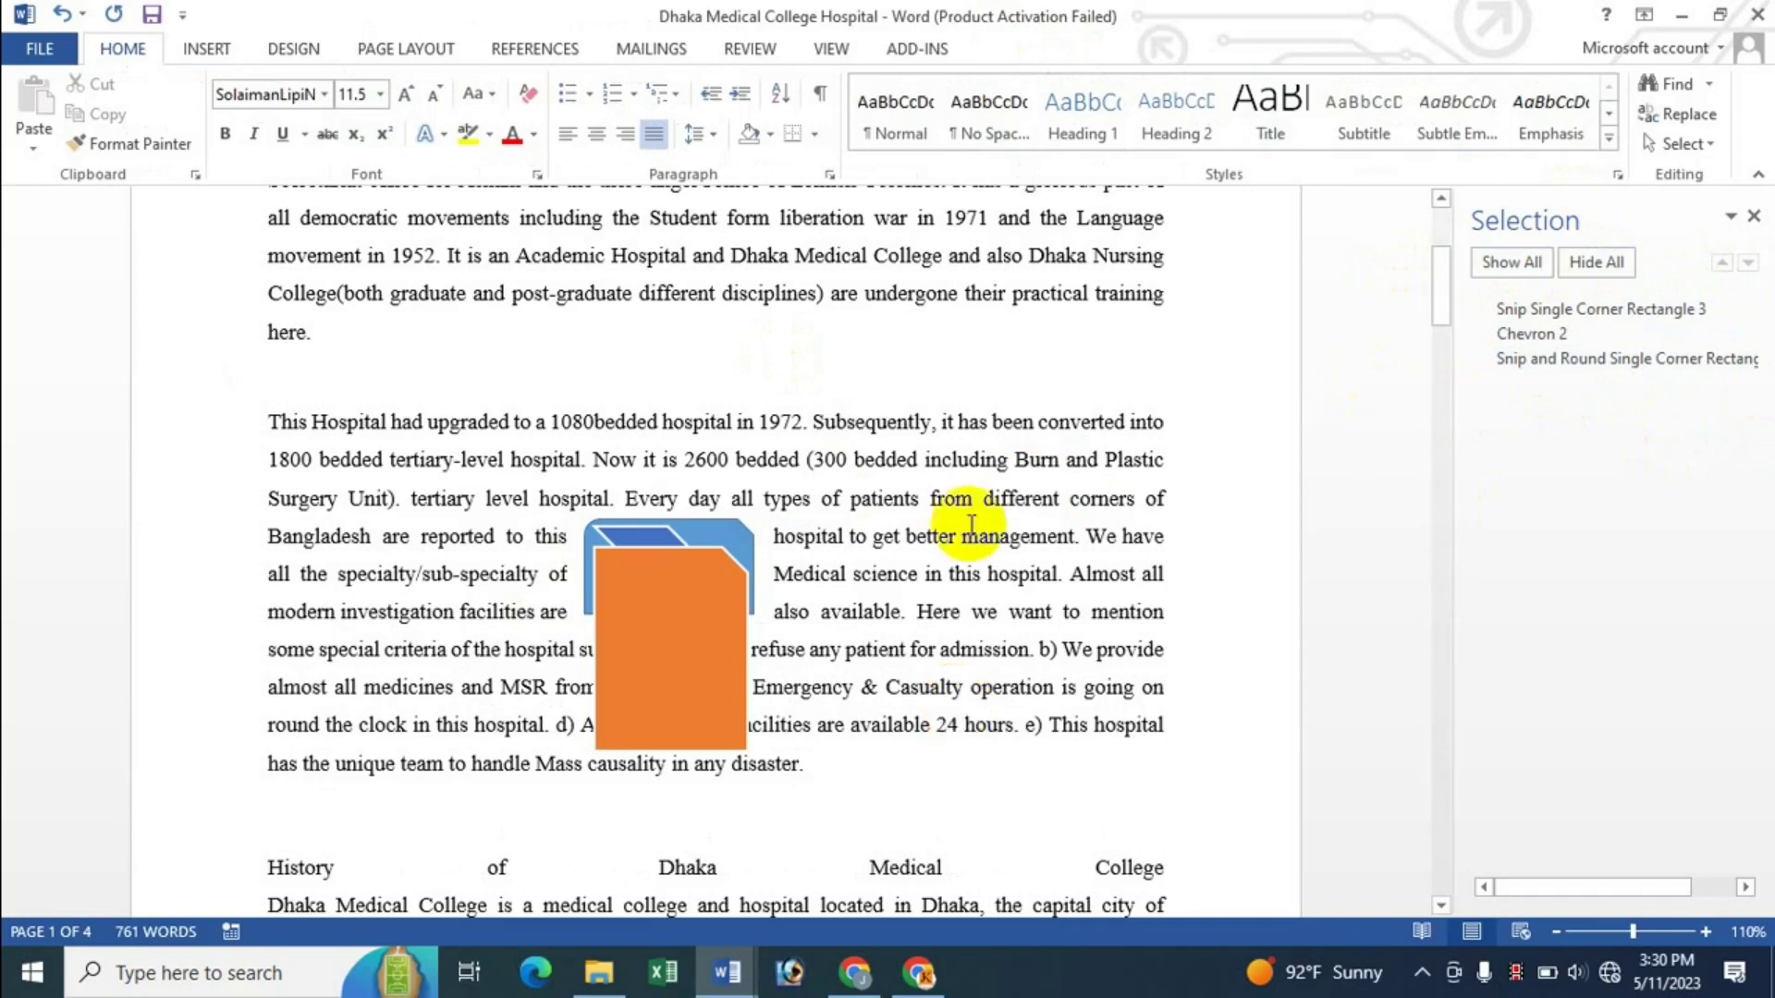
{"action": "left_click", "coordinate": [1754, 218]}
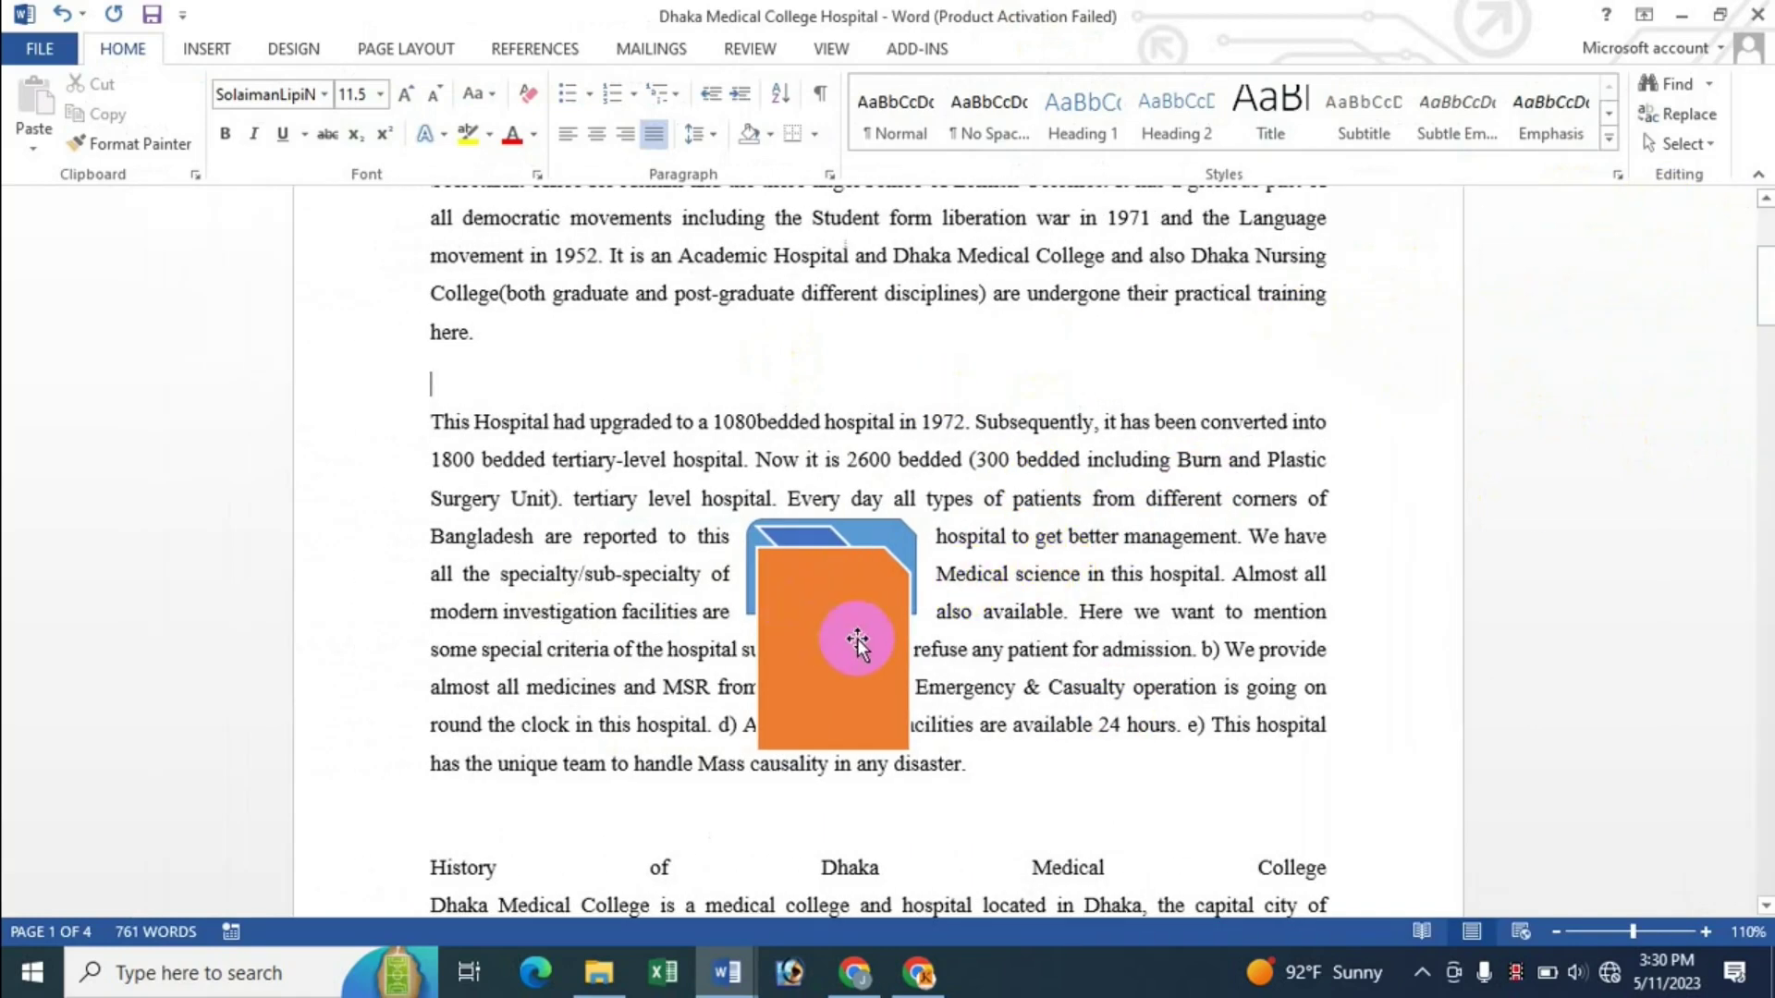
{"action": "left_click", "coordinate": [857, 639]}
Step: Drag the orange shape, chevron and blue rectangle apart so they no longer overlap
{"action": "left_click", "coordinate": [1056, 48]}
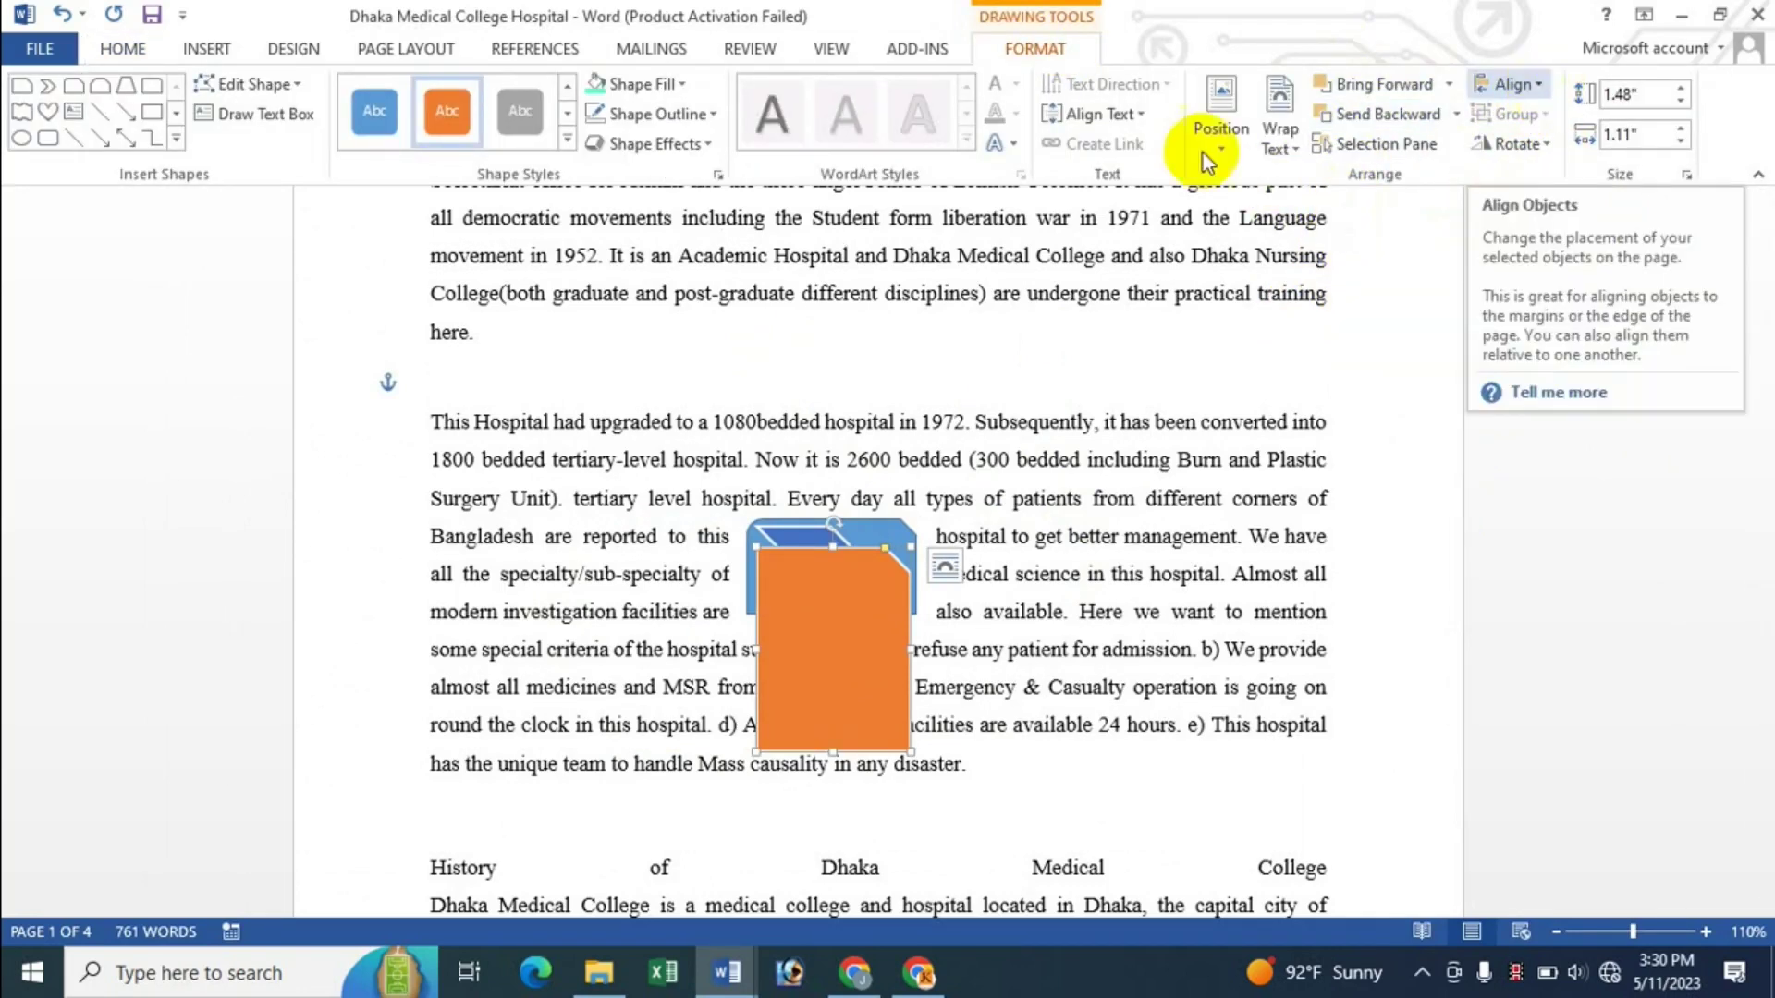
{"action": "left_click_drag", "start_coordinate": [915, 607], "coordinate": [1126, 527]}
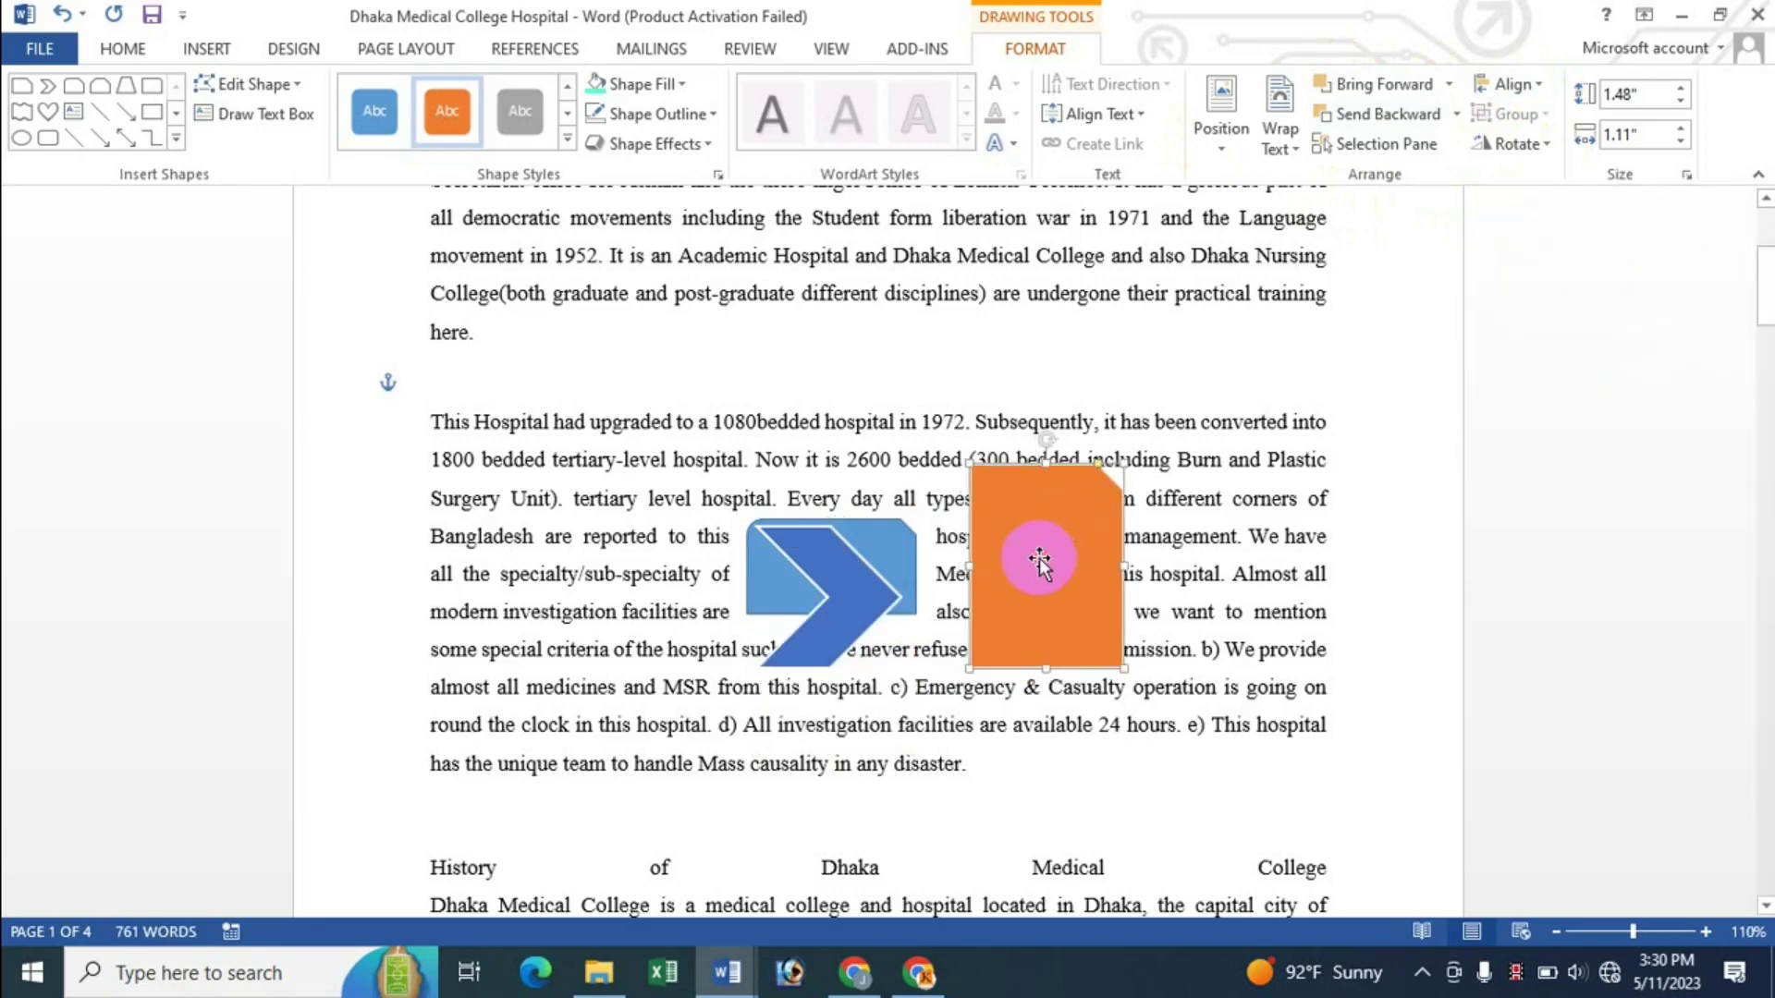
{"action": "mouse_move", "coordinate": [828, 607]}
{"action": "left_mouse_down"}
{"action": "mouse_move", "coordinate": [703, 564]}
{"action": "mouse_move", "coordinate": [646, 516]}
{"action": "mouse_move", "coordinate": [674, 480]}
{"action": "left_mouse_up"}
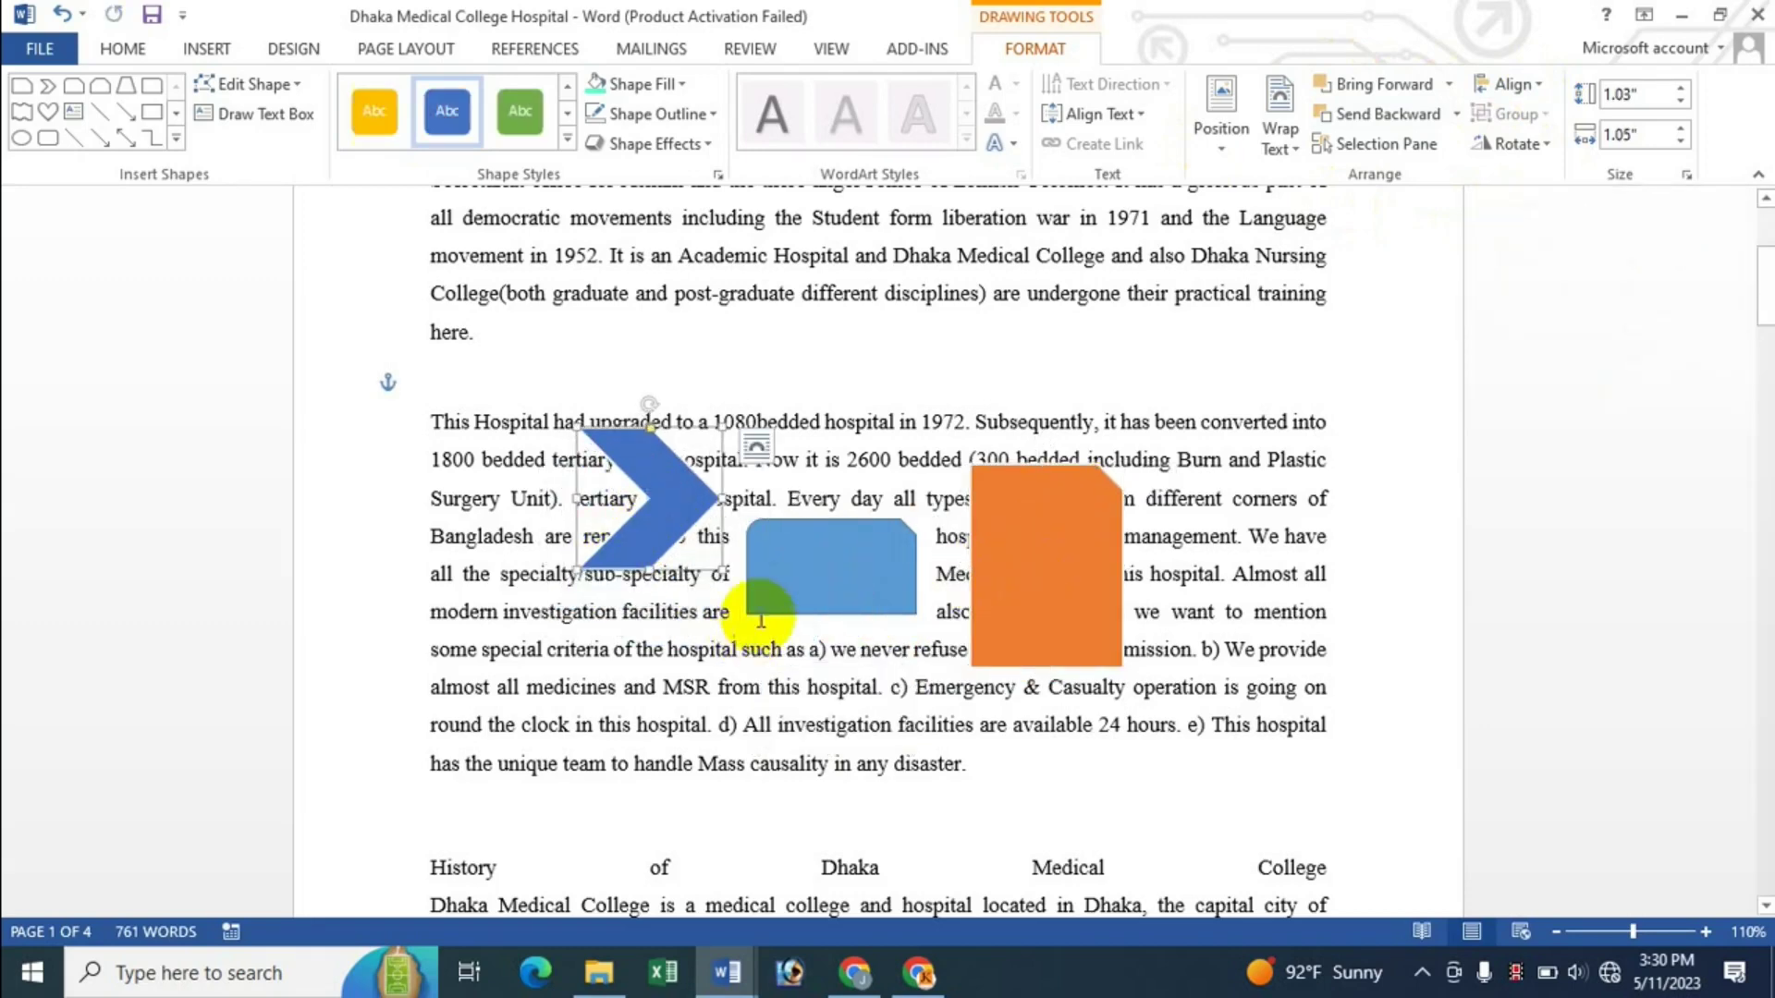
{"action": "left_click_drag", "start_coordinate": [832, 586], "coordinate": [840, 543]}
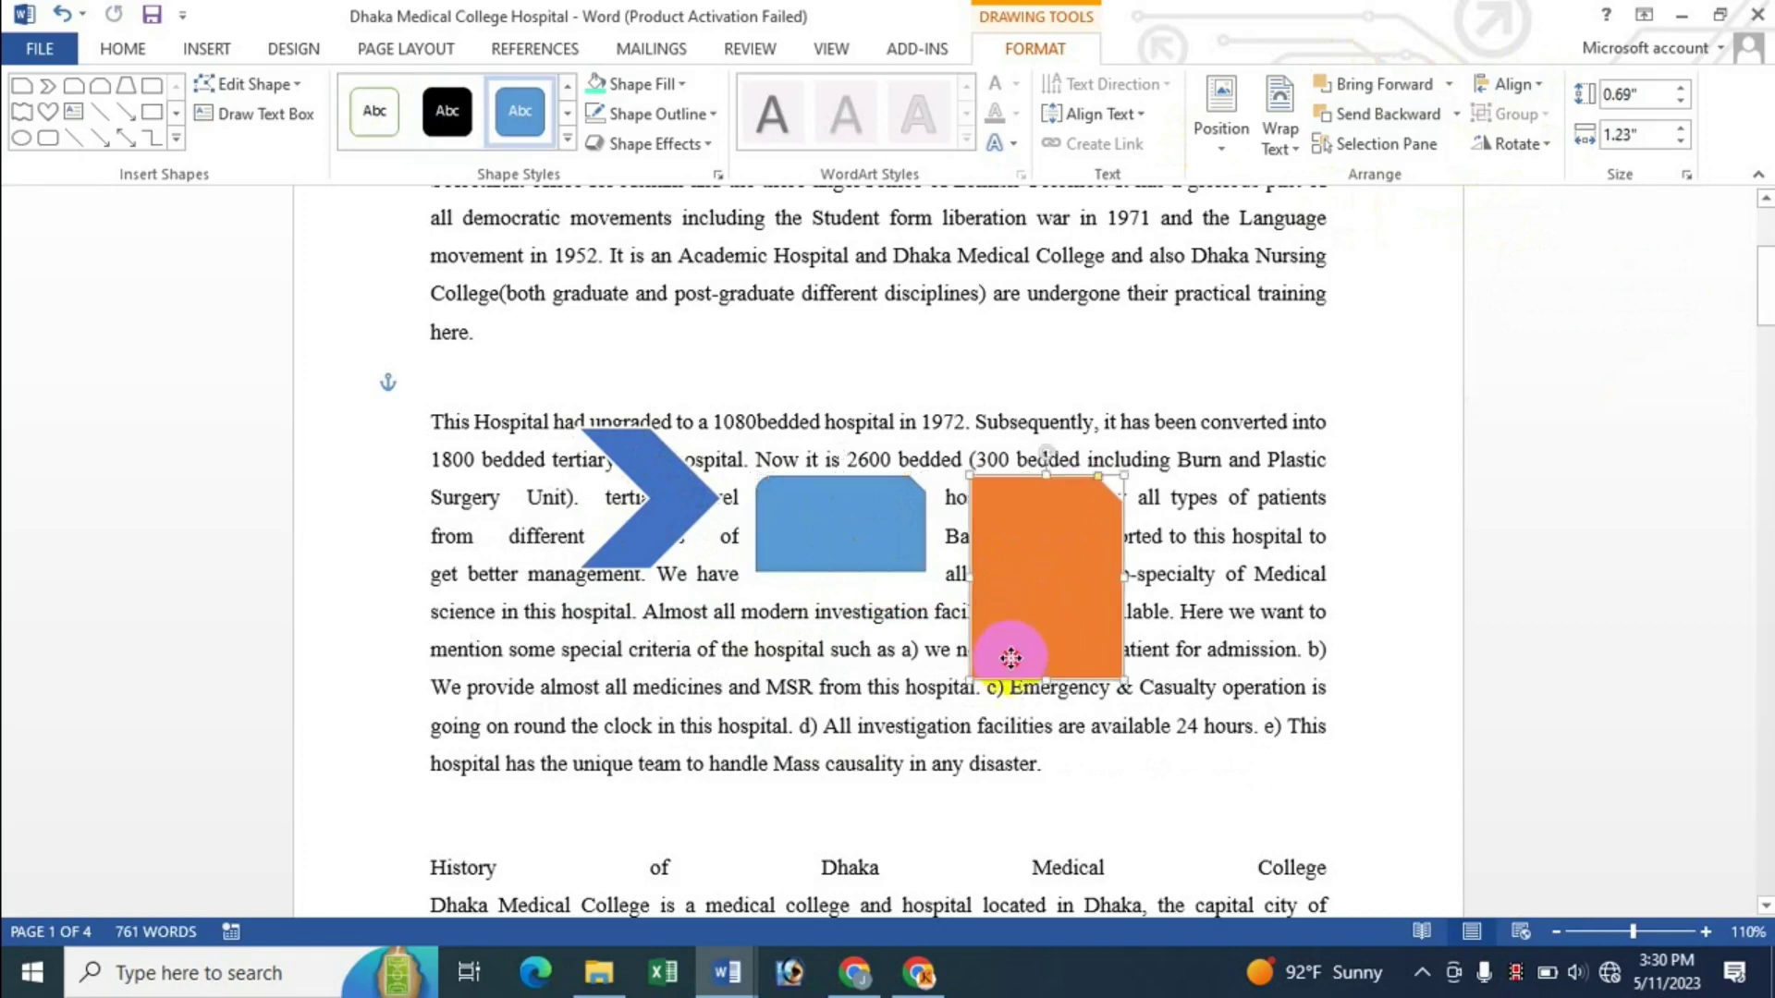
{"action": "left_click_drag", "start_coordinate": [1012, 610], "coordinate": [999, 673]}
Step: Shift-select the chevron, blue rectangle and orange shape together
{"action": "left_click", "coordinate": [646, 497]}
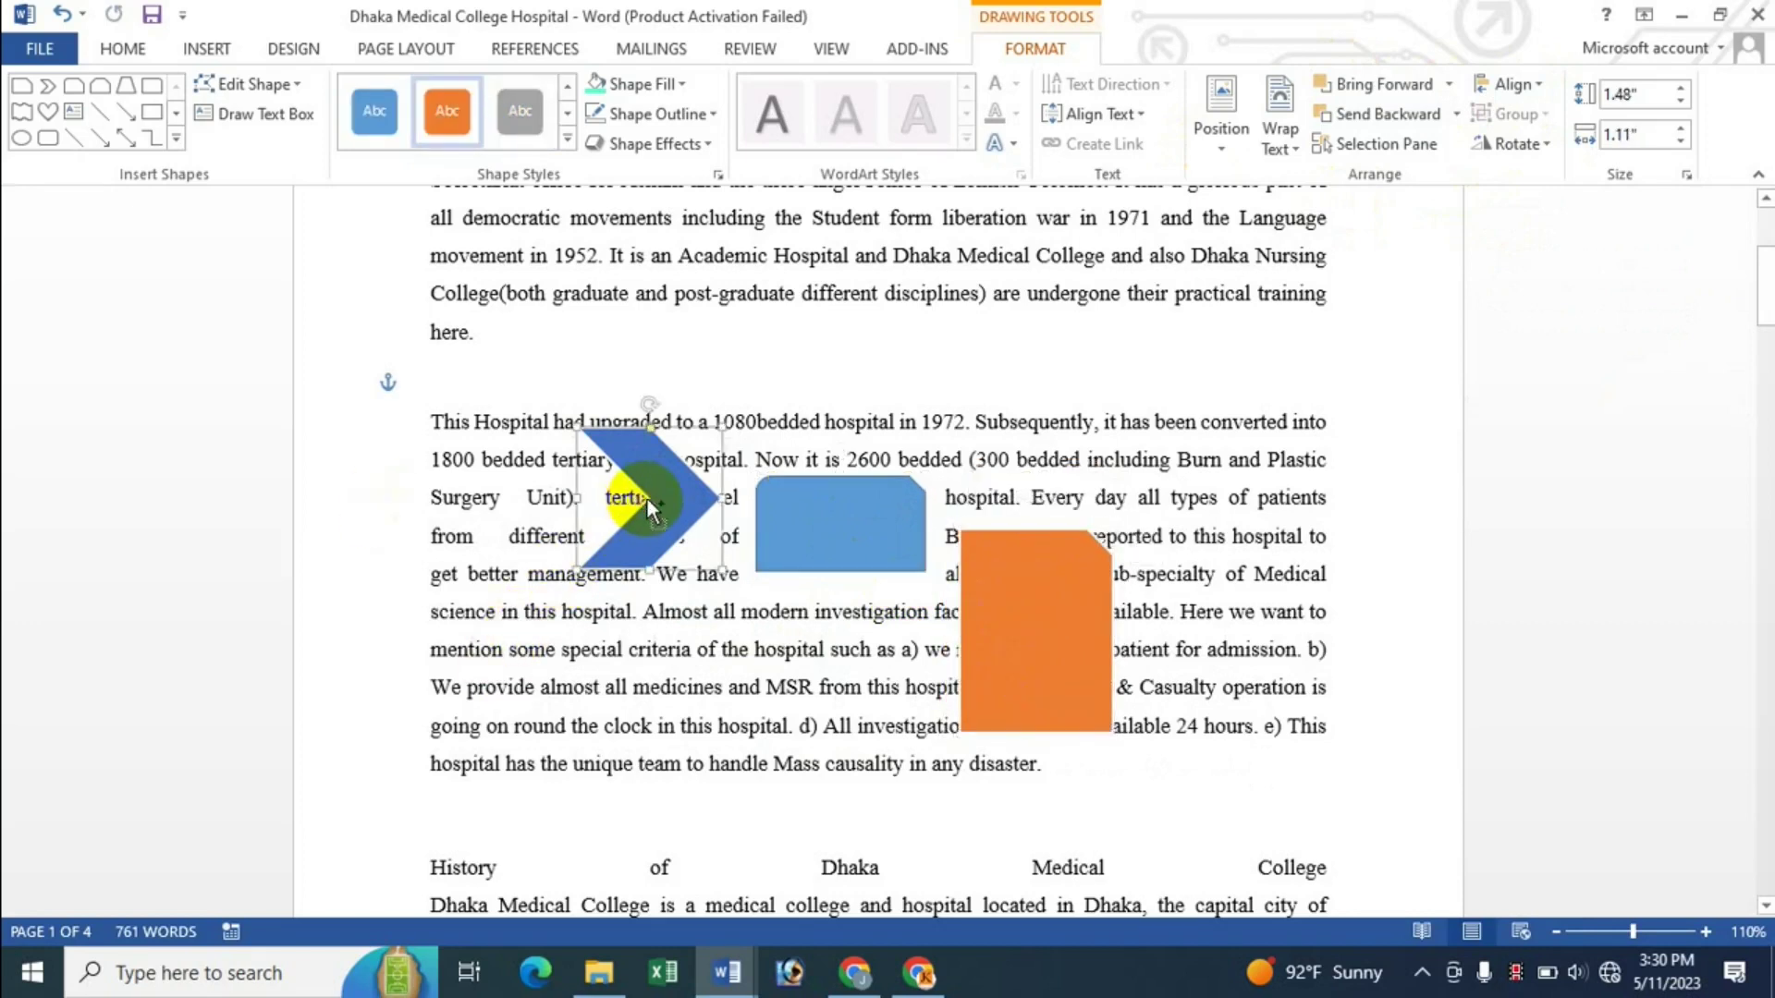
{"action": "left_click", "coordinate": [828, 537], "text": "shift"}
{"action": "left_click", "coordinate": [1056, 628], "text": "shift"}
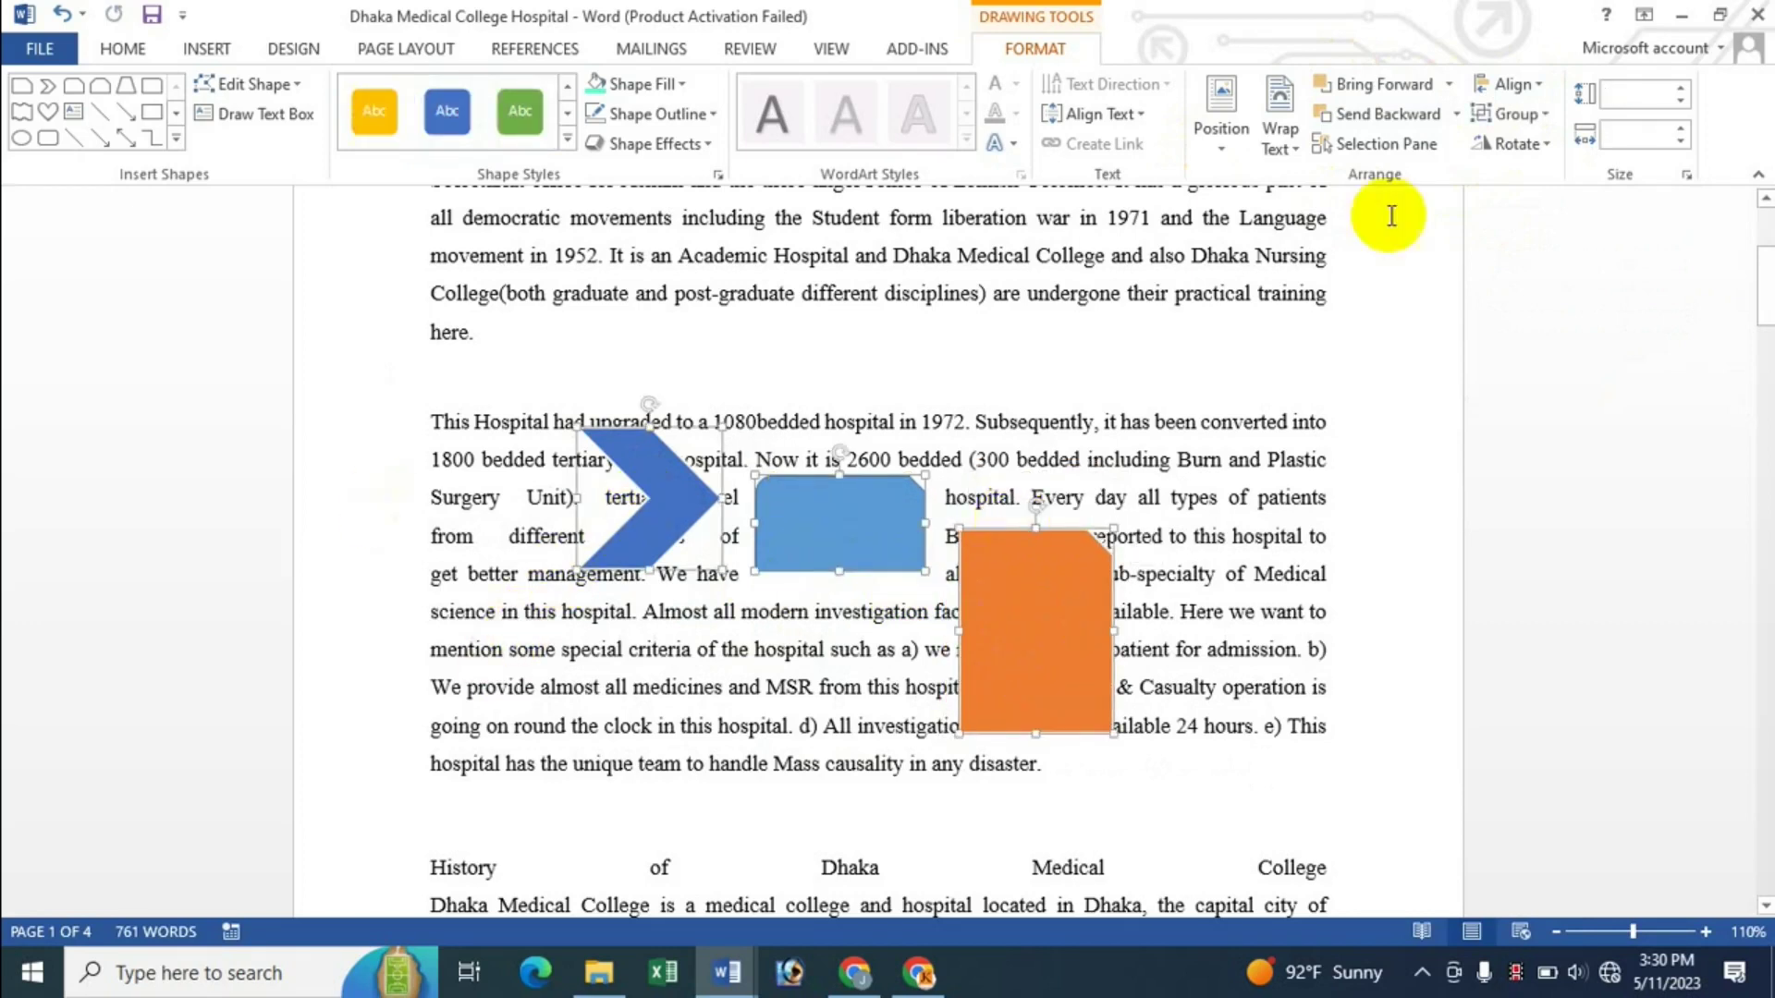
{"action": "left_click", "coordinate": [1535, 85]}
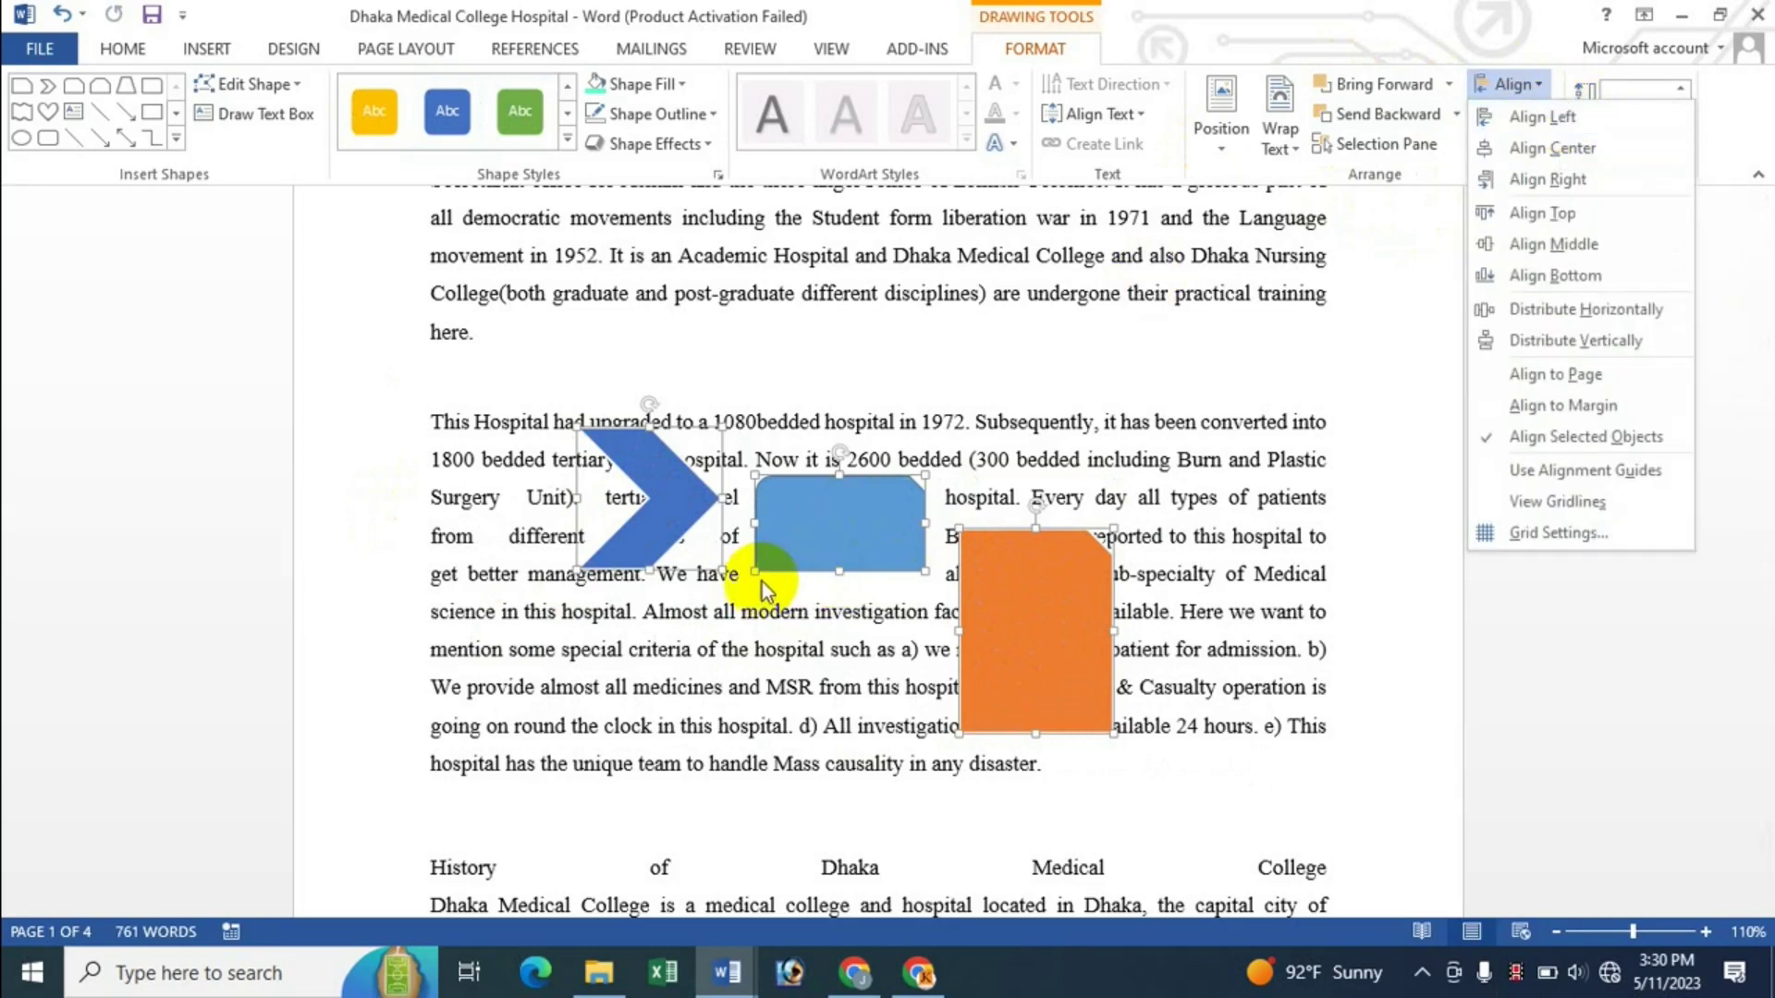
Step: Move the chevron above the paragraph, the blue rectangle into it, and the orange shape below
{"action": "left_click", "coordinate": [1083, 645]}
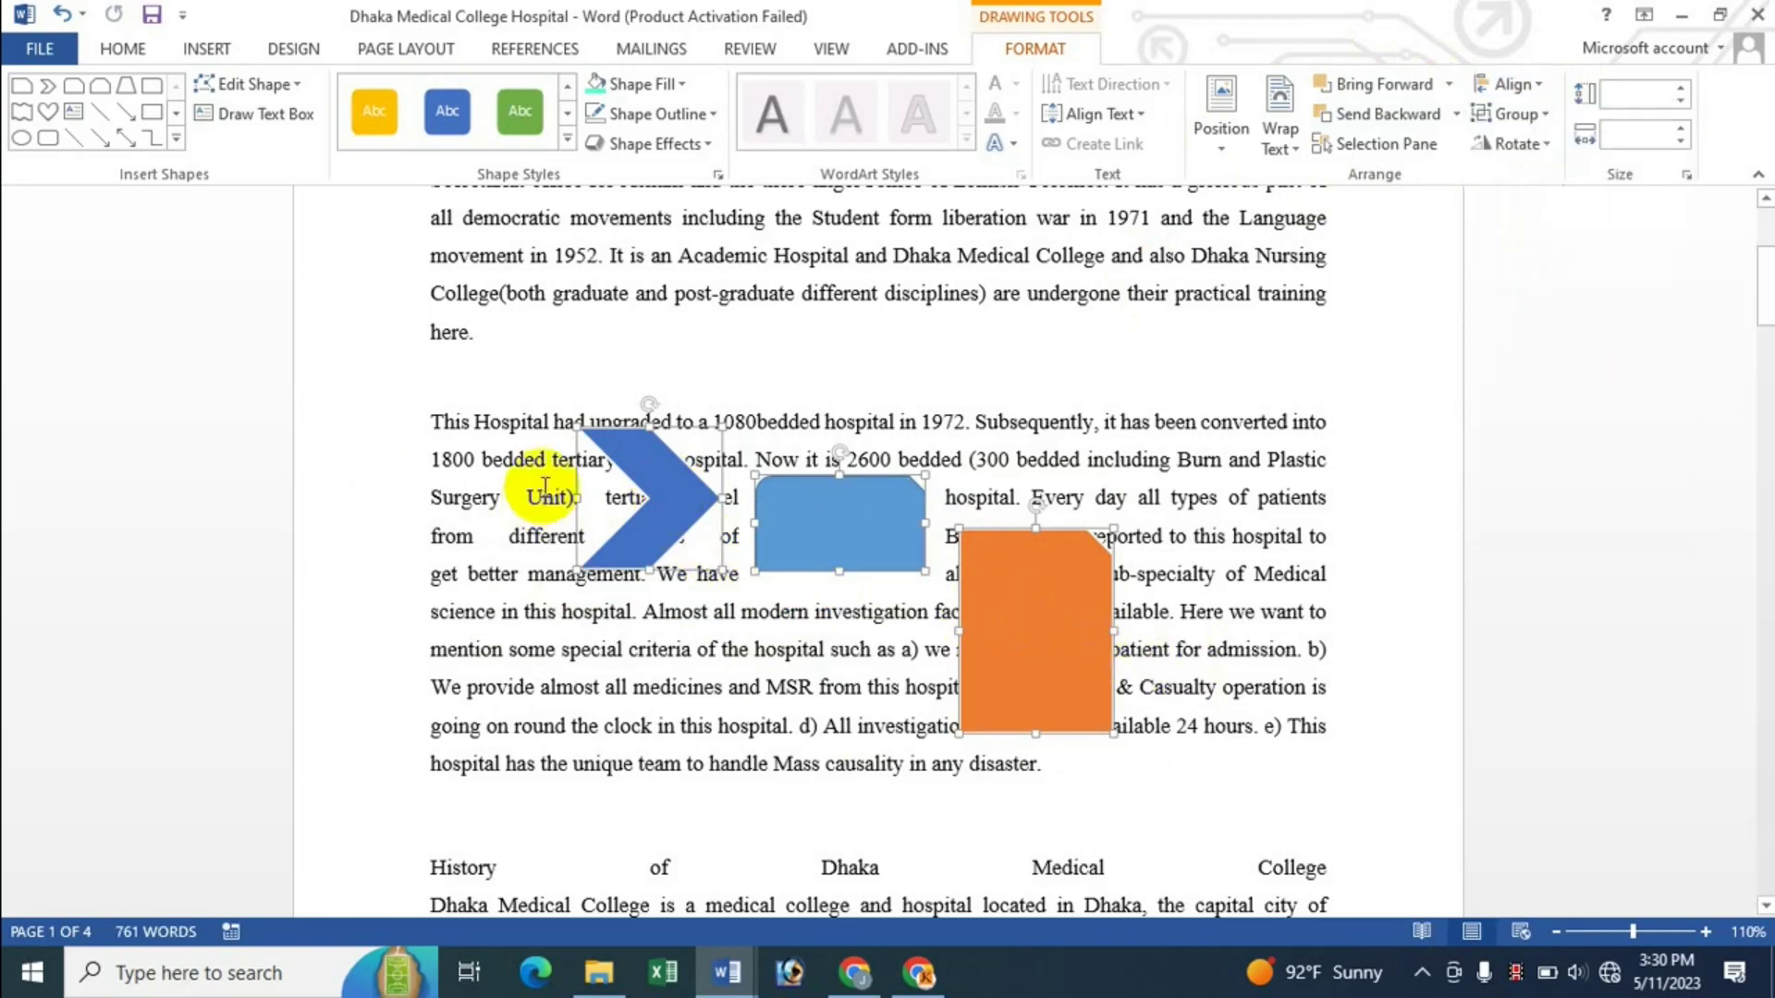
{"action": "left_click_drag", "start_coordinate": [645, 462], "coordinate": [678, 352]}
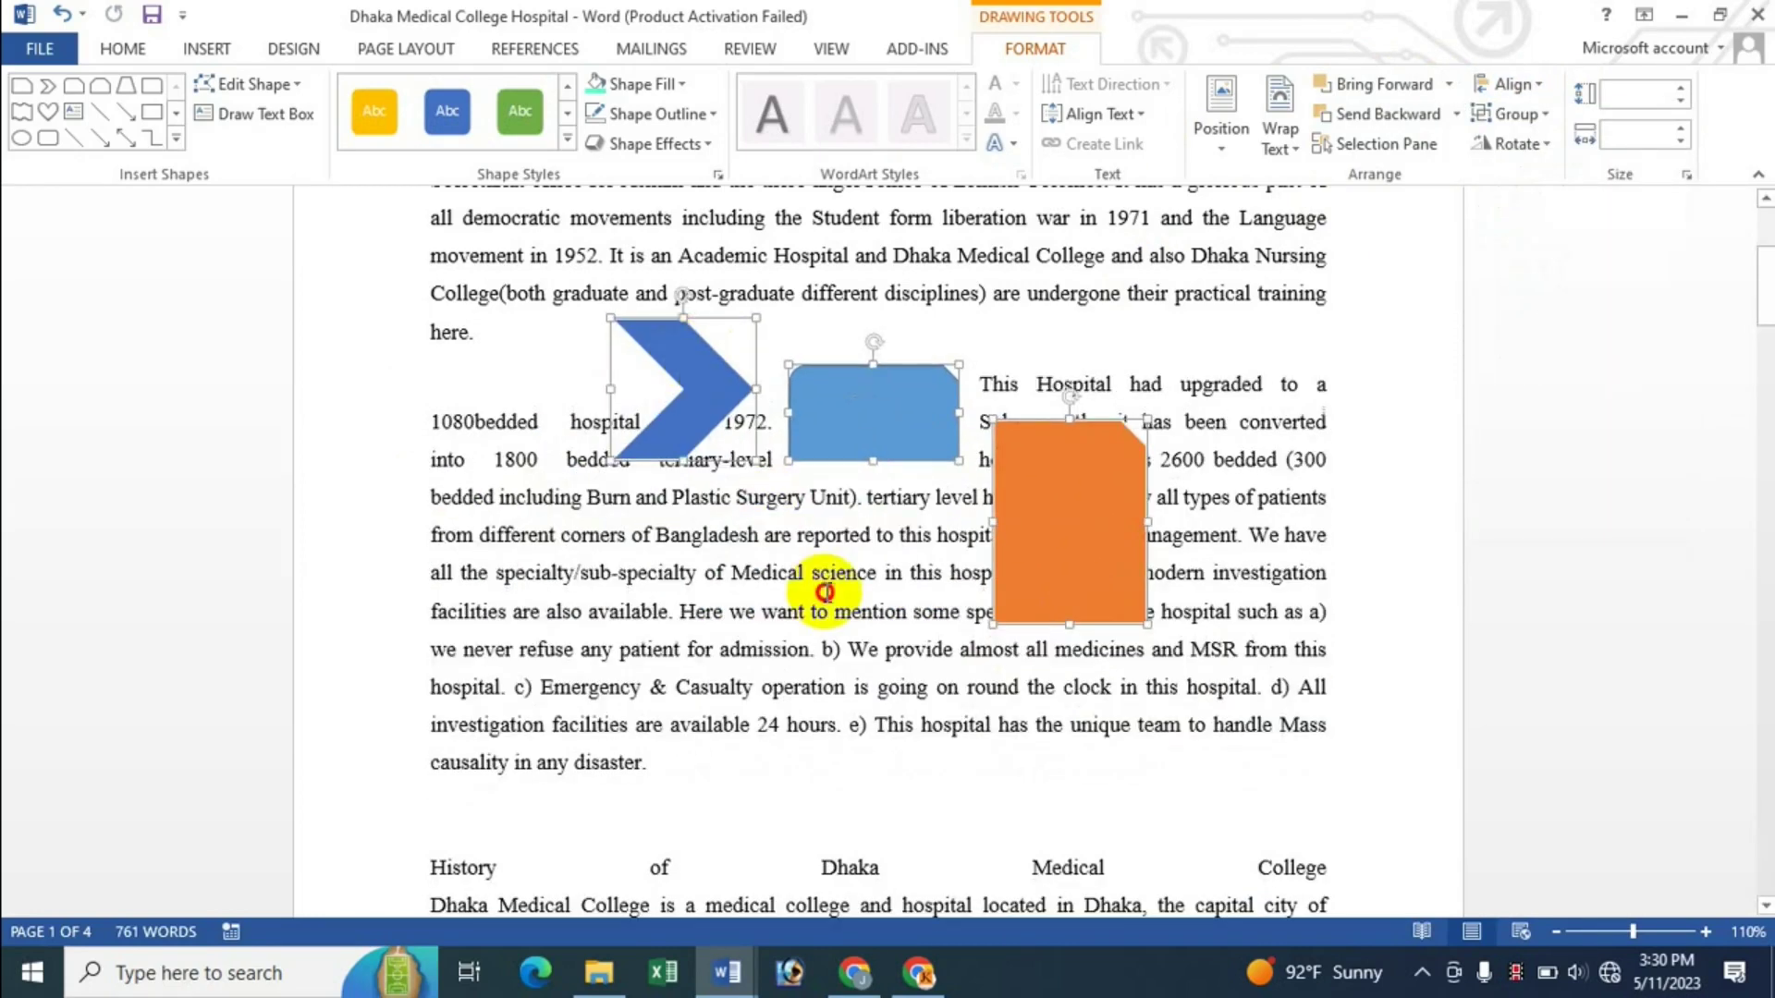
{"action": "left_click", "coordinate": [867, 436]}
{"action": "left_click_drag", "start_coordinate": [867, 435], "coordinate": [718, 596]}
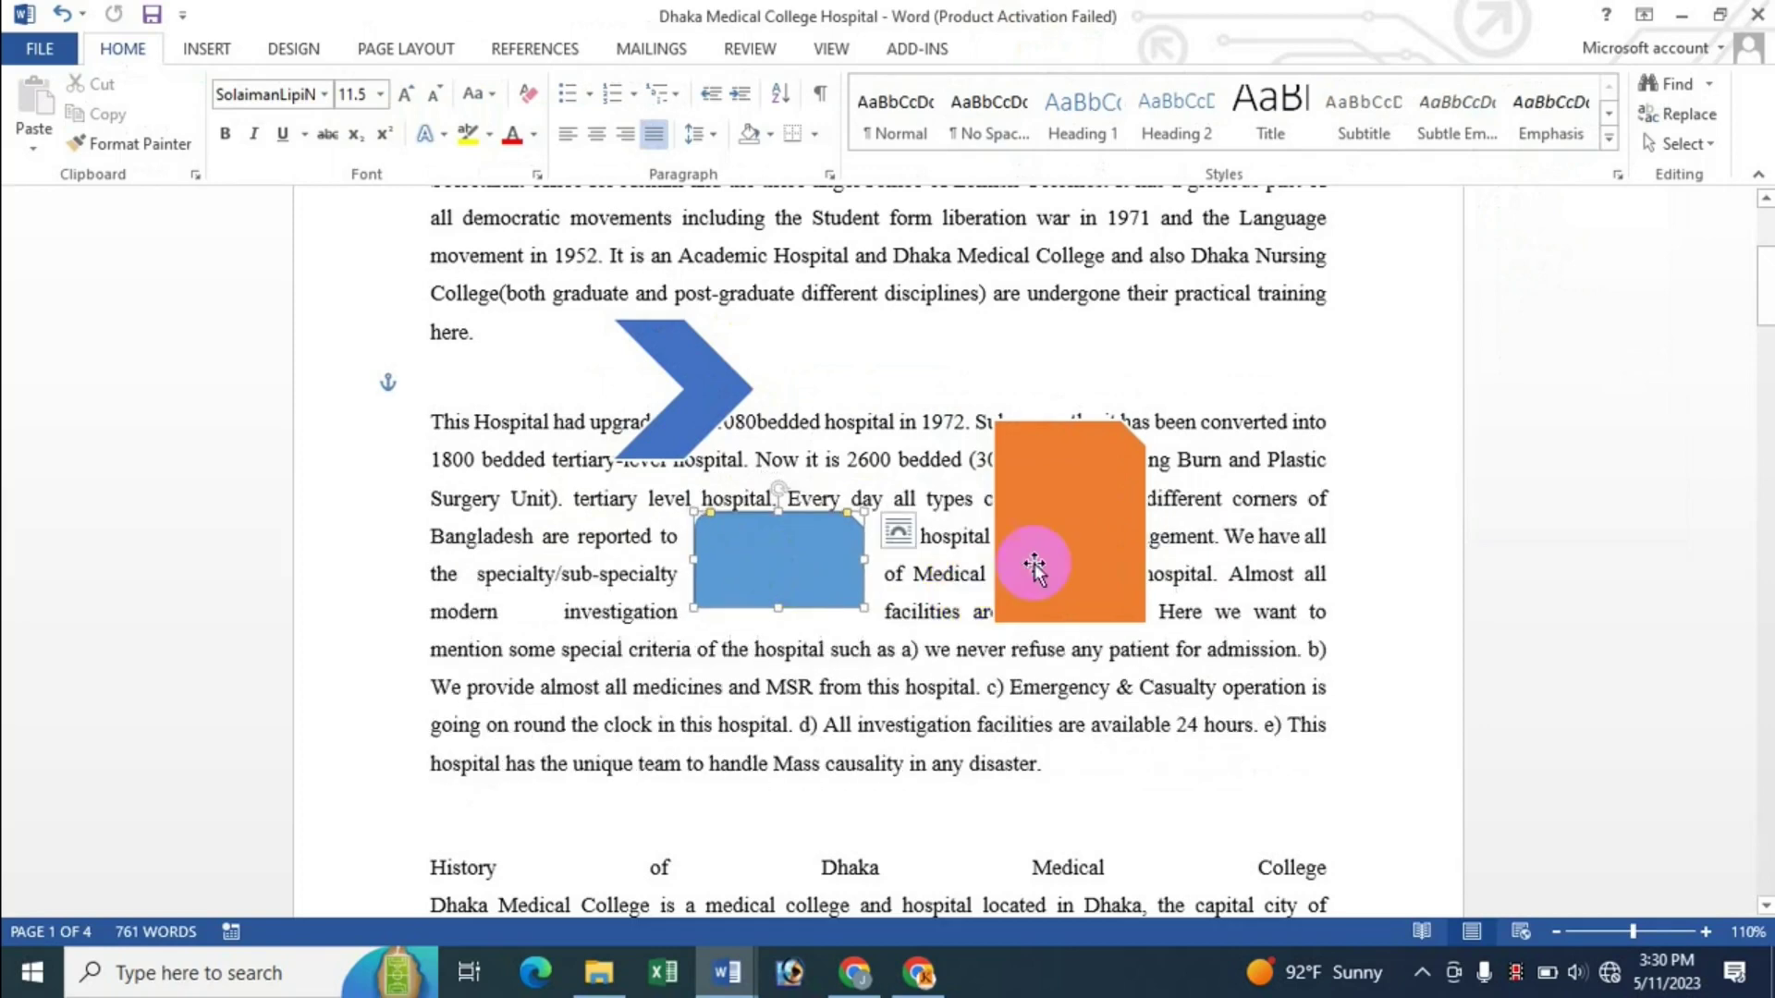
{"action": "mouse_move", "coordinate": [1072, 547]}
{"action": "left_mouse_down"}
{"action": "mouse_move", "coordinate": [951, 733]}
{"action": "mouse_move", "coordinate": [889, 770]}
{"action": "left_mouse_up"}
Step: Select all three shapes and align their left edges
{"action": "left_click", "coordinate": [738, 551]}
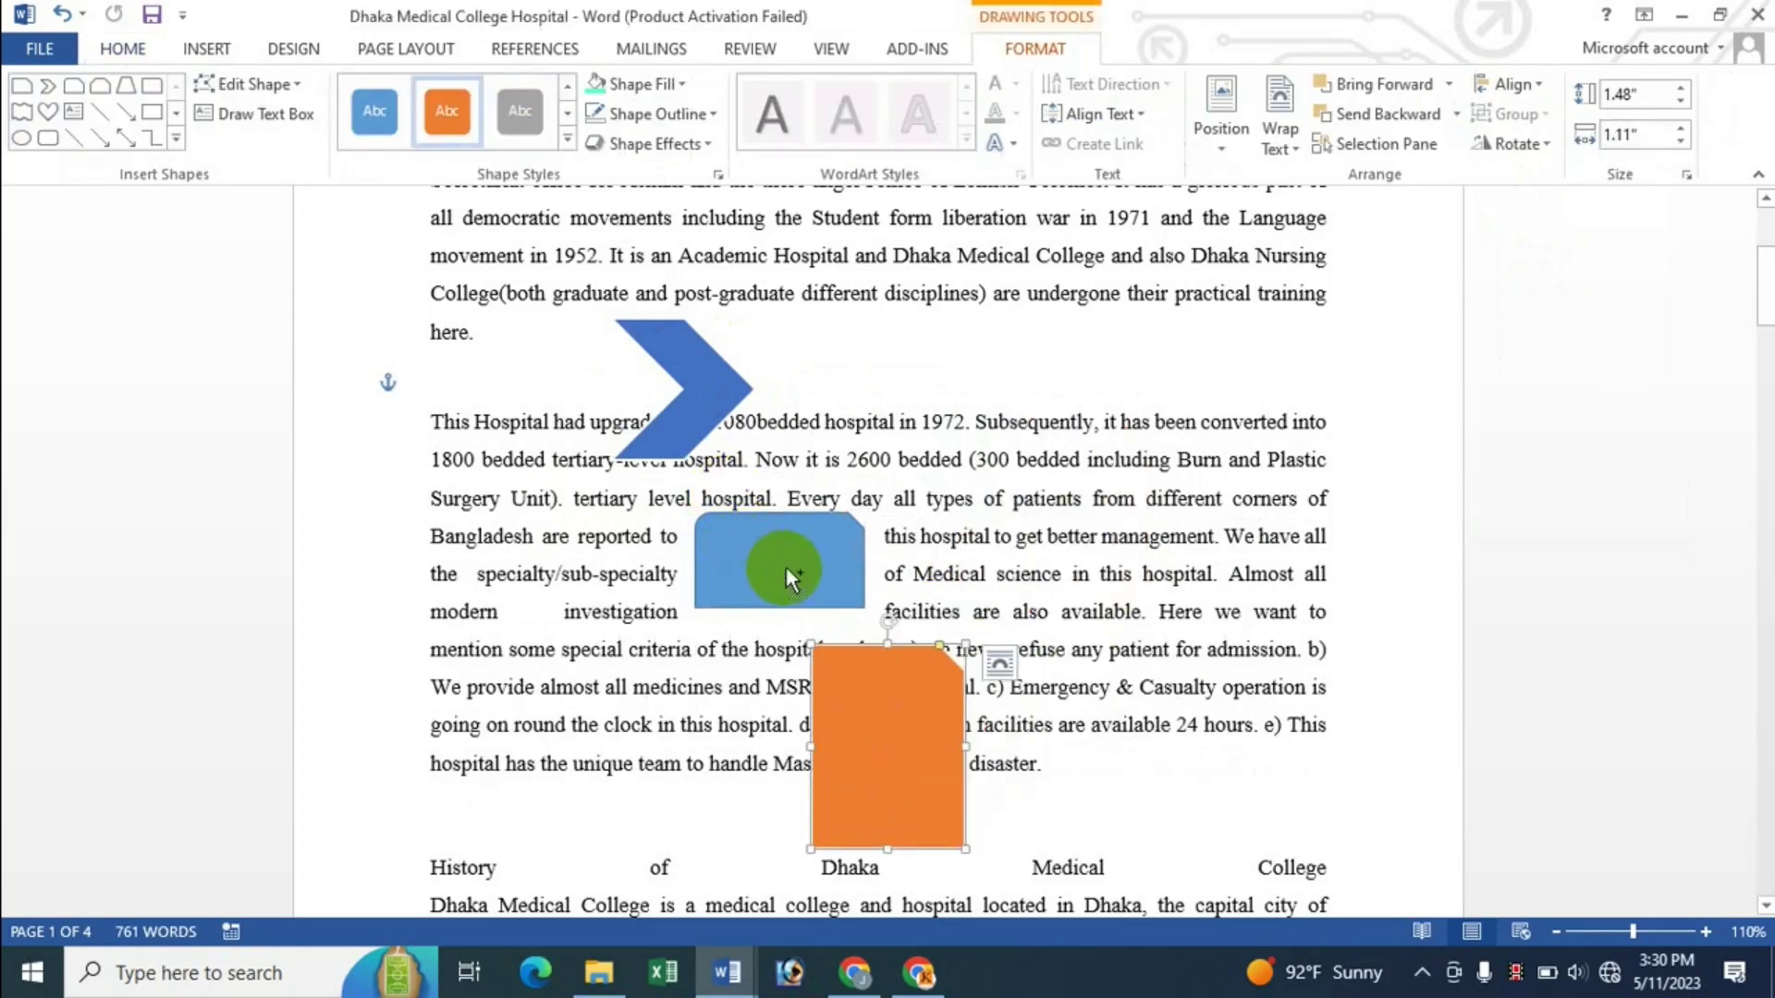
{"action": "left_click", "coordinate": [712, 379], "text": "shift"}
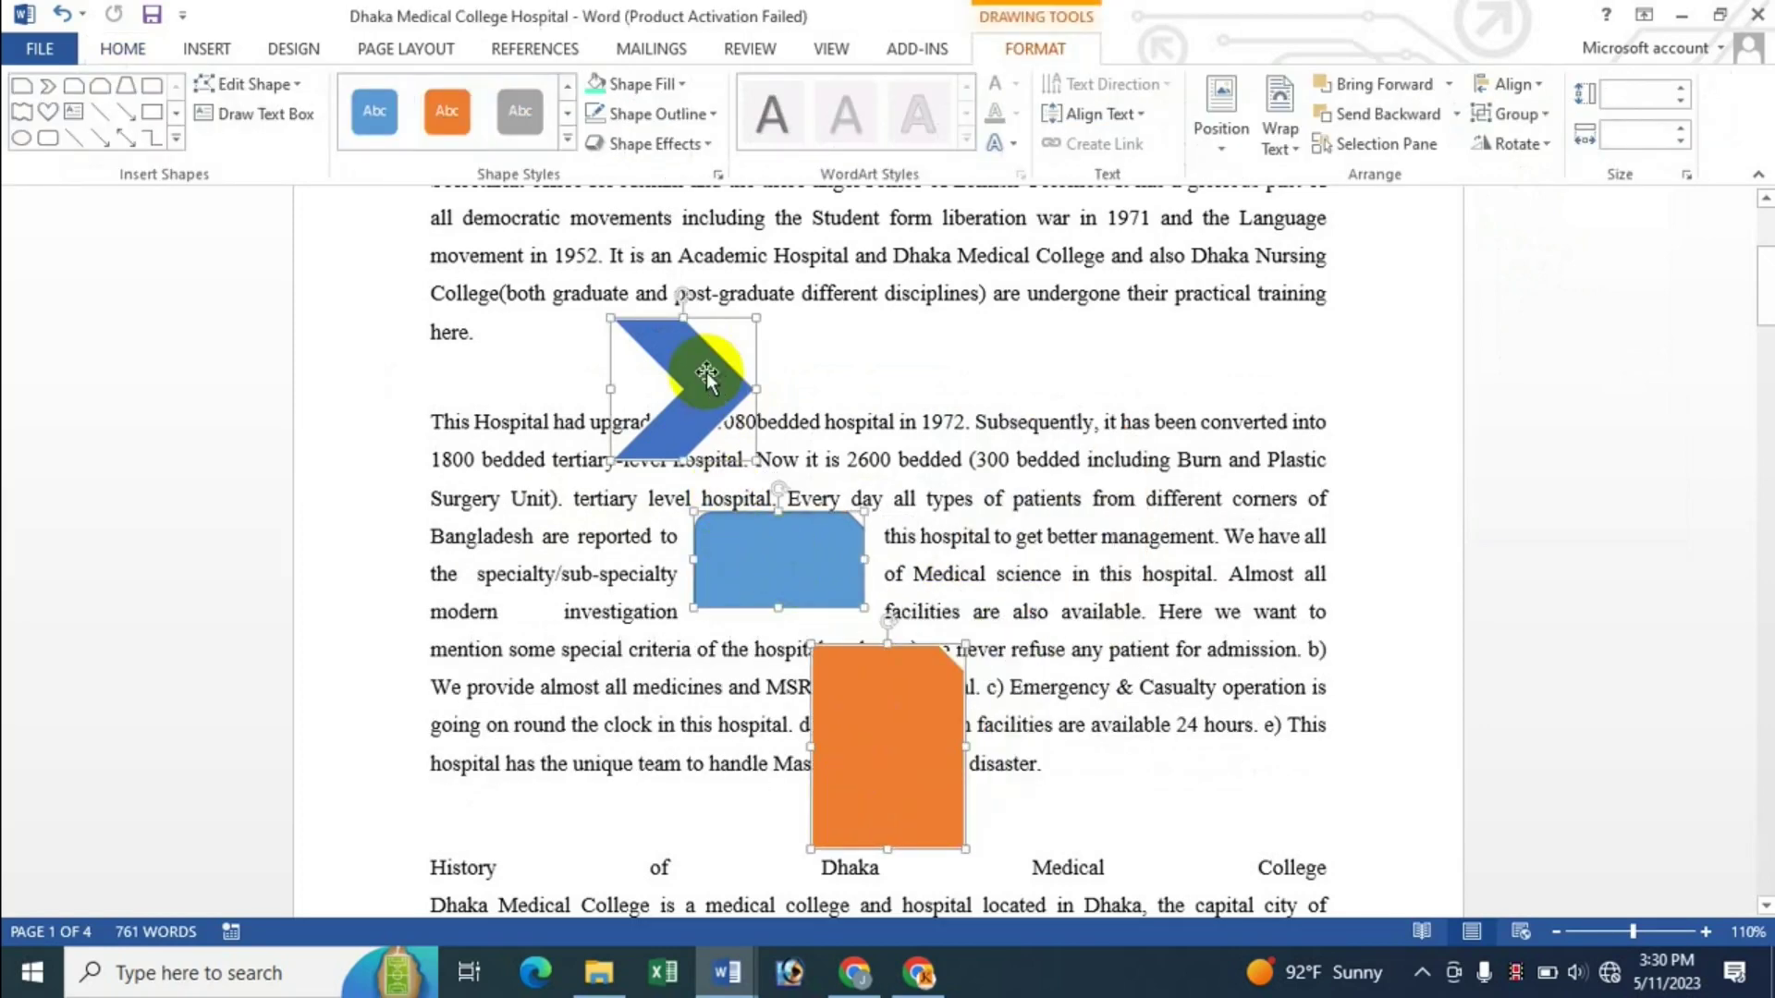
{"action": "left_click", "coordinate": [1512, 84]}
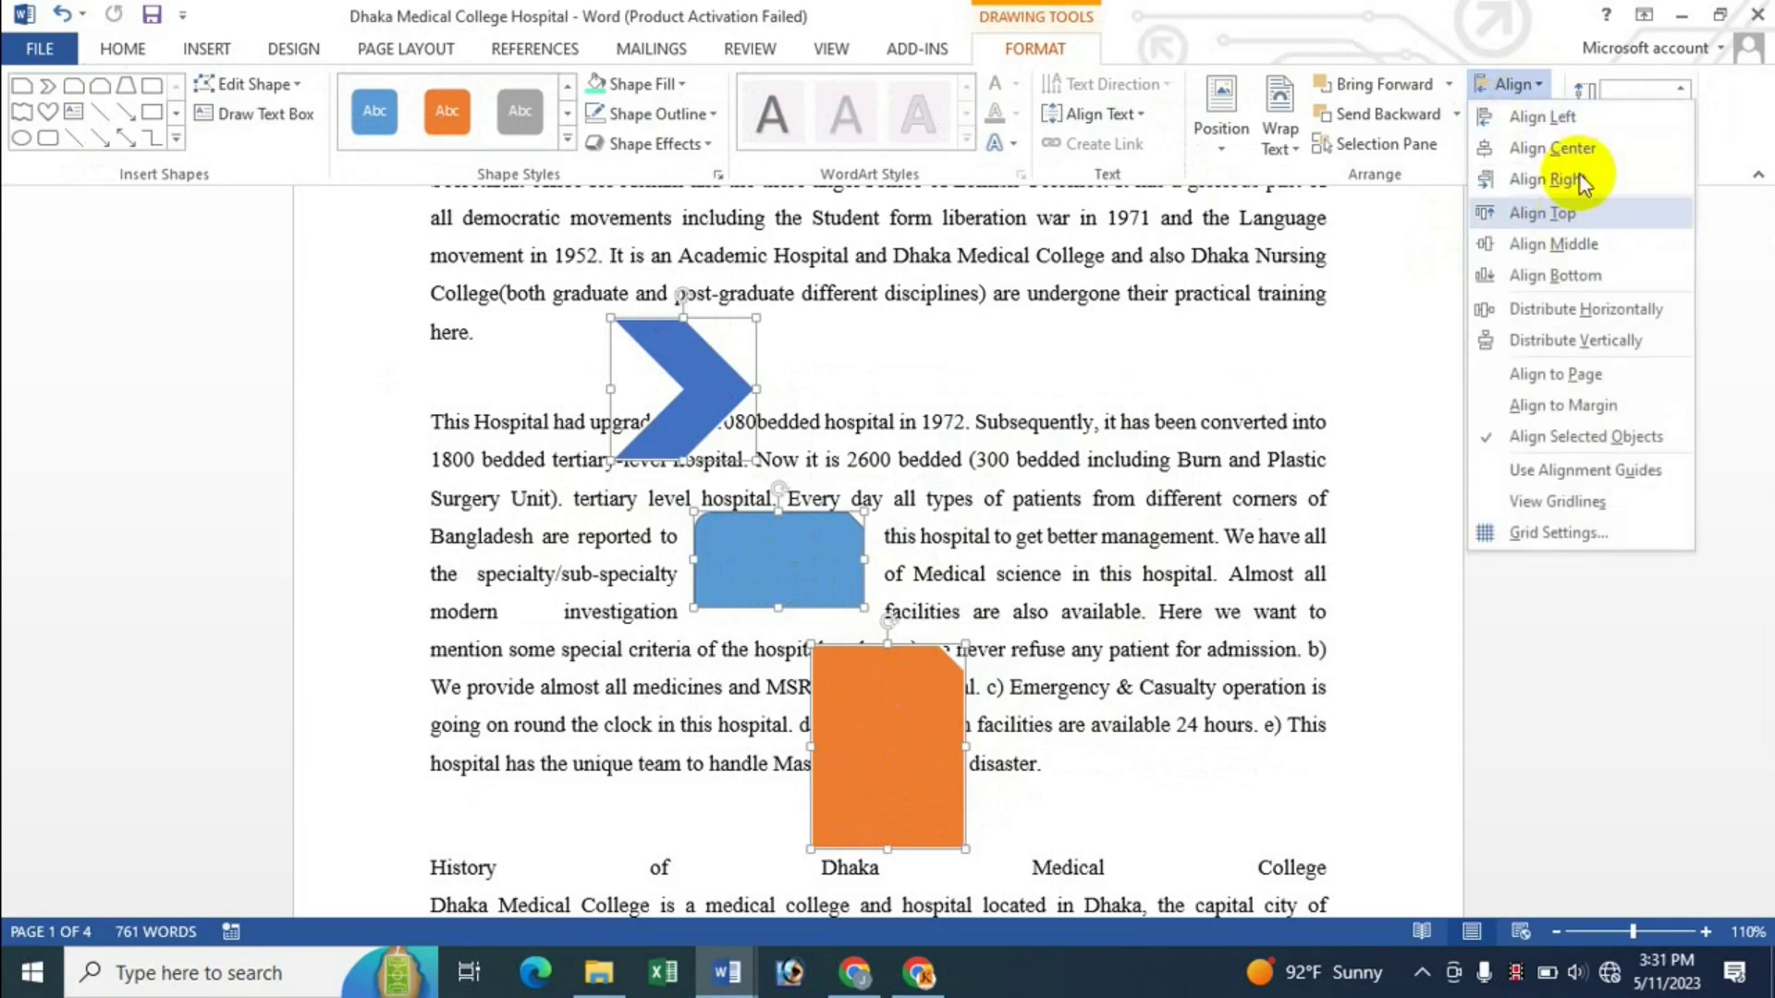
{"action": "left_click", "coordinate": [1521, 117]}
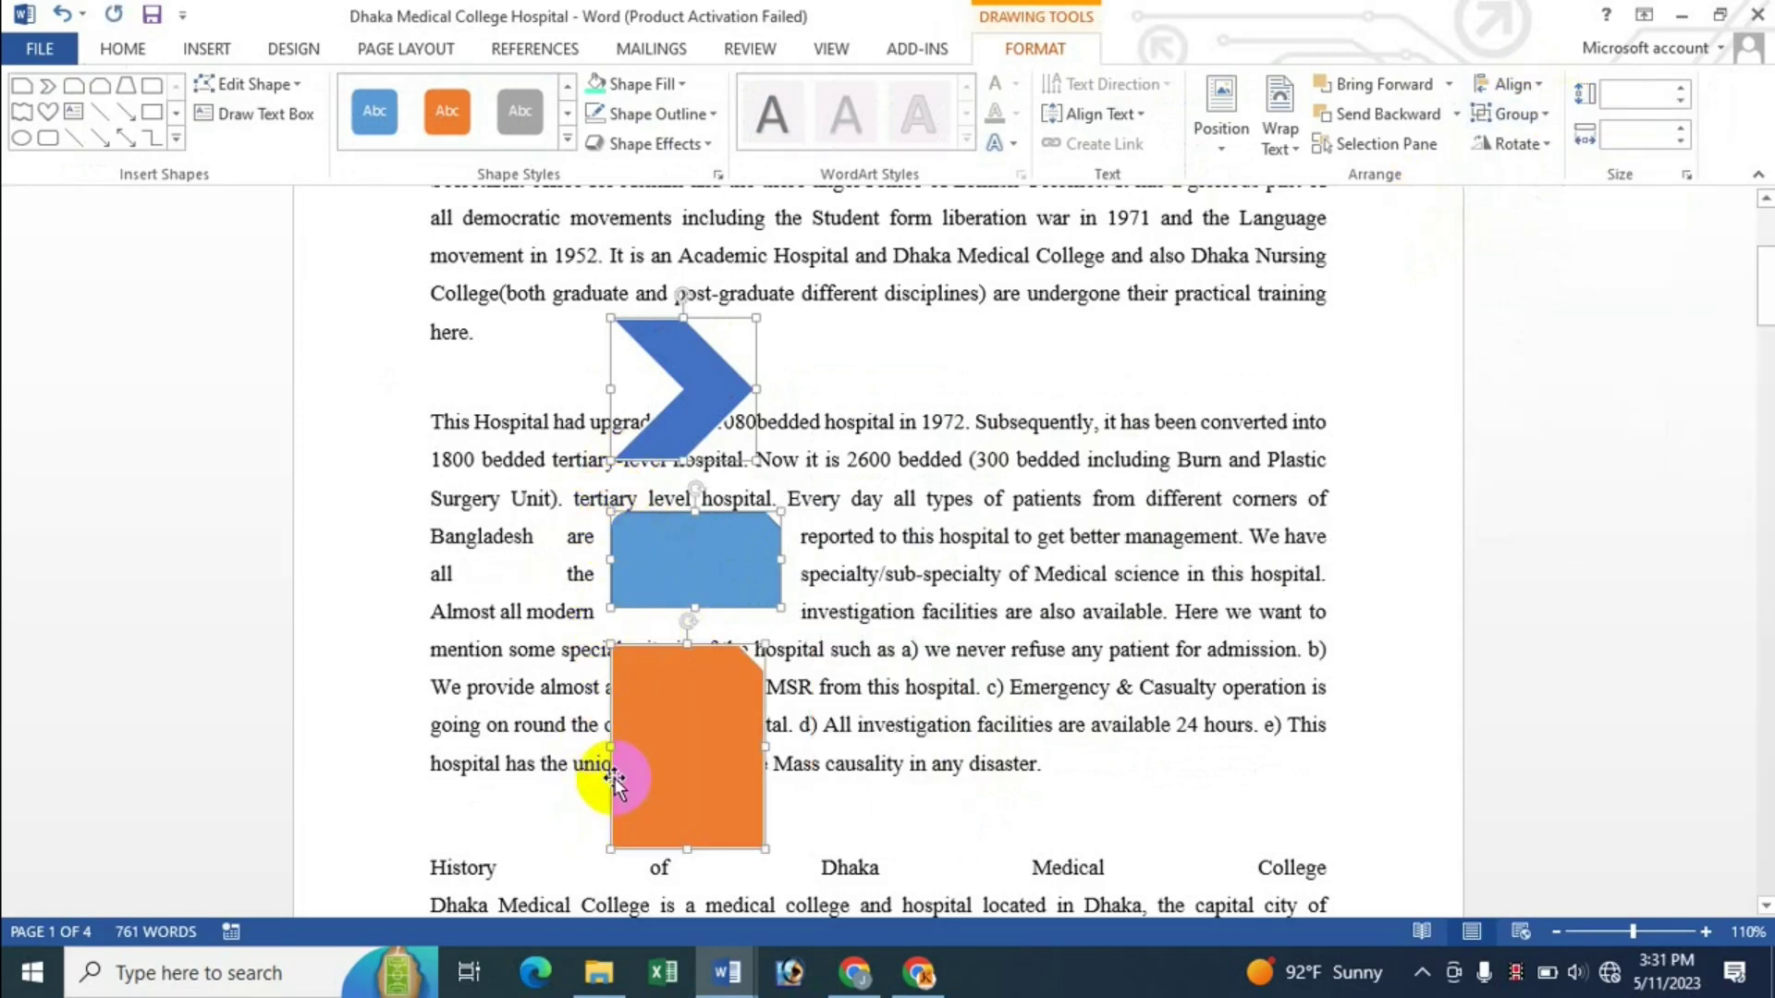
Step: Align the three shapes by their centres, then switch to Align Right
{"action": "left_click", "coordinate": [1513, 85]}
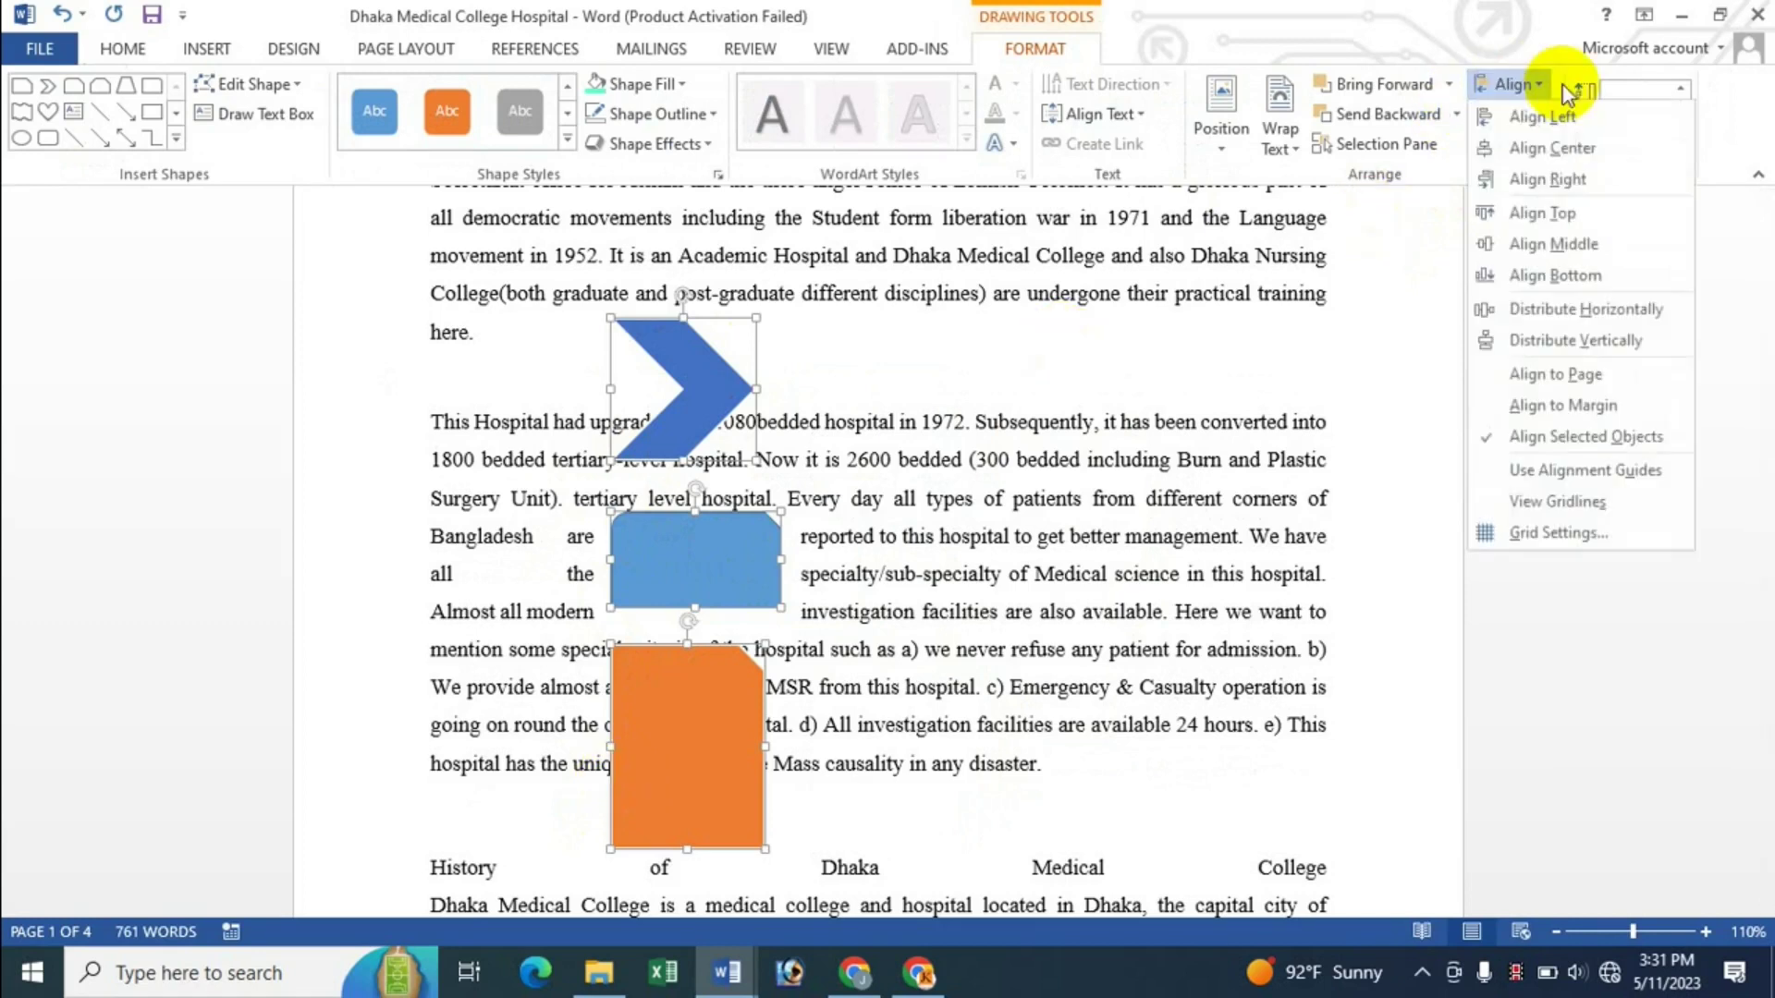
{"action": "left_click", "coordinate": [1552, 150]}
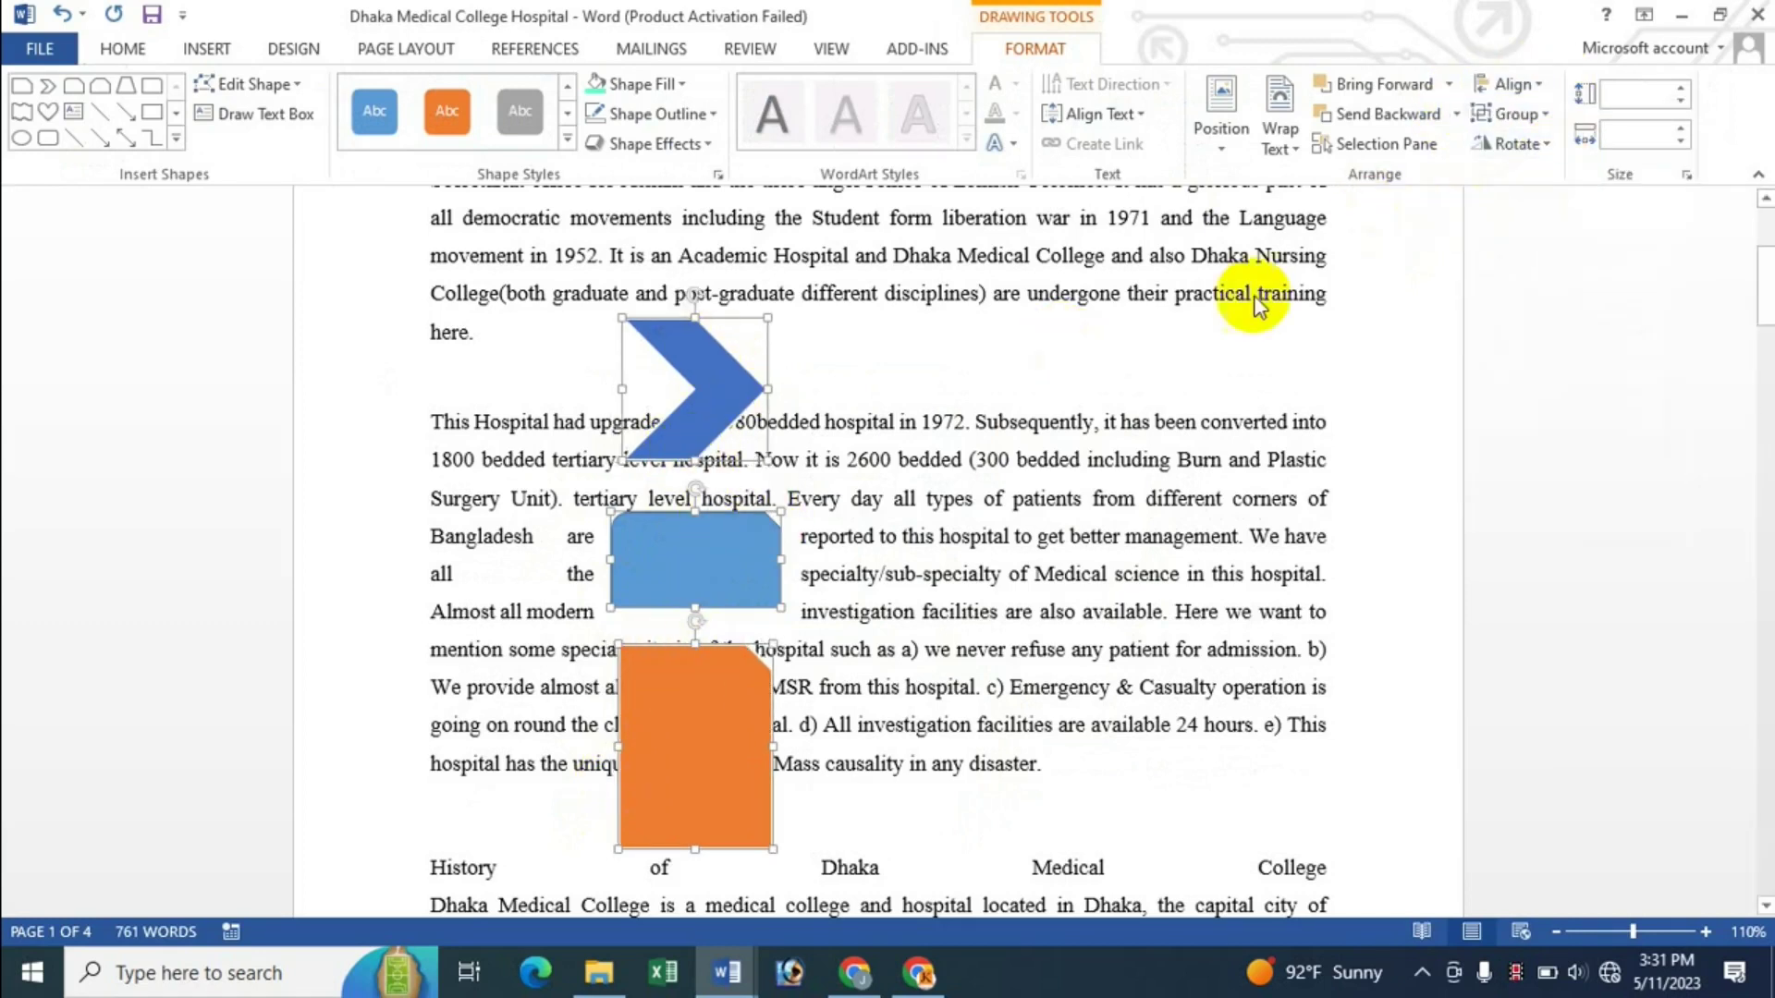
{"action": "left_click", "coordinate": [1546, 85]}
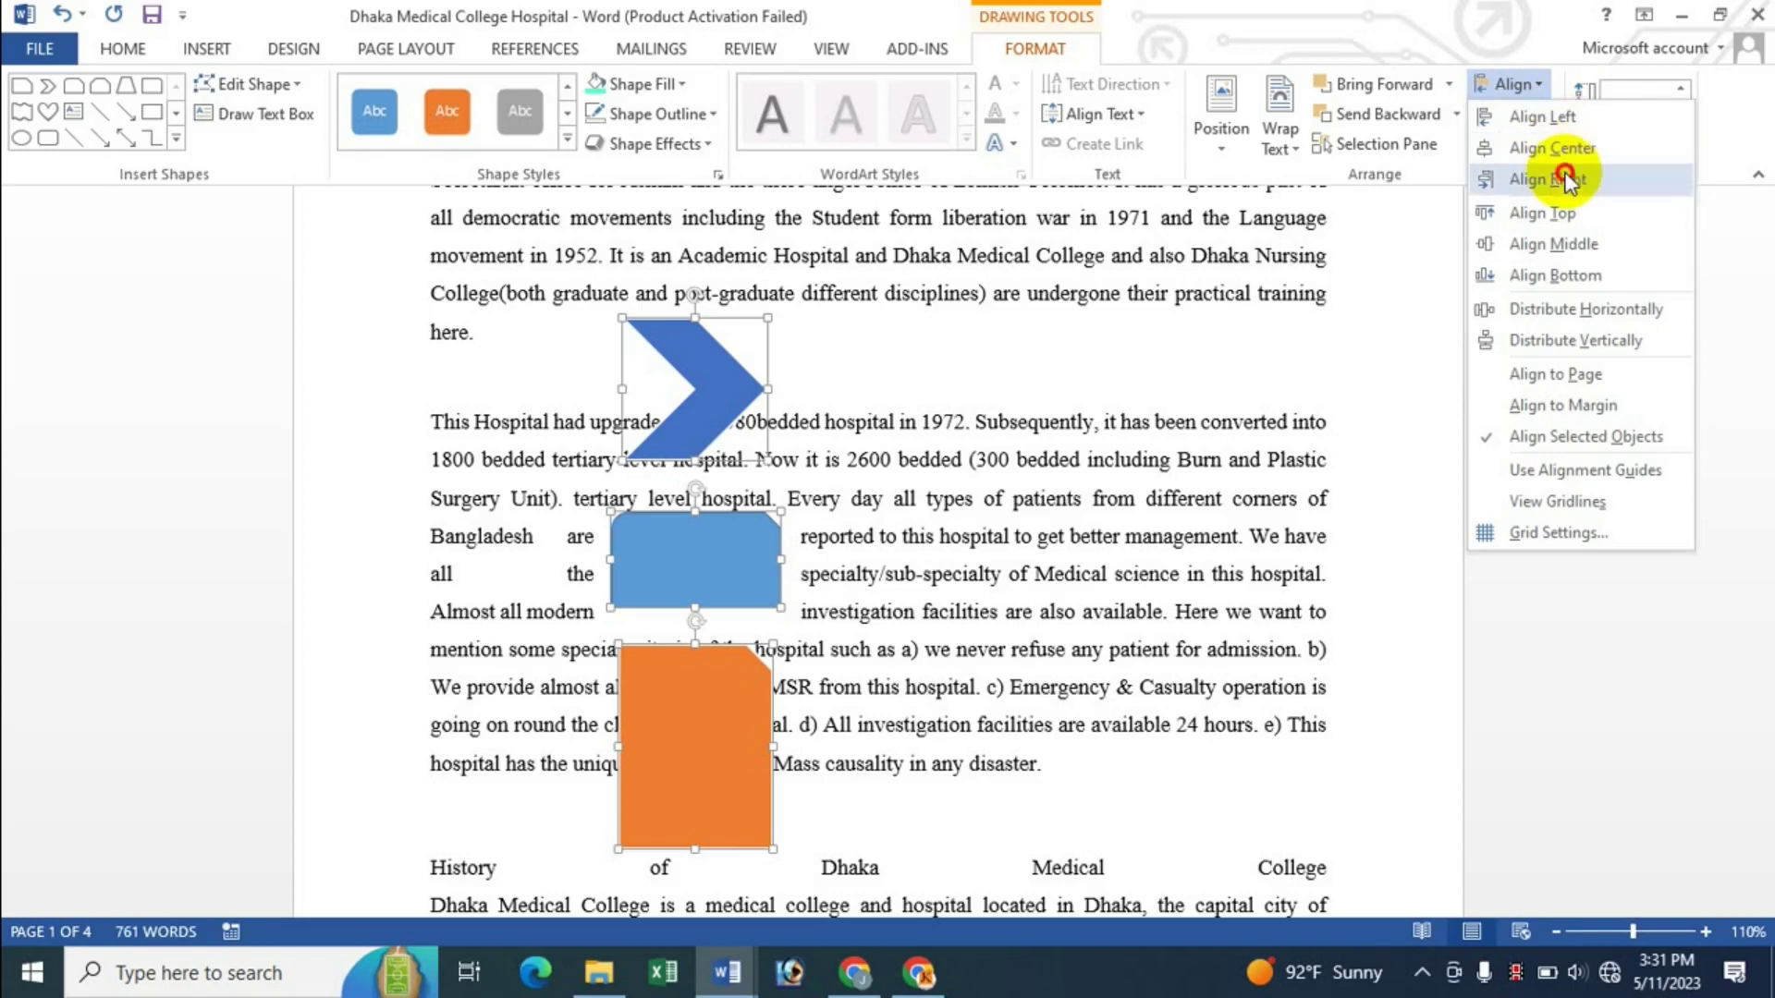
{"action": "left_click", "coordinate": [1569, 176]}
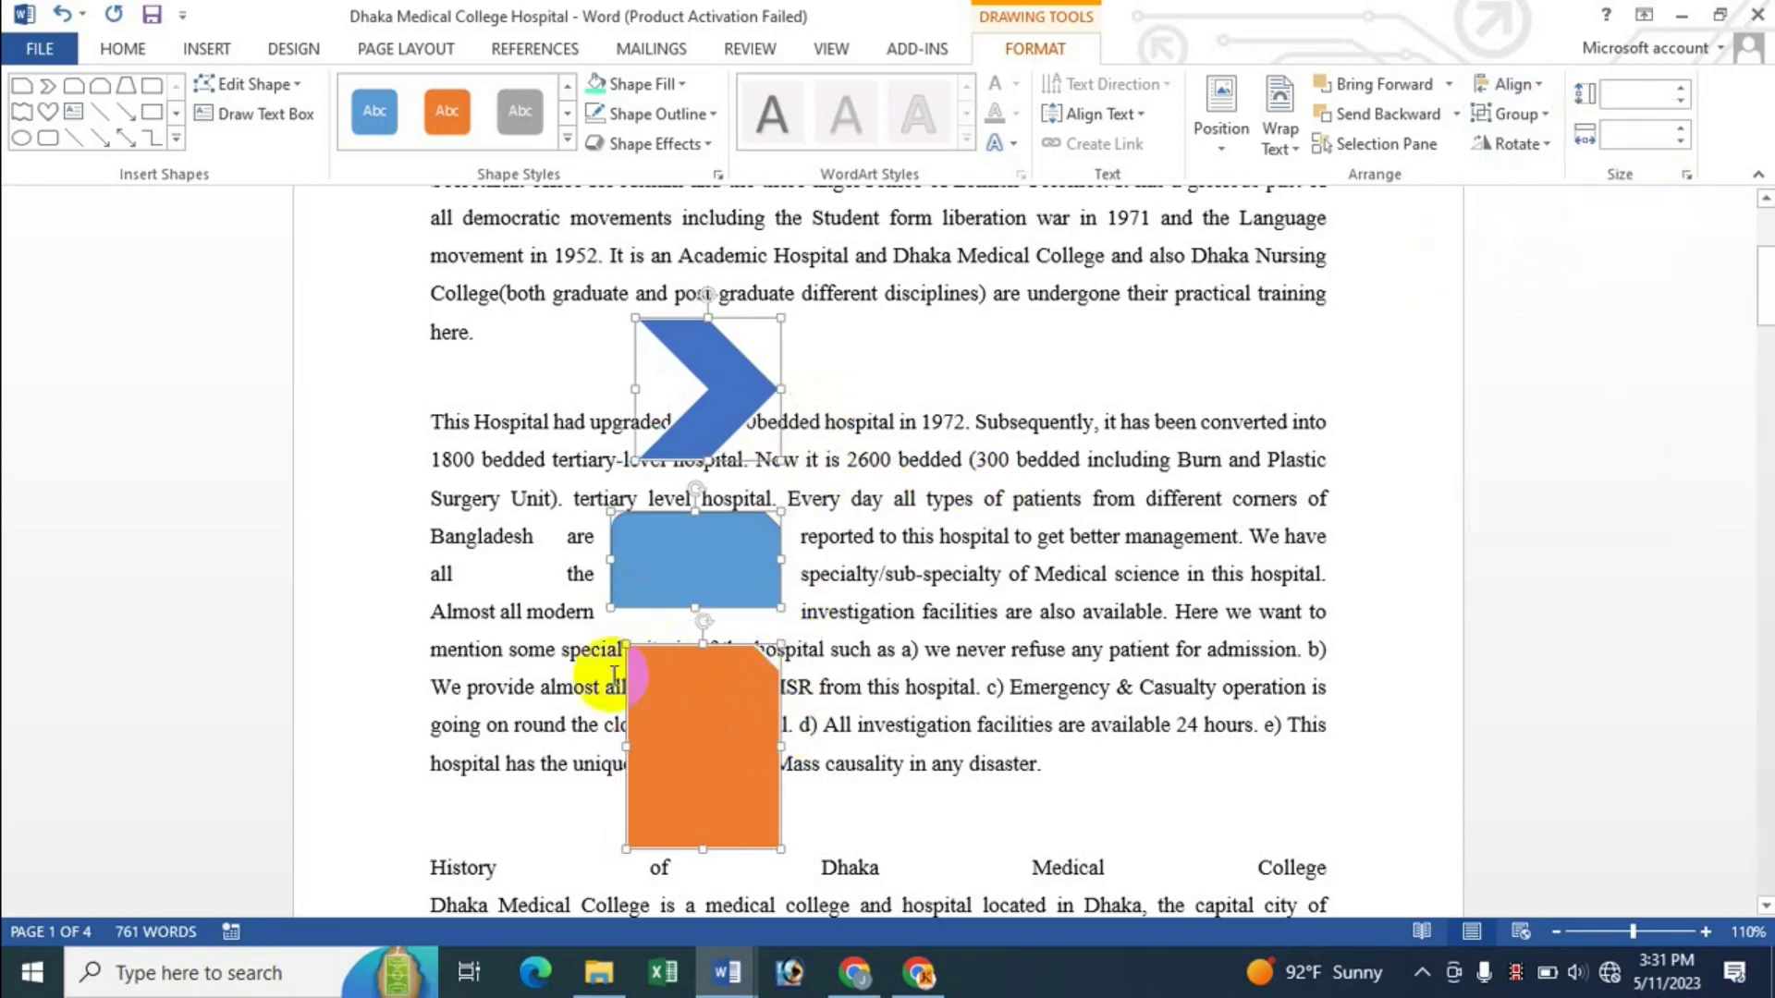
{"action": "left_click", "coordinate": [1538, 85]}
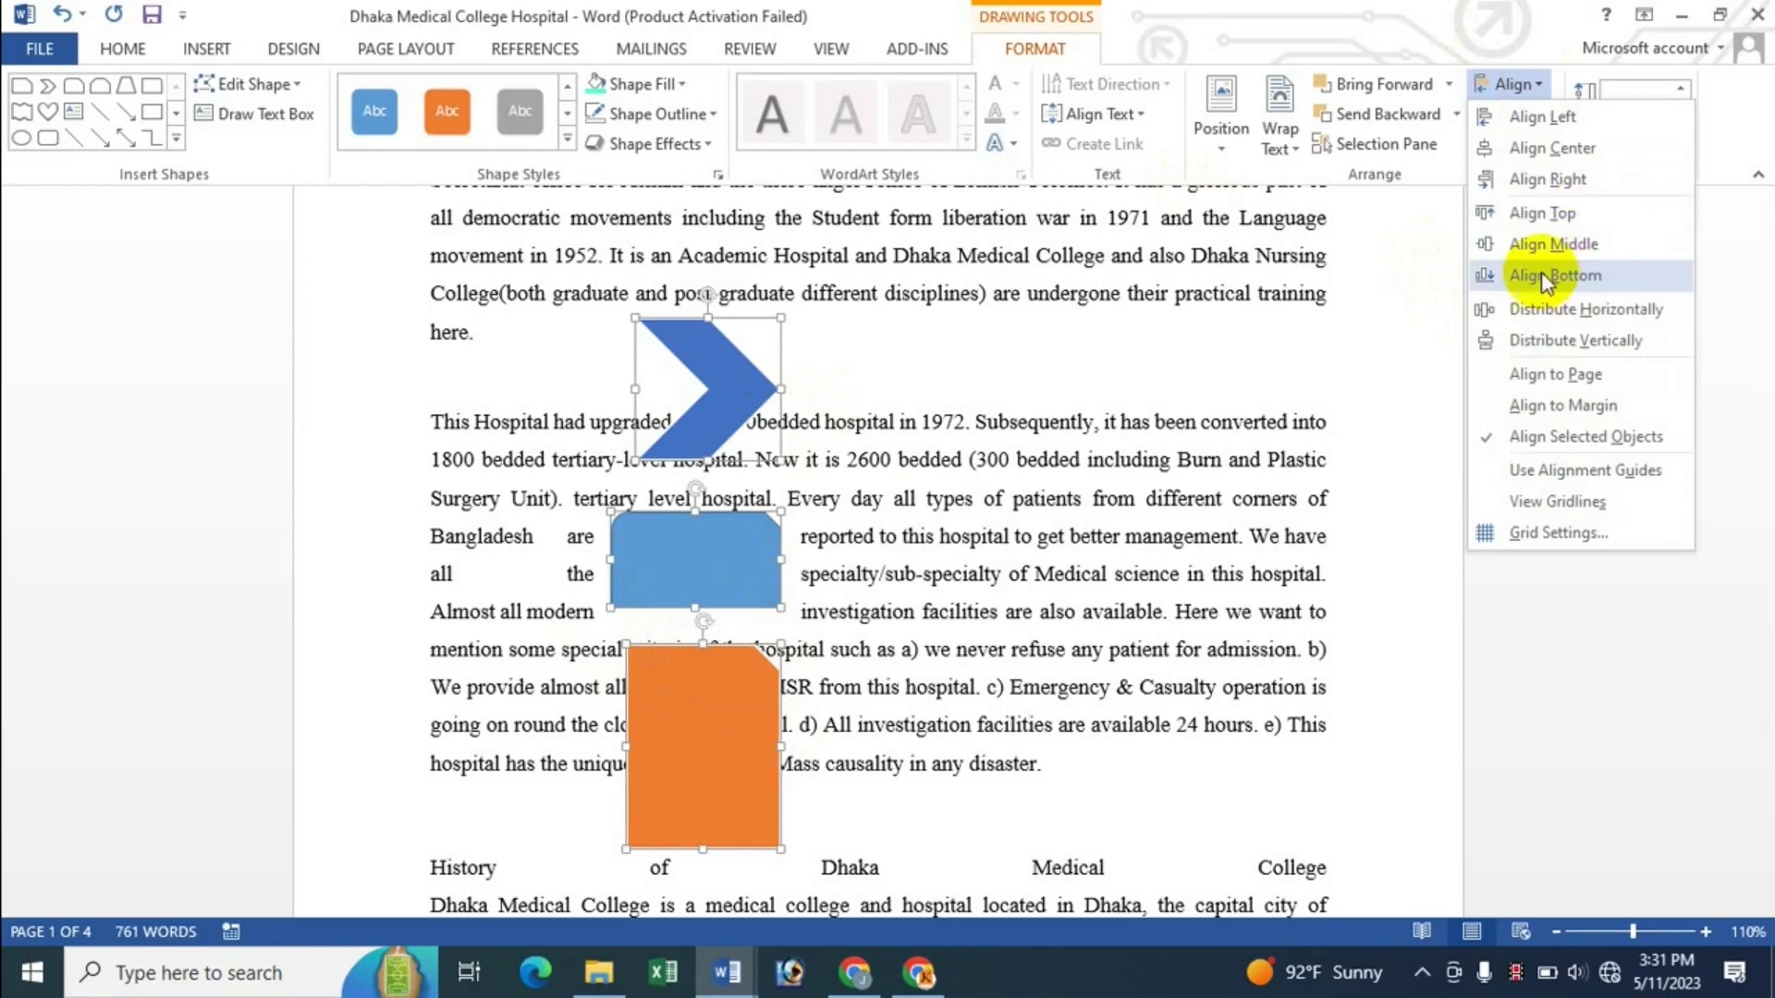
{"action": "left_click", "coordinate": [1517, 13]}
Step: Move the blue rectangle and orange shape up right of the chevron, check its wrapping, and select the chevron and rectangle
{"action": "left_click", "coordinate": [919, 566]}
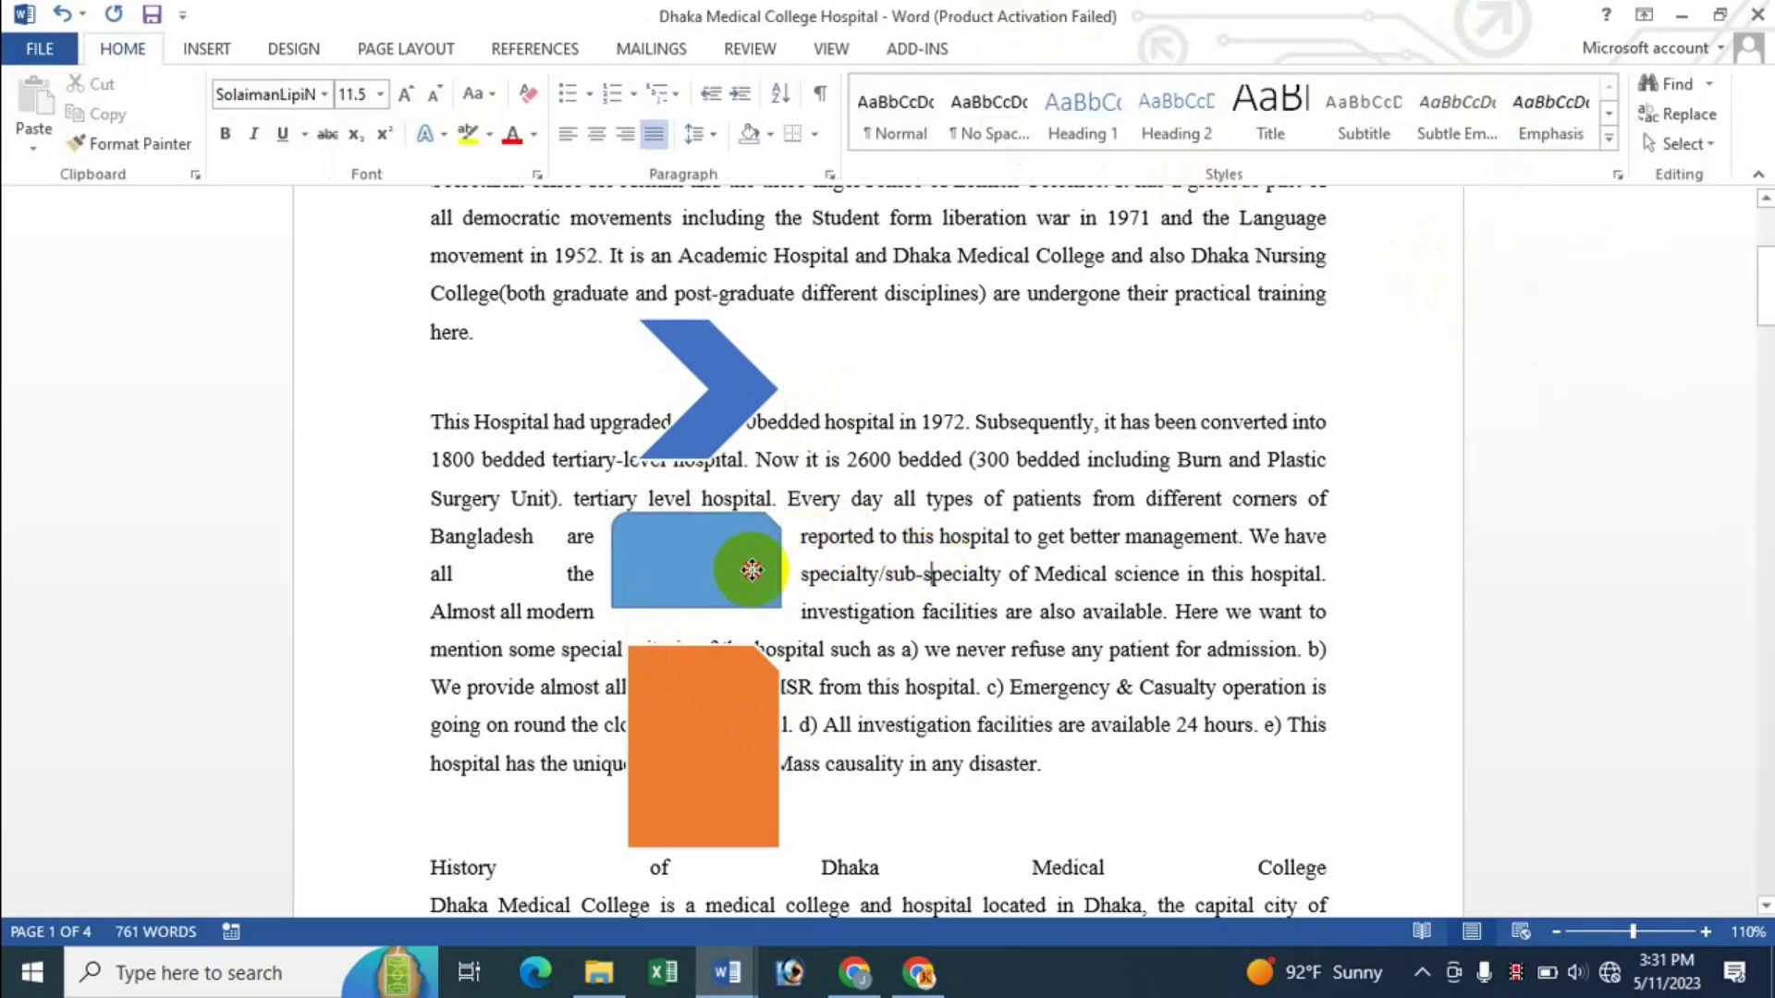
{"action": "left_click_drag", "start_coordinate": [745, 566], "coordinate": [990, 473]}
{"action": "left_click_drag", "start_coordinate": [747, 777], "coordinate": [1240, 643]}
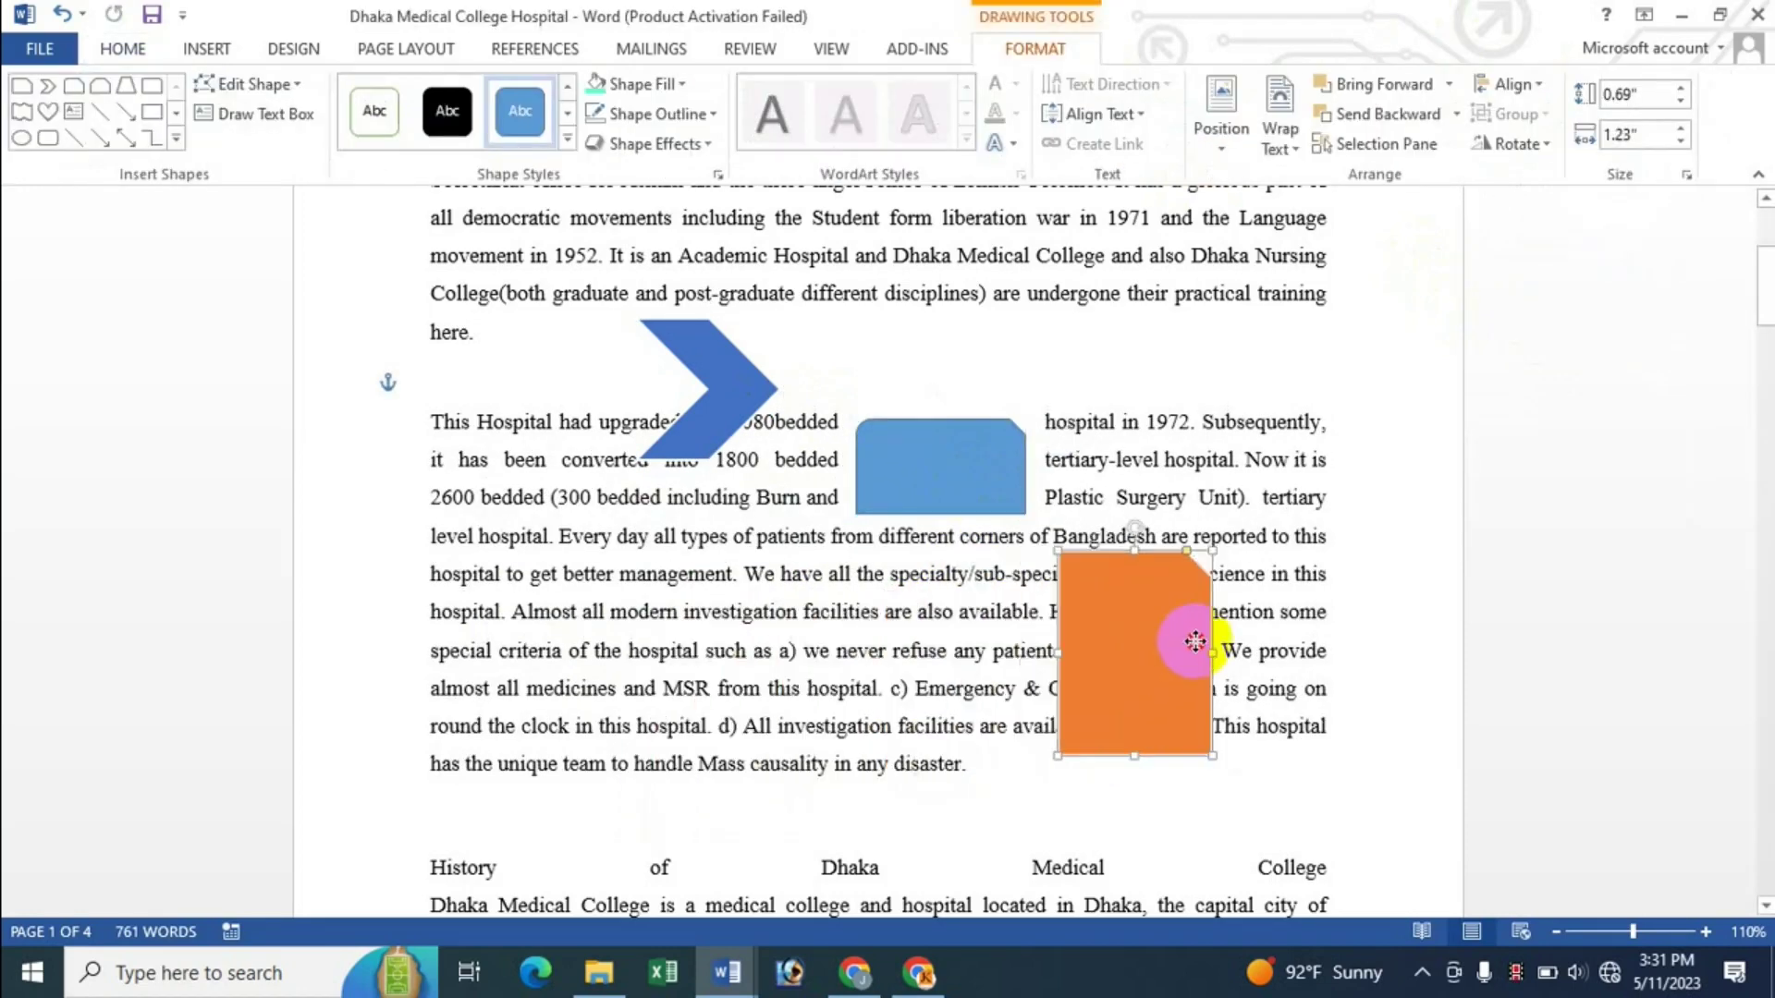
{"action": "left_click", "coordinate": [736, 403]}
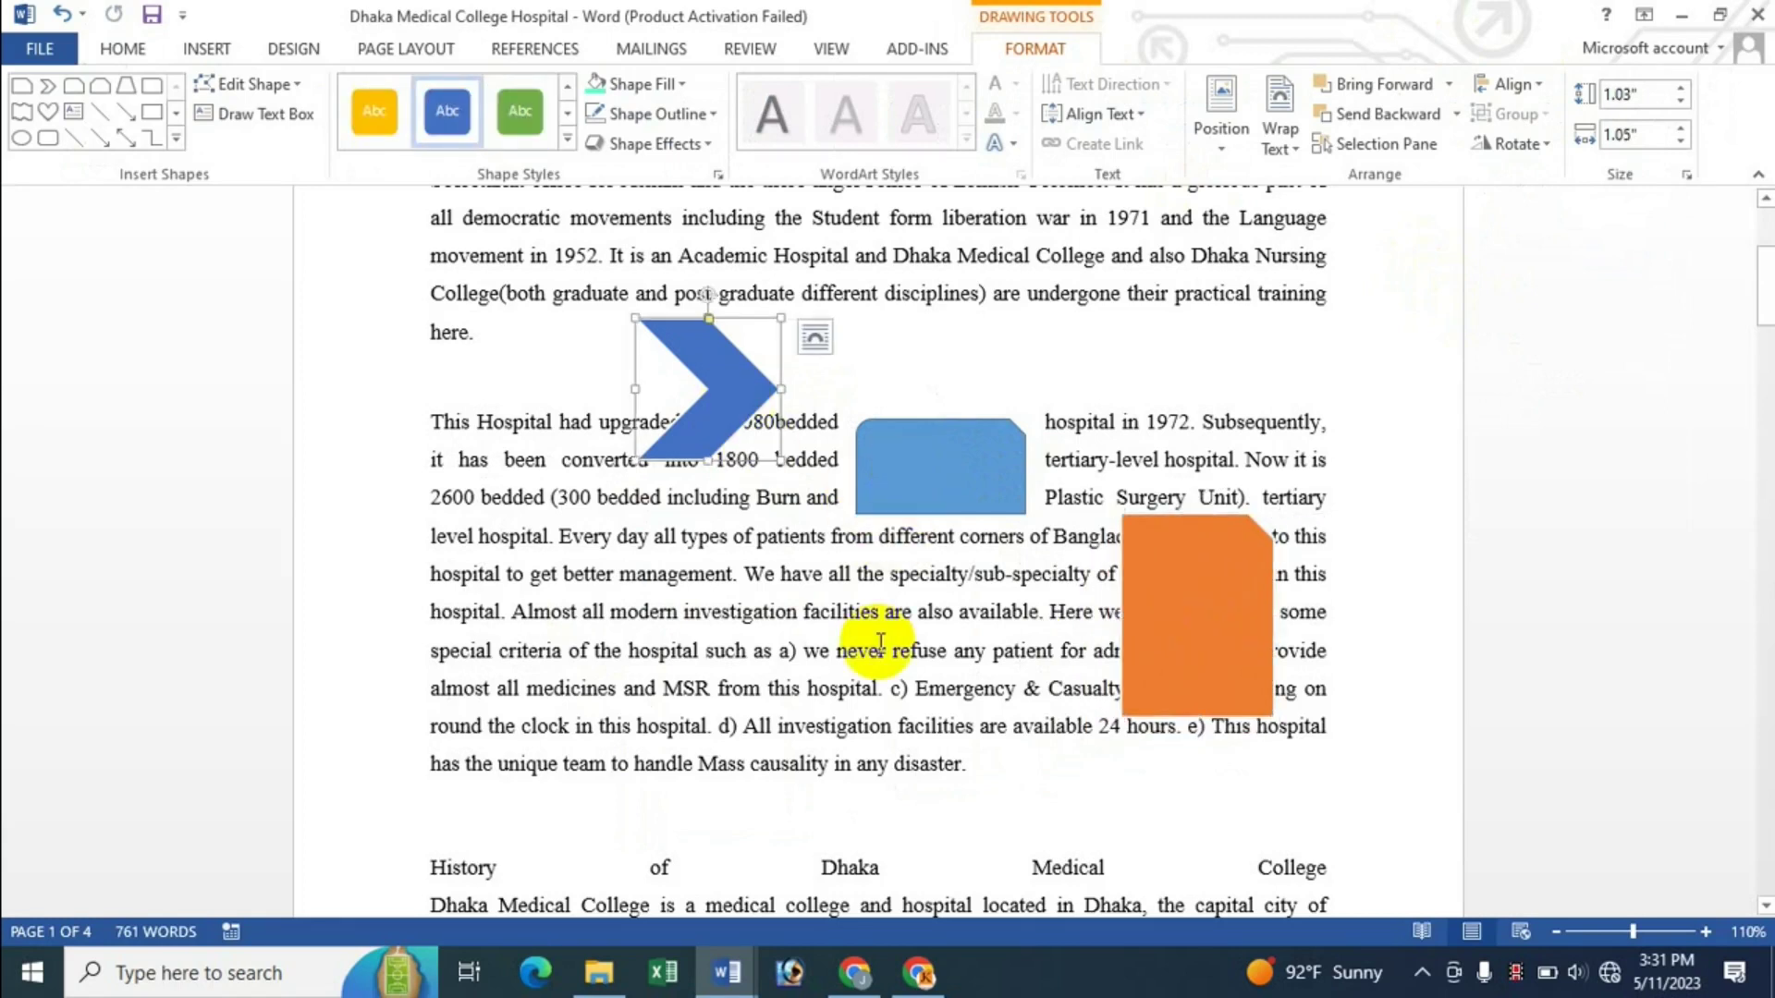
{"action": "left_click", "coordinate": [814, 336]}
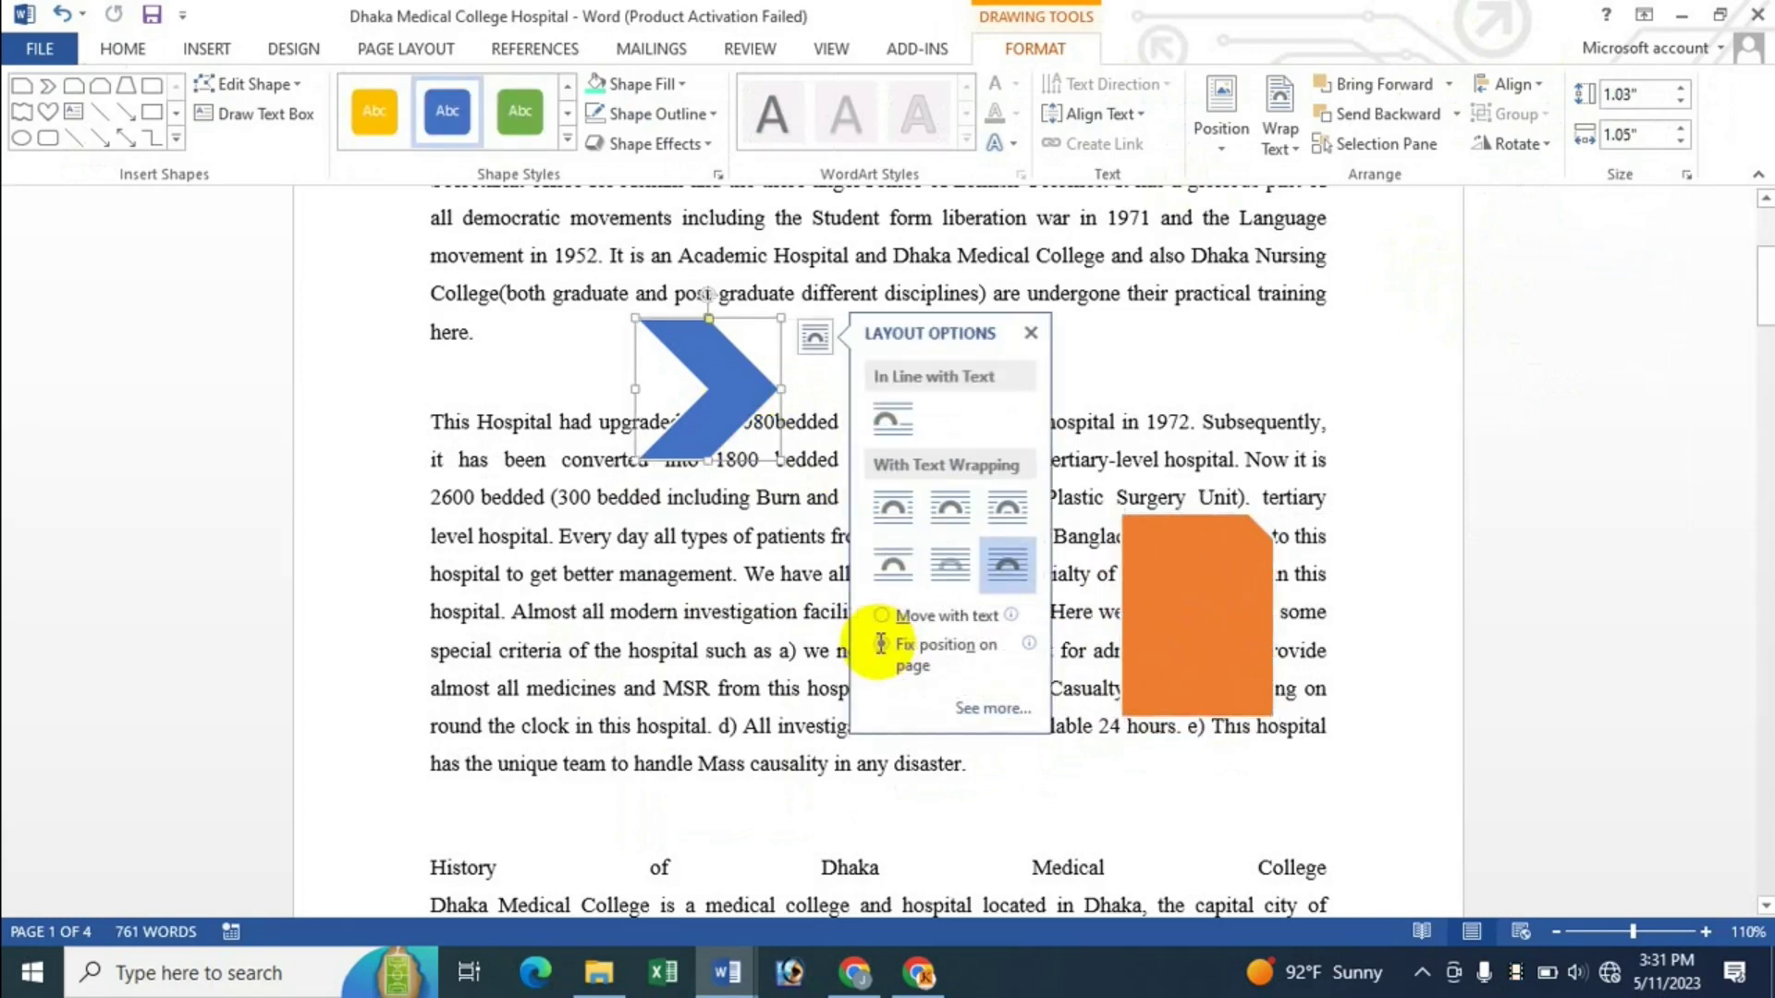
{"action": "left_click", "coordinate": [1030, 333]}
{"action": "left_click", "coordinate": [956, 479], "text": "shift"}
Step: With all three shapes selected, apply Align Top, then Align Middle, and finally Align Bottom
{"action": "left_click", "coordinate": [1189, 614], "text": "shift"}
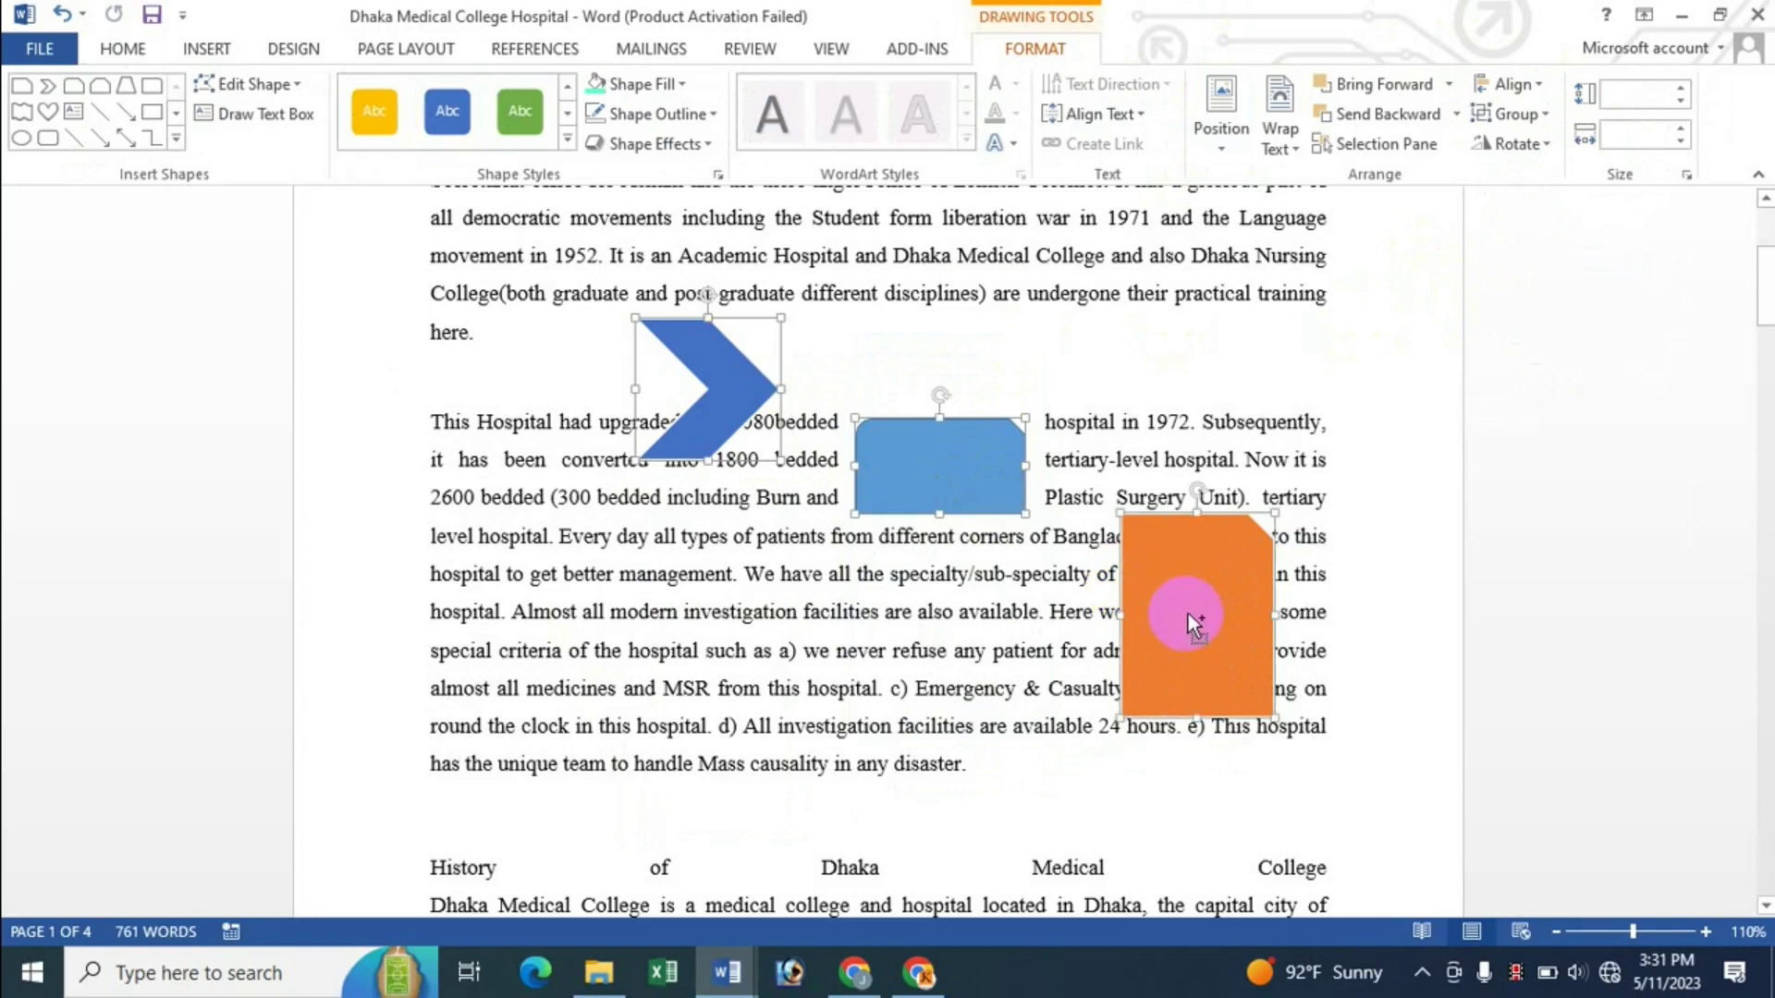
{"action": "left_click", "coordinate": [1550, 85]}
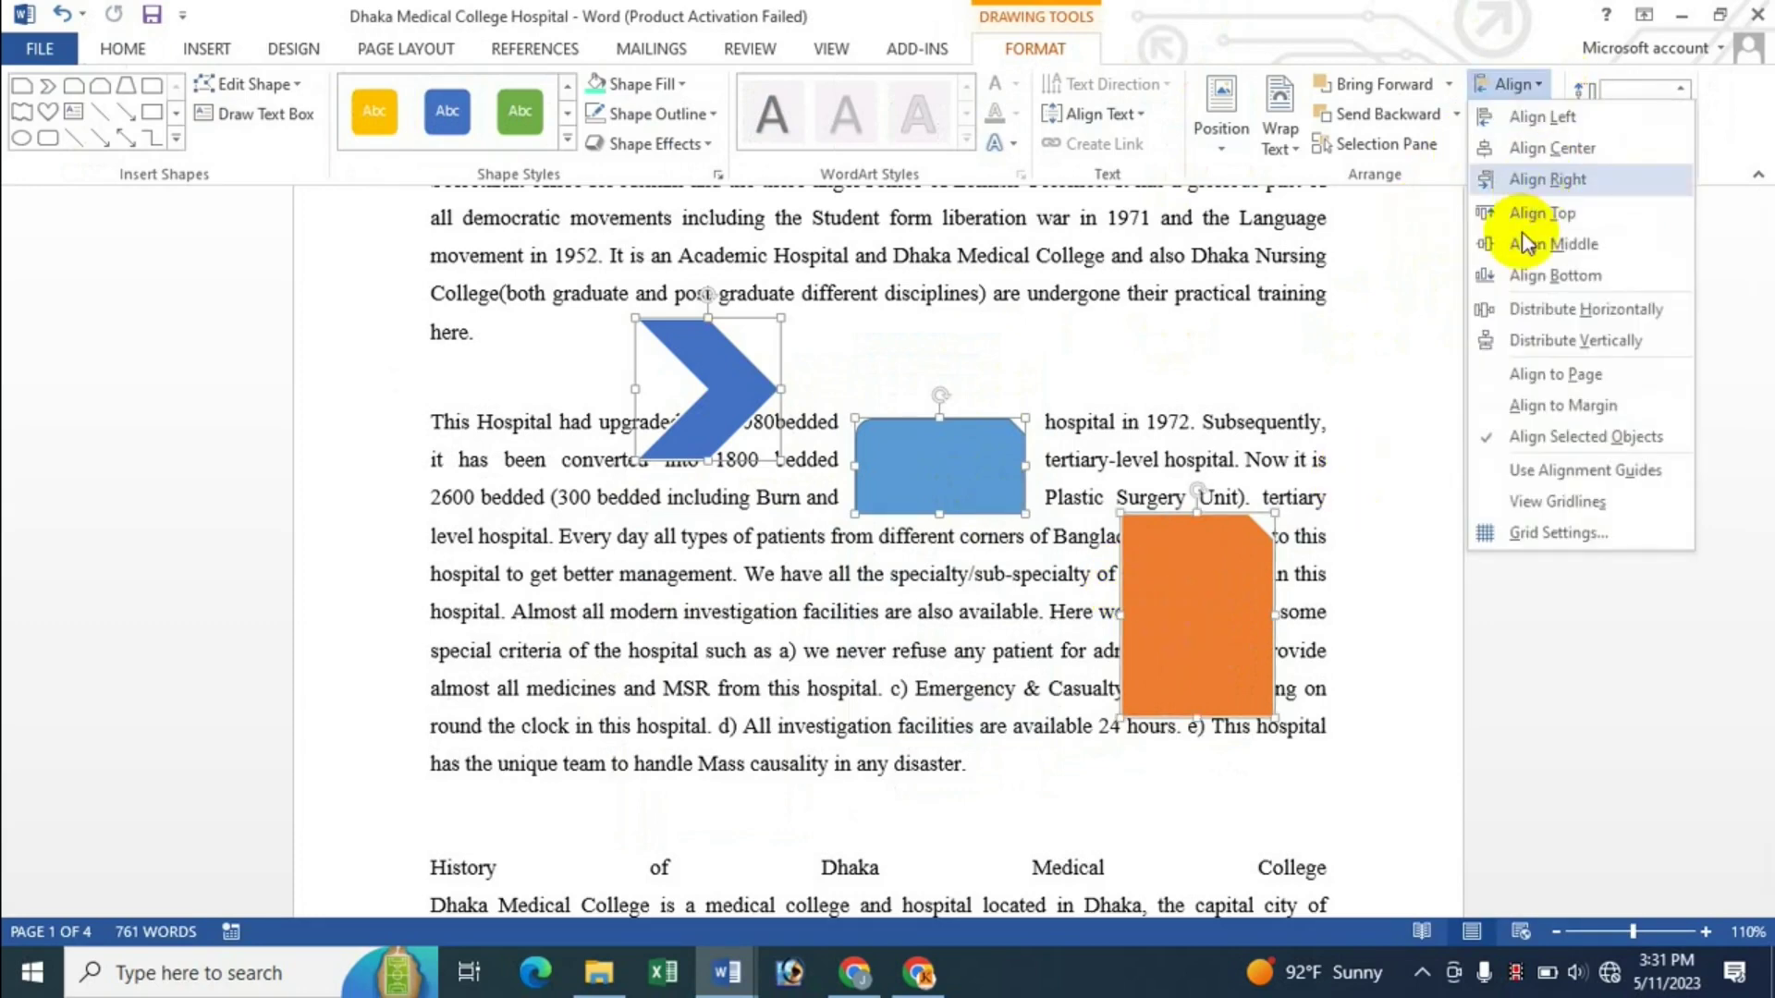
{"action": "left_click", "coordinate": [1548, 211]}
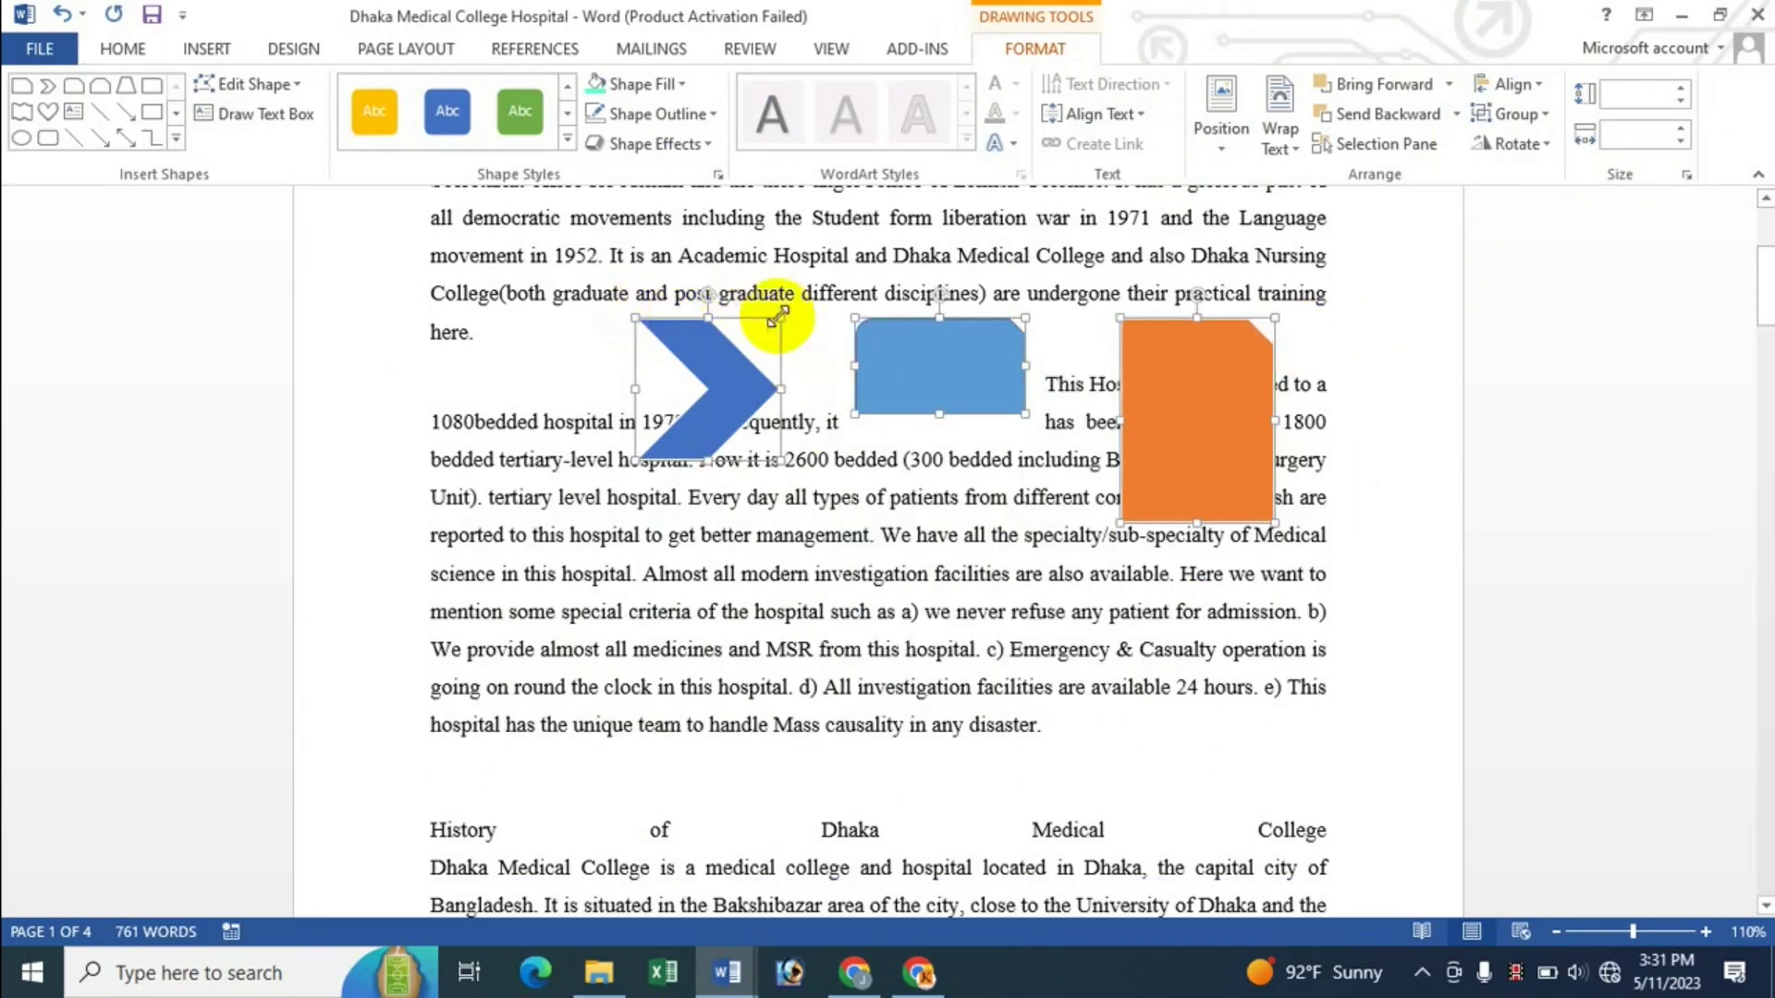
{"action": "left_click", "coordinate": [1513, 84]}
{"action": "left_click", "coordinate": [1550, 244]}
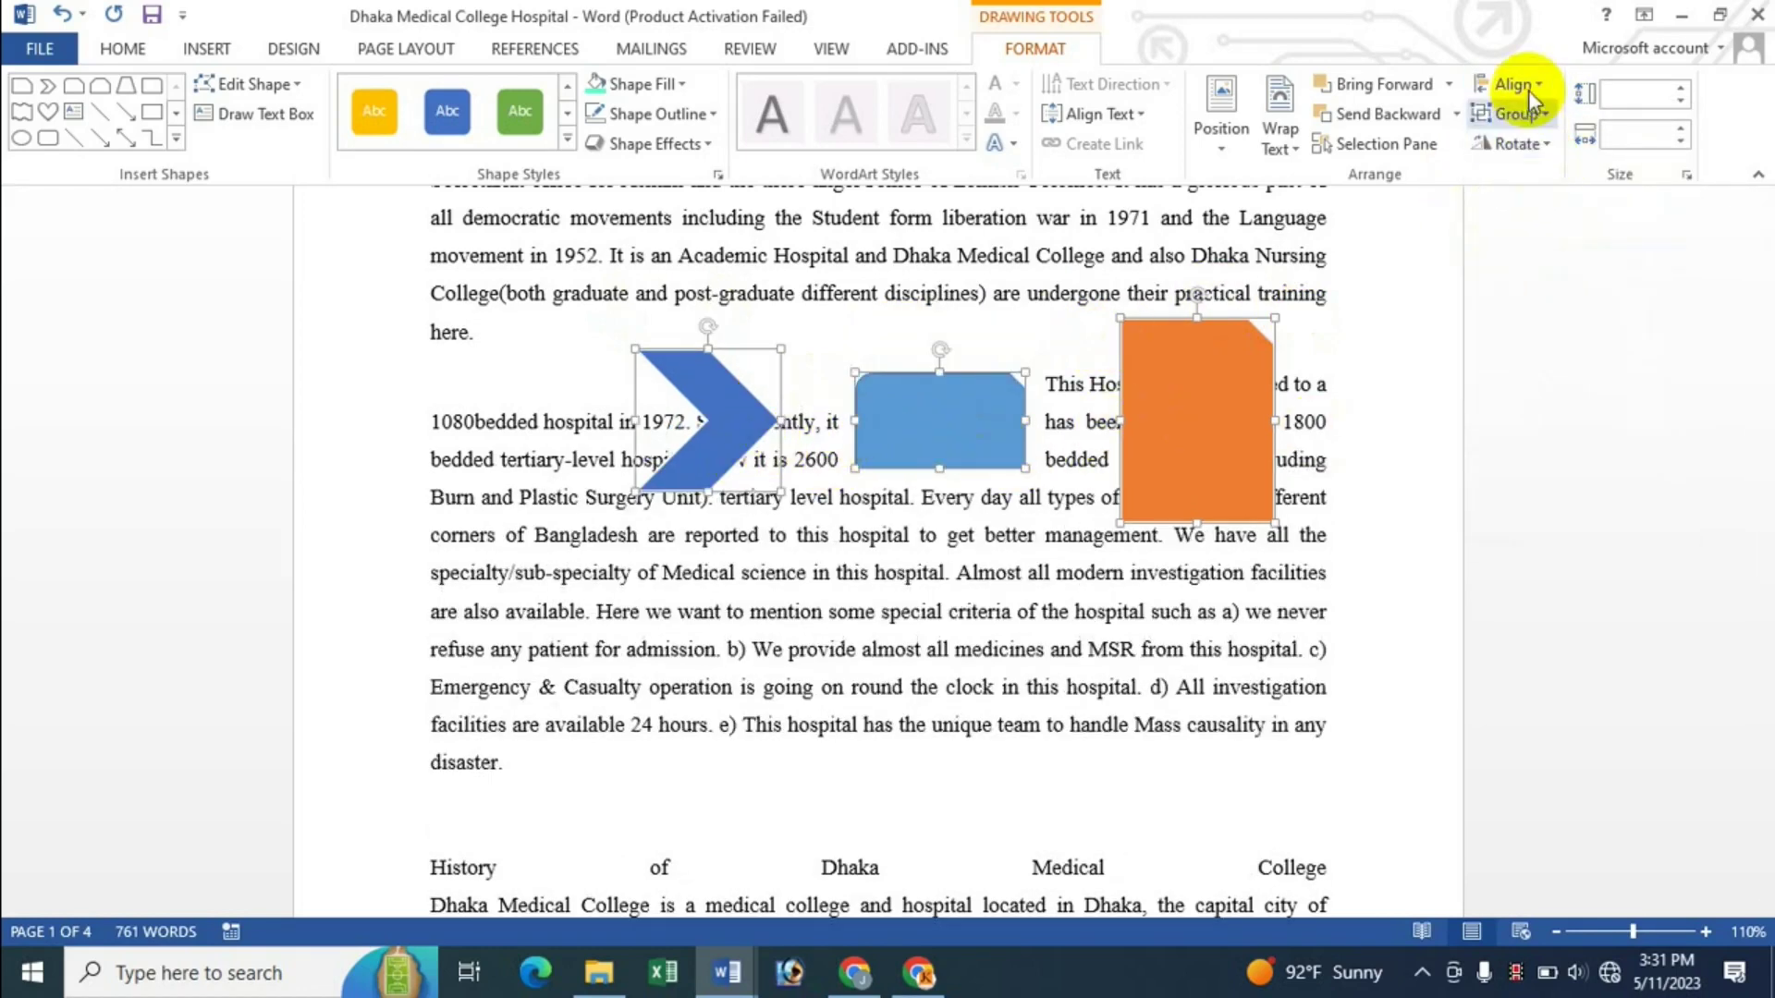
{"action": "left_click", "coordinate": [1537, 85]}
{"action": "left_click", "coordinate": [1555, 274]}
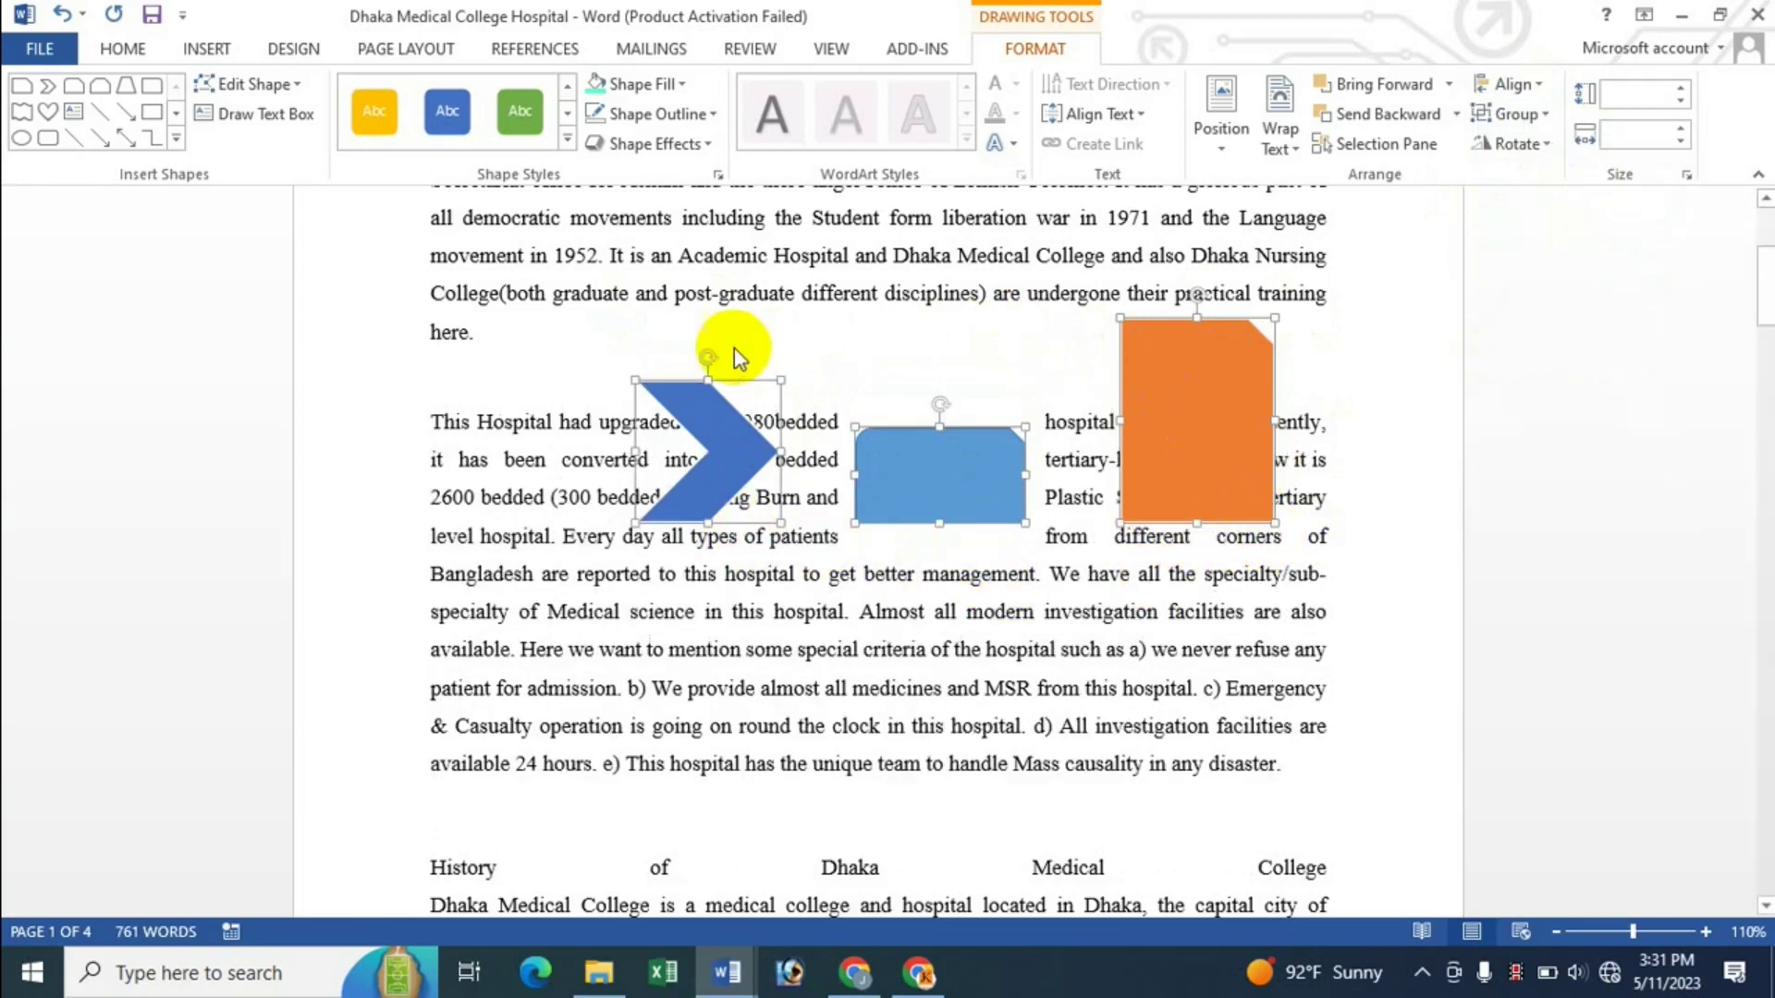
{"action": "left_click", "coordinate": [1543, 85]}
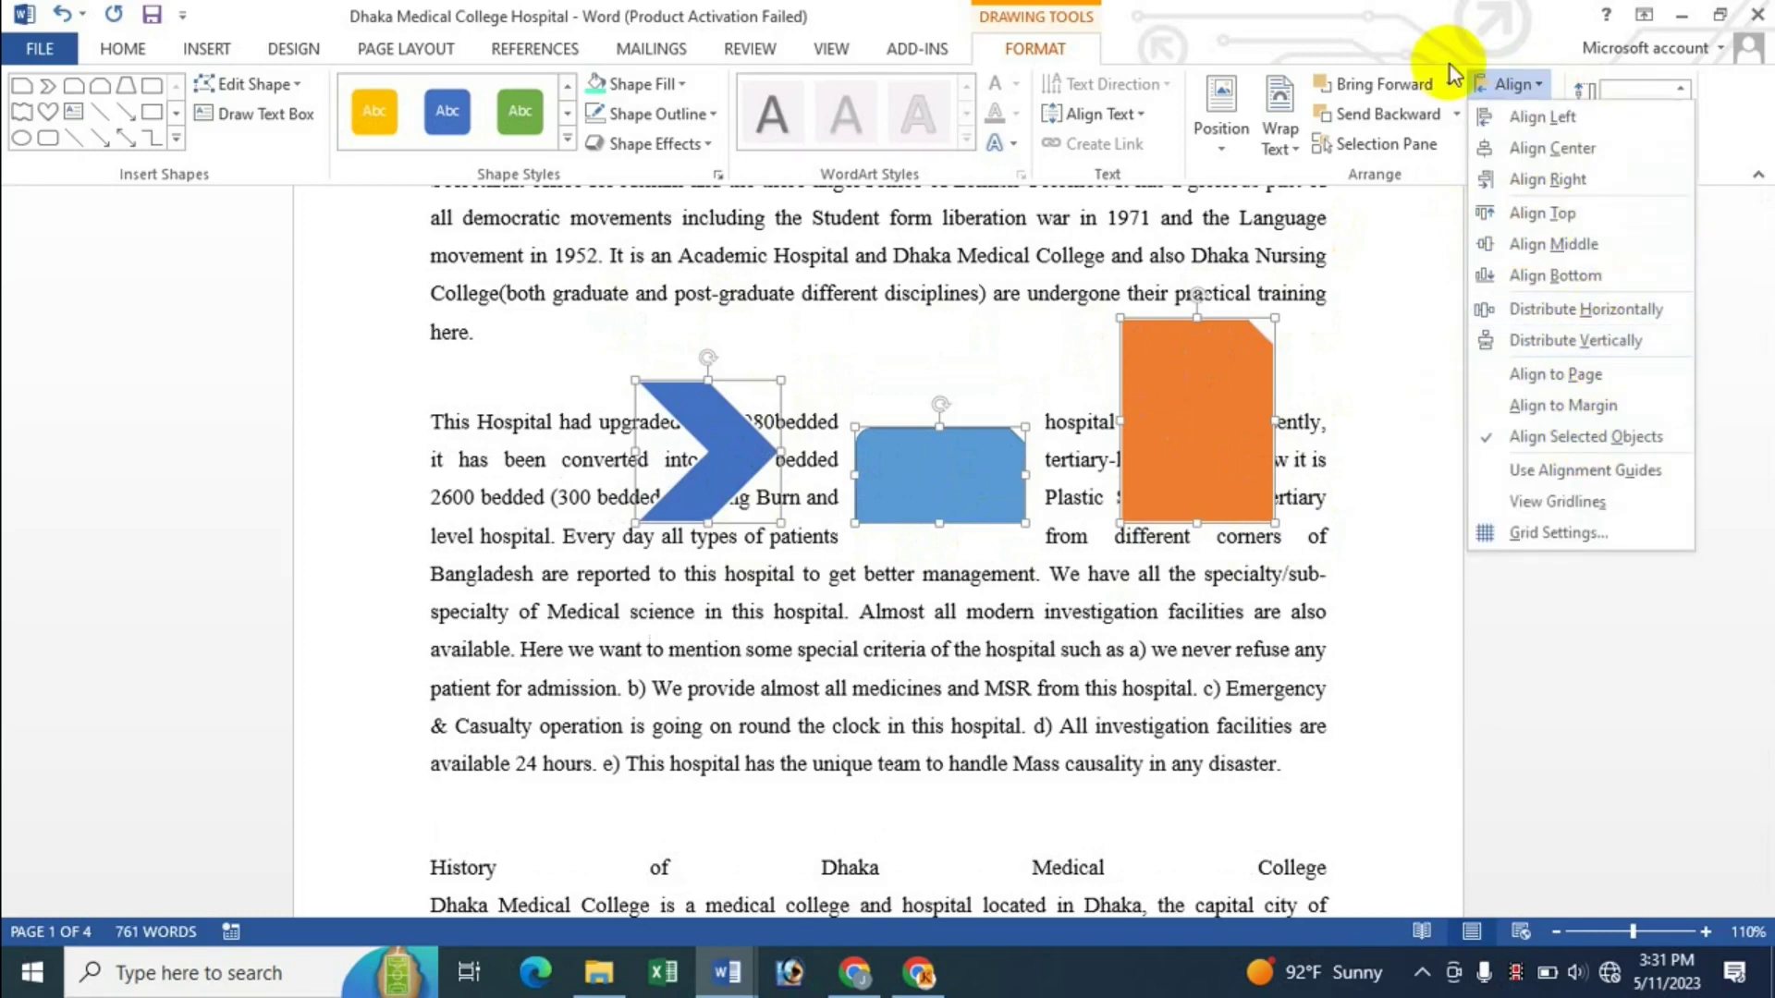
Step: Shift the shapes slightly left and nudge the blue rectangle further left
{"action": "left_click_drag", "start_coordinate": [967, 478], "coordinate": [934, 479]}
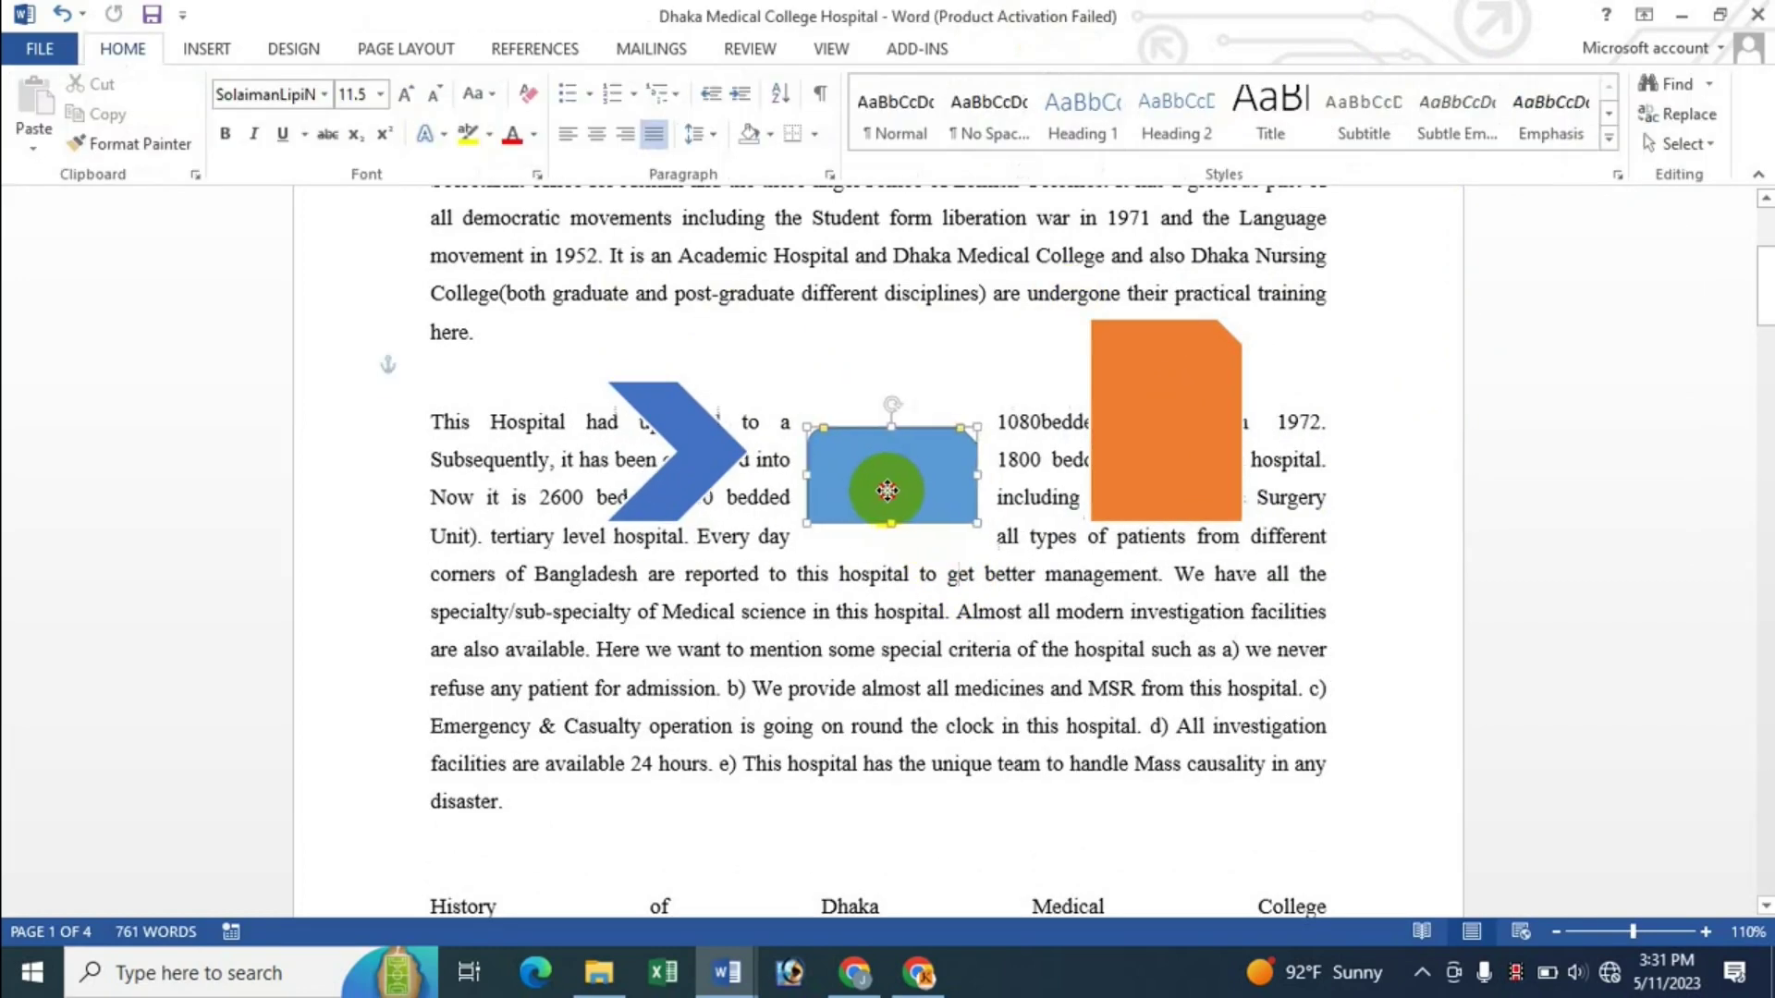
{"action": "left_click_drag", "start_coordinate": [926, 491], "coordinate": [888, 492]}
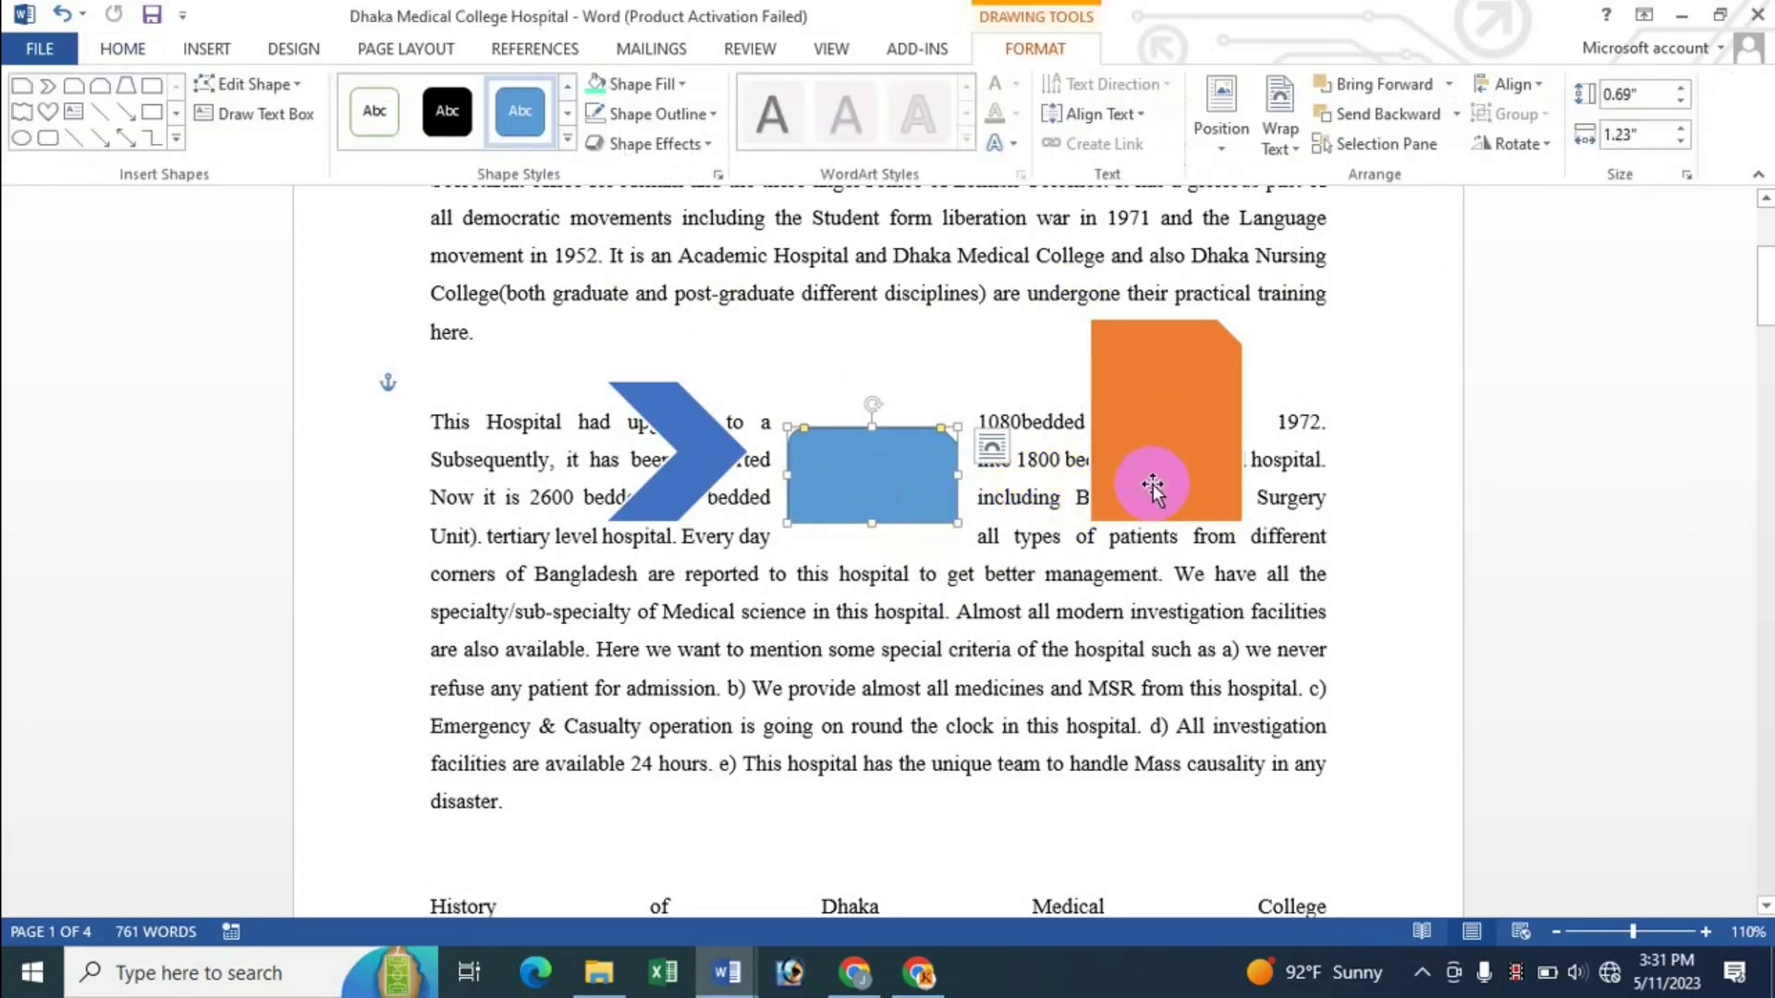
{"action": "left_click", "coordinate": [817, 477]}
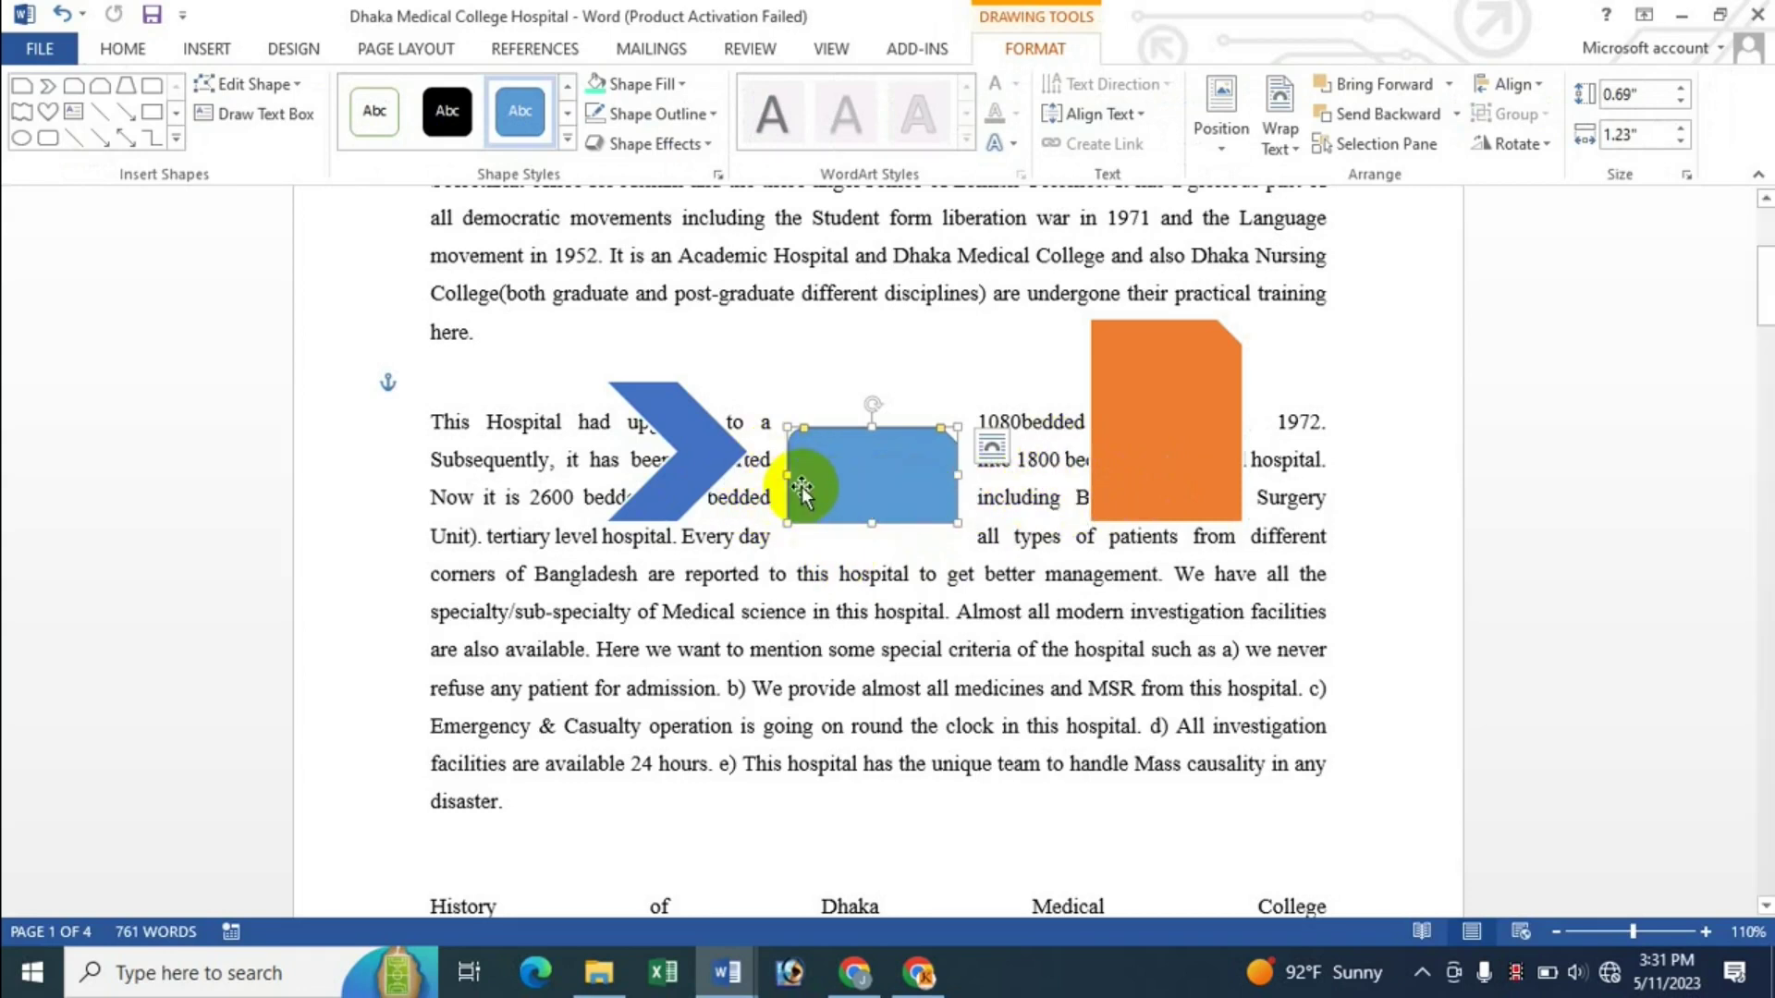
Step: Select all three shapes and apply Distribute Horizontally so they are evenly spaced
{"action": "left_click", "coordinate": [680, 453]}
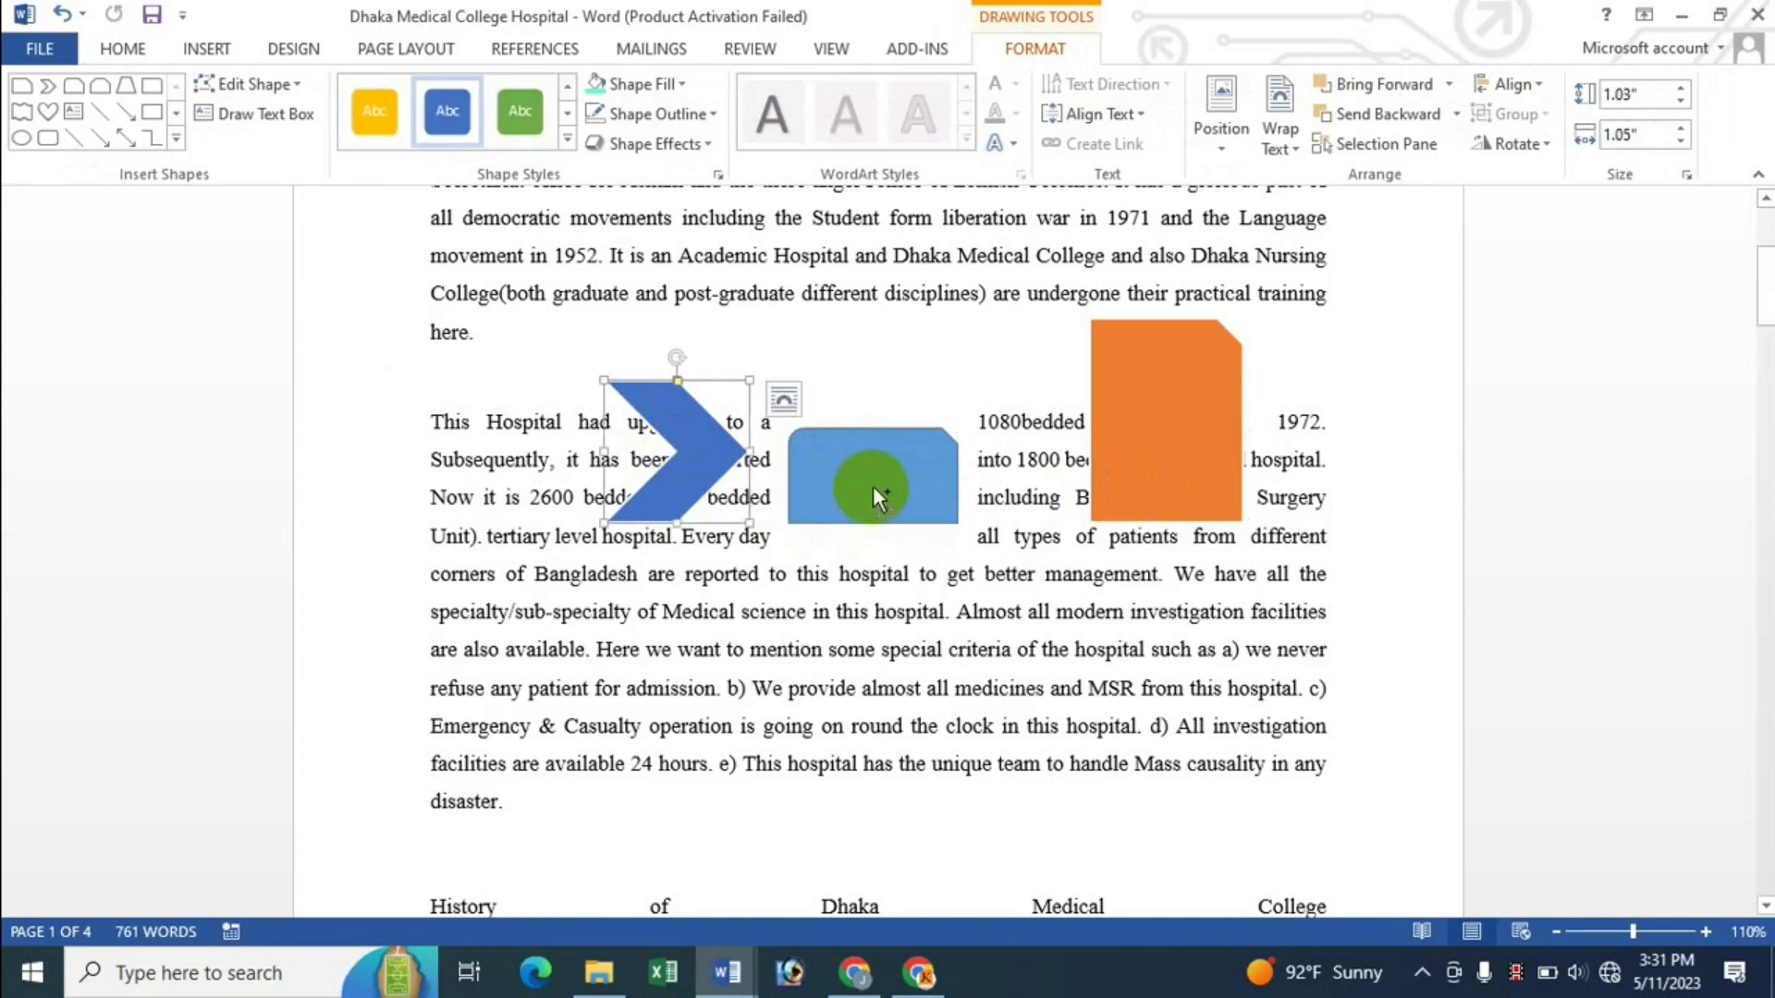
{"action": "left_click", "coordinate": [864, 475], "text": "shift"}
{"action": "left_click", "coordinate": [1176, 428], "text": "shift"}
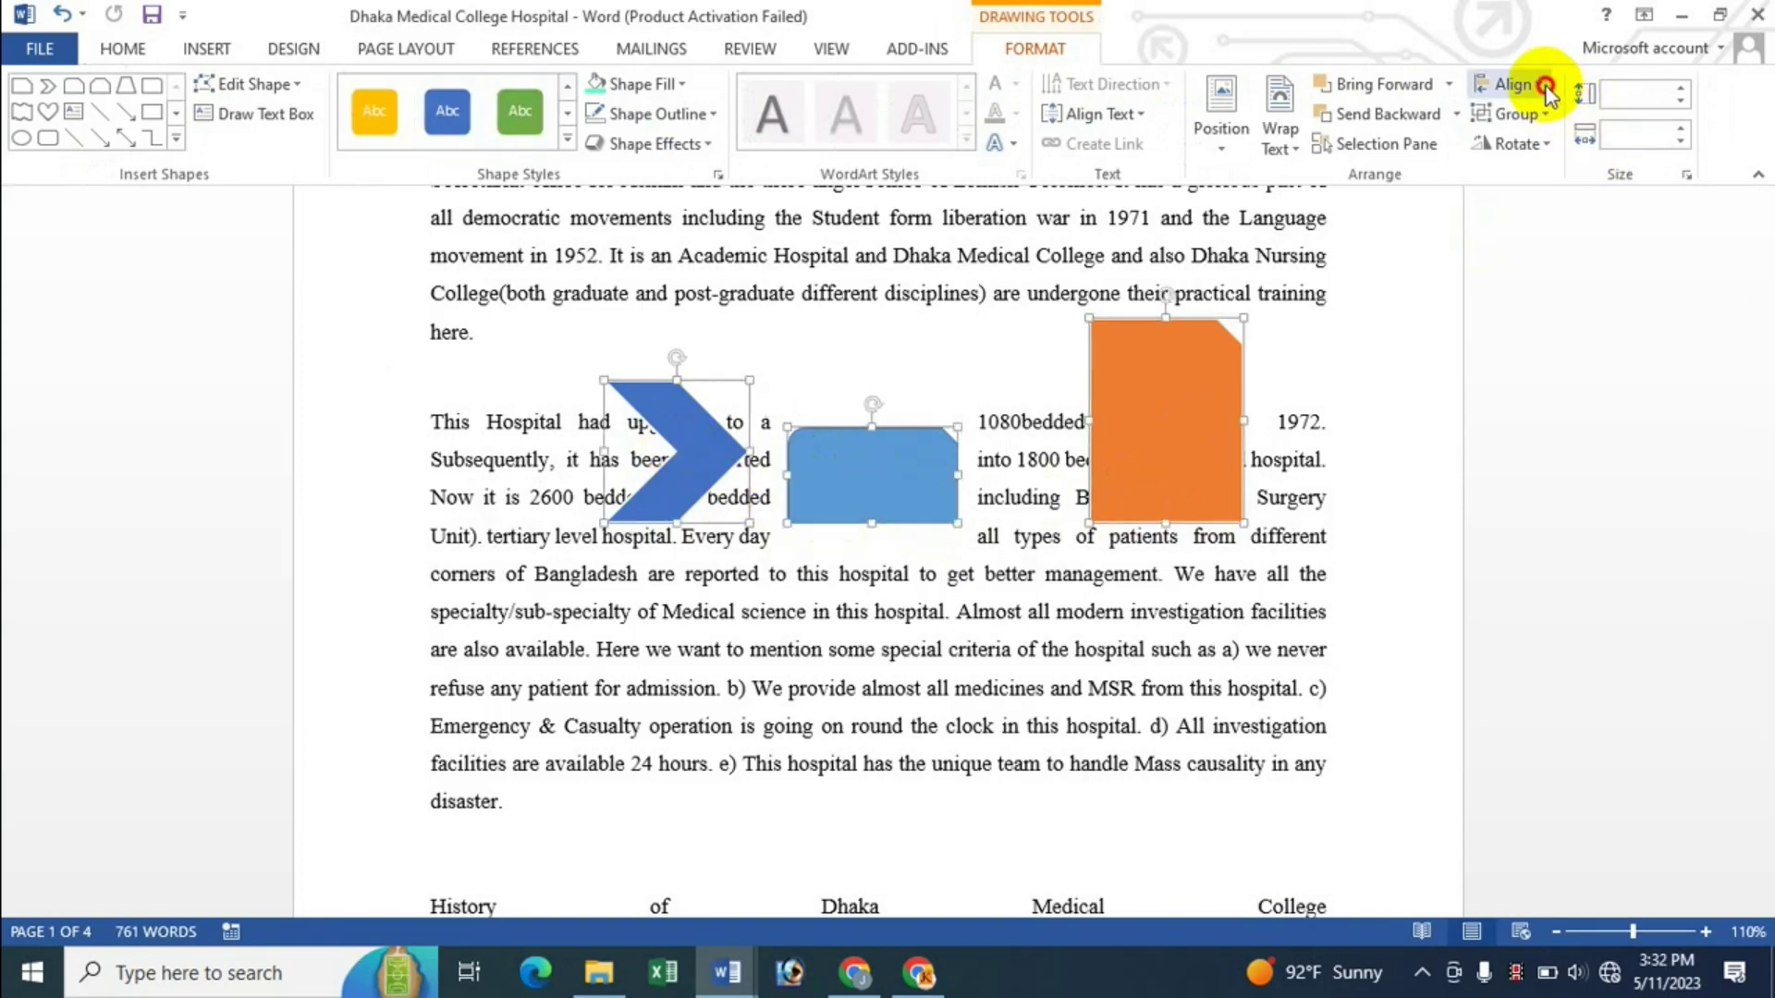
{"action": "left_click", "coordinate": [1516, 83]}
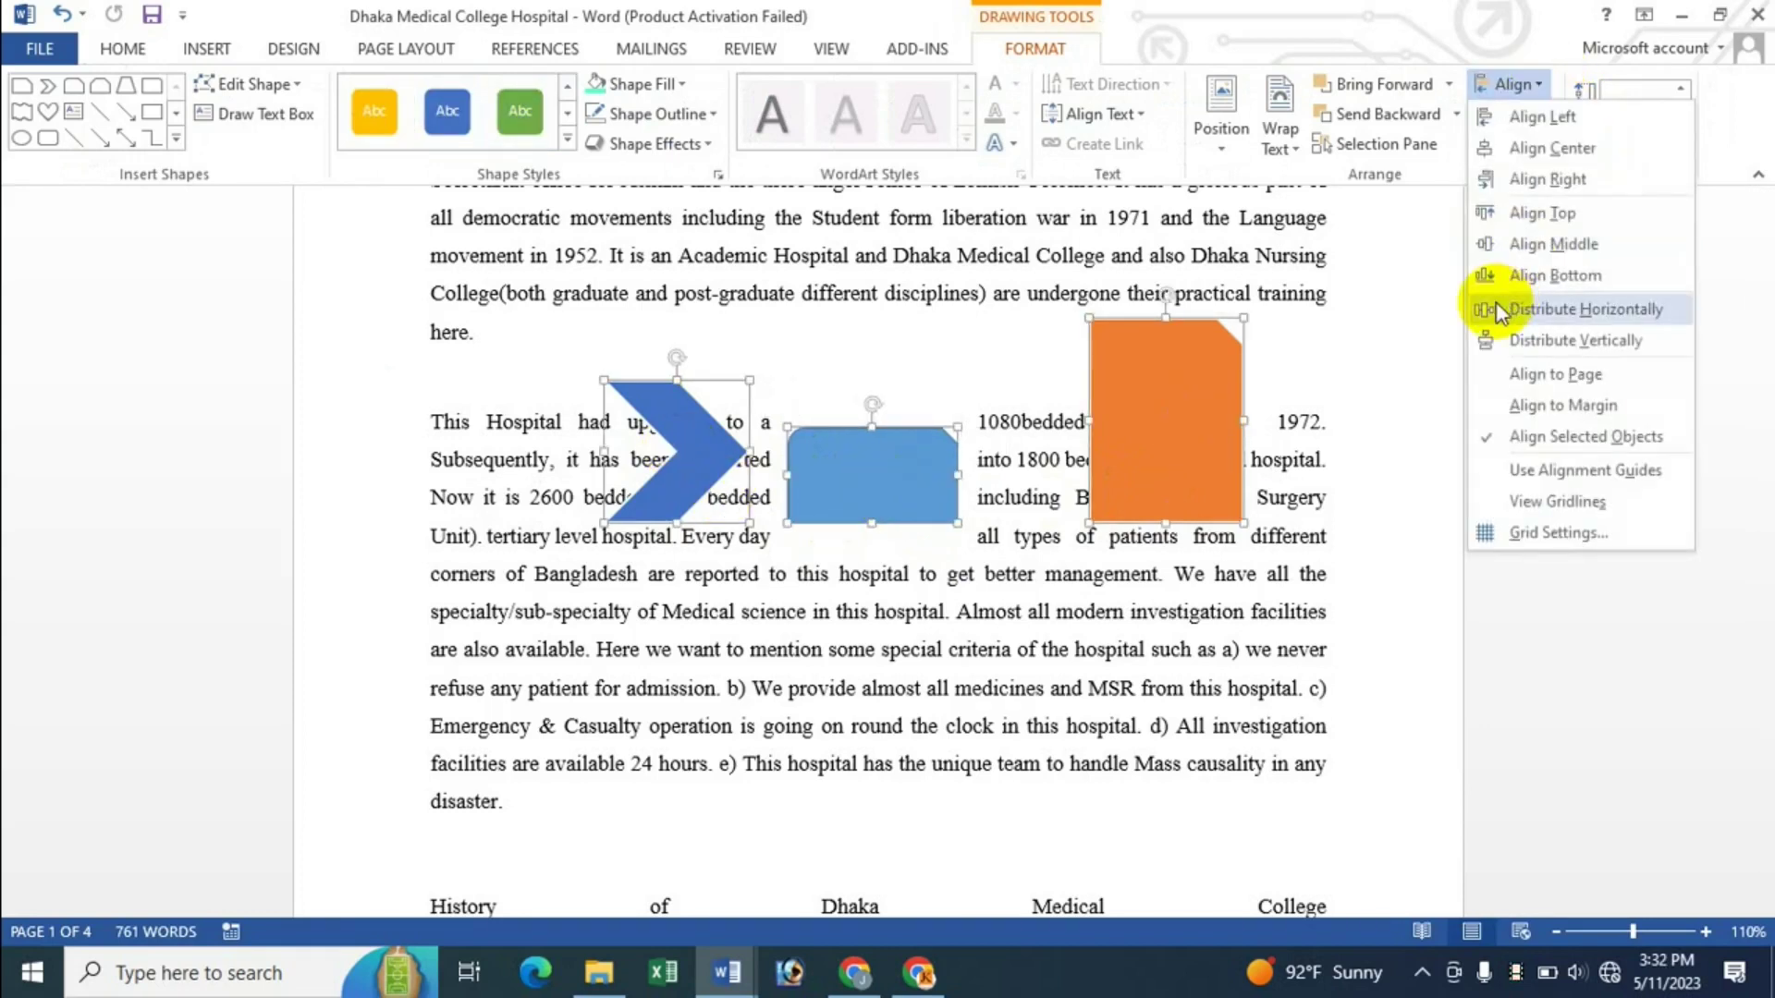
{"action": "left_click", "coordinate": [1583, 309]}
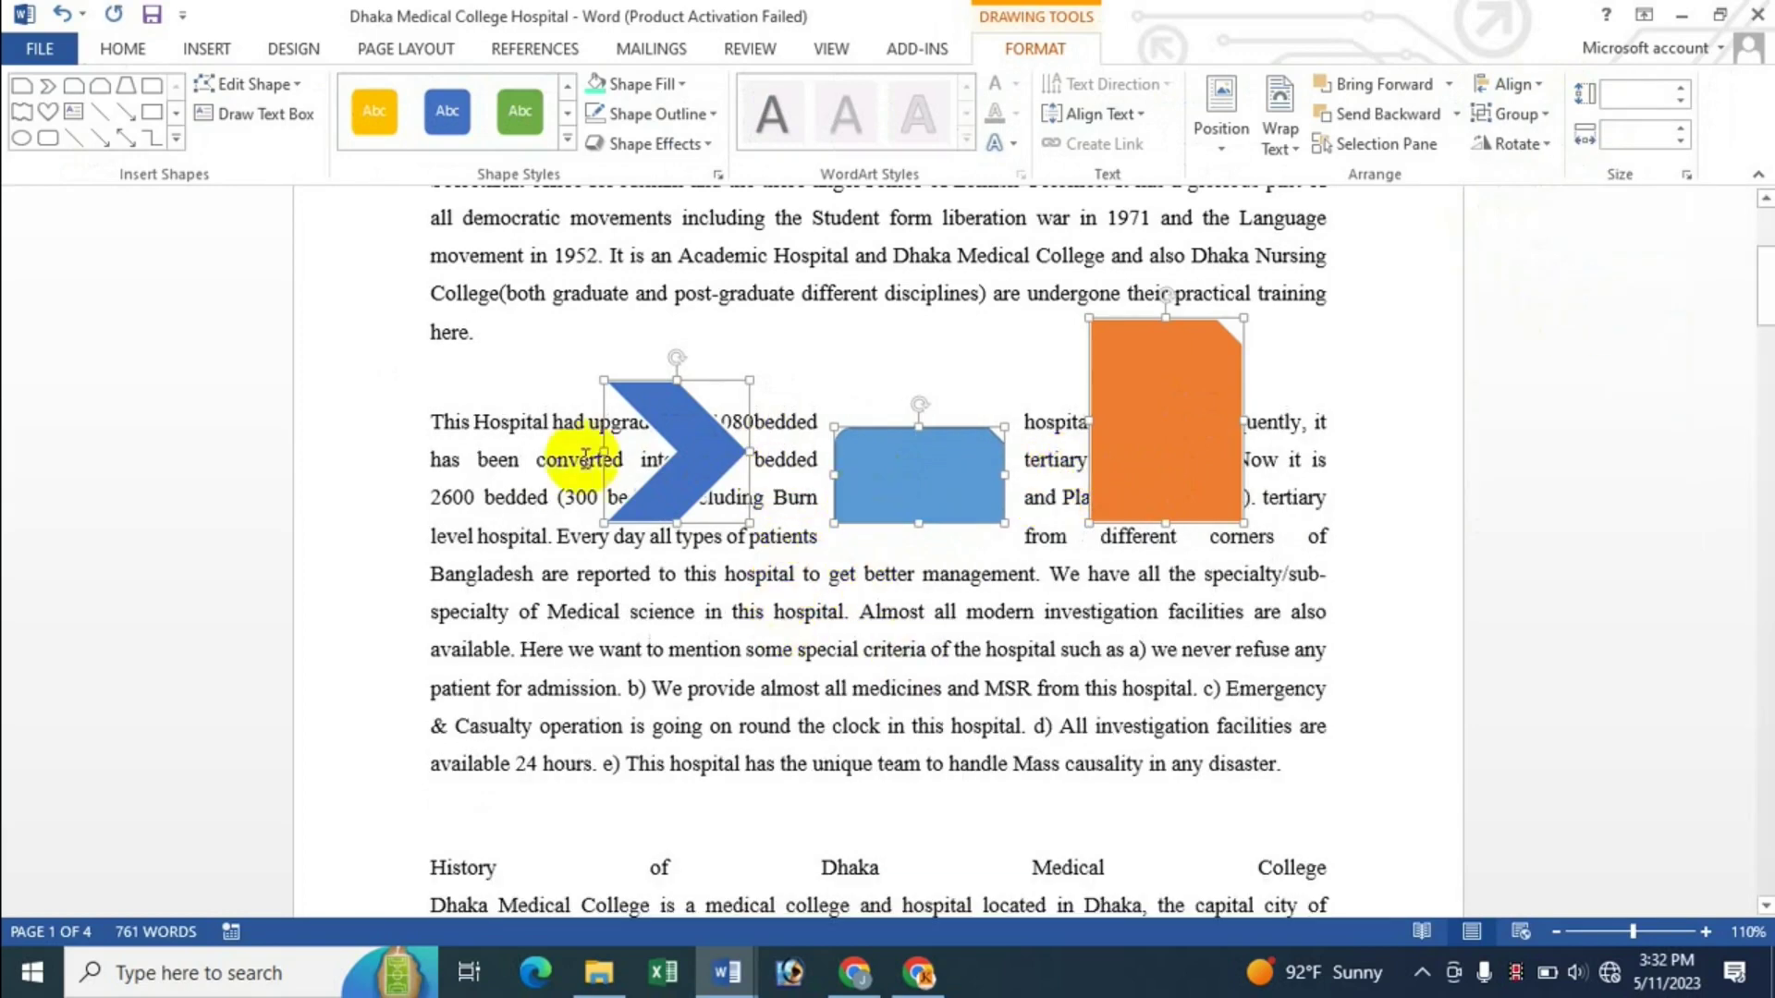
Step: Raise the shapes, then drag the blue rectangle and orange shape down-left into a column over the paragraph
{"action": "left_click_drag", "start_coordinate": [712, 436], "coordinate": [713, 356]}
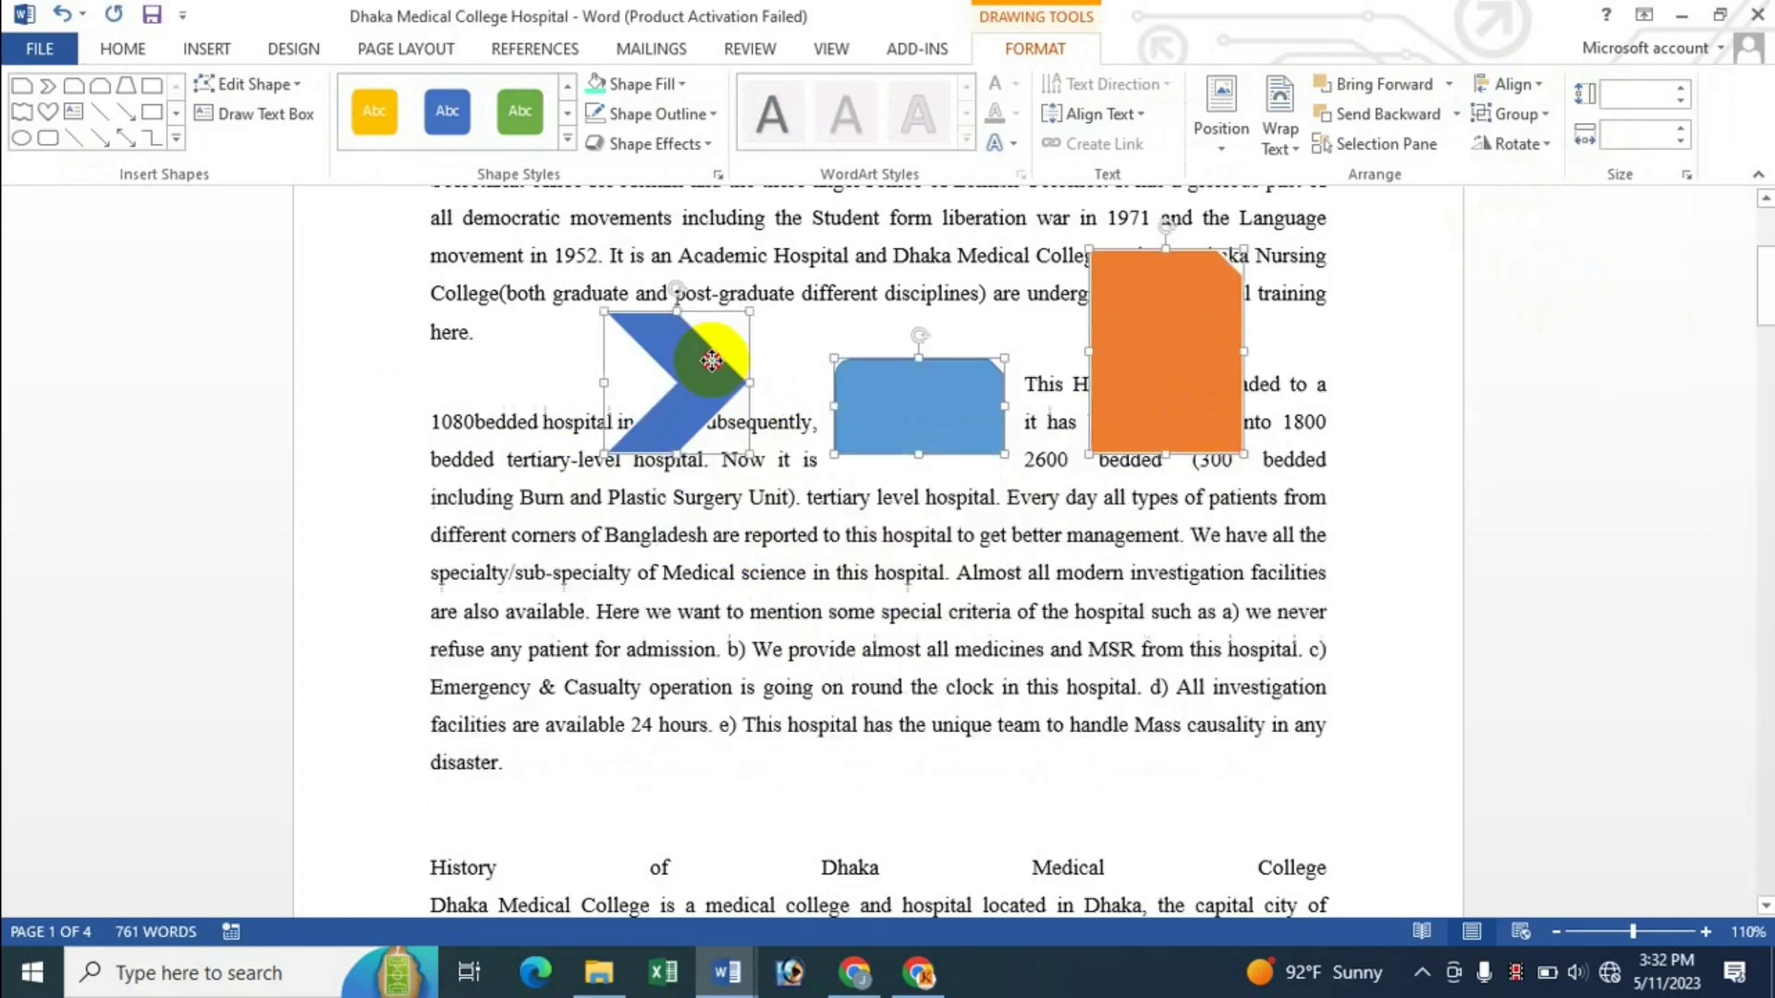
{"action": "left_click_drag", "start_coordinate": [913, 420], "coordinate": [712, 555]}
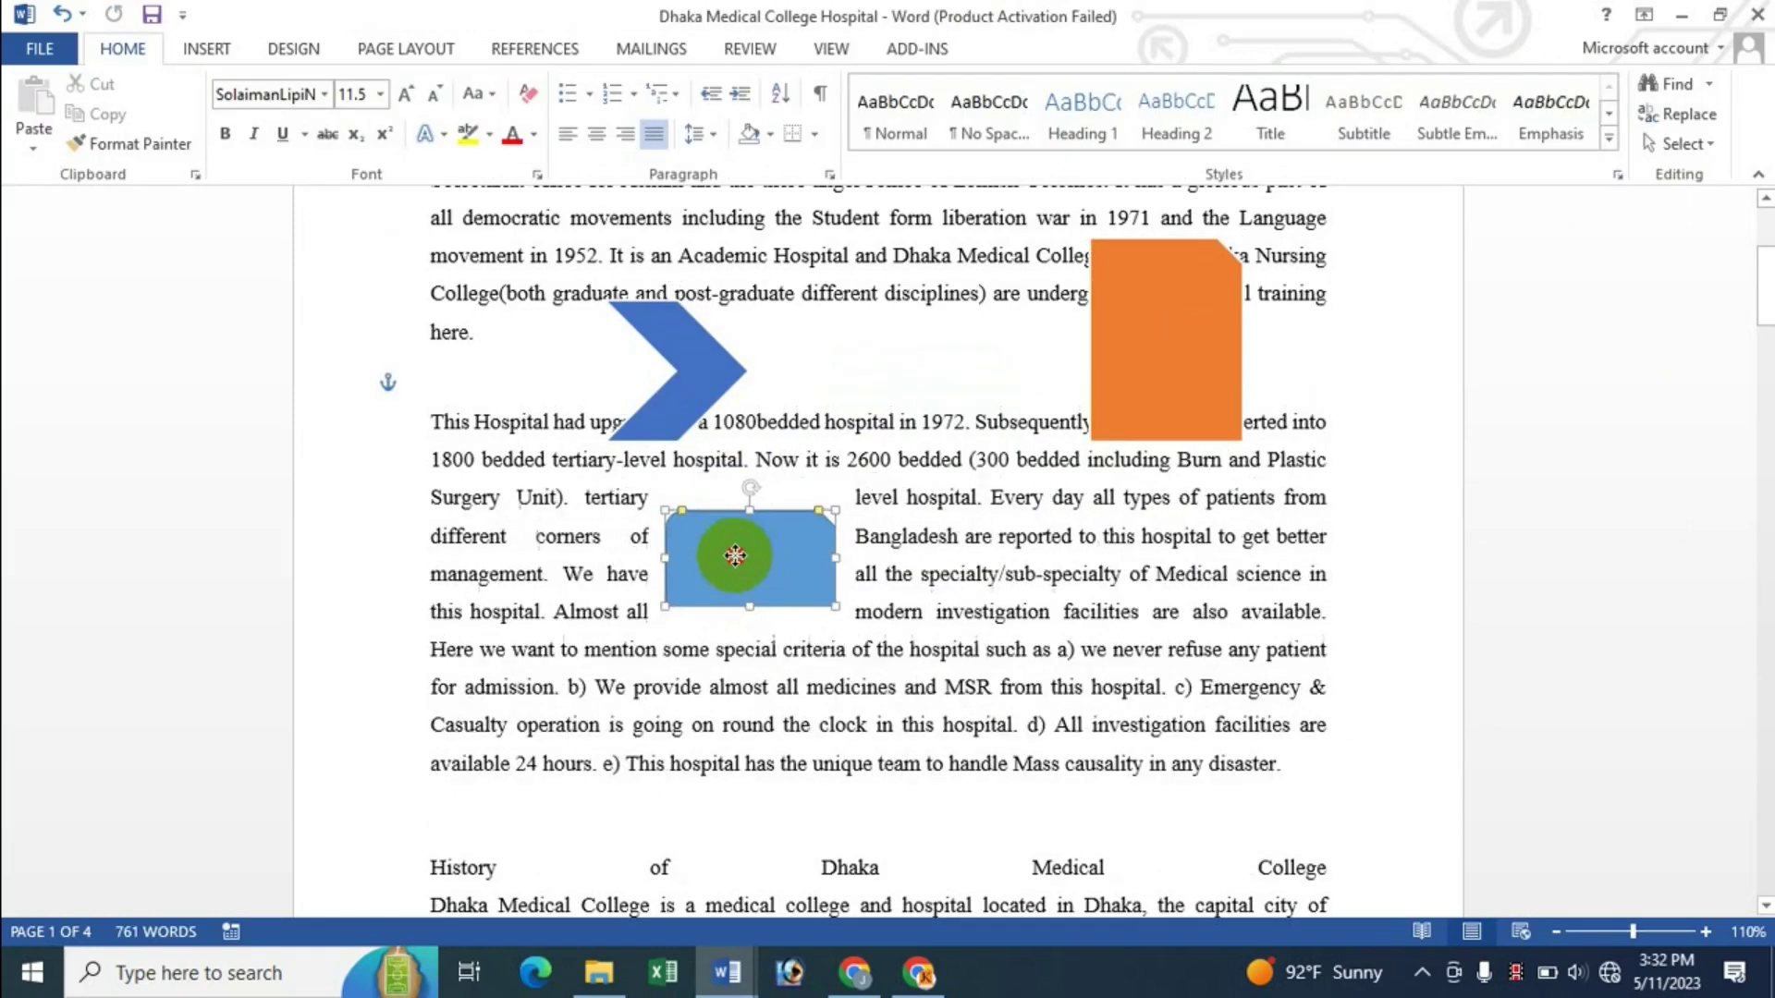
{"action": "left_click_drag", "start_coordinate": [1214, 327], "coordinate": [724, 771]}
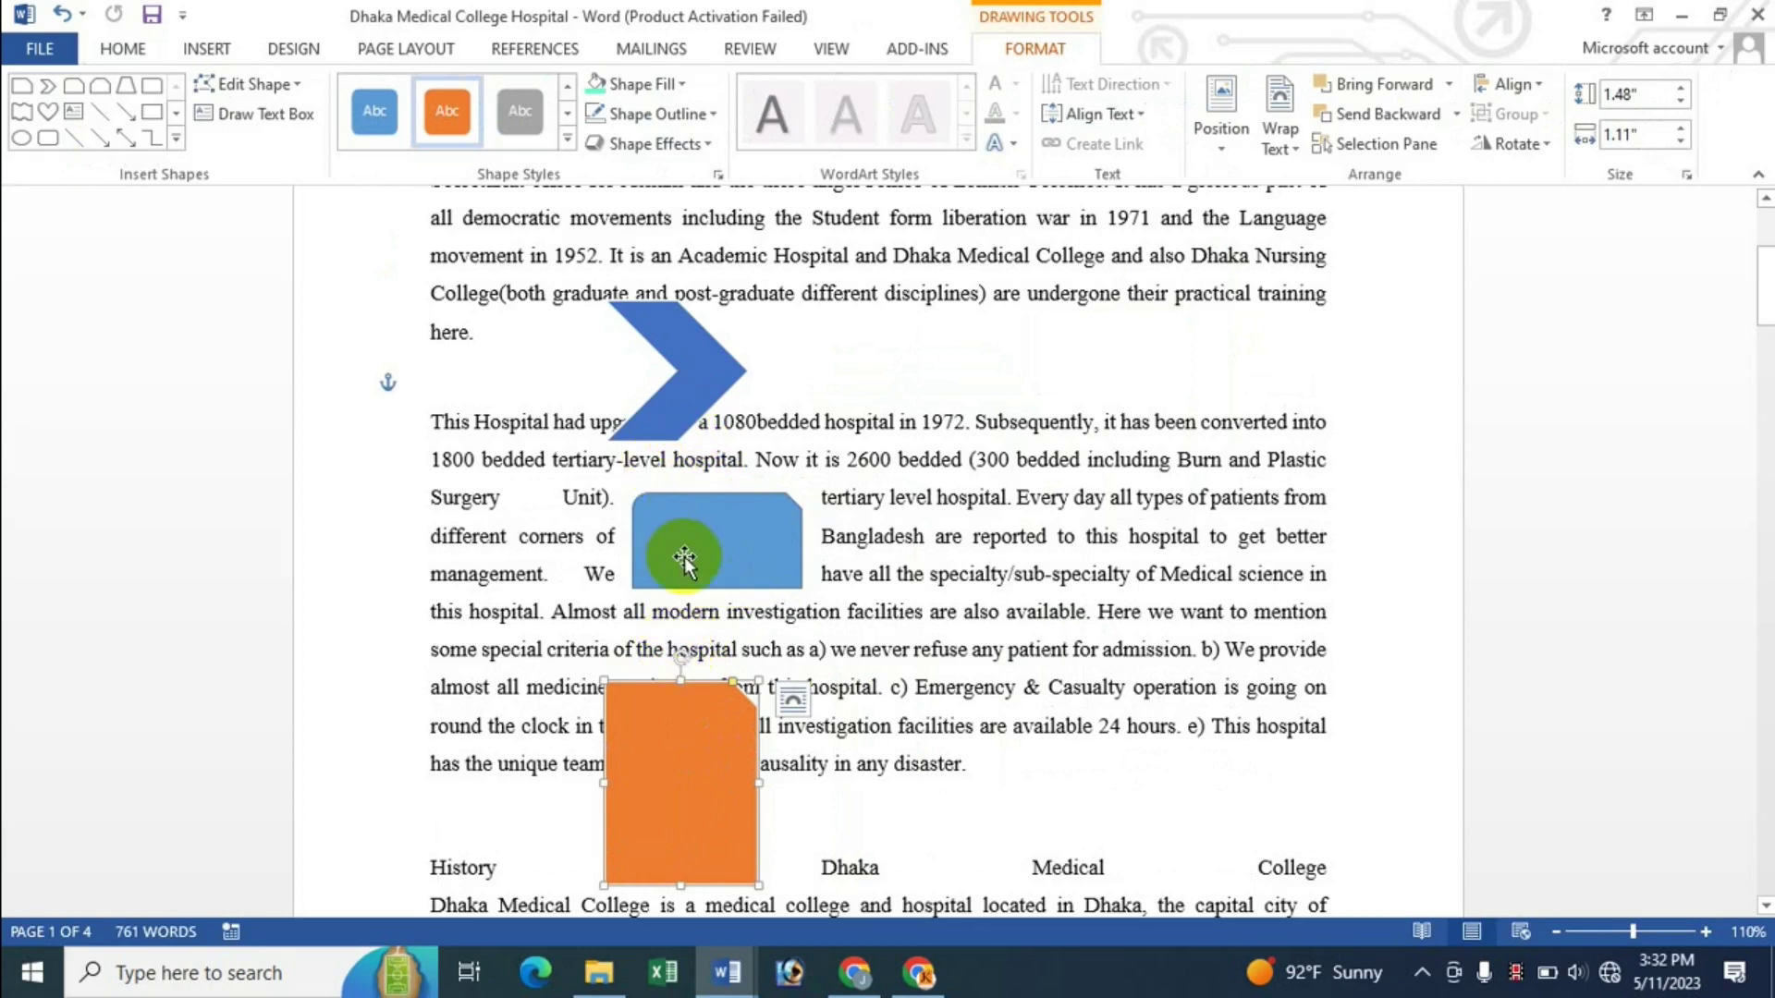
Step: Select the chevron, blue rectangle and orange shape and apply Distribute Vertically
{"action": "left_click", "coordinate": [689, 379]}
{"action": "left_click", "coordinate": [769, 527], "text": "shift"}
{"action": "left_click", "coordinate": [713, 713], "text": "shift"}
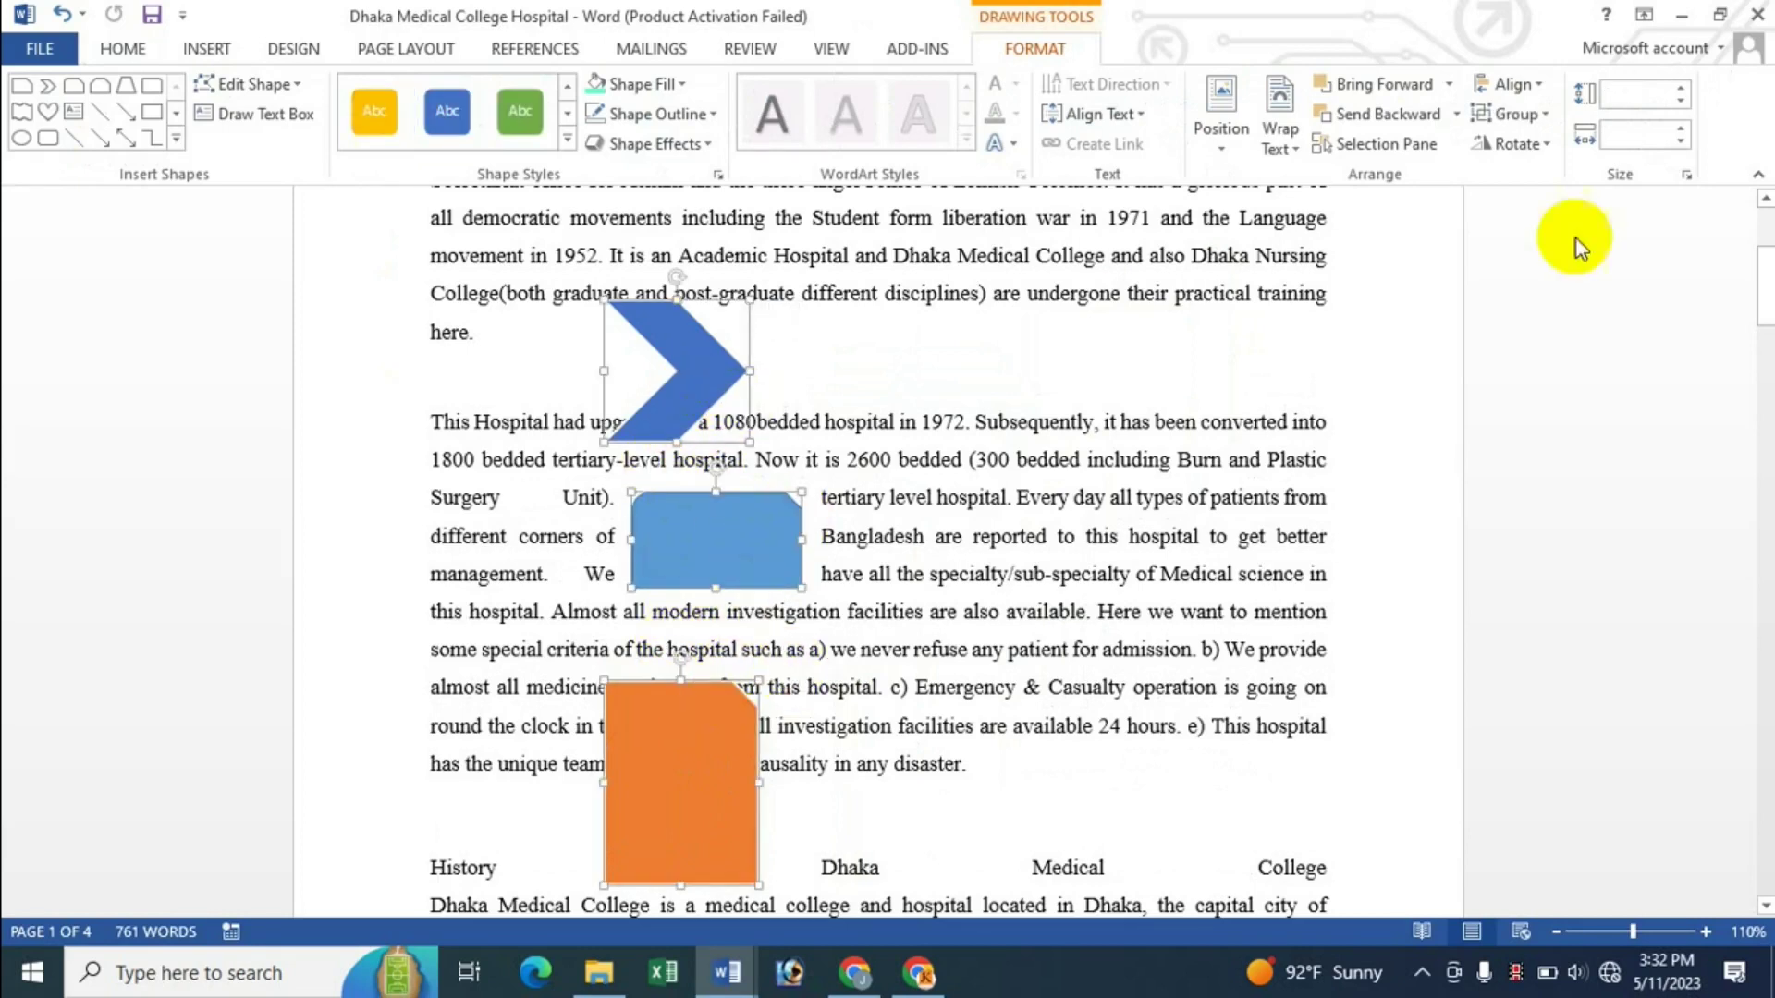
{"action": "left_click", "coordinate": [1513, 84]}
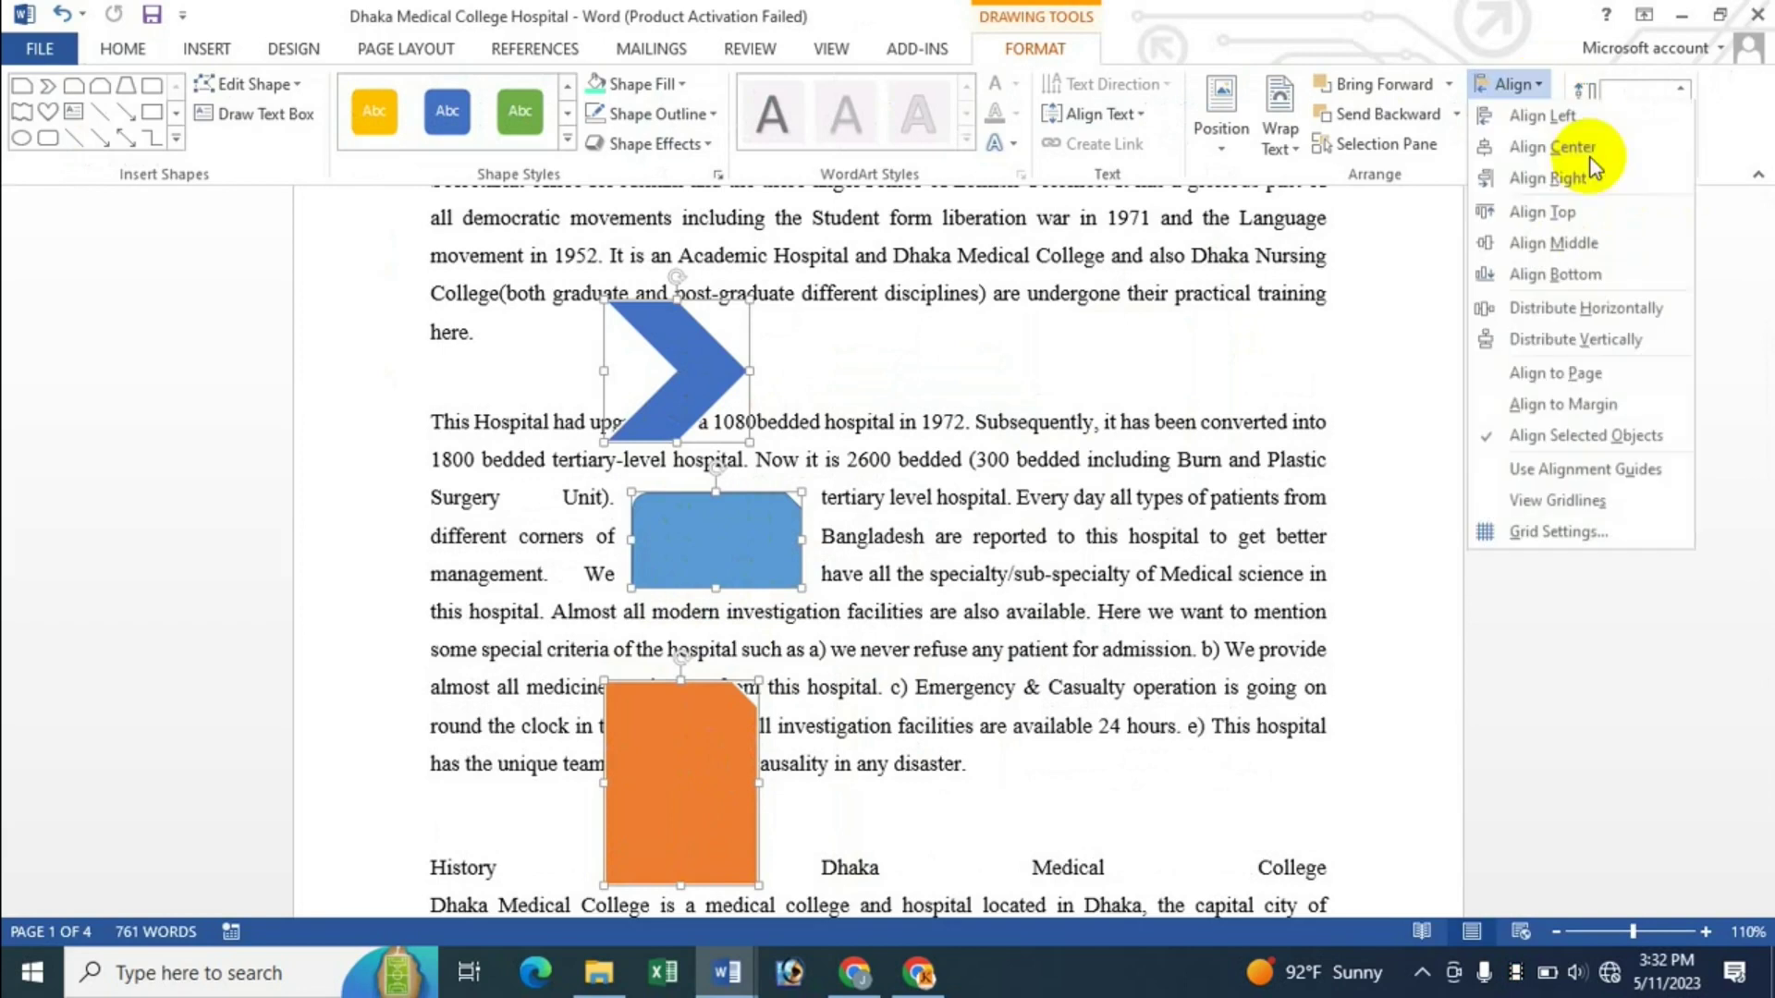
{"action": "left_click", "coordinate": [1576, 344]}
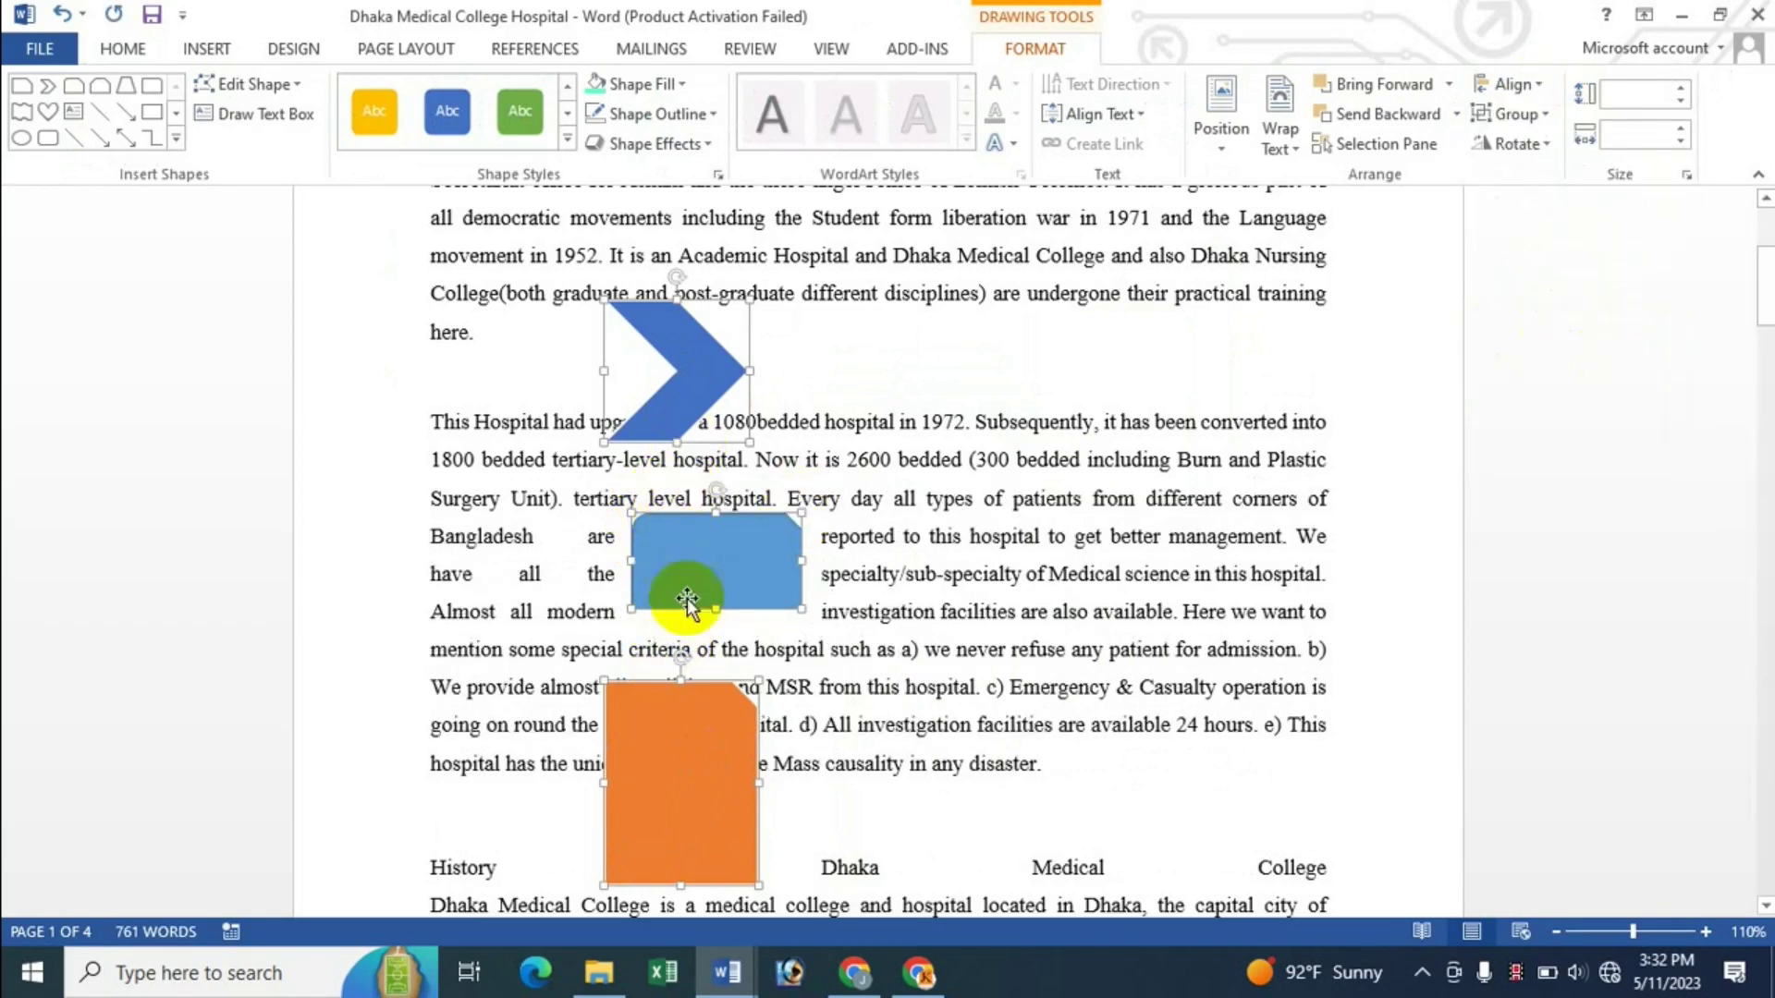
{"action": "left_click", "coordinate": [728, 695]}
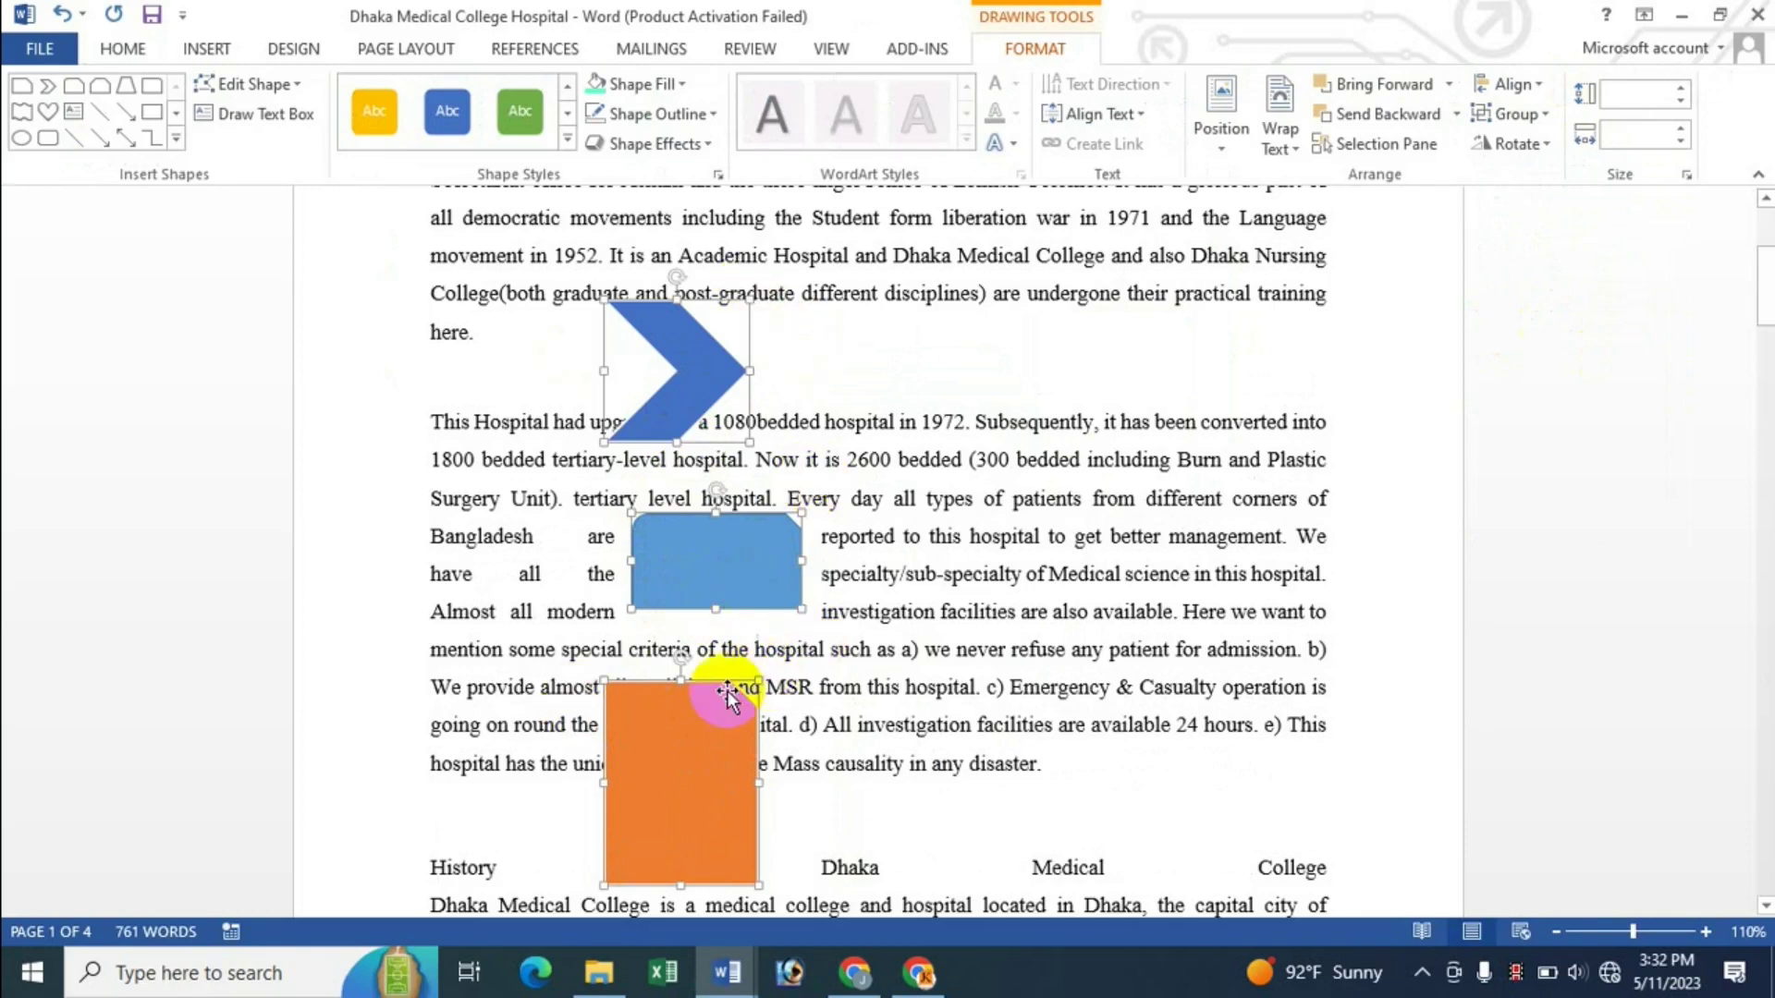
{"action": "left_click", "coordinate": [1517, 85]}
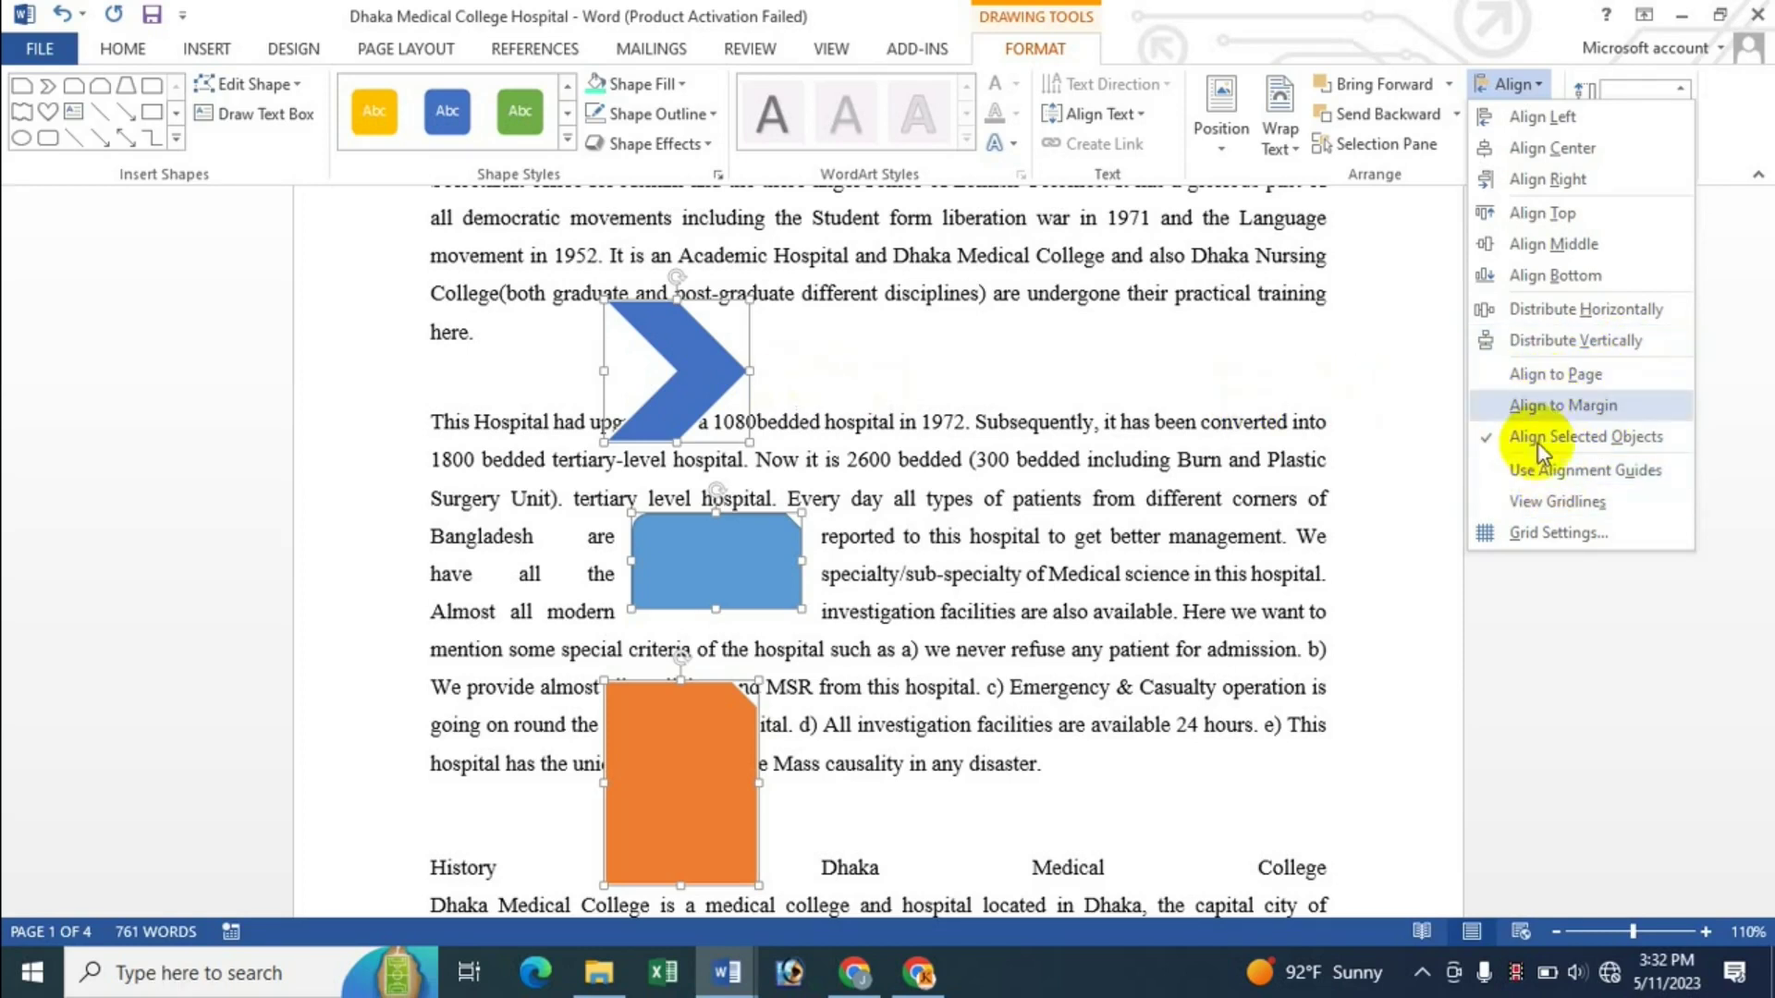
{"action": "left_click", "coordinate": [1557, 501]}
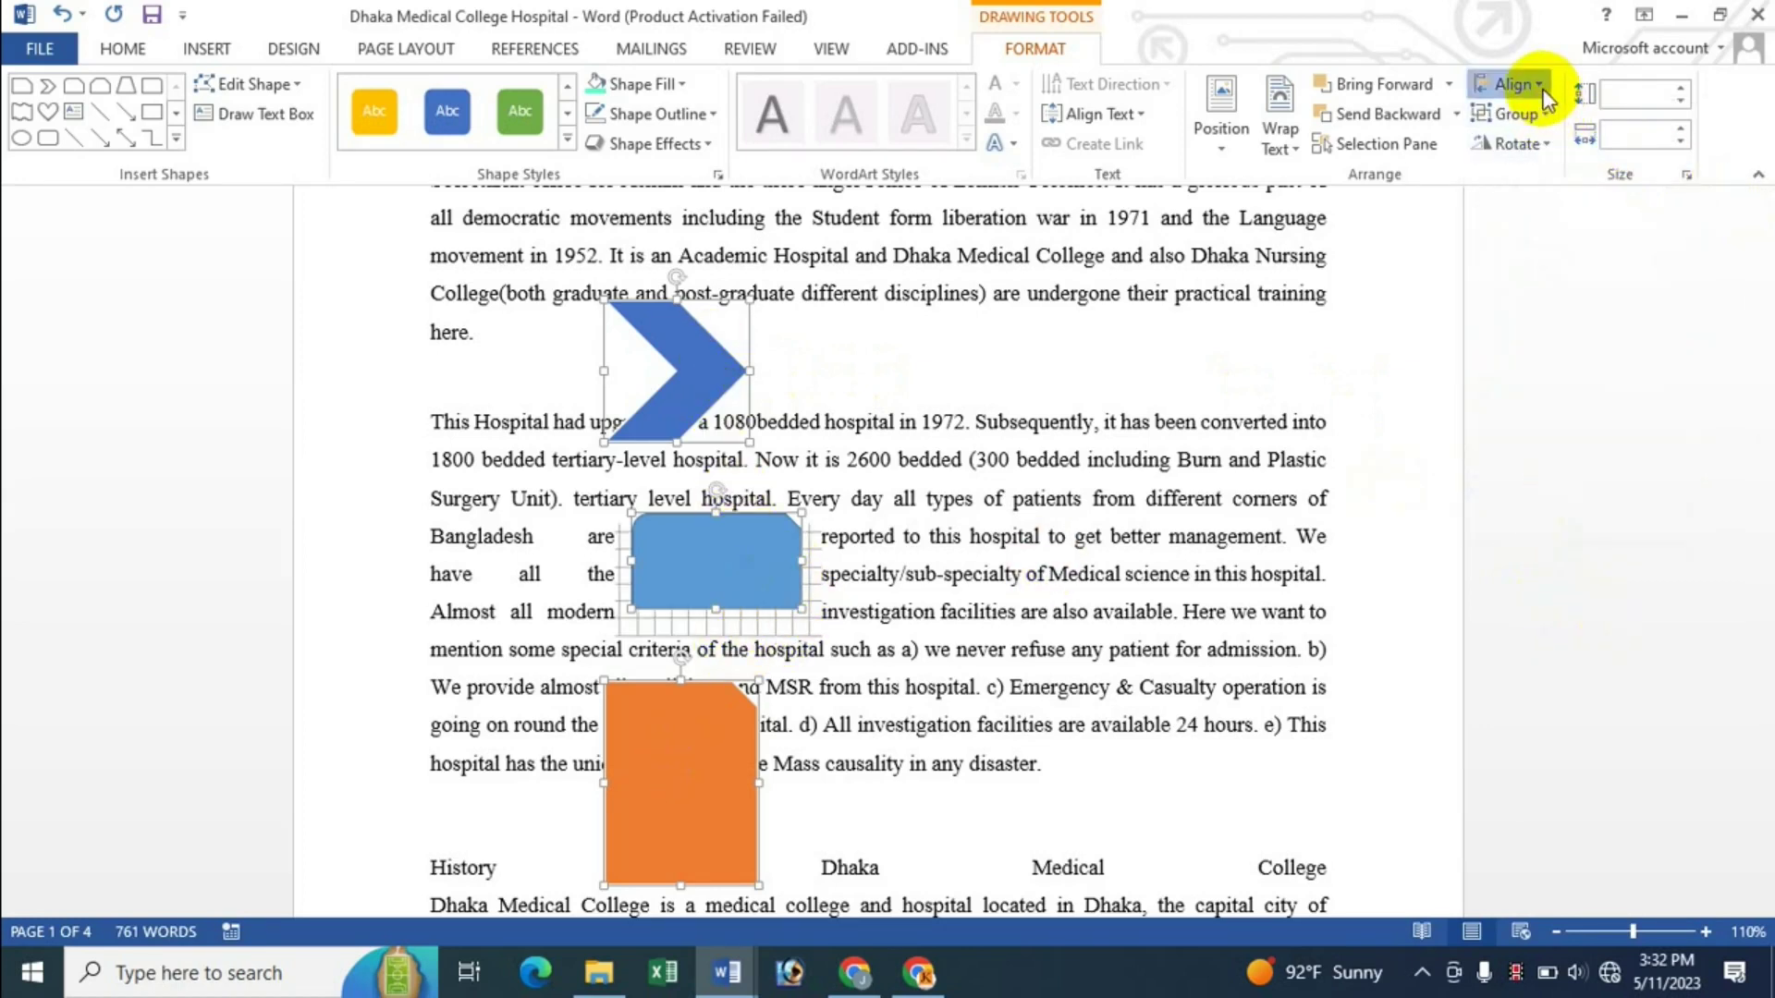
{"action": "left_click", "coordinate": [1512, 84]}
{"action": "left_click", "coordinate": [1559, 504]}
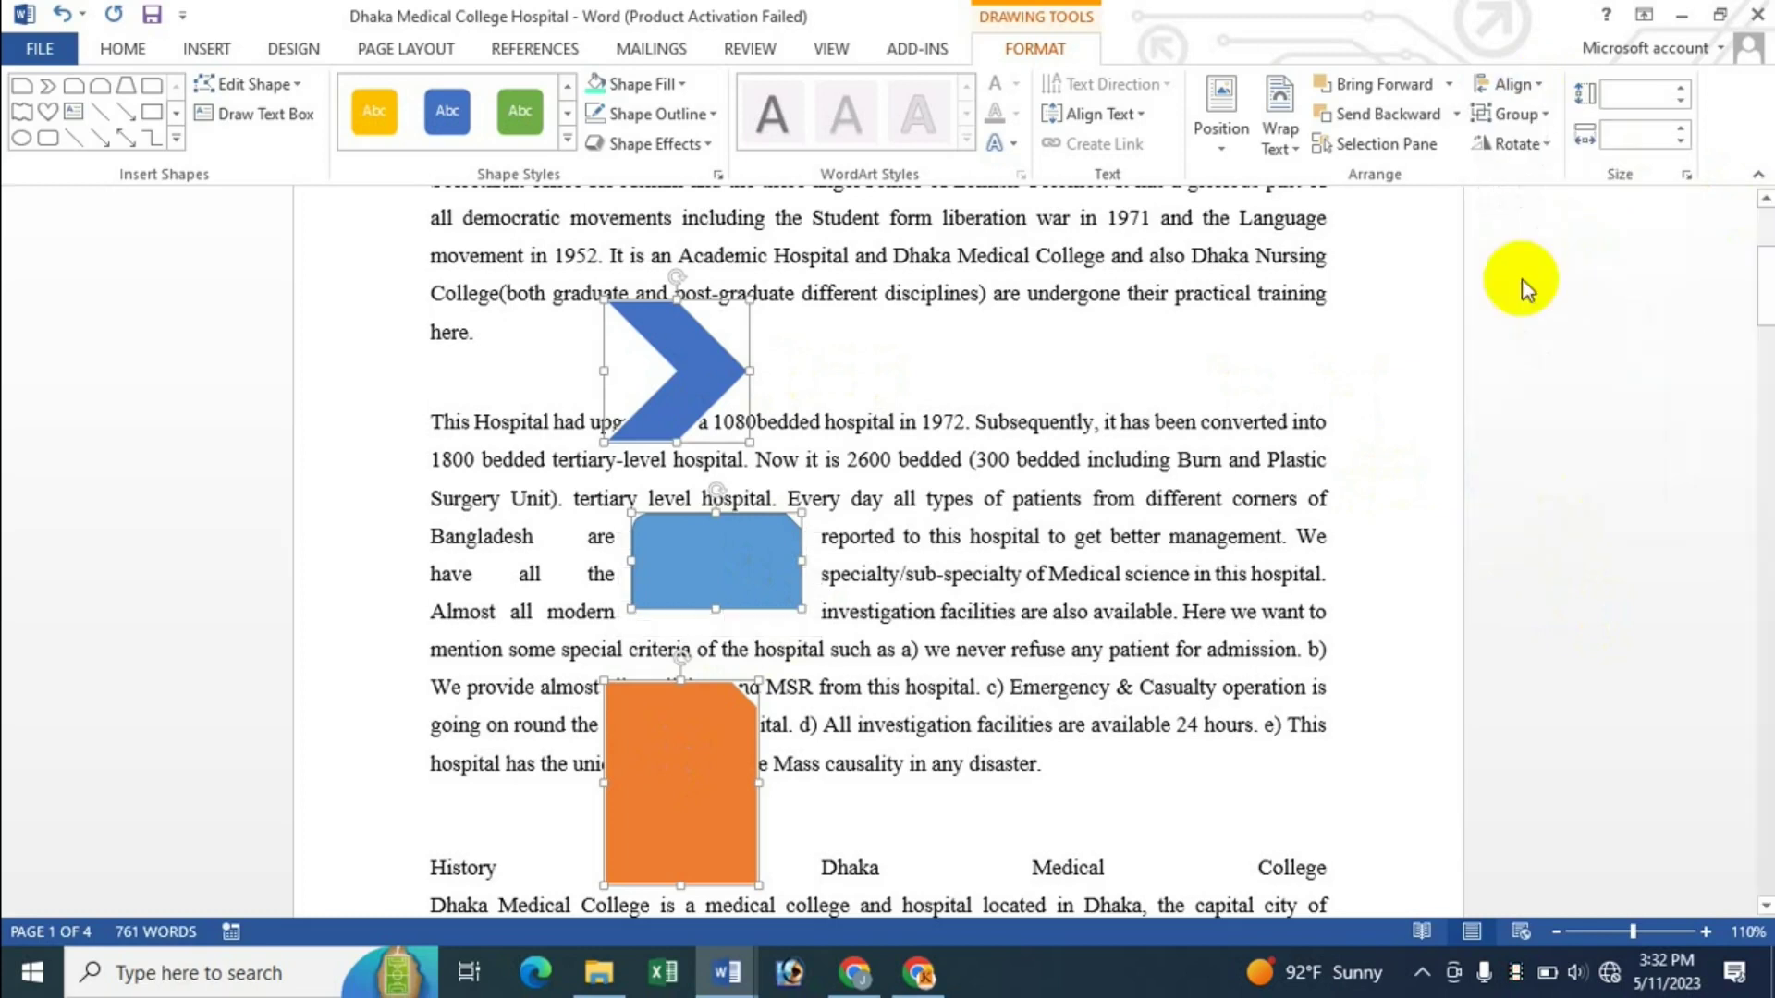
{"action": "left_click", "coordinate": [1517, 85]}
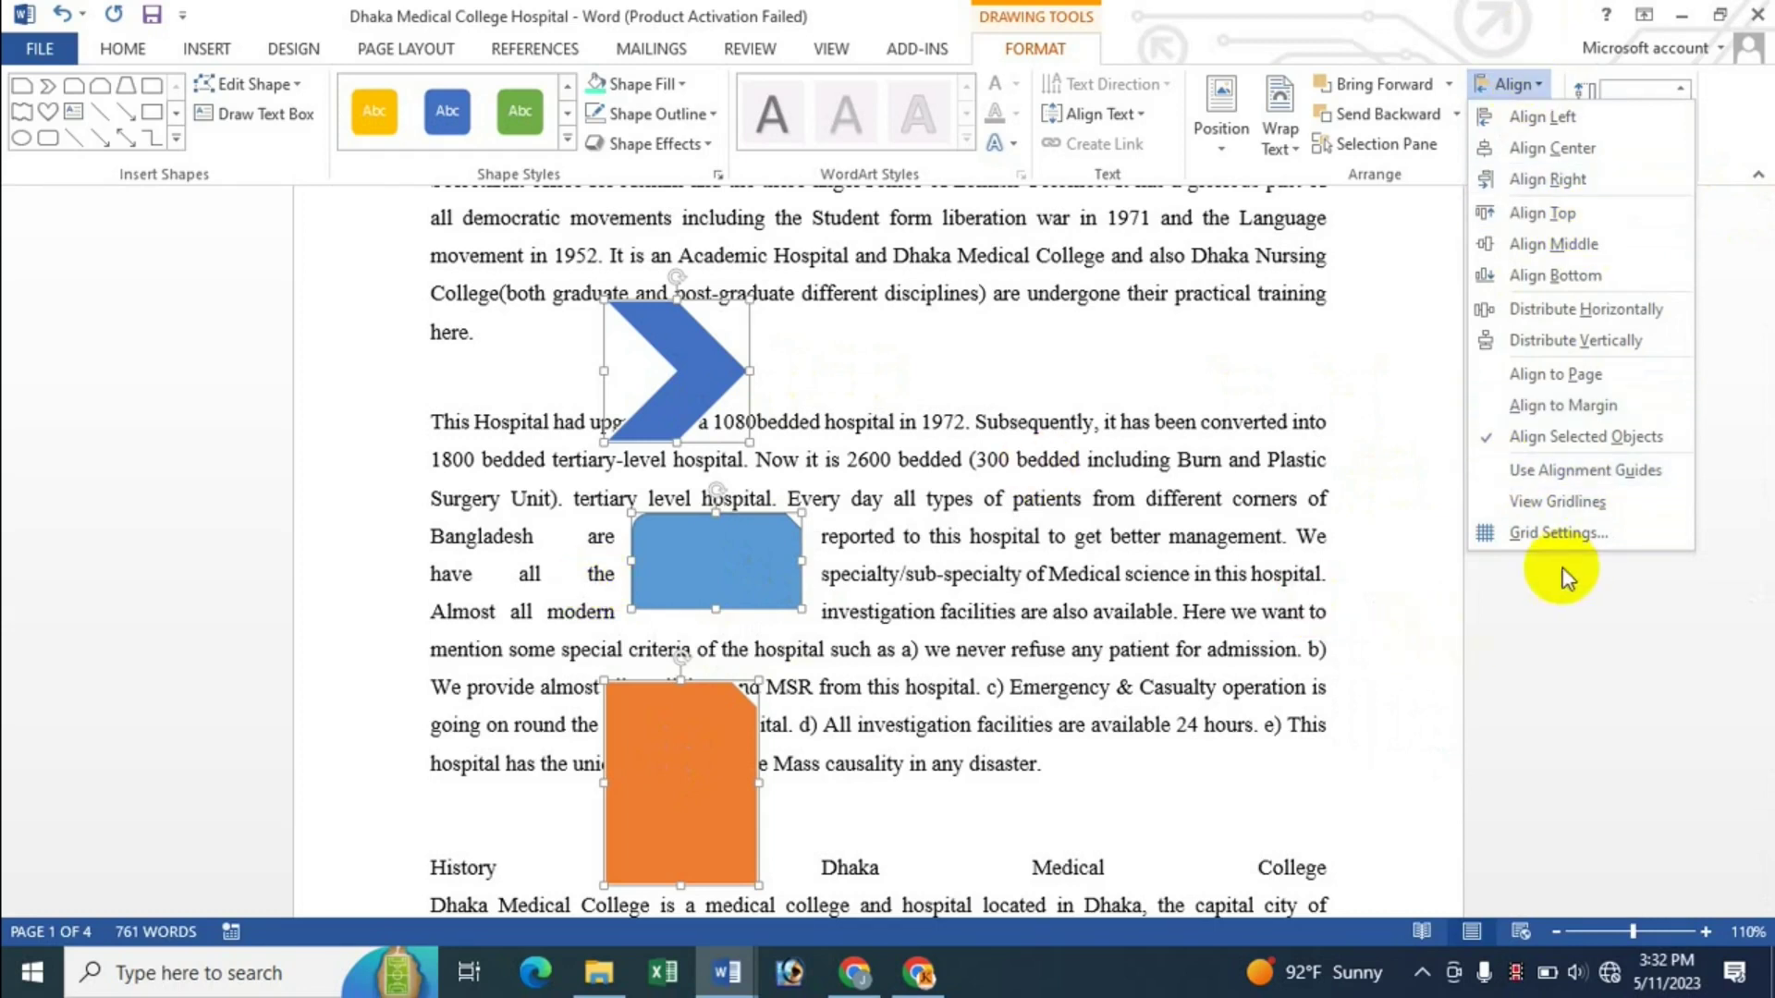
{"action": "left_click", "coordinate": [1429, 18]}
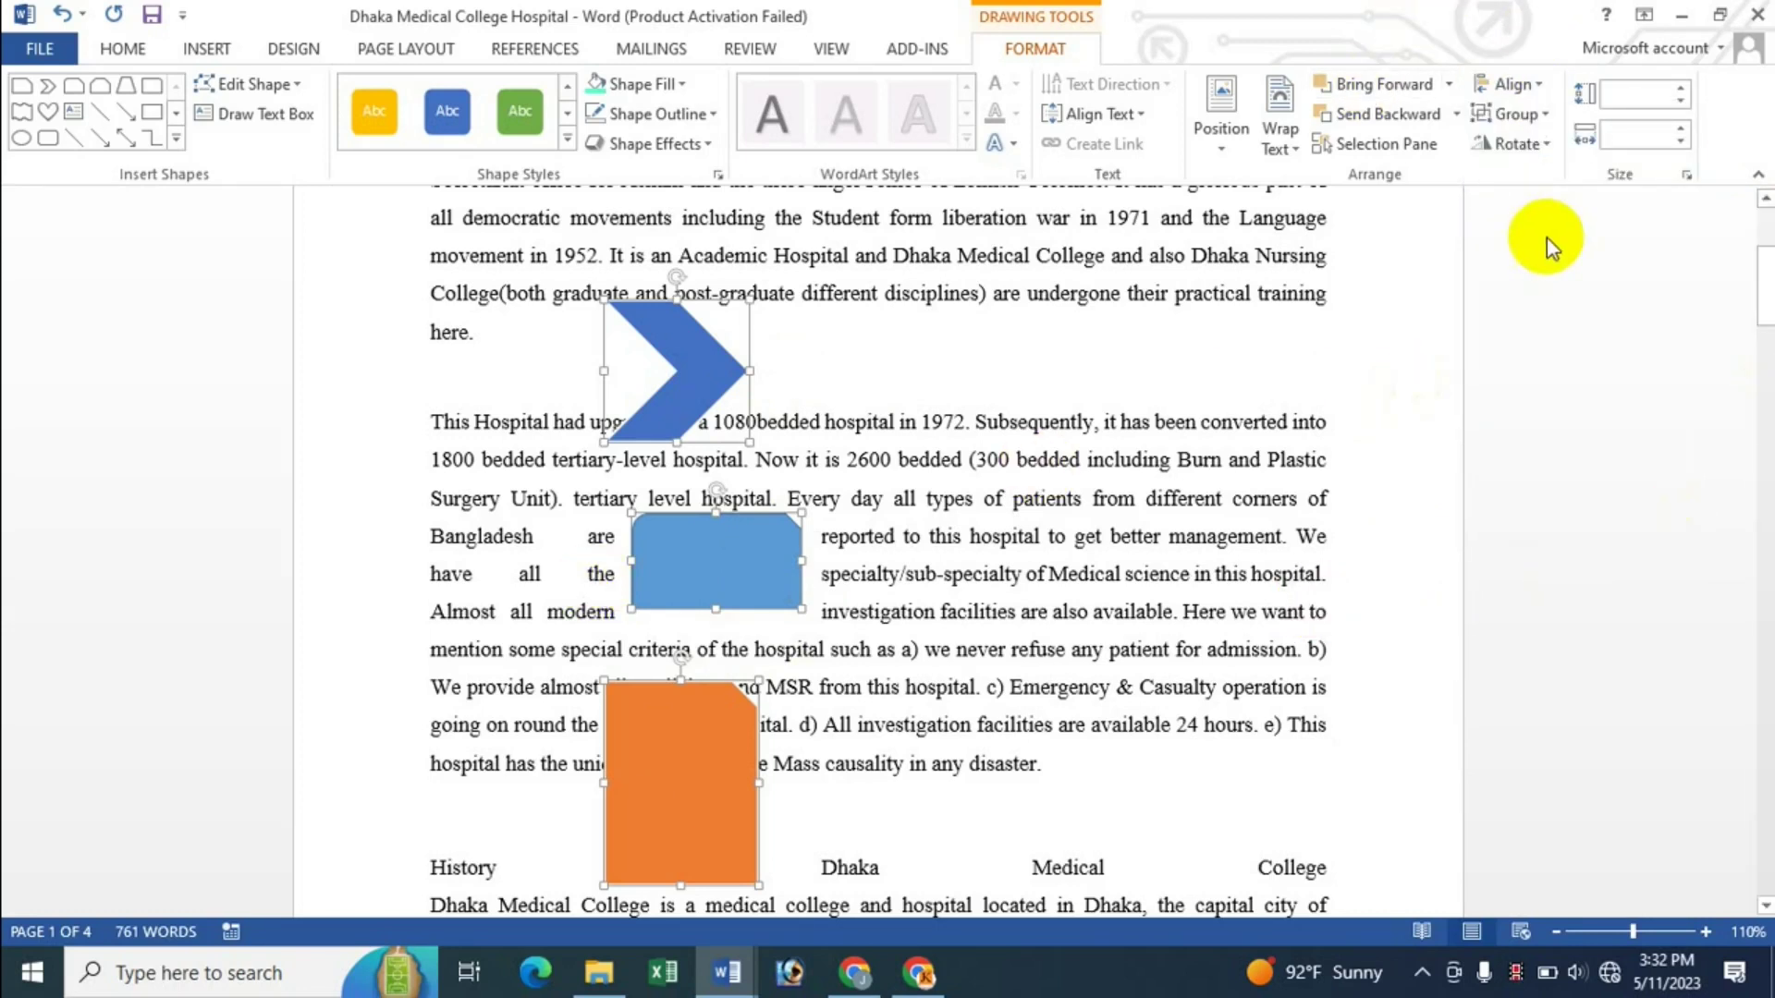
Step: Select the blue rectangle, nudge it slightly, and check the Rotate options without applying any
{"action": "left_click", "coordinate": [969, 534]}
{"action": "left_click", "coordinate": [729, 552]}
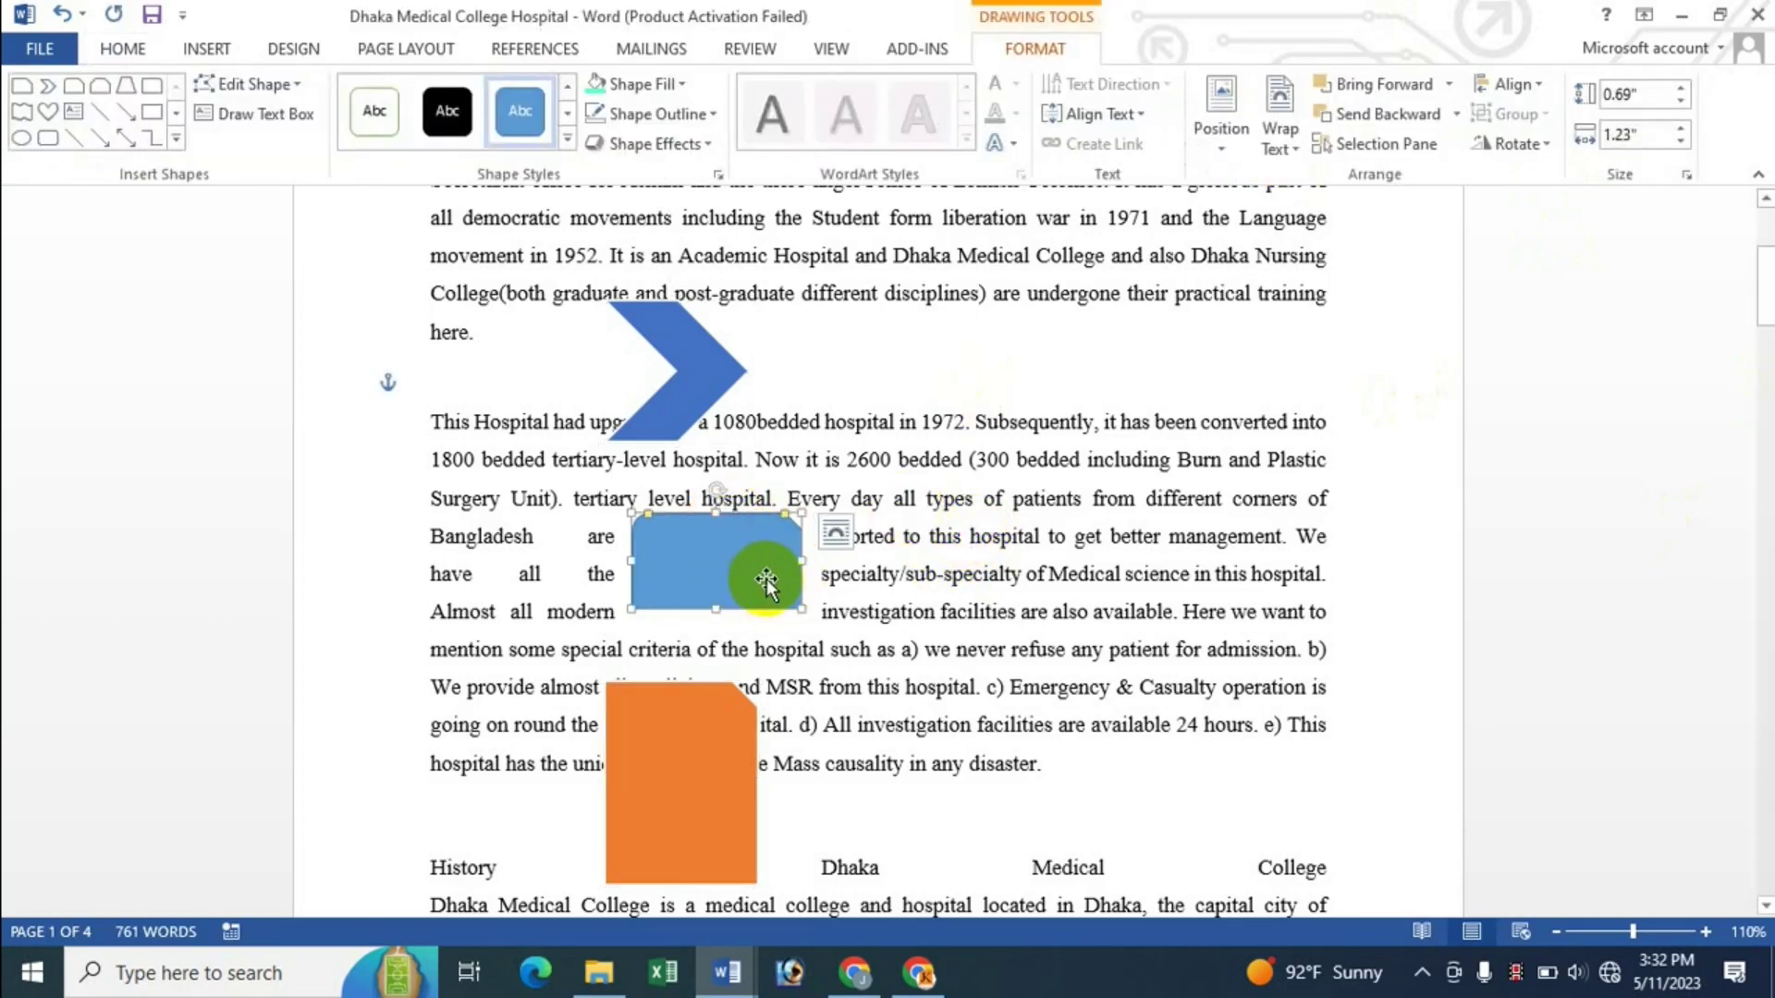
{"action": "mouse_move", "coordinate": [717, 487]}
{"action": "left_mouse_down"}
{"action": "mouse_move", "coordinate": [760, 479]}
{"action": "mouse_move", "coordinate": [715, 496]}
{"action": "left_mouse_up"}
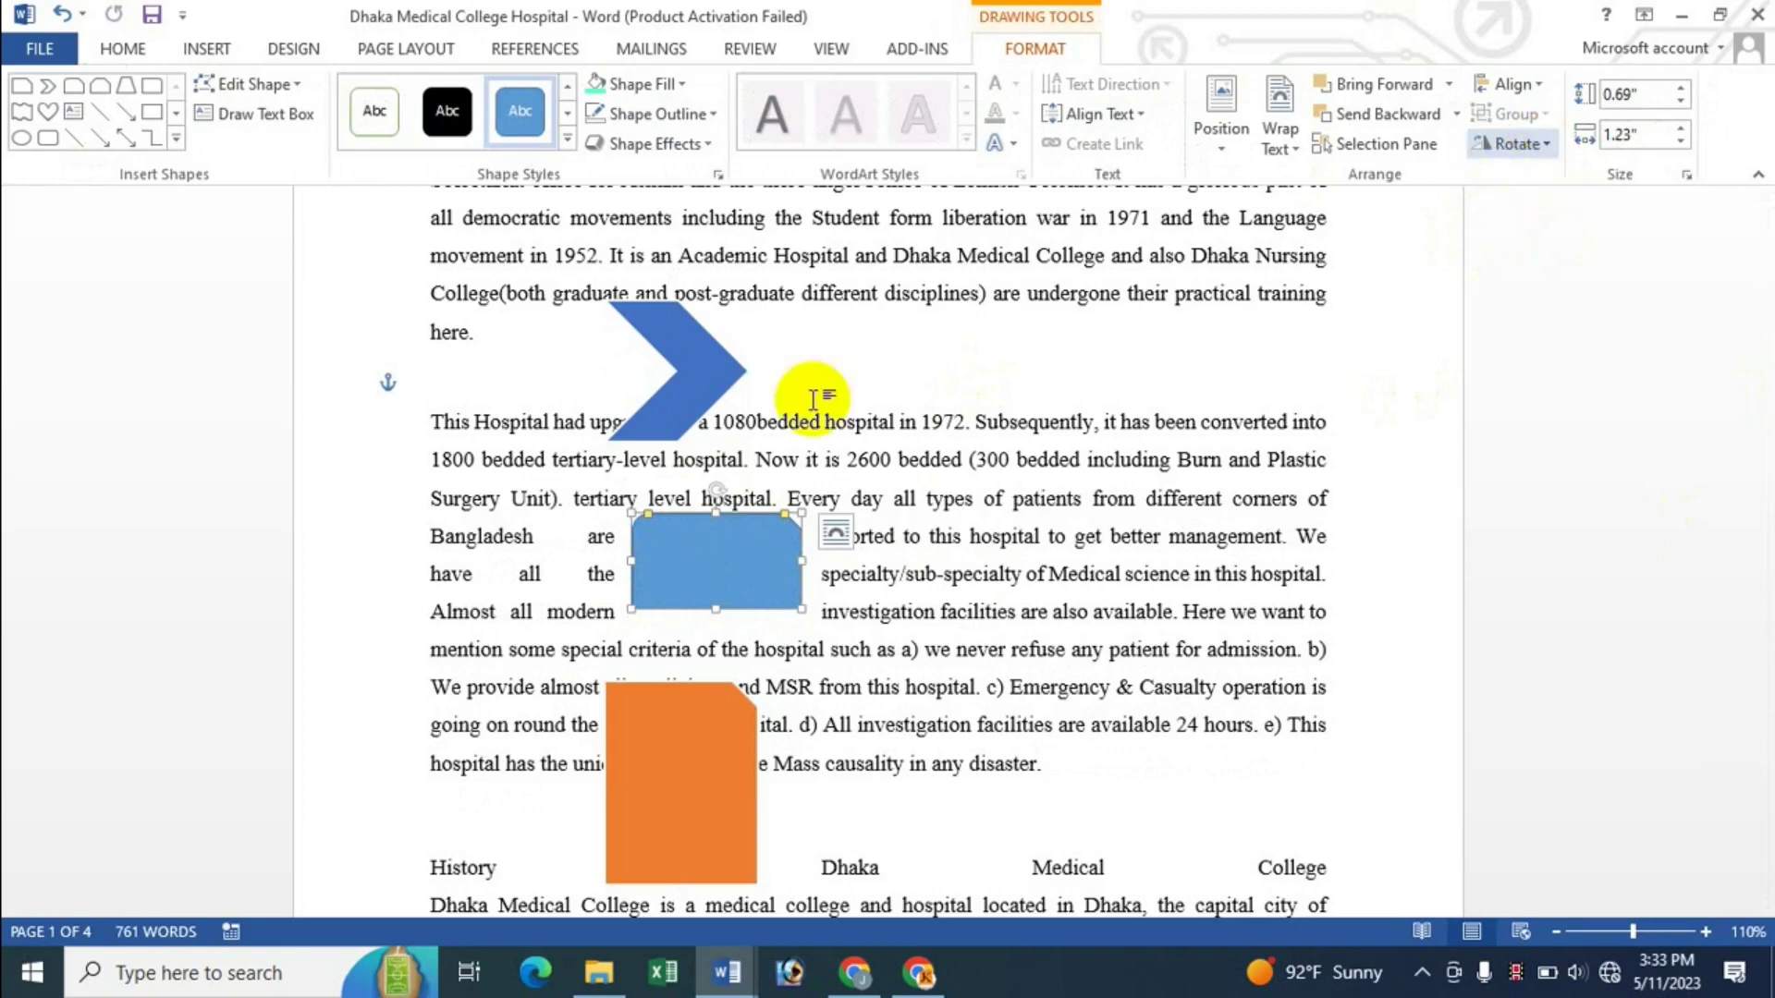
{"action": "left_click", "coordinate": [1551, 148]}
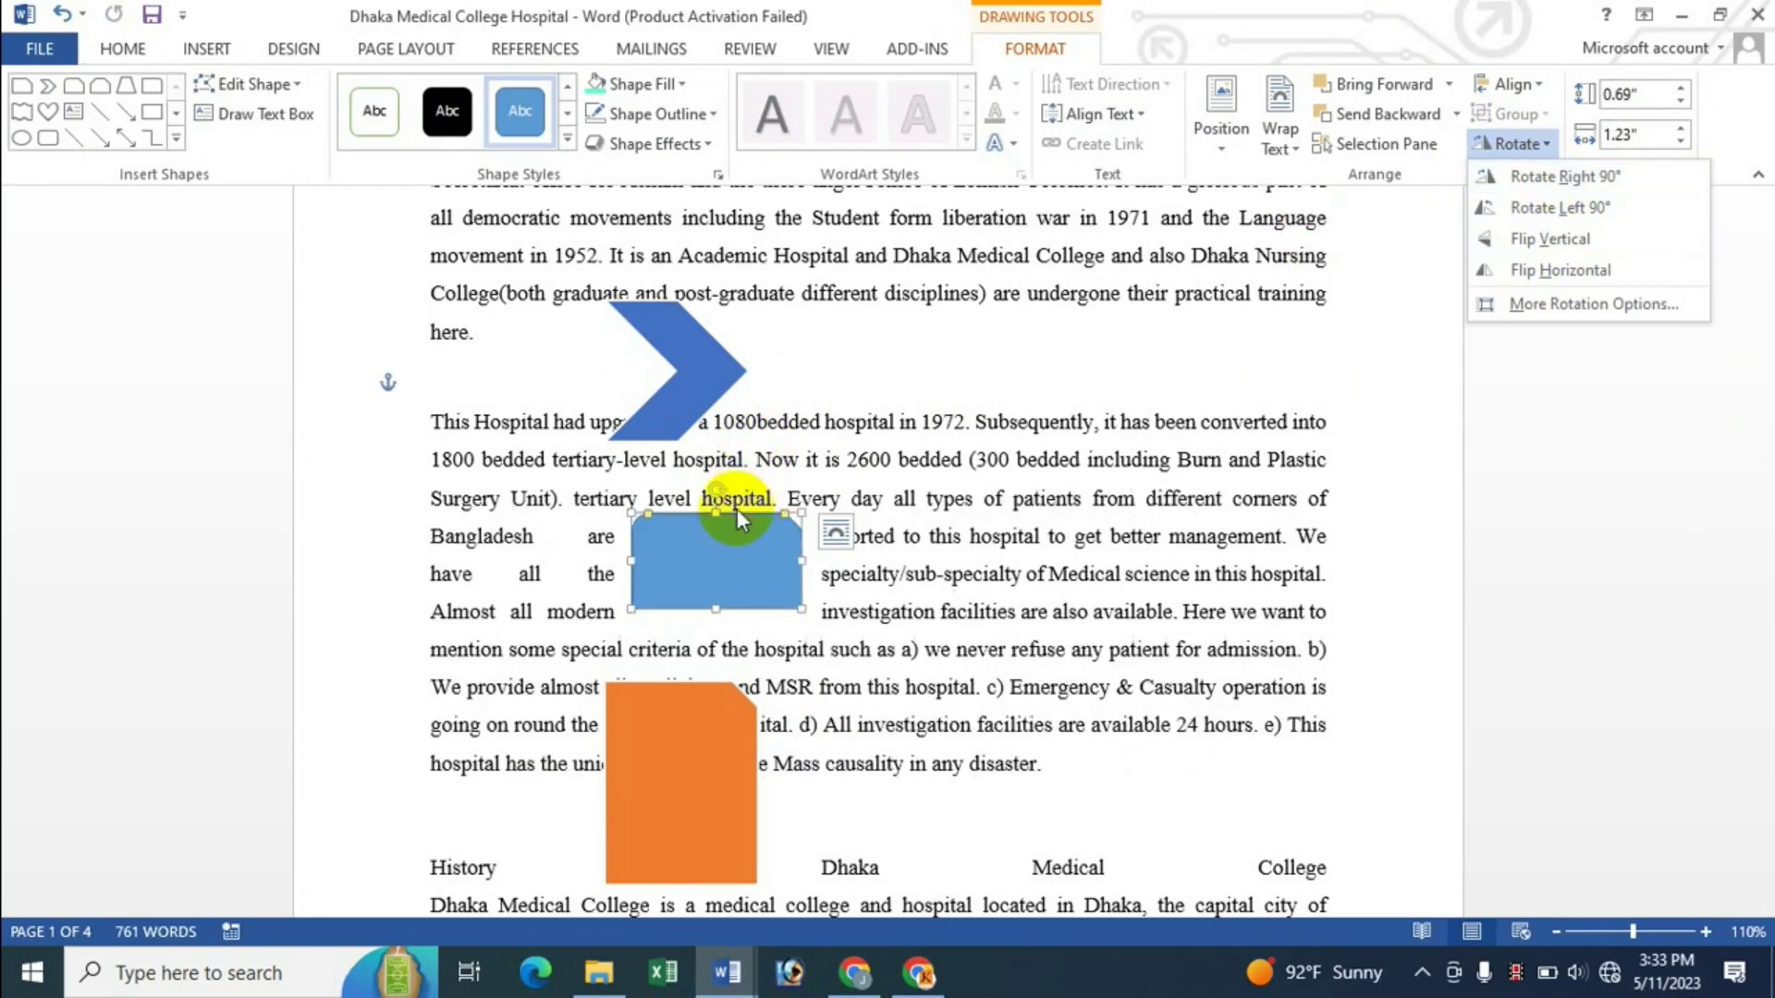
{"action": "left_click", "coordinate": [1338, 20]}
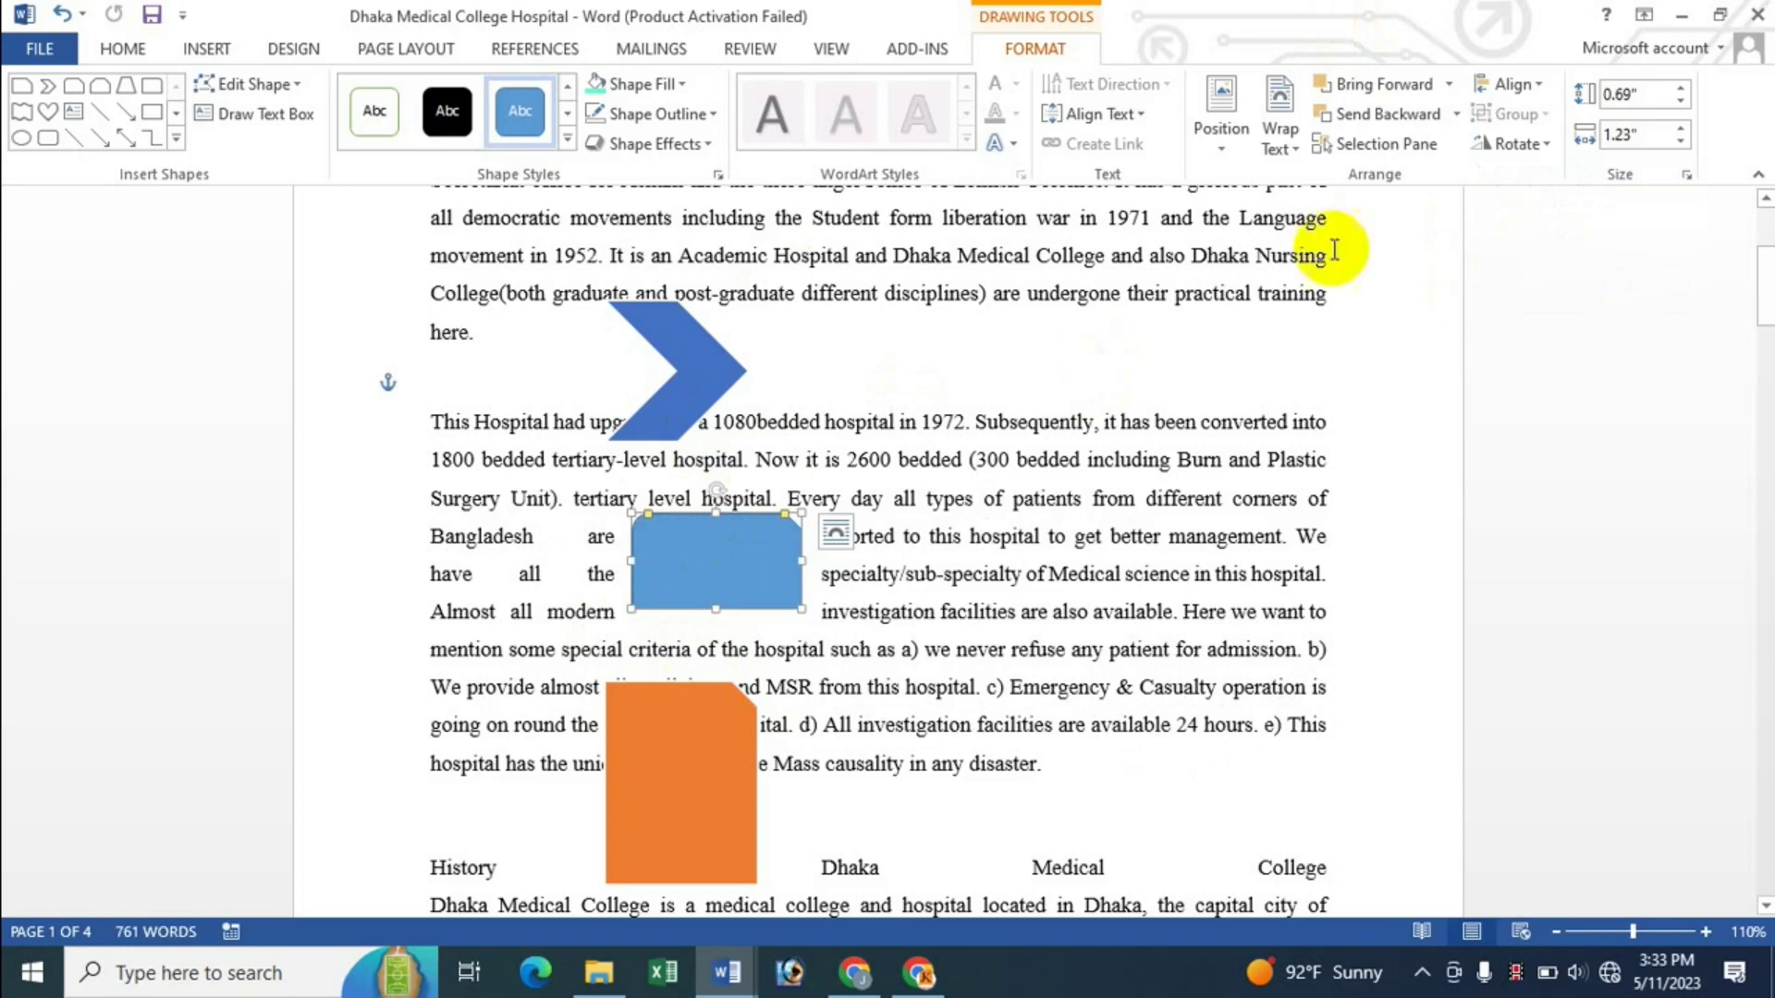
Step: Group the chevron, blue rectangle and orange shape into a single object
{"action": "left_click", "coordinate": [706, 407]}
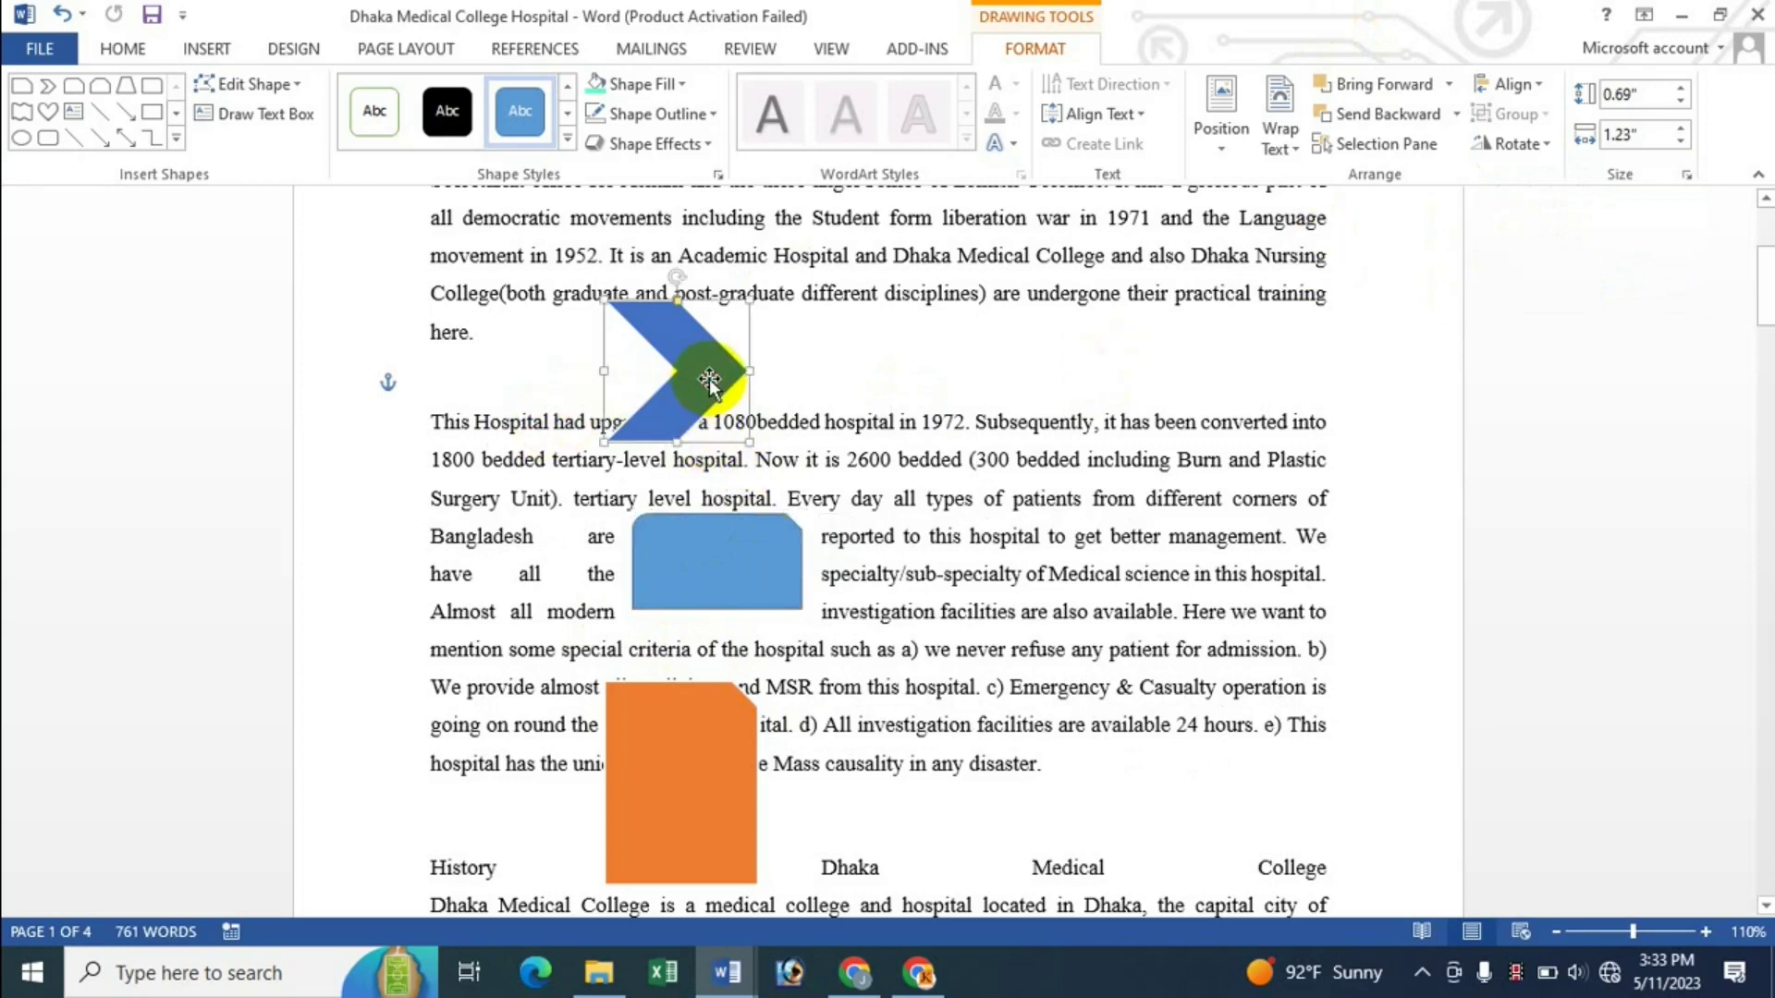
{"action": "left_click", "coordinate": [727, 557], "text": "shift"}
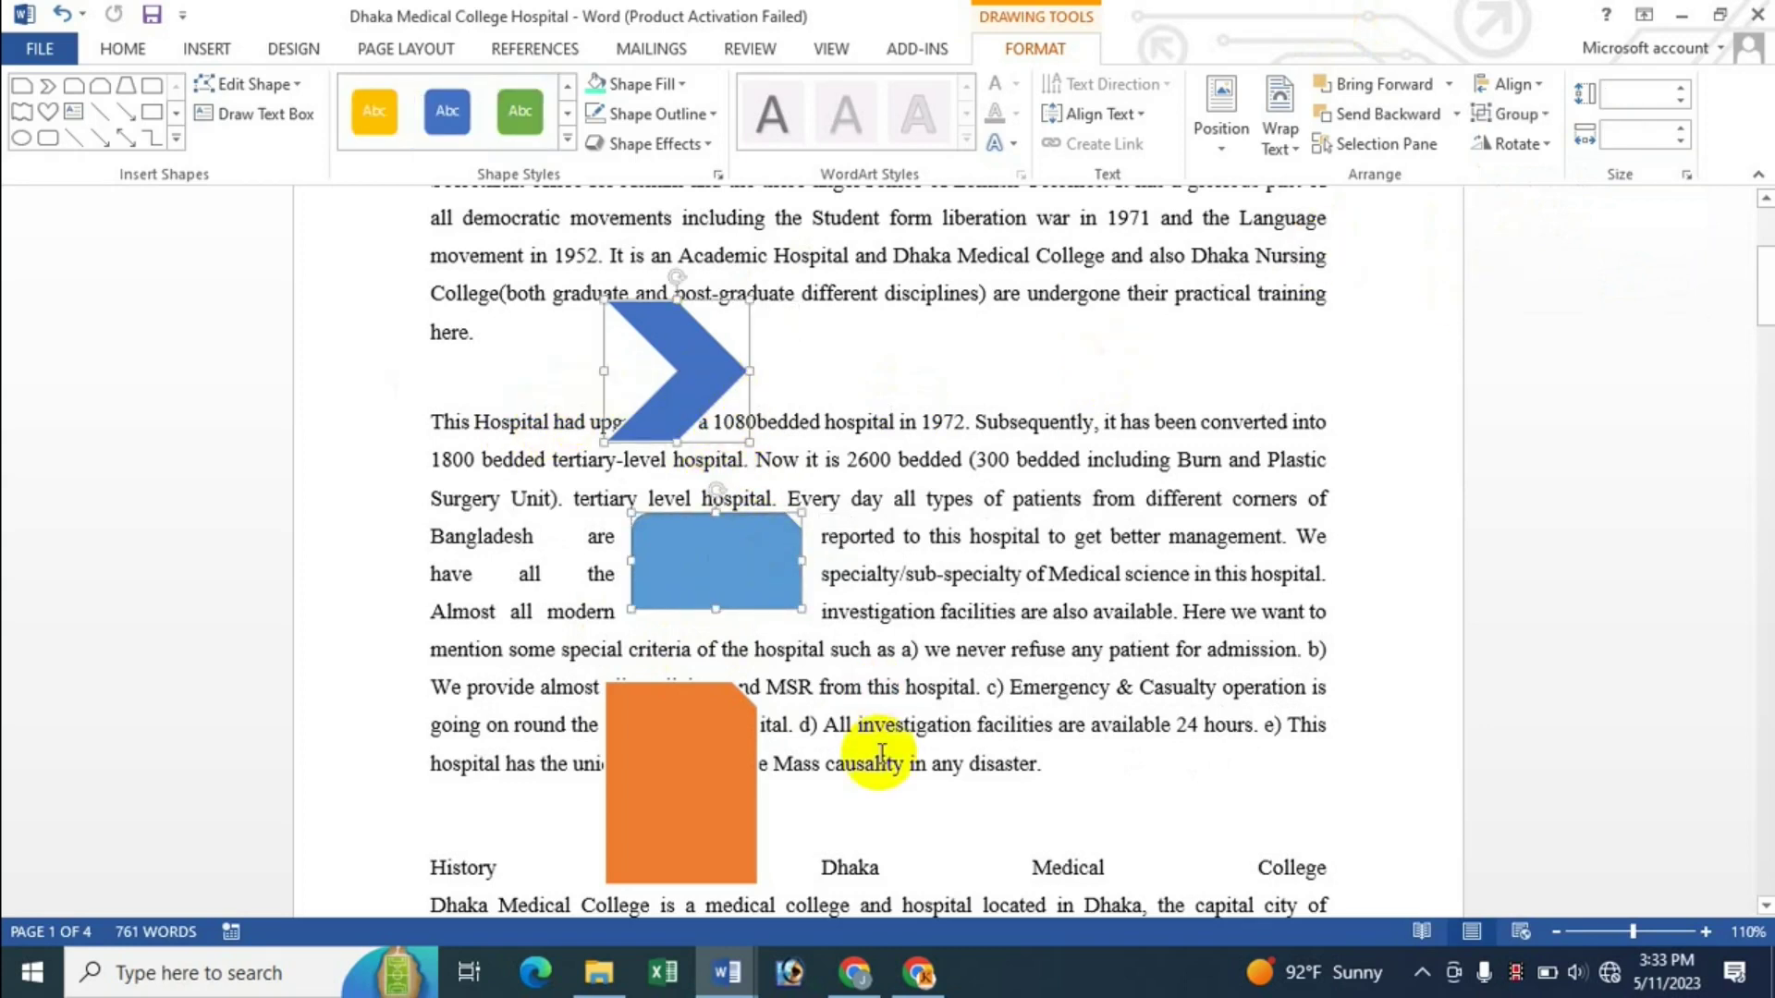
{"action": "left_click", "coordinate": [662, 745], "text": "shift"}
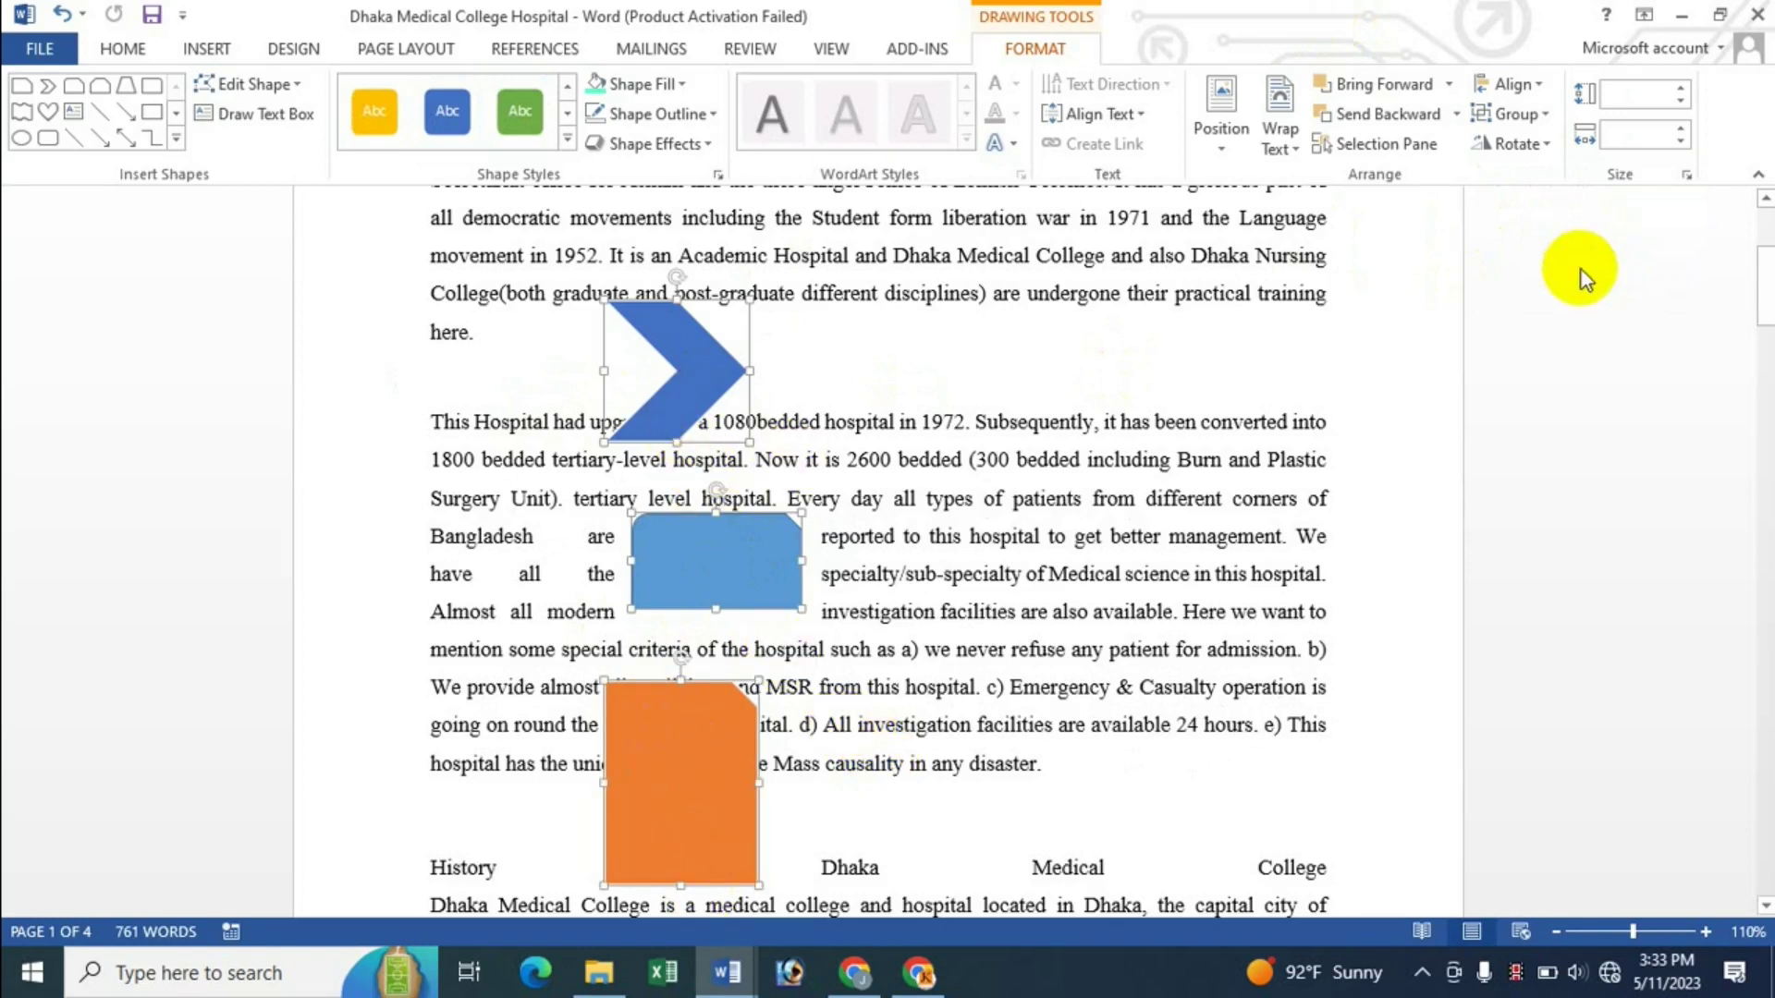
{"action": "left_click", "coordinate": [1546, 115]}
{"action": "left_click", "coordinate": [1538, 151]}
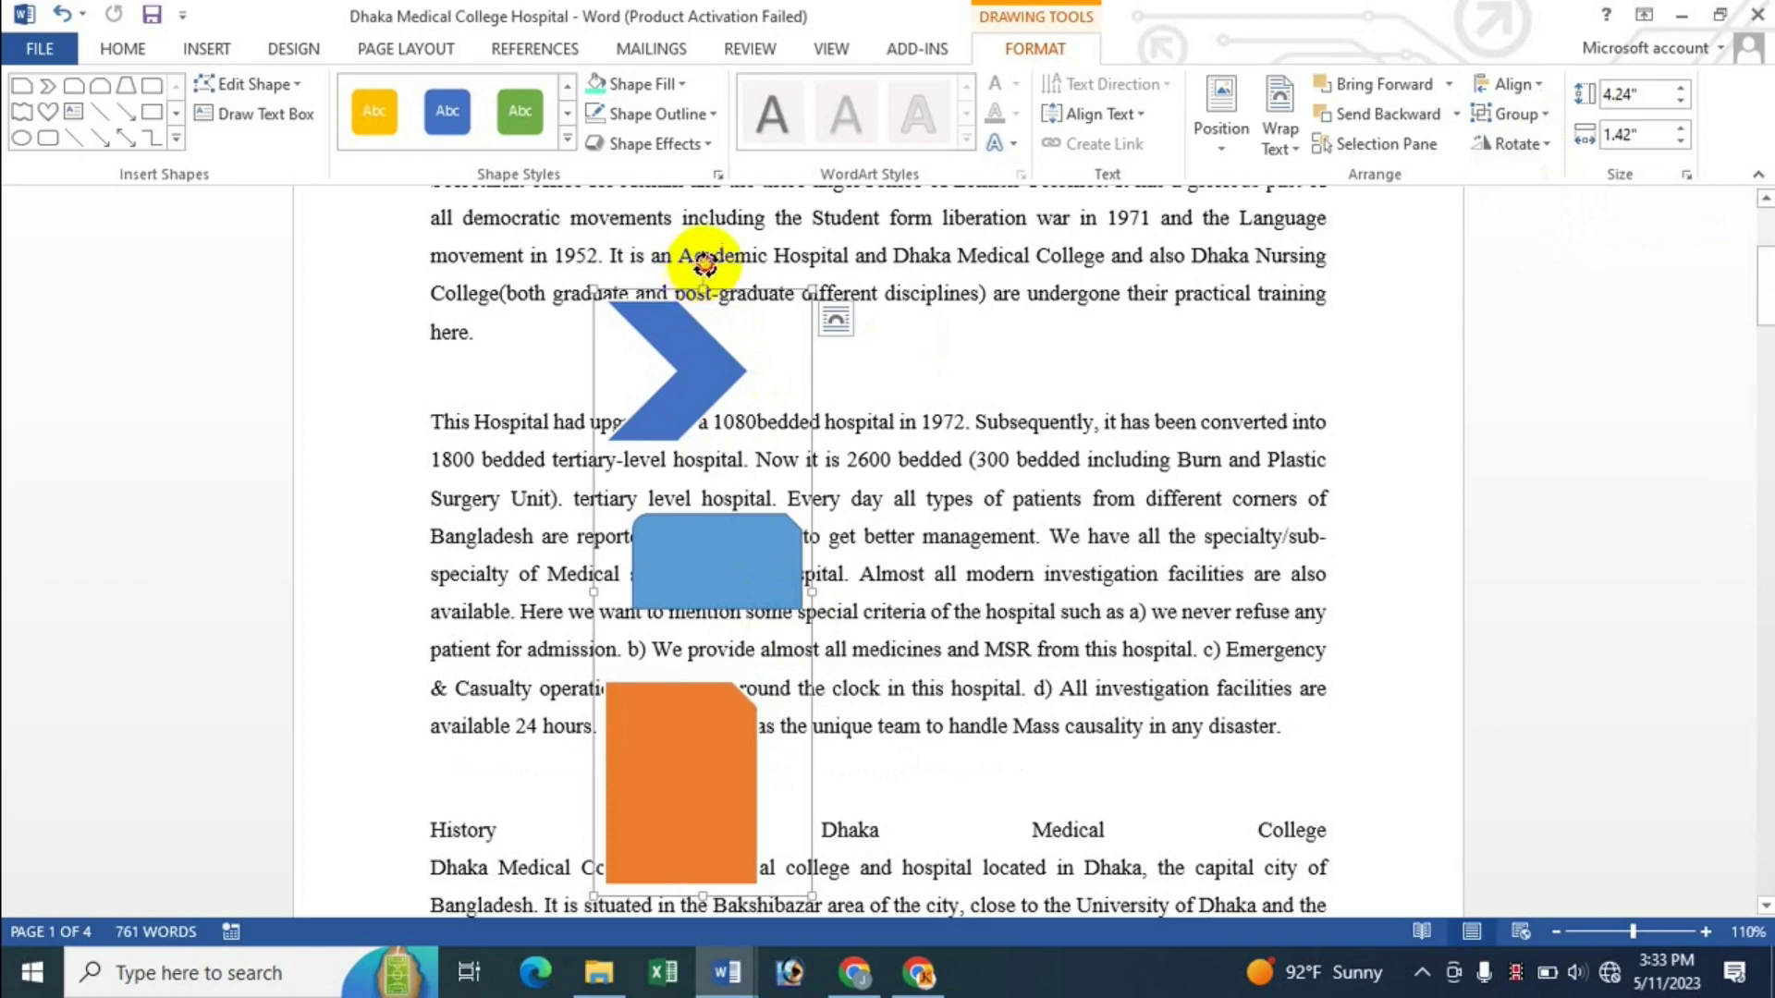
Step: Tilt the group clockwise, flip it, and shrink it to 2.78" by 1.33" over the second paragraph
{"action": "mouse_move", "coordinate": [703, 266]}
{"action": "left_mouse_down"}
{"action": "mouse_move", "coordinate": [822, 293]}
{"action": "mouse_move", "coordinate": [899, 337]}
{"action": "mouse_move", "coordinate": [793, 286]}
{"action": "mouse_move", "coordinate": [463, 293]}
{"action": "mouse_move", "coordinate": [634, 331]}
{"action": "left_mouse_up"}
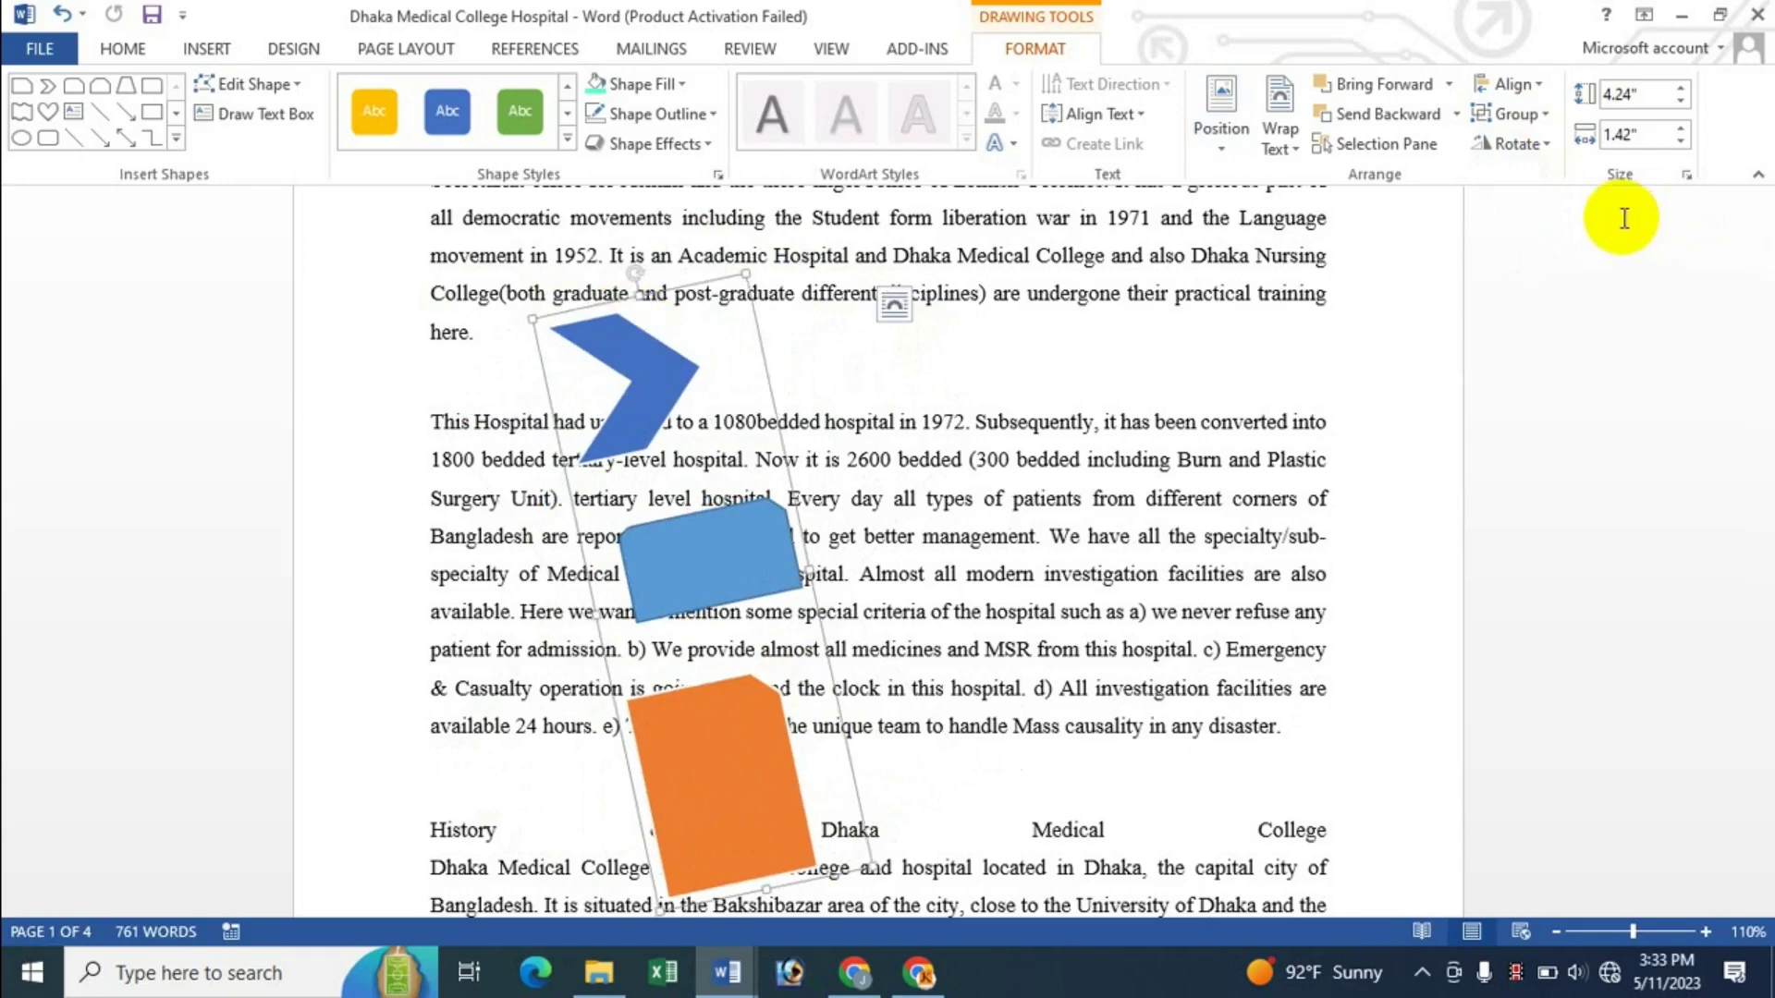
{"action": "left_click", "coordinate": [1546, 148]}
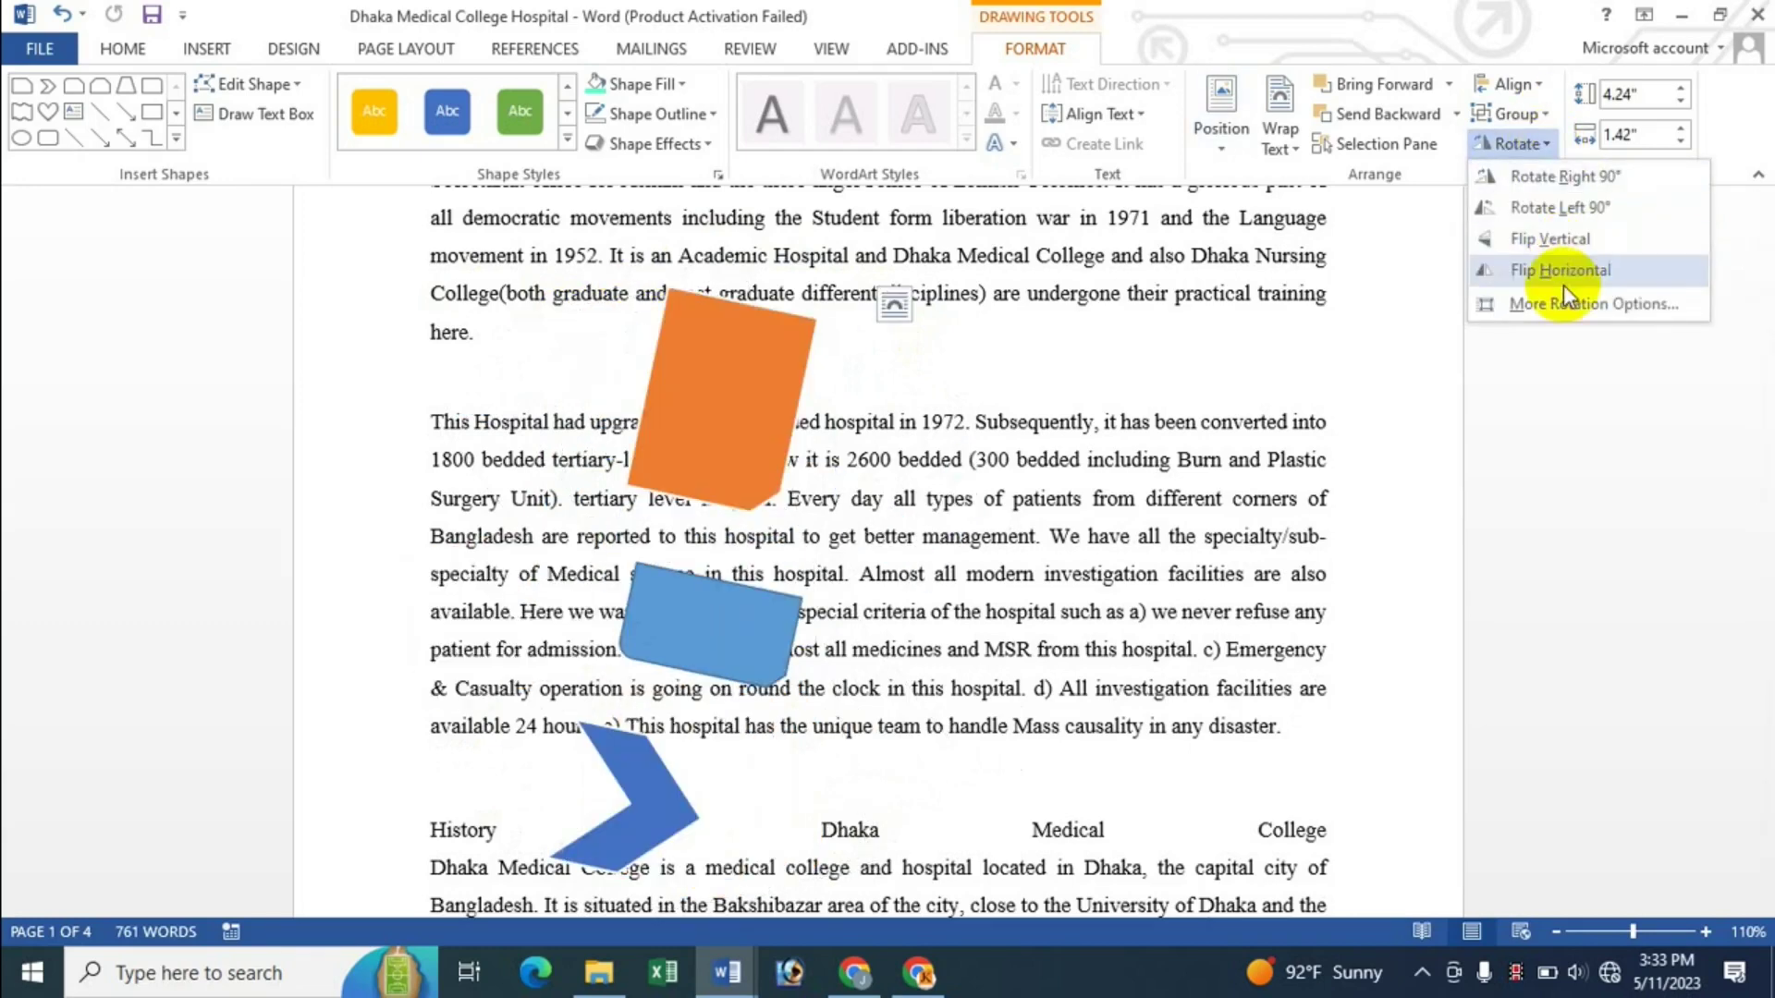
{"action": "left_click", "coordinate": [1579, 178]}
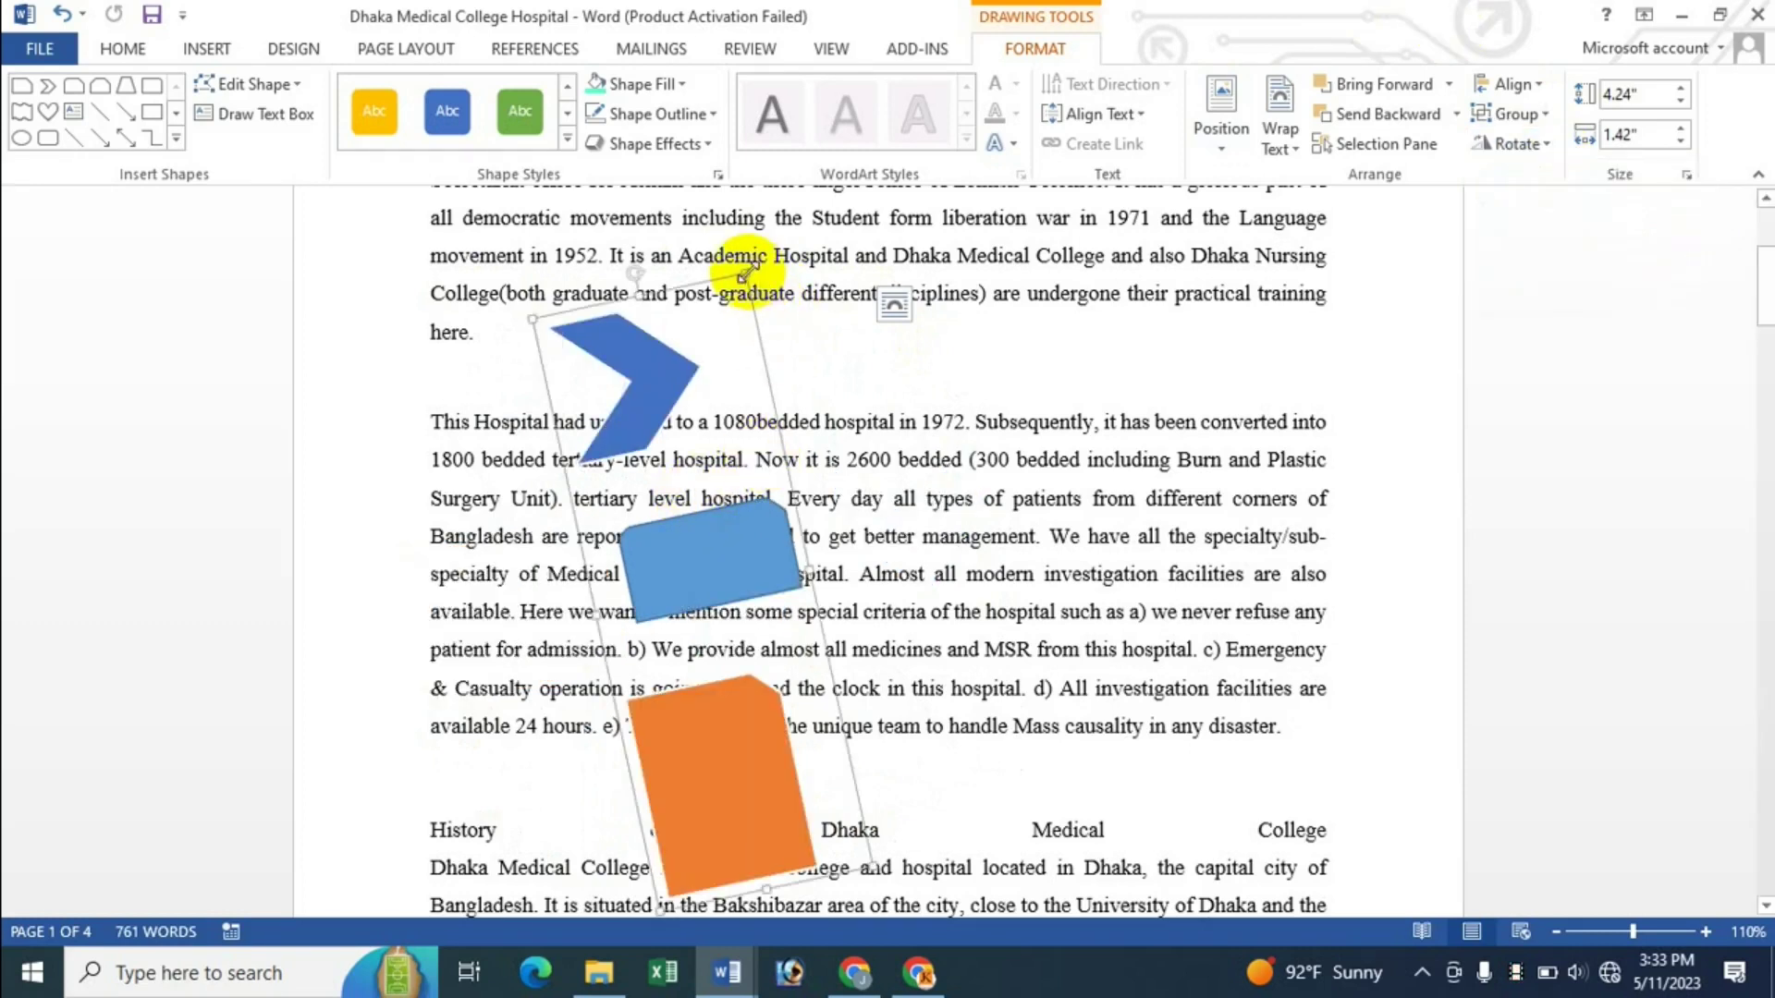
{"action": "mouse_move", "coordinate": [746, 270]}
{"action": "left_mouse_down"}
{"action": "mouse_move", "coordinate": [752, 448]}
{"action": "mouse_move", "coordinate": [638, 398]}
{"action": "mouse_move", "coordinate": [635, 368]}
{"action": "left_mouse_up"}
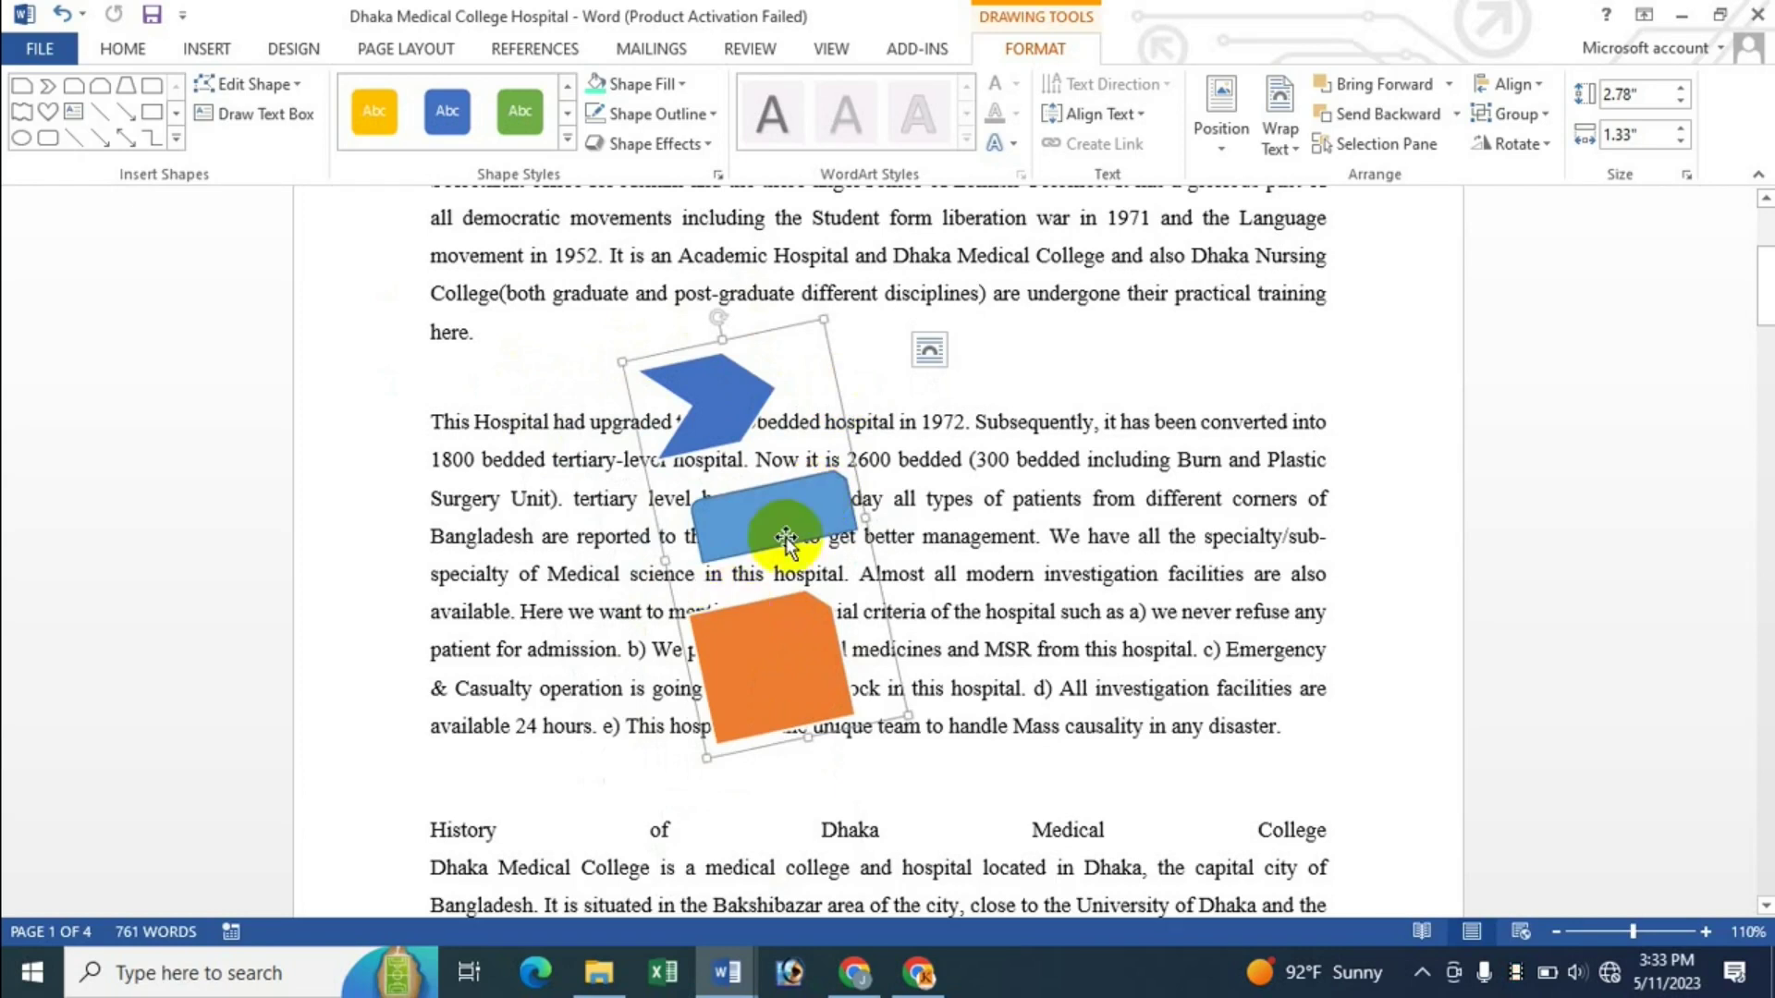
Step: Ungroup the shapes back into three separate objects
{"action": "left_click", "coordinate": [1557, 118]}
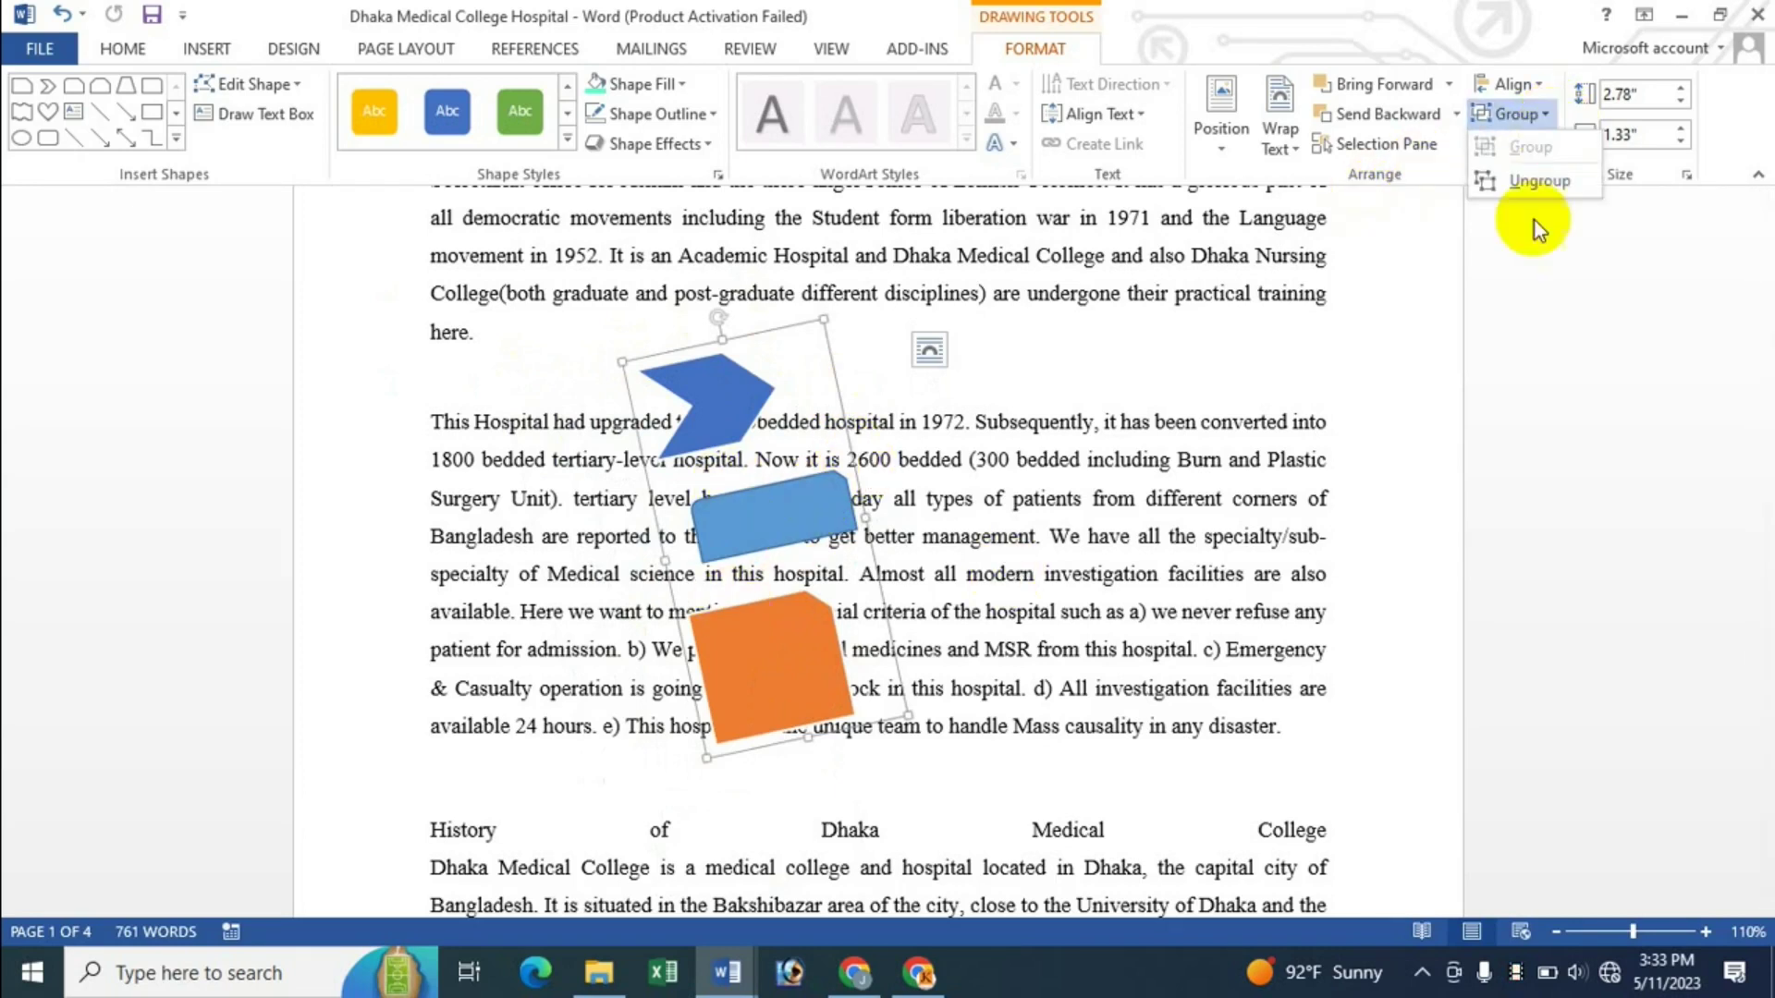
{"action": "left_click", "coordinate": [1535, 196]}
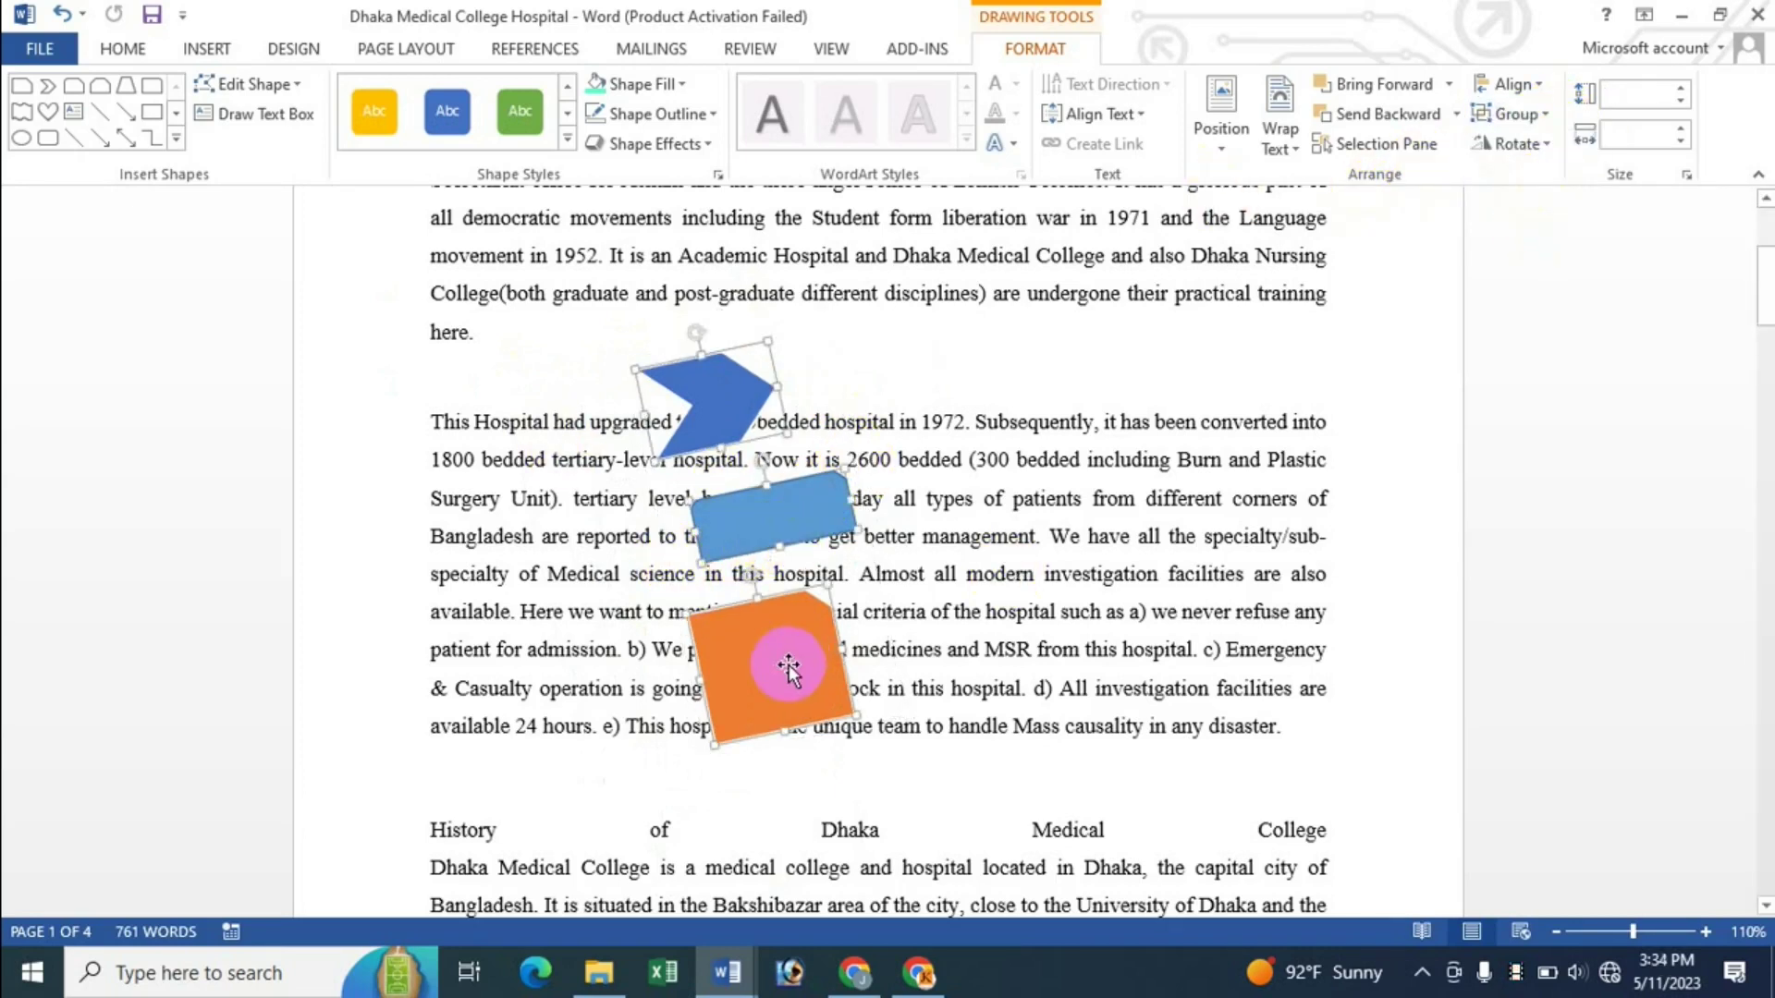
{"action": "left_click", "coordinate": [764, 597]}
Step: Move the orange shape and blue rectangle right, then rotate the chevron and narrow it to 0.71" by 0.87"
{"action": "left_click_drag", "start_coordinate": [717, 658], "coordinate": [888, 636]}
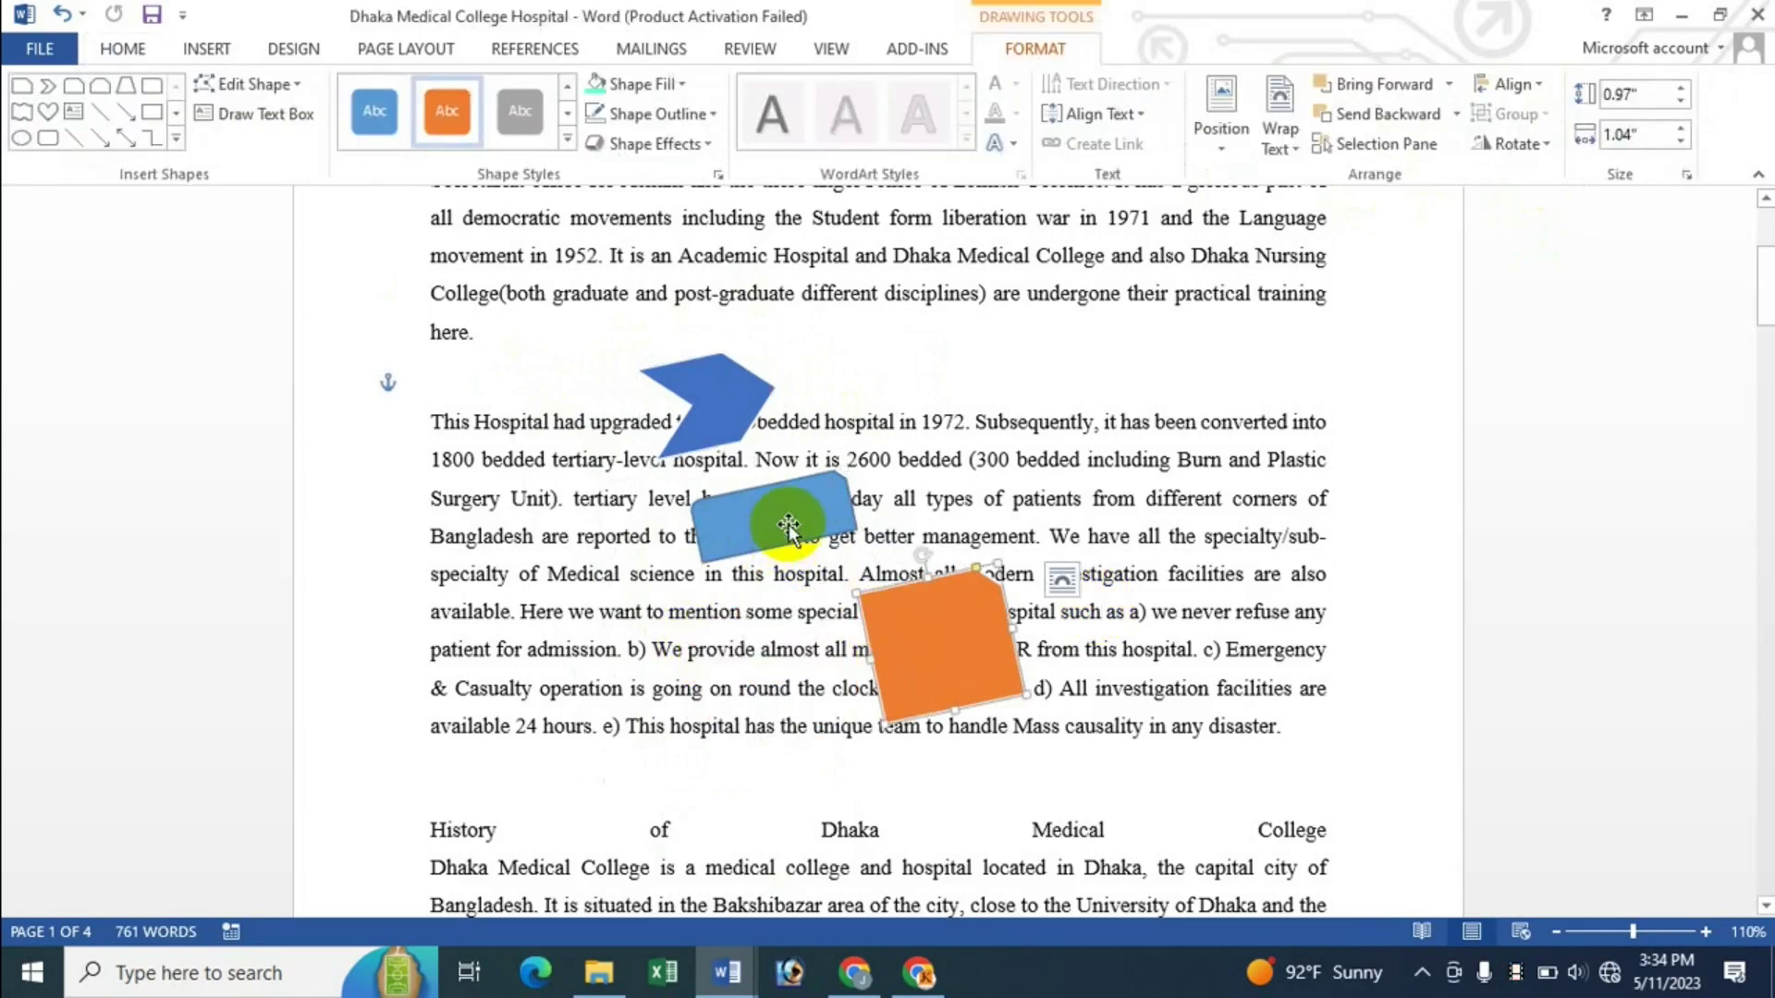
{"action": "left_click_drag", "start_coordinate": [792, 515], "coordinate": [892, 475]}
{"action": "left_click_drag", "start_coordinate": [712, 384], "coordinate": [694, 382]}
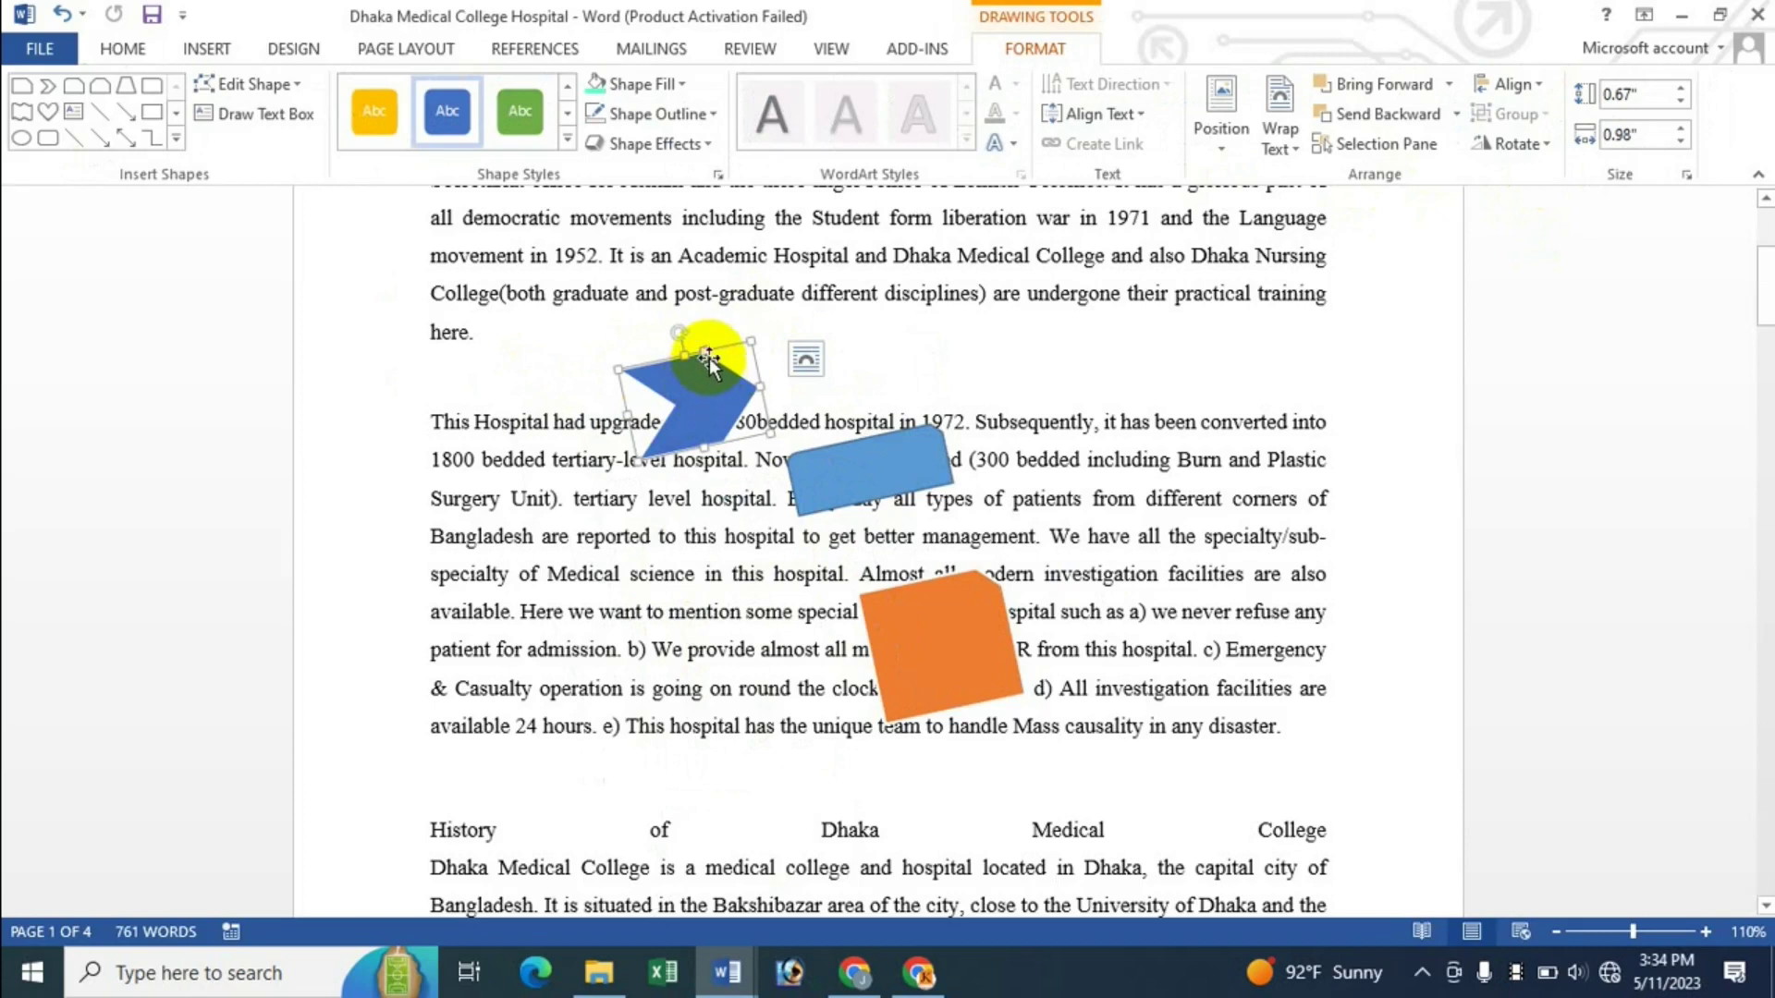
{"action": "left_click_drag", "start_coordinate": [708, 358], "coordinate": [700, 384]}
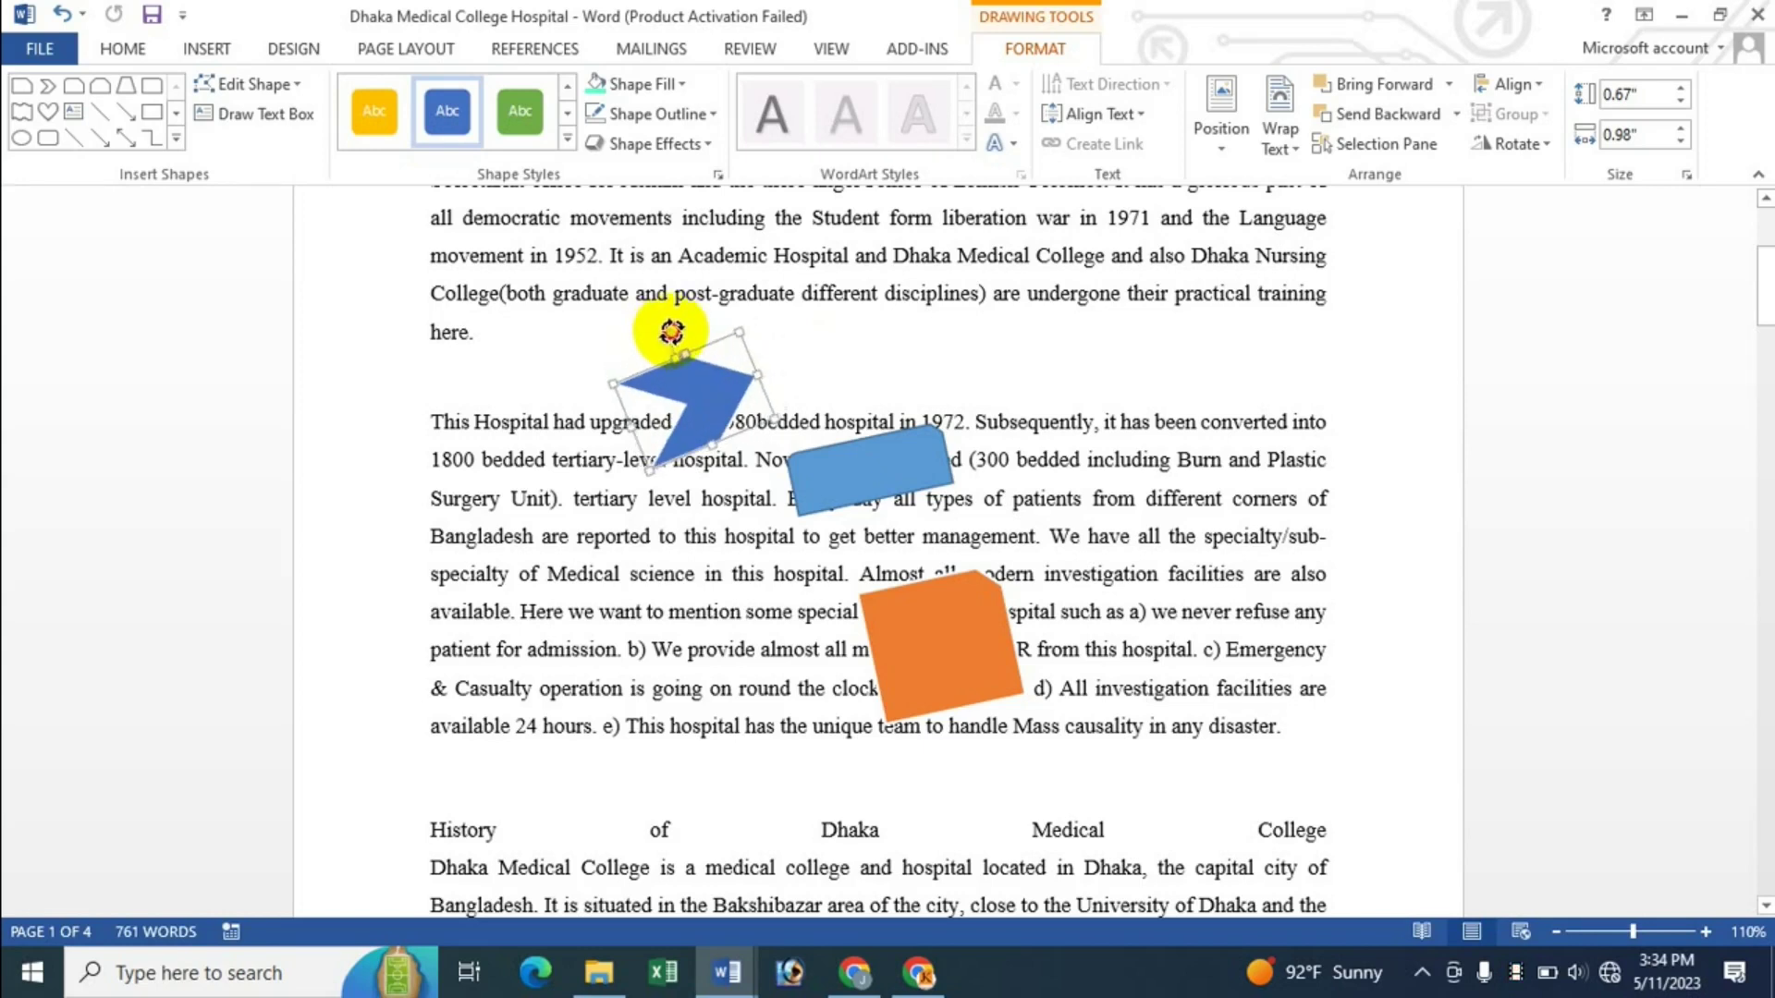
{"action": "left_click_drag", "start_coordinate": [770, 431], "coordinate": [726, 399]}
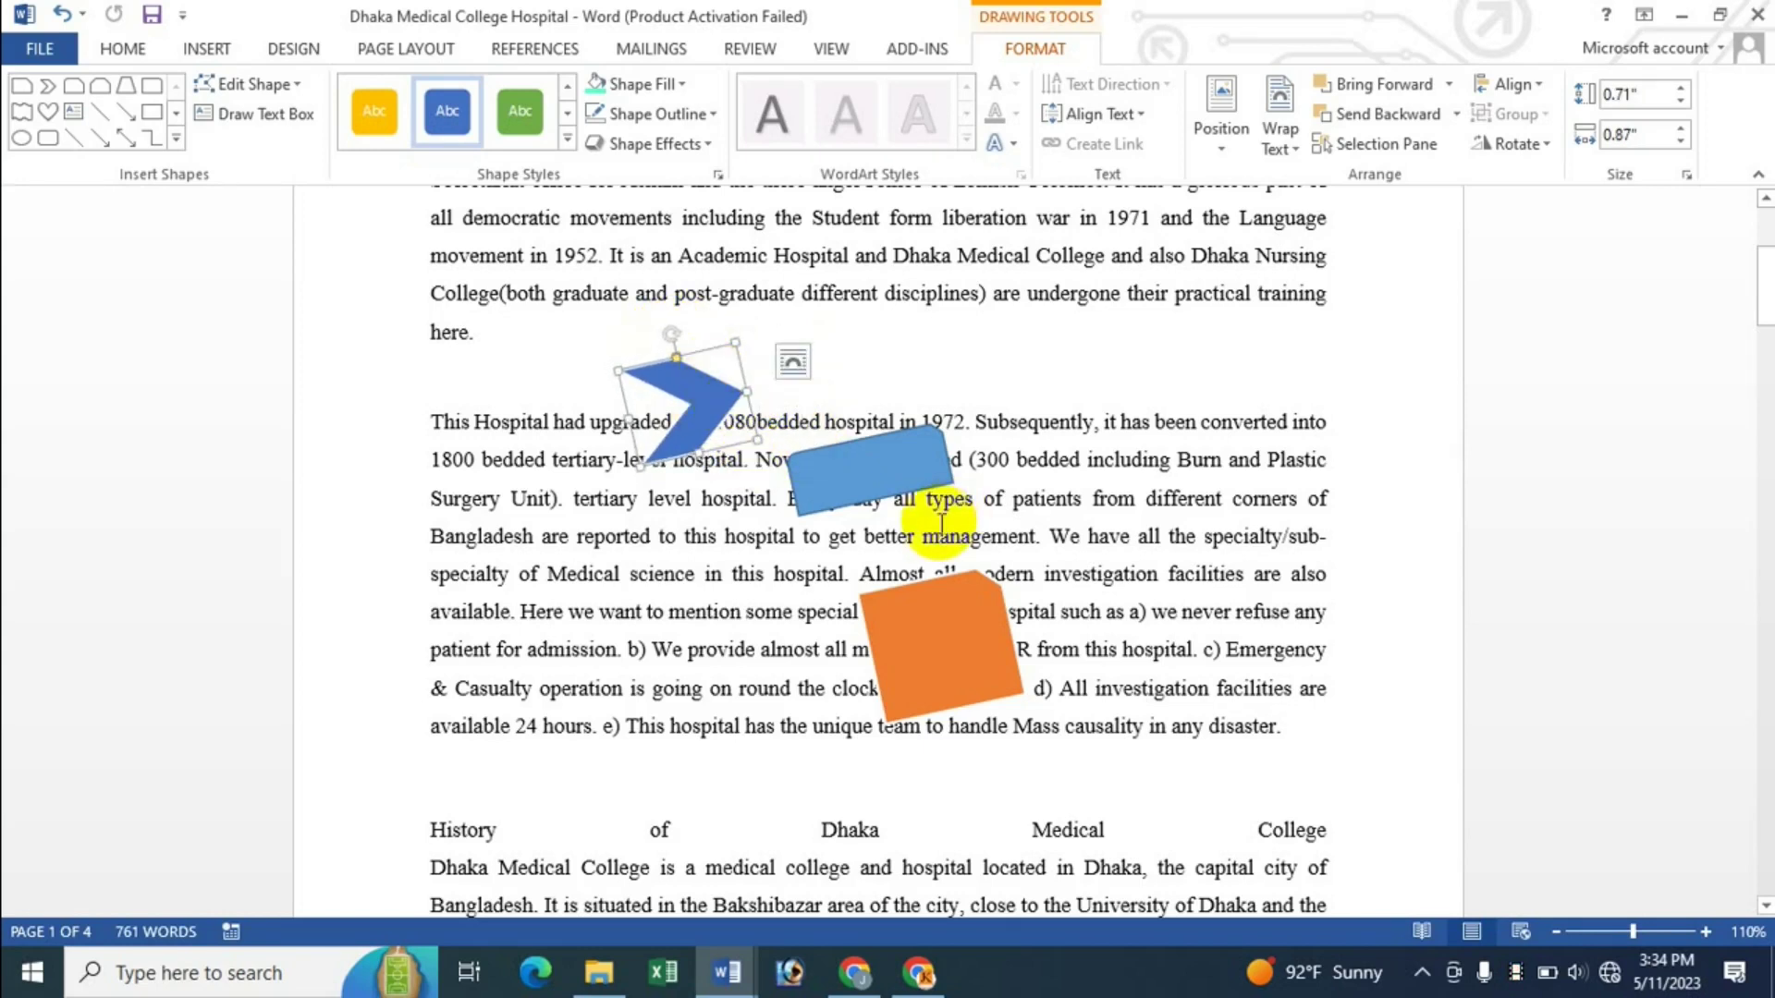
Step: Drag the orange snip shape larger, then set its Shape Height and Shape Width to exactly 1.3"
{"action": "left_click", "coordinate": [934, 662]}
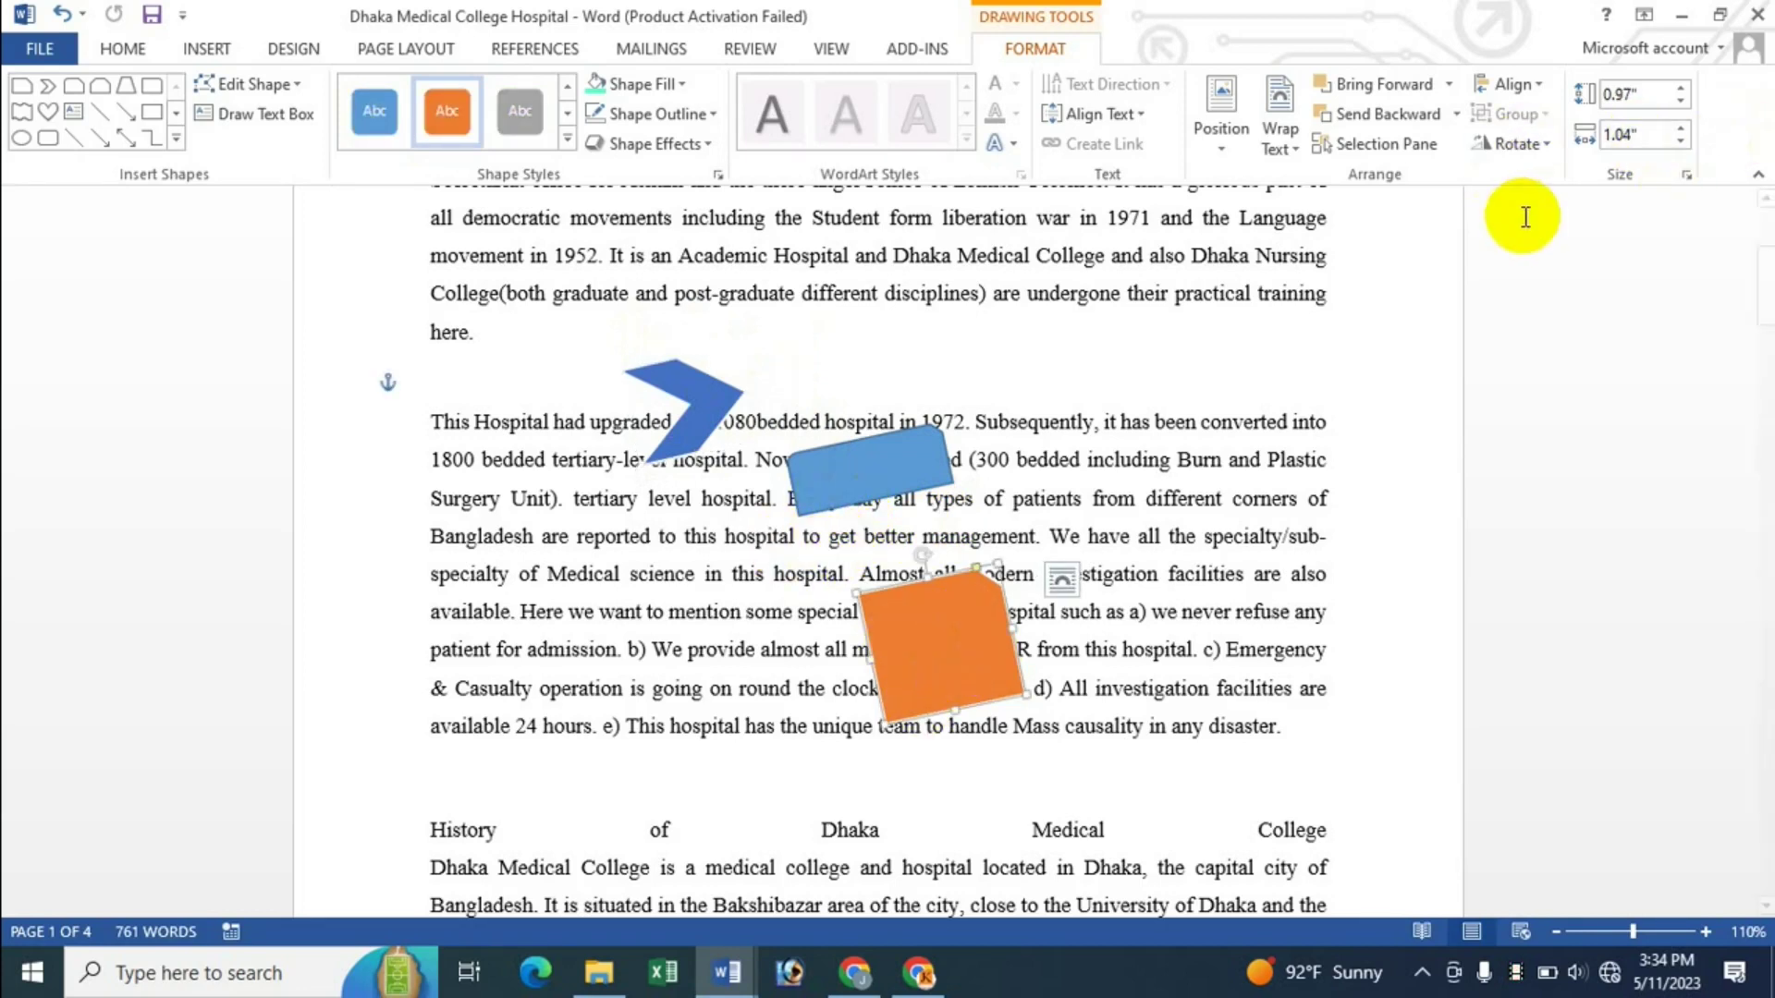
{"action": "left_click", "coordinate": [995, 612]}
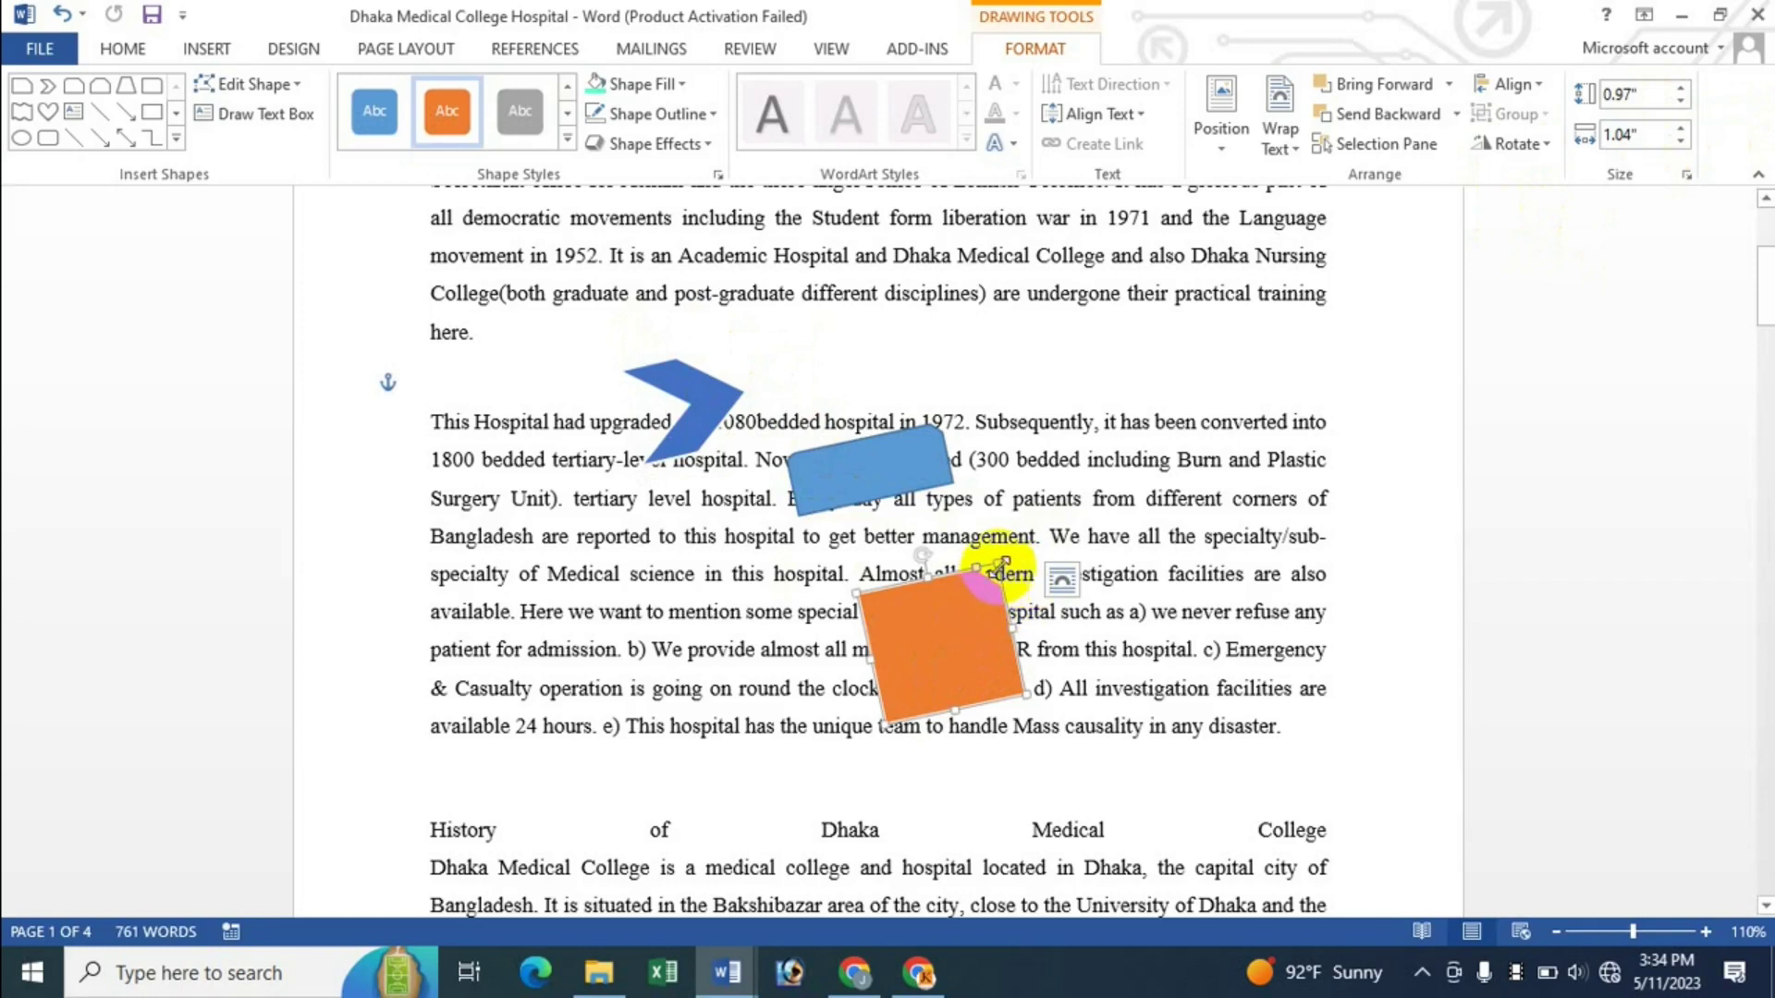
{"action": "left_click_drag", "start_coordinate": [1004, 561], "coordinate": [1017, 551]}
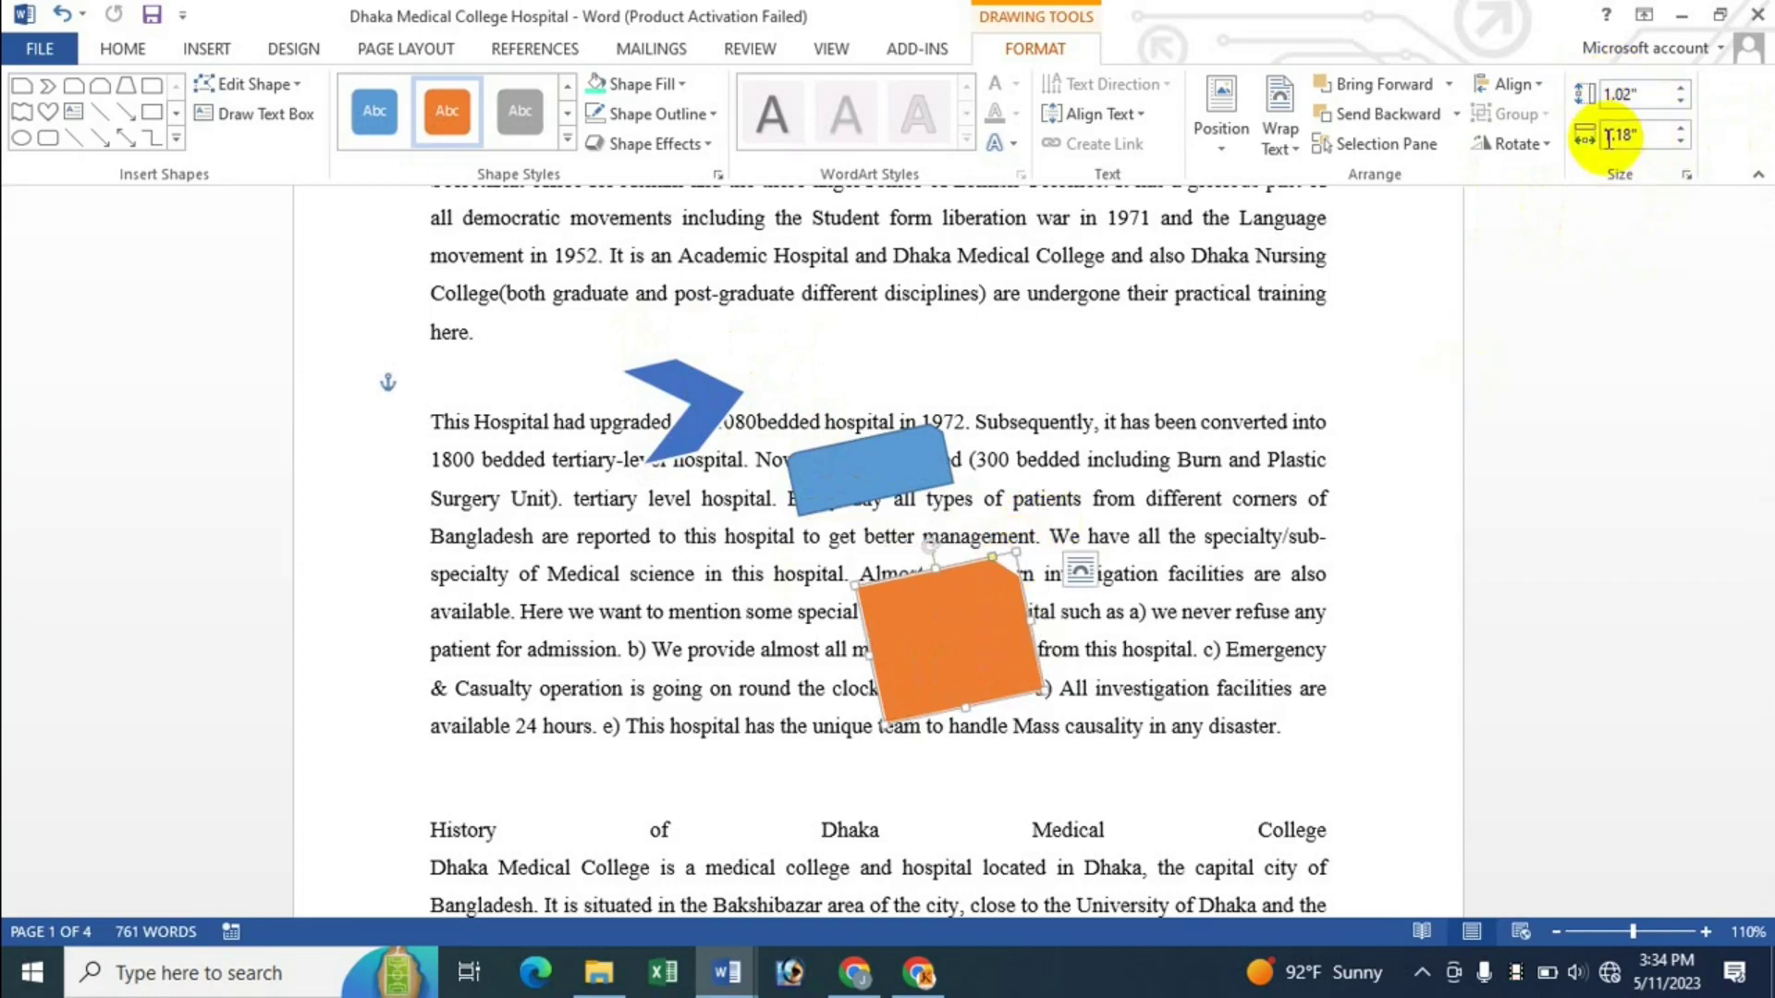
{"action": "left_click", "coordinate": [1684, 91]}
{"action": "left_click", "coordinate": [1684, 91]}
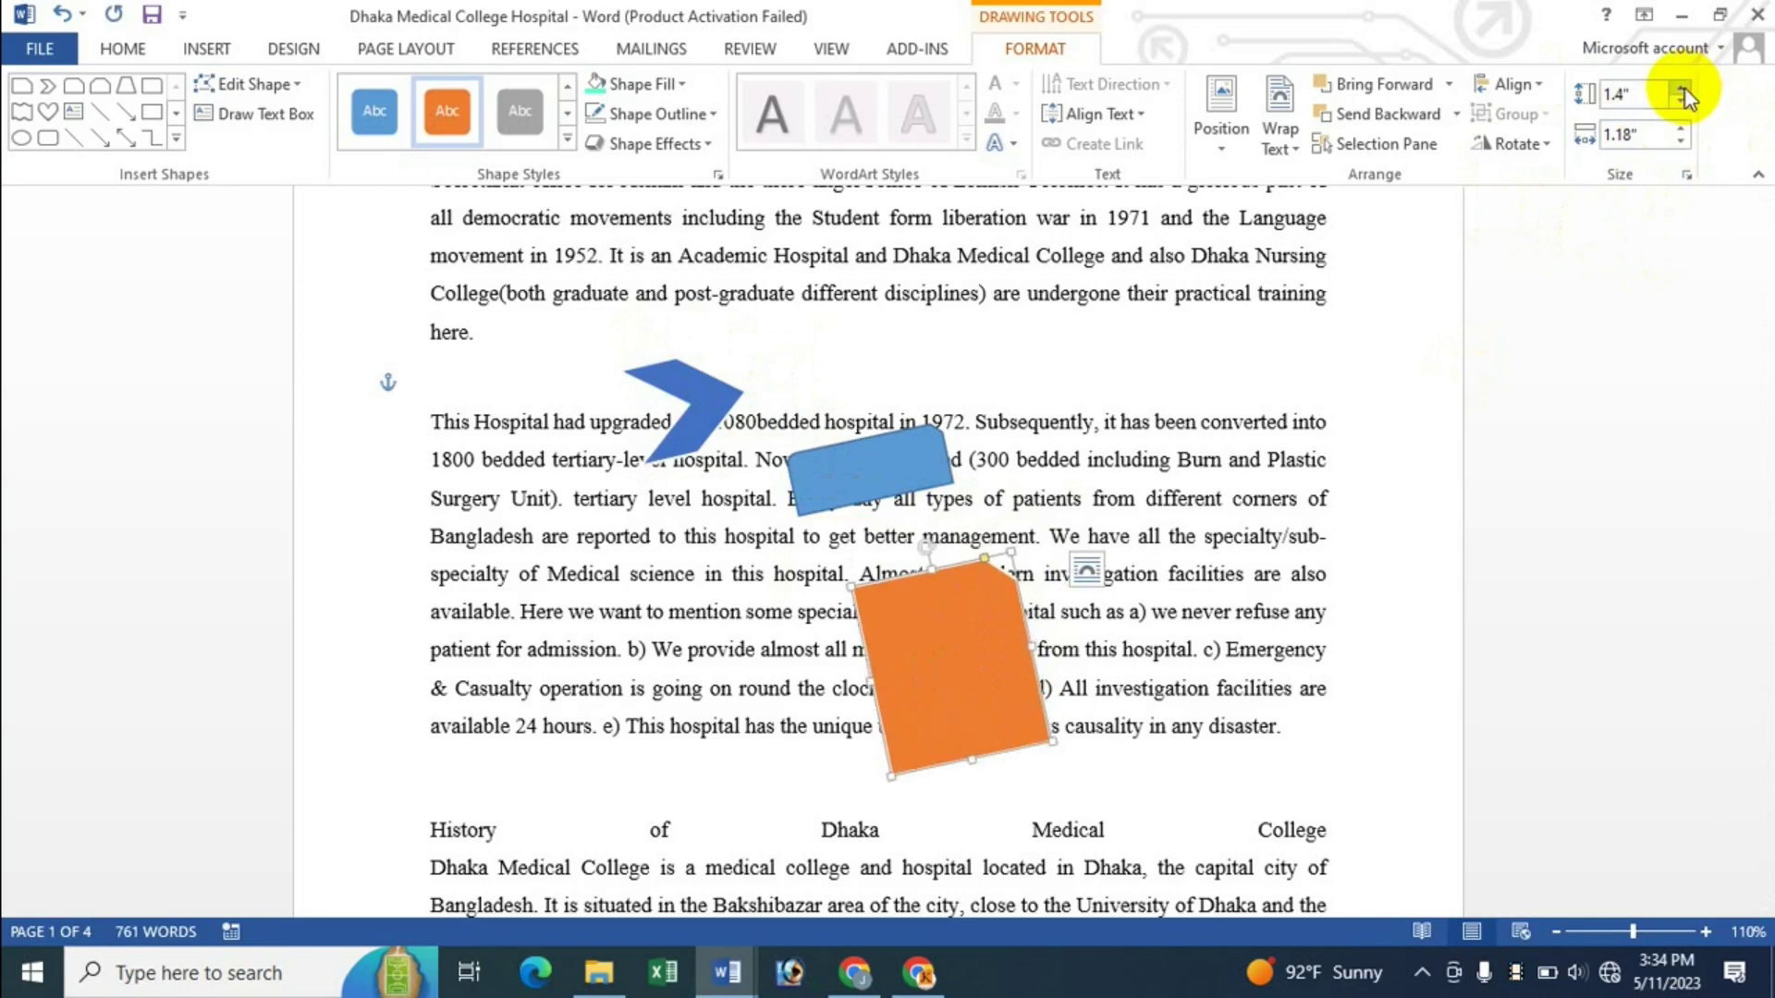
{"action": "left_click", "coordinate": [1685, 90]}
{"action": "left_click", "coordinate": [1686, 103]}
{"action": "left_click", "coordinate": [1686, 104]}
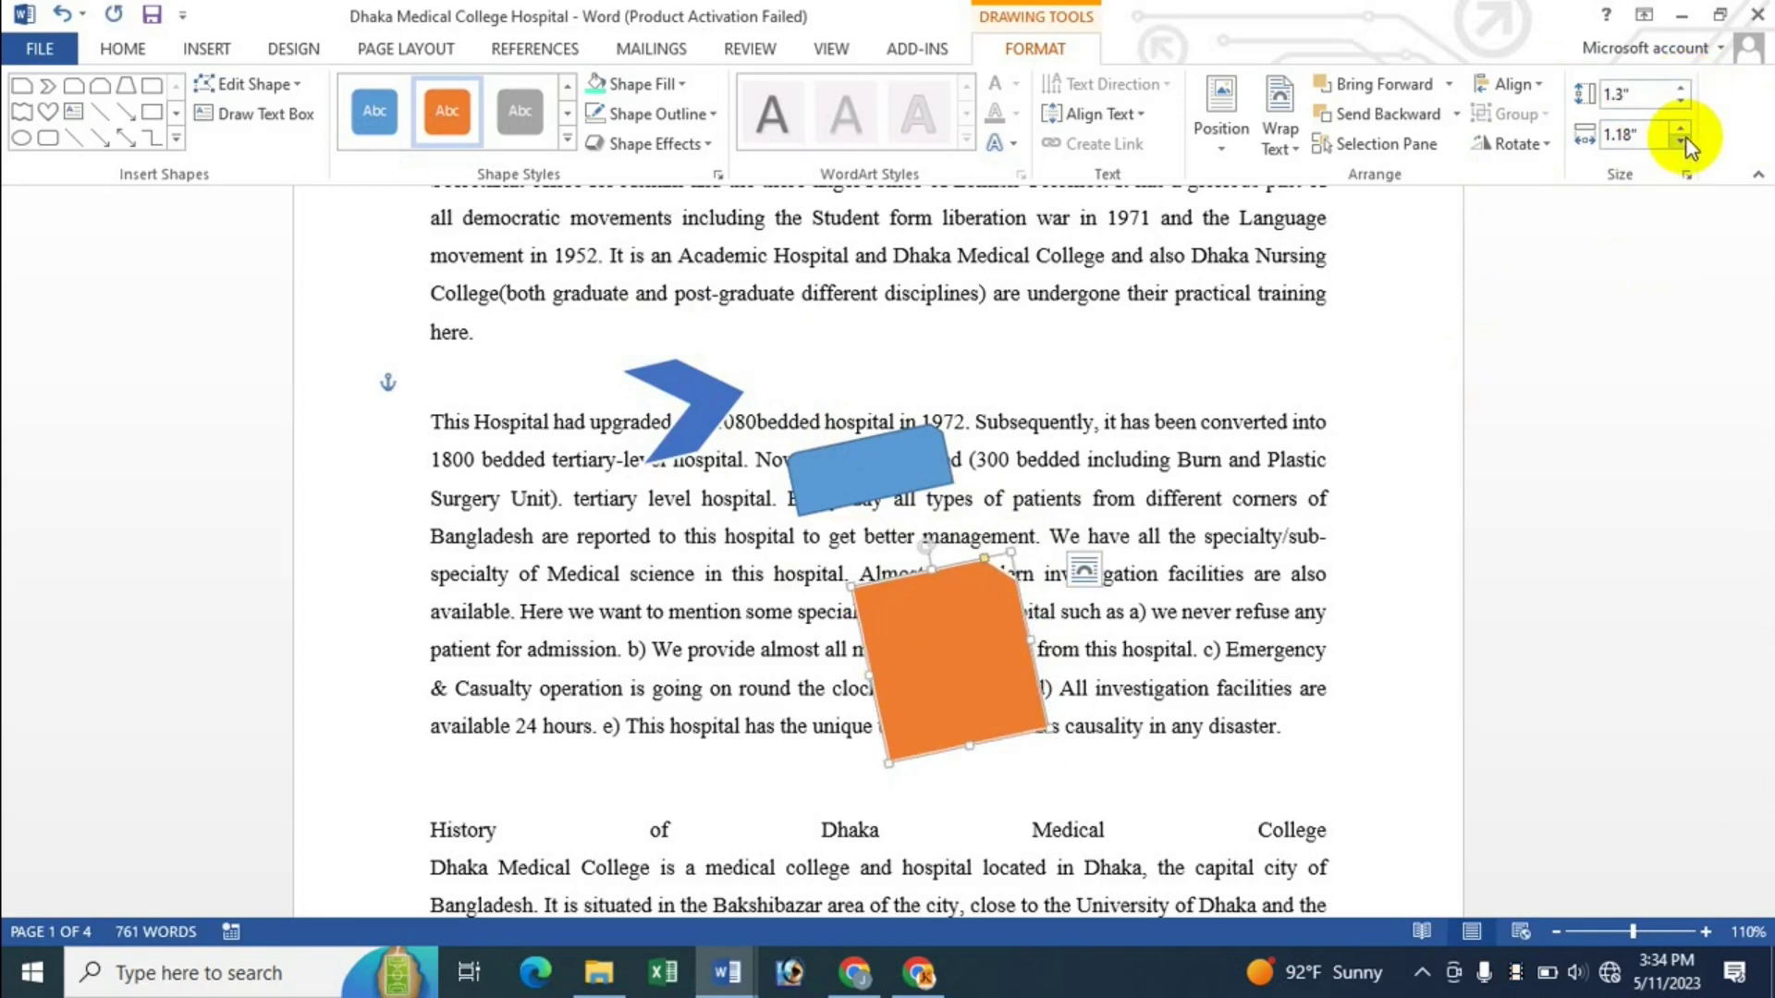
{"action": "left_click", "coordinate": [1681, 130]}
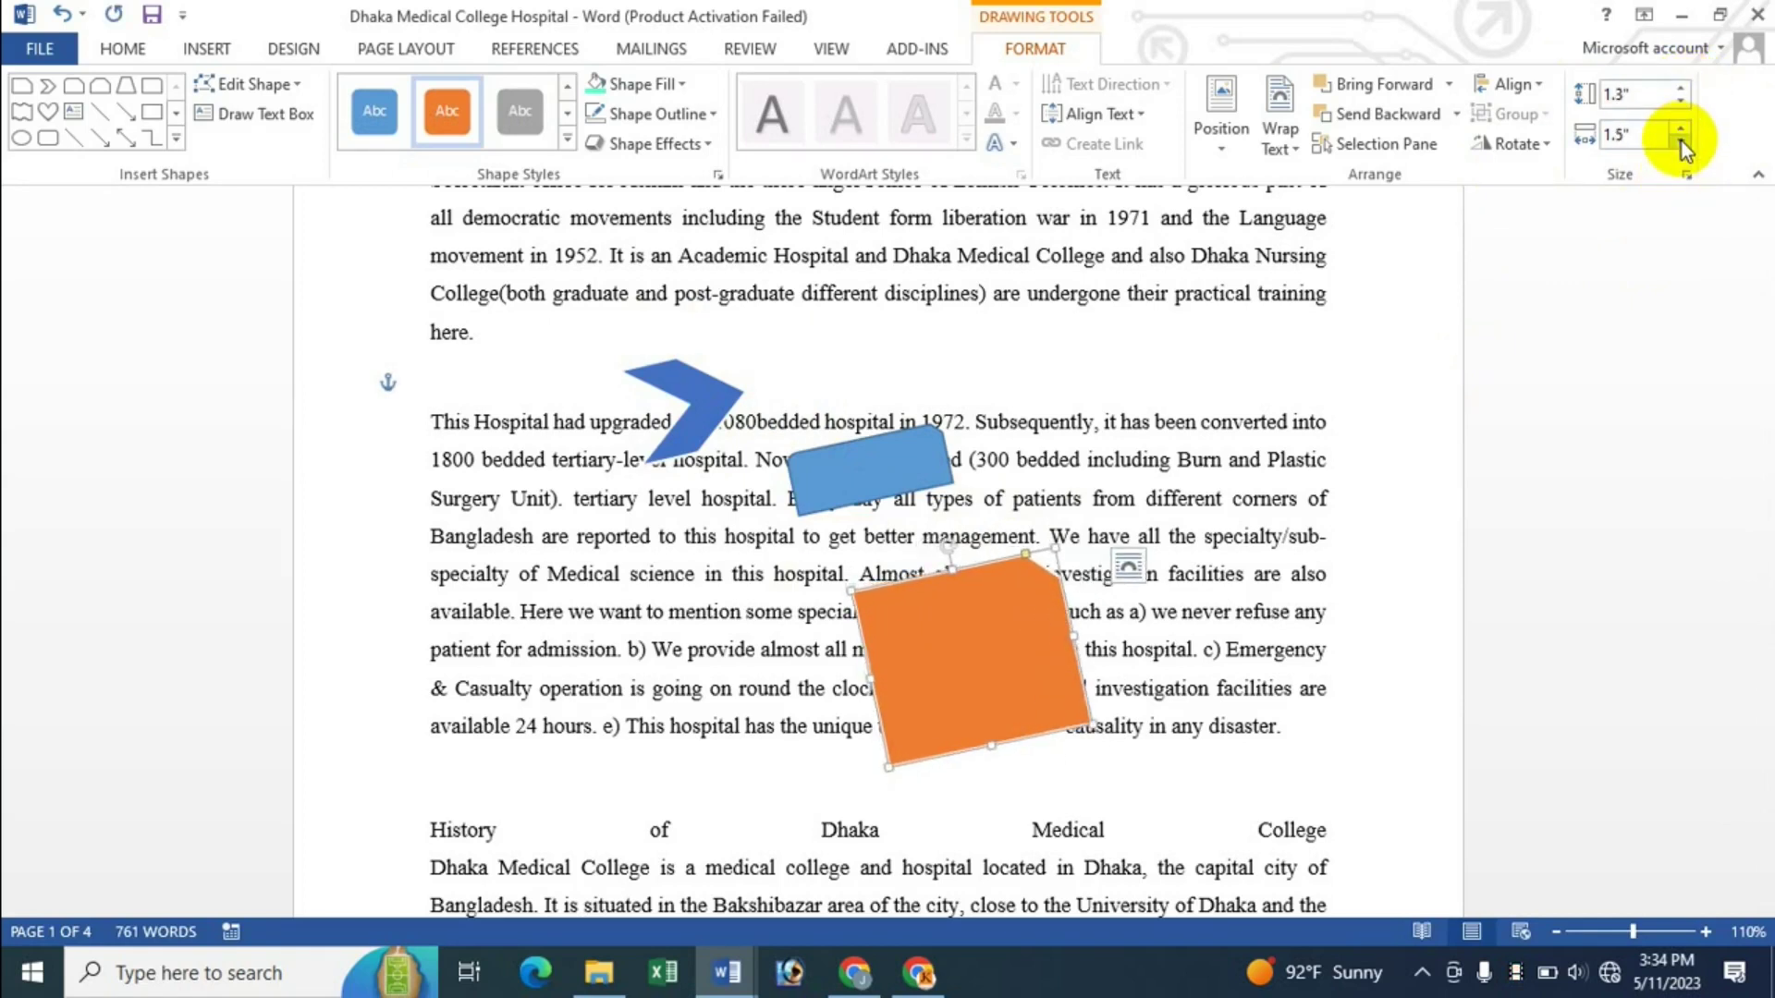
{"action": "left_click", "coordinate": [1680, 141]}
{"action": "left_click", "coordinate": [1680, 141]}
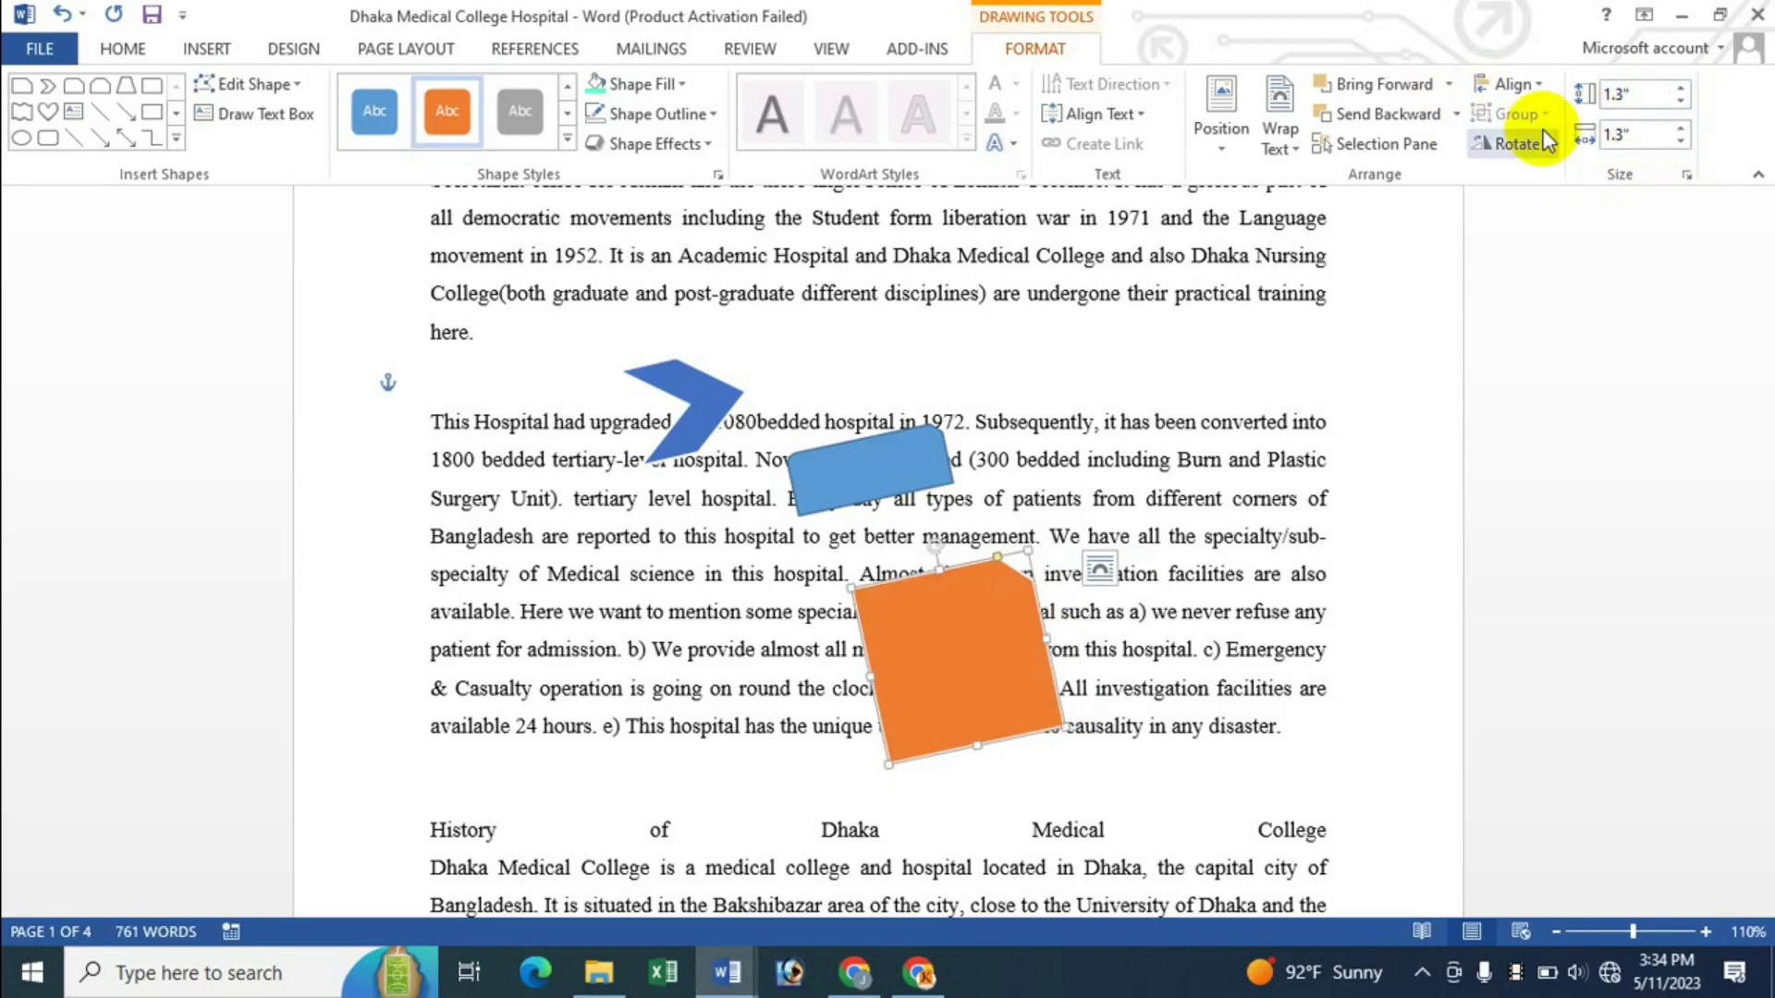
Step: In the Layout size settings, lock the aspect ratio and set the orange shape to 2.1" by 2.1"
{"action": "left_click", "coordinate": [1685, 176]}
{"action": "type", "text": "1.5\""}
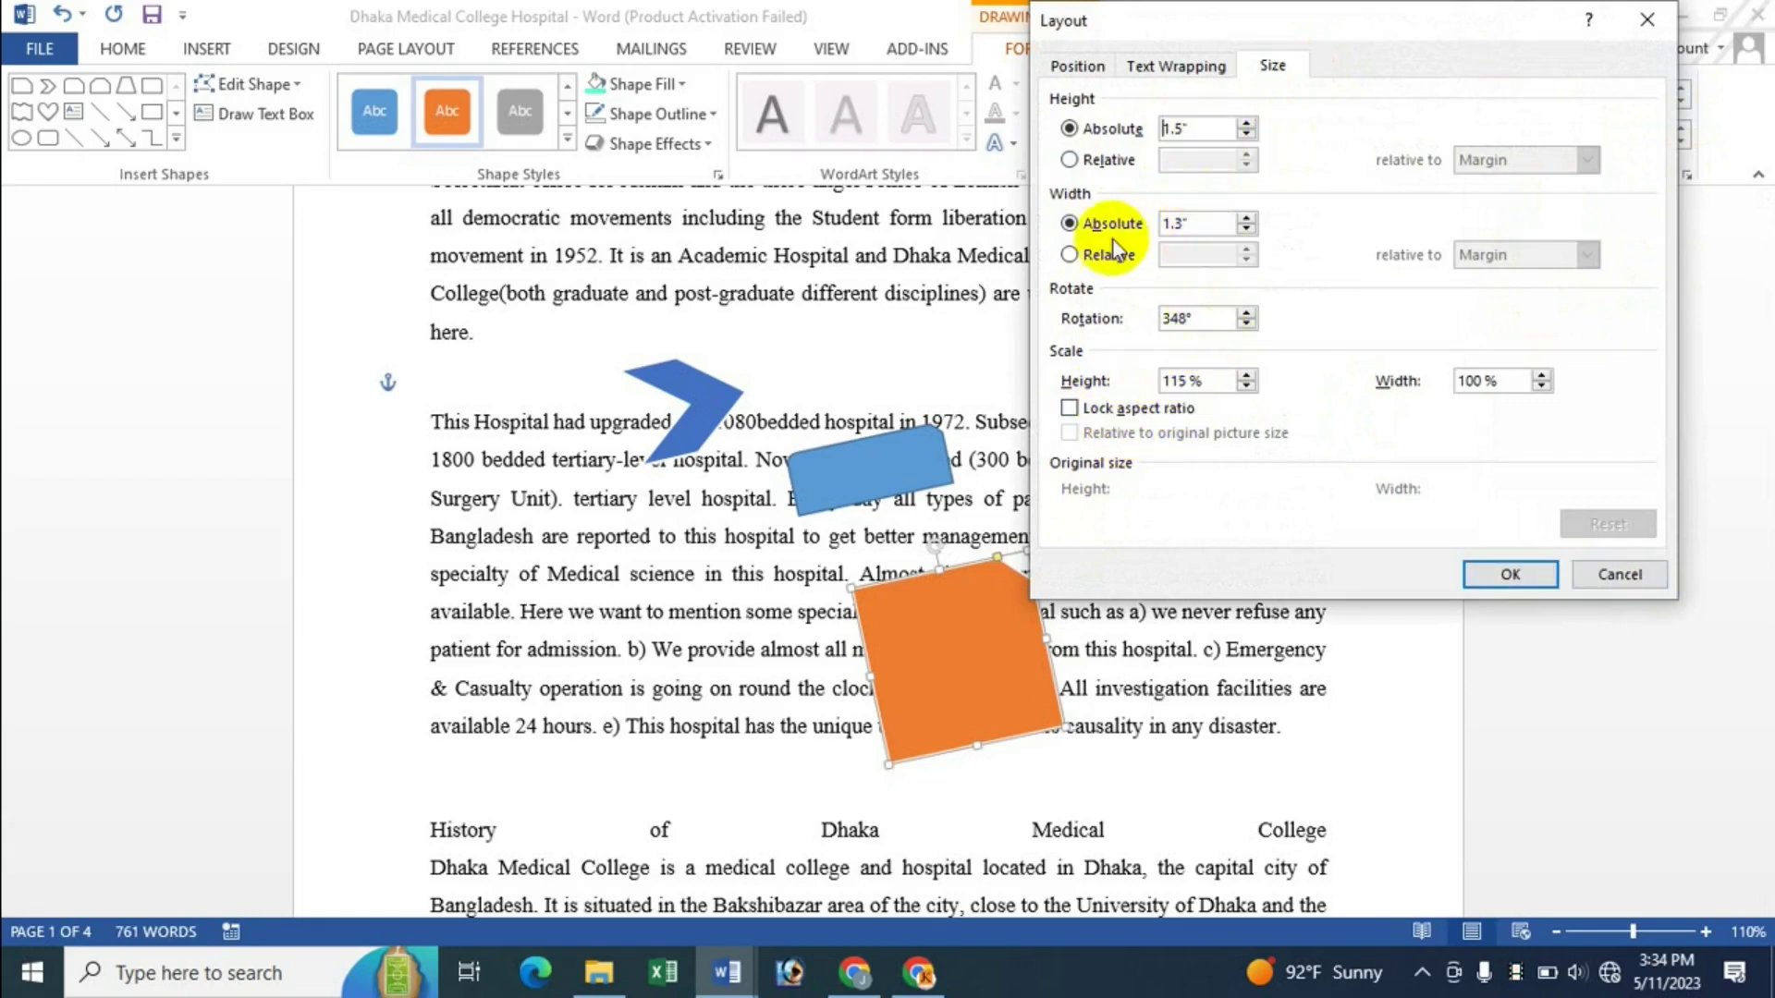
{"action": "double_click", "coordinate": [1245, 218]}
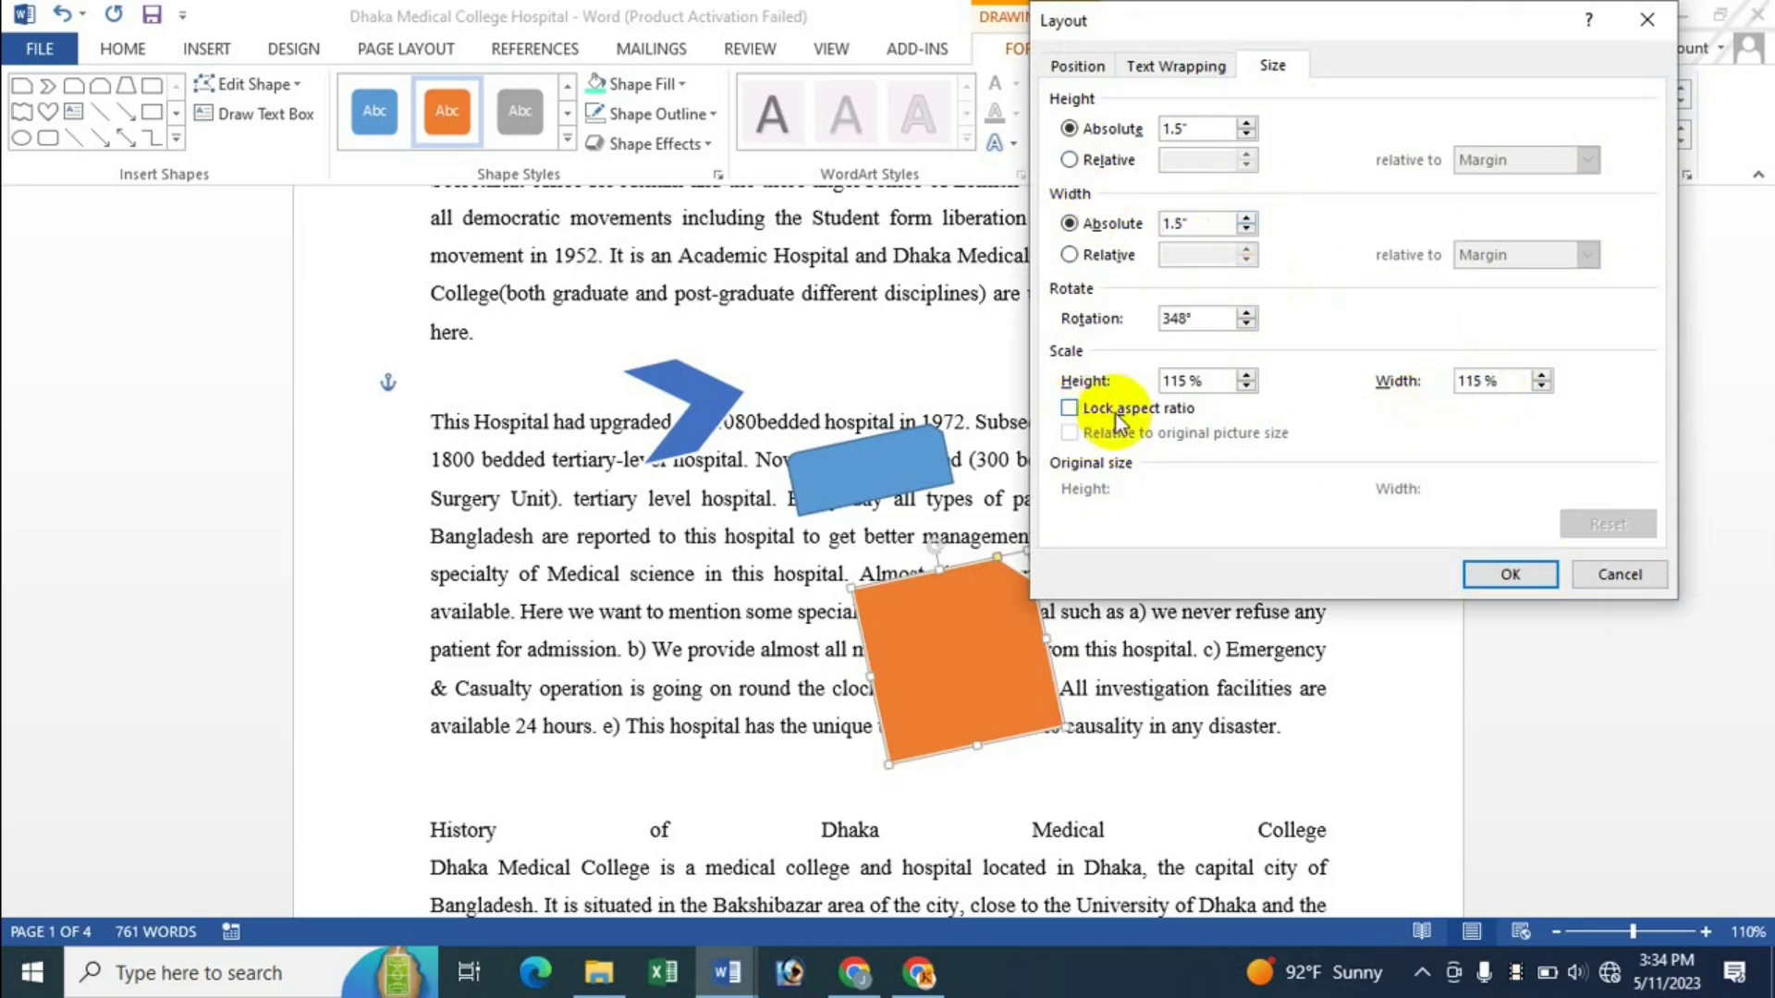
{"action": "double_click", "coordinate": [1246, 123]}
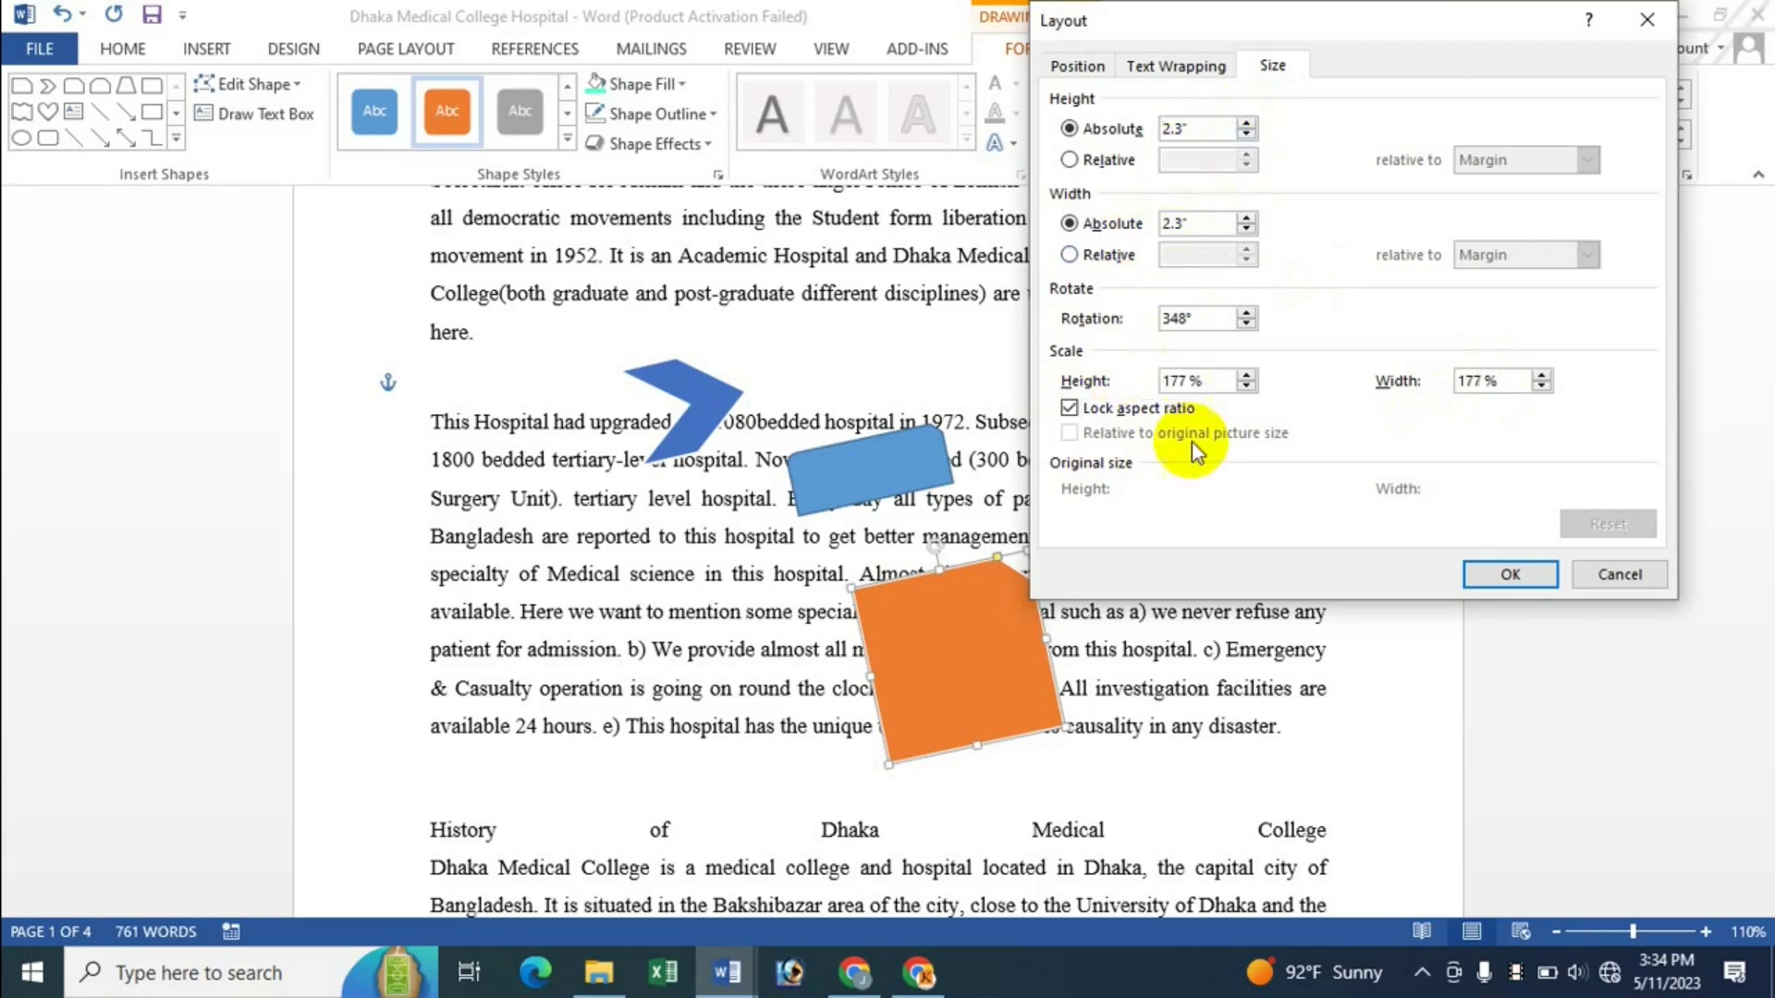
{"action": "left_click", "coordinate": [1246, 136]}
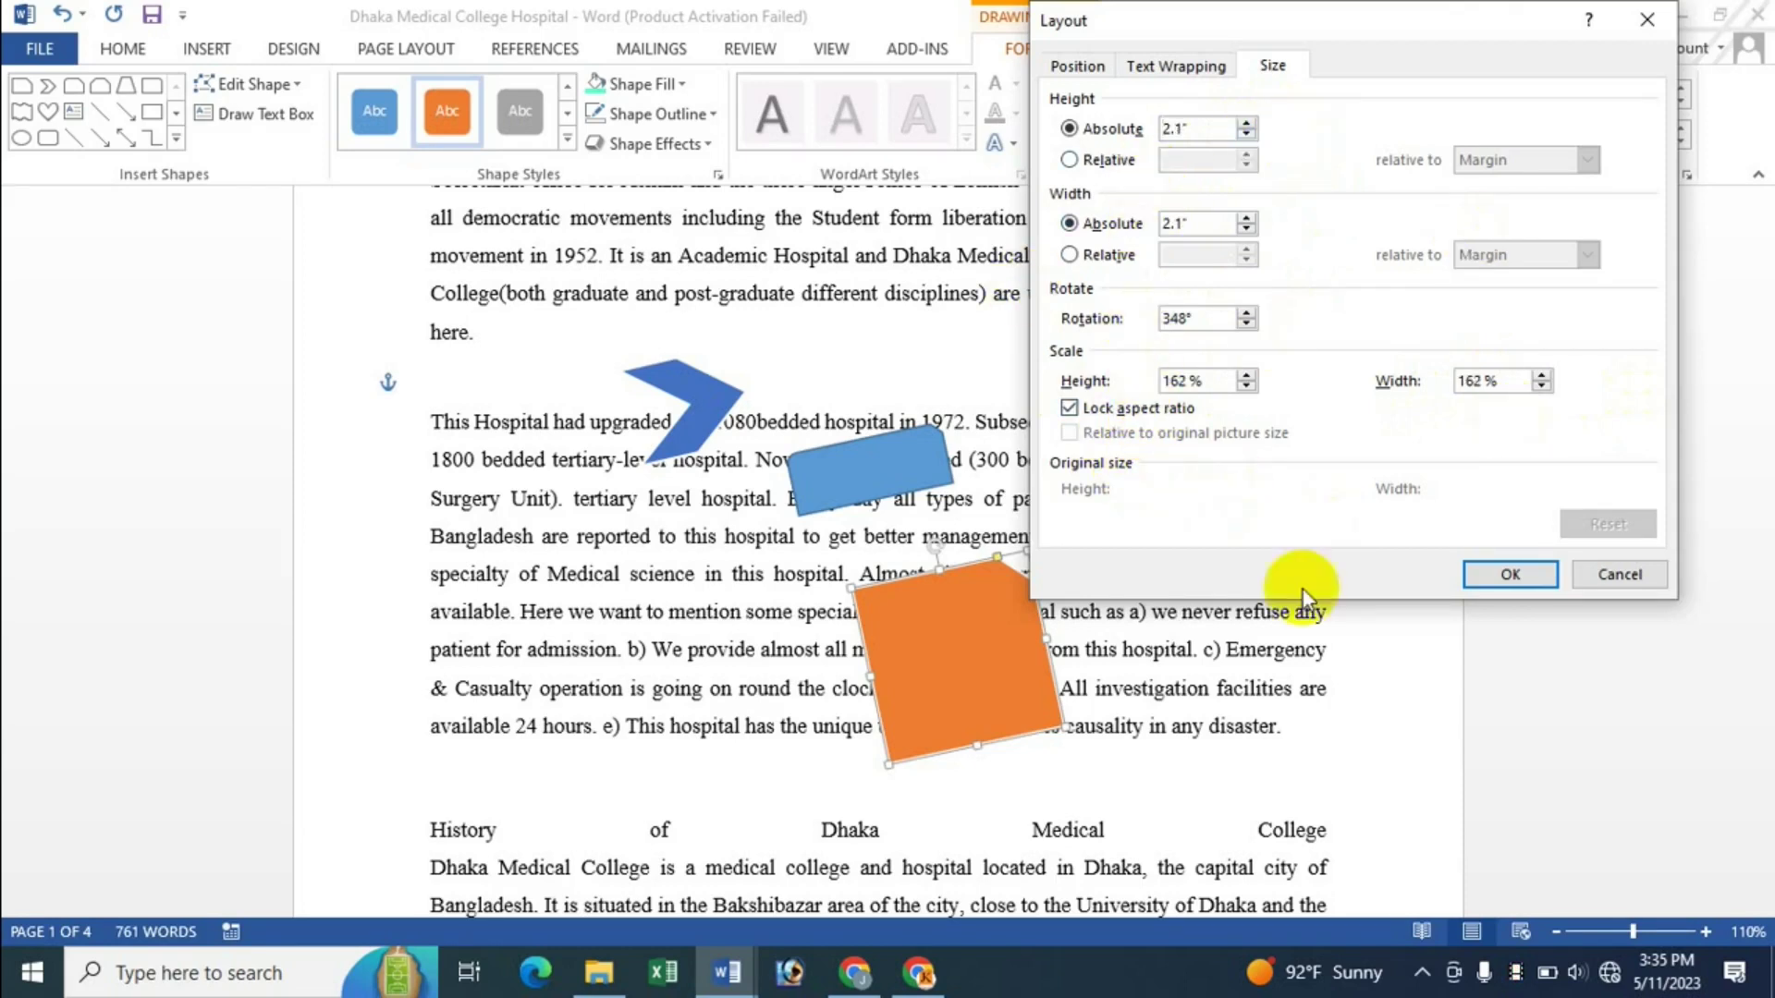
{"action": "left_click", "coordinate": [1048, 712]}
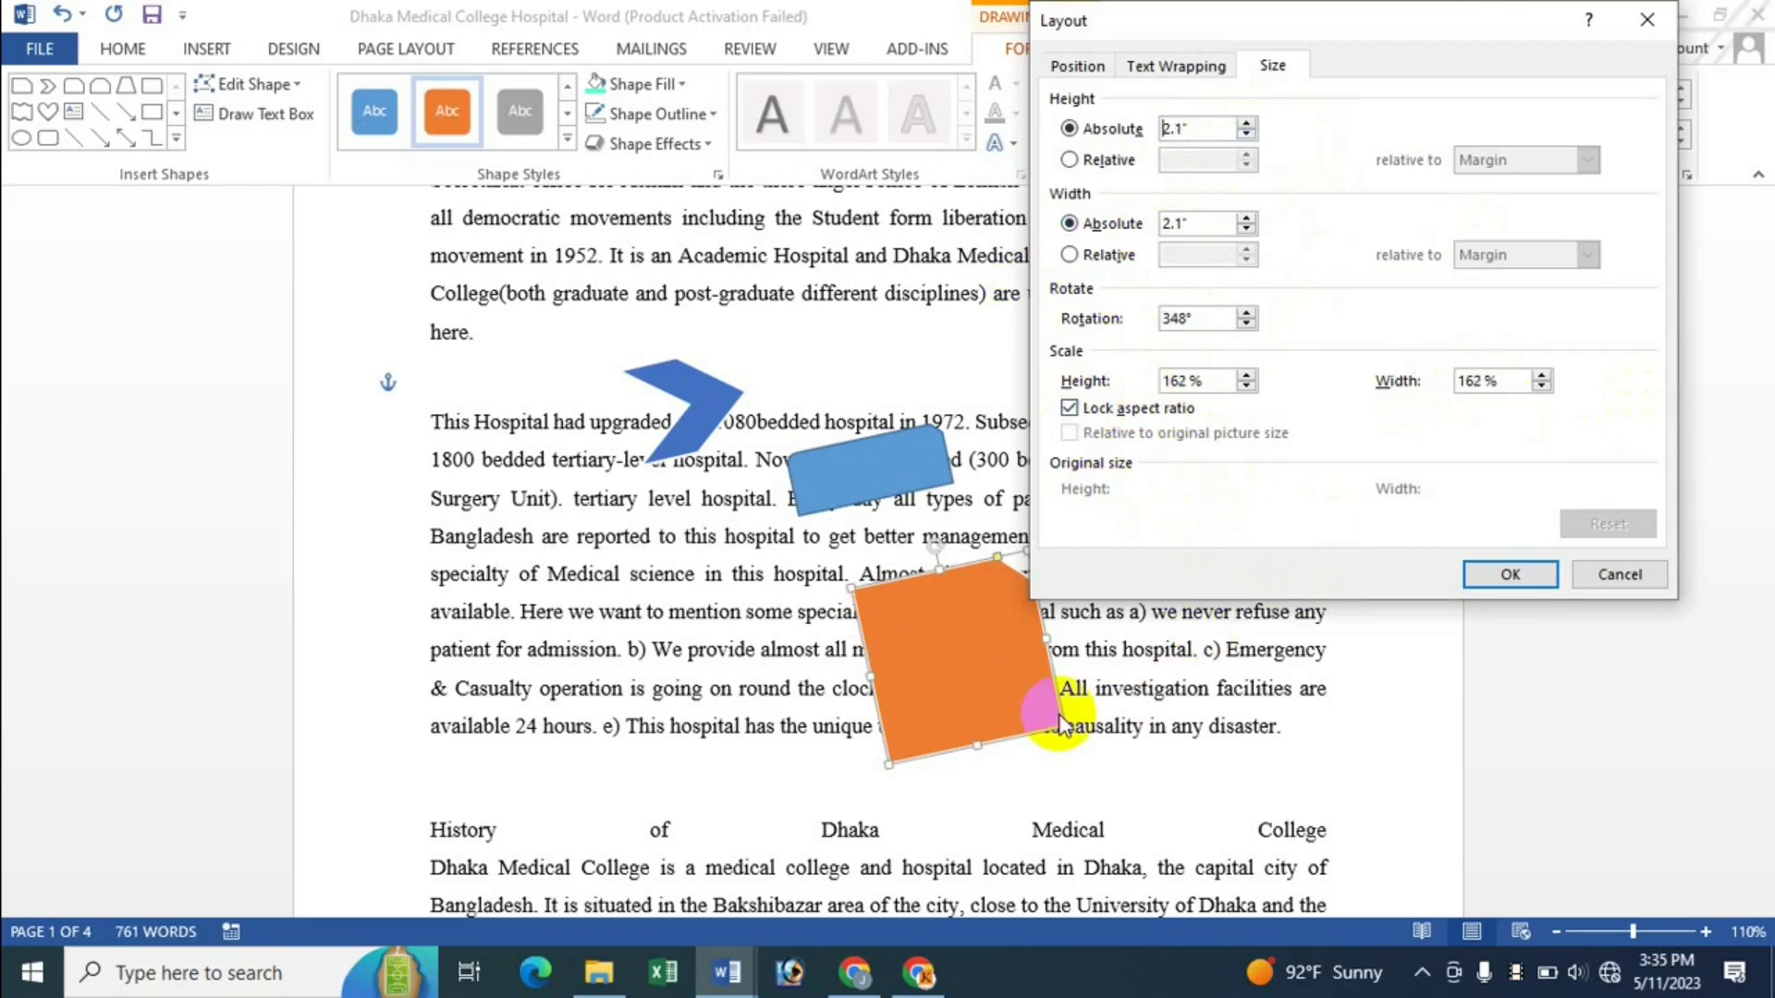
Step: Apply the 2.1" size, then drag the orange shape's handles to make it 2.46" by 1.74"
{"action": "left_click", "coordinate": [1510, 574]}
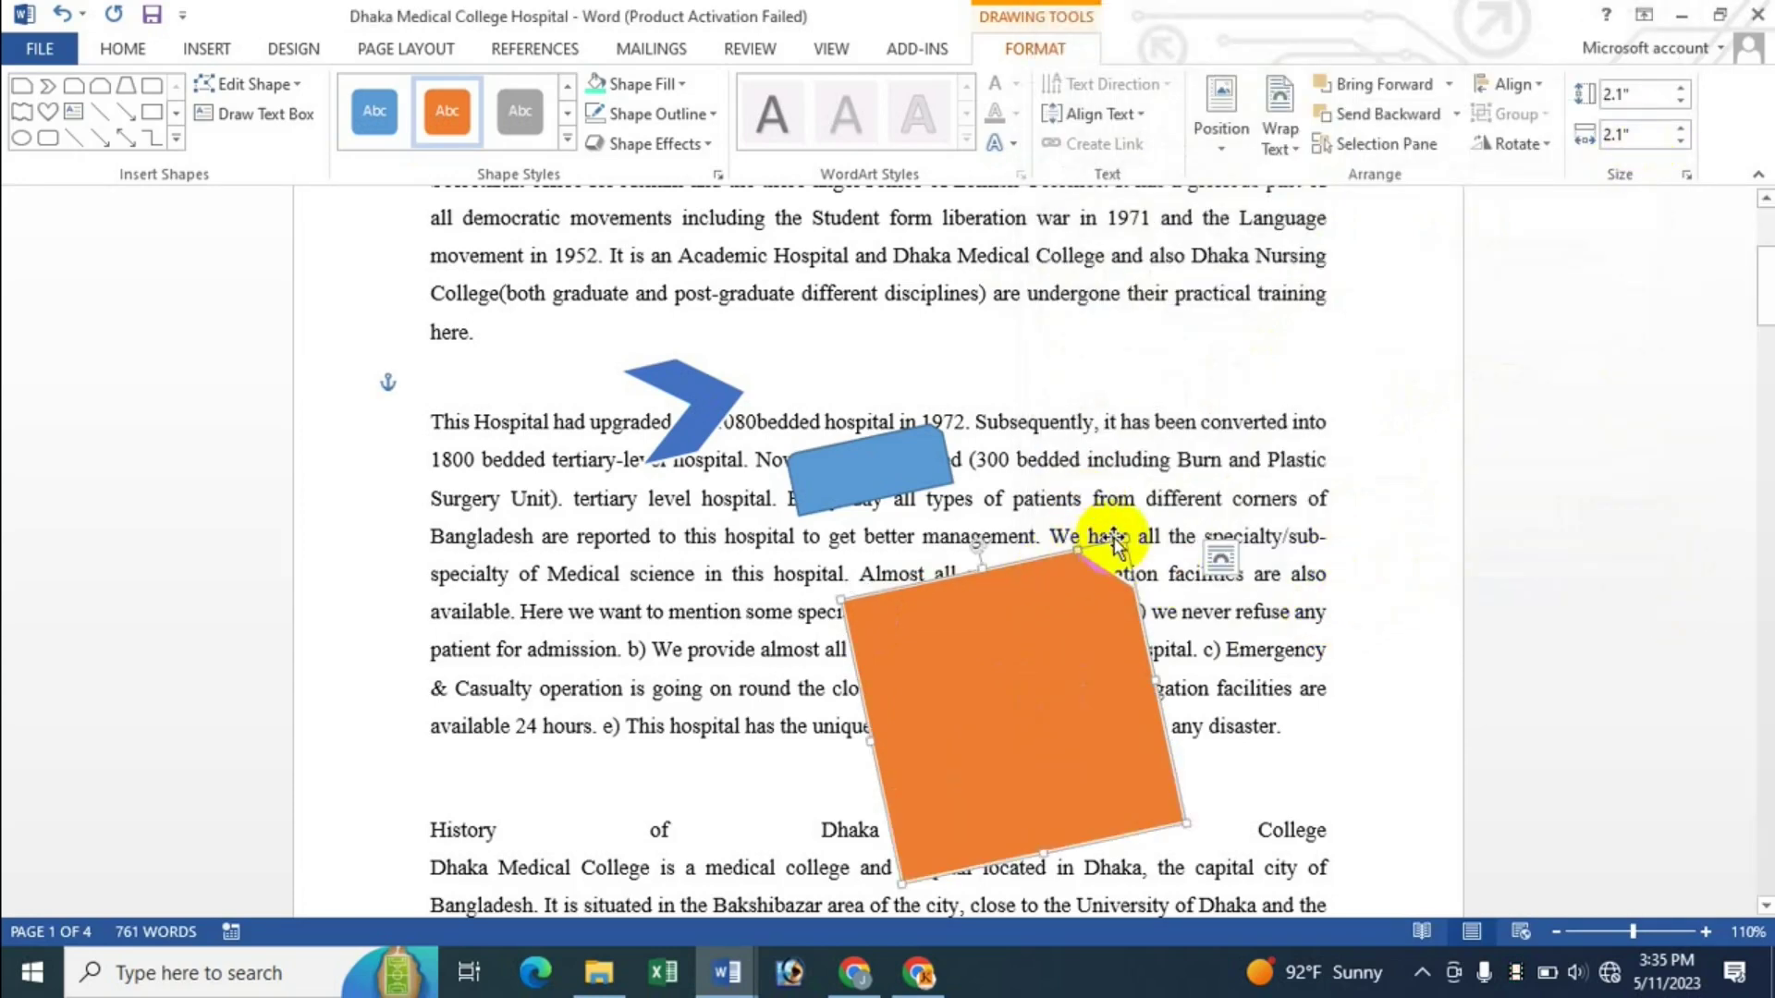
{"action": "left_click_drag", "start_coordinate": [1121, 536], "coordinate": [1196, 443]}
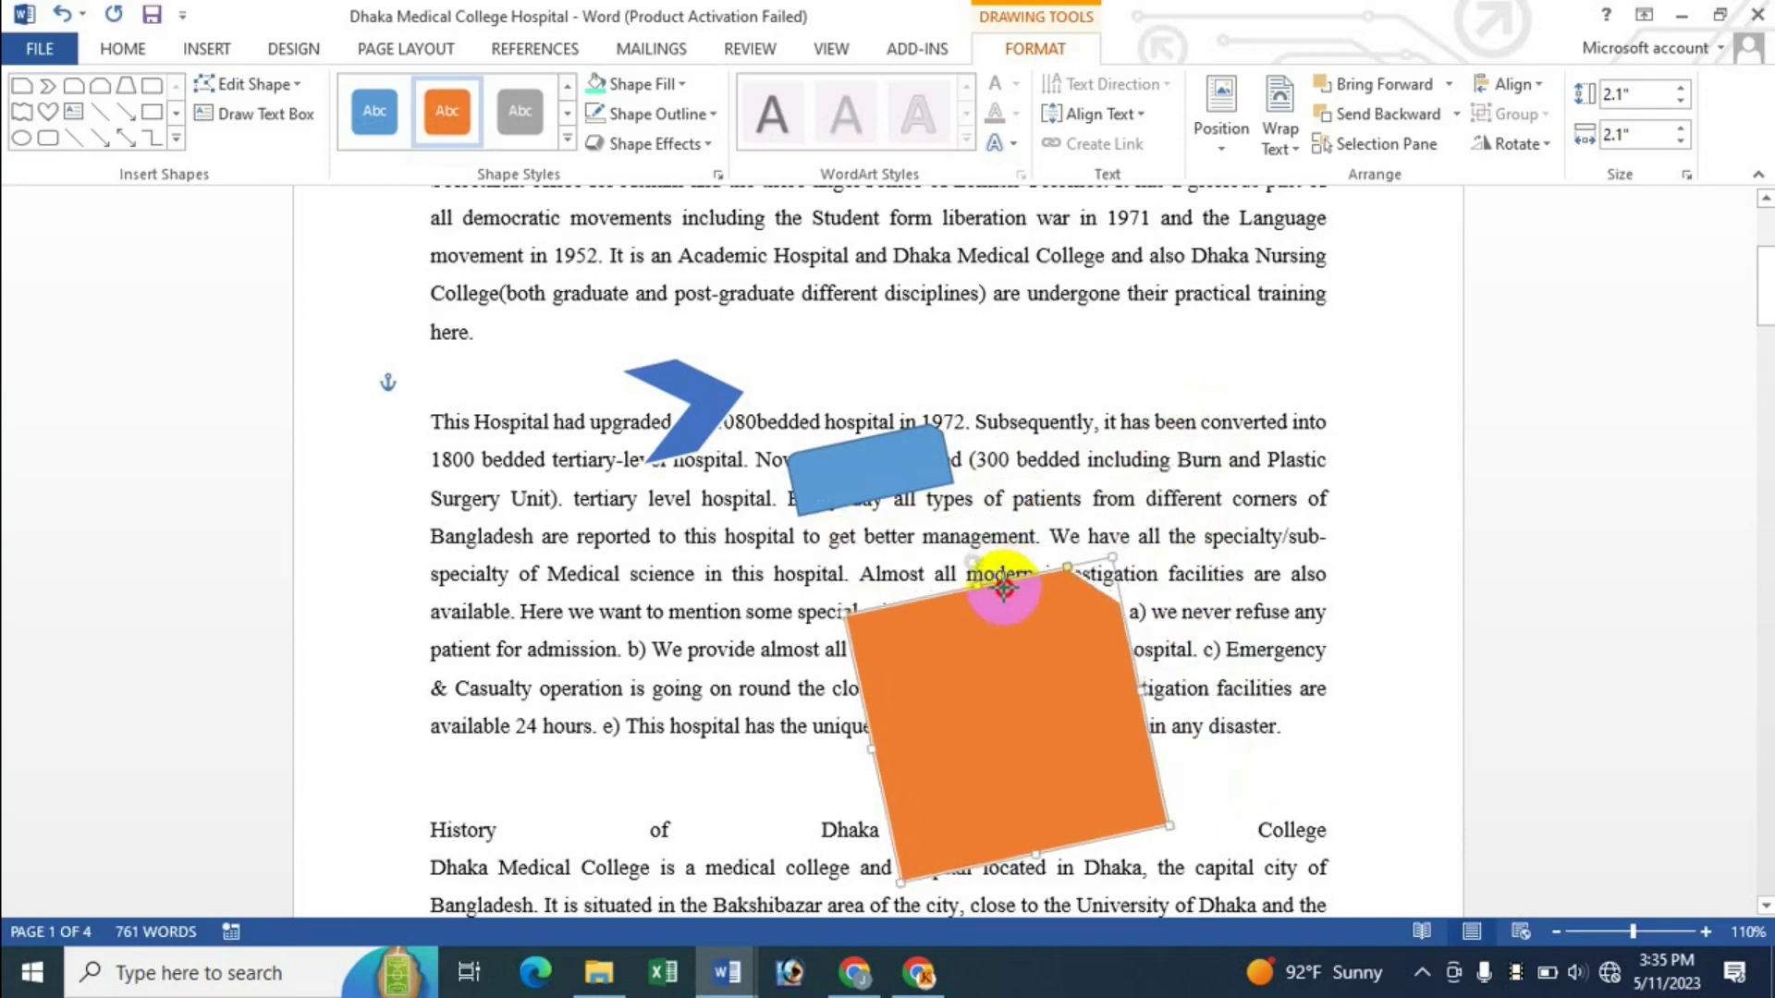
{"action": "left_click_drag", "start_coordinate": [1127, 487], "coordinate": [1054, 515]}
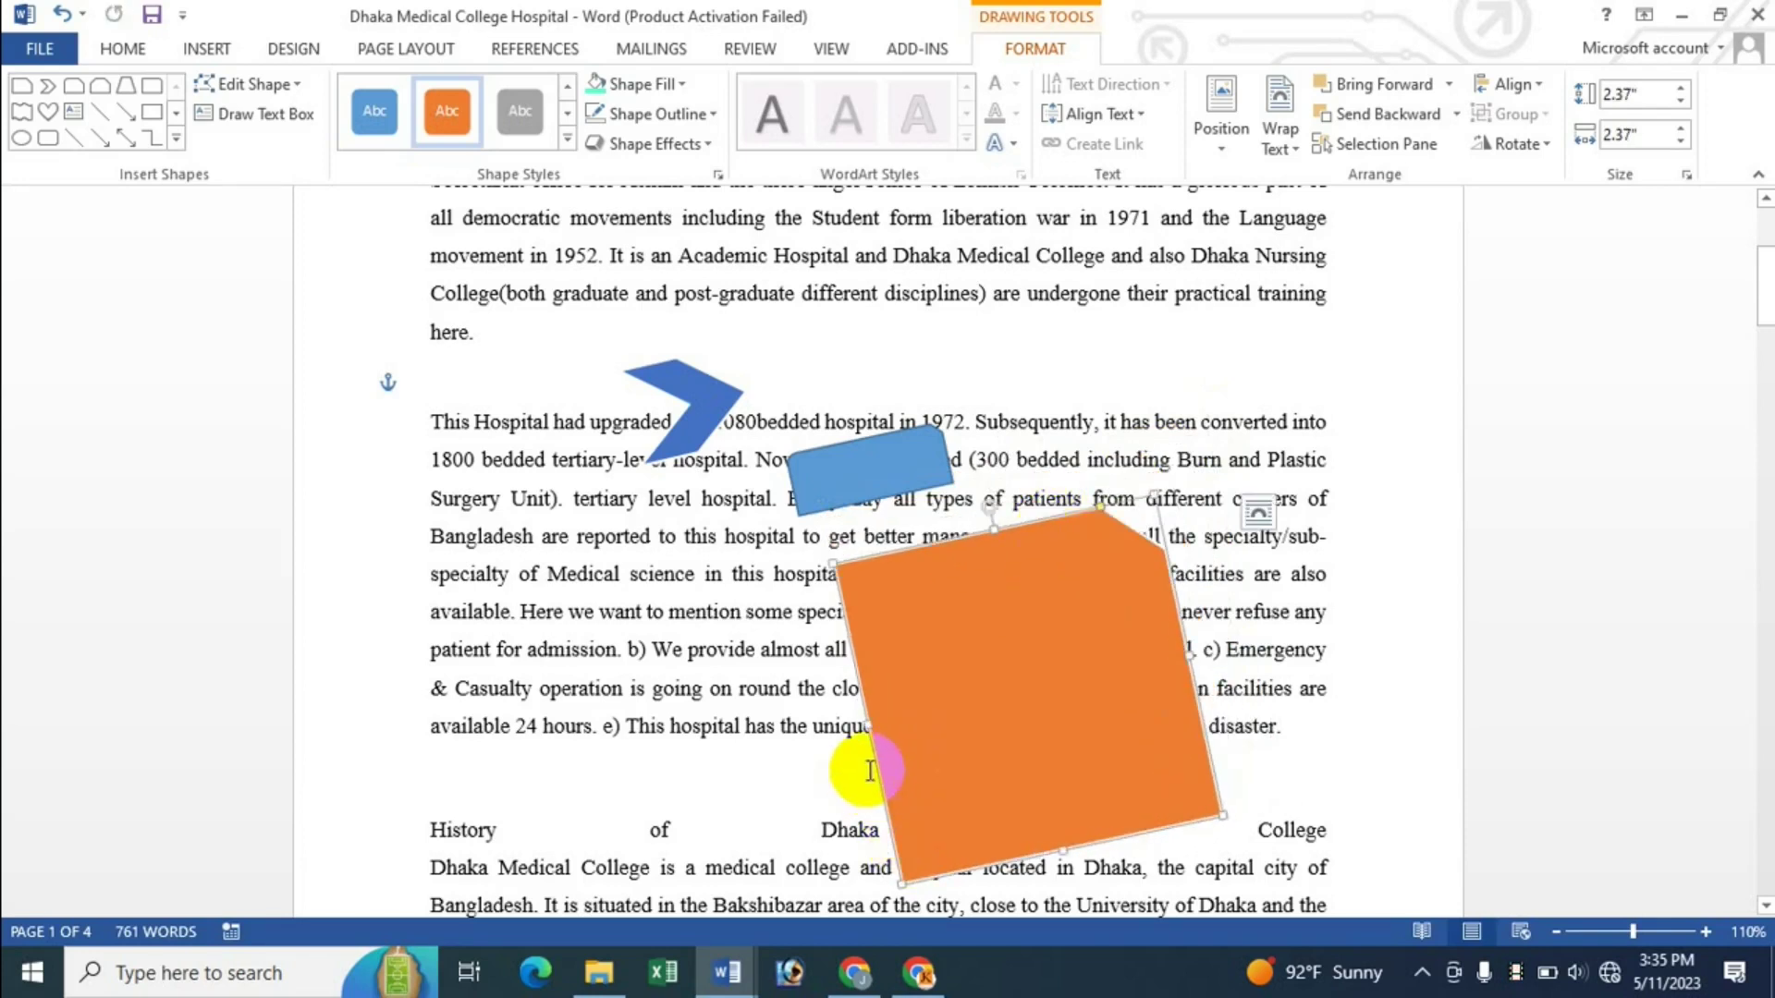
{"action": "mouse_move", "coordinate": [867, 725]}
{"action": "left_mouse_down"}
{"action": "mouse_move", "coordinate": [1027, 689]}
{"action": "mouse_move", "coordinate": [952, 707]}
{"action": "left_mouse_up"}
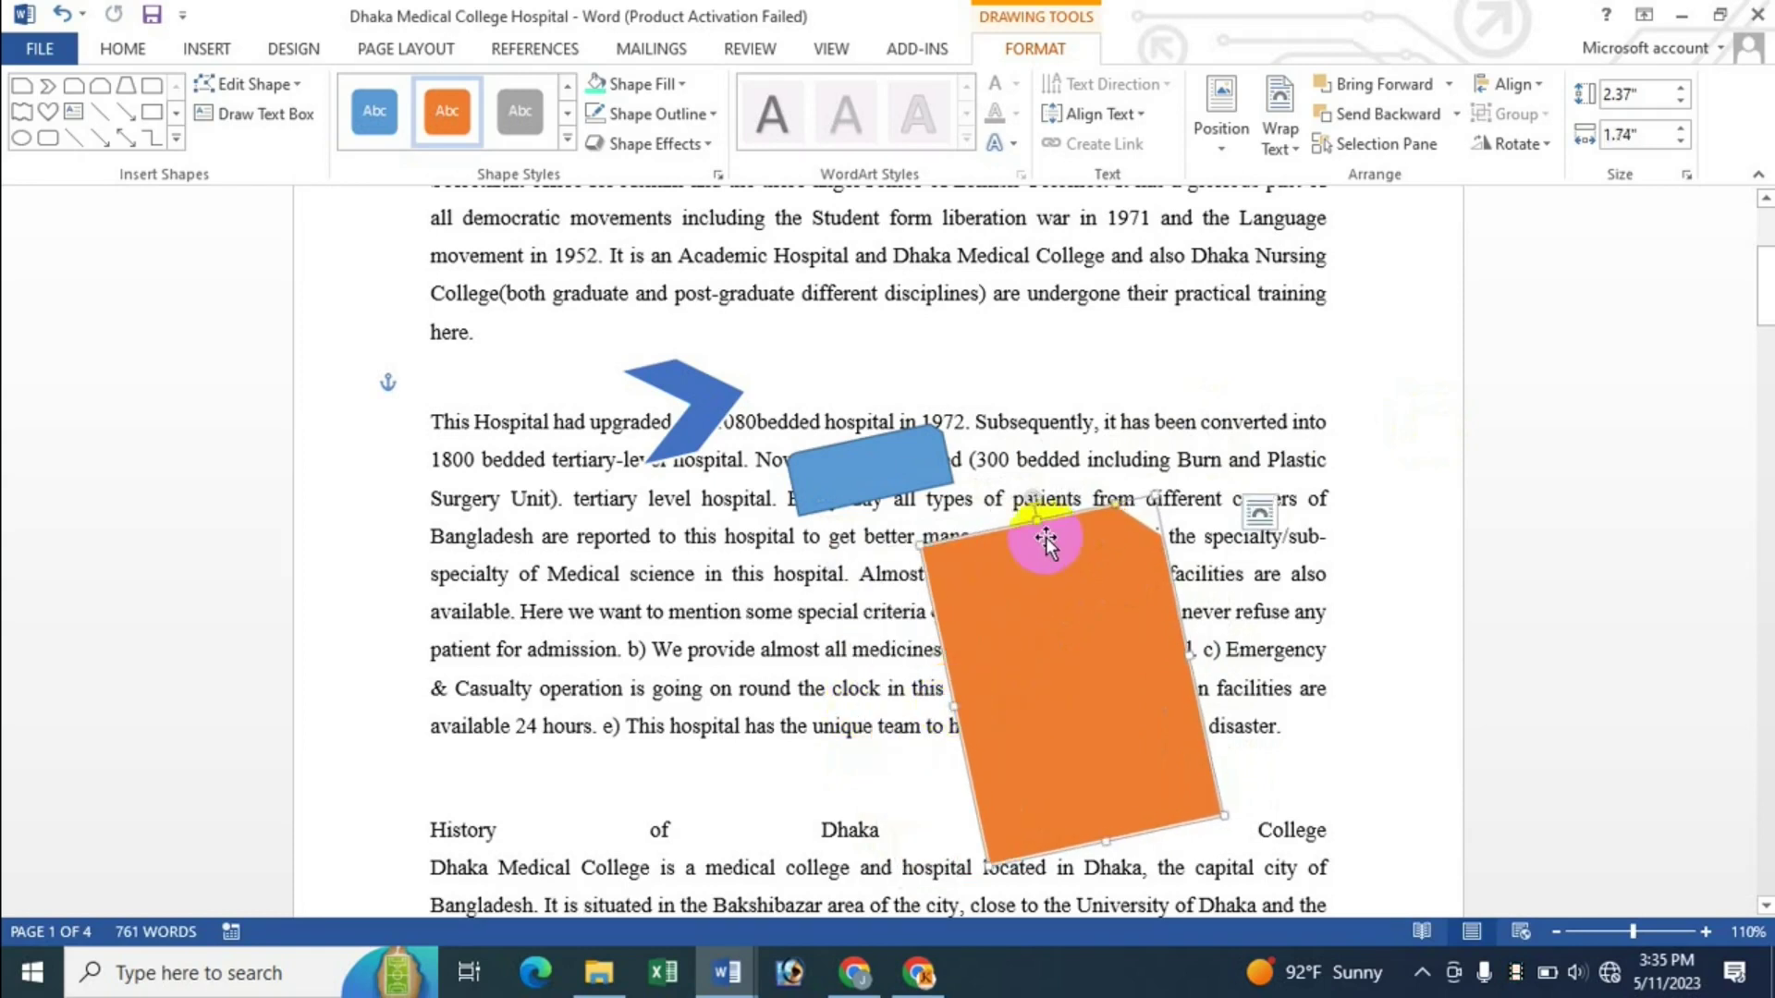
{"action": "mouse_move", "coordinate": [1035, 518]}
{"action": "left_mouse_down"}
{"action": "mouse_move", "coordinate": [1068, 666]}
{"action": "mouse_move", "coordinate": [1004, 514]}
{"action": "left_mouse_up"}
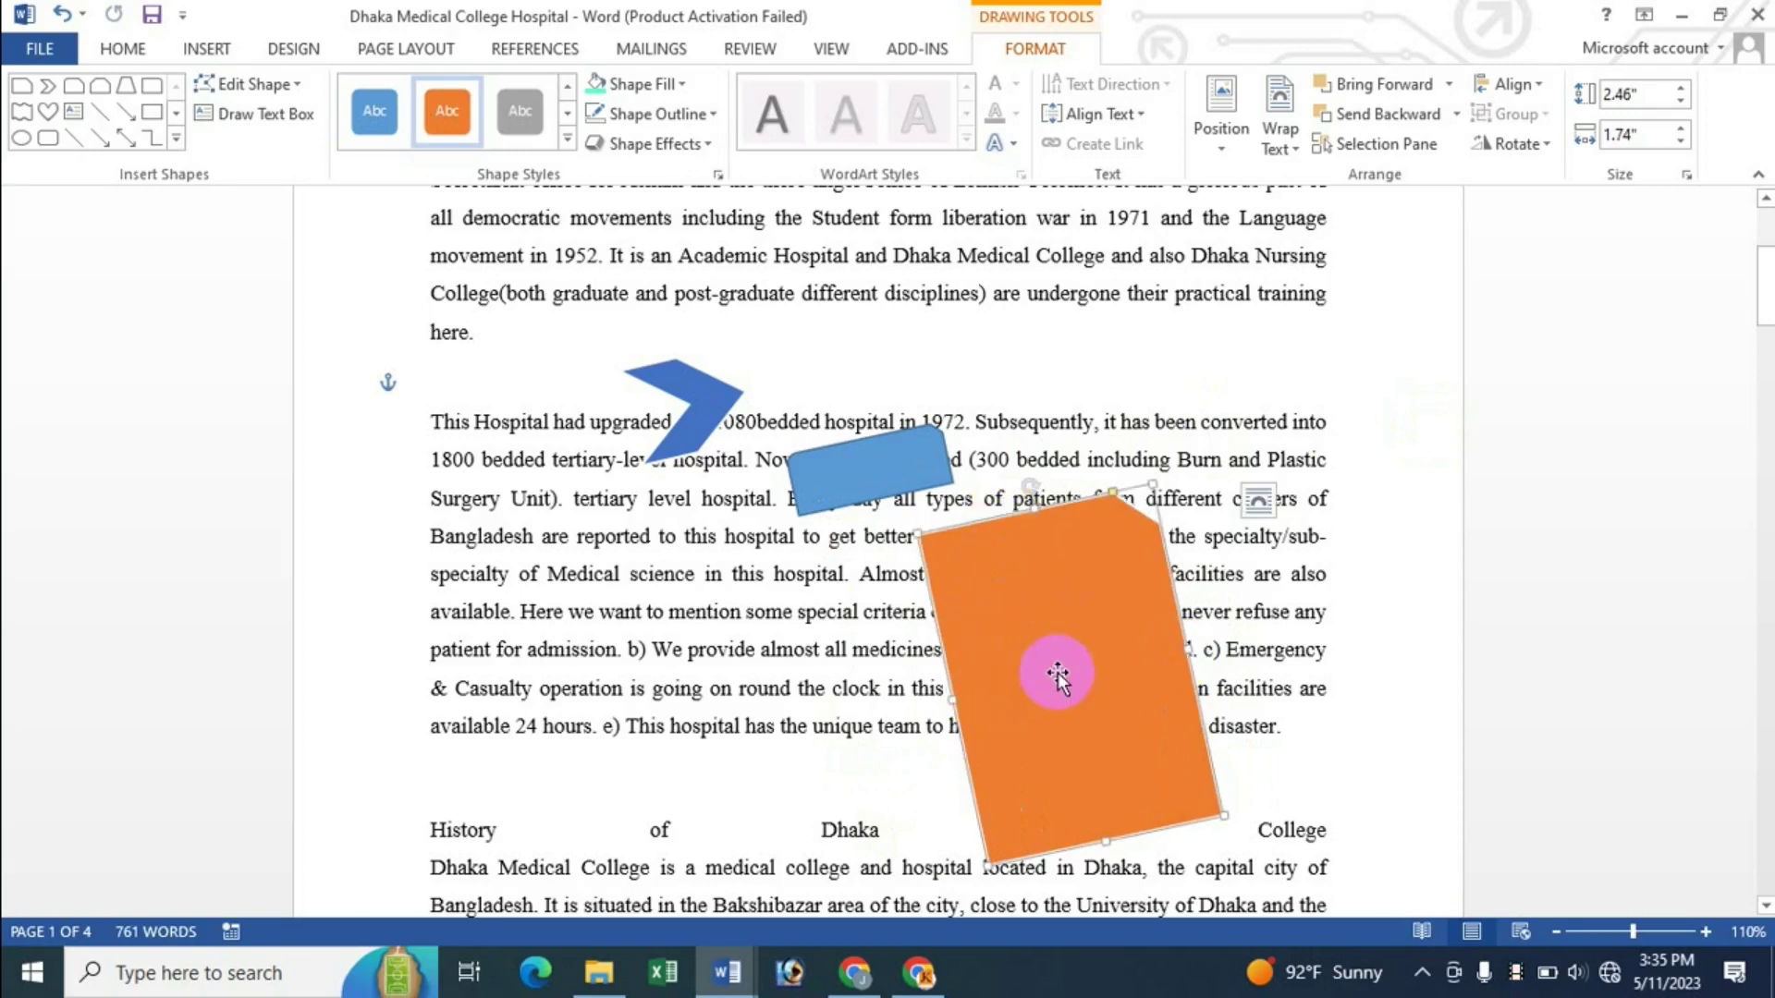
{"action": "left_click", "coordinate": [1618, 94]}
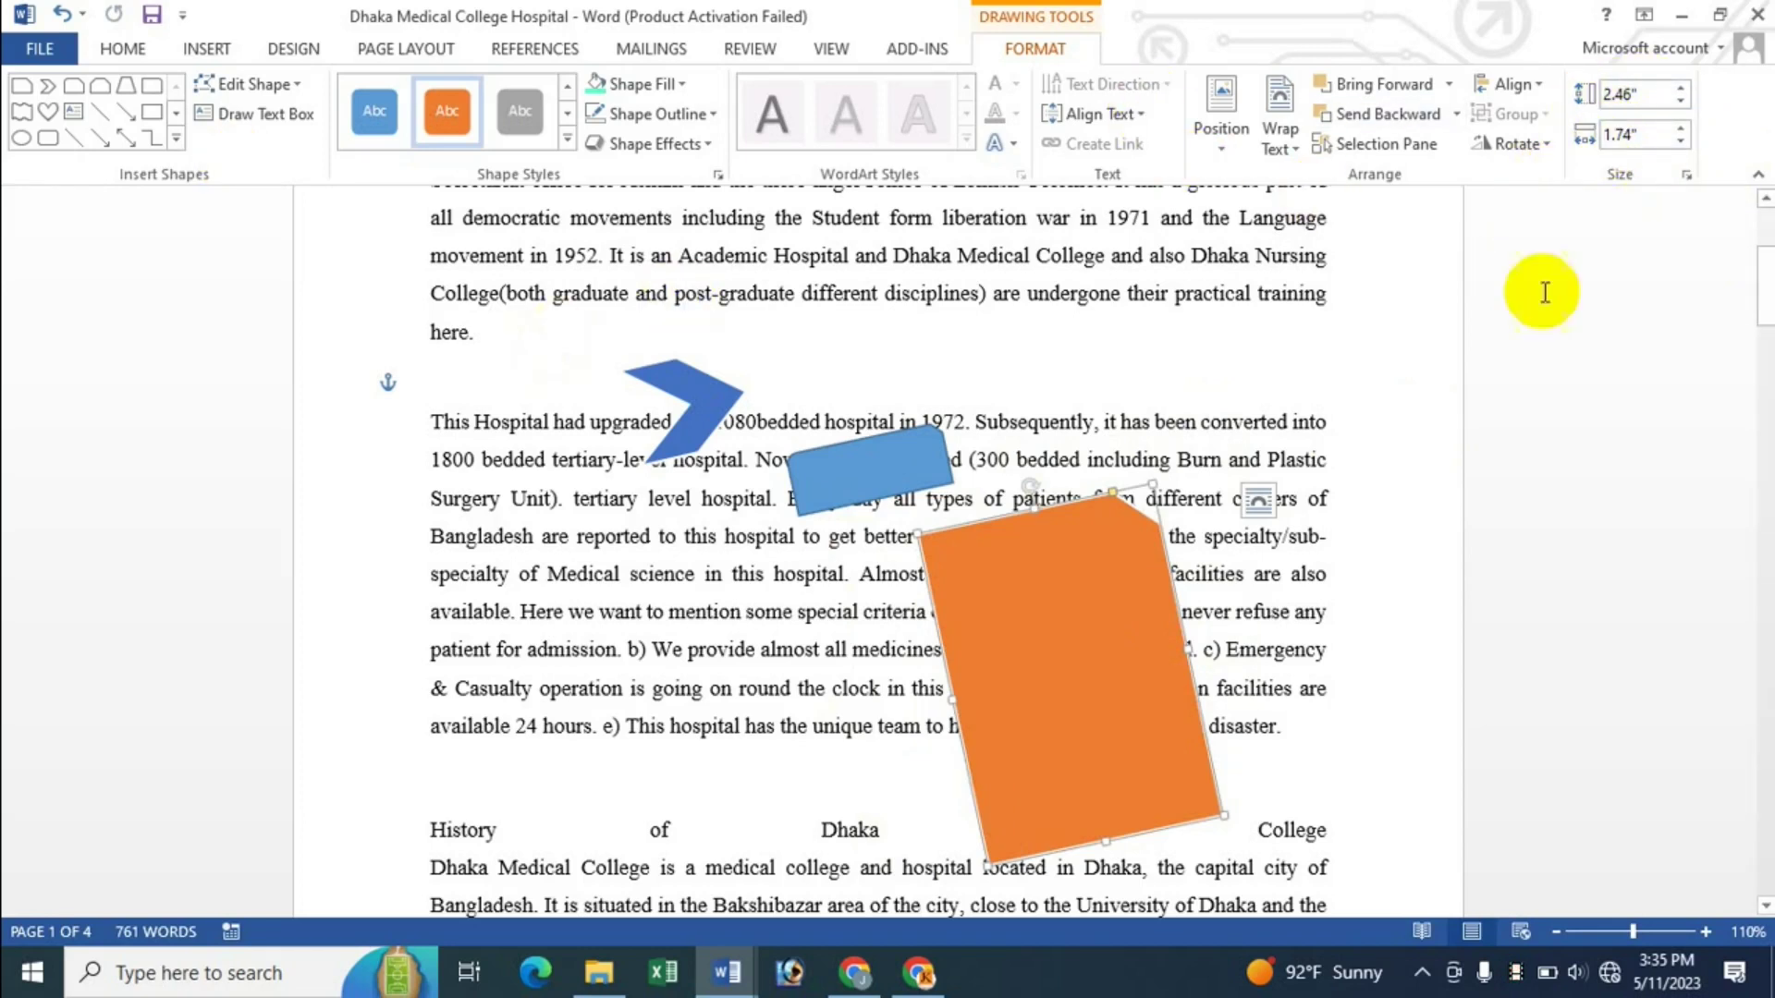
Step: Move the orange shape up and right over the hospital paragraph
{"action": "left_click", "coordinate": [1021, 523]}
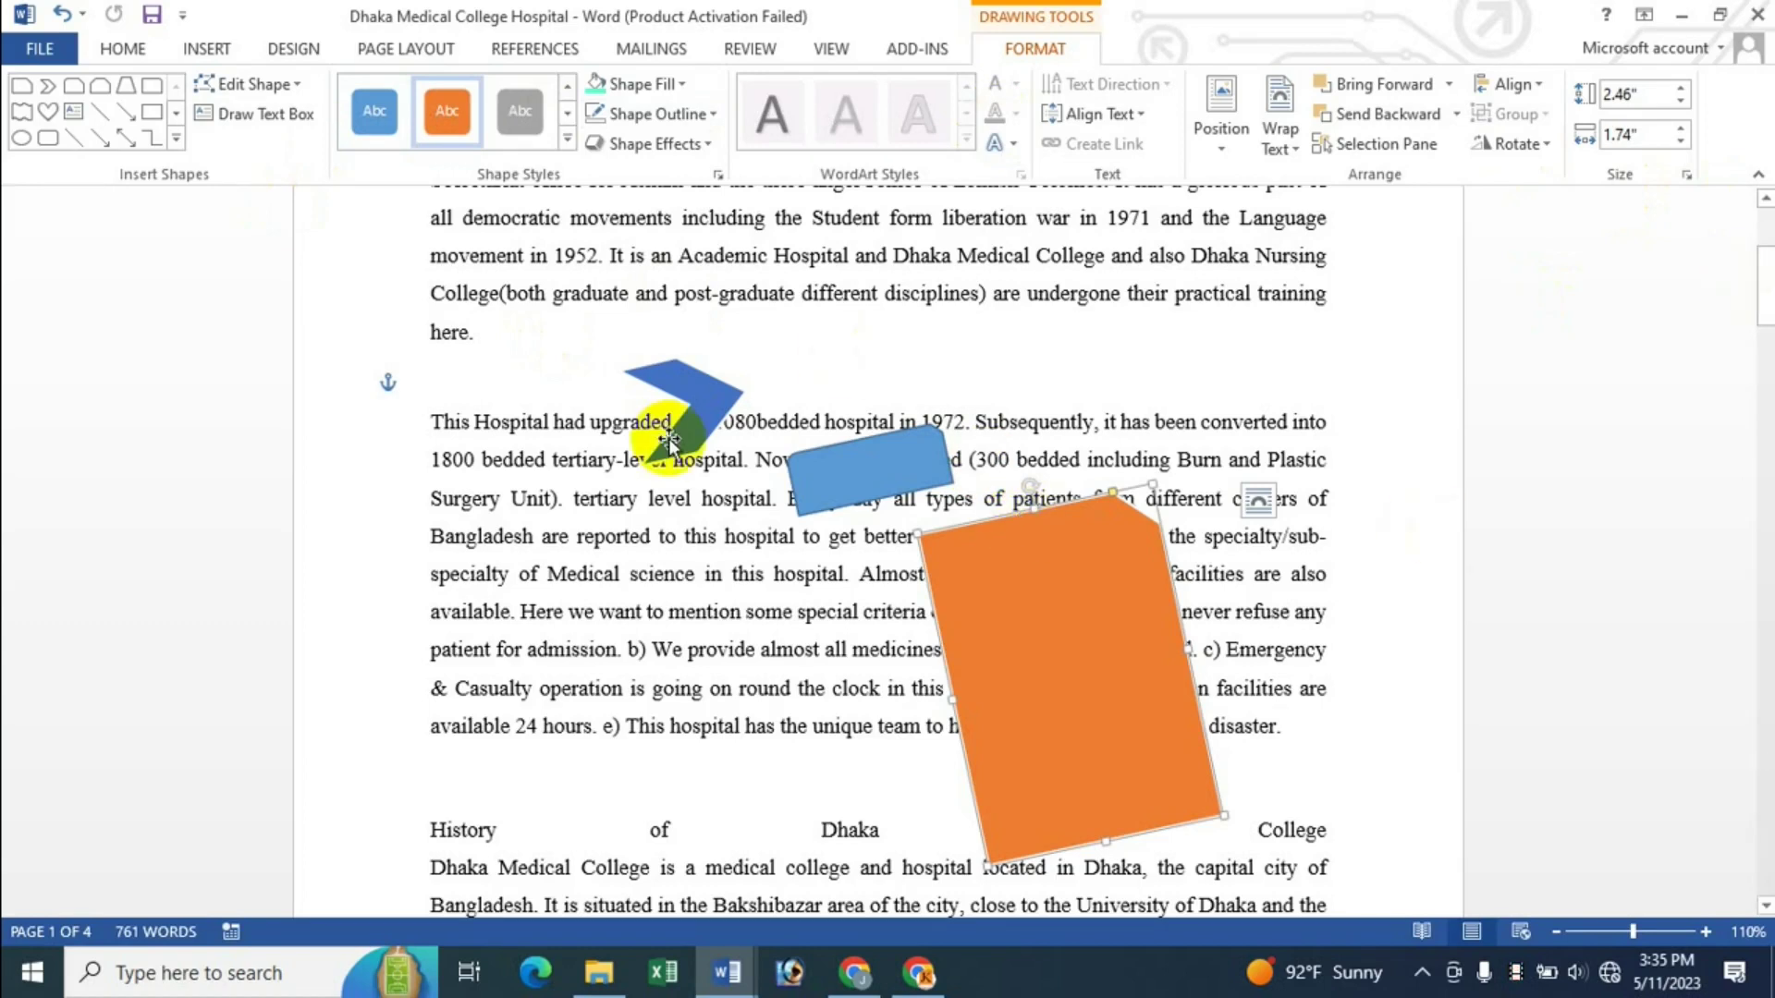
{"action": "left_click", "coordinate": [1102, 739]}
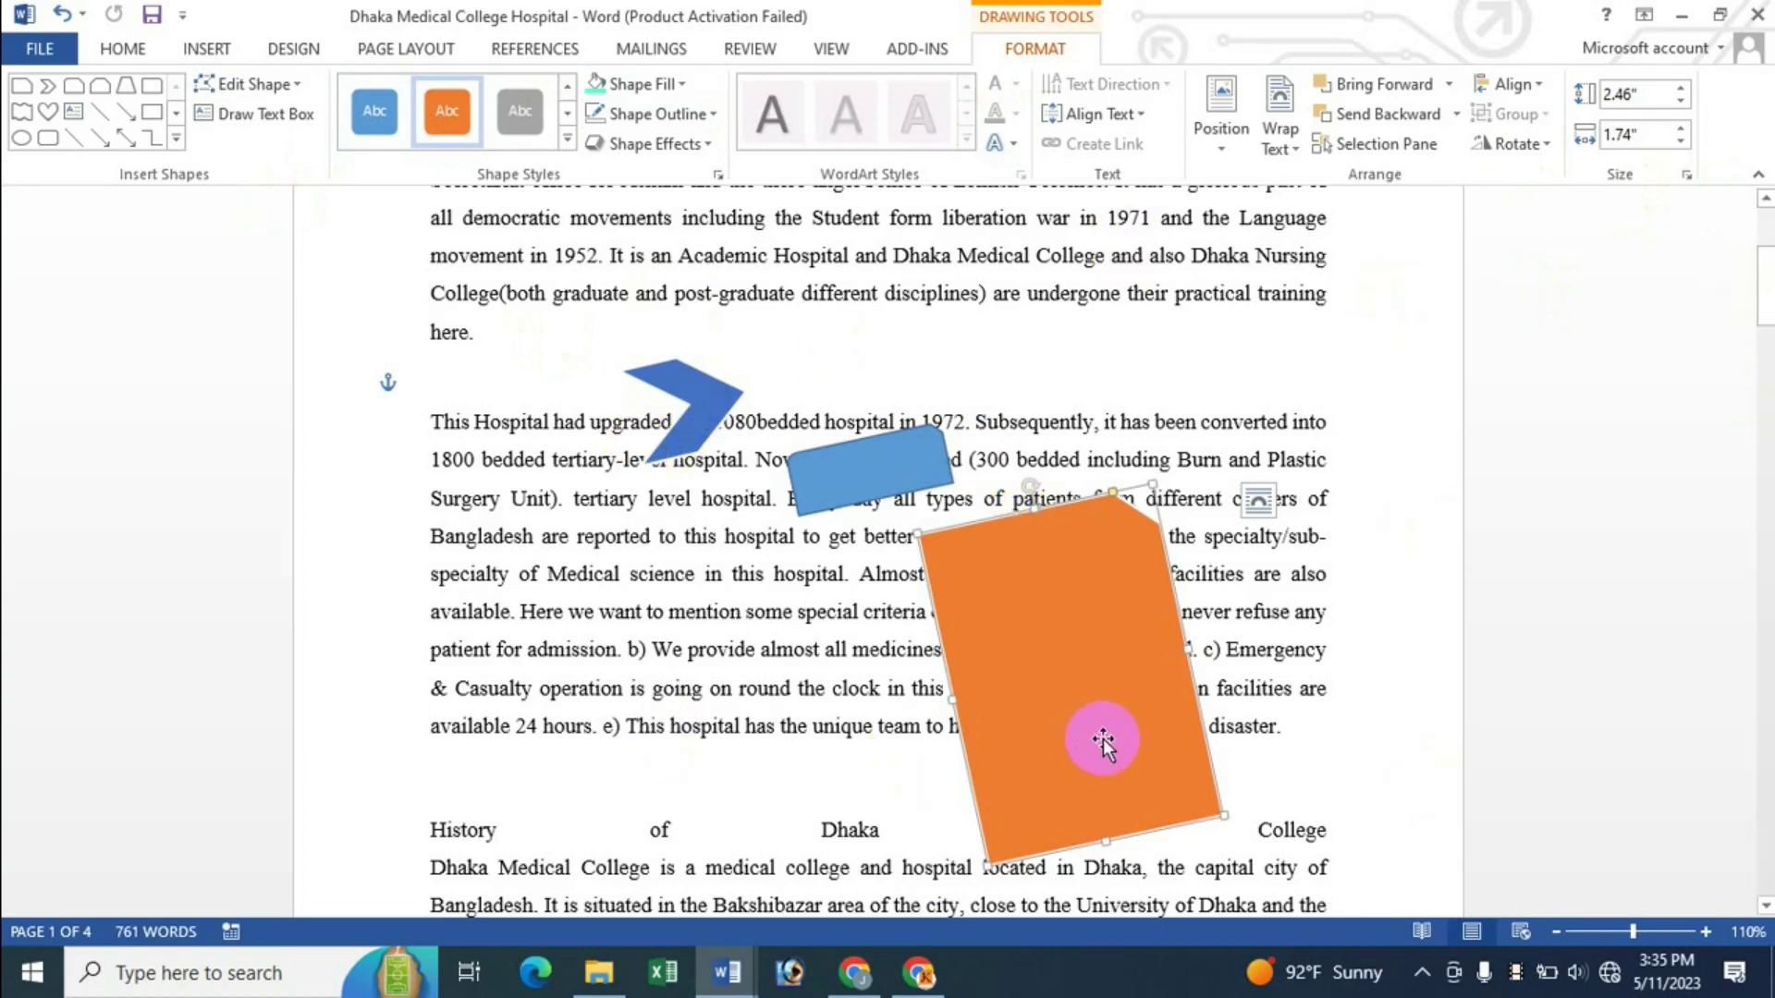
{"action": "left_click_drag", "start_coordinate": [1102, 739], "coordinate": [1178, 662]}
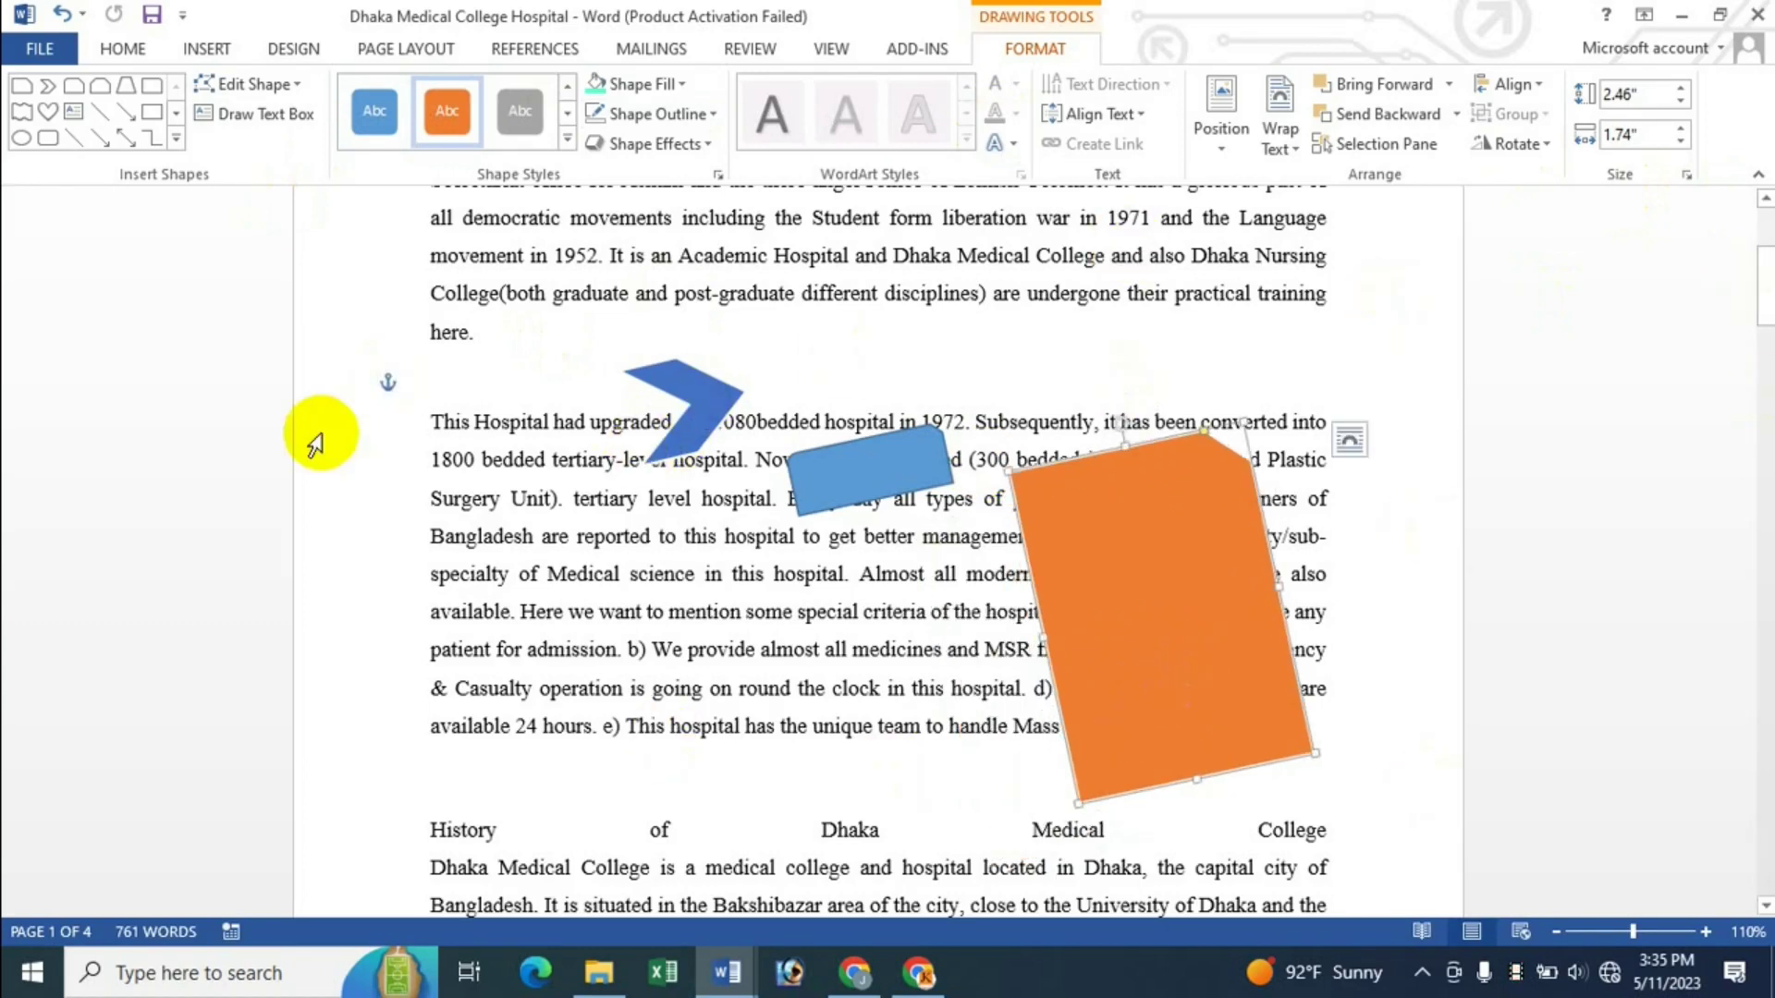